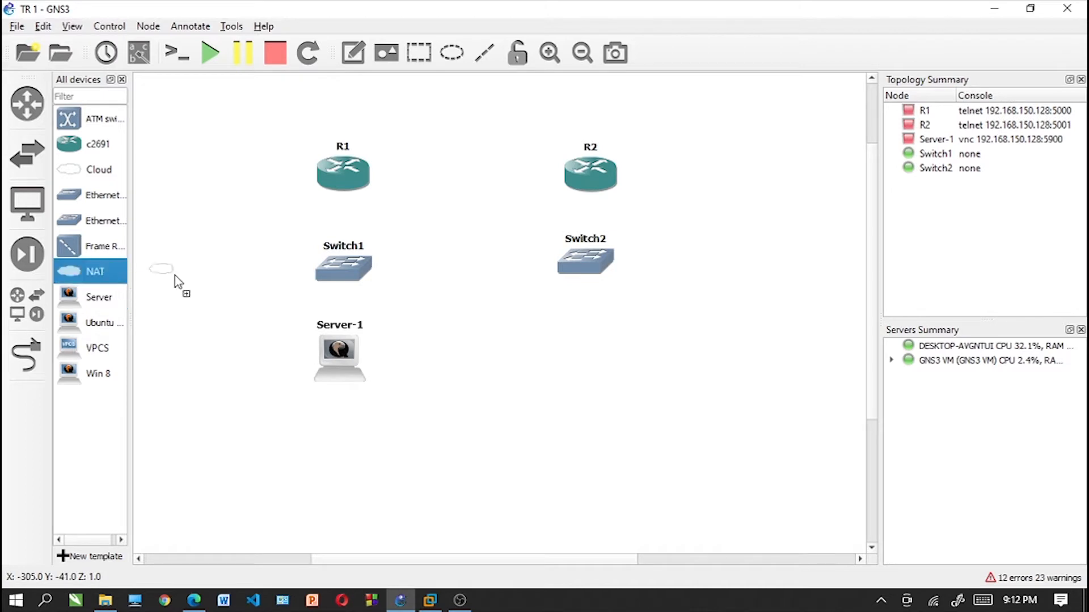
- Add a NAT cloud beside Switch1 and place an Ubuntu desktop and a Win 8 node below Switch2, adjusting their spacing
click(516, 300)
click(514, 326)
click(515, 322)
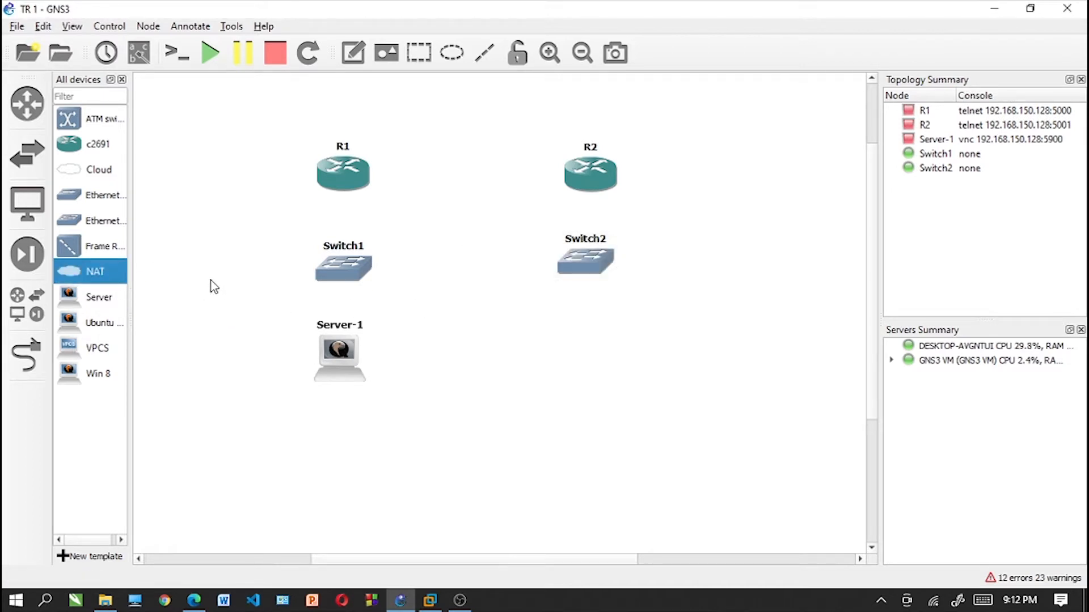
drag(100, 322, 542, 357)
drag(108, 373, 704, 388)
drag(694, 352, 687, 364)
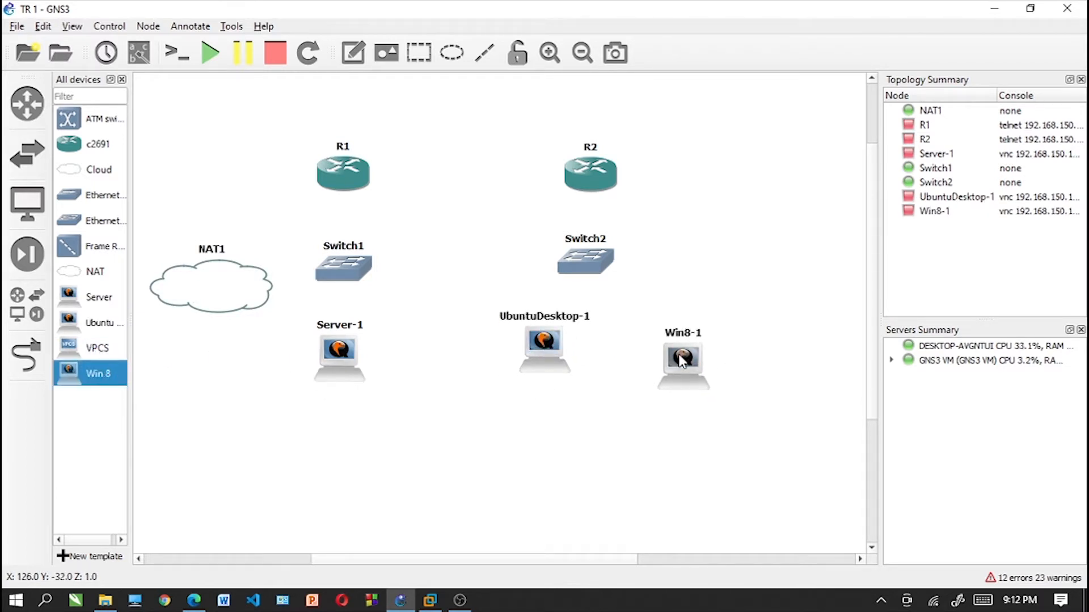
drag(562, 348, 563, 362)
drag(589, 282, 609, 296)
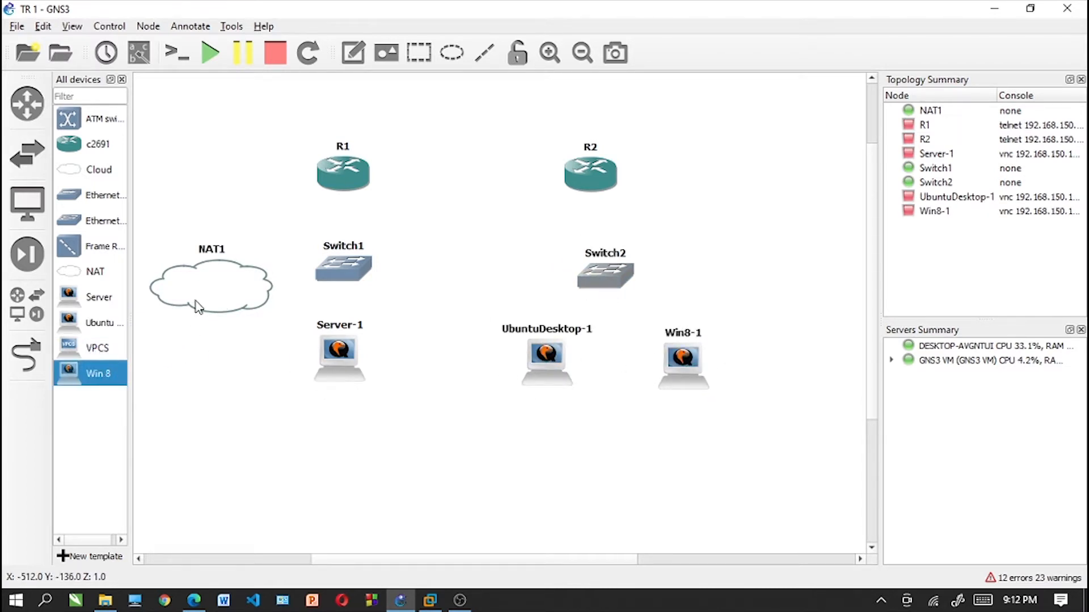
- Configure router R1 with a WIC-1T module in wic 0
drag(363, 177, 363, 185)
right_click(363, 184)
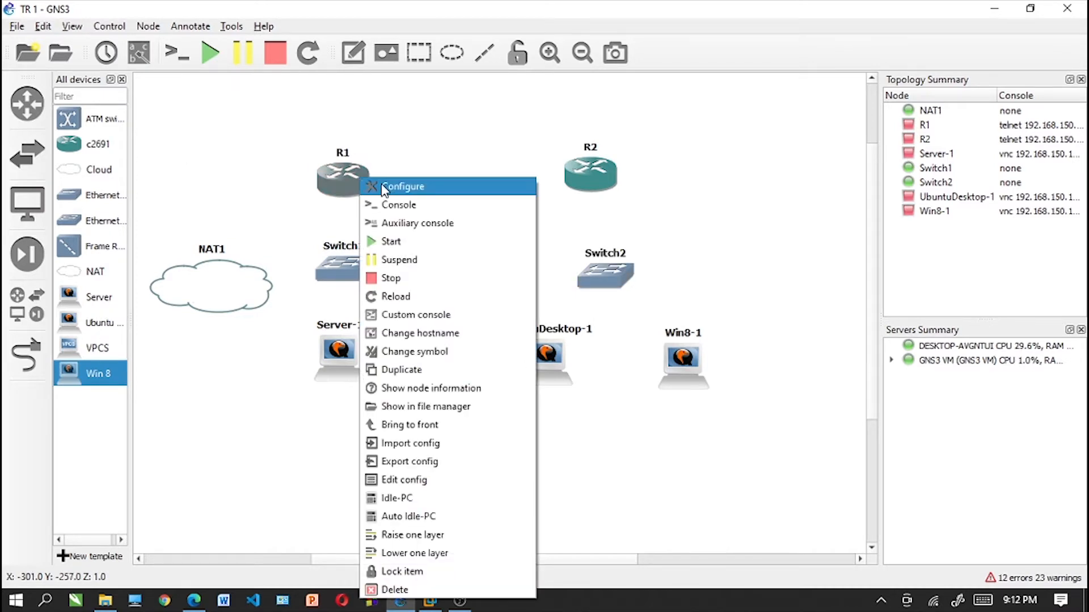
click(387, 186)
click(453, 177)
click(411, 416)
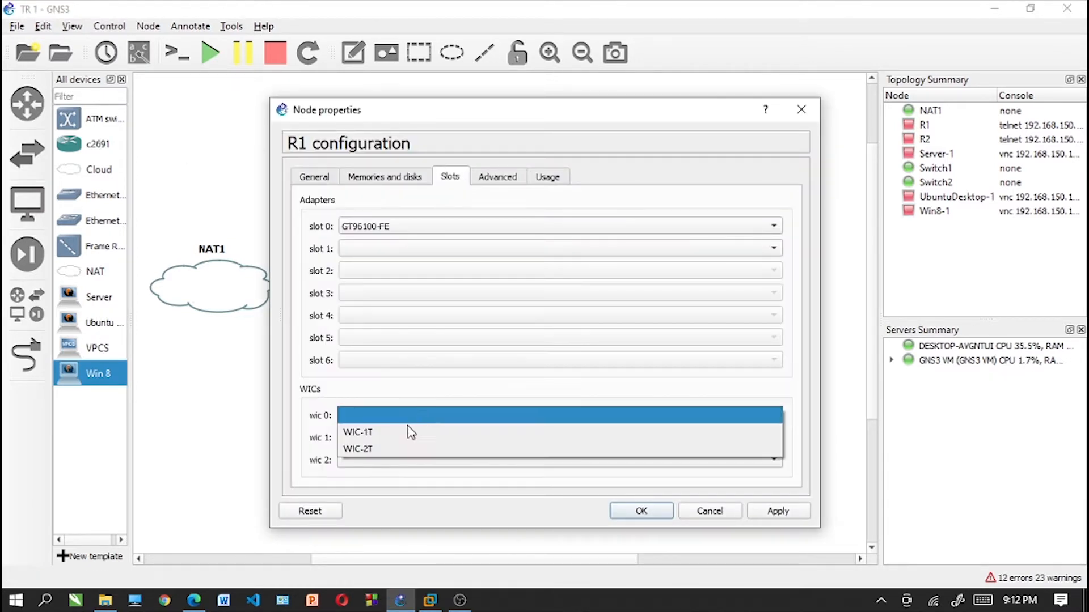
click(423, 449)
click(428, 417)
click(417, 397)
click(641, 510)
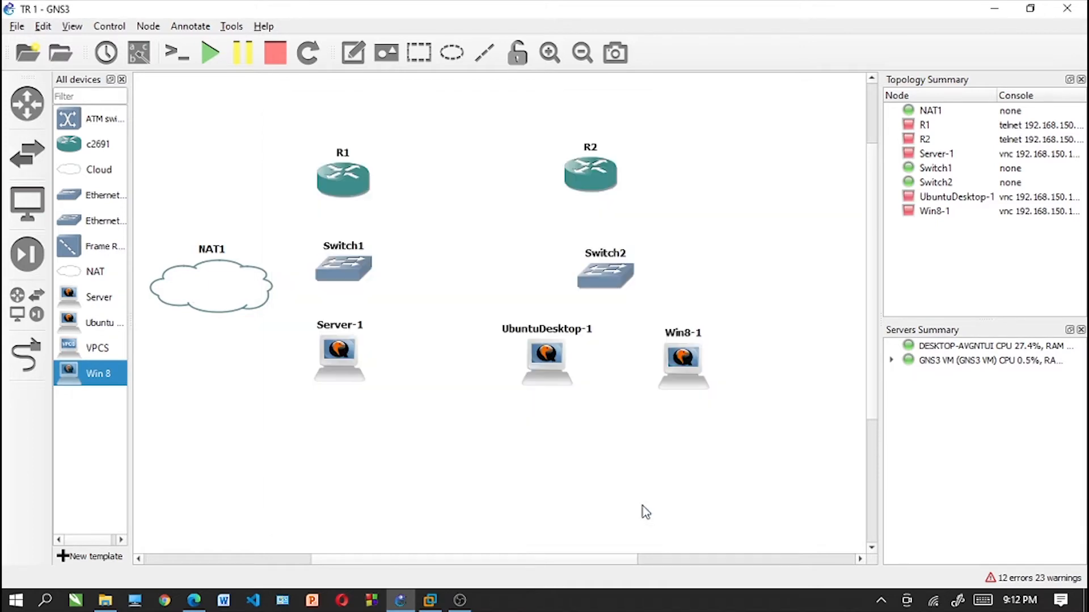
- Configure router R2 with a WIC-1T module in wic 0
click(593, 174)
right_click(602, 177)
click(632, 187)
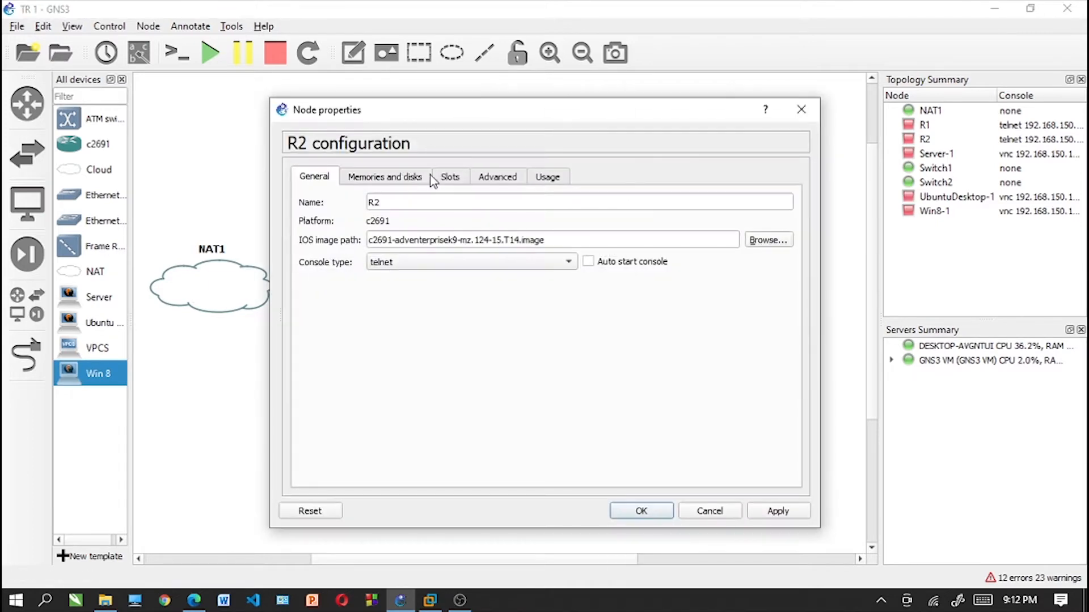
click(448, 177)
click(391, 414)
click(386, 438)
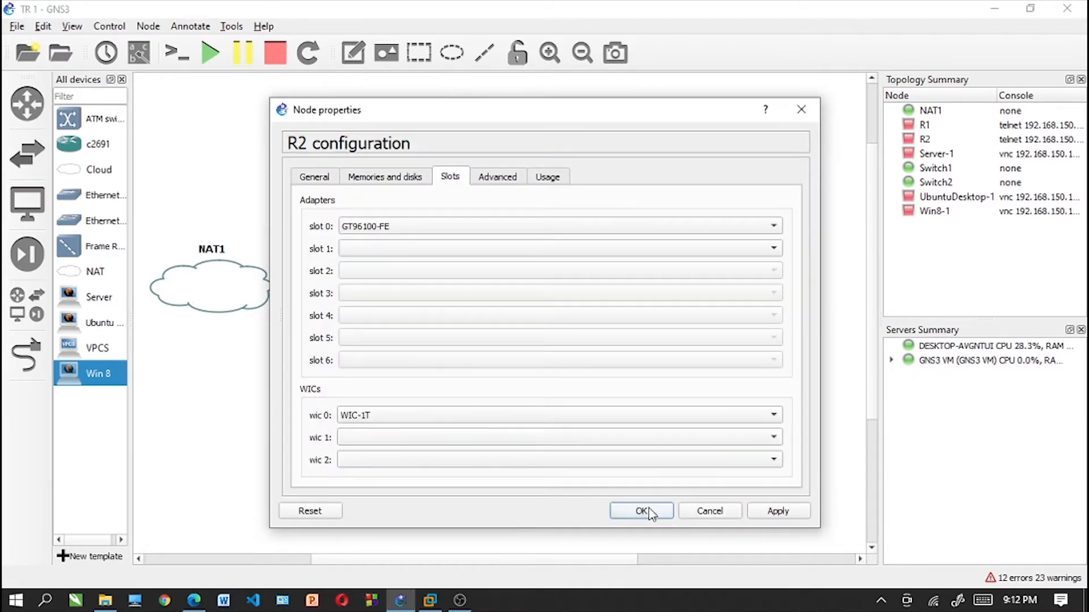
click(641, 511)
- Link R1 to R2 through the Serial0/0 interface on each router
click(357, 176)
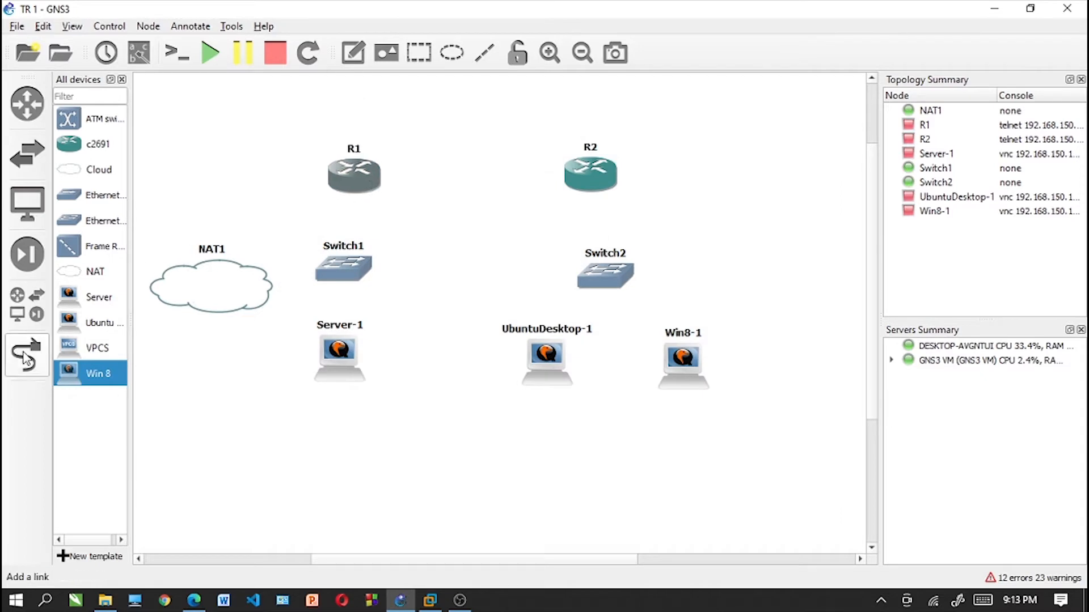
click(27, 354)
click(354, 173)
click(386, 207)
click(601, 182)
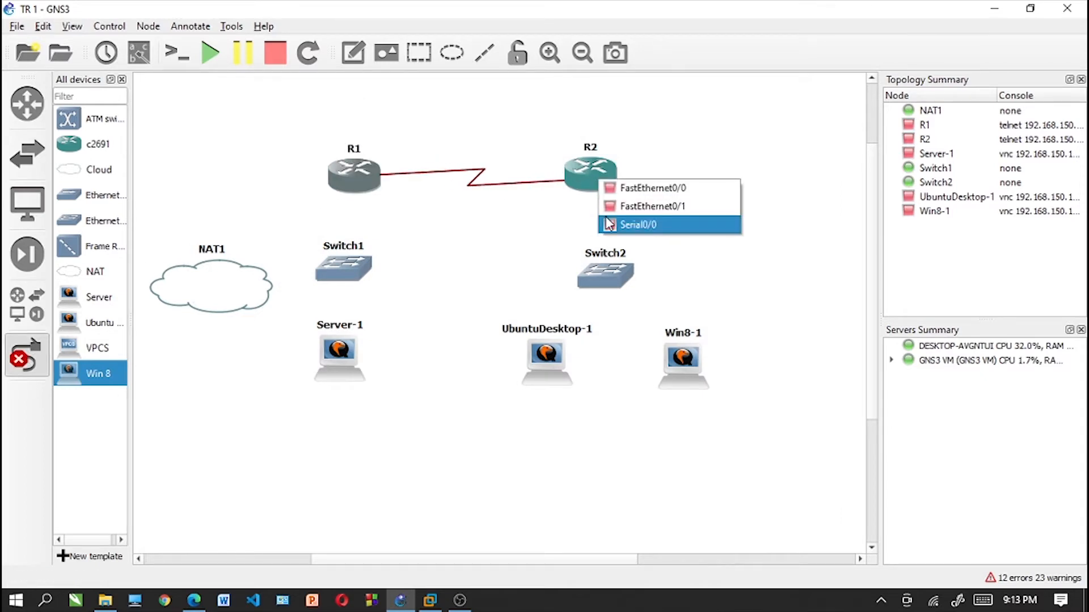
click(638, 224)
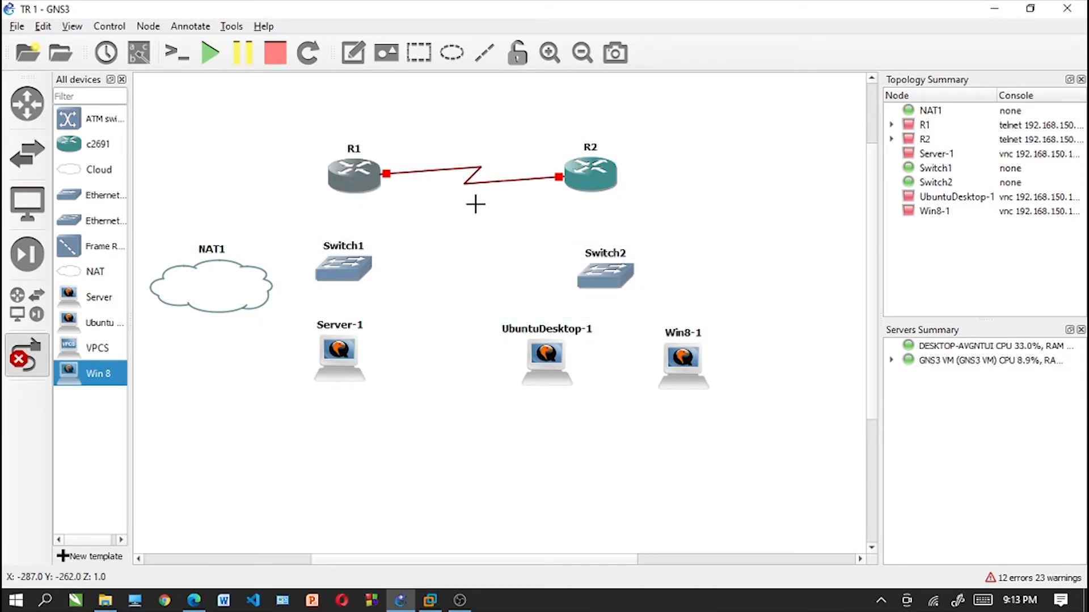
- Link R1's FastEthernet0/0 interface to Switch1 and leave link mode
click(363, 179)
click(413, 188)
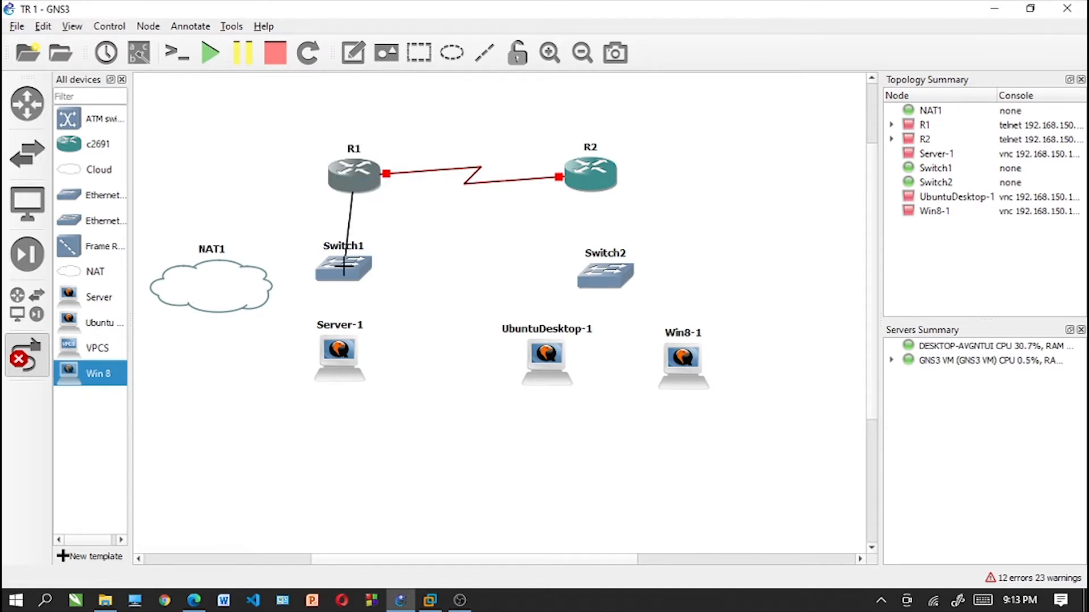
click(346, 266)
click(379, 268)
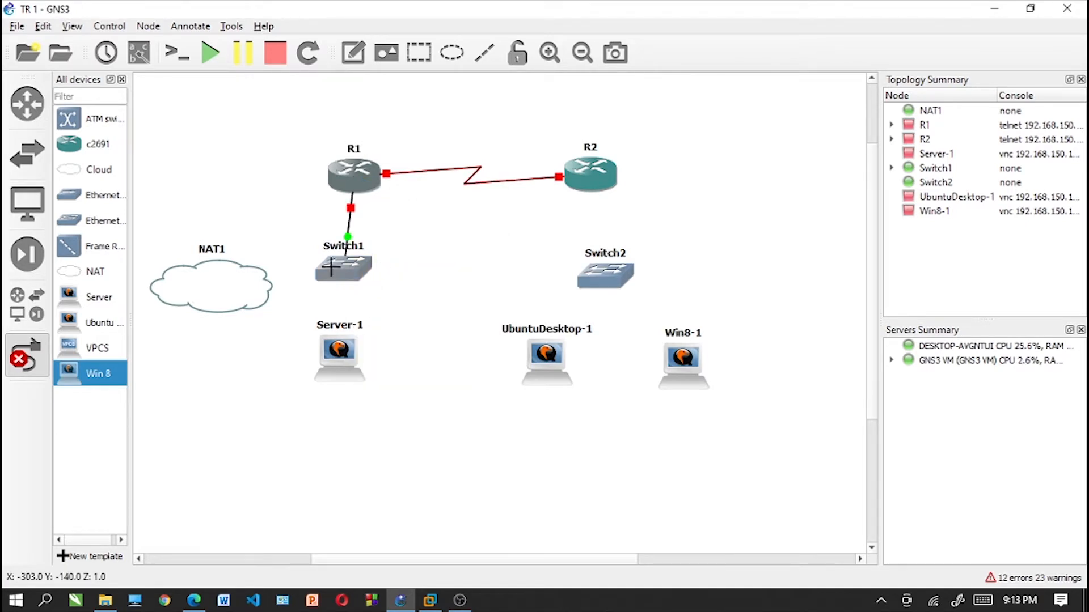
click(37, 358)
- Set the number of network adapters on Server-1 to 2
drag(329, 356, 337, 349)
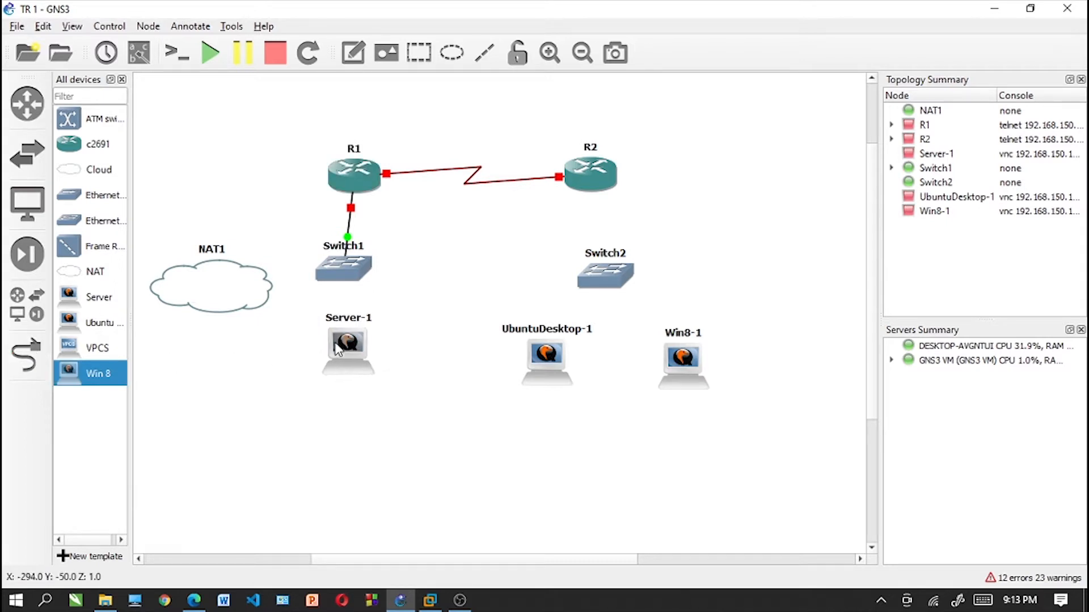
right_click(334, 347)
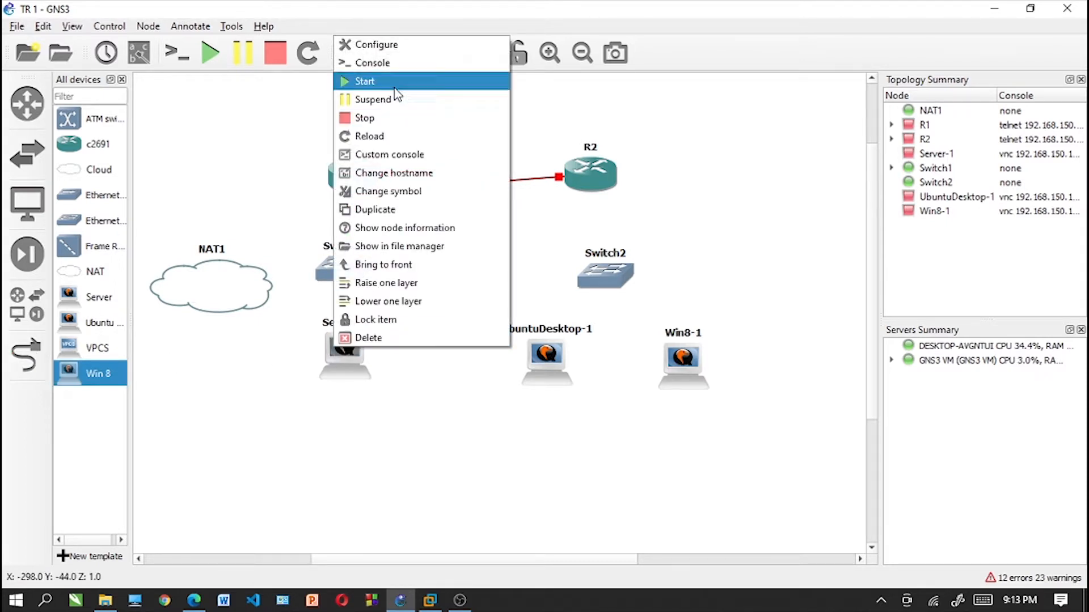
click(395, 46)
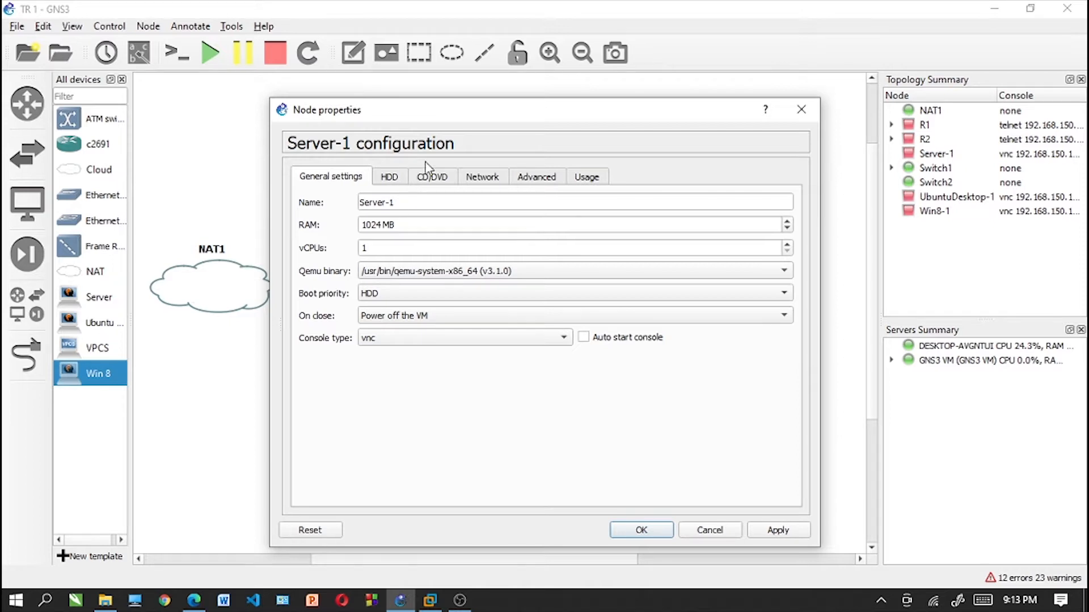
click(492, 181)
click(787, 200)
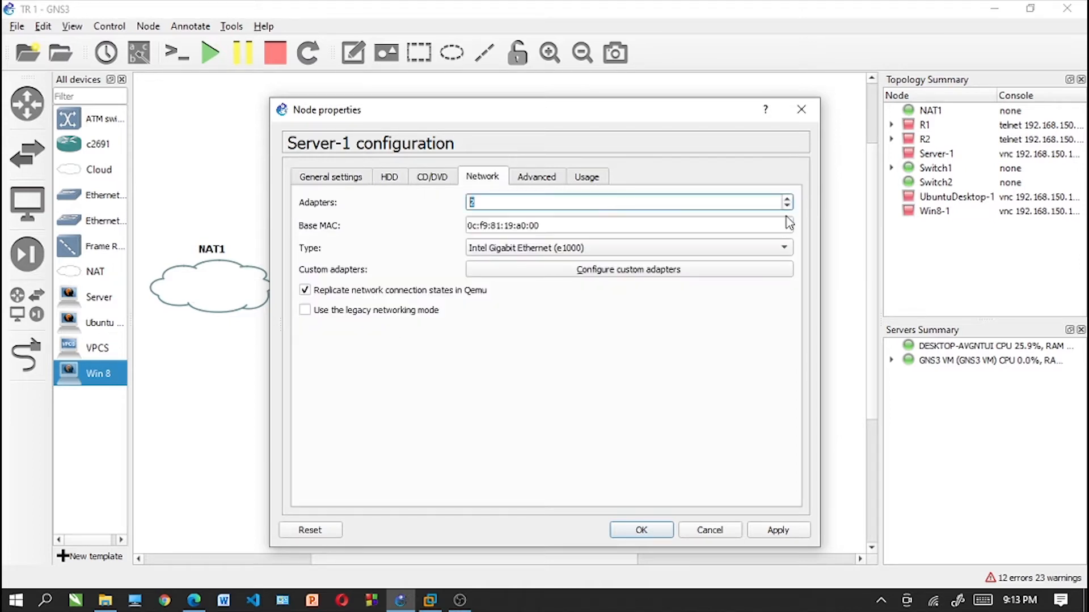
click(657, 535)
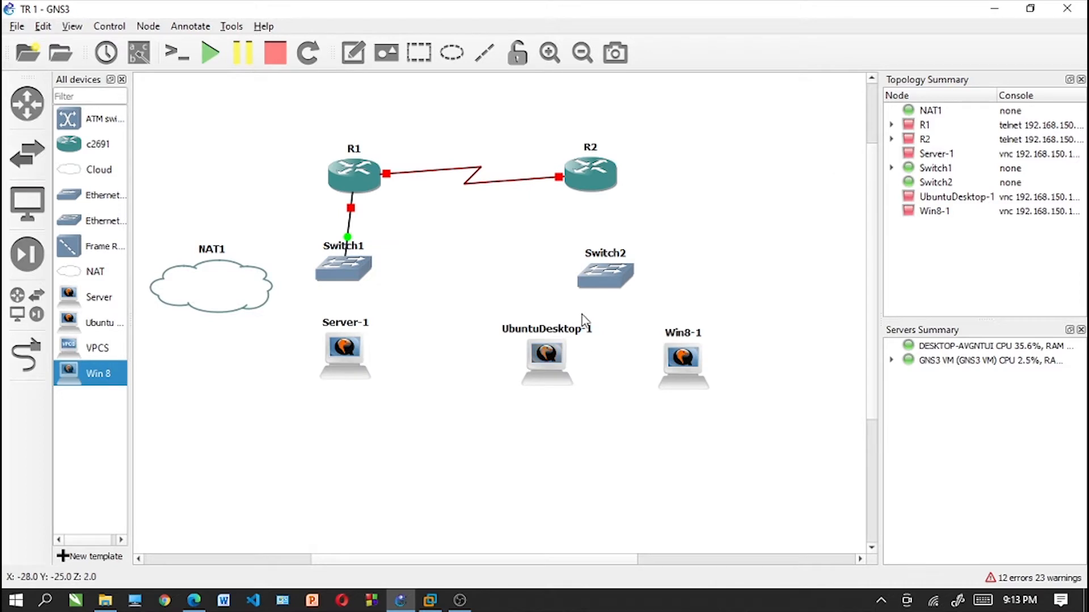
- Link Switch1 to a network adapter of Server-1
click(26, 354)
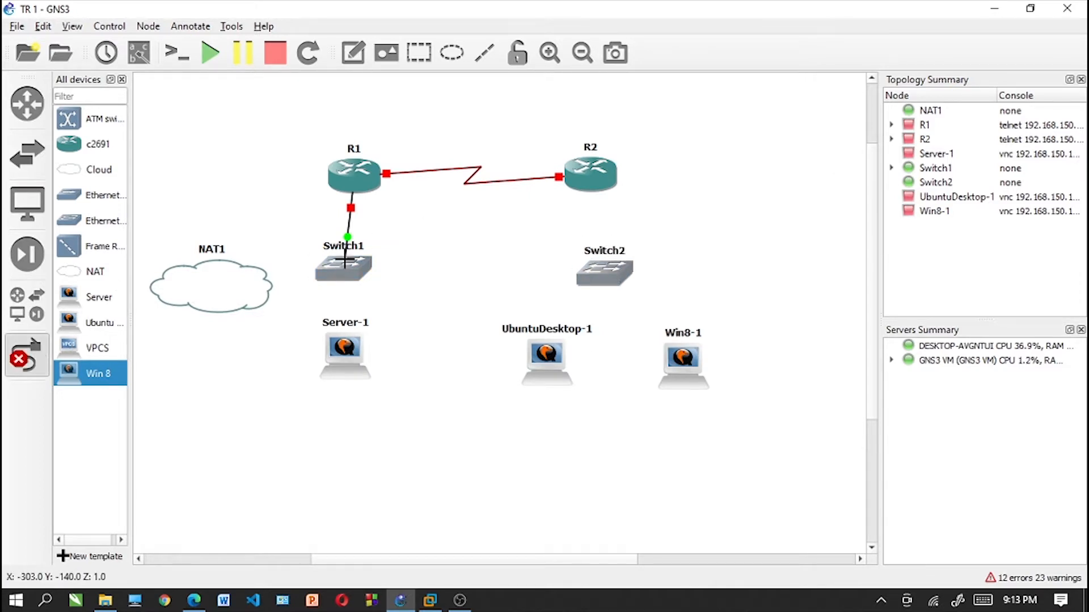
click(346, 261)
click(374, 305)
click(346, 355)
click(380, 372)
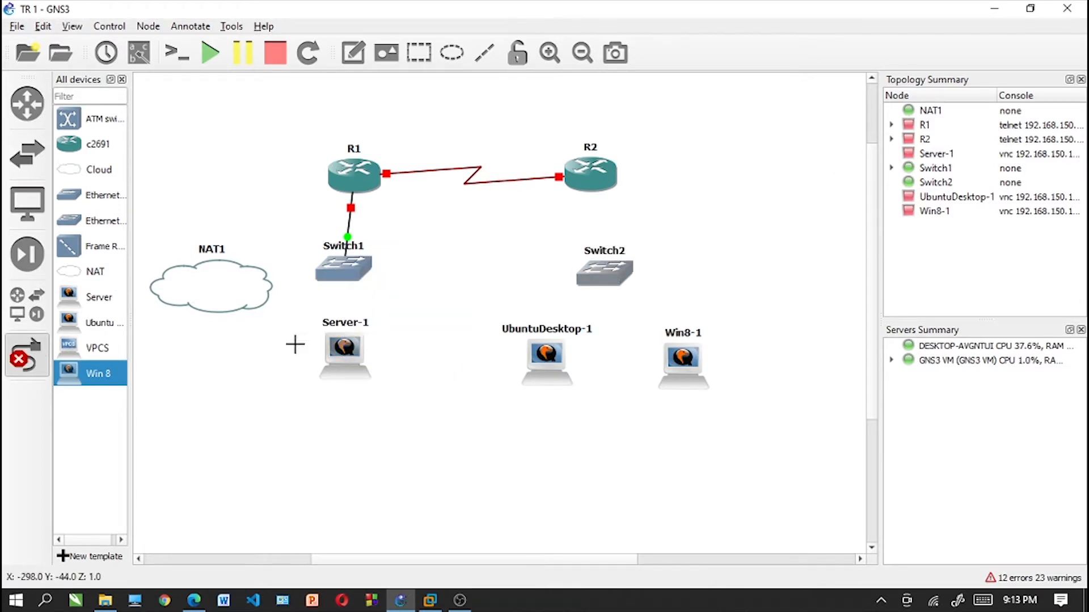
- Link NAT1's nat0 port to the remaining network adapter of Server-1
click(261, 288)
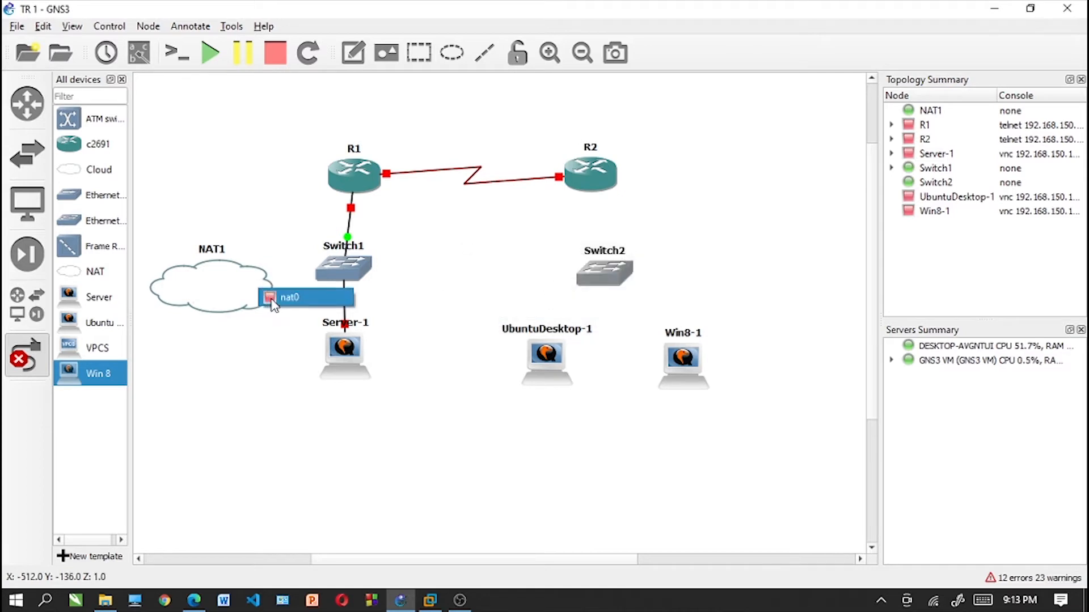
click(278, 296)
click(353, 366)
click(376, 393)
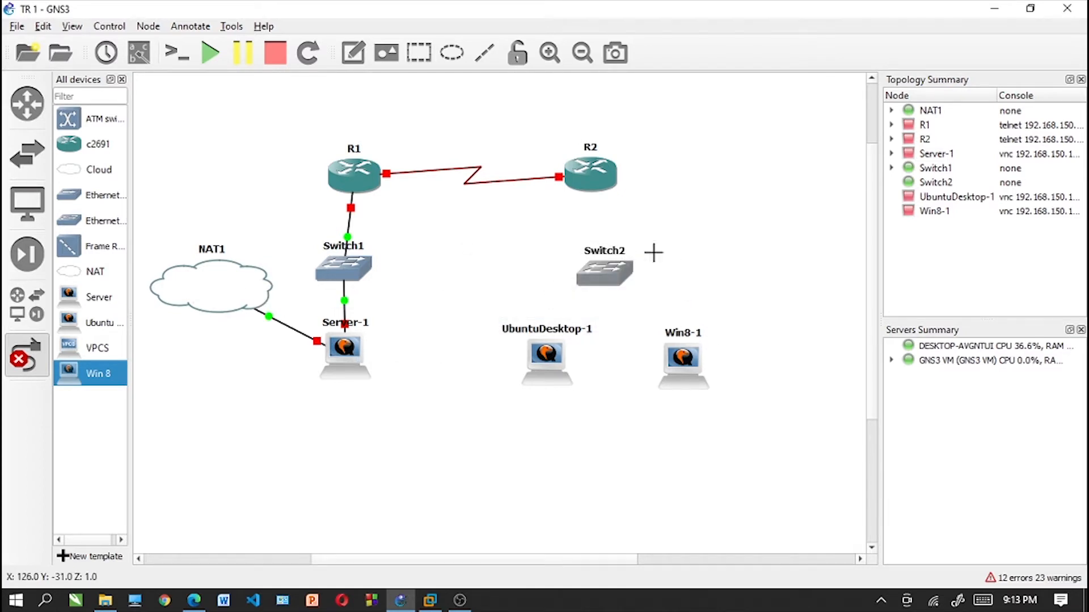
- Link router R2 to the Ethernet0 port of Switch2
click(601, 188)
click(626, 210)
click(603, 277)
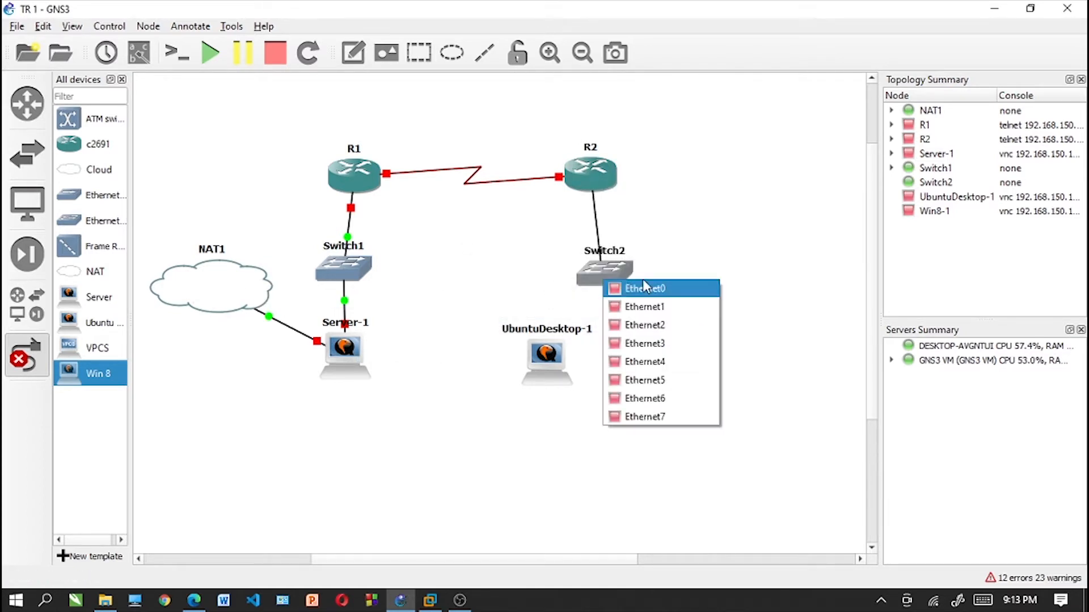
click(618, 286)
- Link the Ethernet1 port of Switch2 to UbuntuDesktop-1
click(602, 276)
click(623, 302)
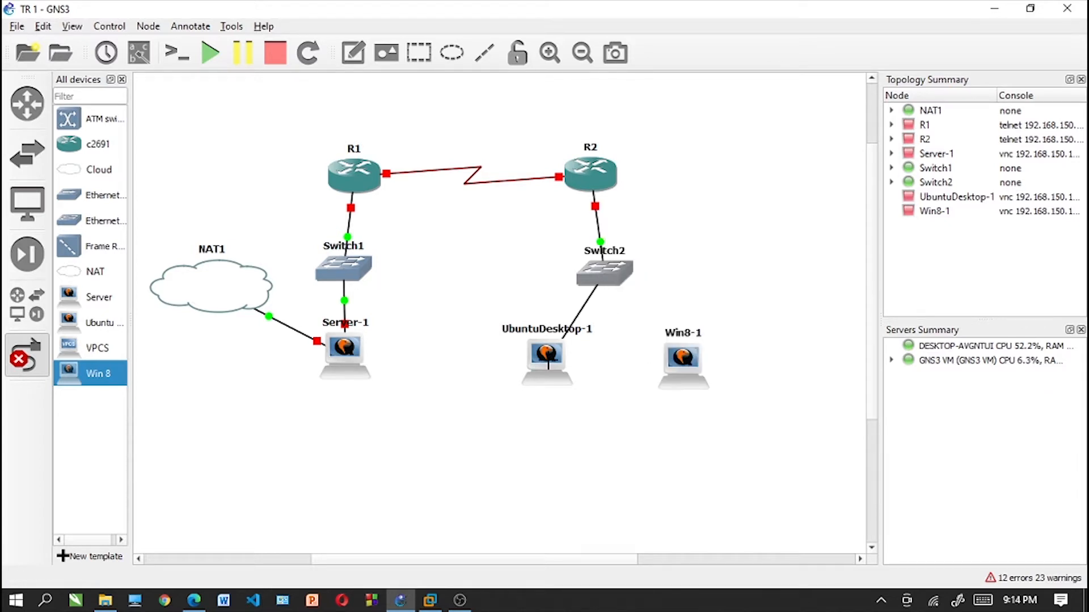
click(551, 366)
click(589, 369)
- Link the Ethernet2 port of Switch2 to Win8-1 and leave link mode
click(603, 278)
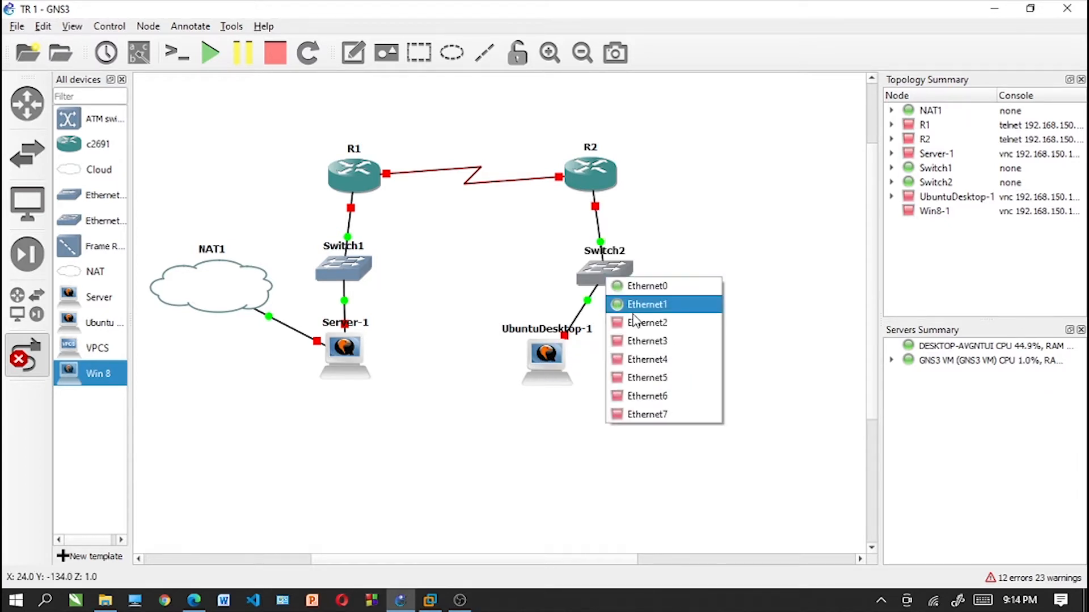
click(624, 301)
click(682, 369)
click(698, 377)
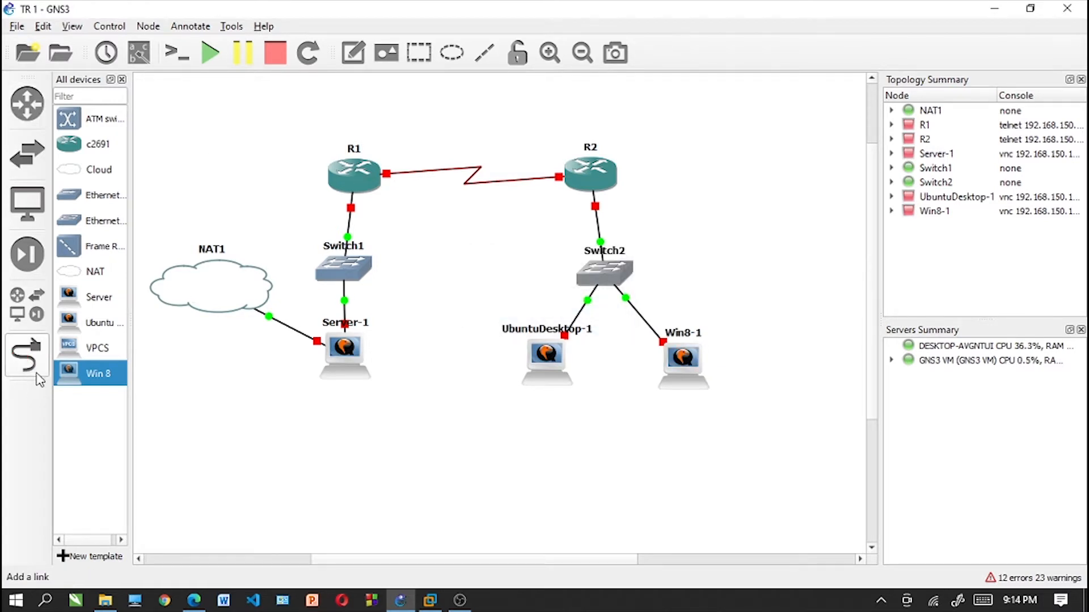
click(27, 355)
- Start routers R1 and R2, nudging them and Switch1 into better alignment
drag(355, 279, 364, 274)
drag(373, 172, 377, 166)
right_click(377, 166)
click(400, 229)
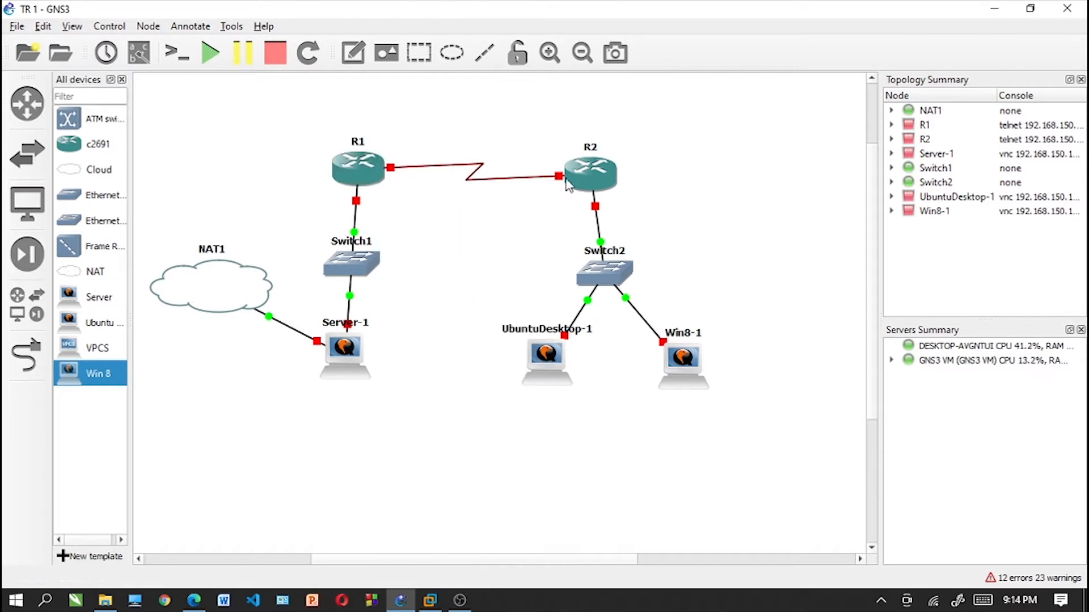
mouse_move(601, 173)
mouse_down()
mouse_move(607, 165)
mouse_move(609, 182)
mouse_up()
right_click(605, 160)
click(640, 228)
- Line up Server-1, Switch1 and R1 vertically
drag(345, 348, 349, 353)
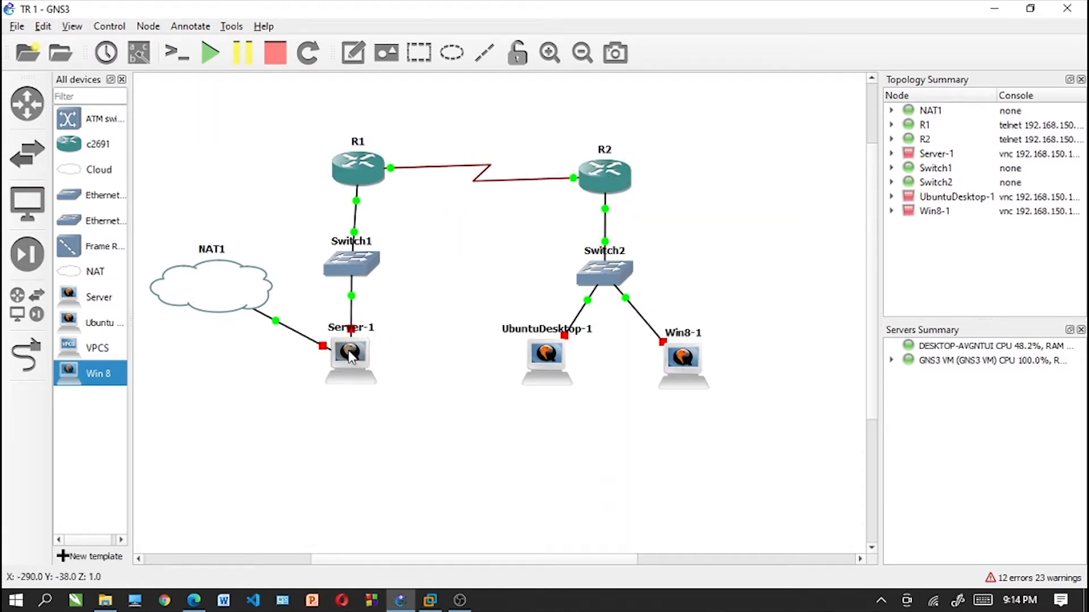
drag(342, 264, 346, 270)
drag(353, 178, 352, 181)
- Open R1's console and enter global configuration mode with conf t
right_click(352, 181)
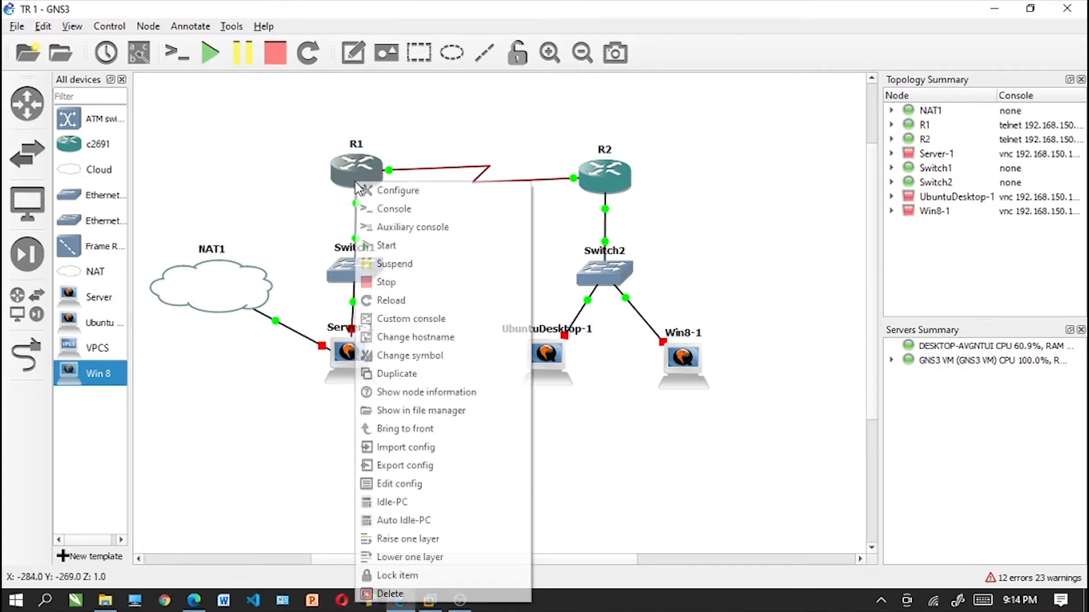
click(397, 214)
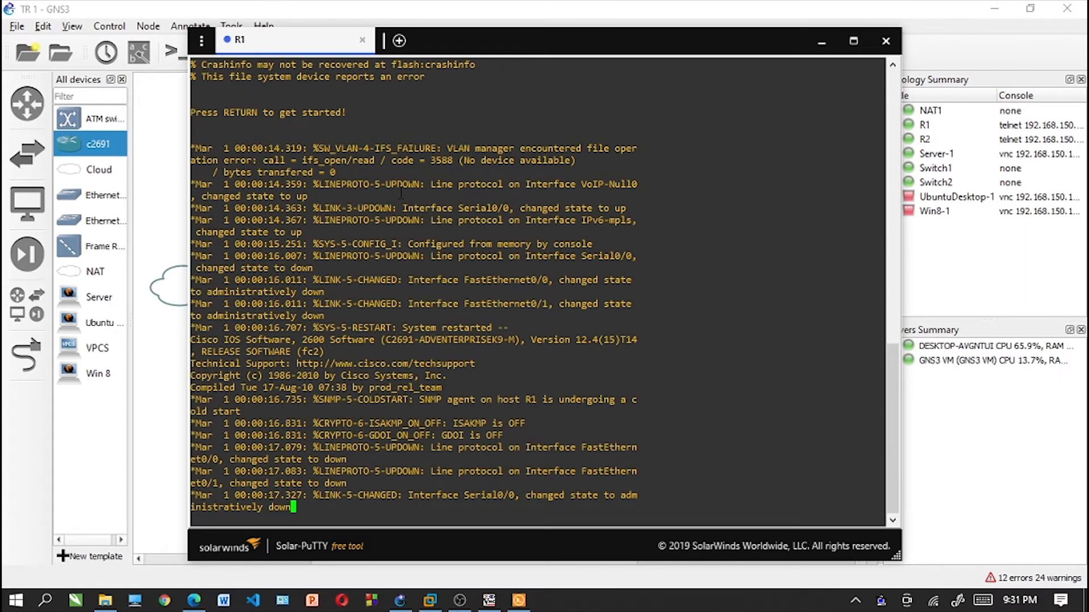
key(Return)
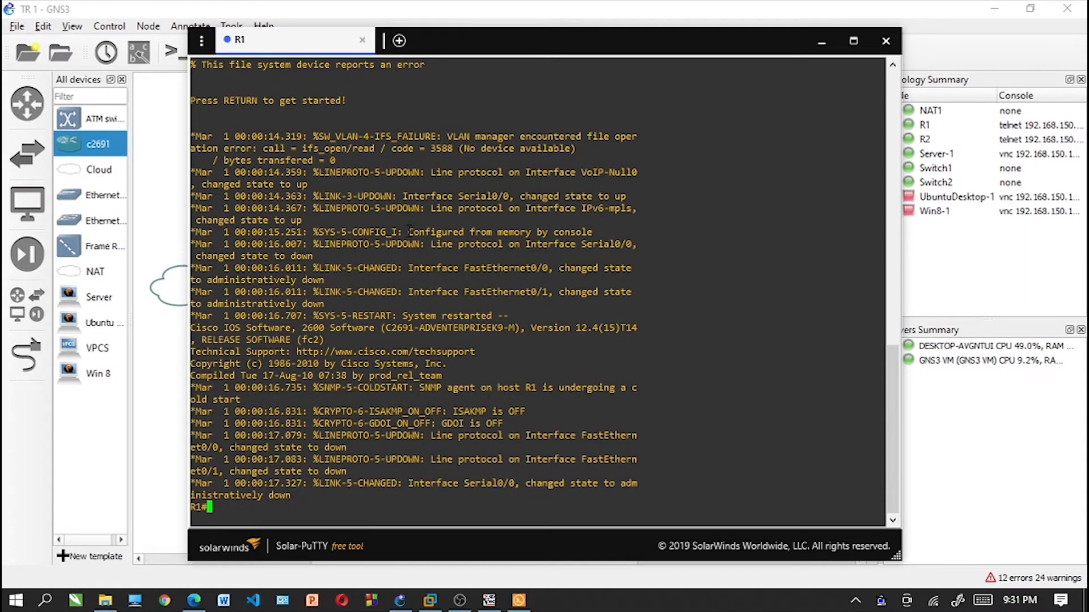
text(conf t)
key(Return)
- Assign IP address 192.168.91.1 with mask 255.255.255.224 to R1's f0/0 interface
text(in)
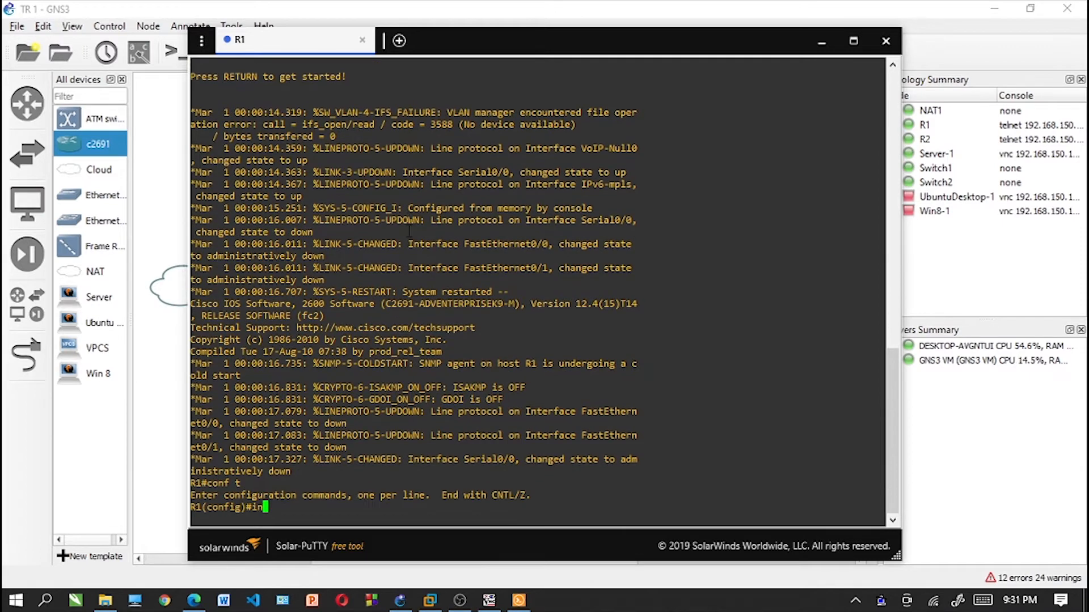
text(t)
text( fo)
text(/0)
key(Return)
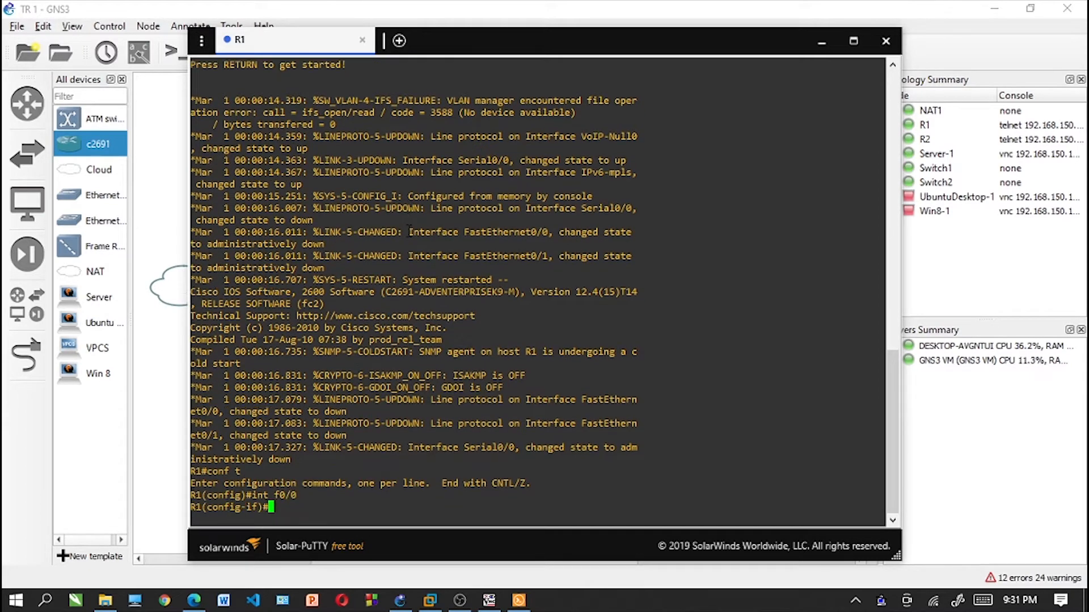
text(ip address)
text(192.168.)
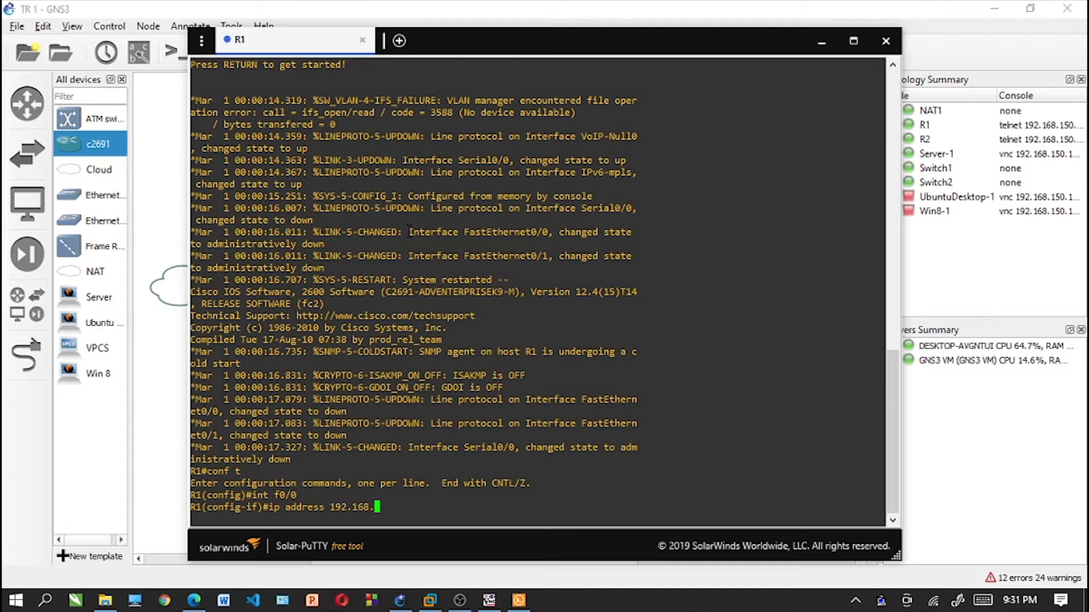
text(91.1 255.255.255)
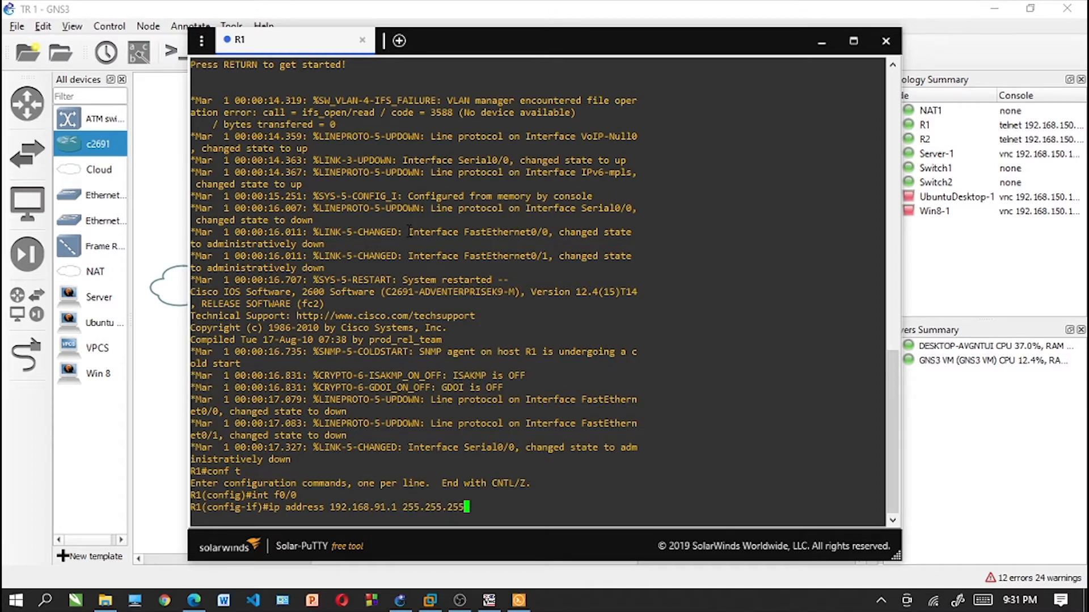
text(.224)
key(Return)
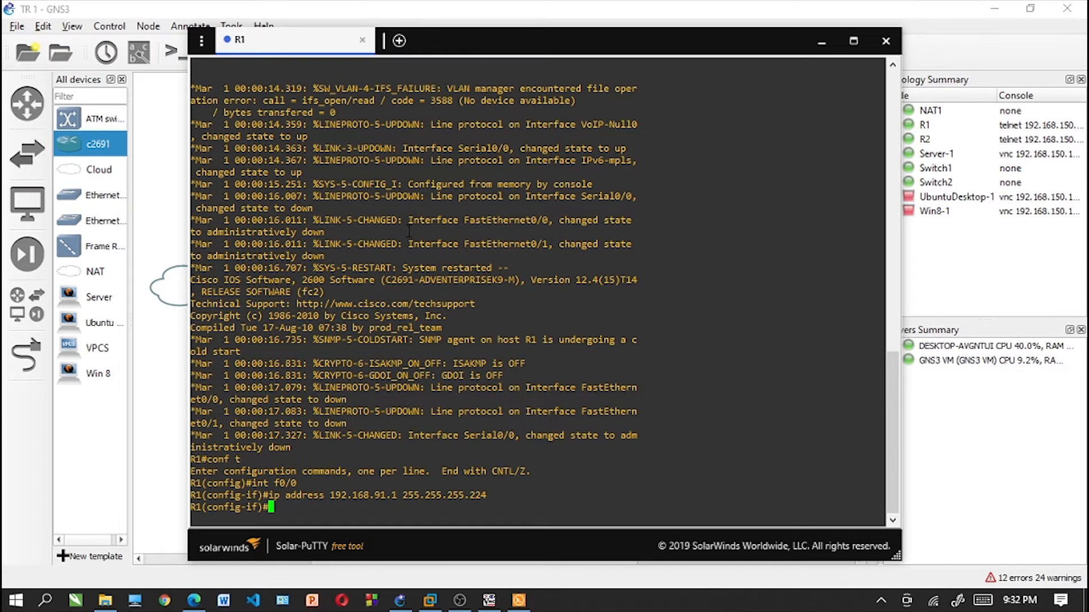
- Enable R1's f0/0 interface with no sh and exit to global configuration mode
text(no sh)
key(Return)
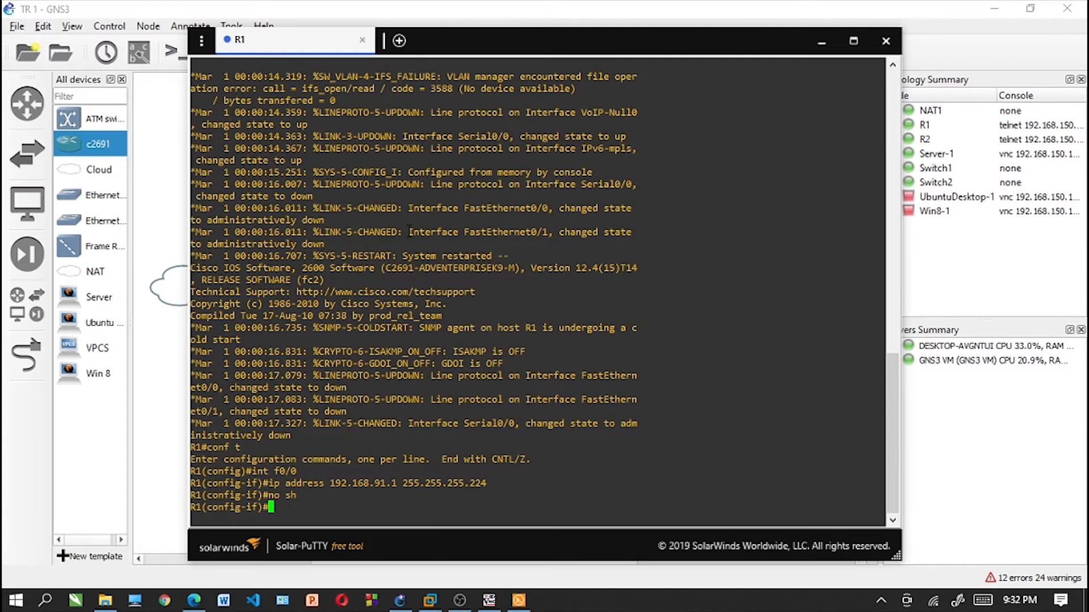
text(exit)
key(Return)
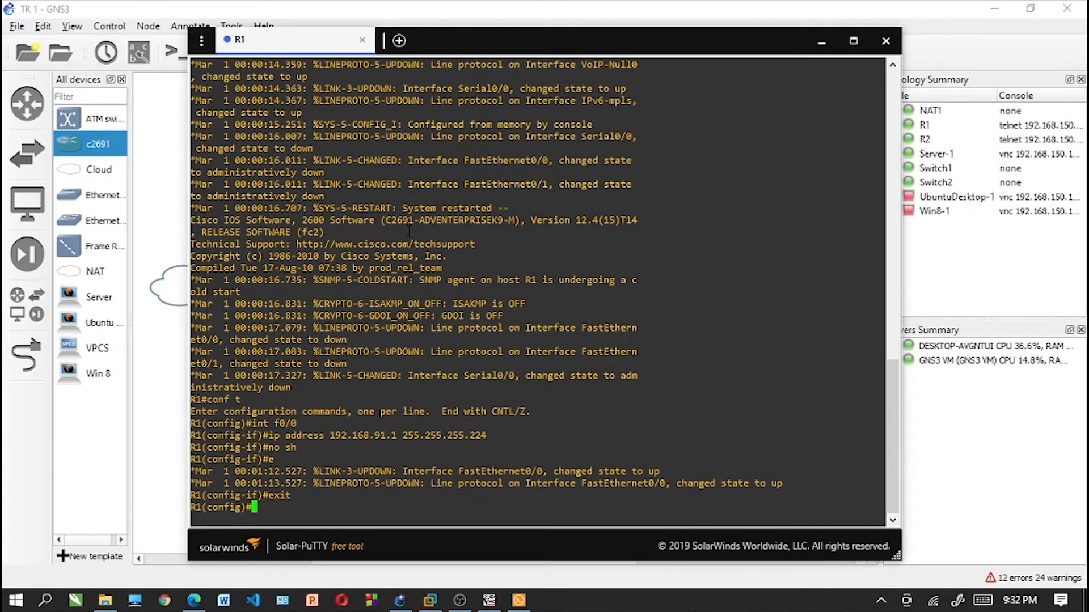
- Assign IP address 192.168.91.49 with mask 255.255.255.252 to R1's se0/0 interface
text(int se0/0)
key(Return)
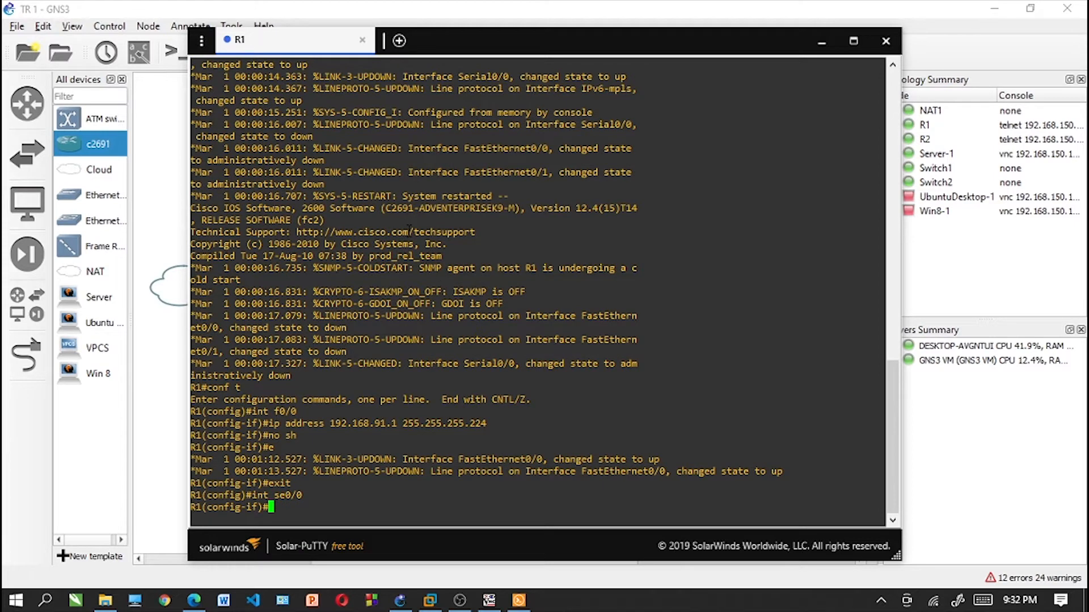
text(ip address 192.168.)
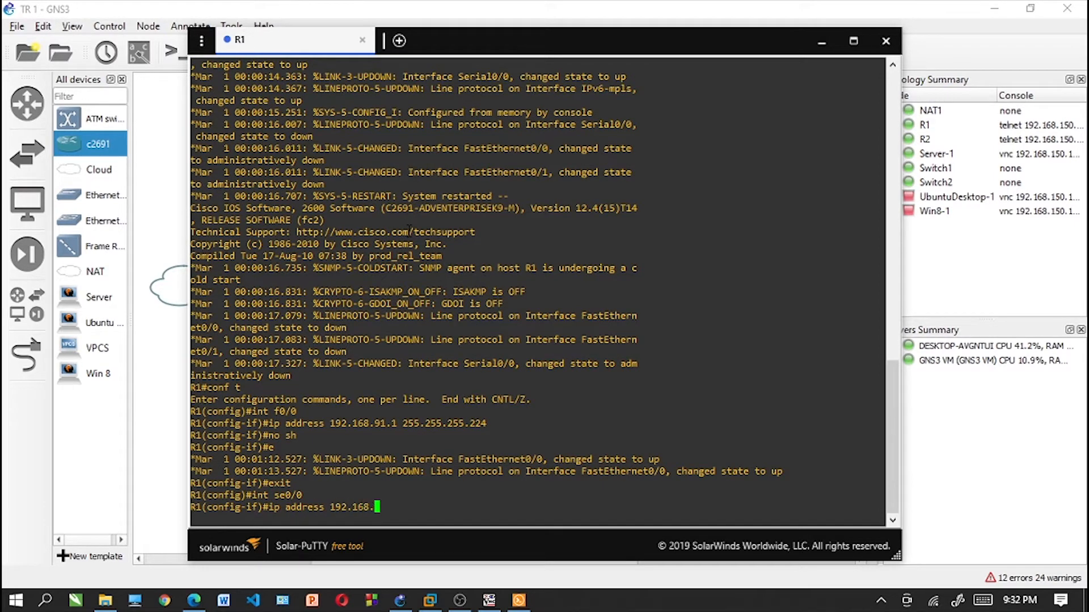
text(9)
text(1.59)
key(BackSpace)
key(BackSpace)
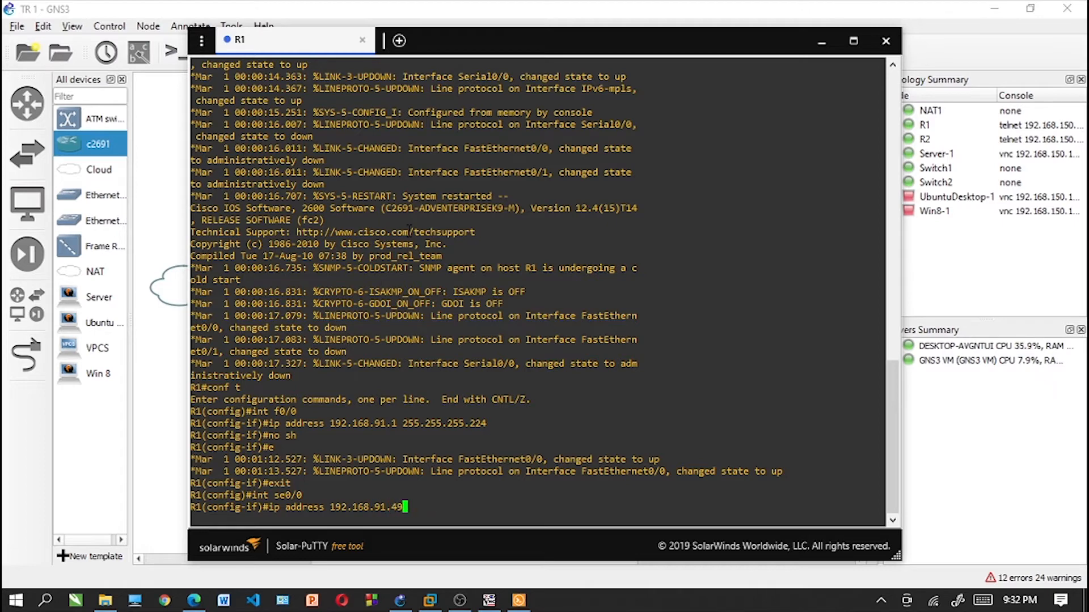
text(49 255.255.255.252)
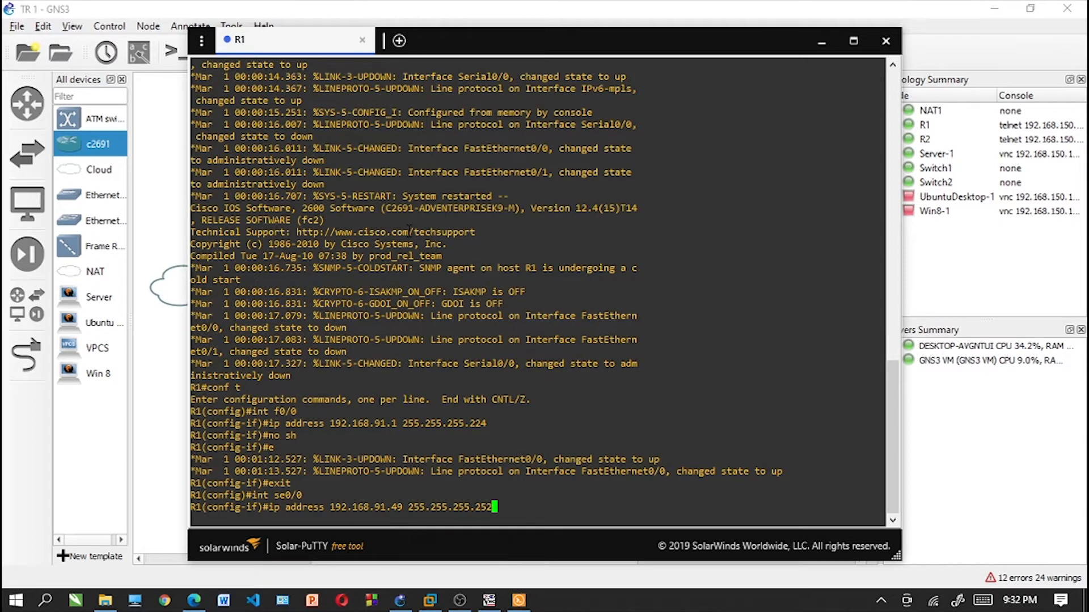
key(Return)
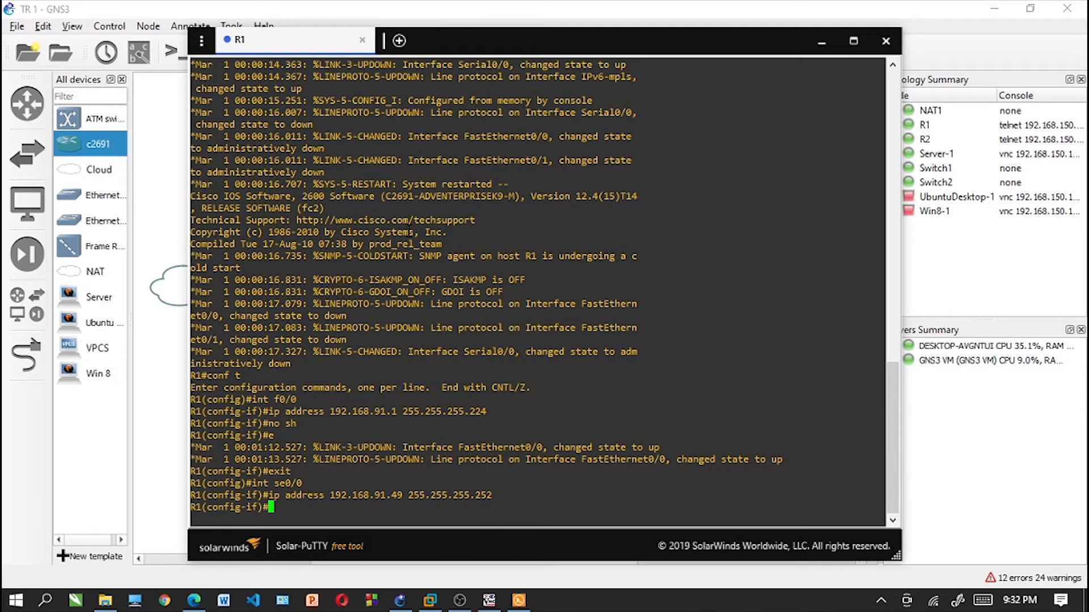
- Bring up R1's se0/0 interface with no sh and exit interface configuration
text(no sh)
key(Return)
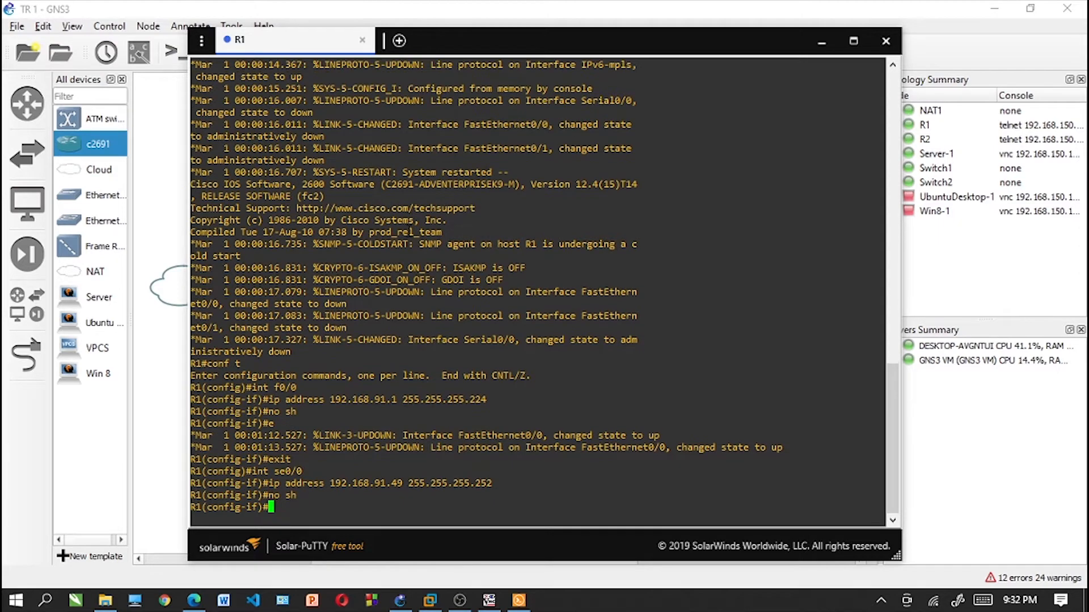
text(exit)
key(Return)
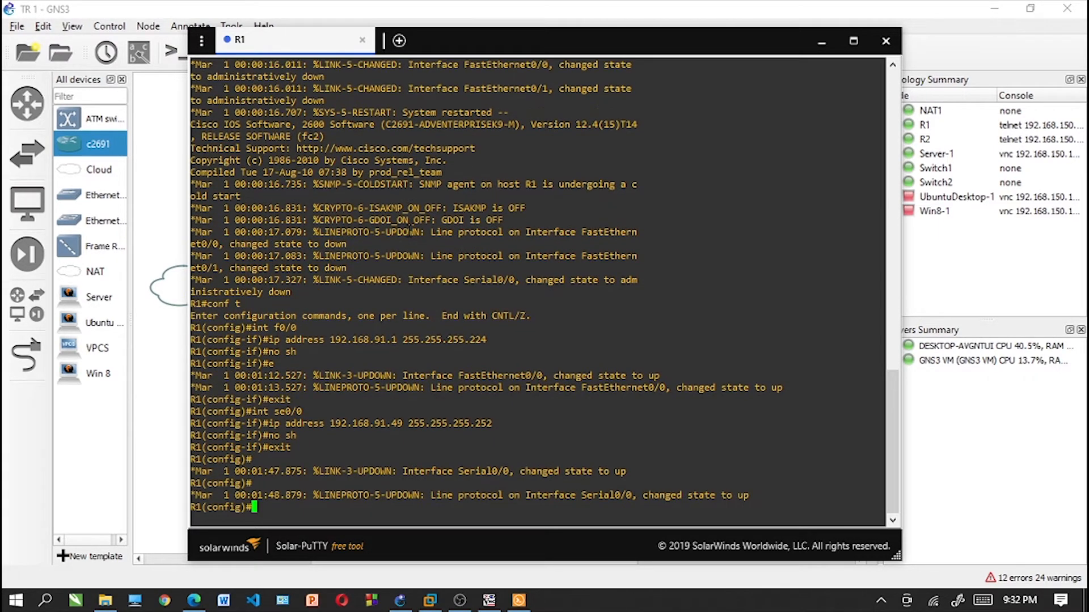
- Create a DHCP pool named R1 on R1 for network 192.168.91.0 with mask 255.255.255.224
text(ip dhcp pool )
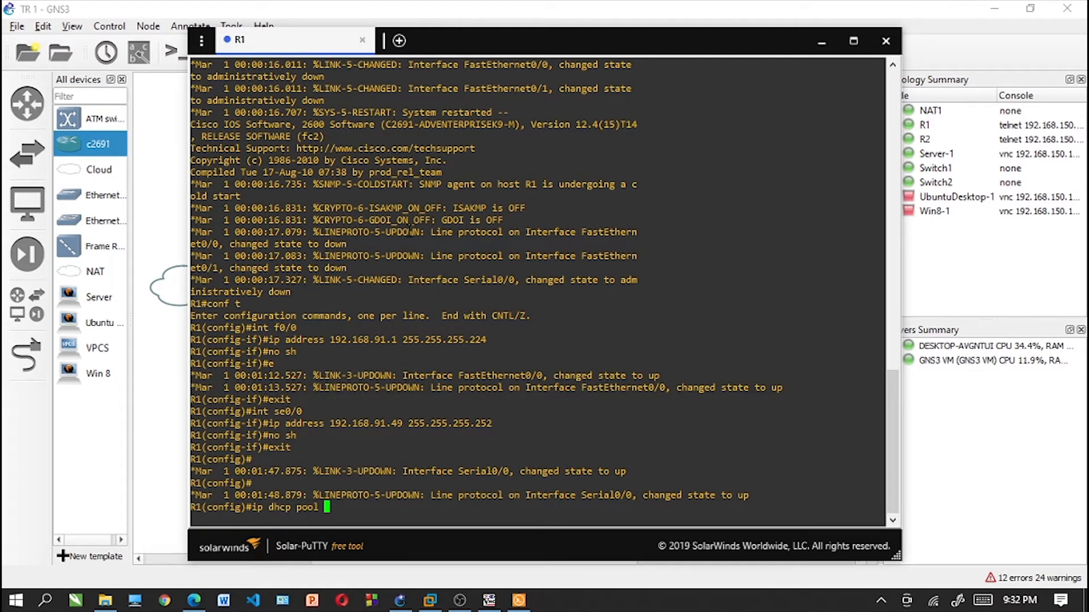
text(R1)
key(Return)
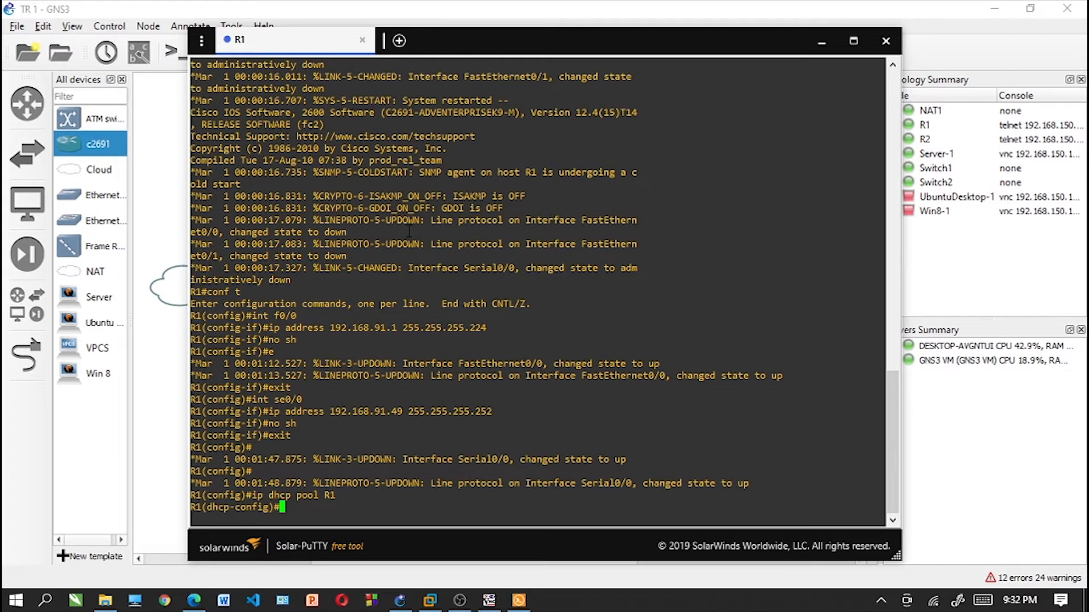
text(network 192.168.91.)
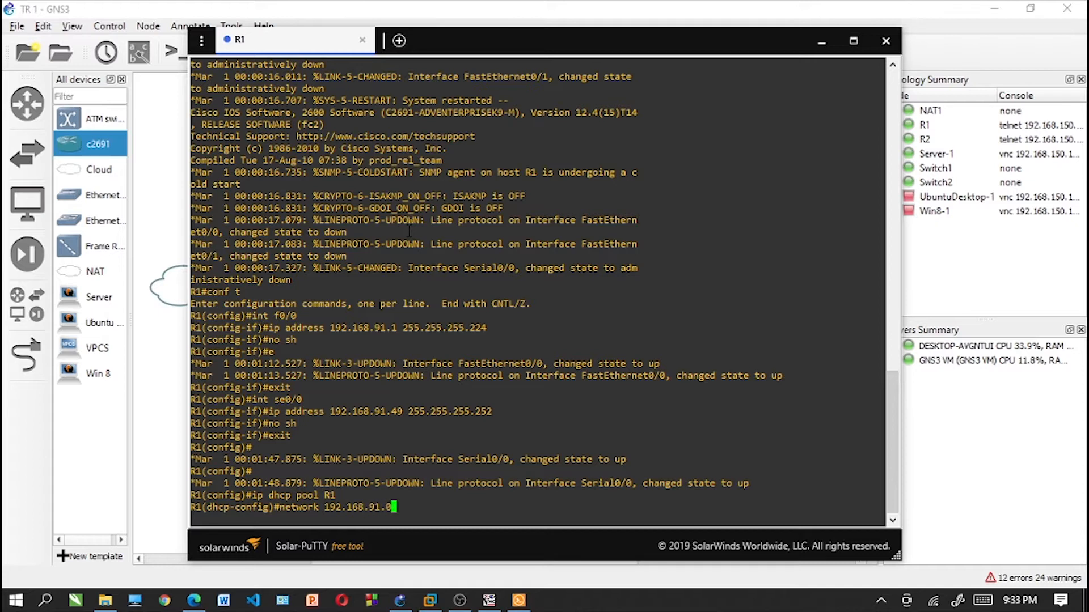
text(0 255.255.255.224)
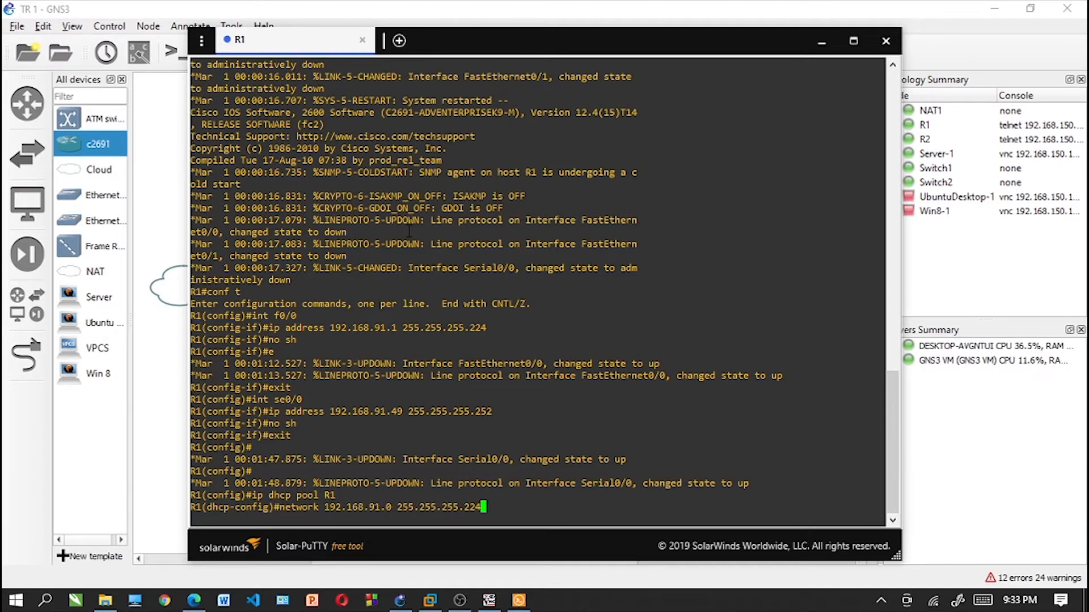
key(Return)
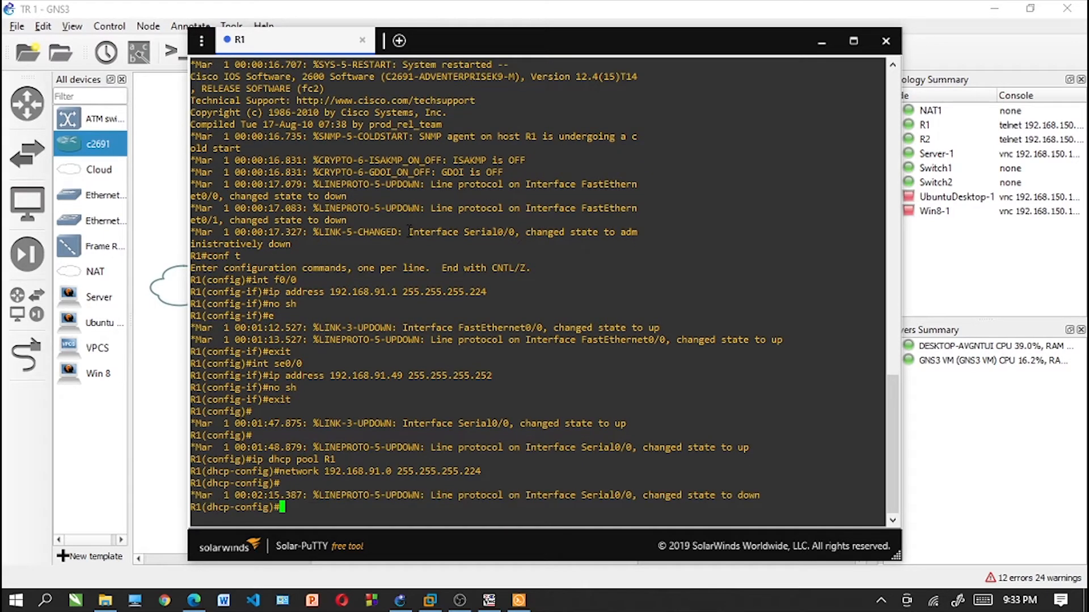
- Set the default router of DHCP pool R1 to 192.168.91.1
text(default-router)
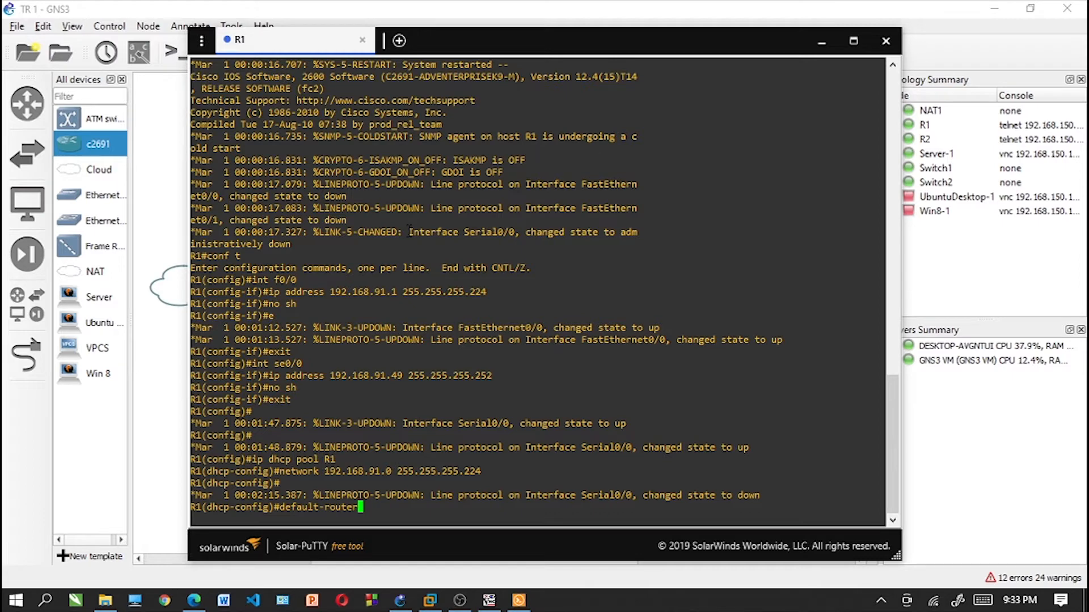
text( 192.168)
text(/)
text(91.)
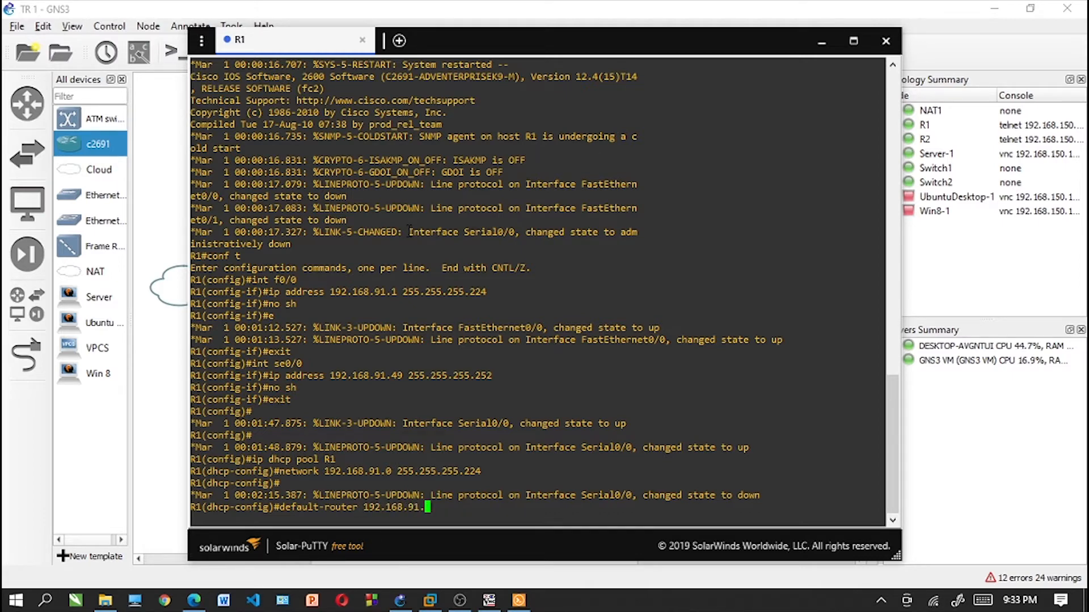
text(1)
key(Return)
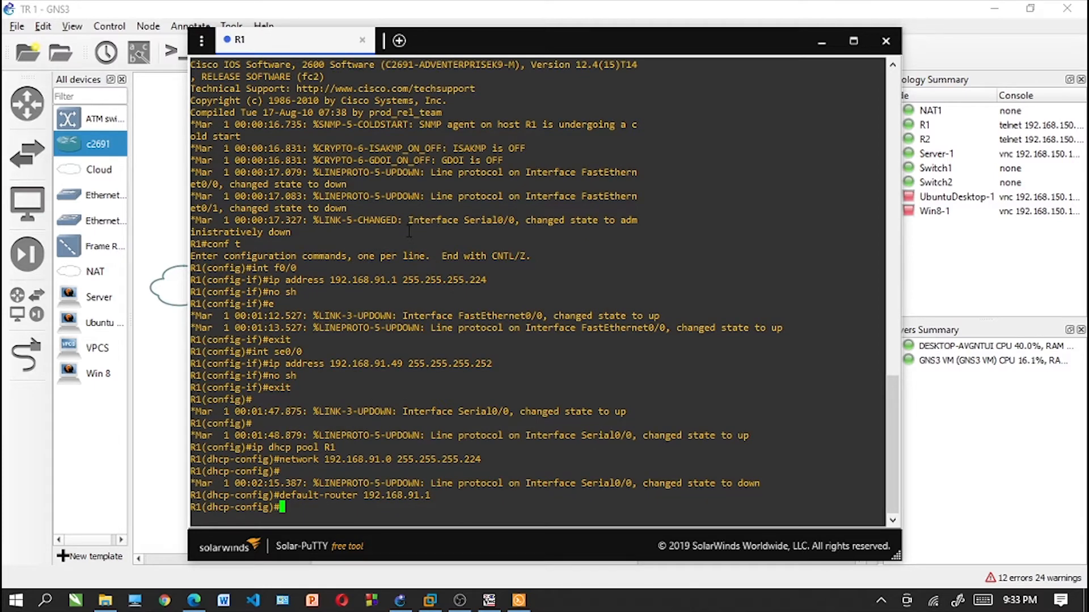
- Open R2's console from the topology and enter global configuration mode with conf t
click(139, 195)
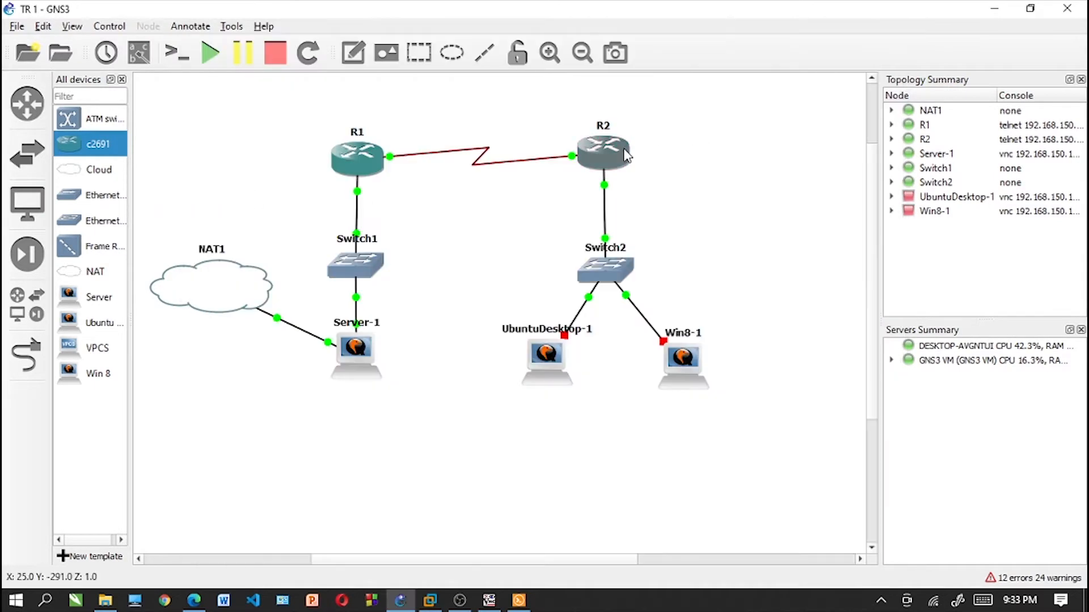
right_click(617, 166)
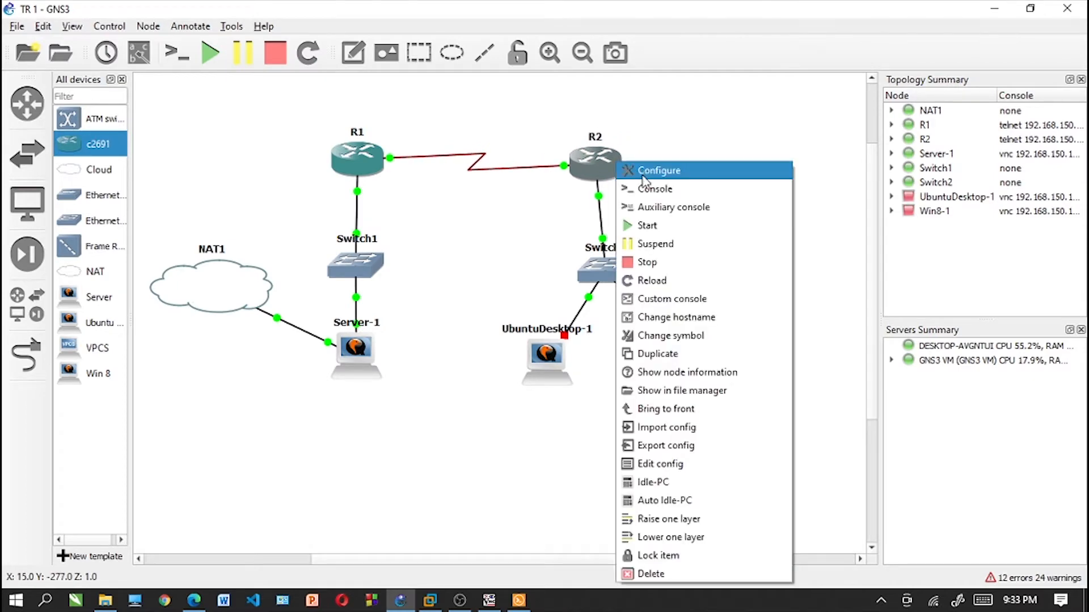
click(644, 189)
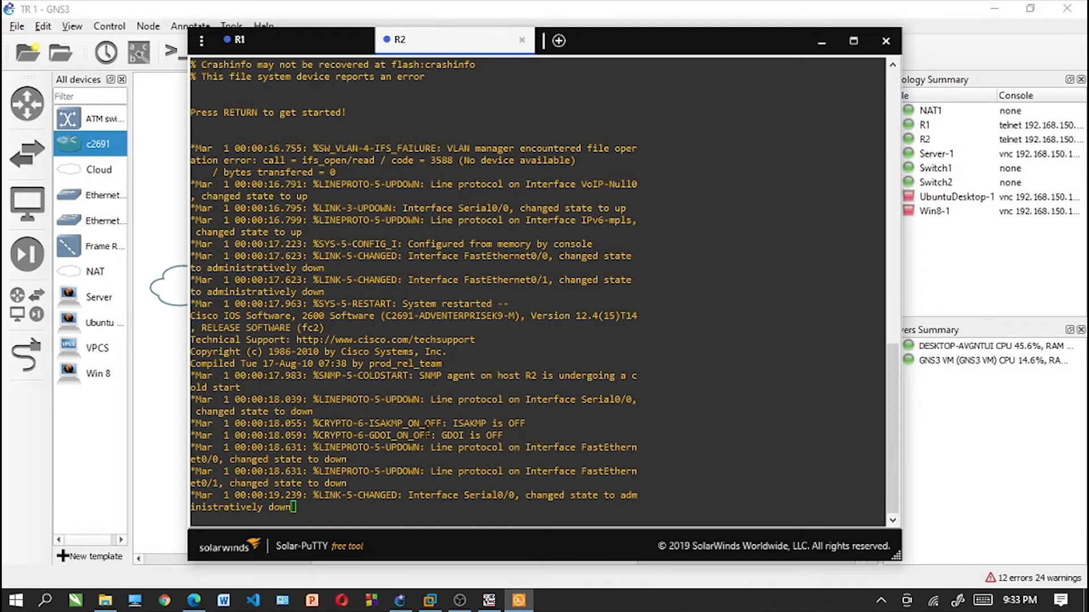
click(420, 449)
key(Return)
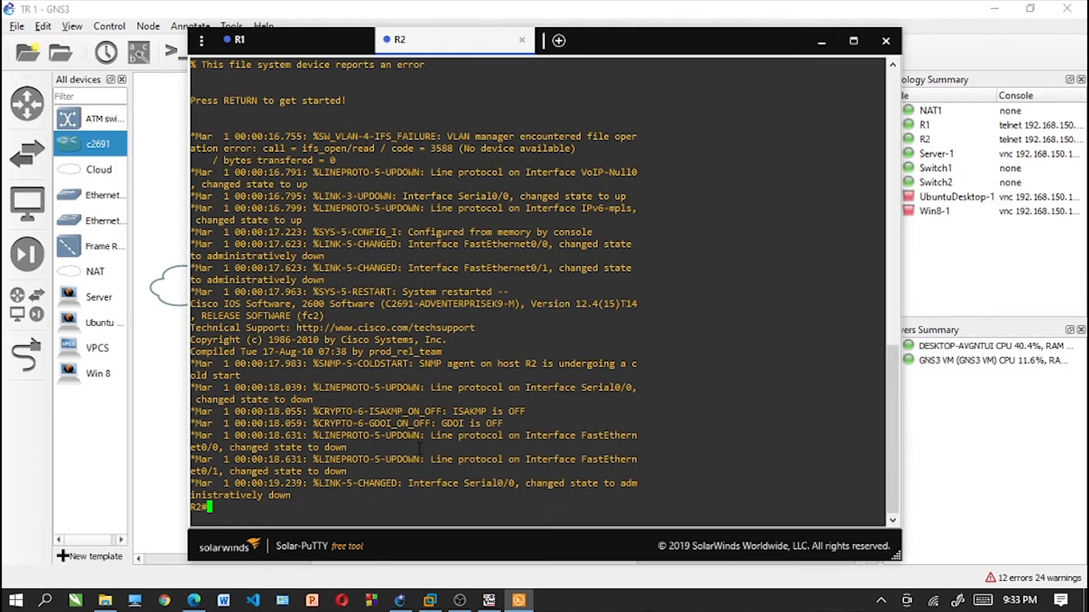
text(conf t)
key(Return)
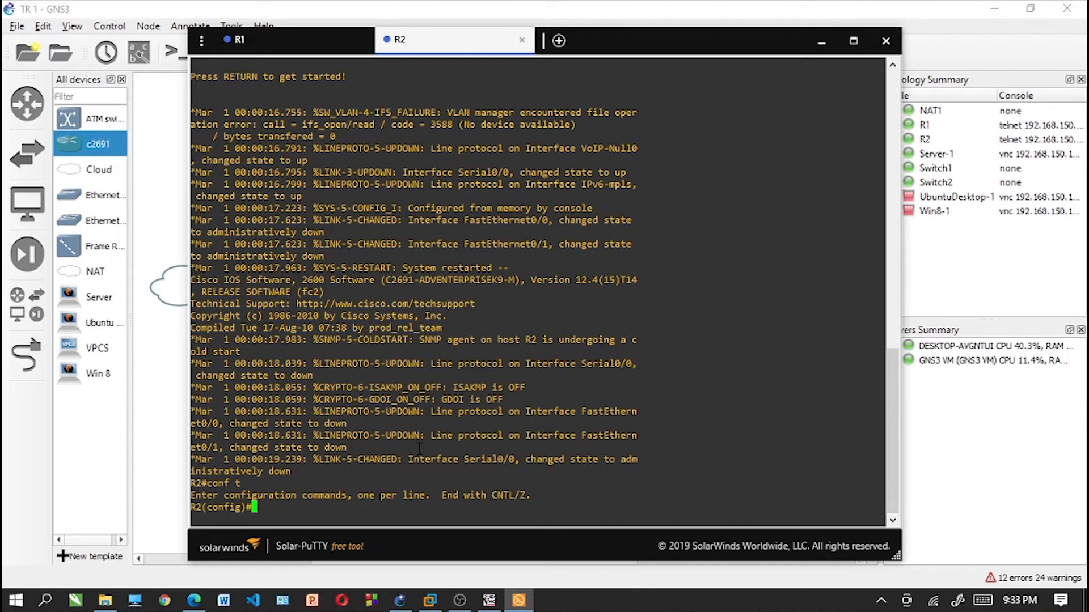
- Assign IP address 192.168.91.33 with mask 255.255.255.240 to R2's f0/0 interface
text(int f0/0)
key(Return)
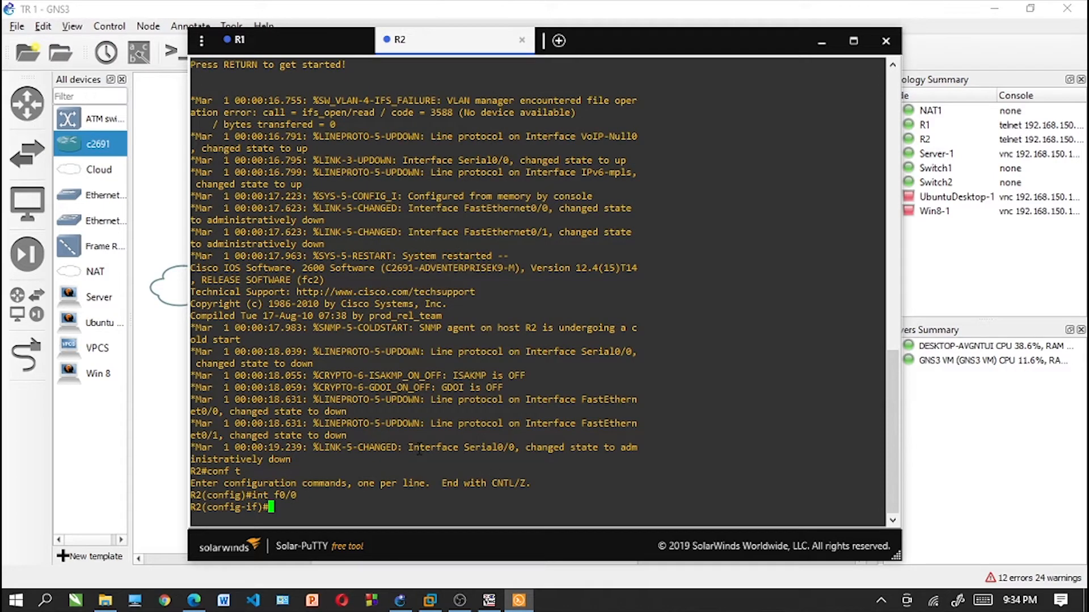
text(ip address 192.168.91.33)
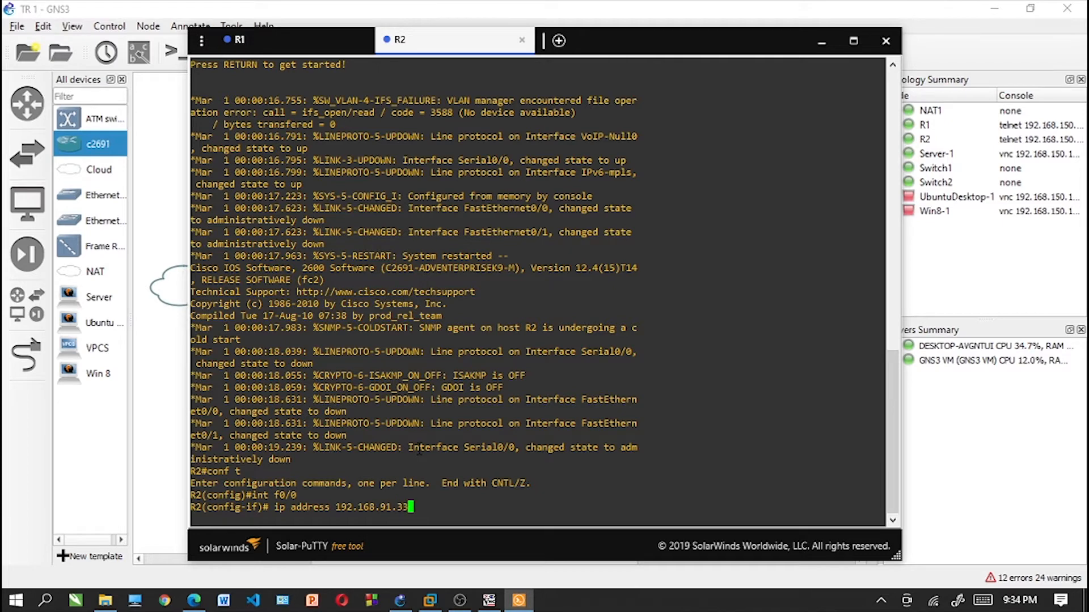
text( 2)
text(55.255.255.240)
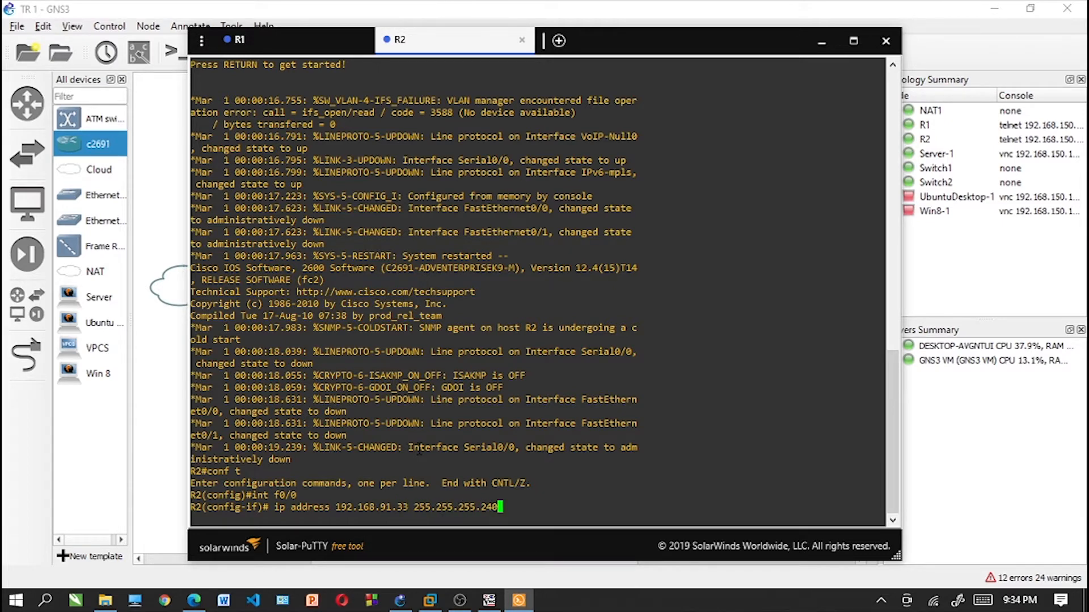
key(Return)
- Enable R2's f0/0 interface with no sh and exit to global configuration mode
text(no sh)
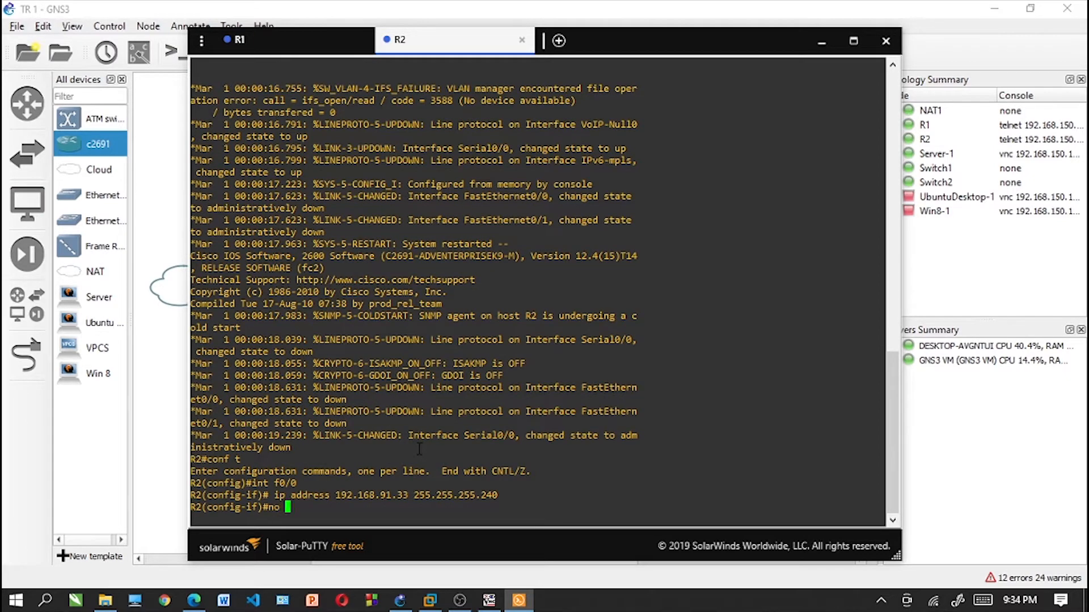
key(Return)
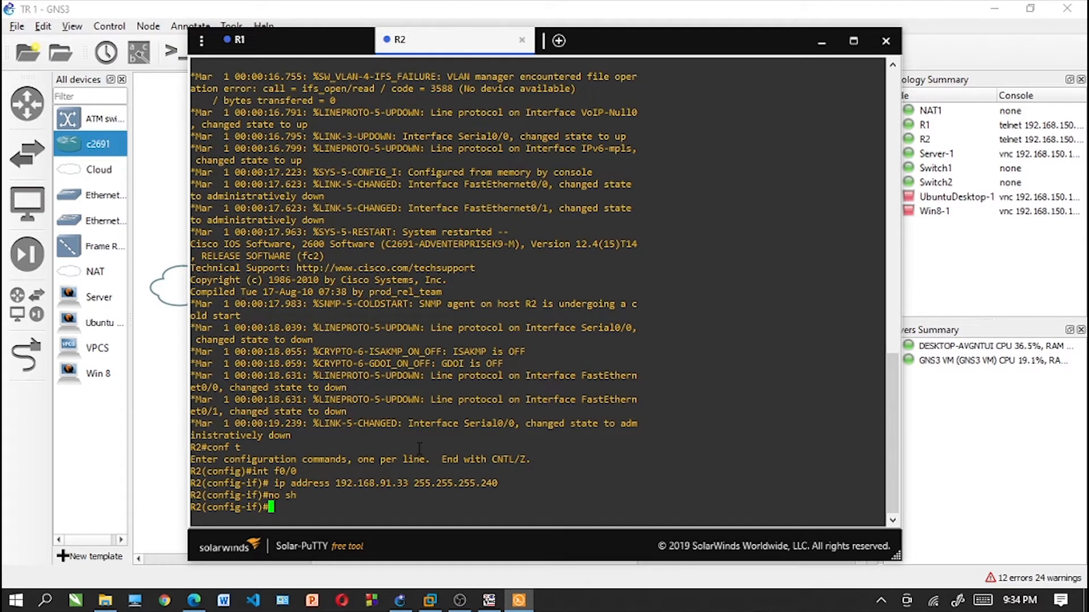
text(exit)
key(Return)
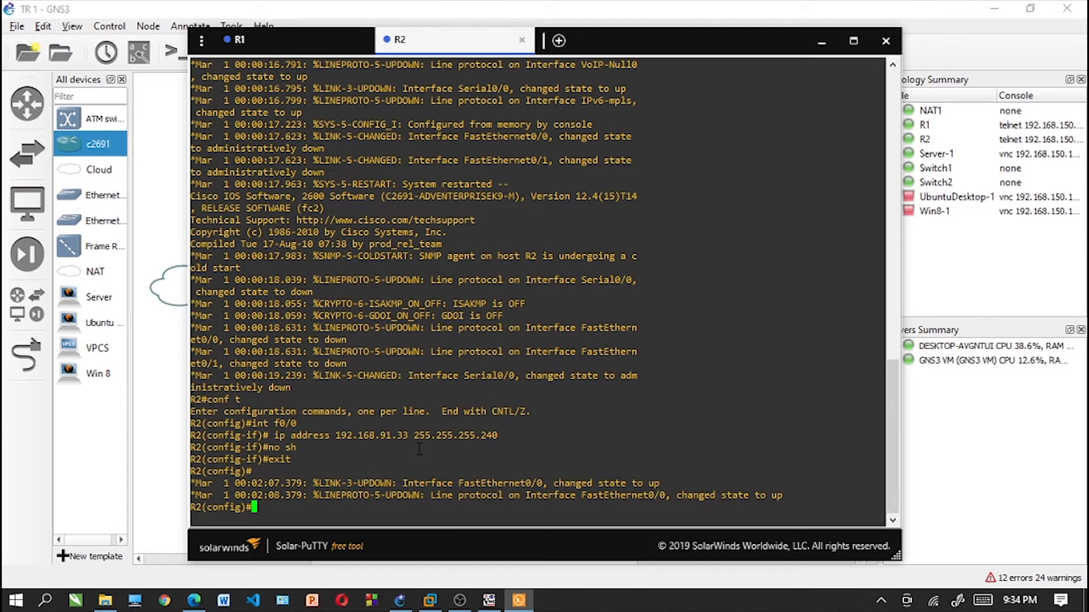
- Assign IP address 192.168.91.50 with mask 255.255.255.252 to R2's se0/0 interface
text(int se0/0)
key(Return)
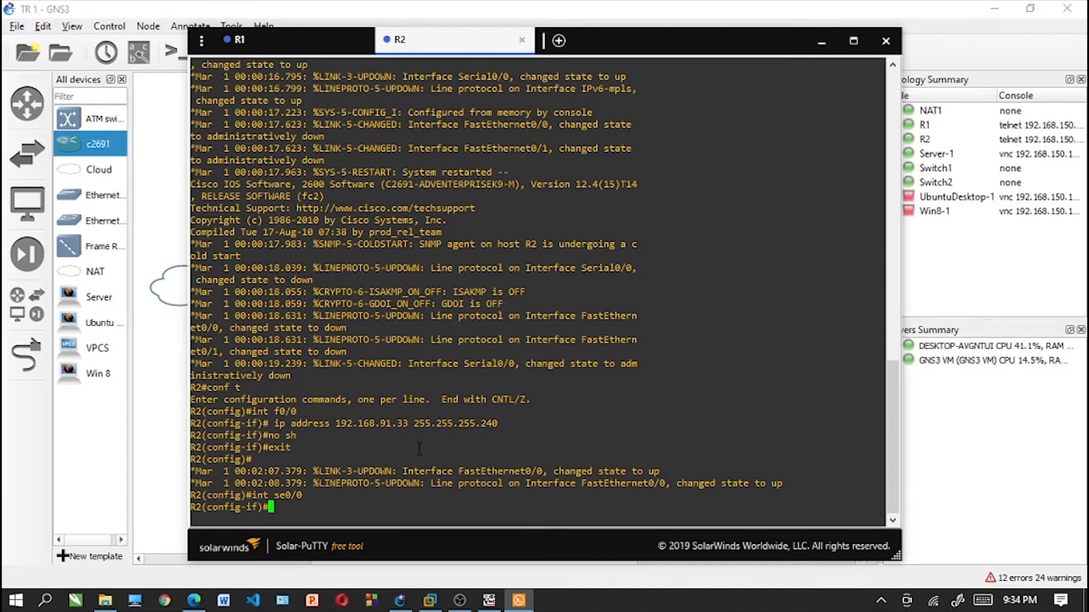
text(ip address 192.168.91.5)
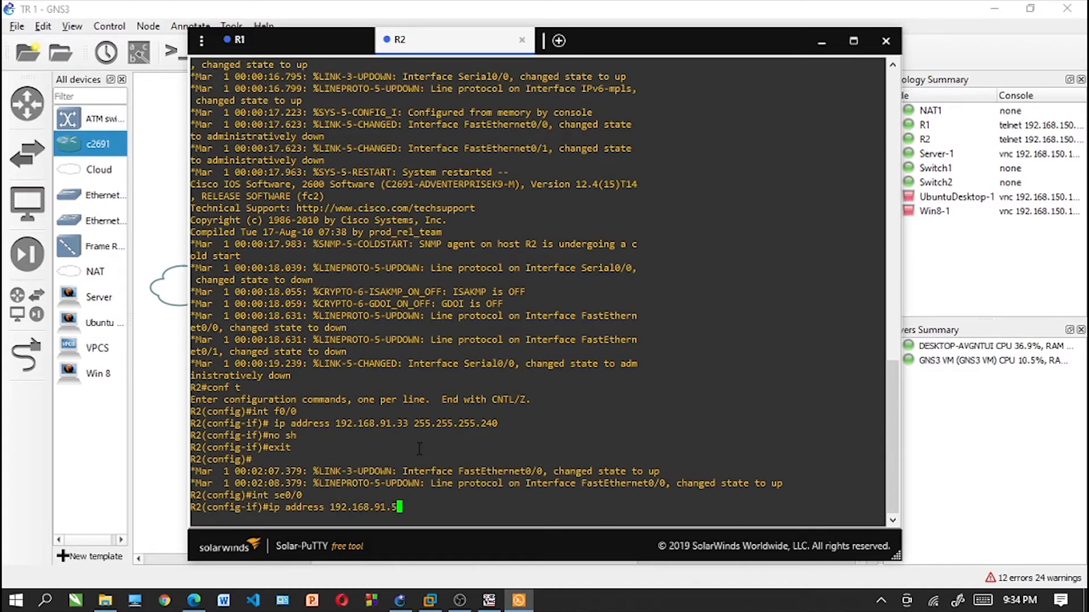
text(0 255.255.255.252)
key(Return)
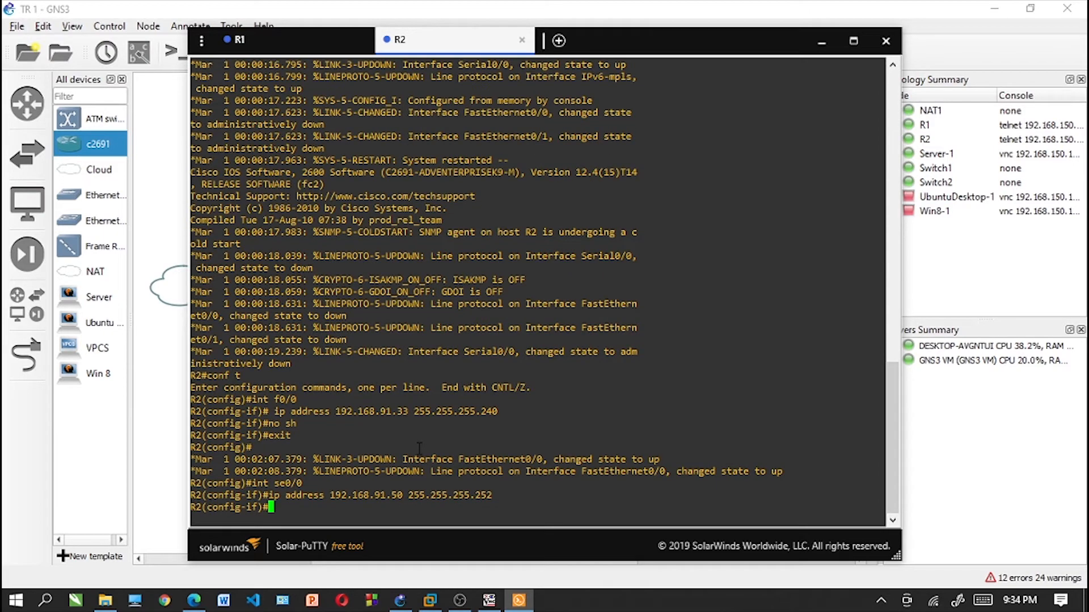
- Enable R2's se0/0 interface with no sh and return to global configuration mode
text(no sh)
key(Return)
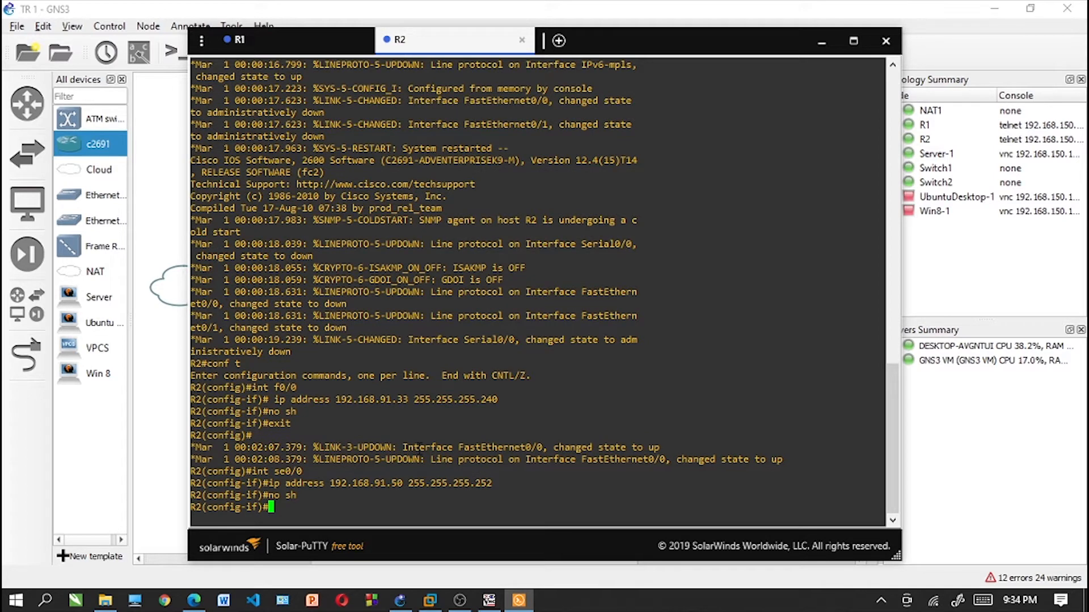
text(exit)
key(Return)
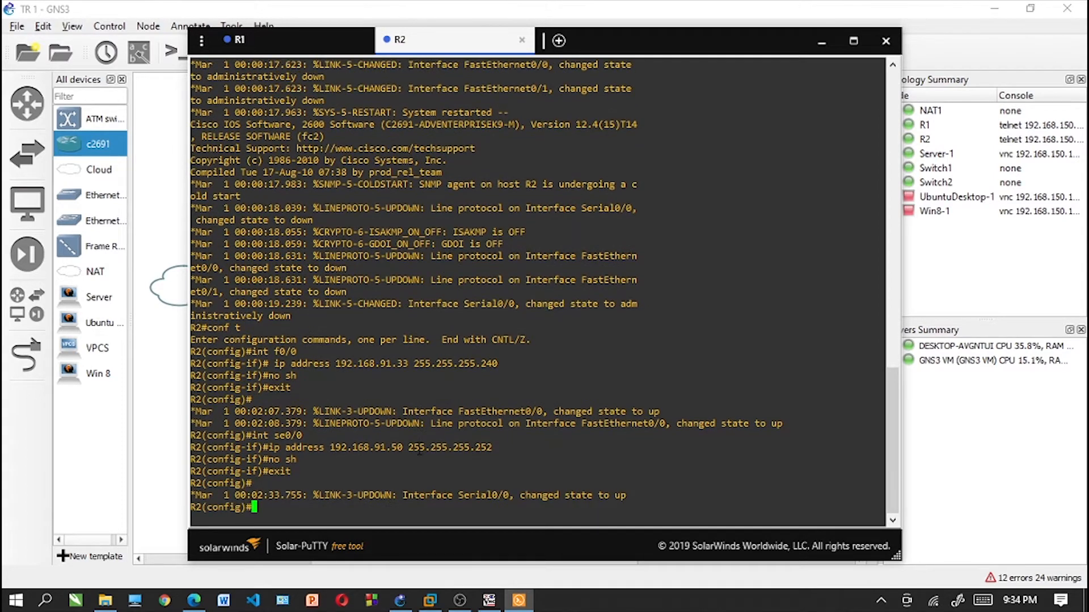
- Create DHCP pool R2 on router R2 for network 192.168.91.32 with mask 255.255.255.240
text(ip dhcp)
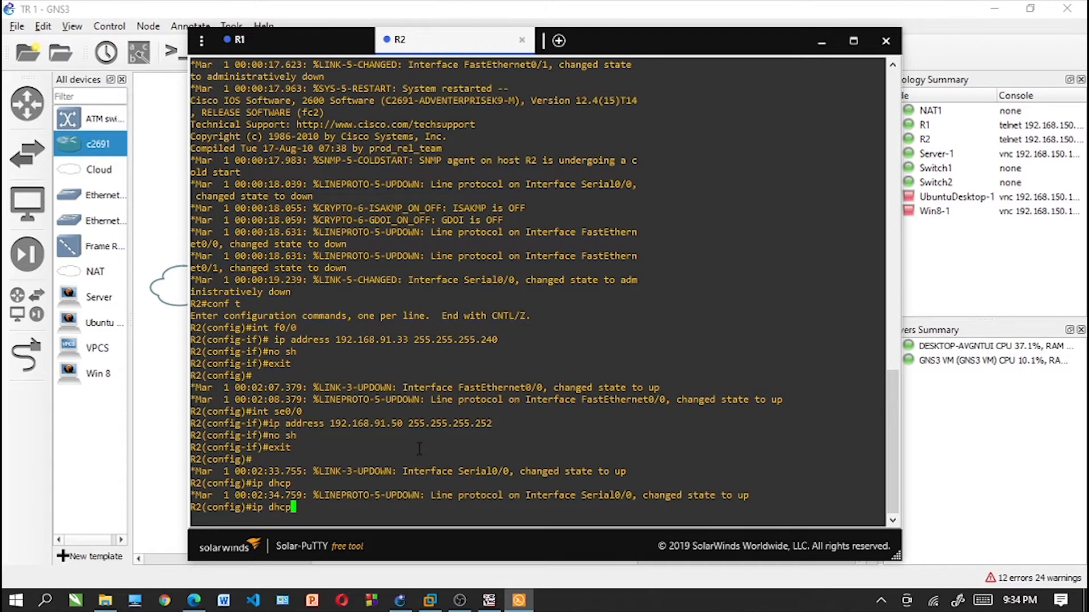
text( pool R2)
key(Return)
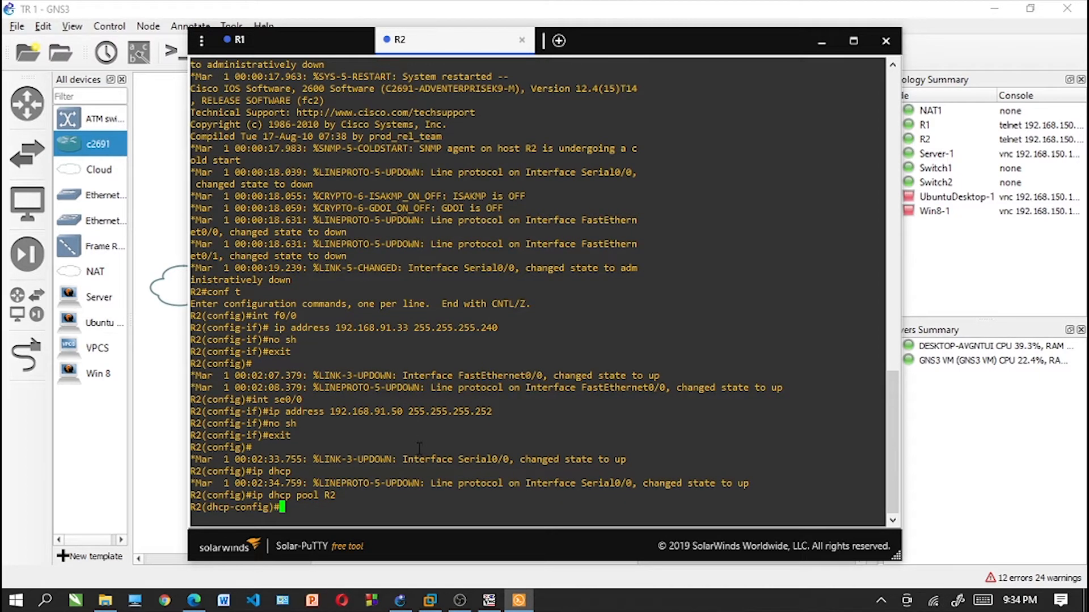
text(network 192.168)
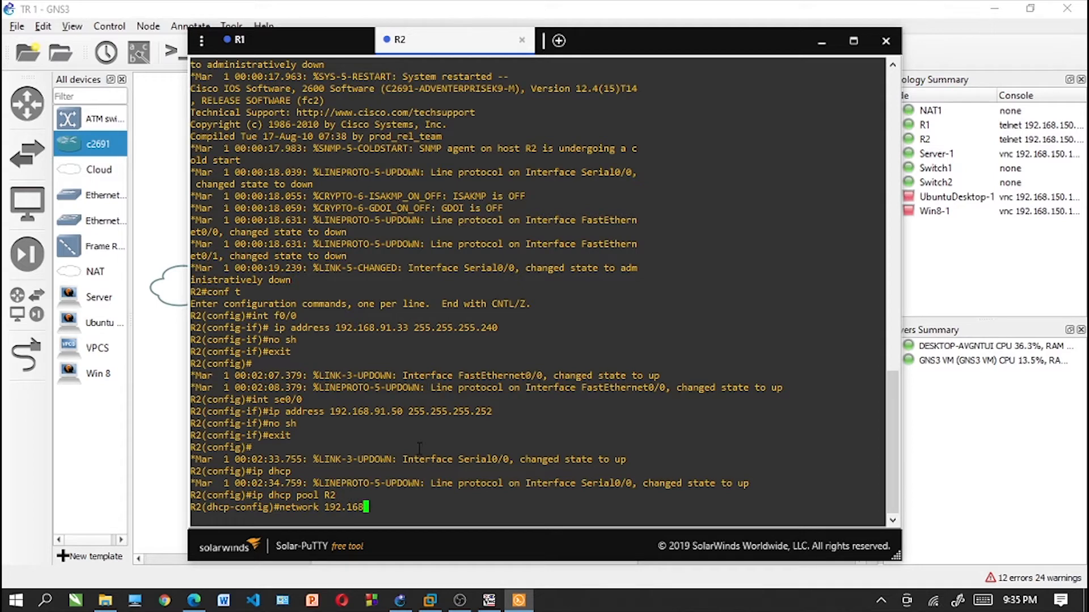
text(.91.32 255.255.255.240)
key(Return)
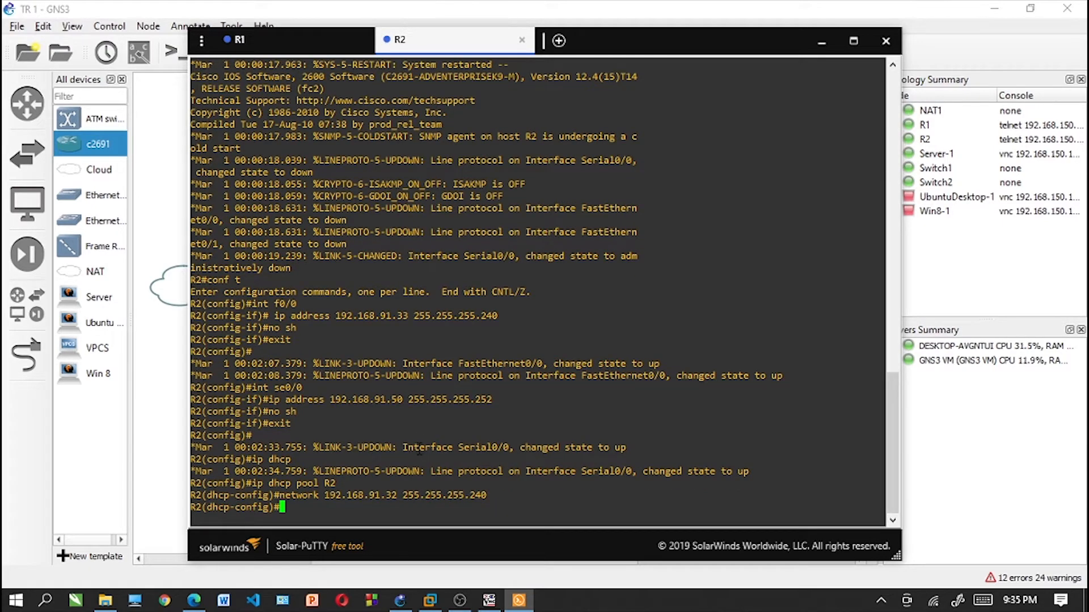
- Set the default router of DHCP pool R2 to 192.168.91.33 and exit the pool configuration
text(default-router 192)
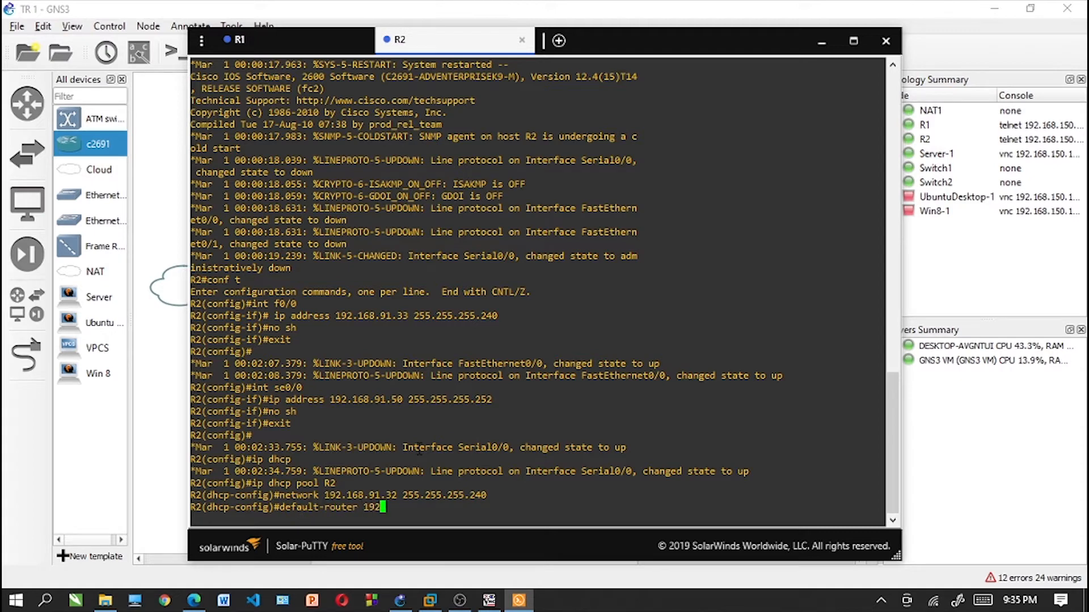
text(.168.91.33)
key(Return)
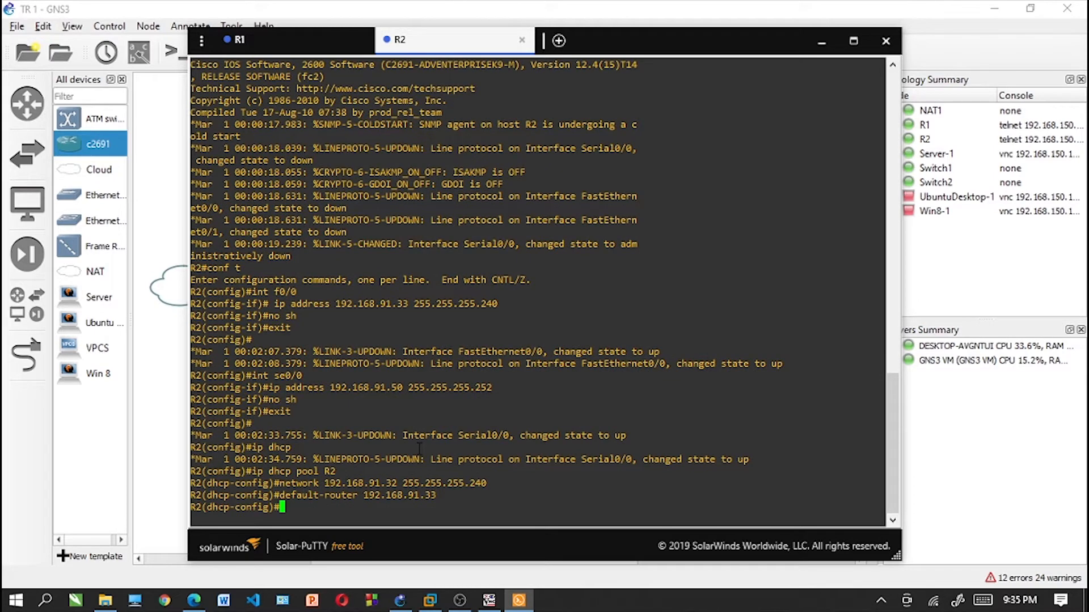
text(exit)
key(Return)
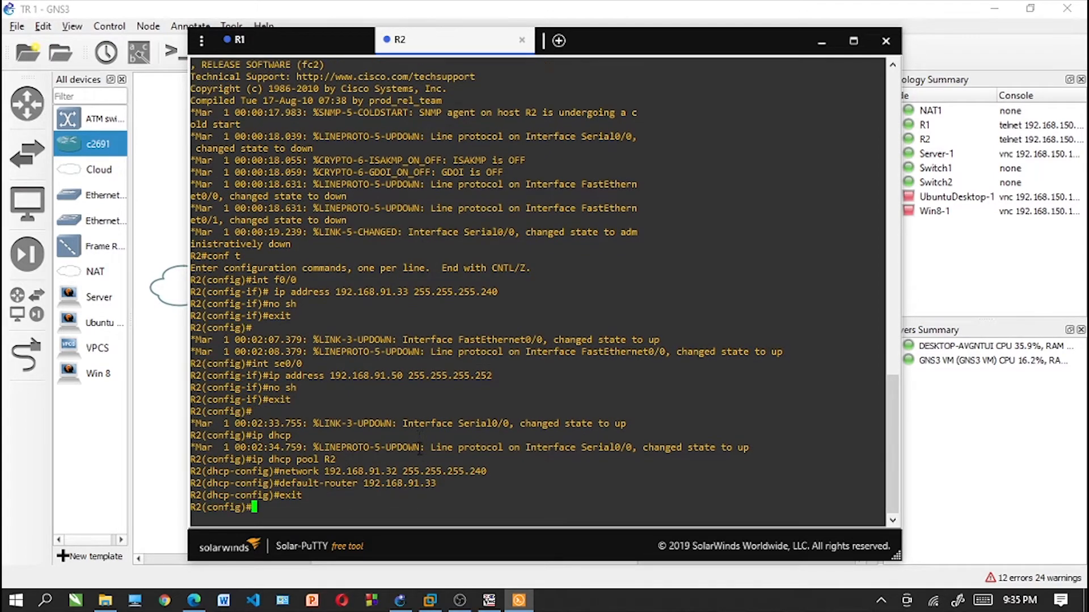
- Add a static route on R2 to network 192.168.91.0 with mask 255.255.255.224 via 192.168.91.49
text(ip route 192.168)
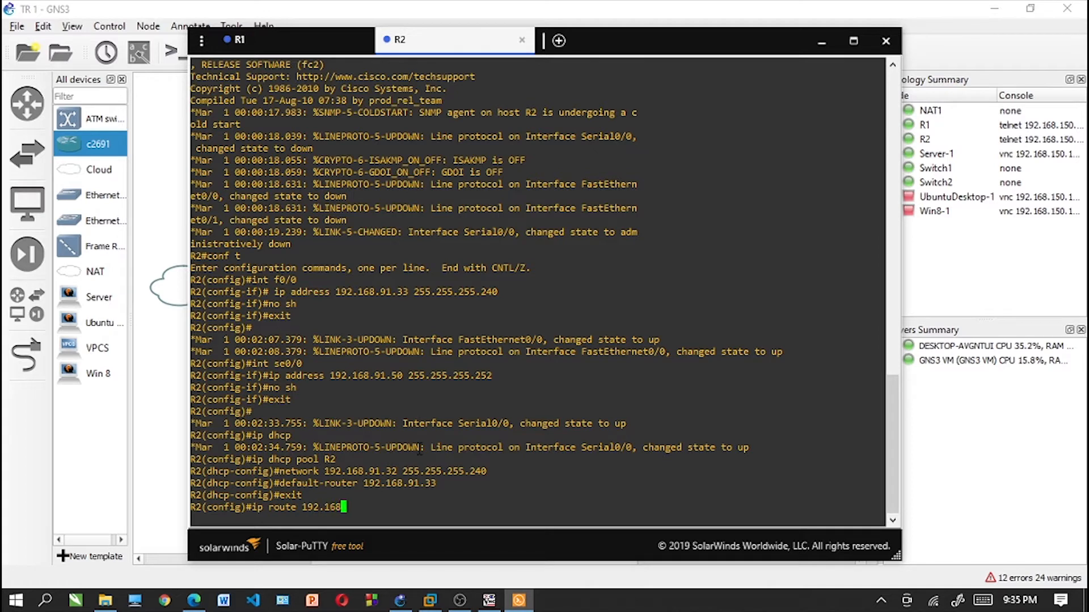
text(.91.0 255.255.255)
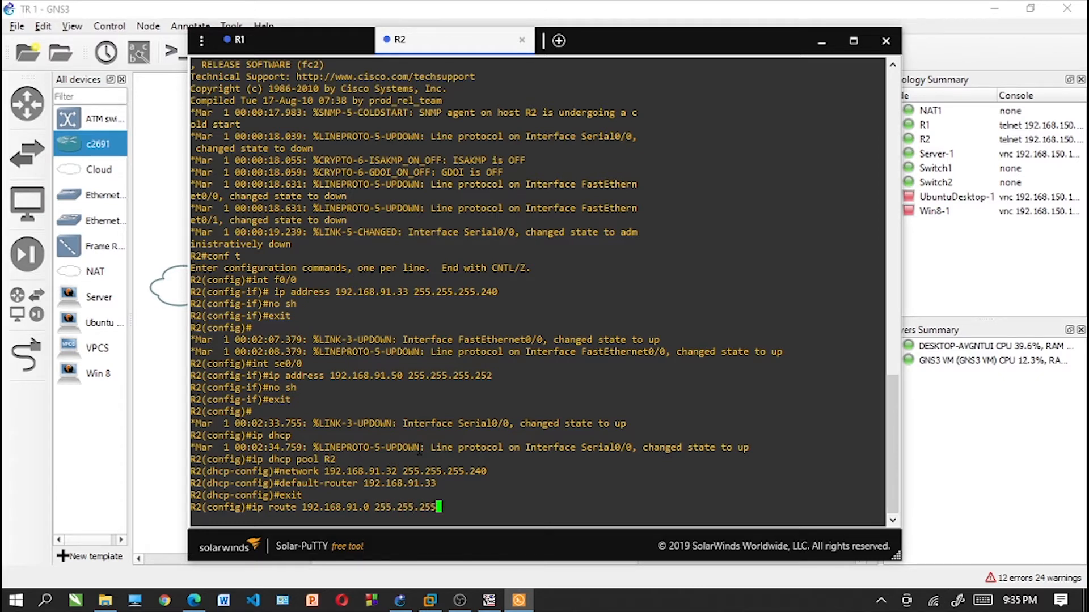
text(.224 192.168.91)
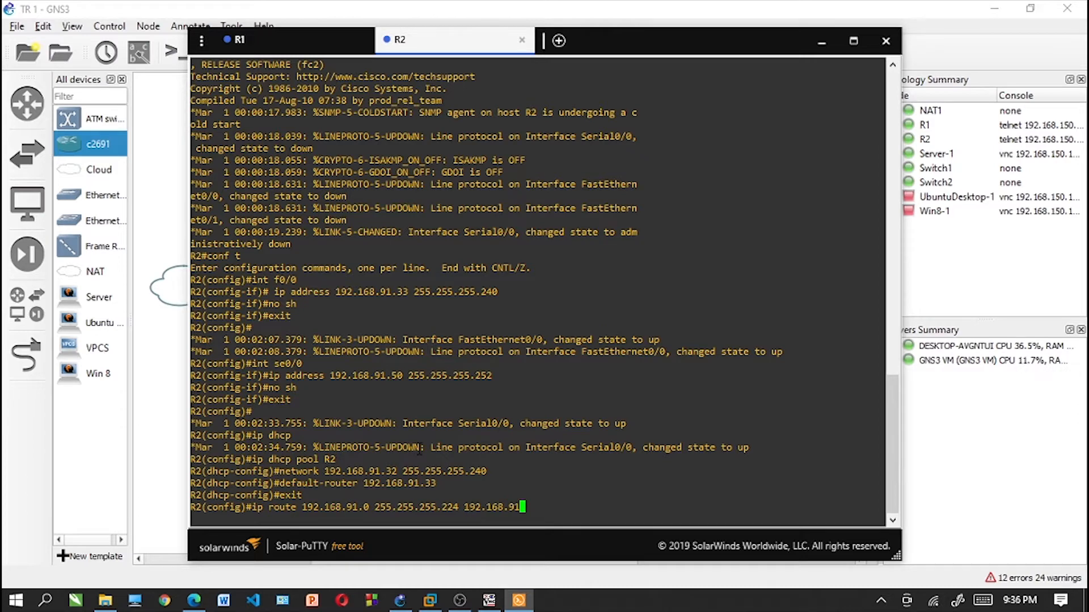
text(.49)
key(Return)
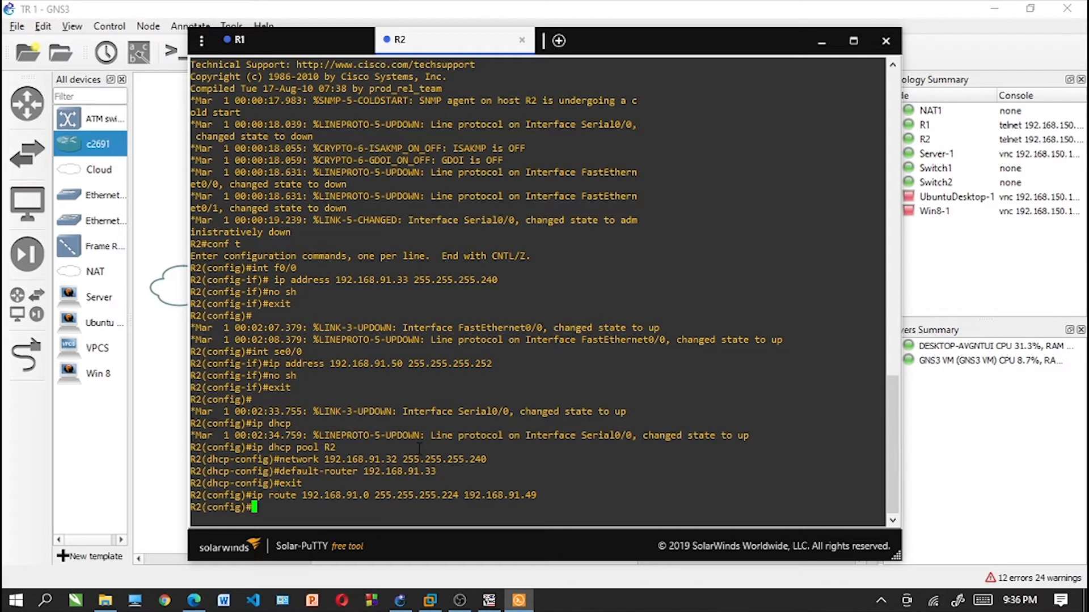
- Leave R2's configuration mode and save its running-config to startup-config under the default filename
text(exit)
key(Return)
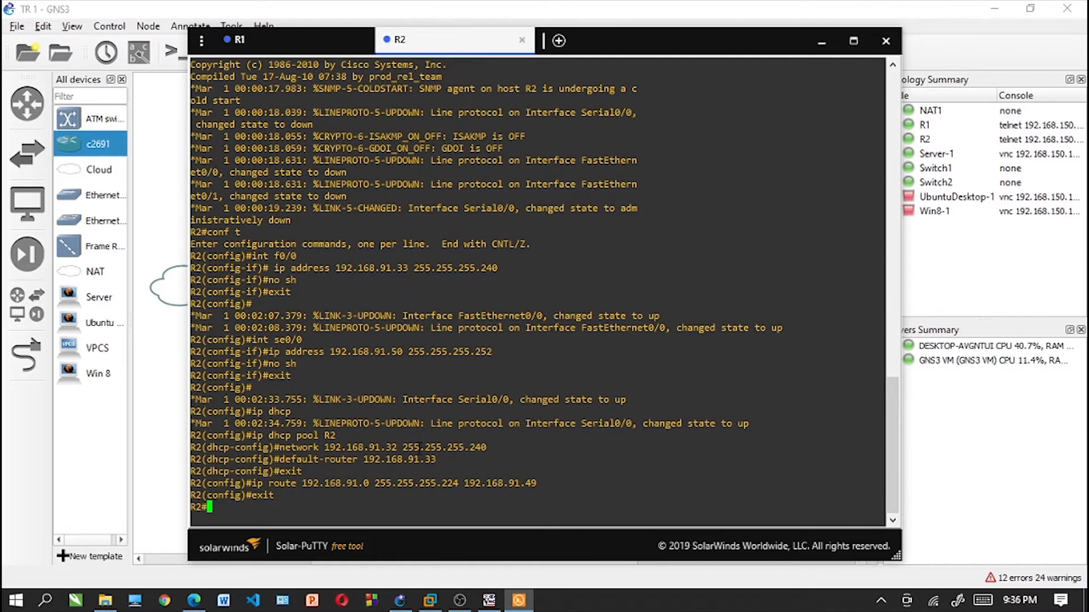
text(copy run)
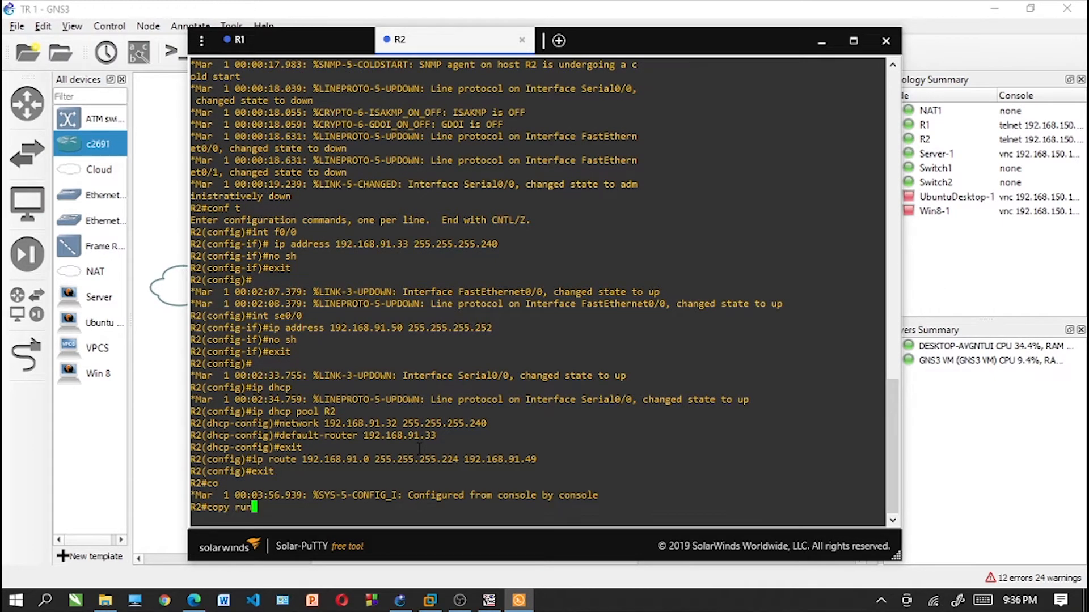
key(Tab)
text(star)
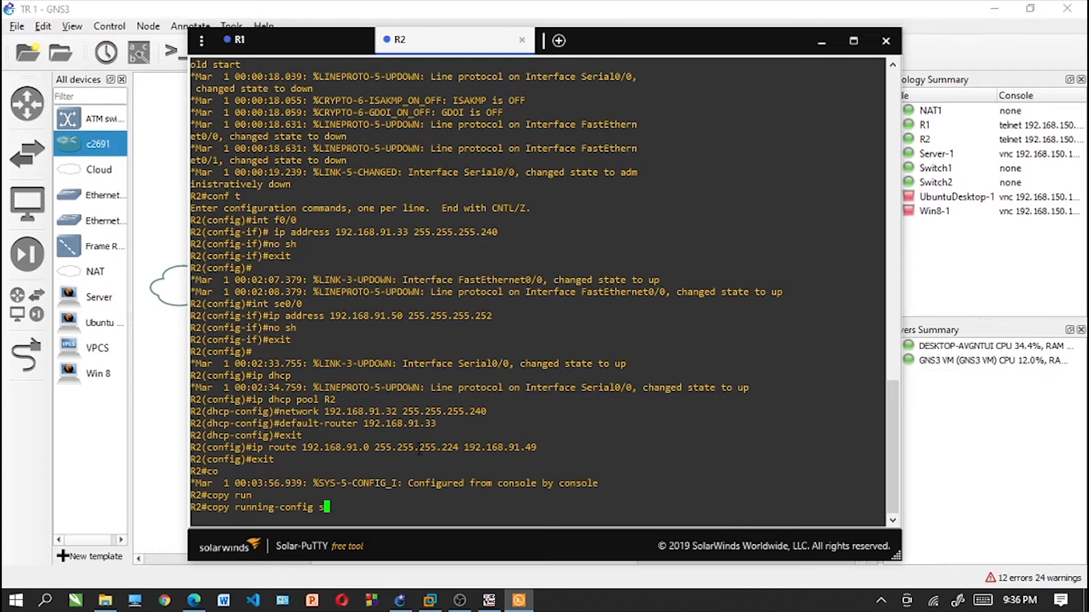
key(Tab)
key(Return)
key(Return)
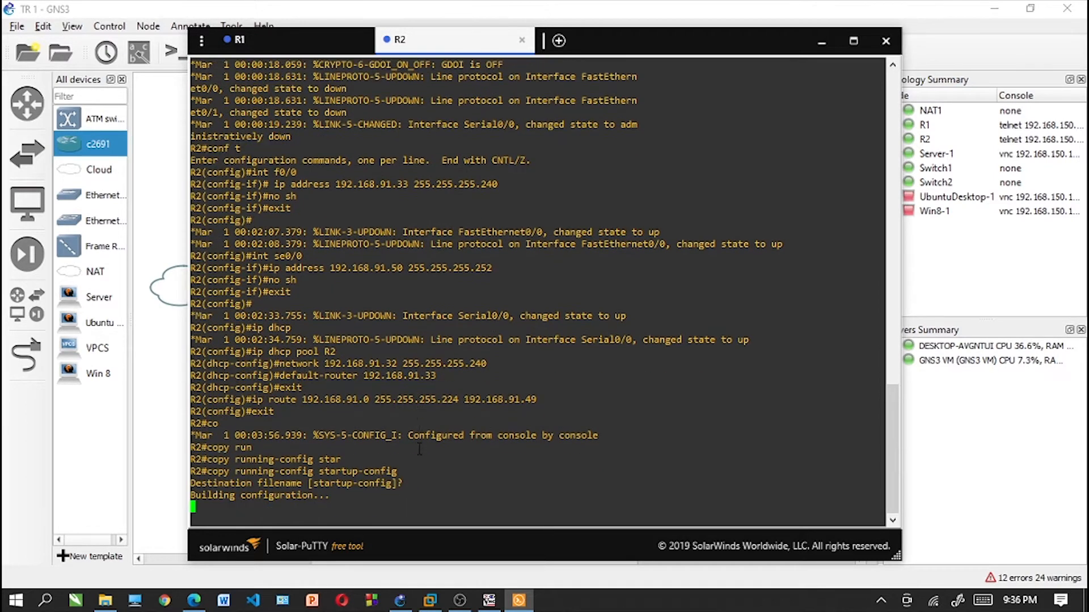
key(Return)
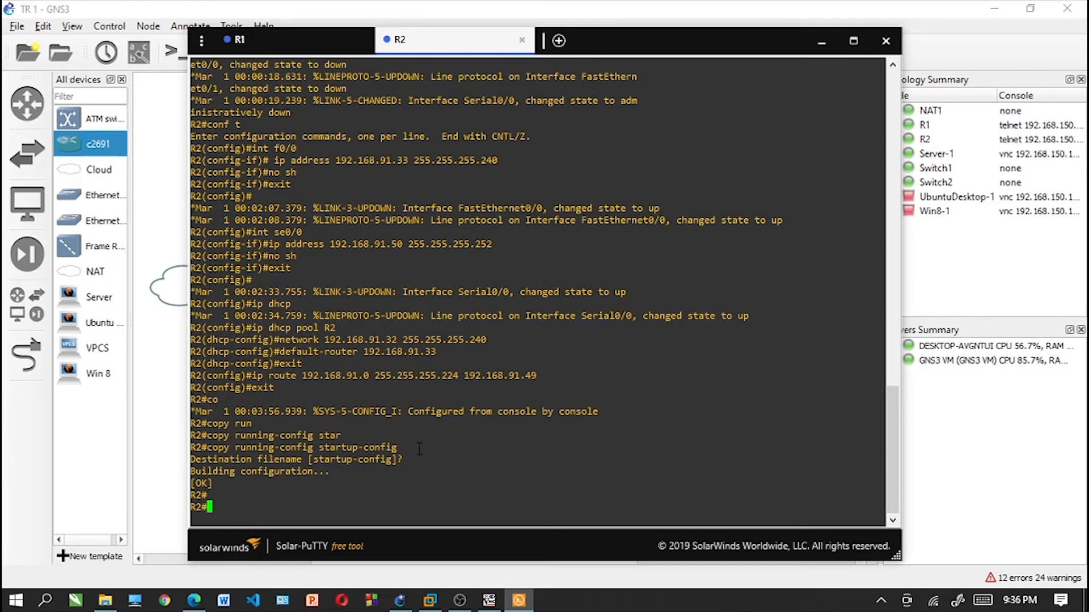
- Switch to R1's console and exit its DHCP pool configuration to global configuration mode
click(279, 50)
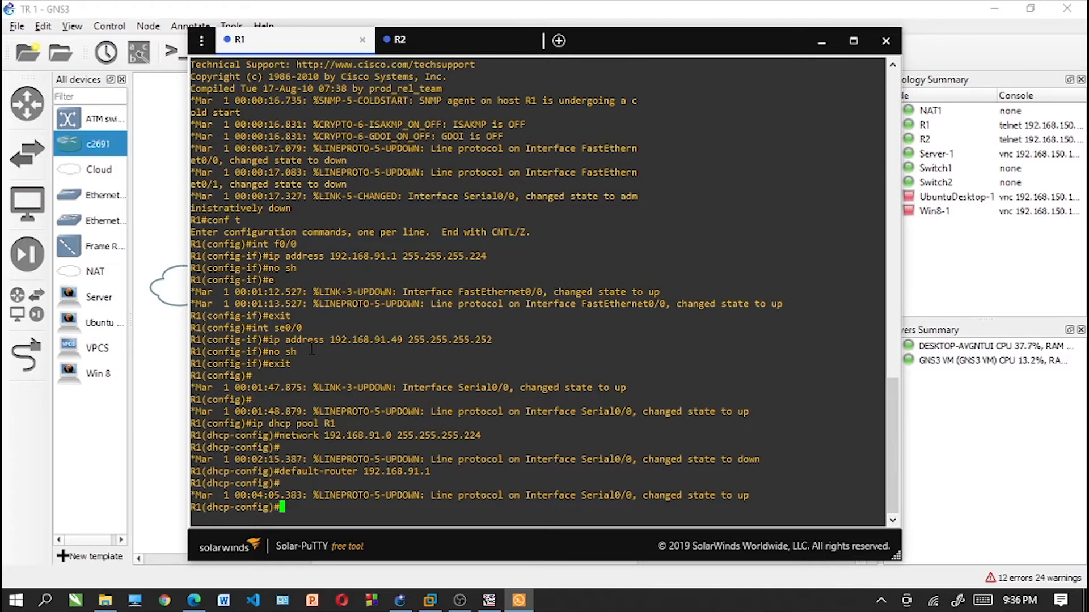
text(ip)
key(BackSpace)
key(BackSpace)
text(exit)
key(Return)
- Add a static route on R1 to network 192.168.91.32 with mask 255.255.255.240 via 192.168.91.50
text(ip r)
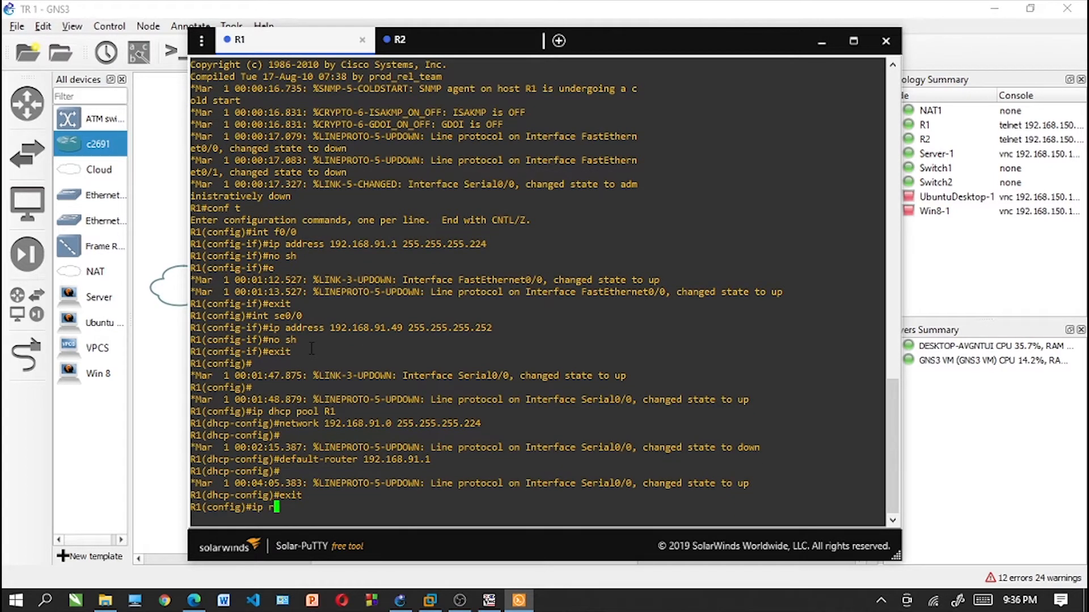
text(oute 192.168.91.)
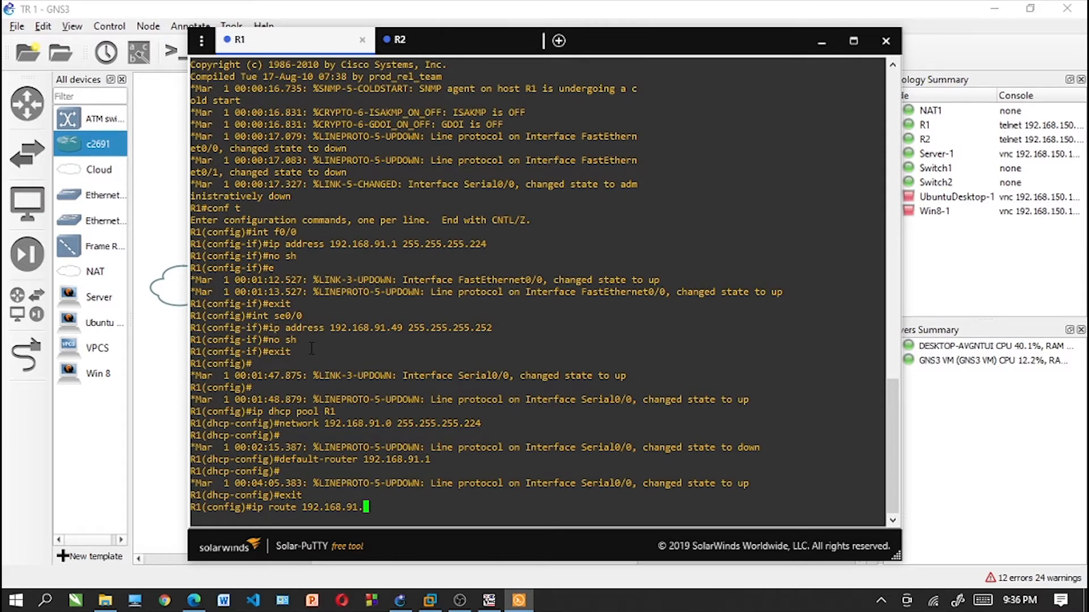
text(32 255)
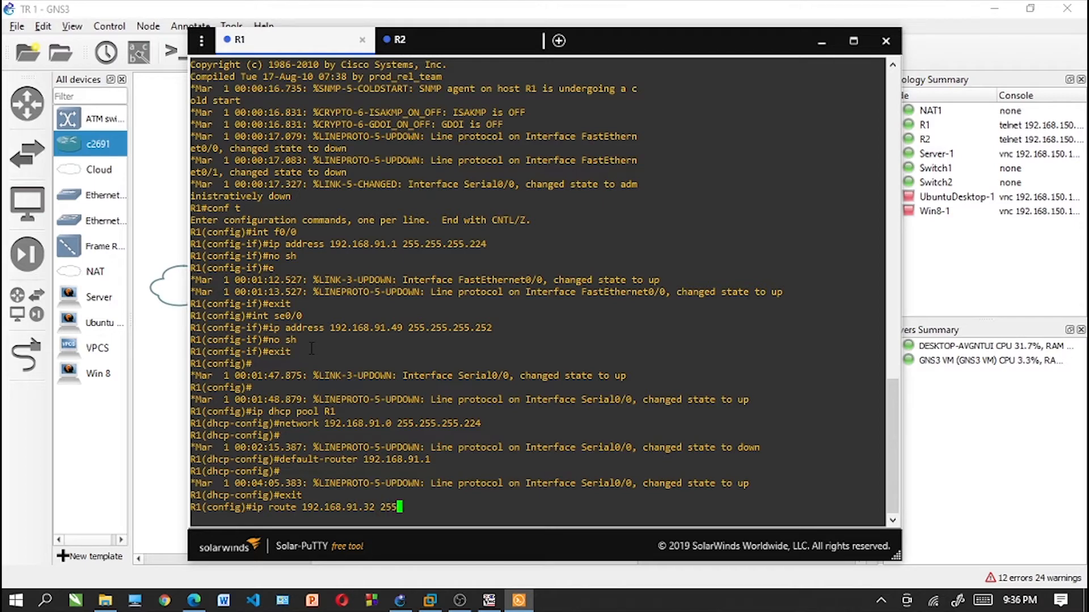
text(.255.255.2)
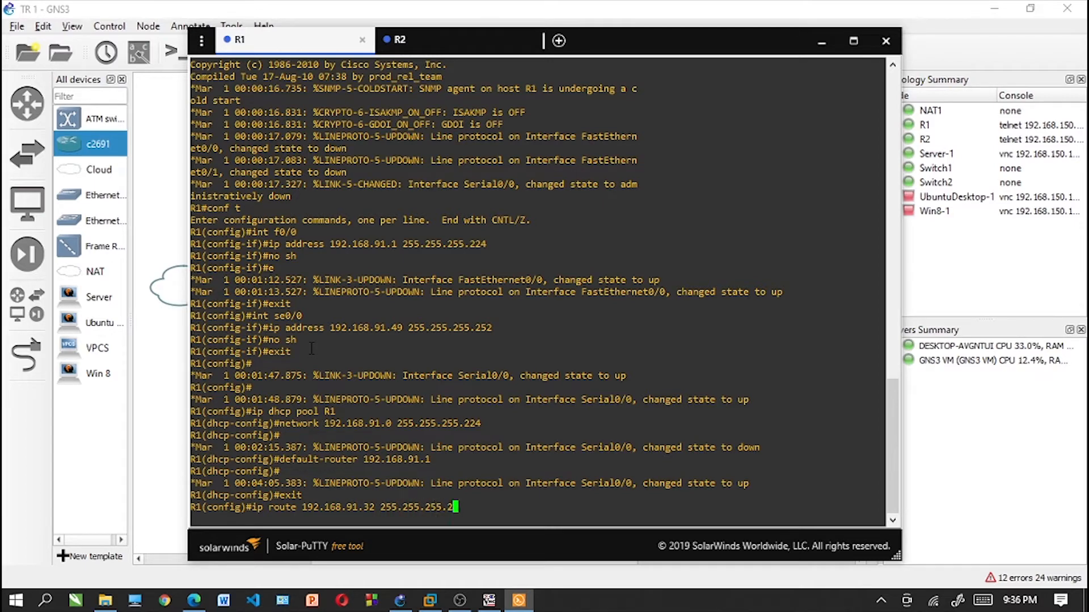
text(40 192.168.91.50)
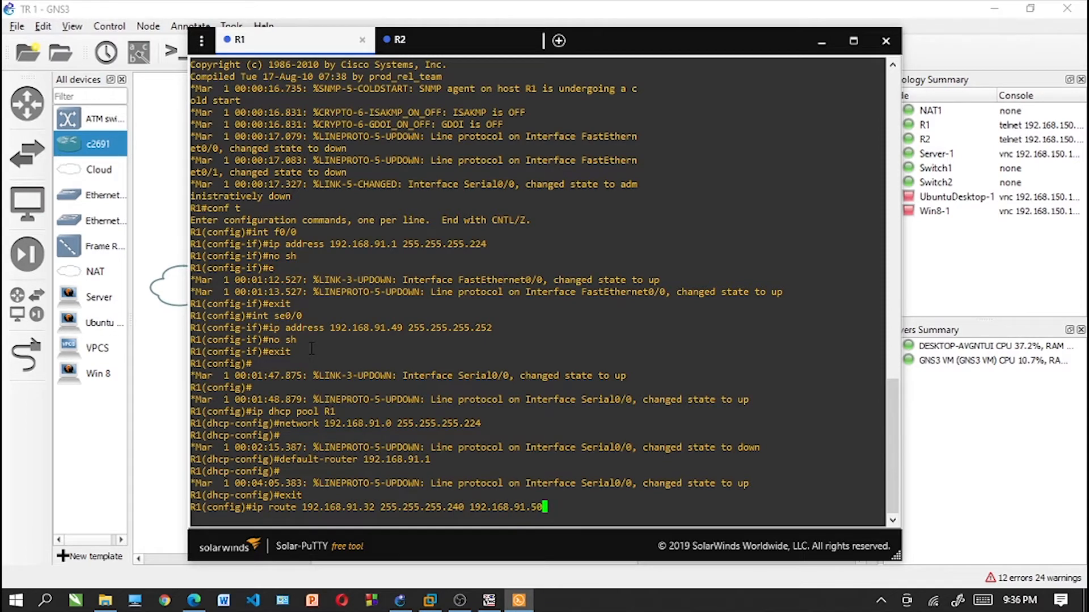
key(Return)
- Leave R1's configuration mode and copy its running-config to startup-config, accepting the default filename
text(exit)
key(Return)
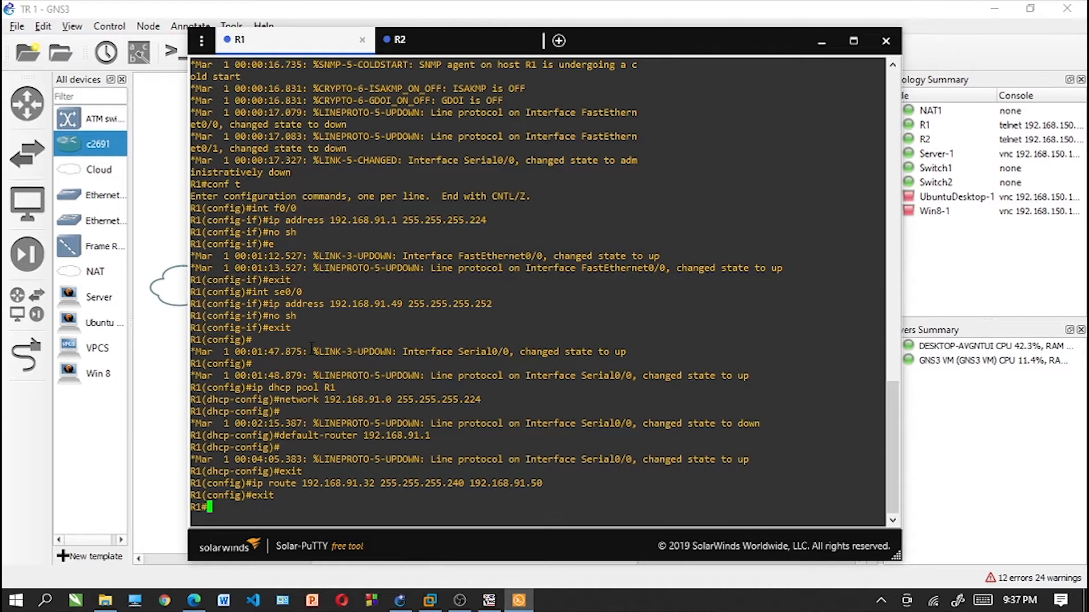
text(copy run)
key(Return)
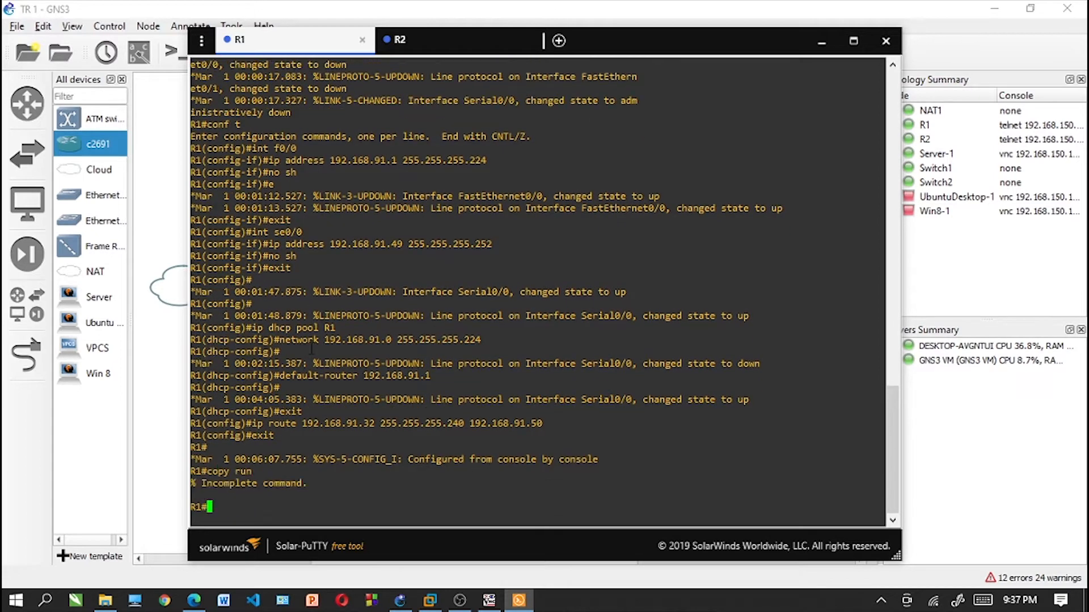
text(copy run)
key(Tab)
text(star)
key(Tab)
key(Return)
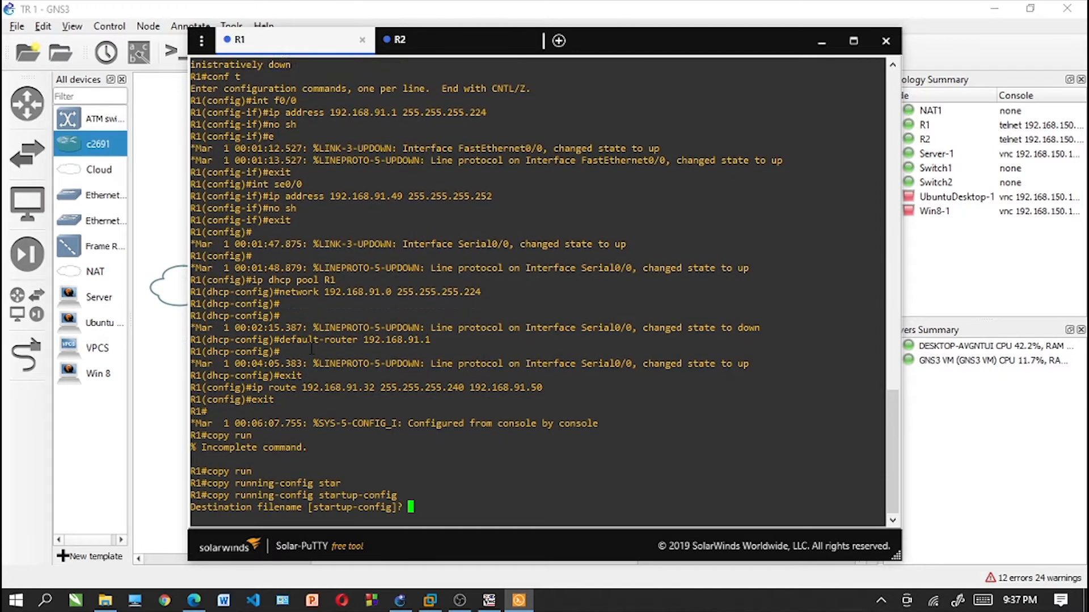
key(Return)
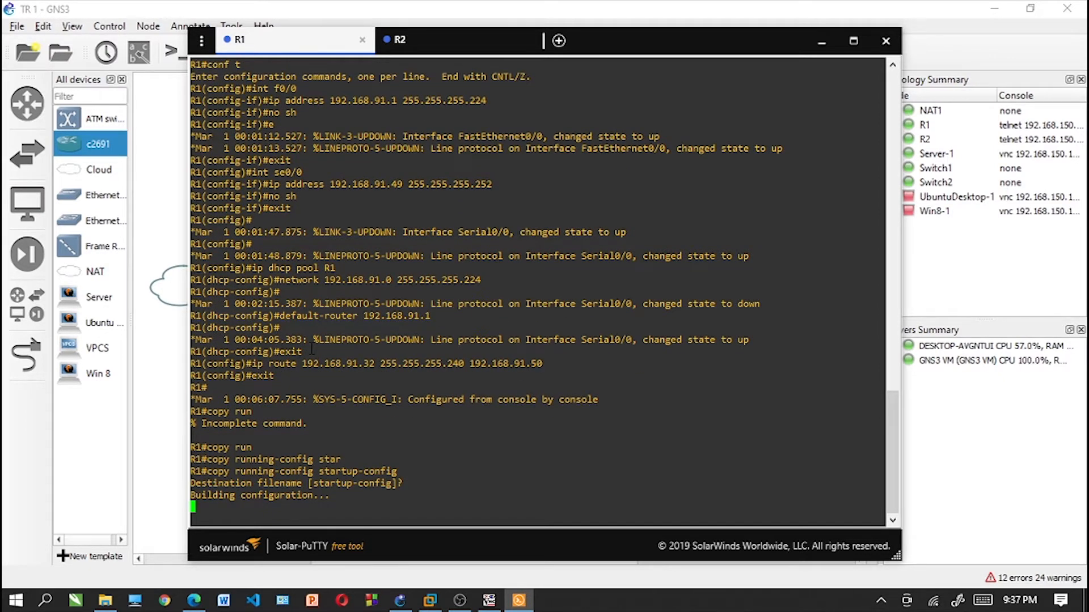
key(Return)
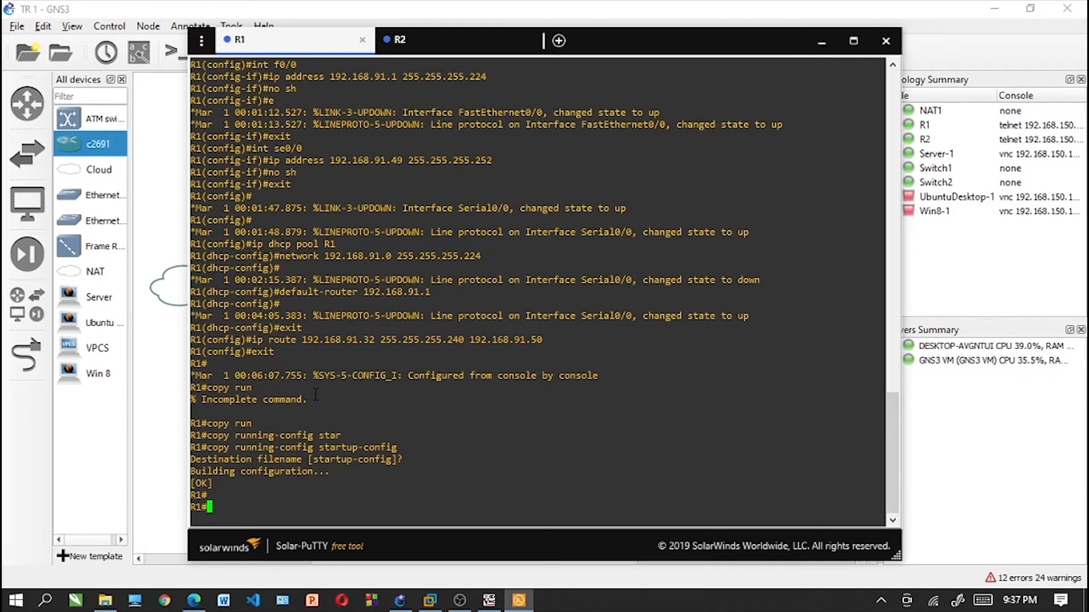
- Ping 192.168.91.32 from R1 to test the route, and minimize the console window to return to the topology
text(ping 192.168.91)
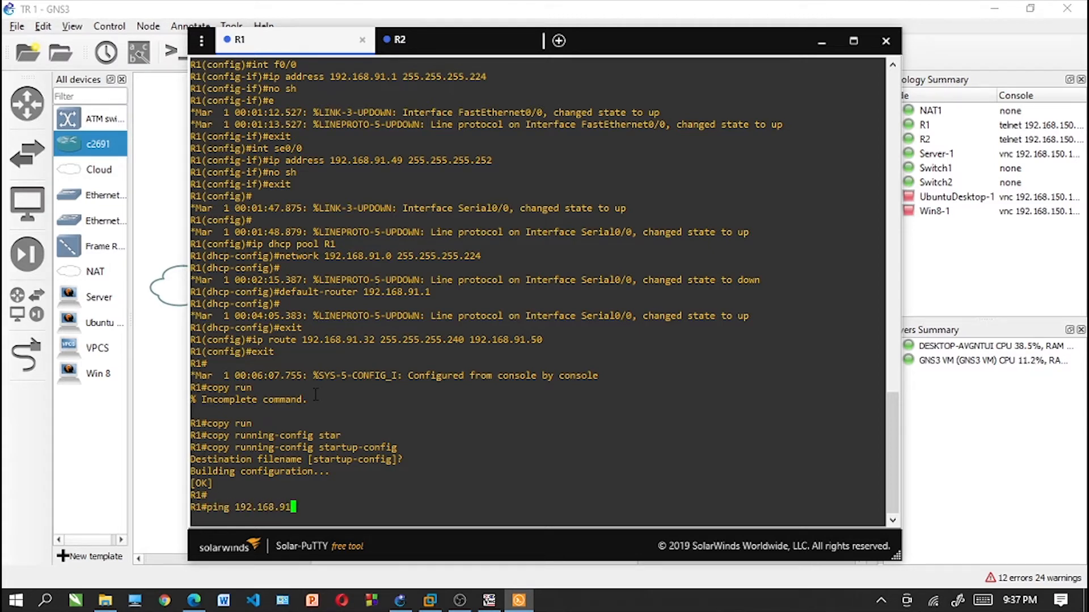
text(.32)
key(Return)
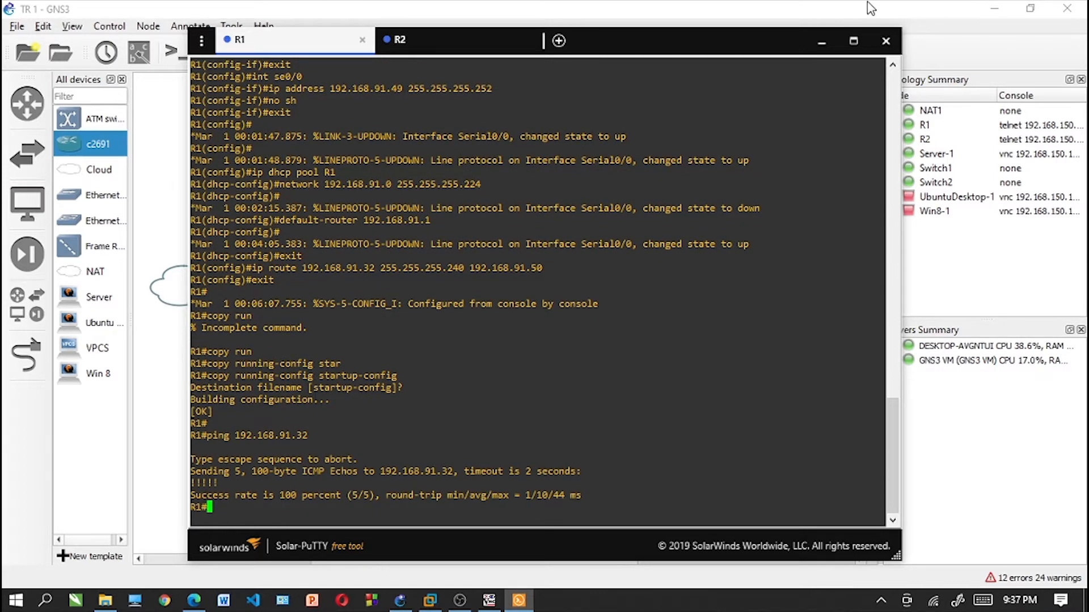
click(821, 39)
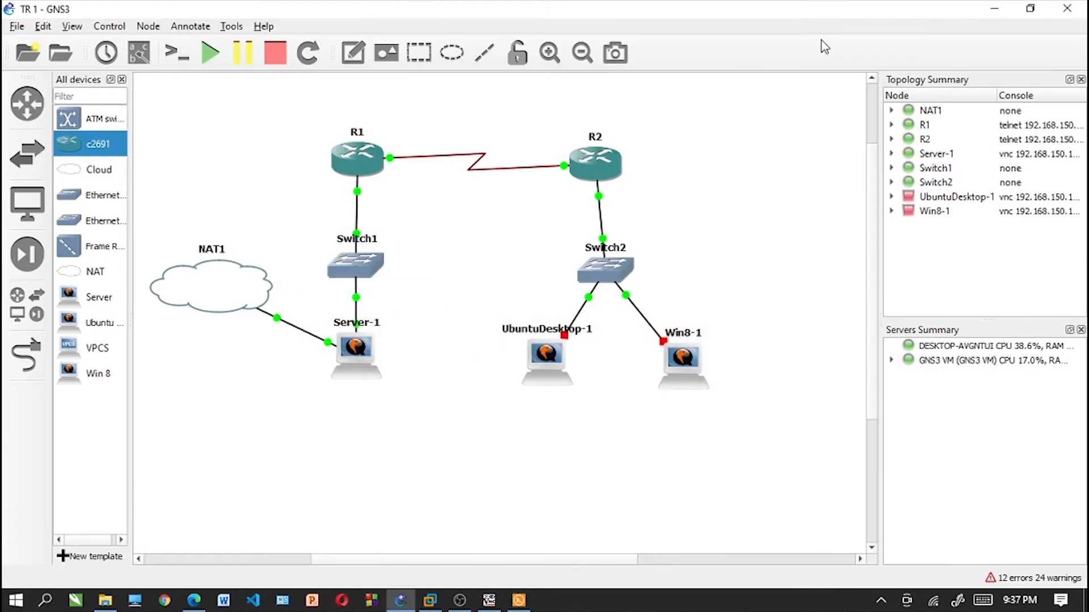
- Open Server-1's console, log in with the account's username and password, and clear the terminal screen
drag(373, 330, 363, 337)
right_click(364, 335)
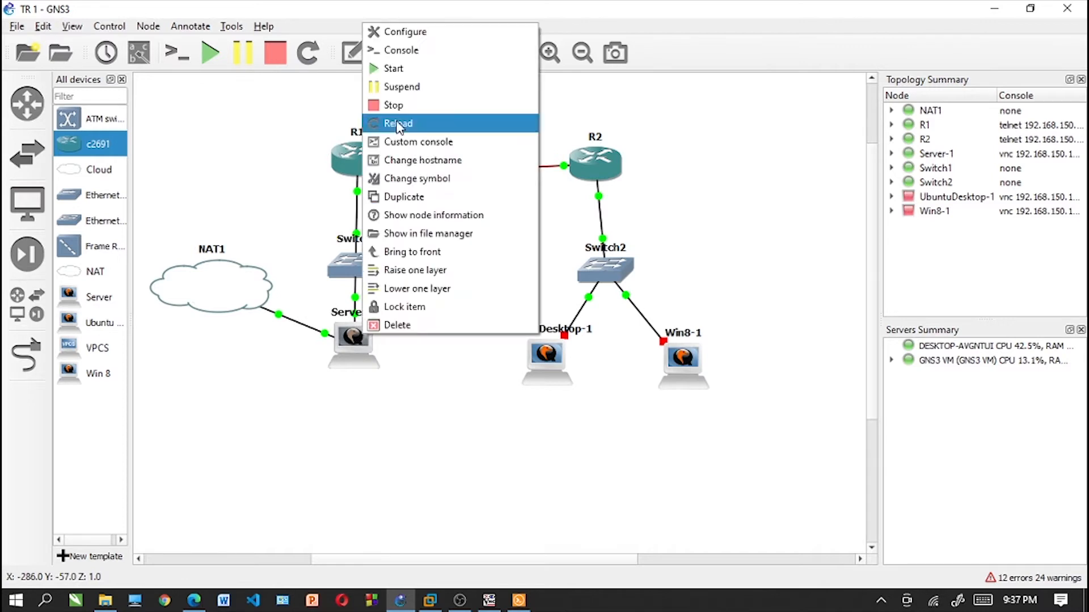
click(425, 50)
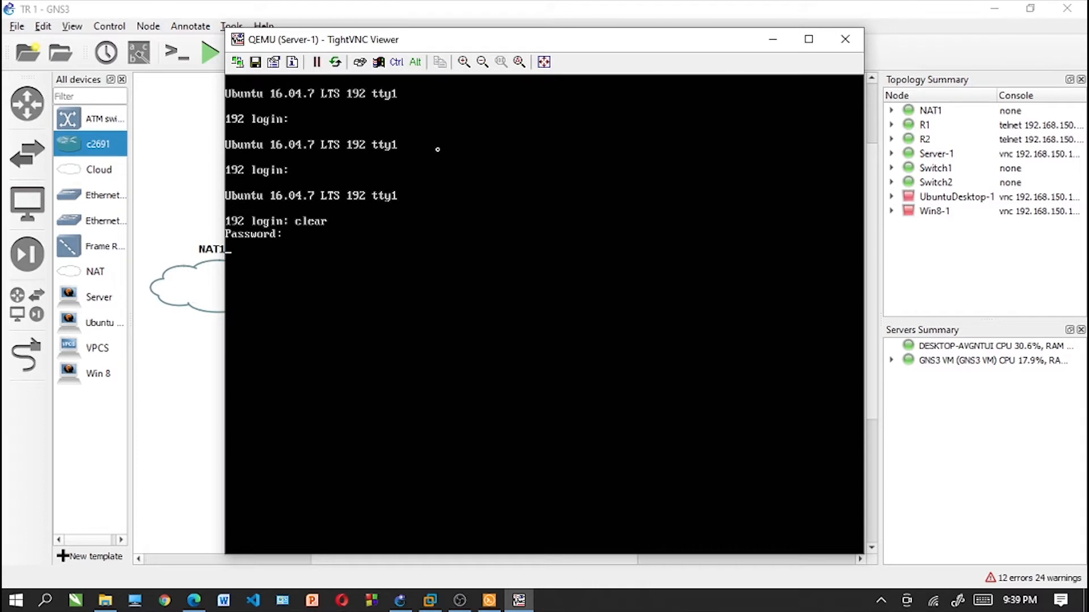
text(tian)
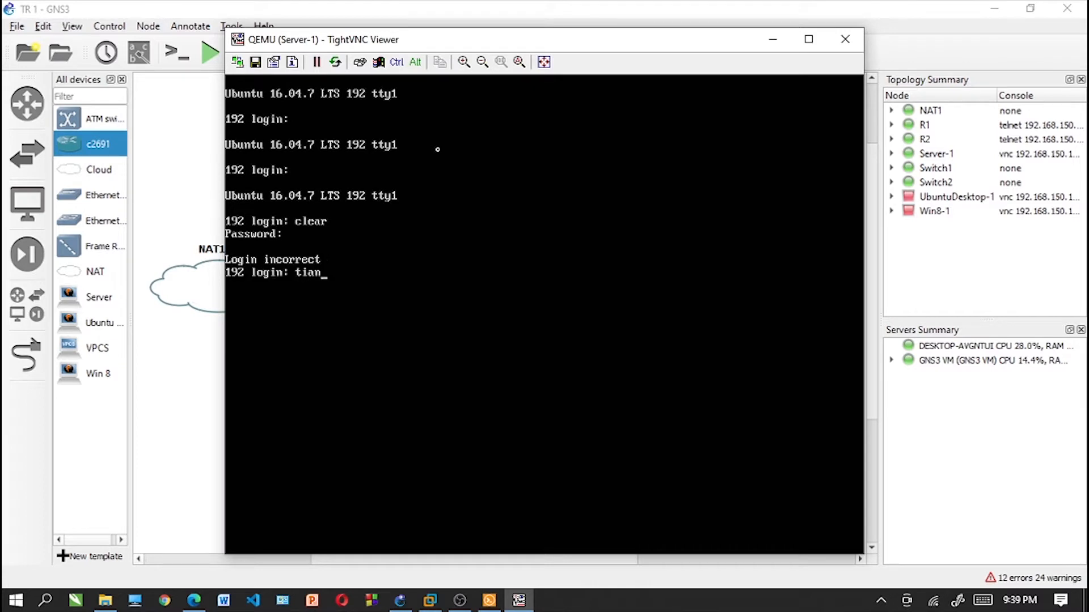
key(Return)
key(Return)
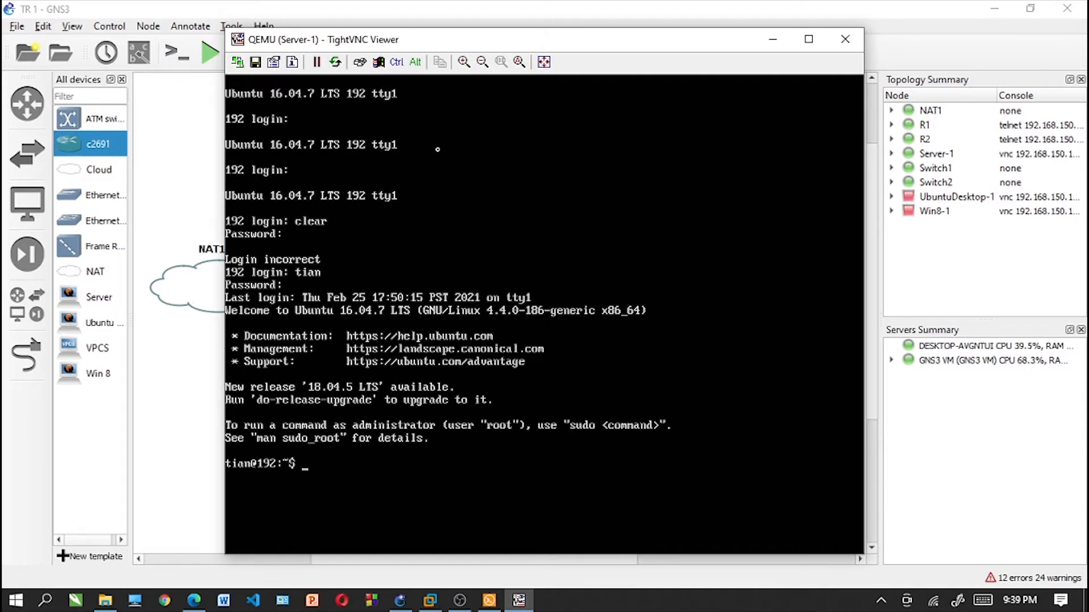
text(clear)
key(Return)
- Start a root shell on Server-1 with sudo -i, entering the account password, and clear the screen
text(sudo )
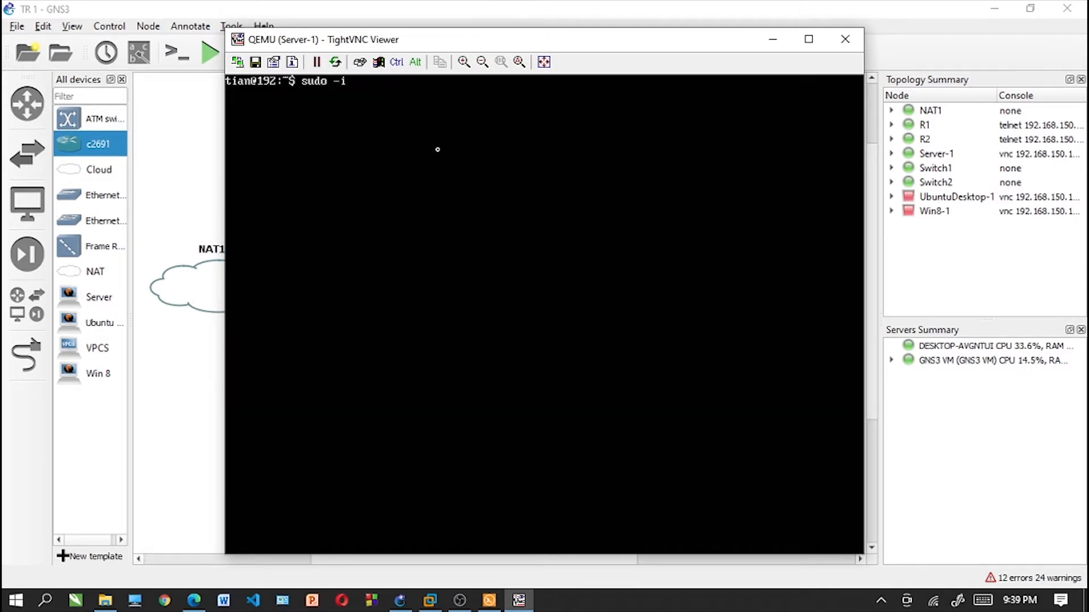
text(-i)
key(Return)
key(Return)
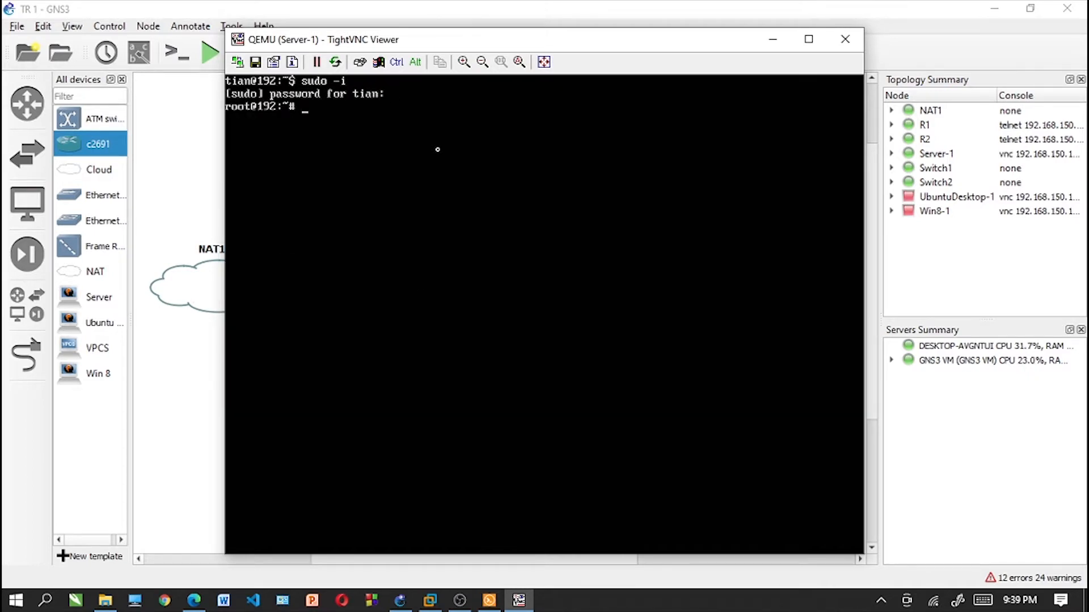
text(clear)
key(Return)
- List Server-1's active network interfaces with ifconfig
text(clear)
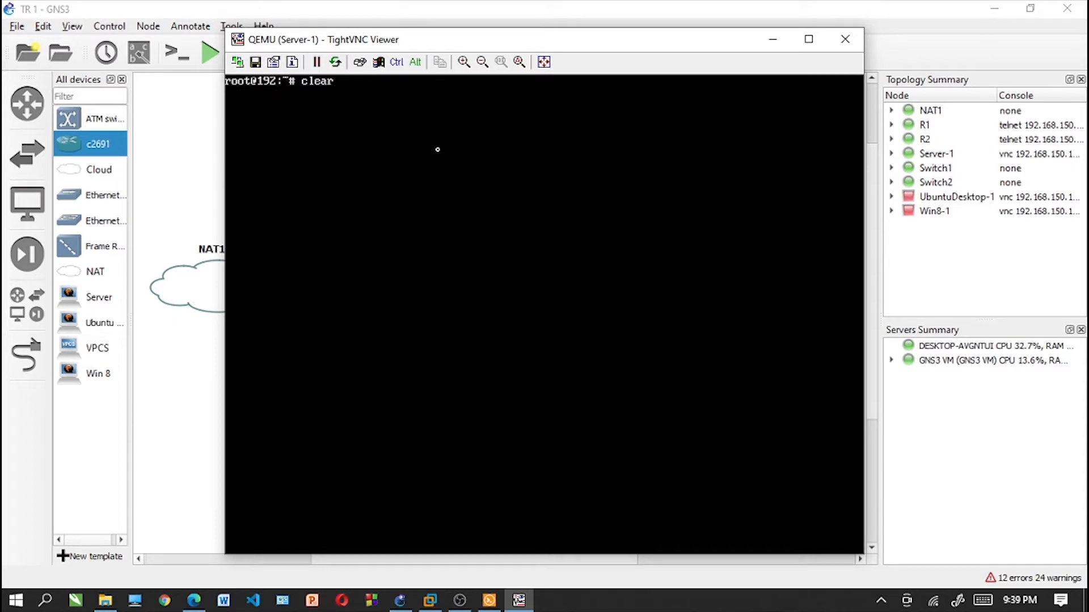
key(BackSpace)
key(BackSpace)
key(BackSpace)
key(BackSpace)
key(BackSpace)
text(ifconfig)
key(Return)
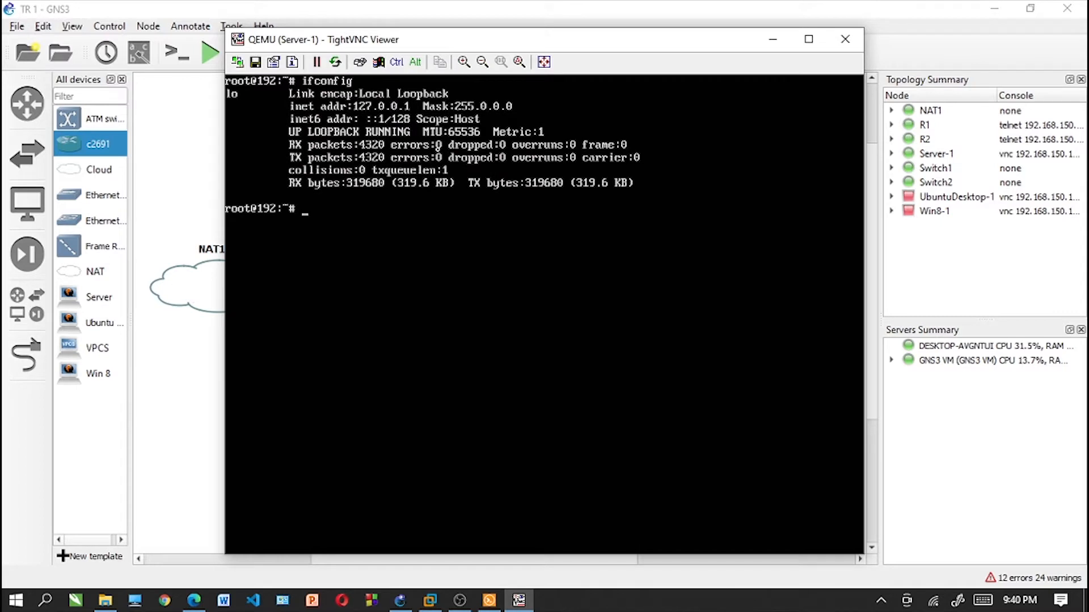
- Edit /etc/network/interfaces in nano, change the primary interface name to ens3 on its auto and iface lines, and save the file
text(nano /etc/network)
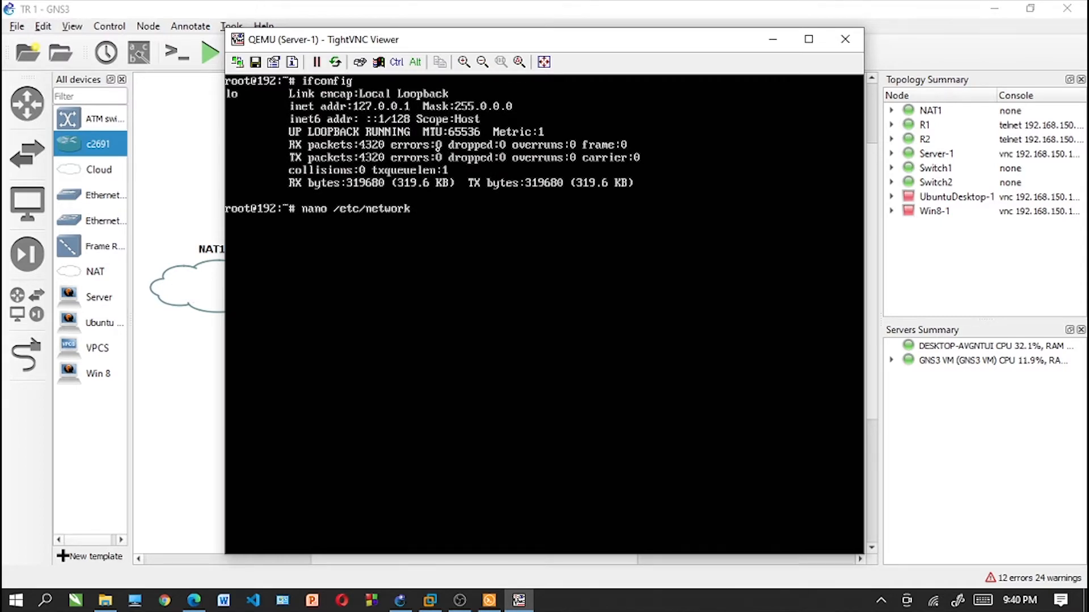
text(/interfaces)
key(Return)
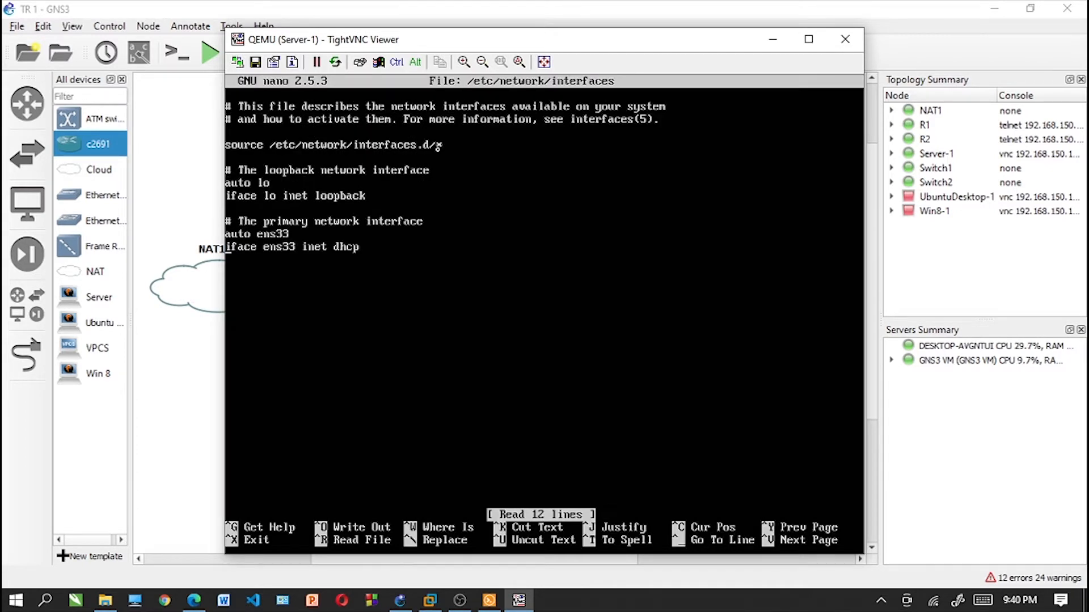
key(BackSpace)
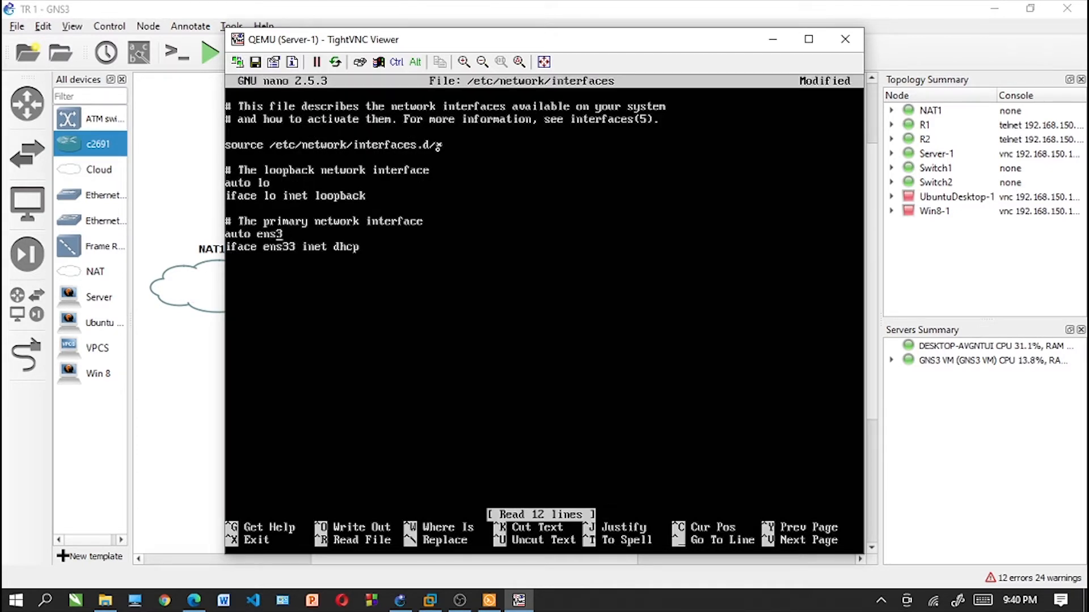
key(Down)
key(Delete)
key(ctrl+x)
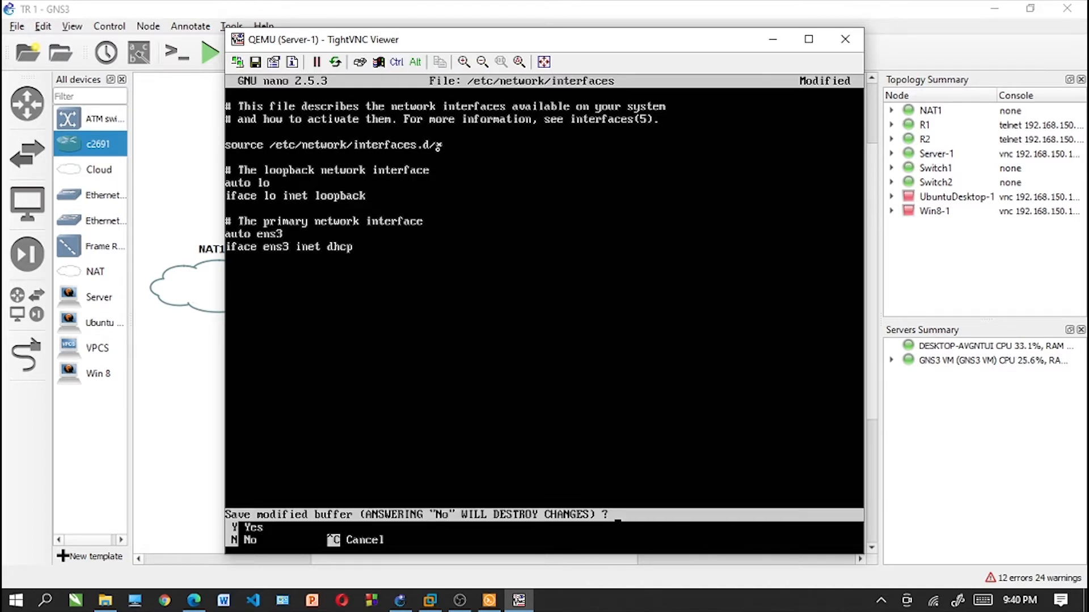
key(y)
key(Return)
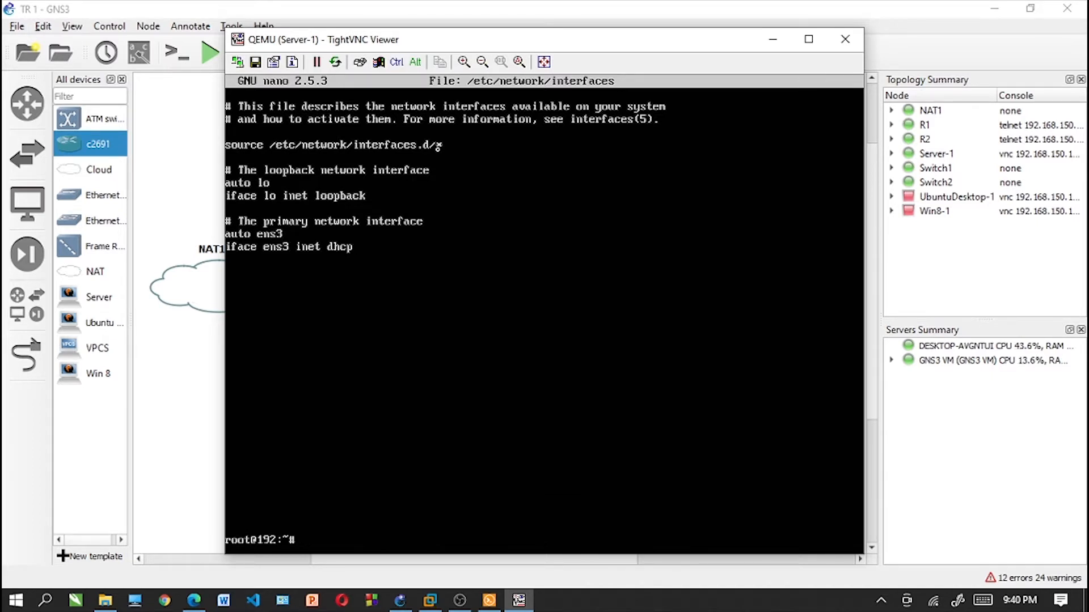
- Clear the terminal and check the interfaces with ifconfig after the file edit
text(clear)
key(Return)
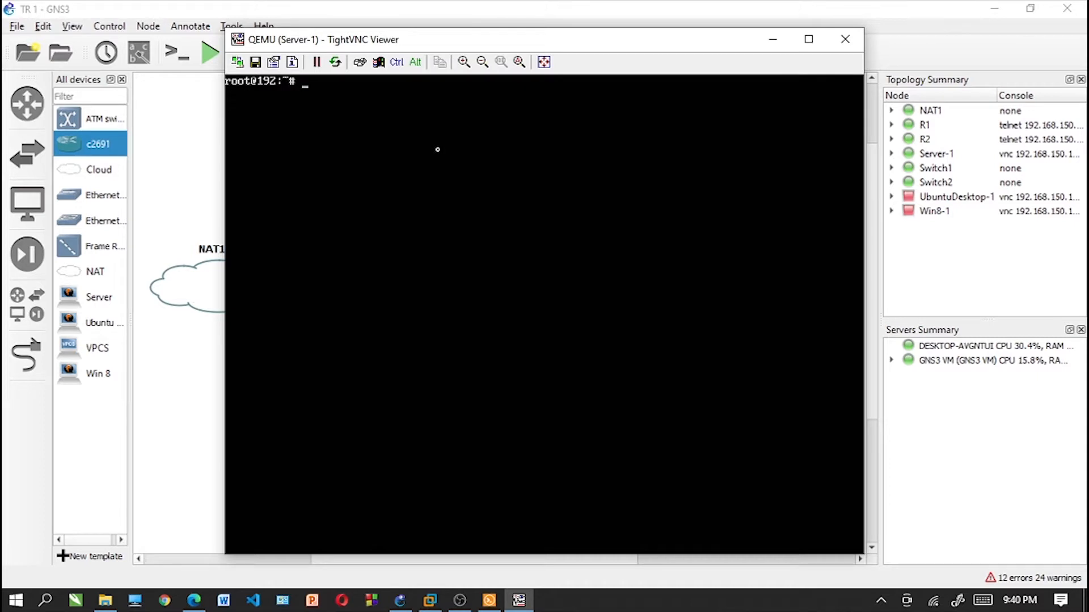
text(c)
key(BackSpace)
text(ifconfig)
key(Return)
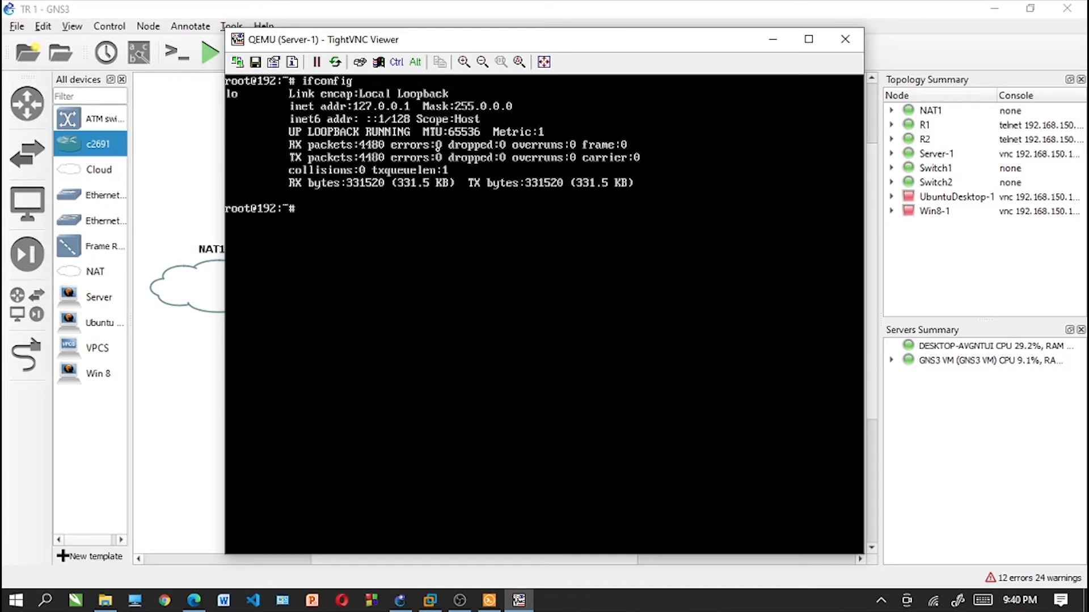
- Restart Server-1's networking service, check its address with ifconfig, and clear the screen
text(service networking)
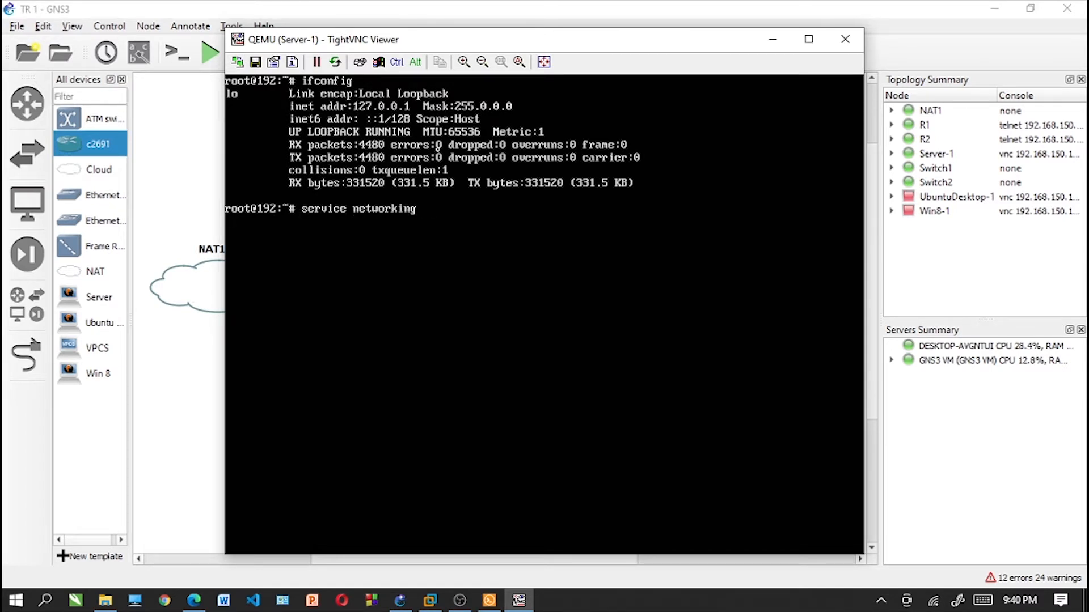
text( restart)
key(Return)
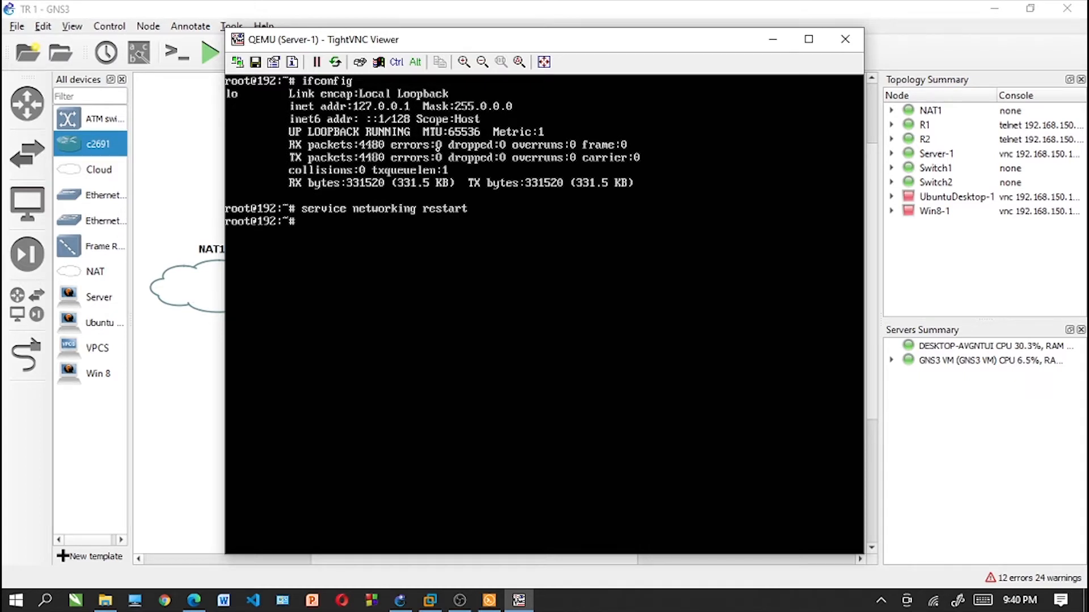
text(ifconfig)
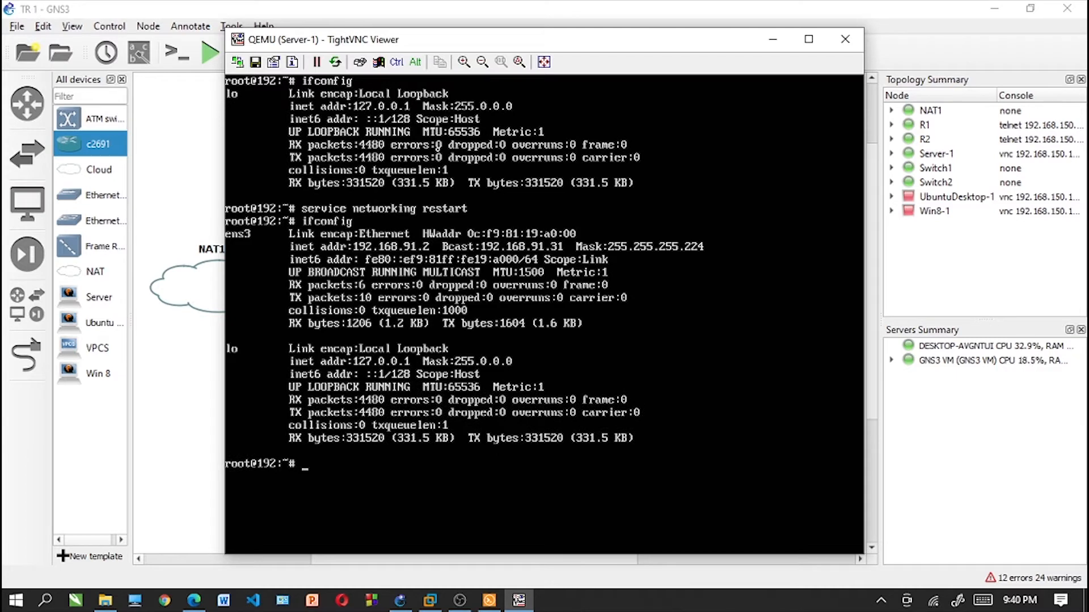
text(lear)
key(Return)
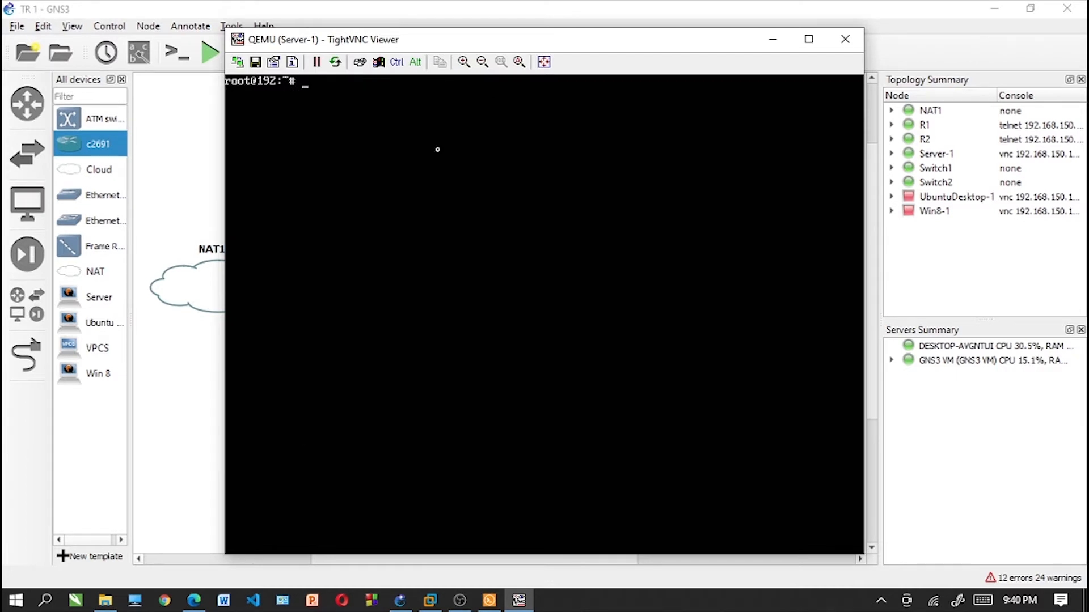
- Ping 192.168.91.2 from Server-1, stop the ping, and clear the terminal
text(ping 192.168.91.2)
key(Return)
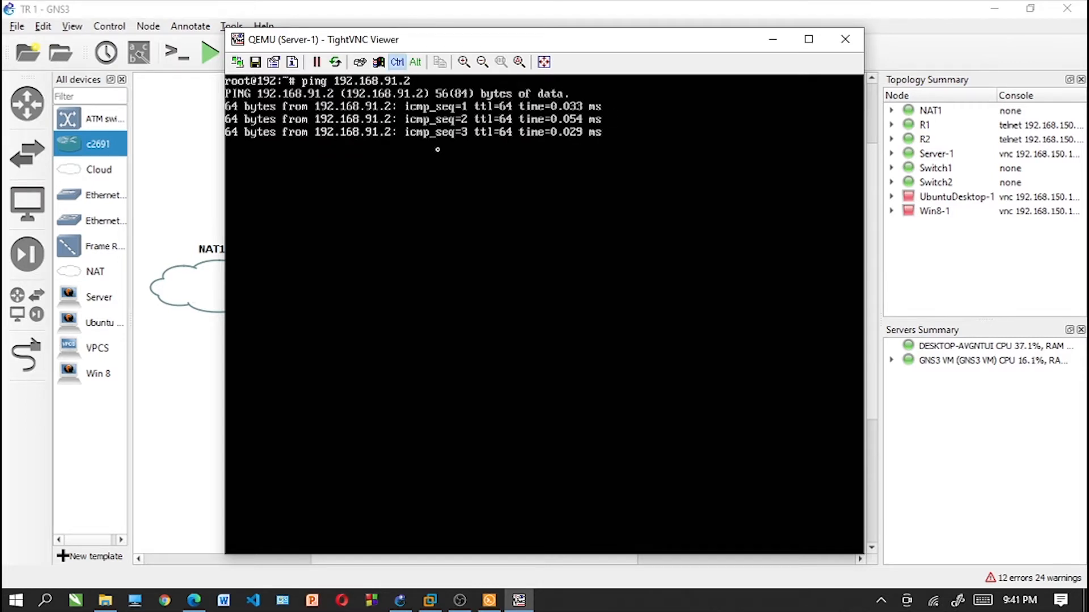
key(ctrl+z)
text(clear)
key(Return)
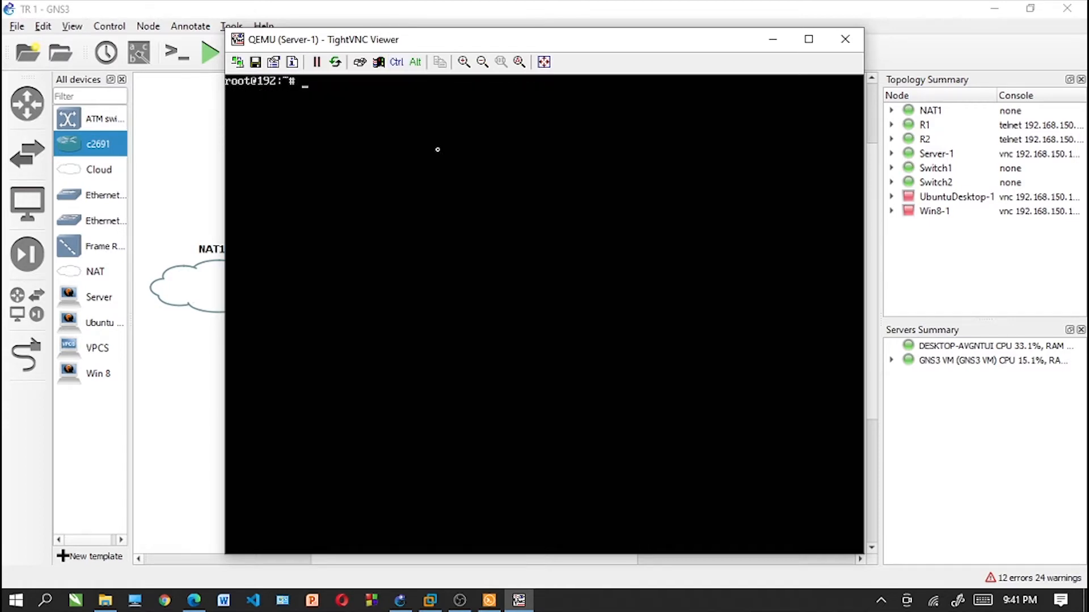
- Minimize Server-1's console and slightly reposition the NAT1 and Server-1 nodes in the topology
click(758, 40)
drag(239, 288, 241, 301)
drag(344, 329, 350, 334)
right_click(349, 335)
click(433, 454)
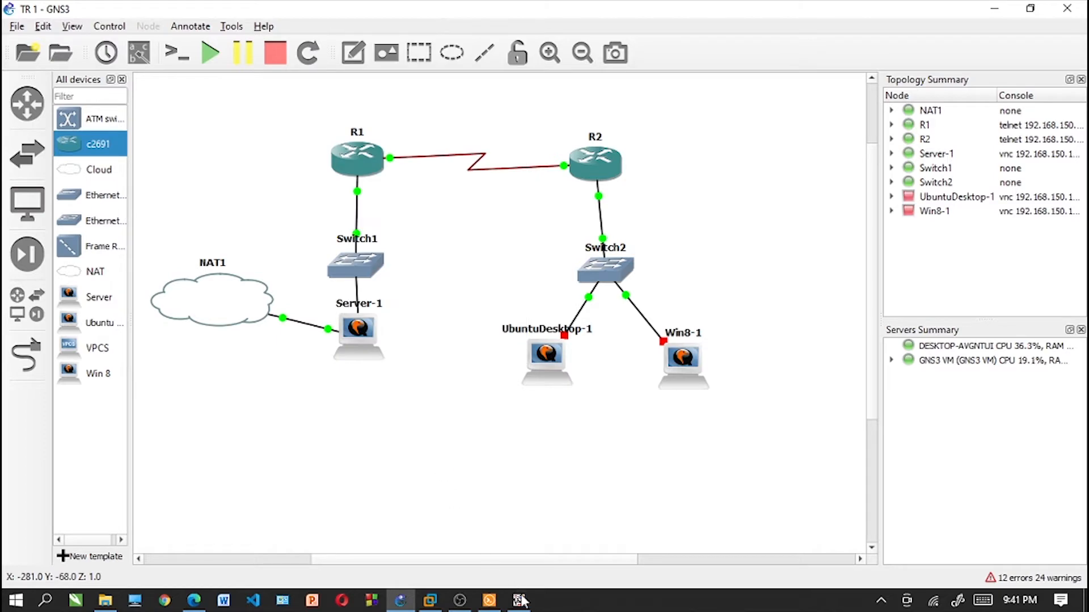
- Open R2's console from the topology and ping Server-1 at 192.168.91.2
click(489, 599)
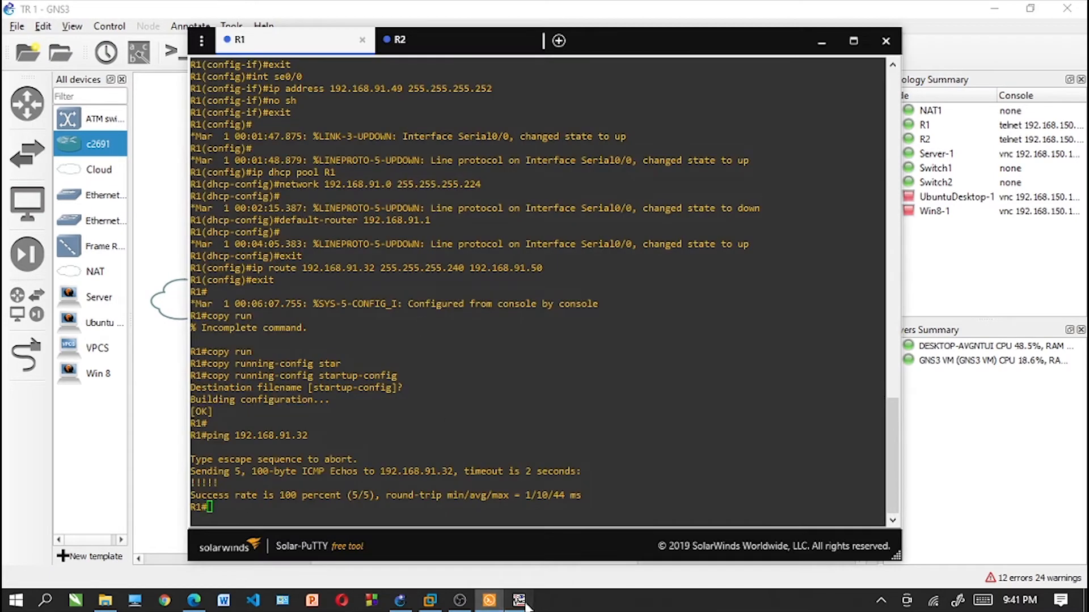
click(519, 600)
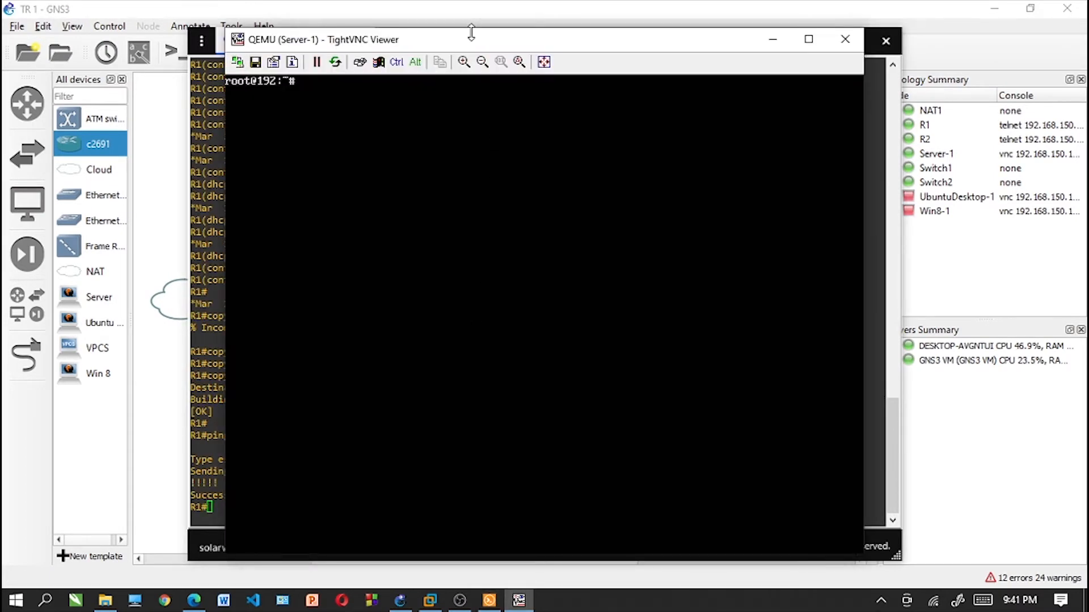
click(988, 290)
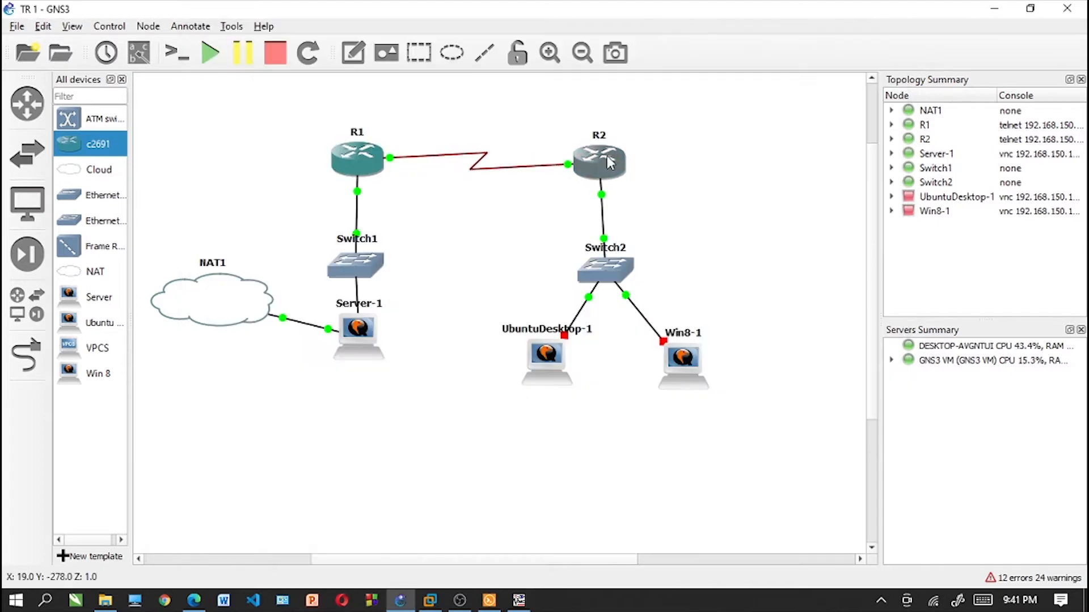
right_click(606, 158)
click(623, 183)
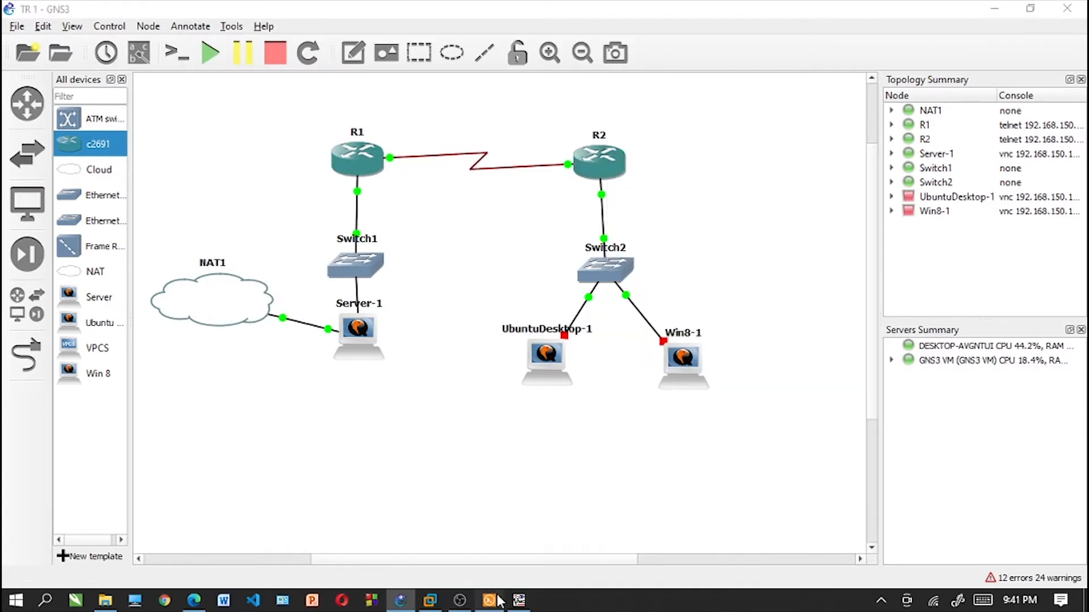
text(p)
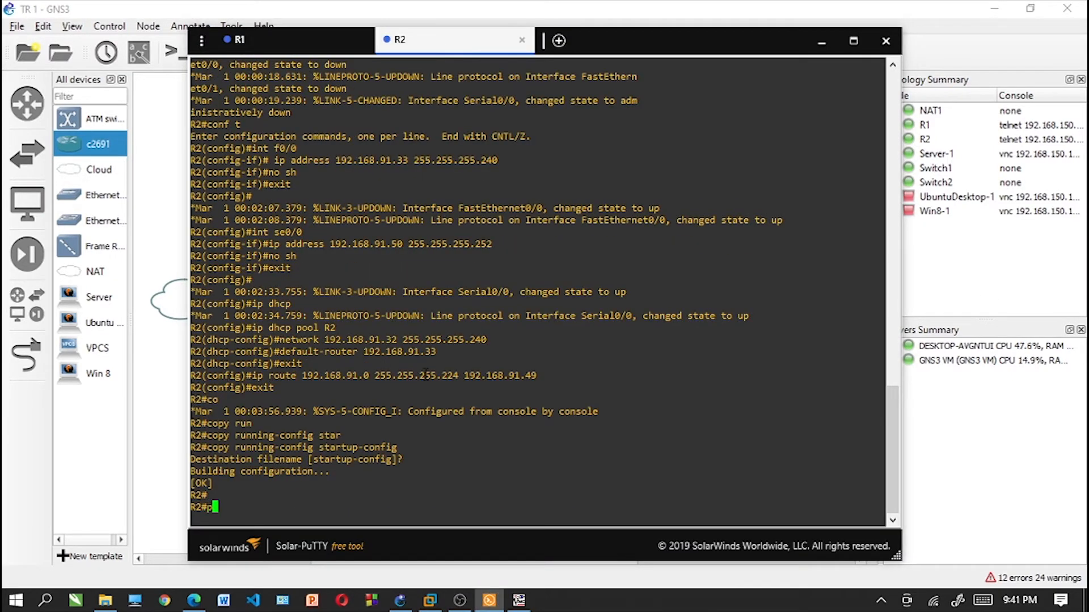
text(ing 192.168.91.)
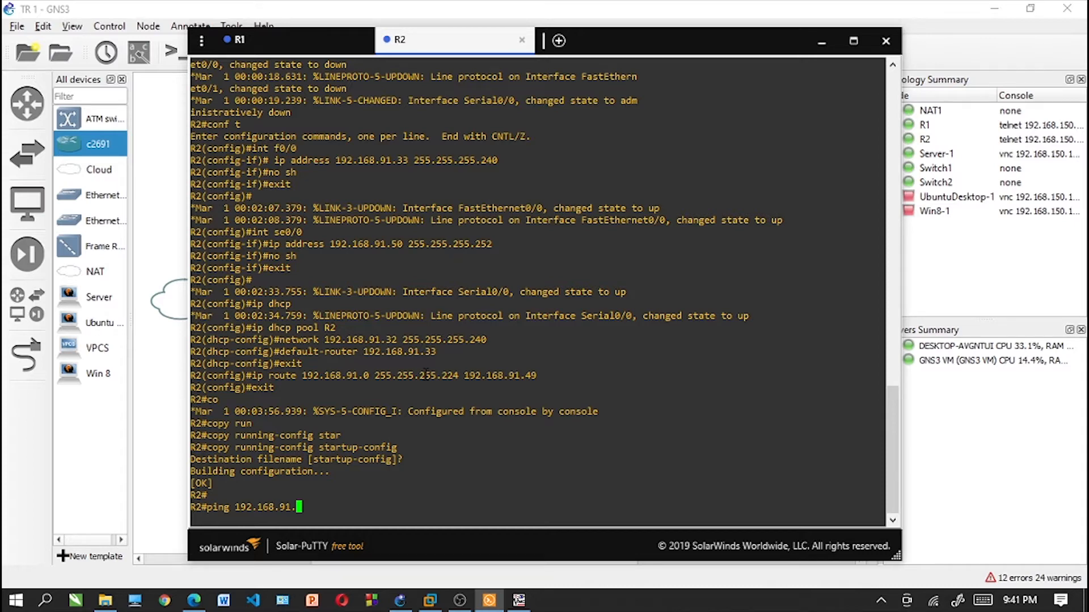
text(2)
key(Return)
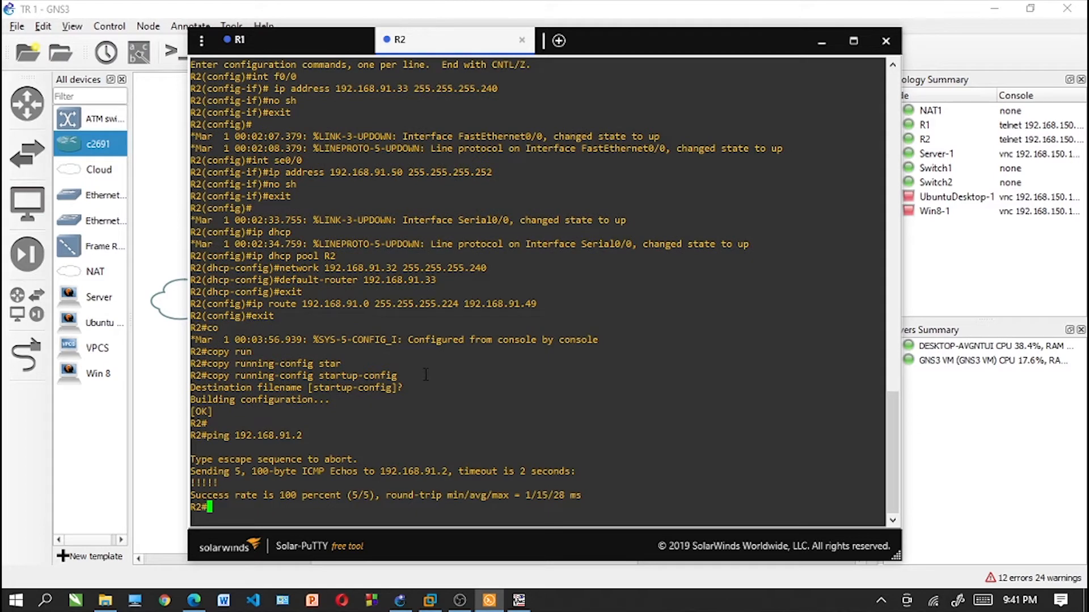
- Return from the console windows to the topology and move the NAT1 node slightly upward
click(179, 470)
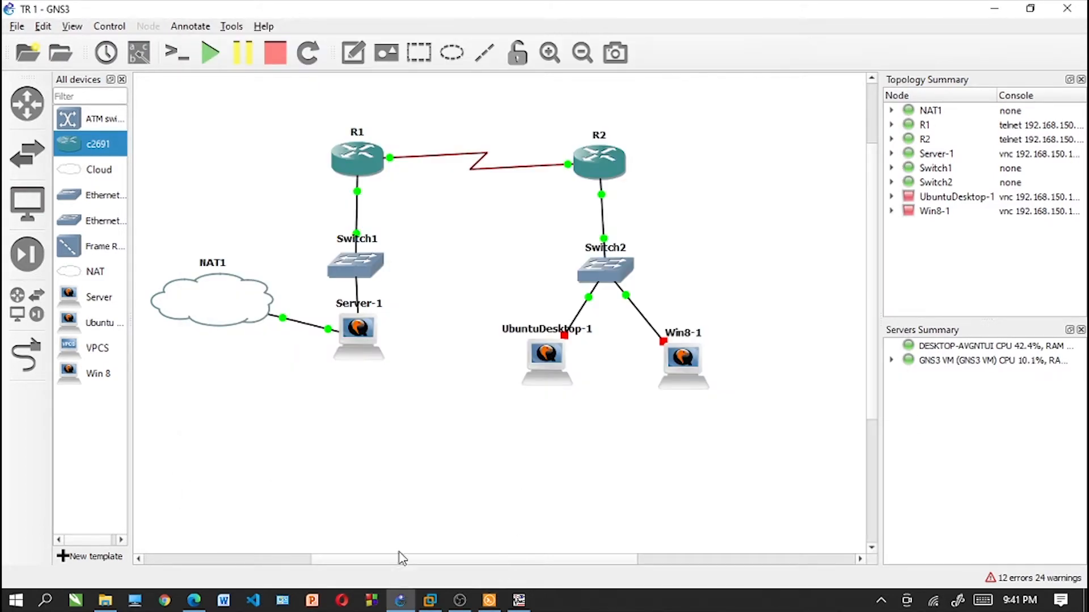
click(521, 602)
click(490, 601)
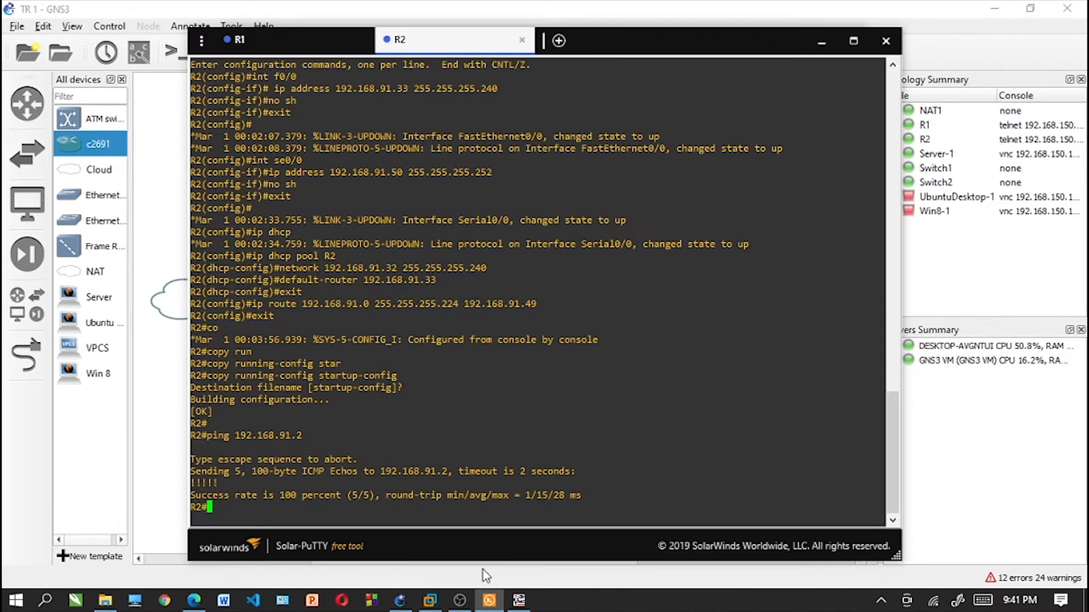
click(518, 601)
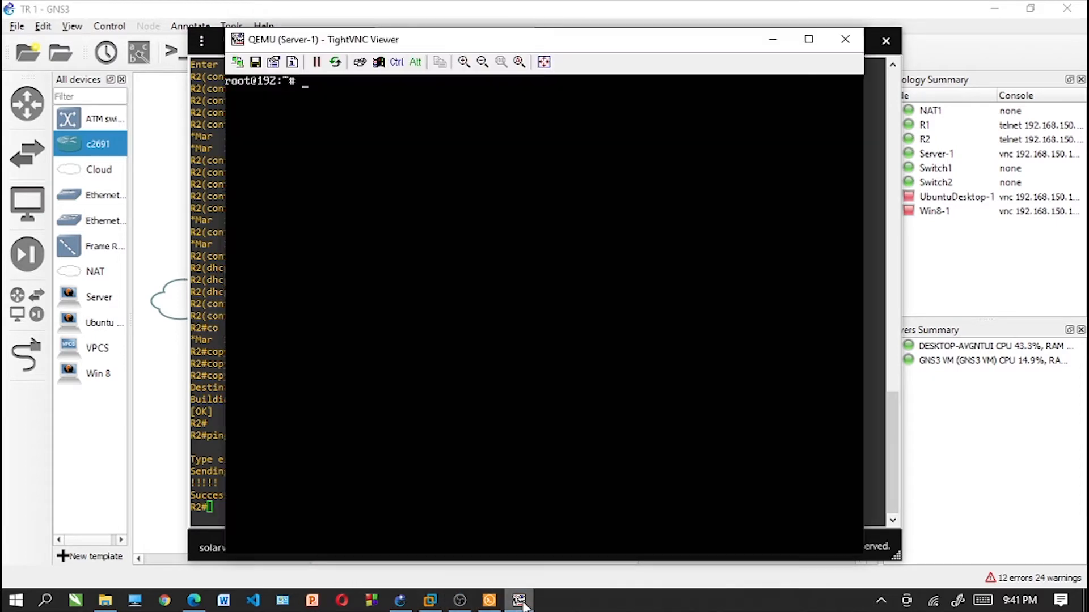
click(978, 369)
drag(212, 281, 221, 263)
- Switch to Server-1's console, list all its network interfaces with ip a, and clear the screen
click(518, 598)
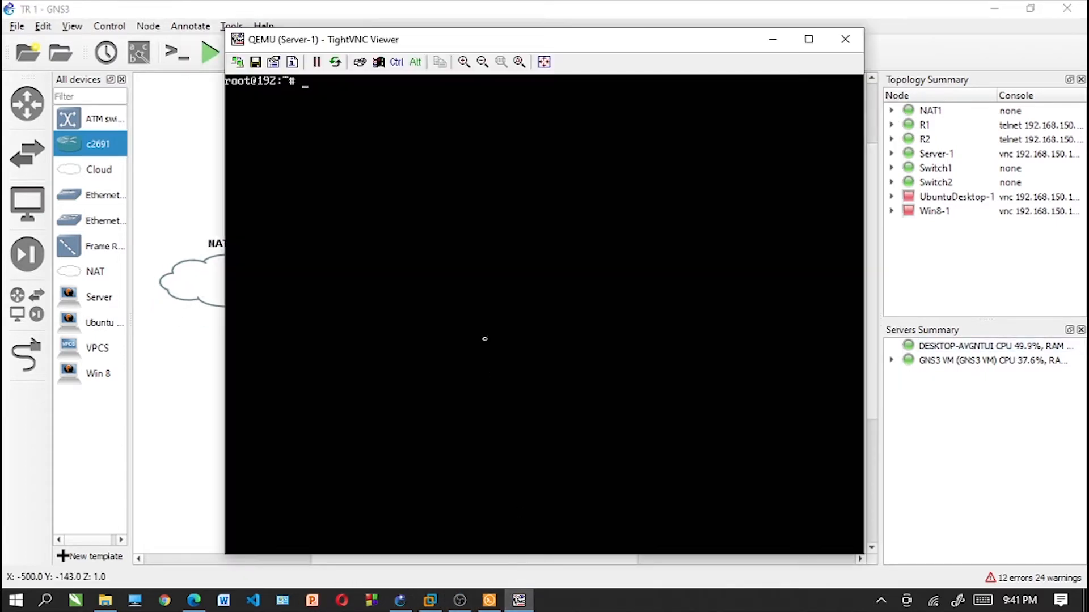
text(ip a)
key(Return)
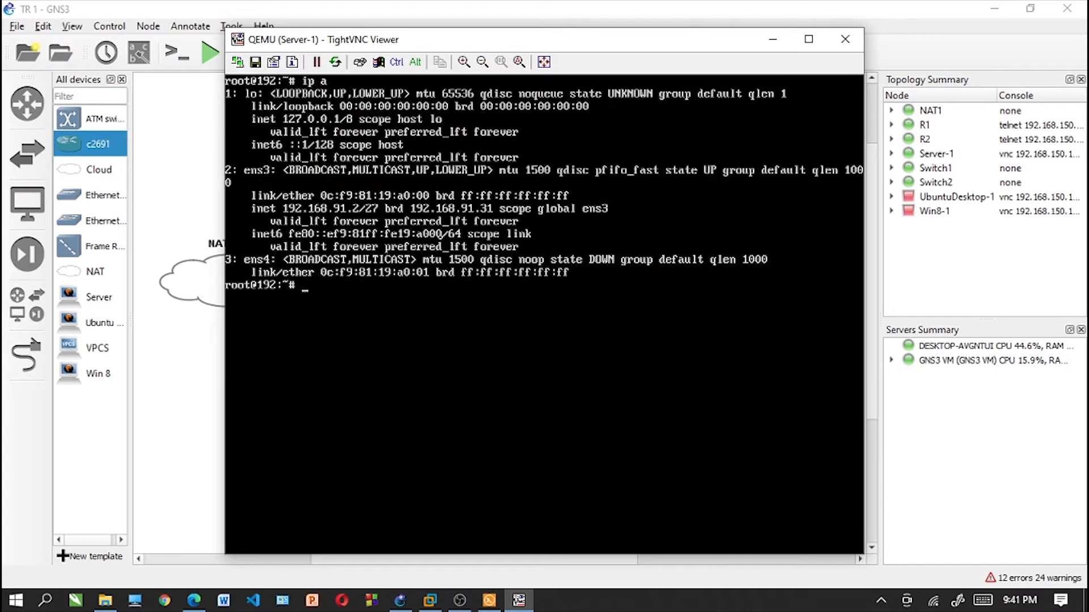
text(clear)
key(Return)
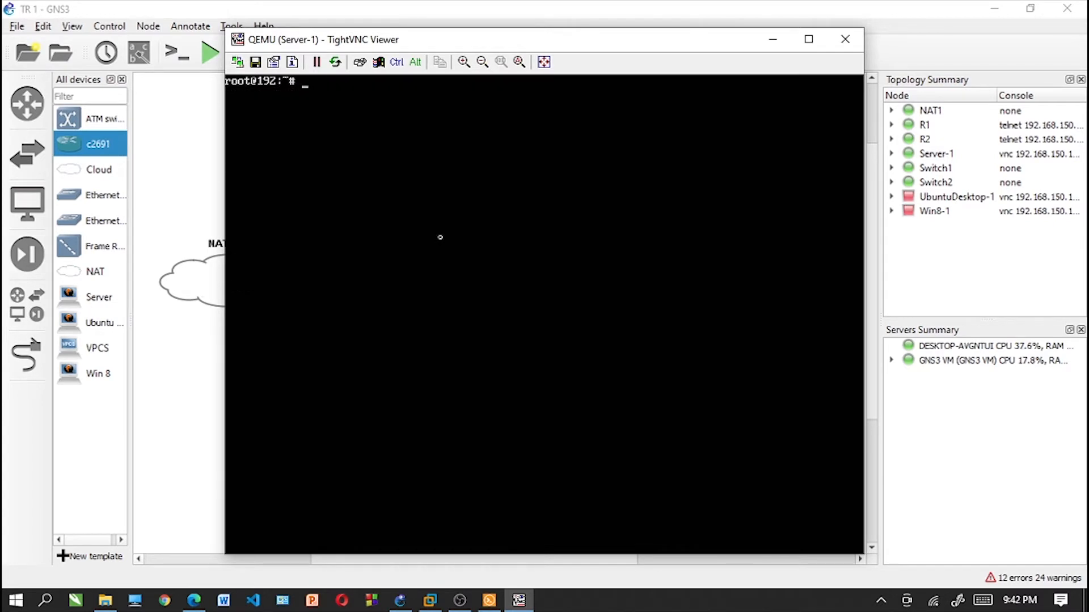
- Open the /etc/network/interfaces file in nano on Server-1
text(ip a)
key(Up)
key(Up)
key(Up)
key(Up)
key(Return)
- Add an ens4 entry below the ens3 lines with "auto ens4" and "iface ens4 inet dhcp"
key(Down)
key(Down)
key(Down)
key(Down)
key(Down)
key(Down)
key(Down)
key(Down)
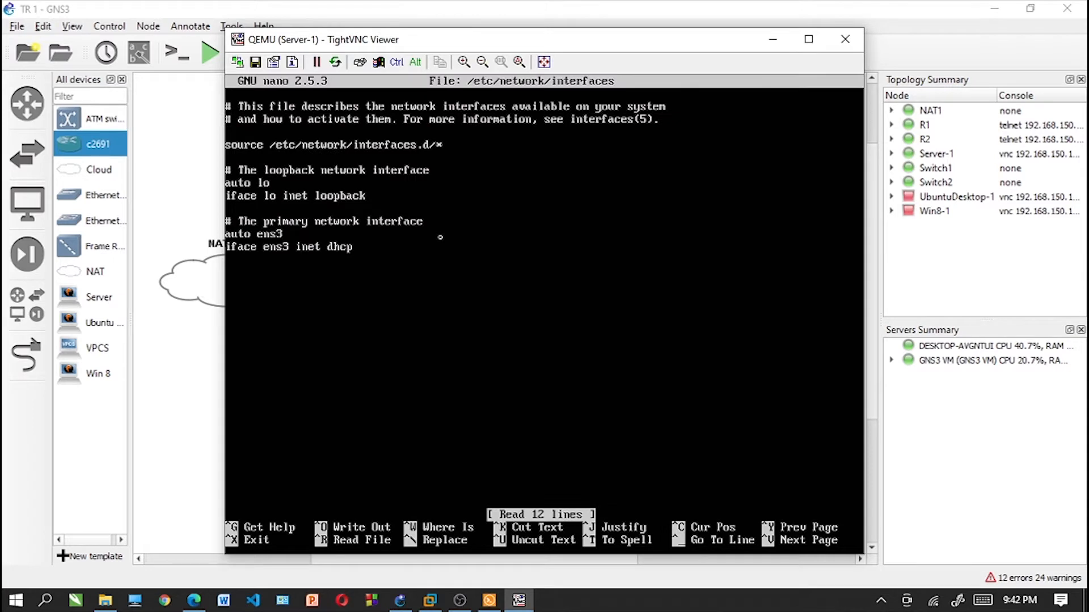
key(Return)
text(auto ens)
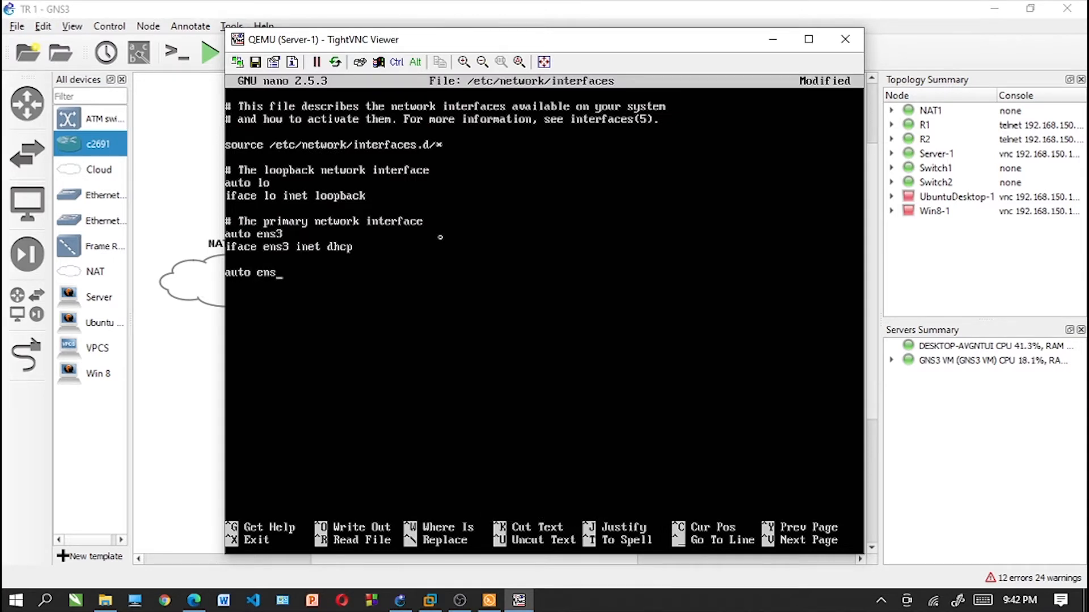
text(4)
key(Return)
text(iface ens3 inet)
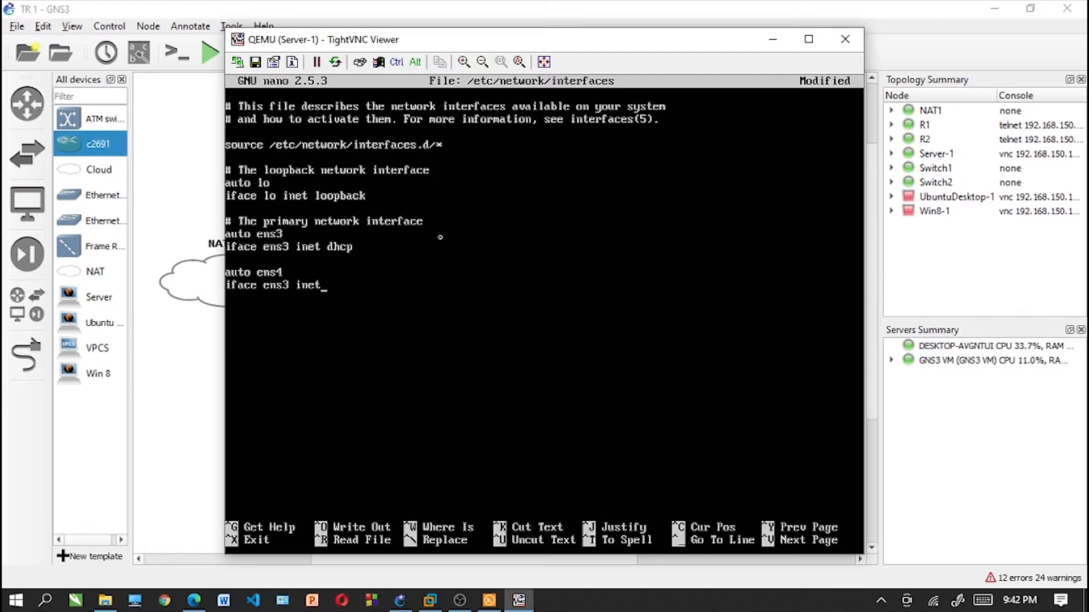
text( dhcp)
key(BackSpace)
text(4)
text(#)
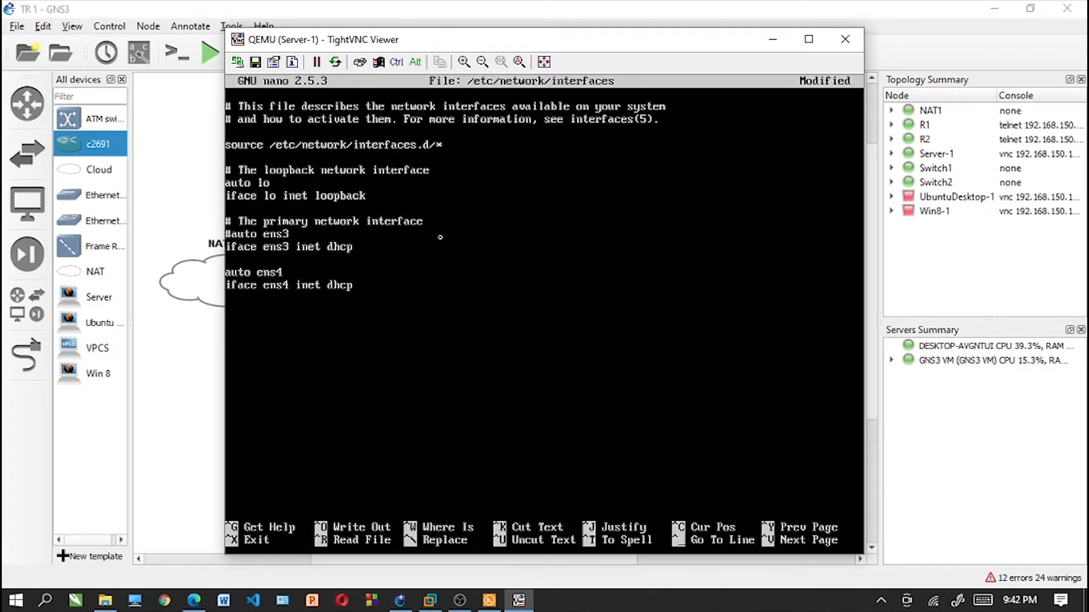
text(#)
- Comment out both ens3 lines with #, save the interfaces file, exit nano and clear the screen
key(ctrl+x)
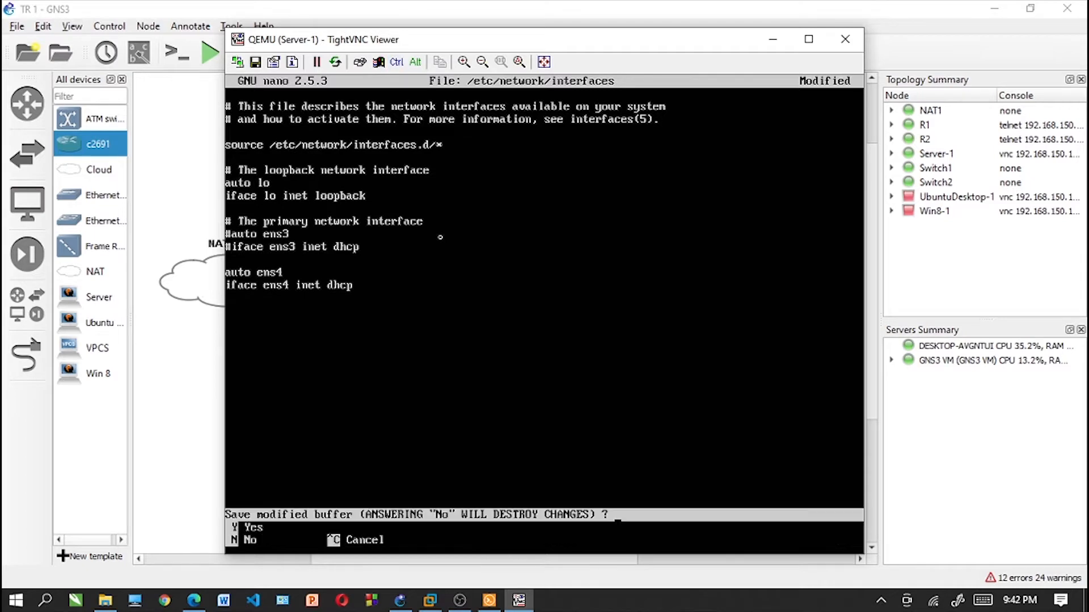
key(y)
key(Return)
text(clear)
key(ctrl+l)
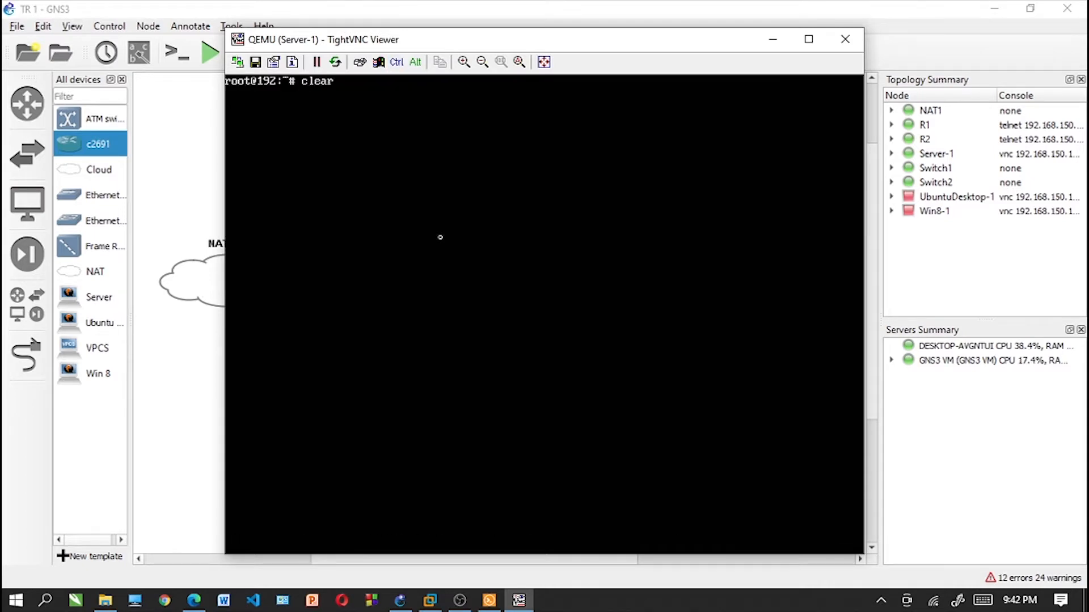
- Restart Server-1's networking service and list its interfaces with ifconfig
key(Up)
key(Up)
key(Return)
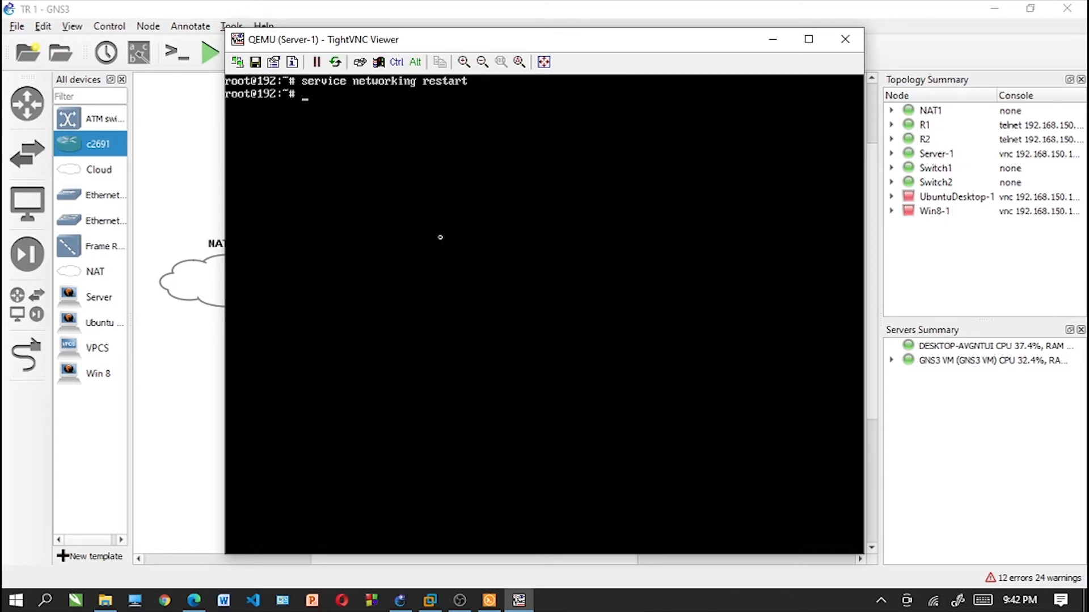
key(Up)
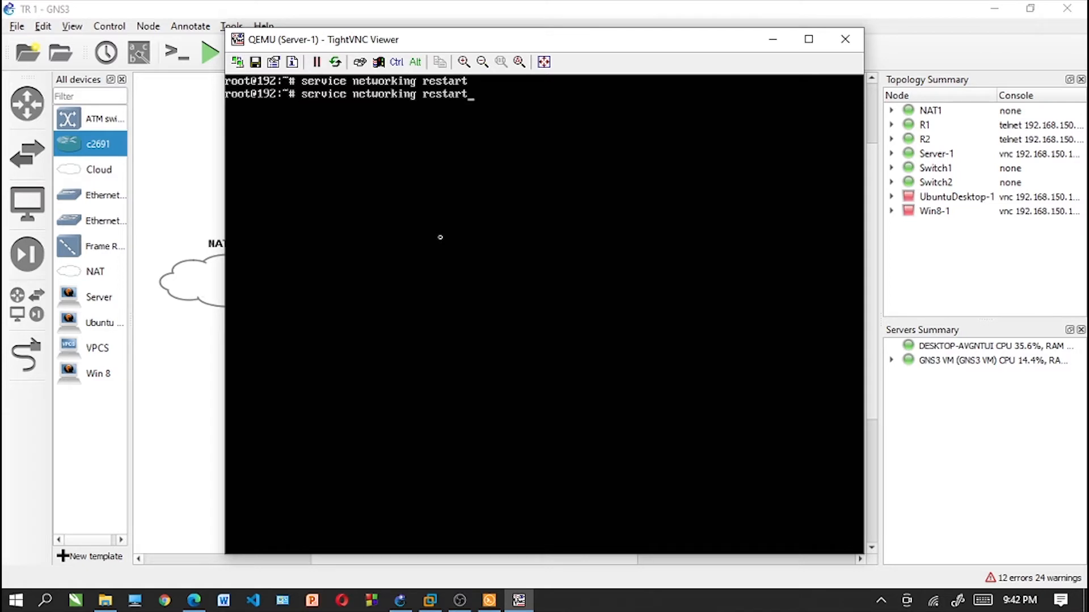
key(Up)
key(Up)
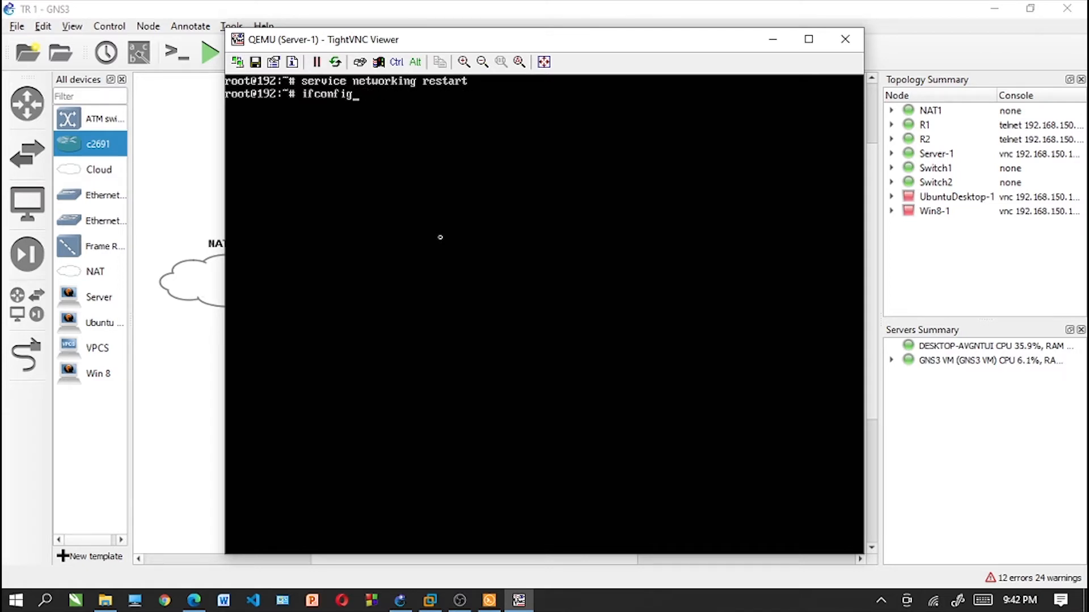
key(Return)
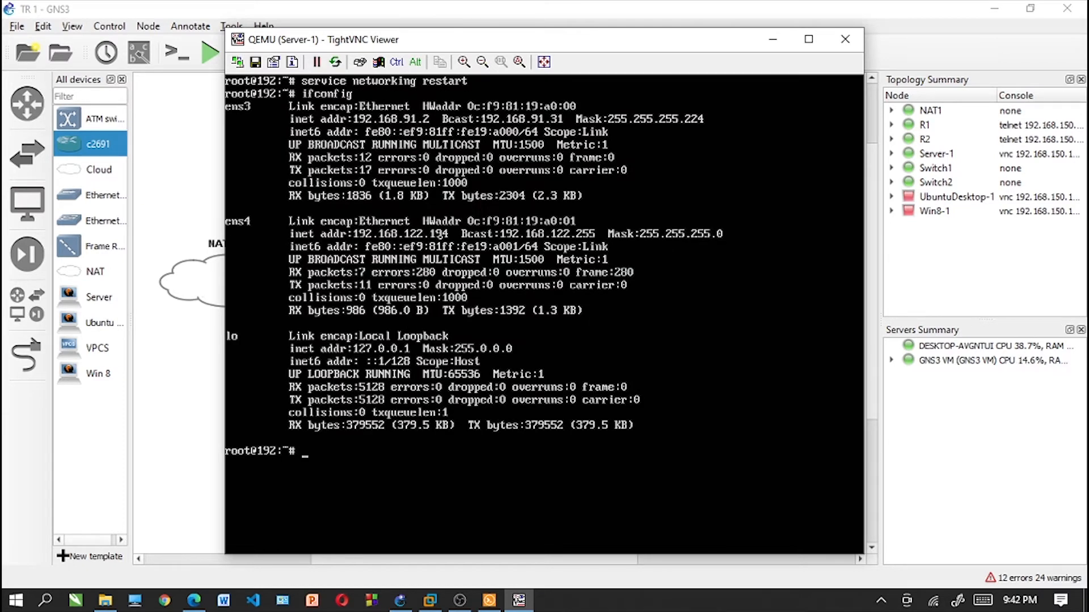
- Reboot Server-1 and log back in with the account's username and password
text(reboo)
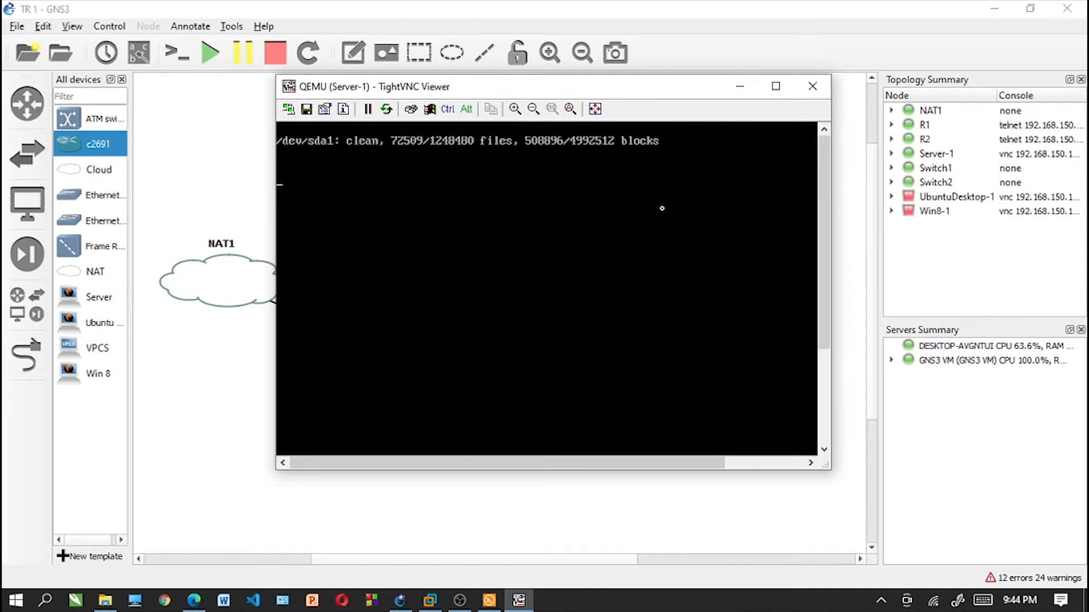
key(Return)
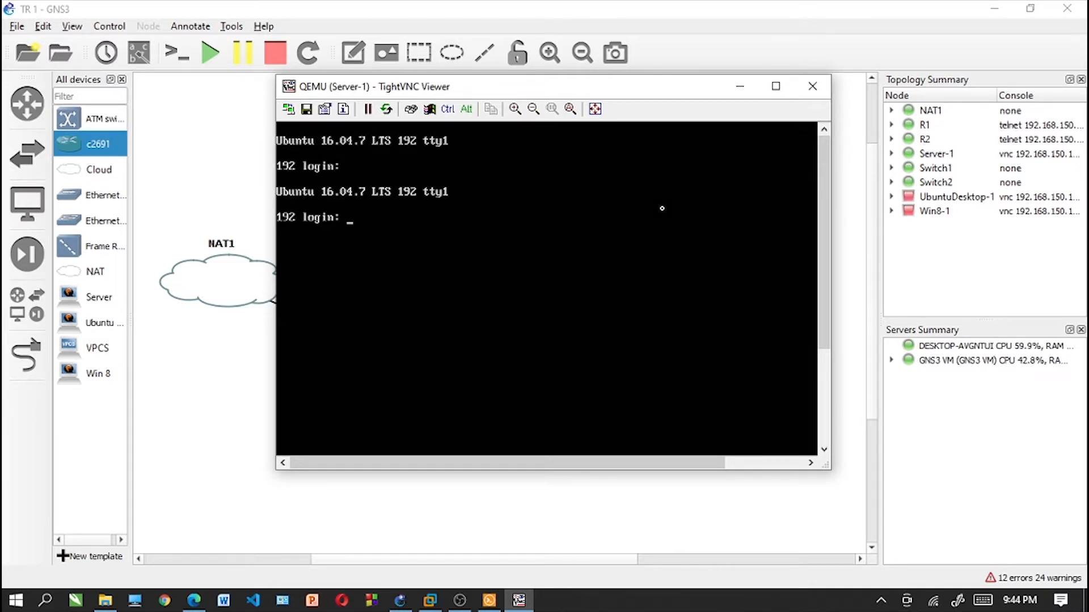
text(tian)
key(Return)
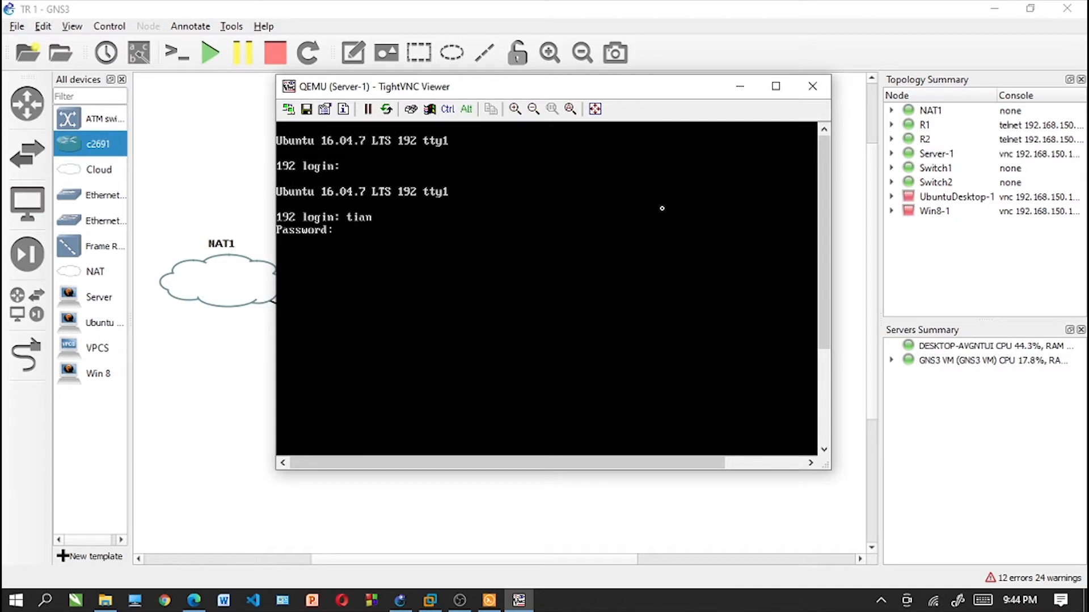
key(Return)
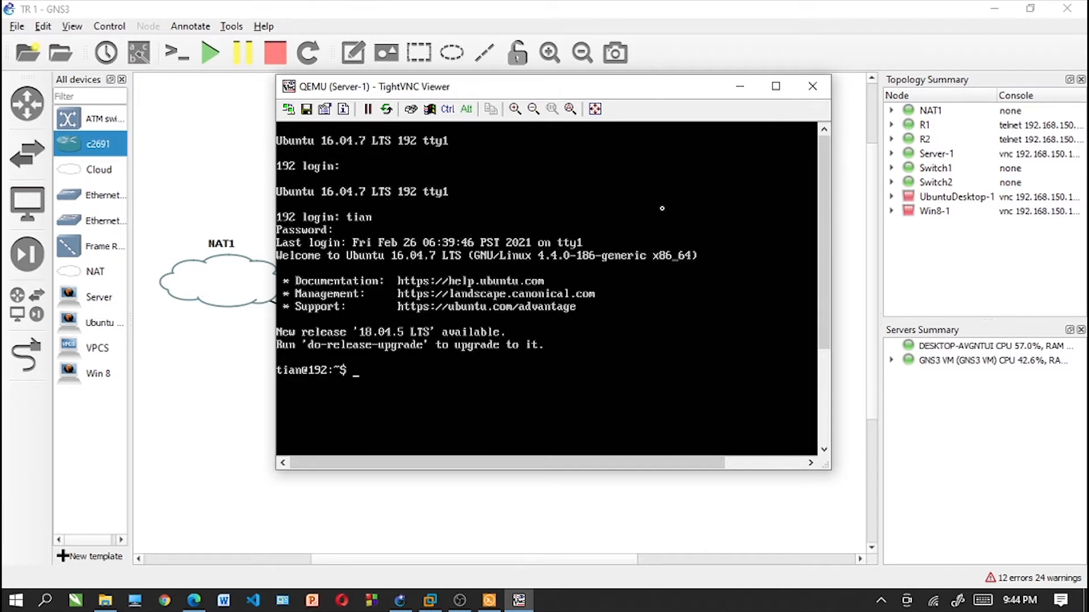
- Switch to a root shell with sudo -i, entering the account password, and clear the screen
text(clear)
key(Return)
text(sudo -i)
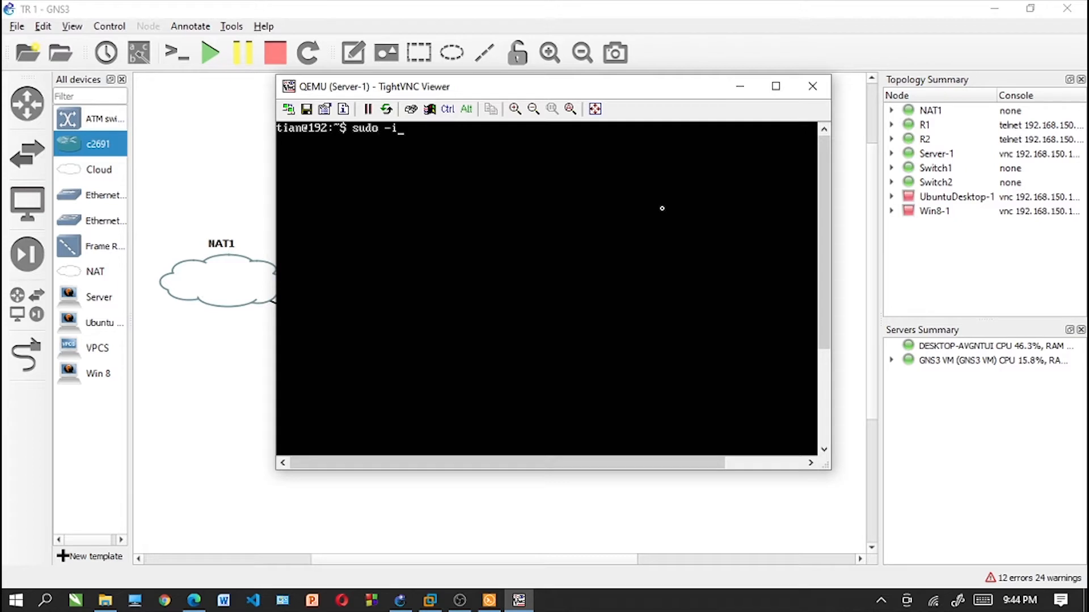
key(Return)
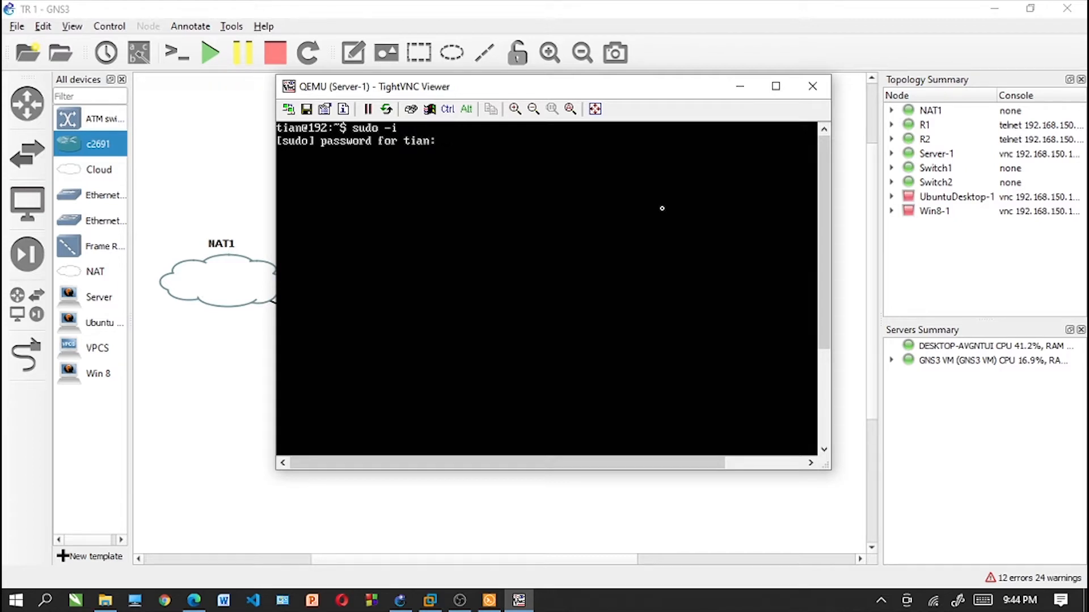
key(Return)
text(clear)
key(Return)
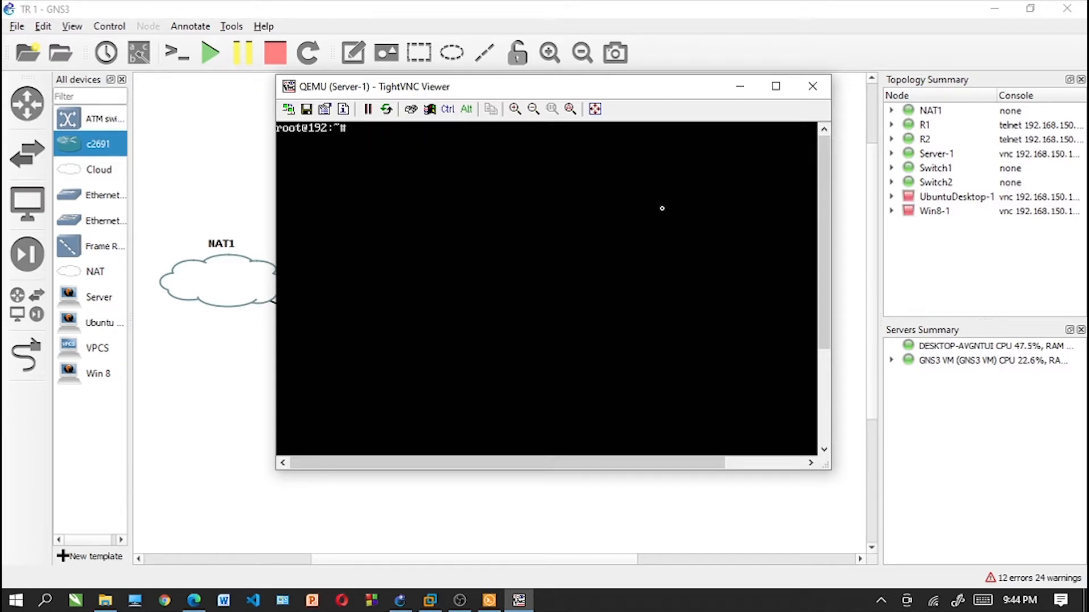
- Restart the networking service, check the active interfaces with ifconfig, and clear the screen
key(Up)
key(Up)
key(Up)
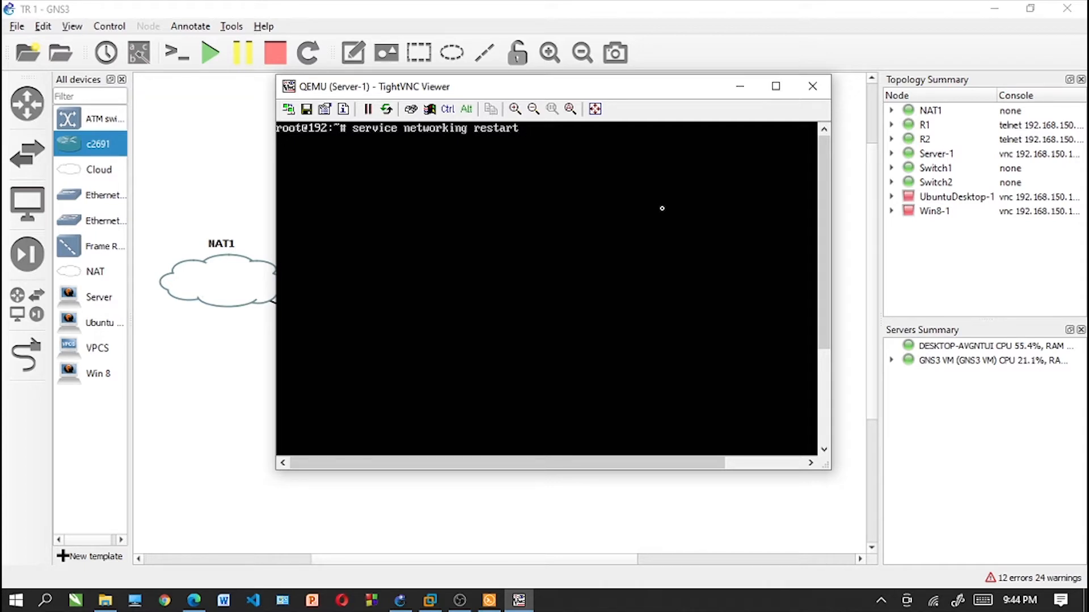
key(Return)
text(ifconfig)
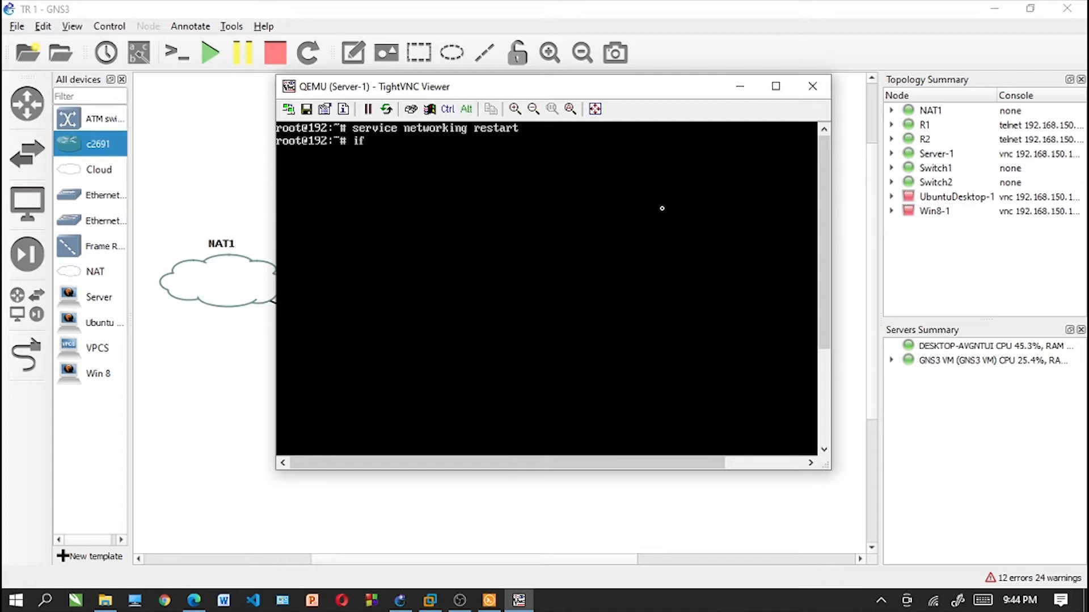
key(Return)
text(clear)
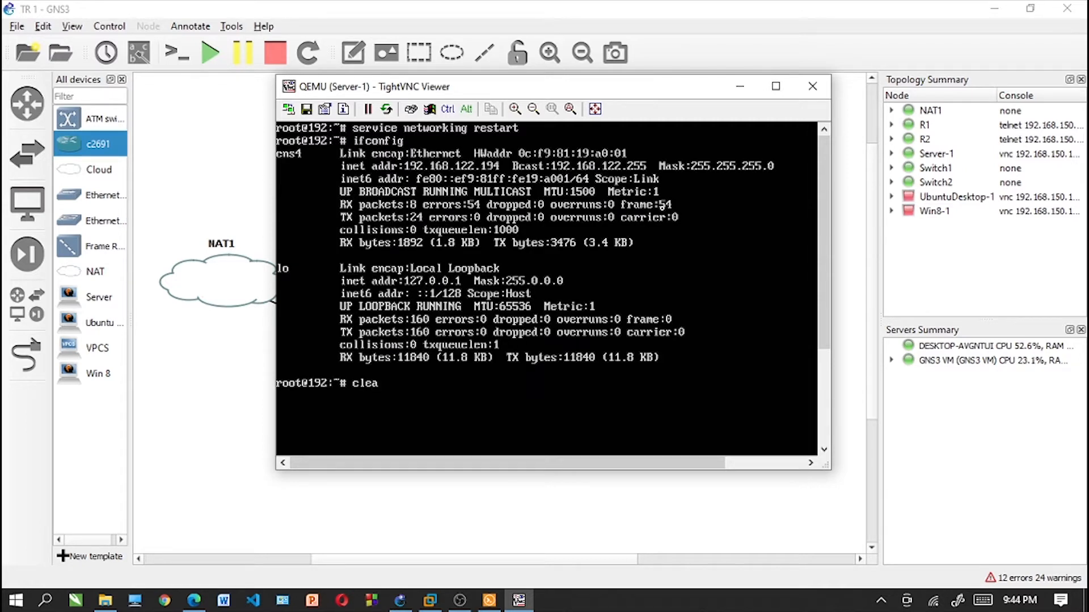
key(Return)
- Install the apache2 package with apt-get, accept the installation, and clear the screen
text(apt-get)
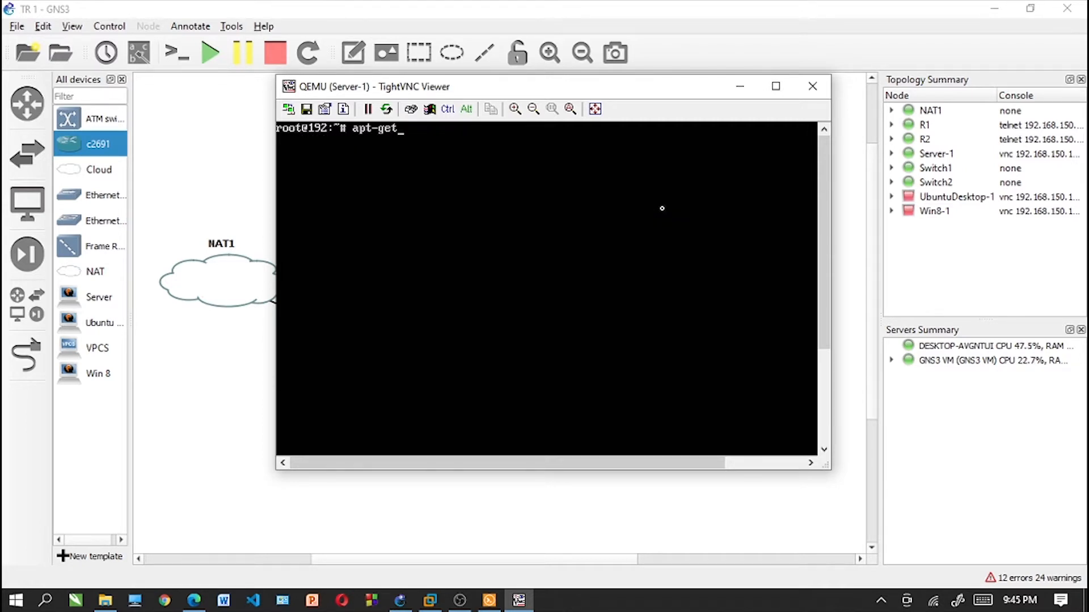
text( install apache2)
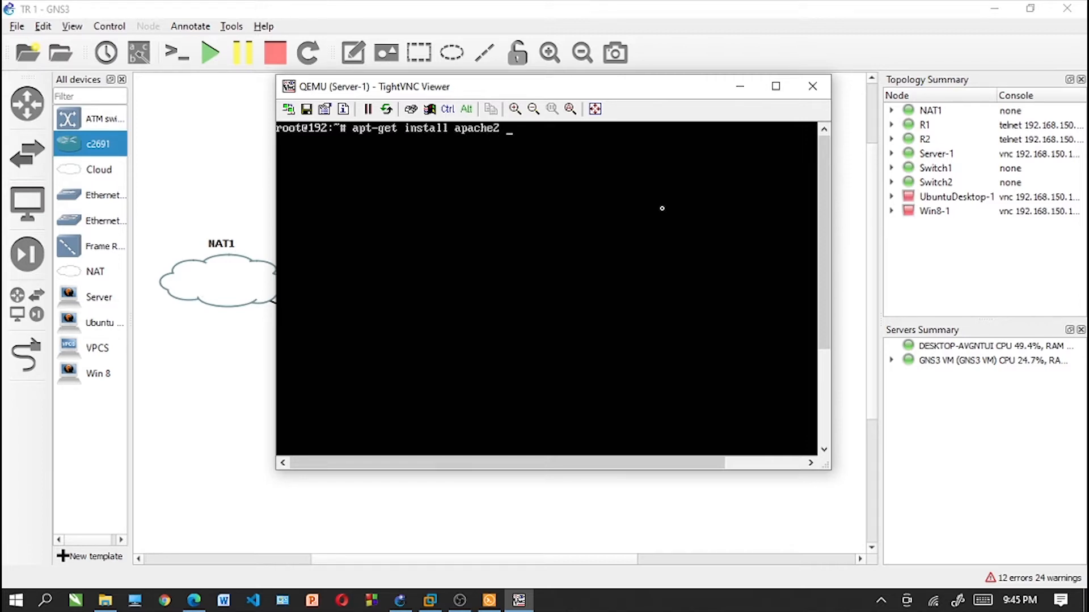
key(Return)
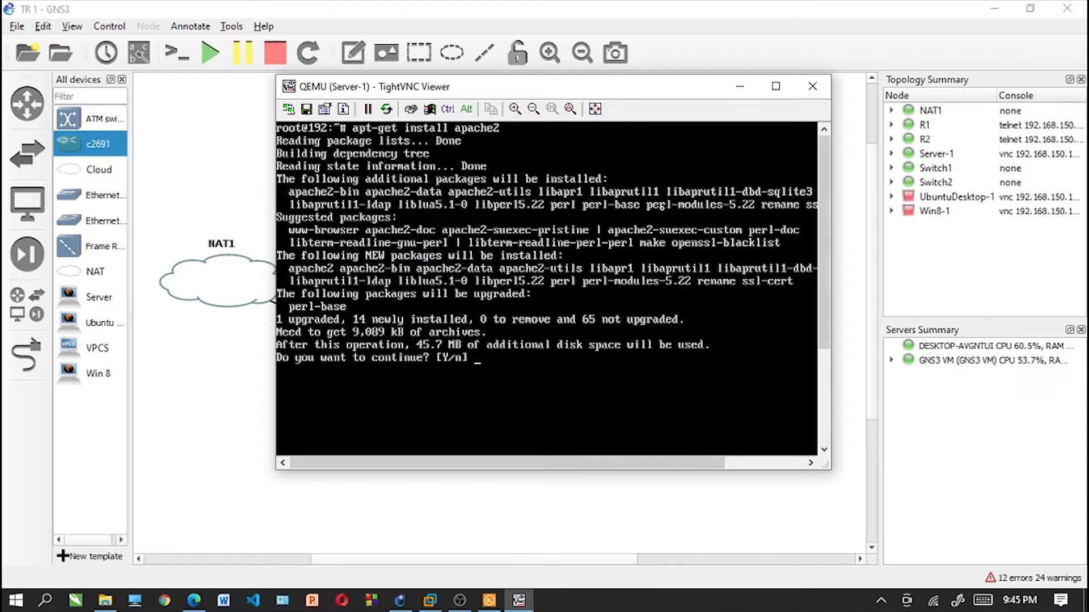
text(y)
key(Return)
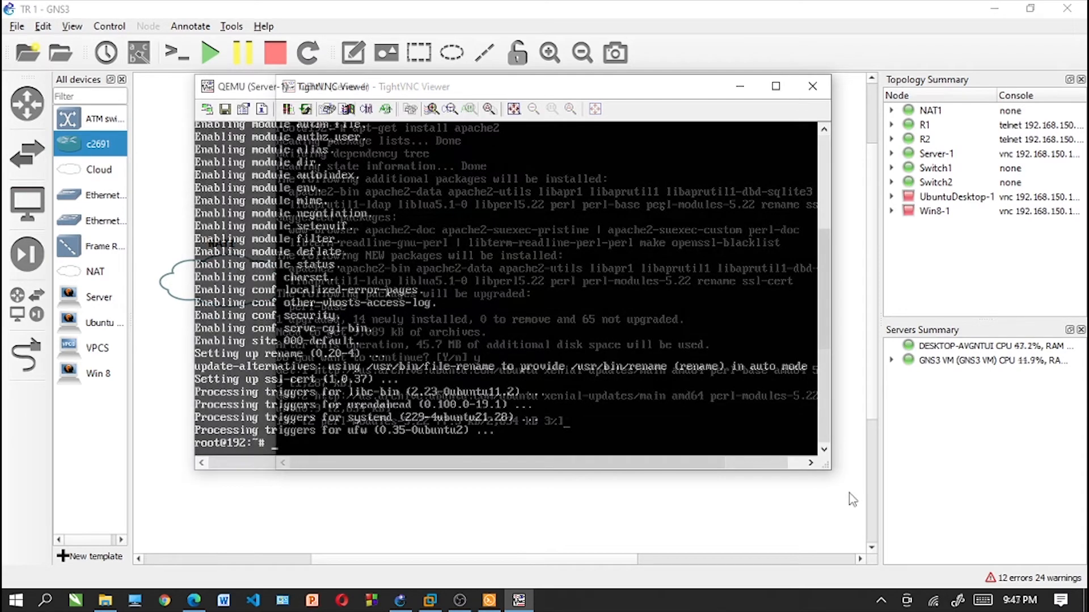
text(clear)
key(Return)
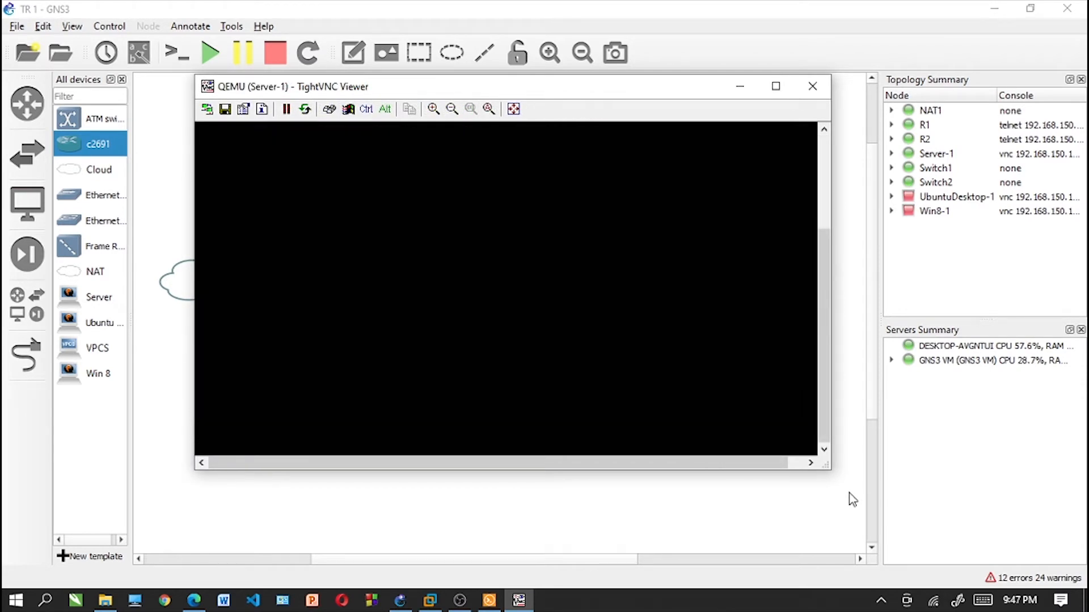
- Restart the Apache web server with service apache2 restart
drag(826, 383, 819, 259)
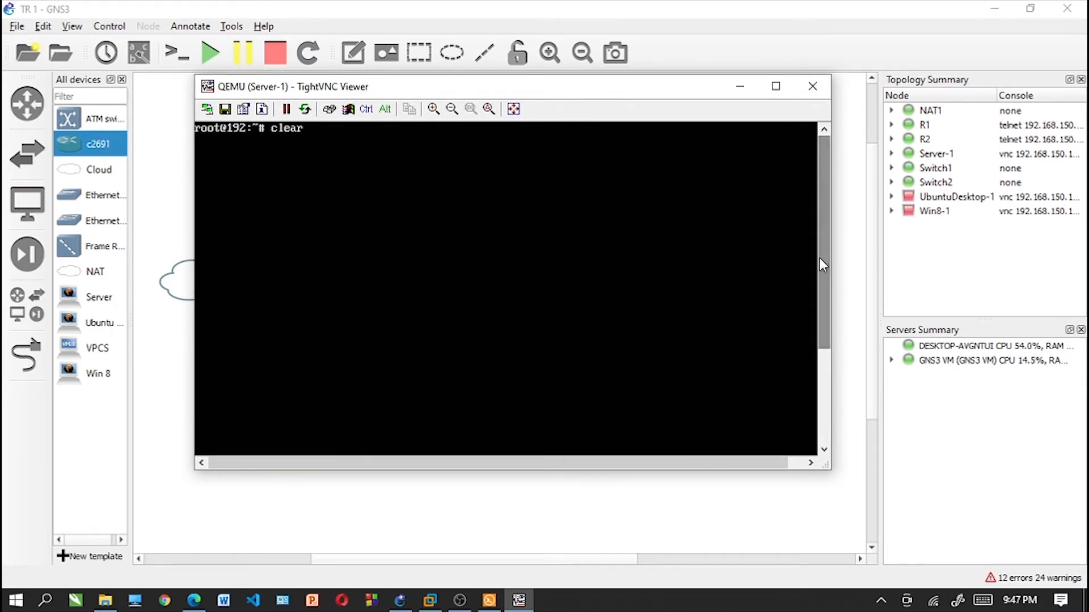
key(Up)
key(BackSpace)
key(BackSpace)
key(BackSpace)
key(BackSpace)
key(BackSpace)
key(BackSpace)
key(BackSpace)
key(BackSpace)
key(BackSpace)
key(BackSpace)
key(BackSpace)
key(BackSpace)
key(BackSpace)
key(BackSpace)
key(BackSpace)
key(BackSpace)
key(BackSpace)
key(BackSpace)
key(BackSpace)
key(BackSpace)
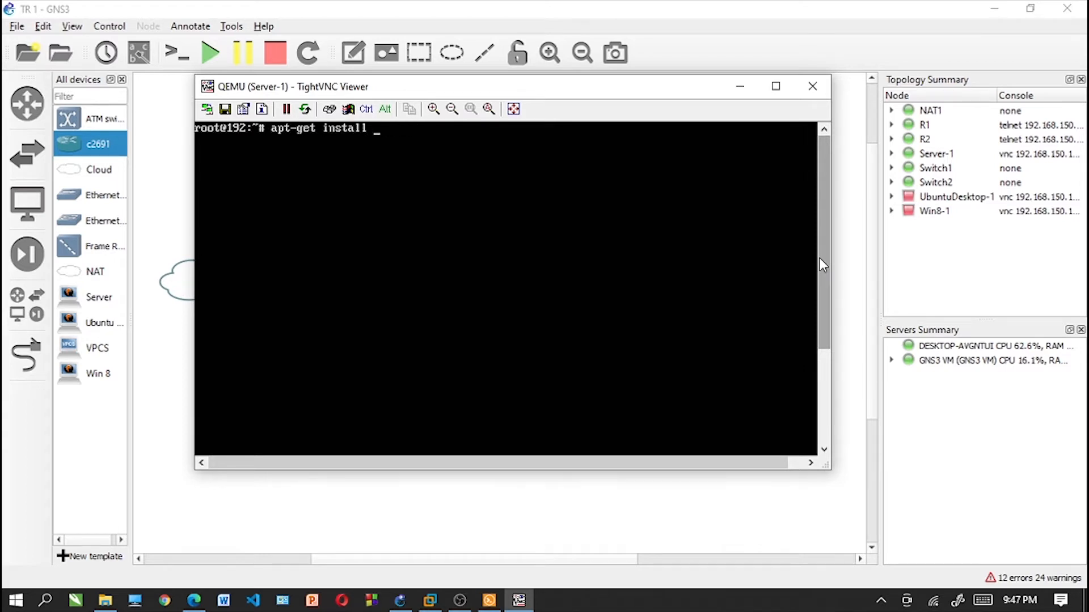
text(aervice)
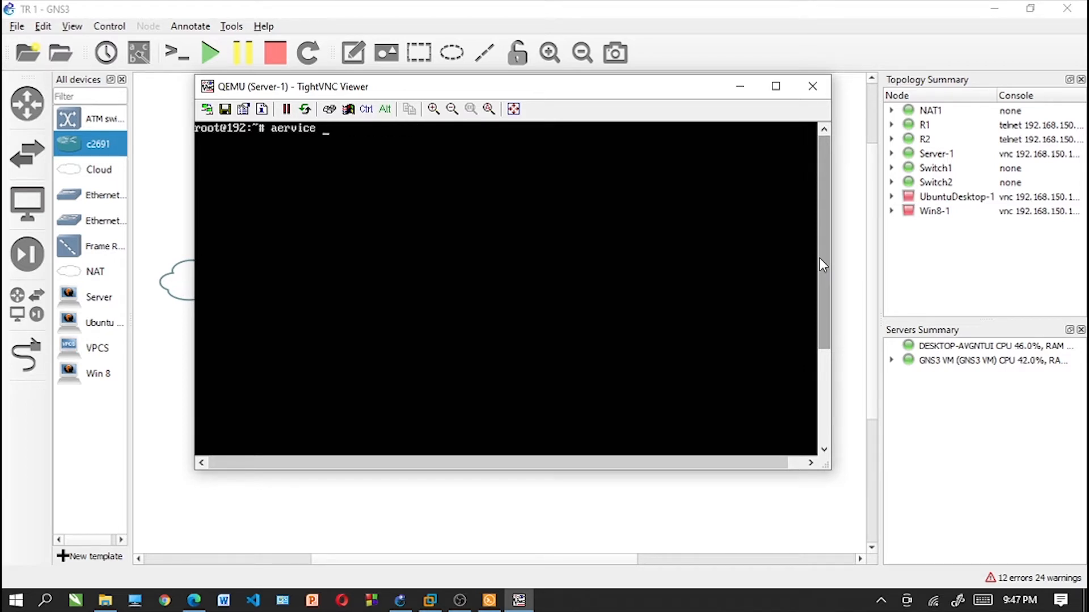
key(BackSpace)
key(BackSpace)
key(BackSpace)
key(BackSpace)
key(BackSpace)
key(BackSpace)
text(service apache2 restart)
key(Return)
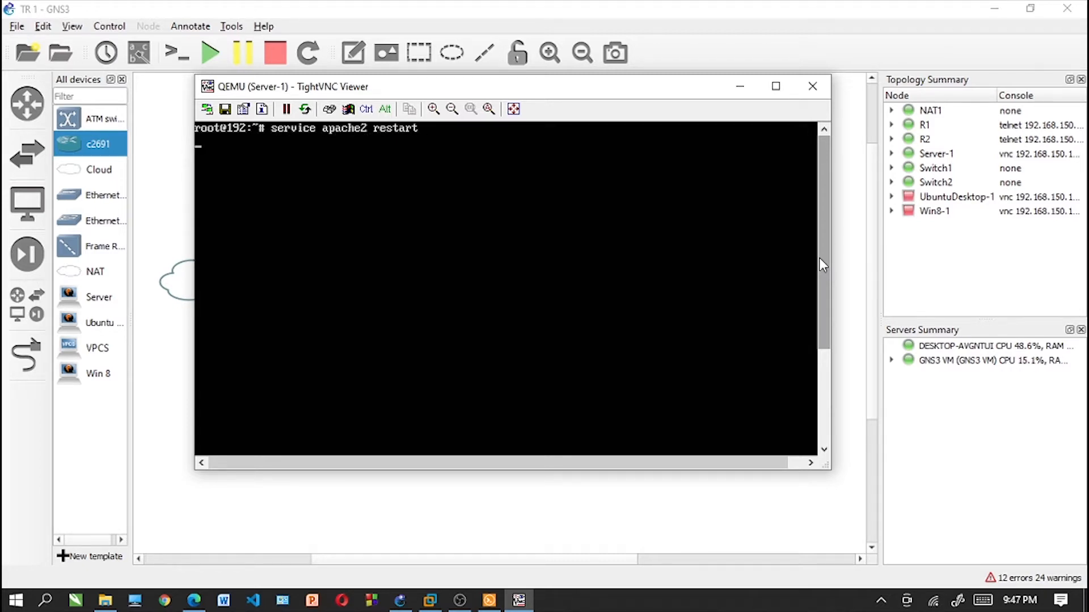
- Check the apache2 service status, leave the status view and clear the screen
key(Up)
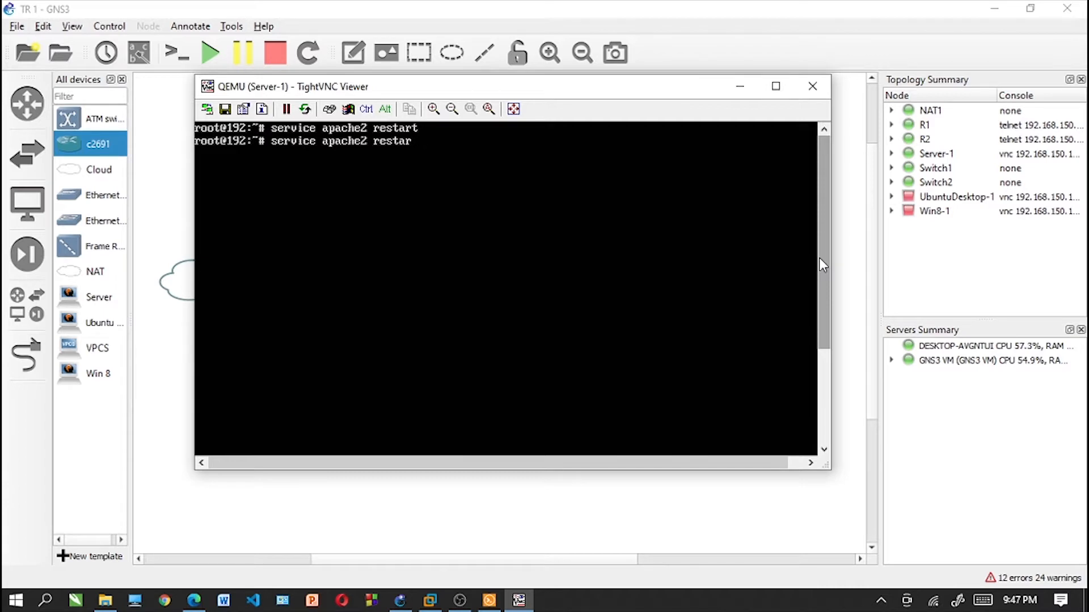
key(BackSpace)
key(BackSpace)
key(BackSpace)
key(BackSpace)
key(BackSpace)
key(BackSpace)
text(status)
key(Return)
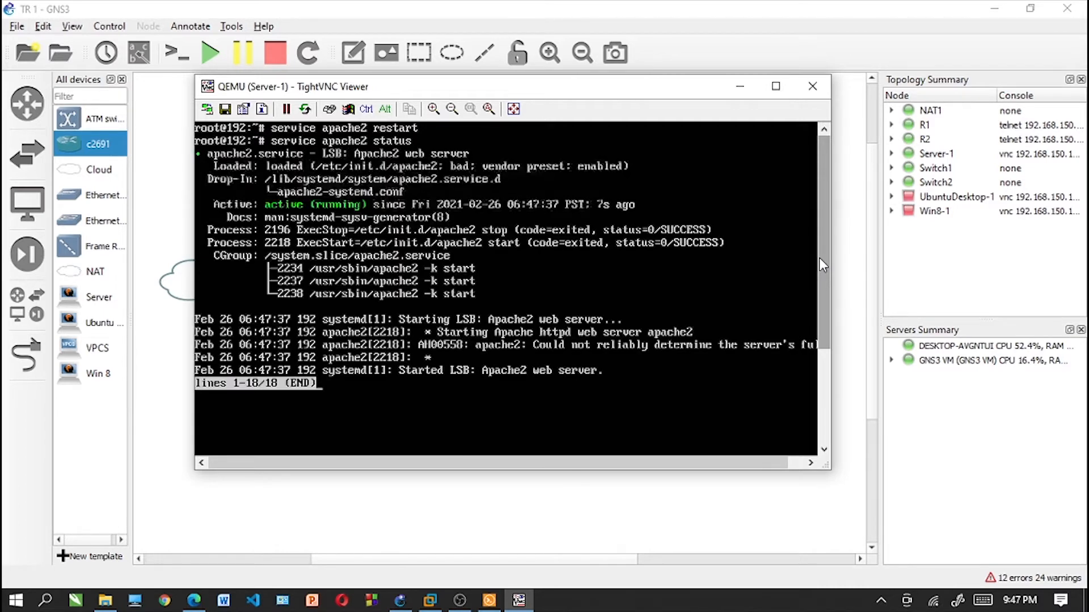
key(ctrl+z)
text(clear)
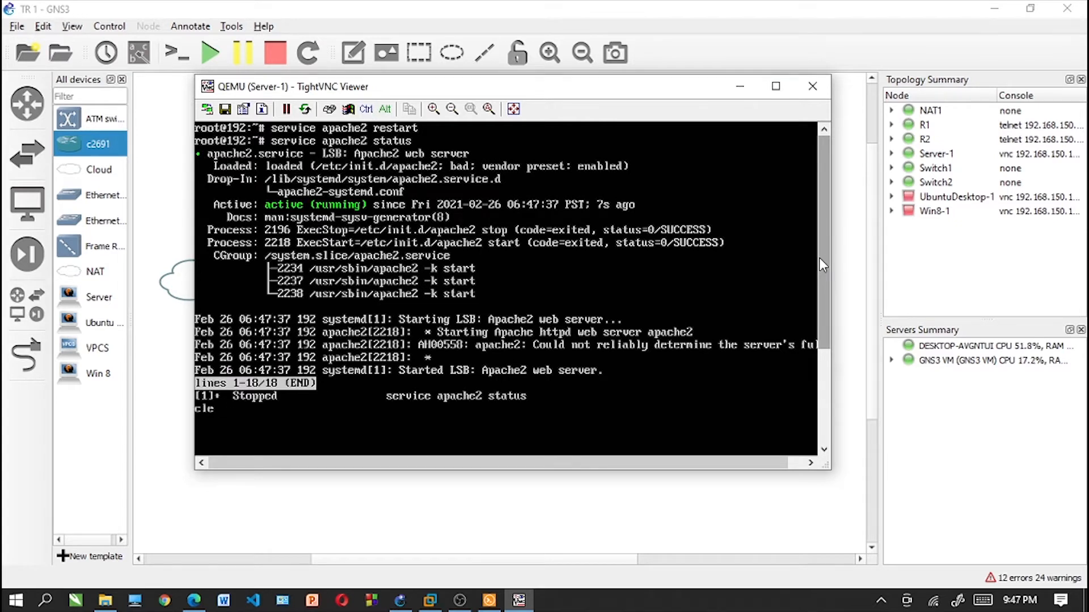
key(Return)
key(Up)
key(Up)
key(Down)
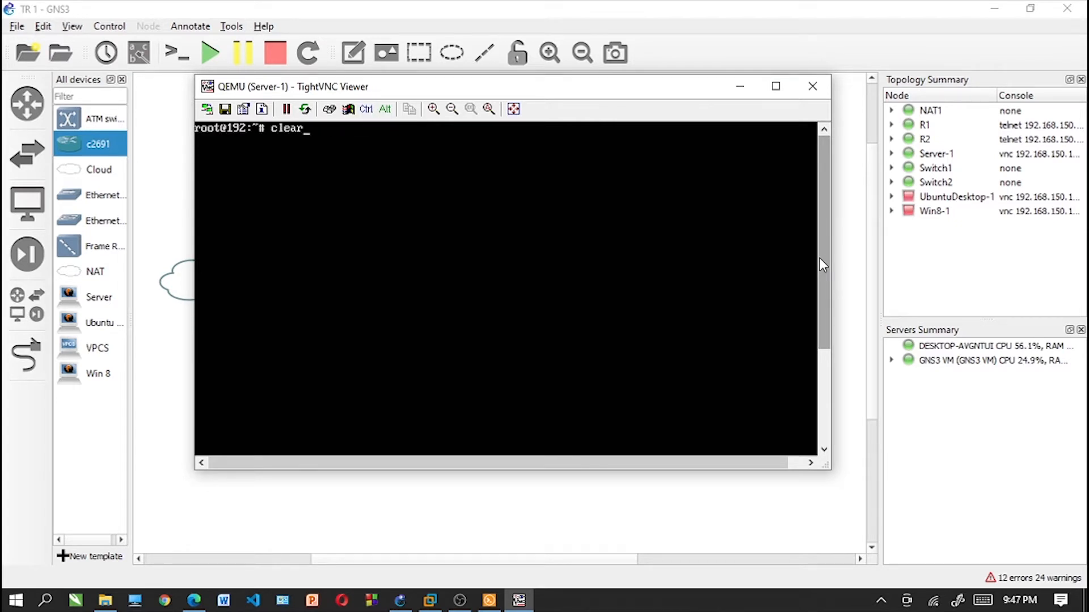
key(Up)
key(Down)
key(BackSpace)
key(BackSpace)
key(BackSpace)
key(BackSpace)
key(BackSpace)
text(serve)
key(BackSpace)
key(BackSpace)
key(BackSpace)
key(BackSpace)
key(BackSpace)
text(clear)
key(Return)
text(router)
key(BackSpace)
key(BackSpace)
key(BackSpace)
key(BackSpace)
key(BackSpace)
- Move Server-1's console window slightly down and list its network interfaces with ifconfig
drag(673, 88, 675, 115)
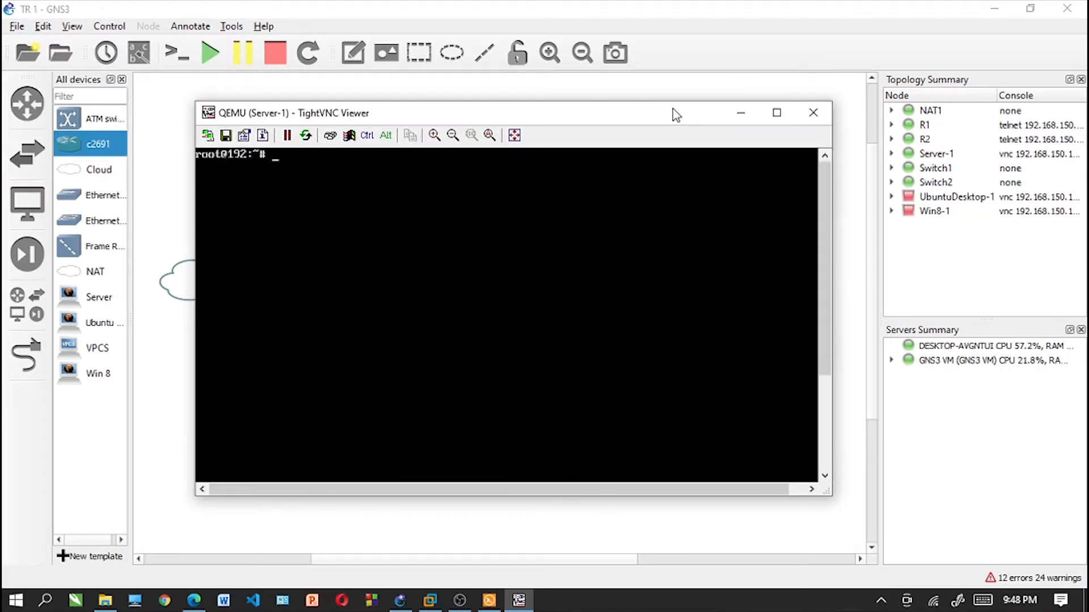
text(ifconfig)
key(Return)
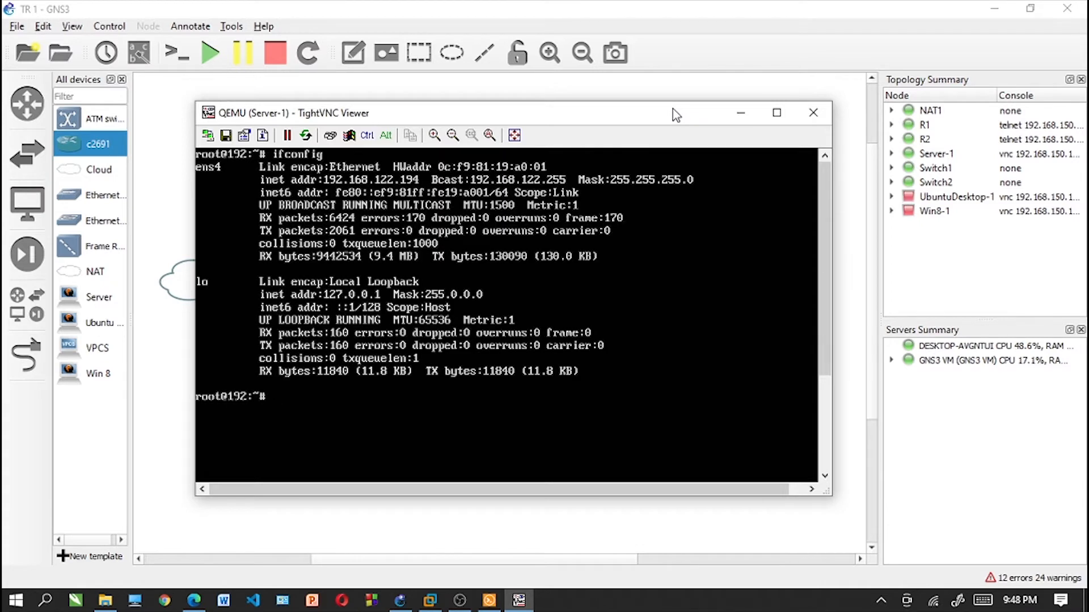
- Open /etc/network/interfaces in nano on Server-1 by recalling the earlier command
text(clear)
key(Up)
key(Down)
key(Up)
key(Down)
key(Up)
key(Down)
key(Up)
key(Up)
key(Up)
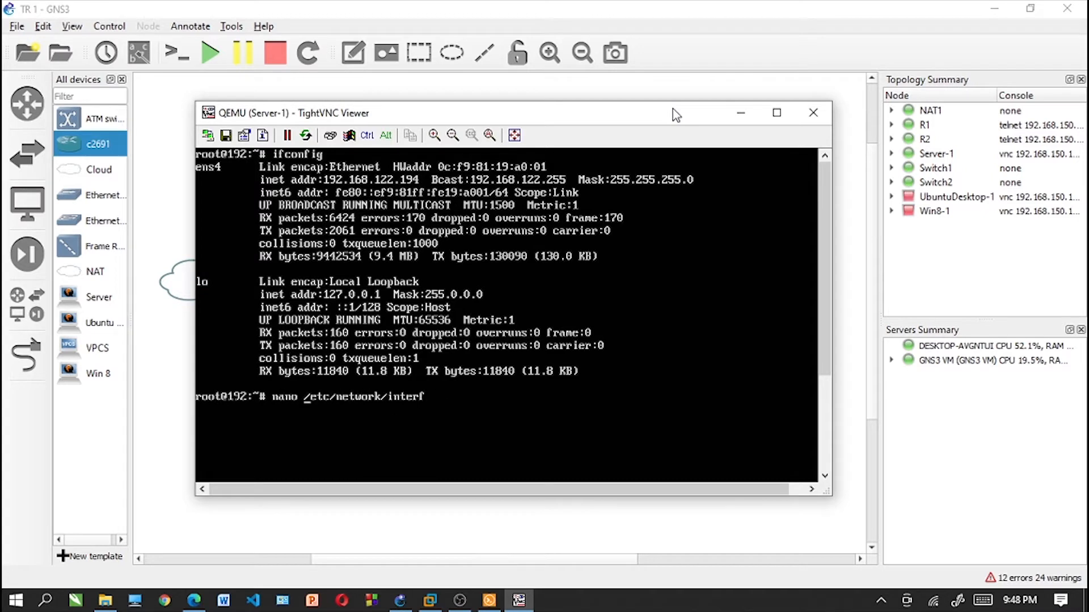
key(Return)
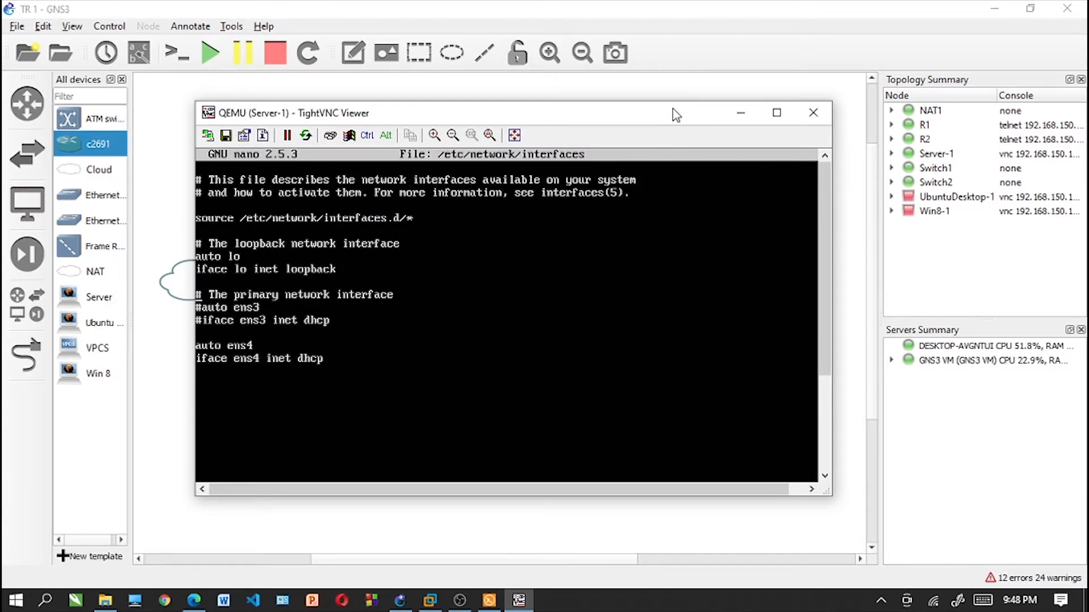
- Uncomment the auto ens3 and iface ens3 inet dhcp lines in the interfaces file
key(Down)
key(Delete)
text(#)
key(BackSpace)
key(Up)
key(Delete)
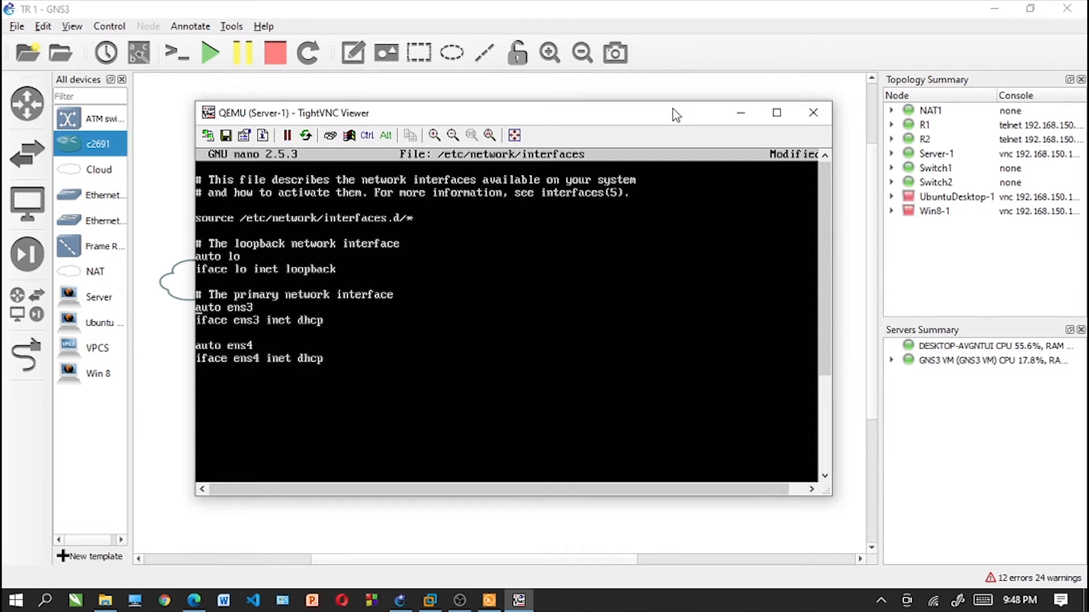
- Comment out the auto ens4 and iface ens4 inet dhcp lines with # in the interfaces file
key(Down)
key(Down)
text(#)
key(Left)
key(Down)
text(#)
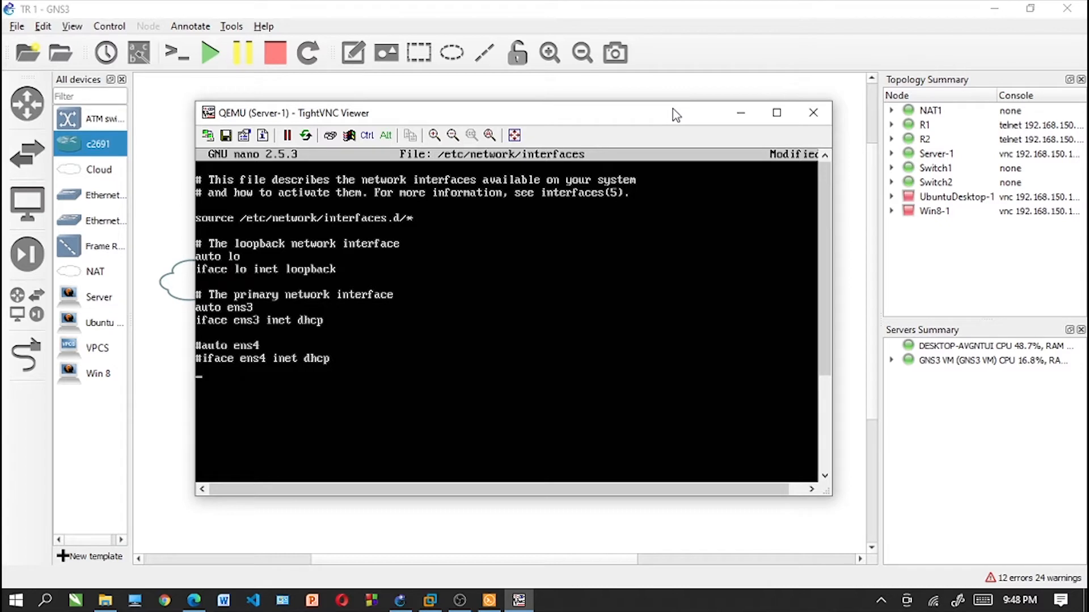
- Save /etc/network/interfaces under the same name, exit nano and clear the terminal screen
key(ctrl)
key(ctrl+x)
key(Return)
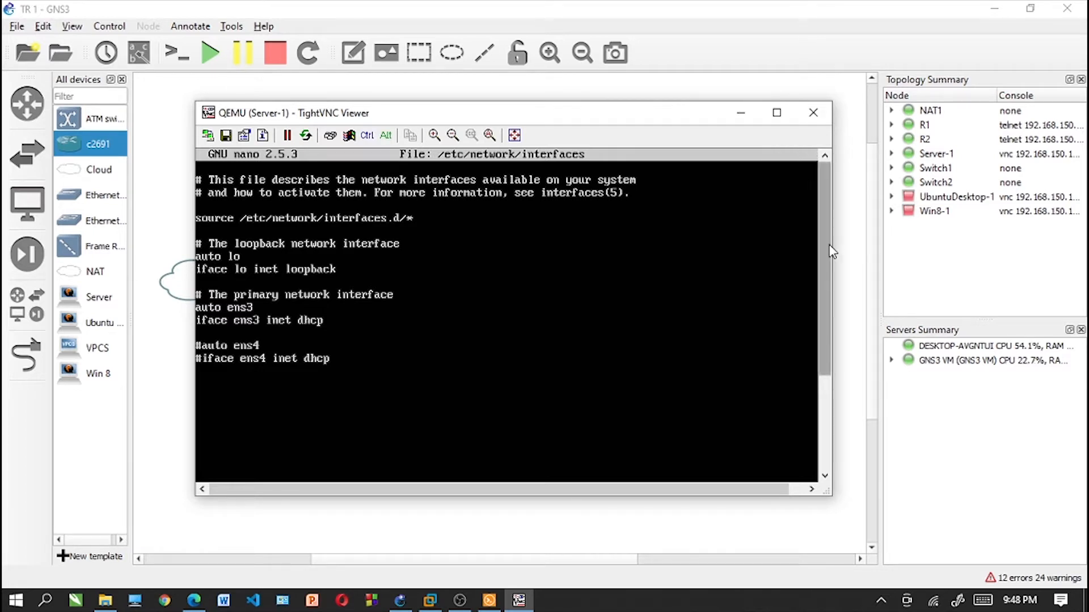
drag(825, 312, 828, 406)
text(clear)
key(Return)
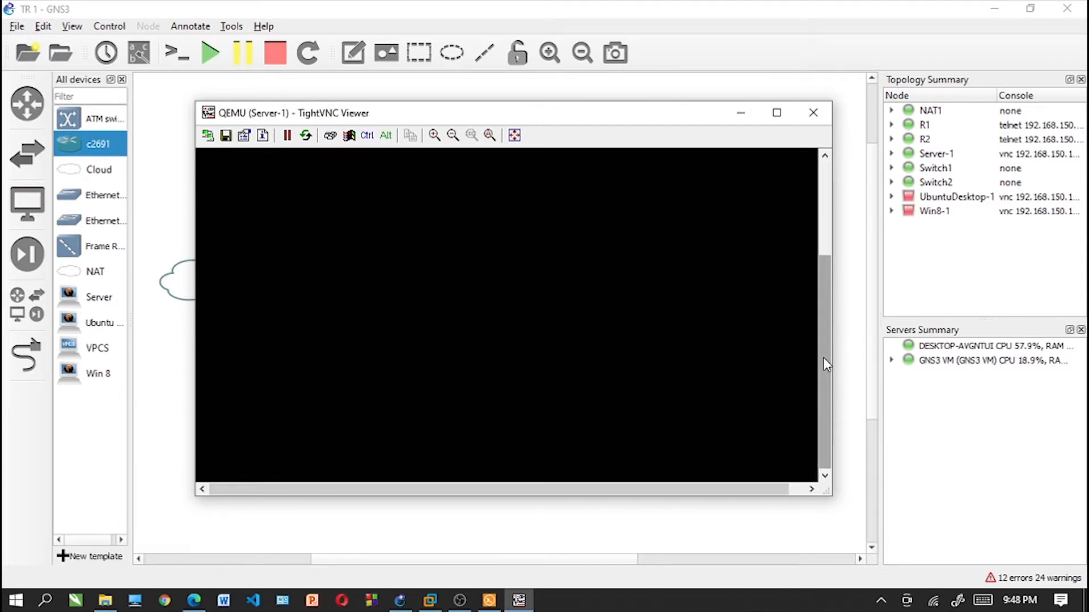
drag(822, 357, 822, 264)
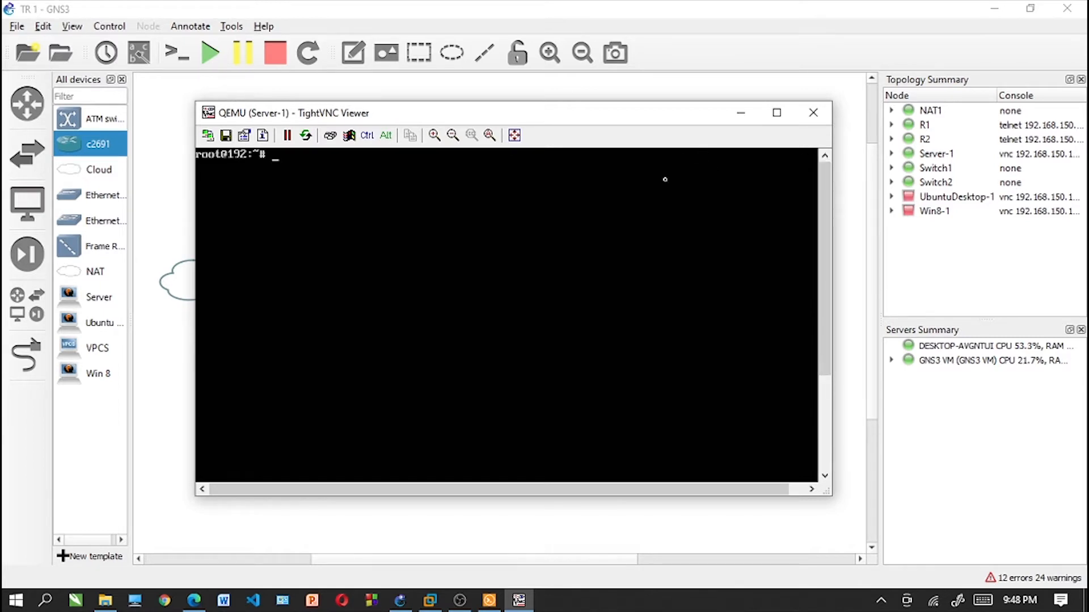
- List Server-1's network interfaces with ifconfig to check the addresses before restarting networking
text(ifconfig)
key(Return)
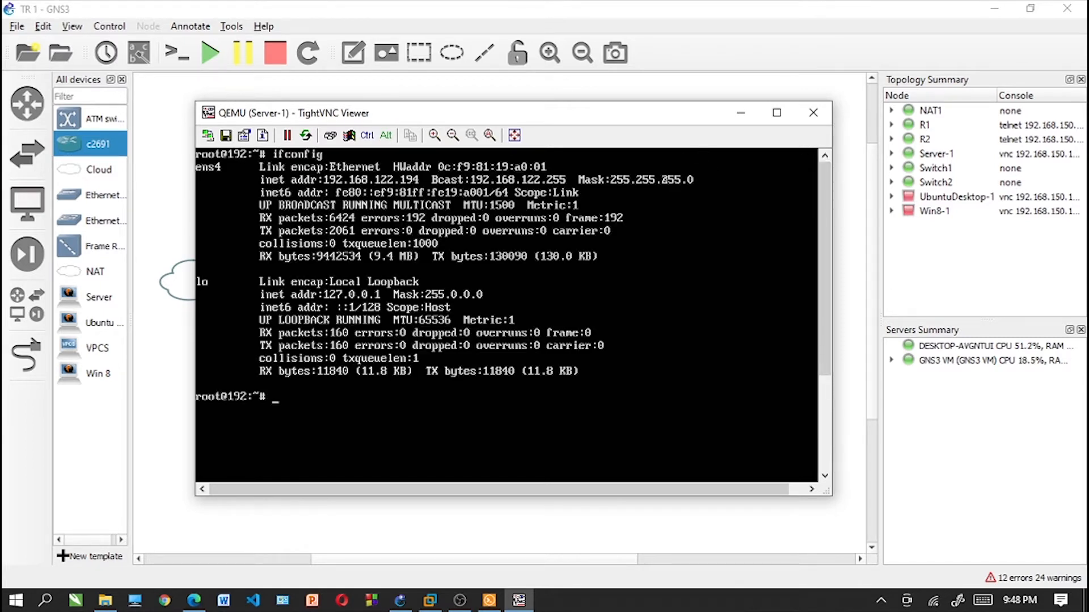
- Restart Server-1's networking by recalling and running service networking restart
key(Up)
key(Up)
key(Up)
key(Up)
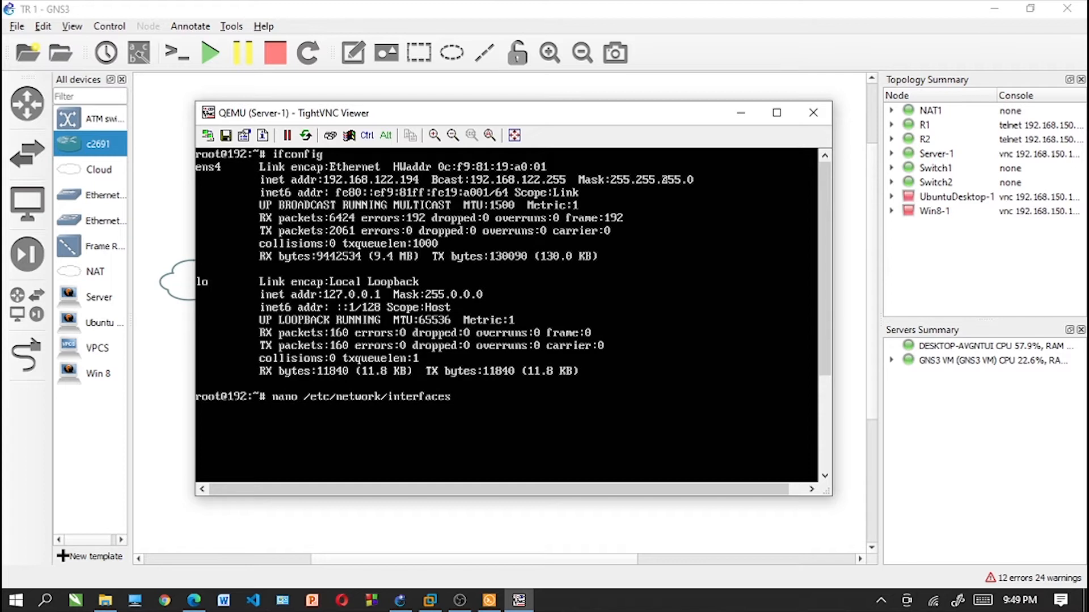
key(Up)
key(Up)
key(Down)
key(Down)
key(Up)
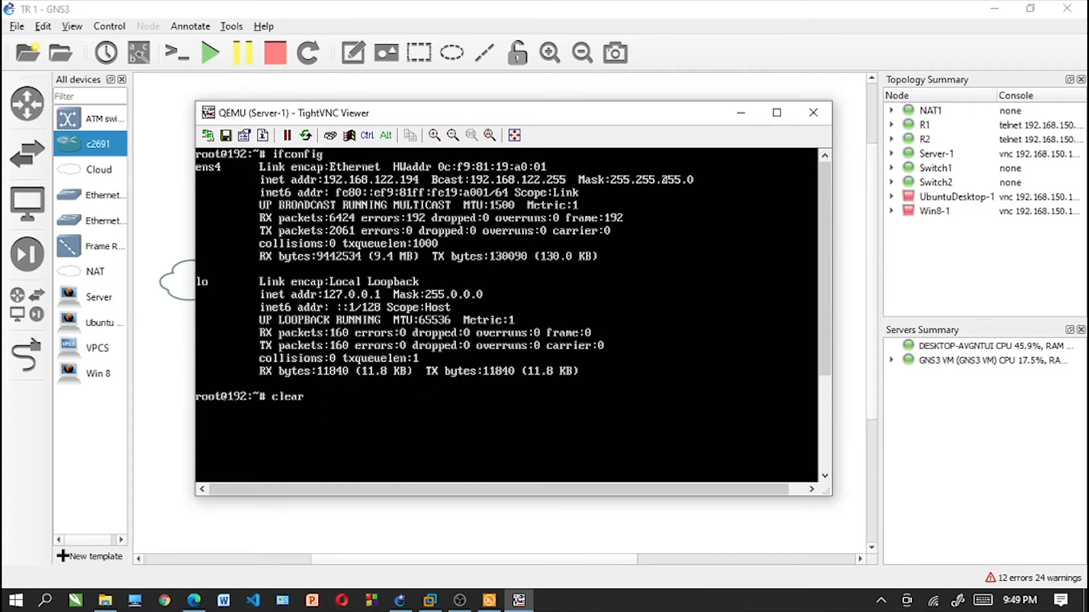
key(Up)
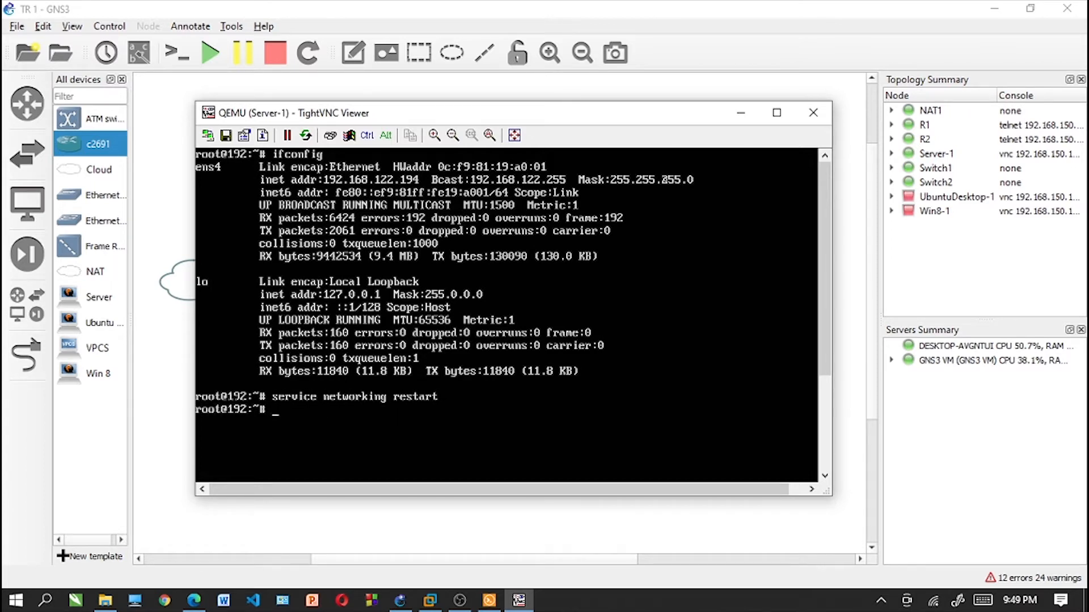
- Run ifconfig again to check the ens3 interface's address after the networking restart
text(ifconfig)
key(Return)
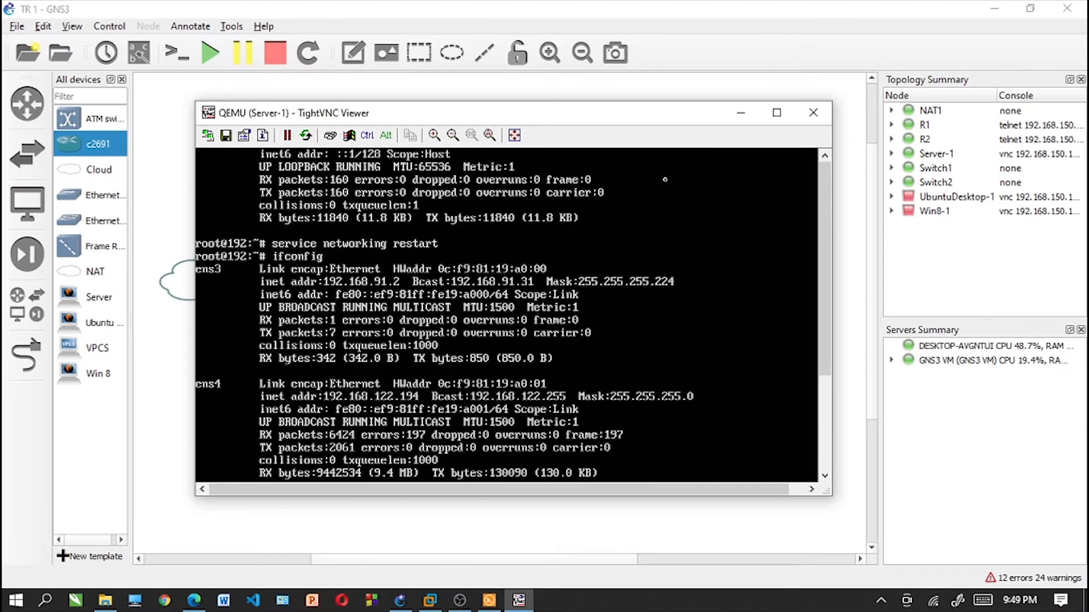
key(Return)
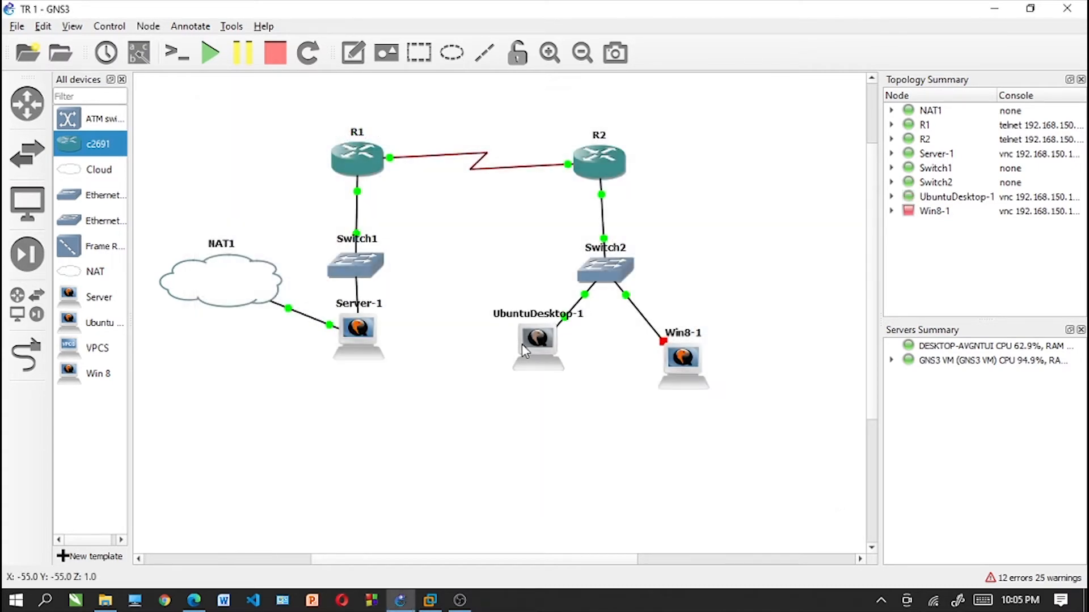
- Open the console of the UbuntuDesktop-1 node in the topology
right_click(517, 349)
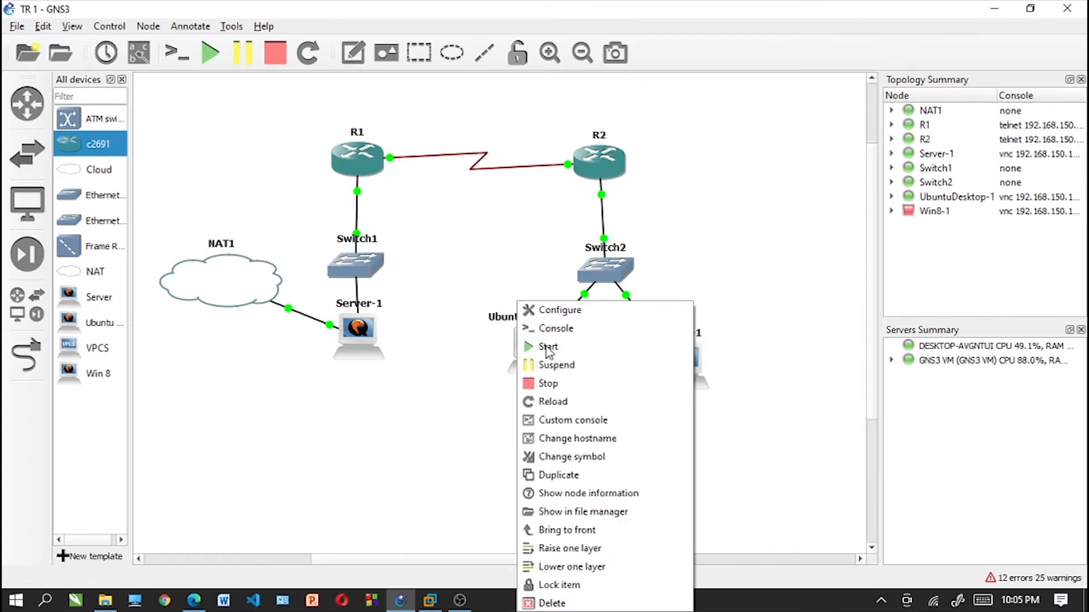
click(555, 329)
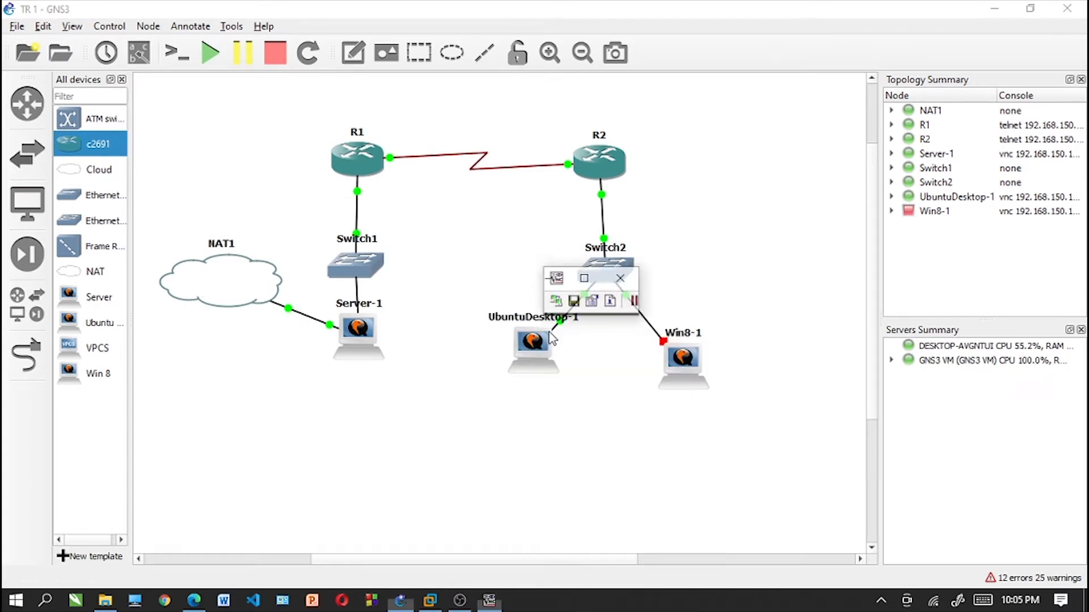
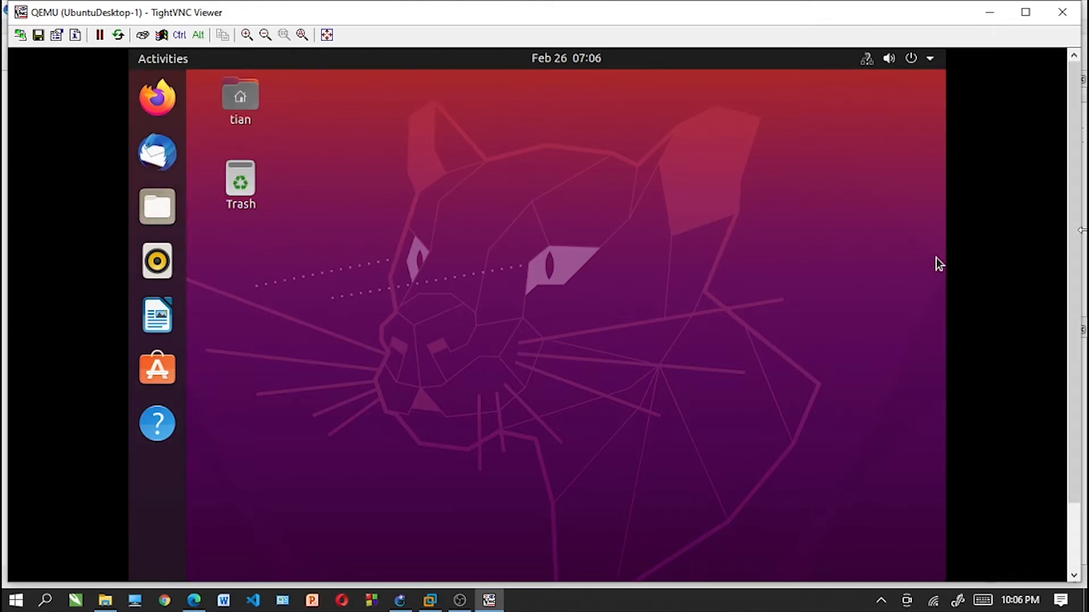
- Search UbuntuDesktop-1's applications for "termi" and open the Terminal
scroll(1076, 235, down, 2)
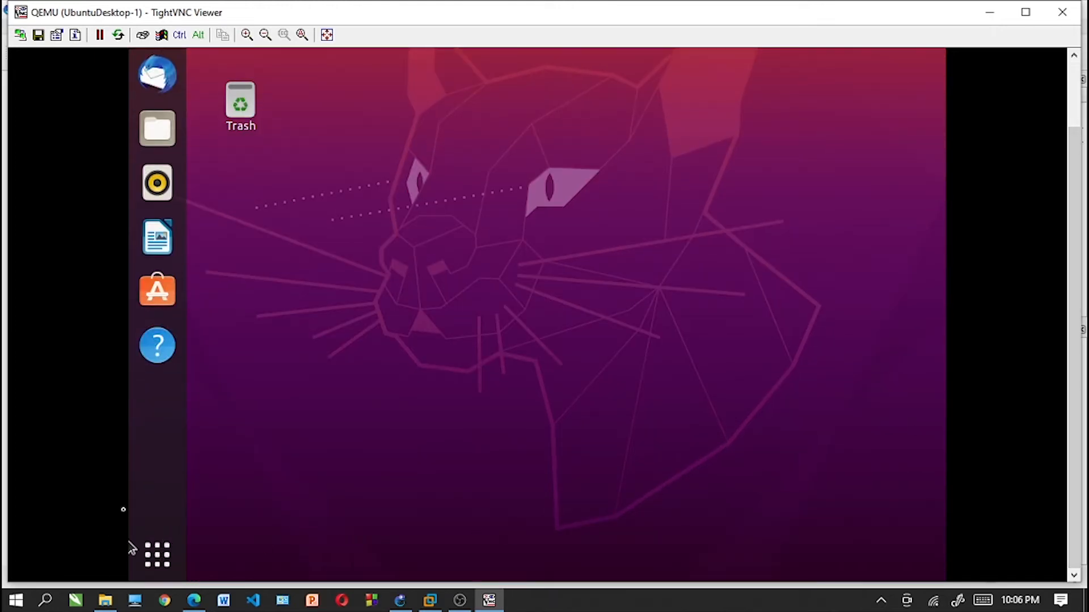
click(171, 569)
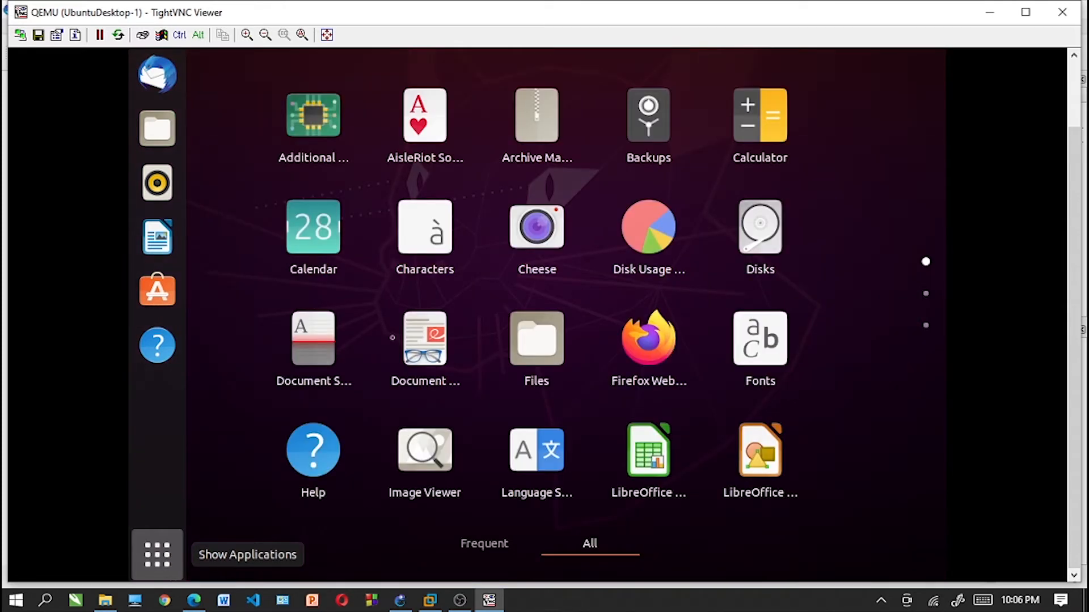
drag(1074, 161, 1074, 89)
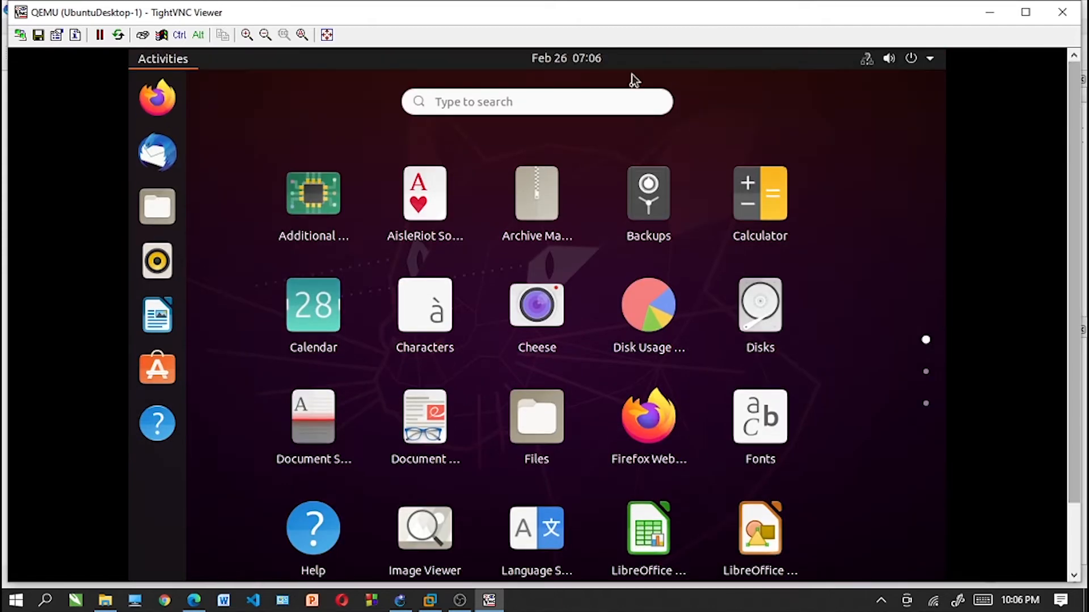
click(612, 99)
text(ter)
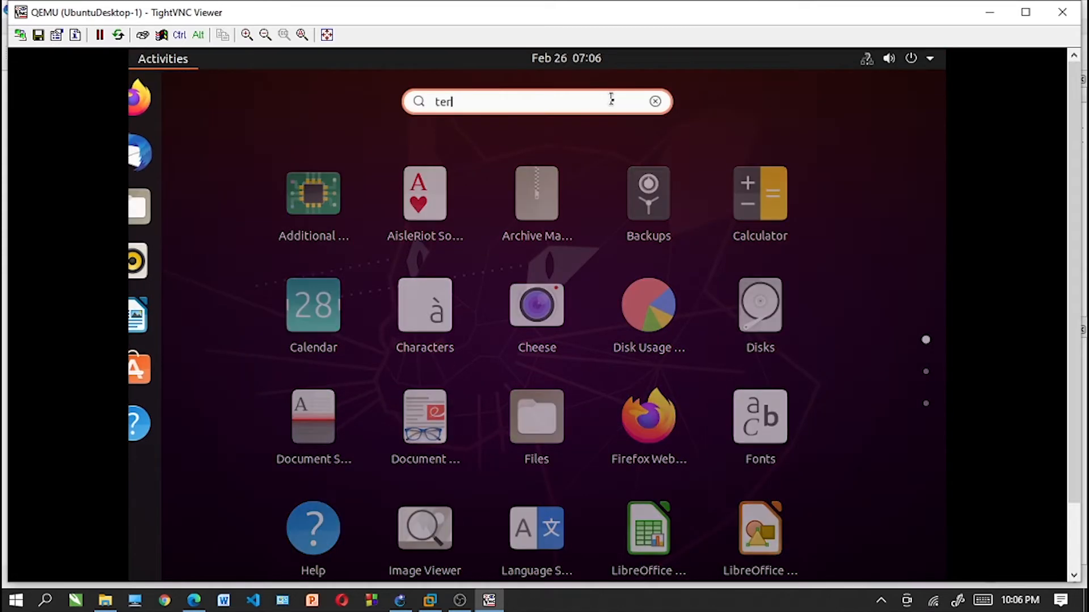
text(mi)
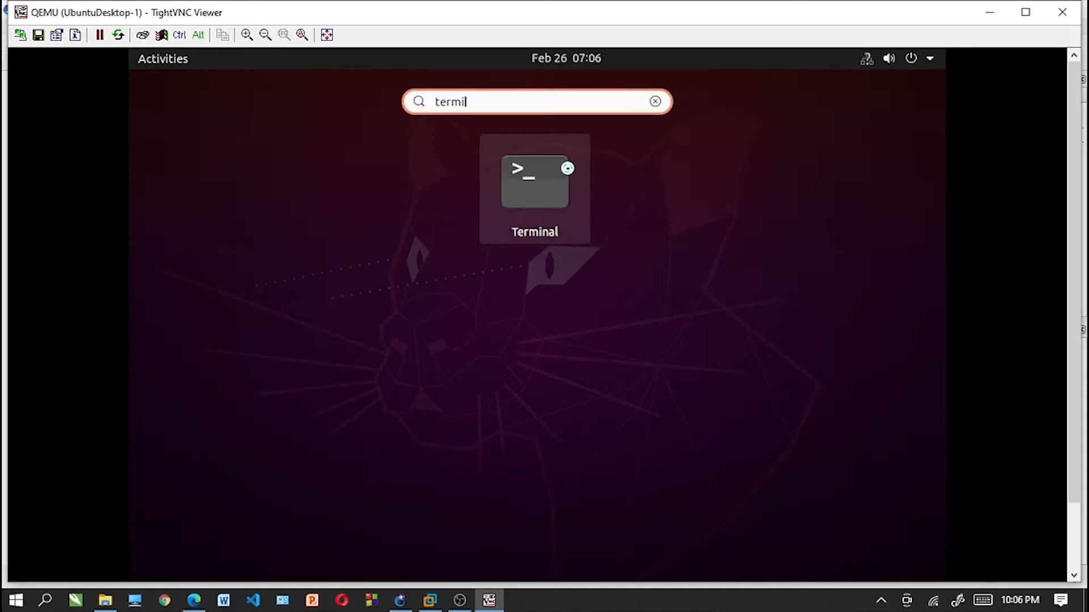
click(567, 168)
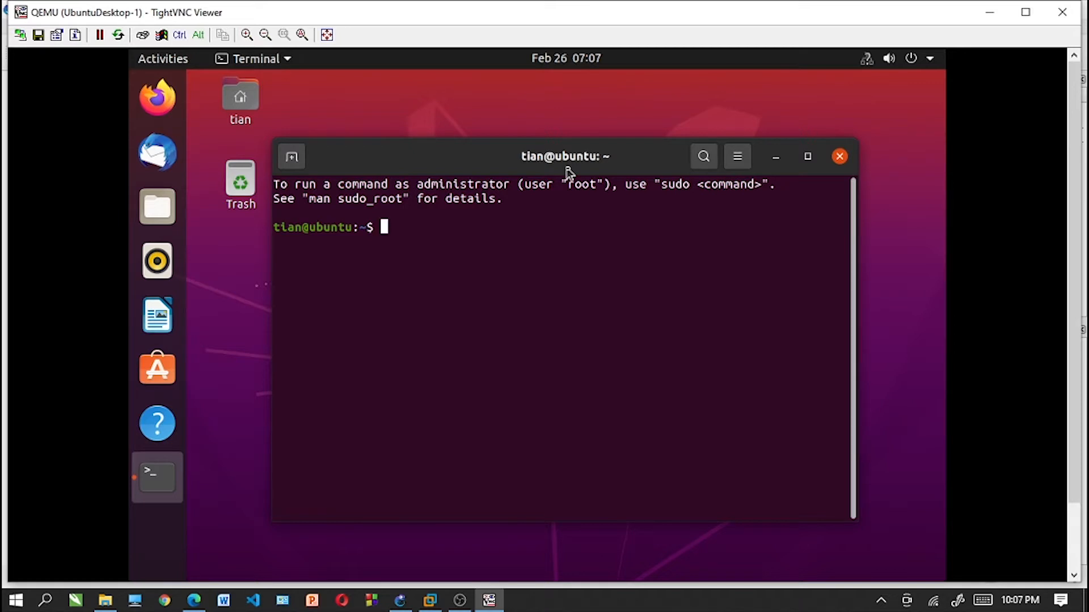
- Ping Server-1 at 192.168.91.2 from the UbuntuDesktop-1 terminal and stop the ping after several replies
text(ping 192)
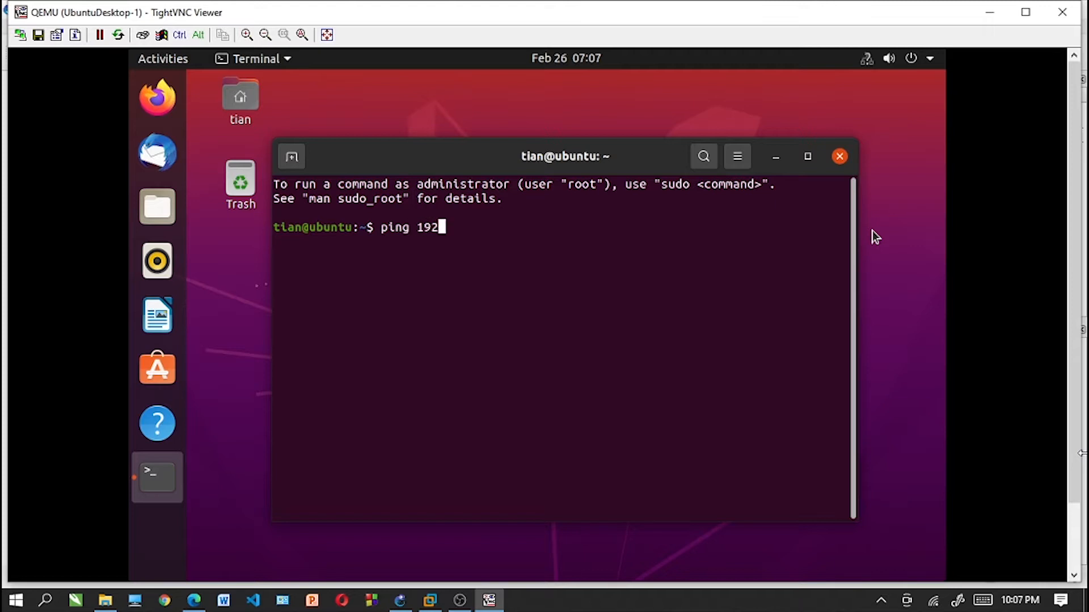
text(.168.91.2)
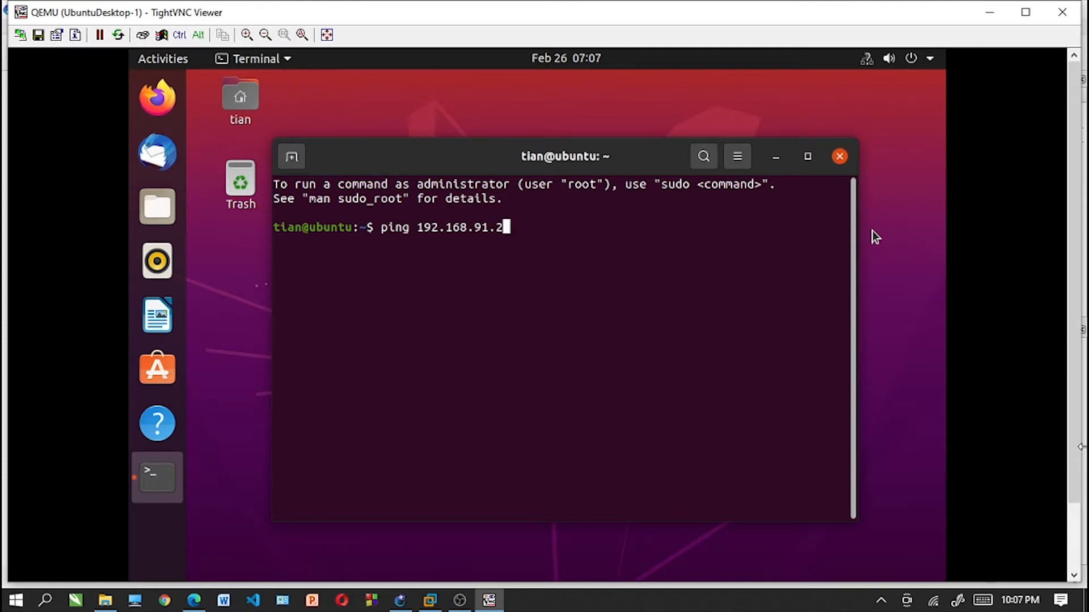
key(Return)
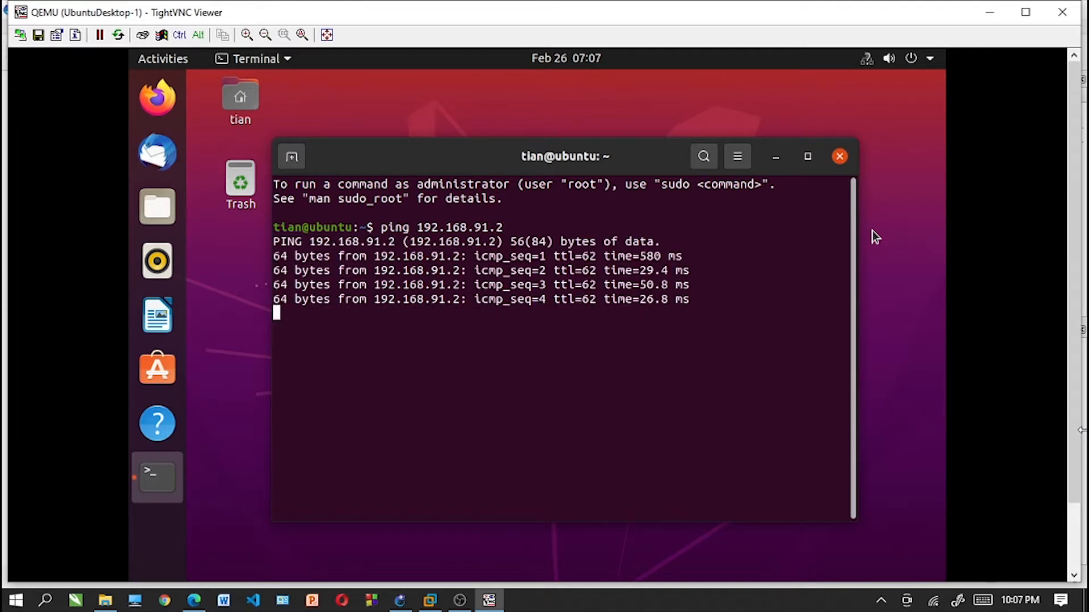
key(ctrl+z)
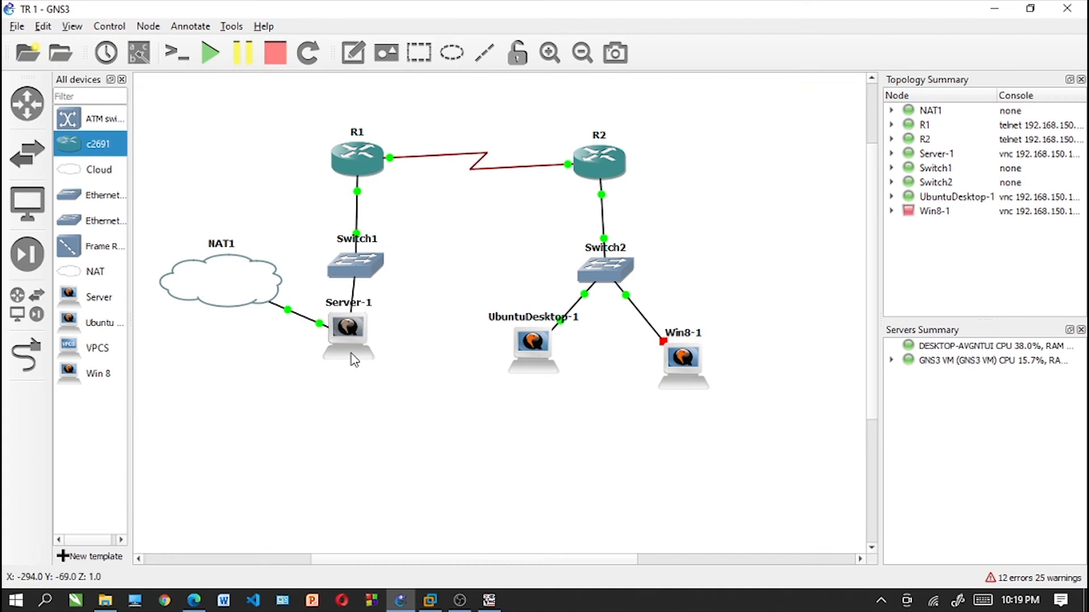
- Open the console of the Server-1 node and list its network interfaces with ifconfig
right_click(354, 361)
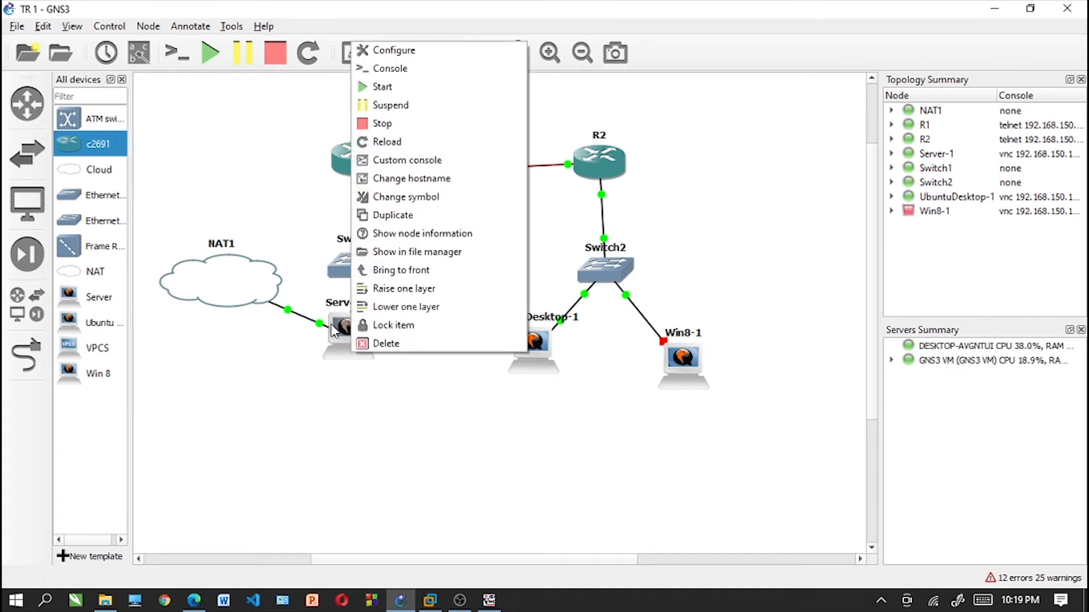
click(389, 76)
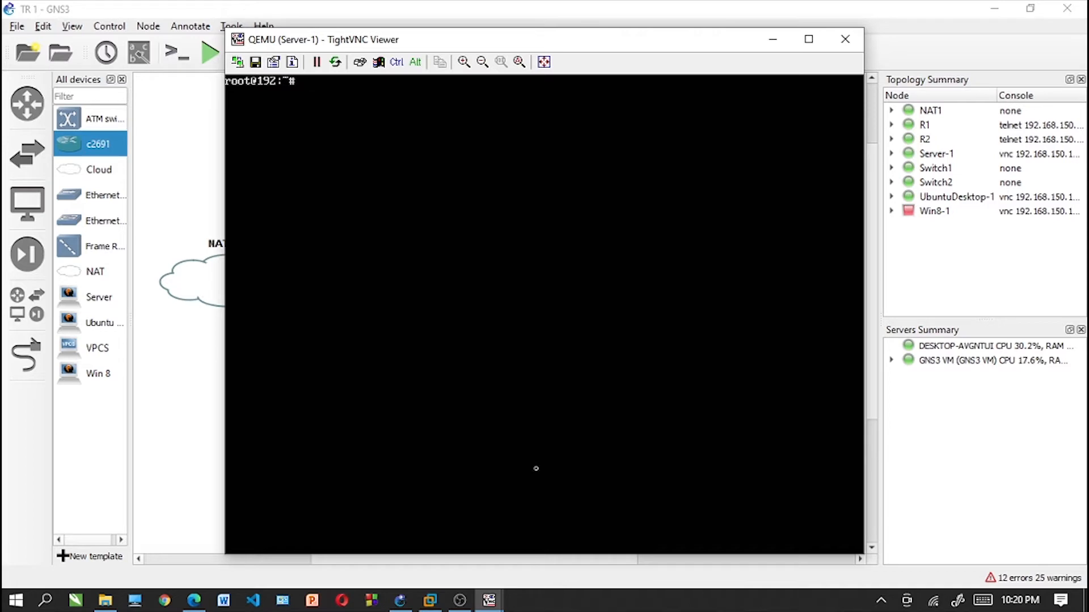
text(ifconfig)
key(Return)
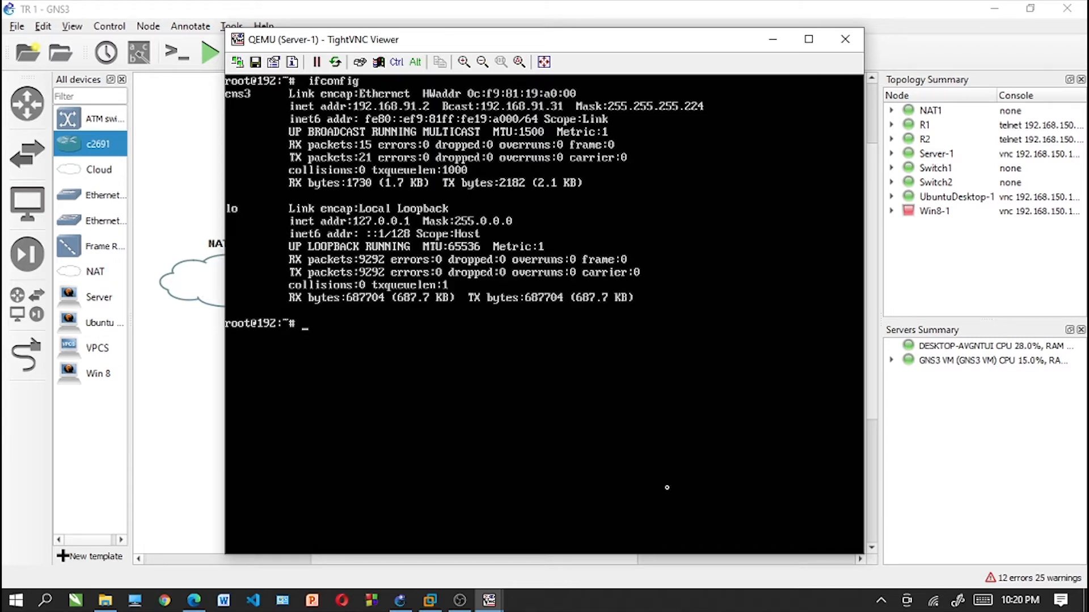
- Recall the earlier service apache2 restart command on Server-1 and run it
key(Up)
key(Up)
key(Up)
key(Down)
key(Up)
key(Up)
key(Up)
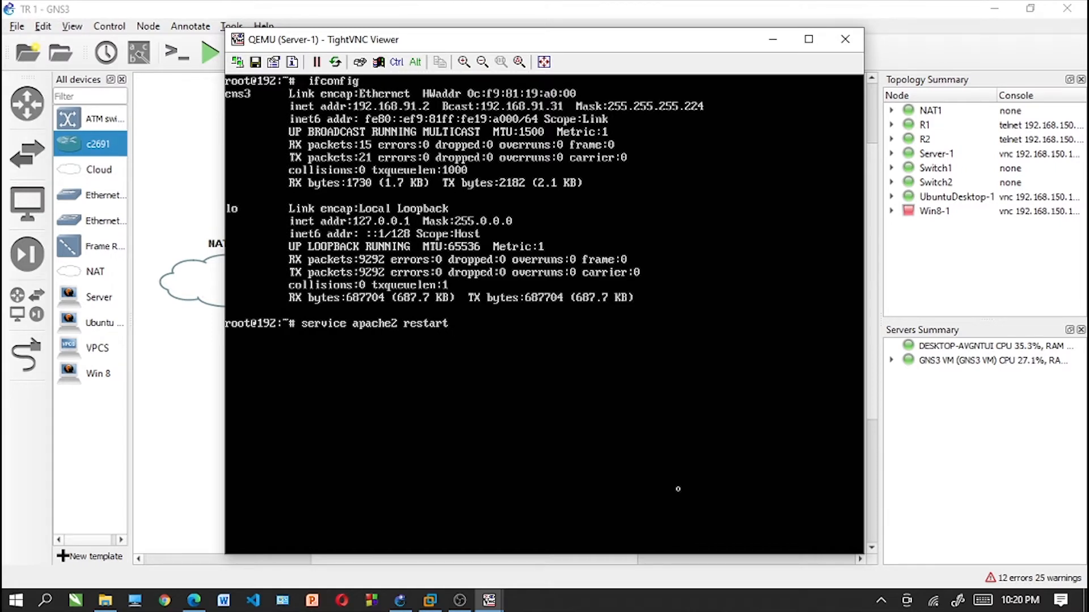
key(Return)
- Check the state of Server-1's web server with service apache2 status
key(Up)
key(BackSpace)
key(BackSpace)
key(BackSpace)
key(BackSpace)
key(BackSpace)
key(BackSpace)
key(BackSpace)
text(sta)
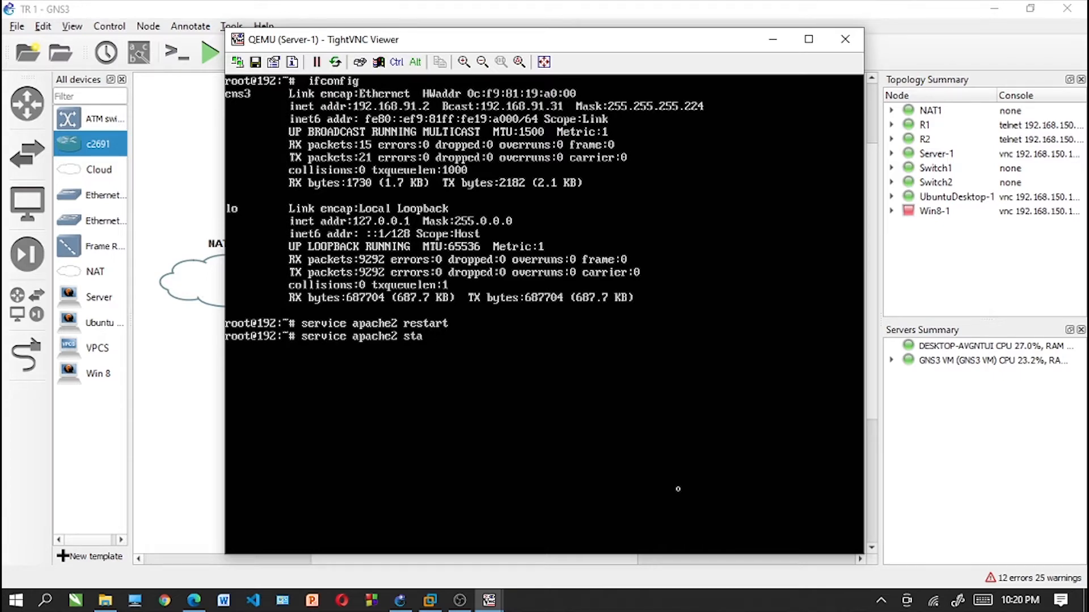
text(tus)
key(Return)
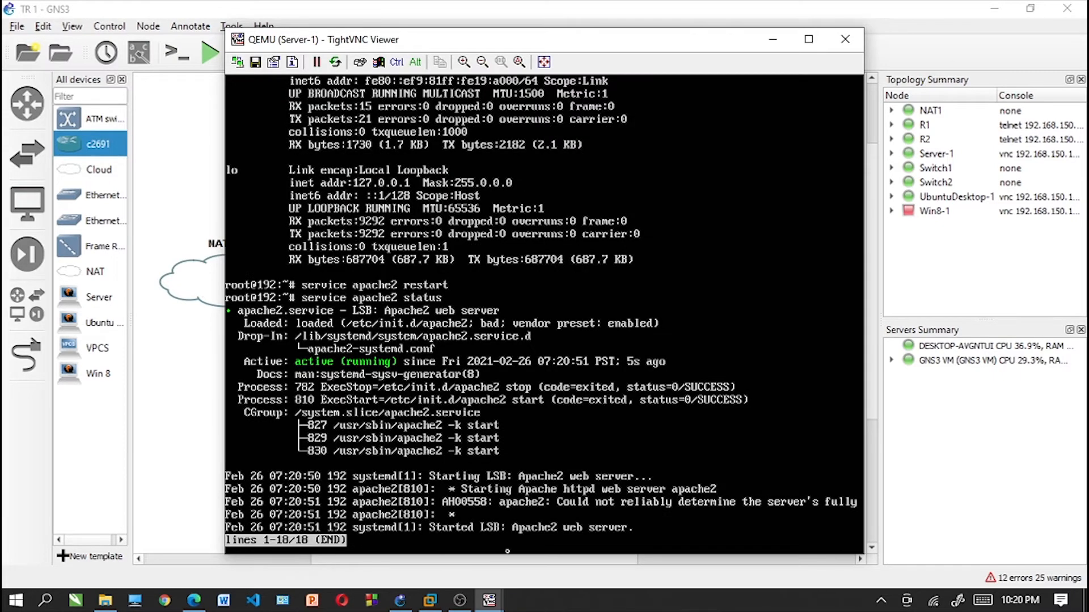
- Switch to the UbuntuDesktop-1 console and load 192.168.91.2 in Firefox to view Server-1's web page
click(488, 601)
click(437, 498)
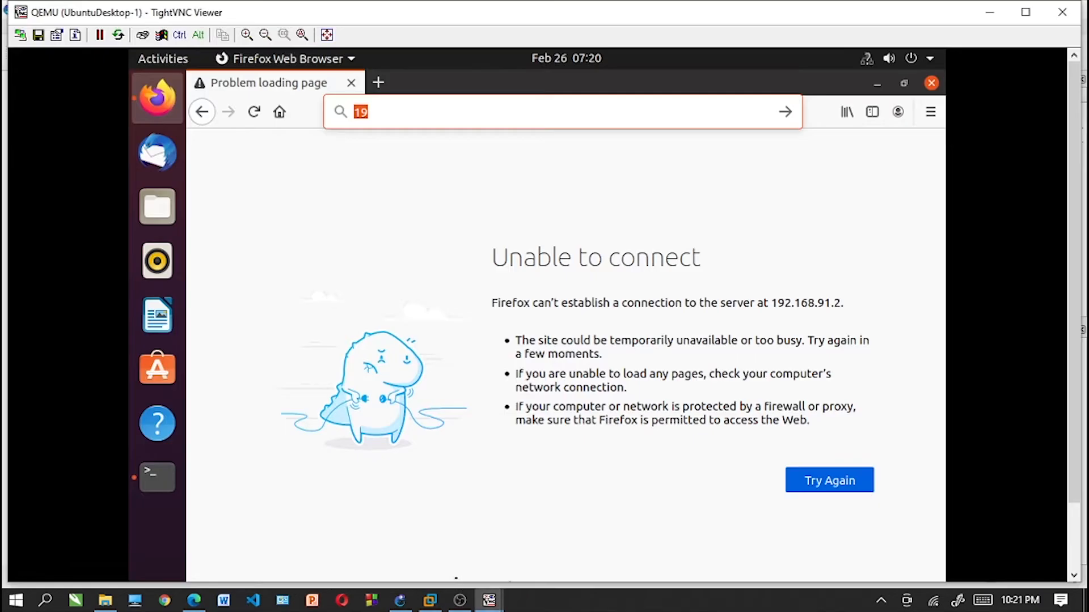
click(429, 126)
text(2)
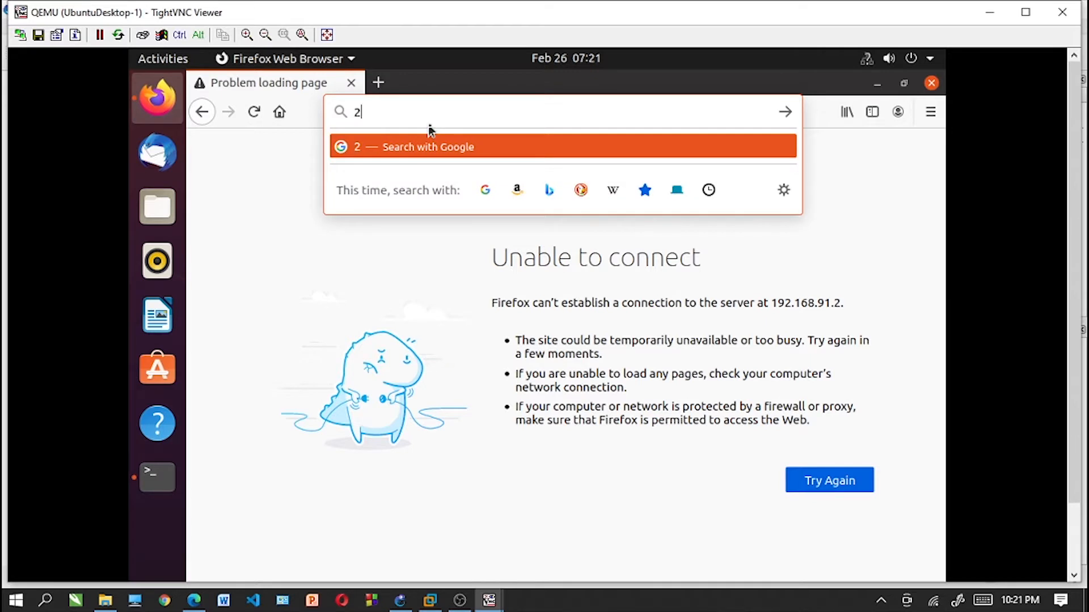
key(BackSpace)
text(192.168)
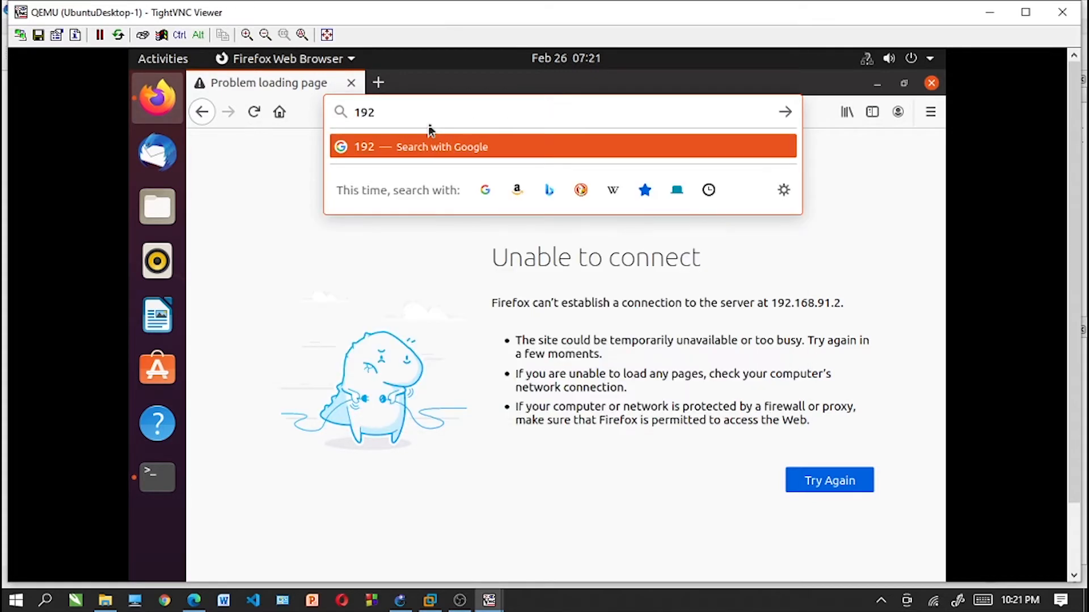
text(.9)
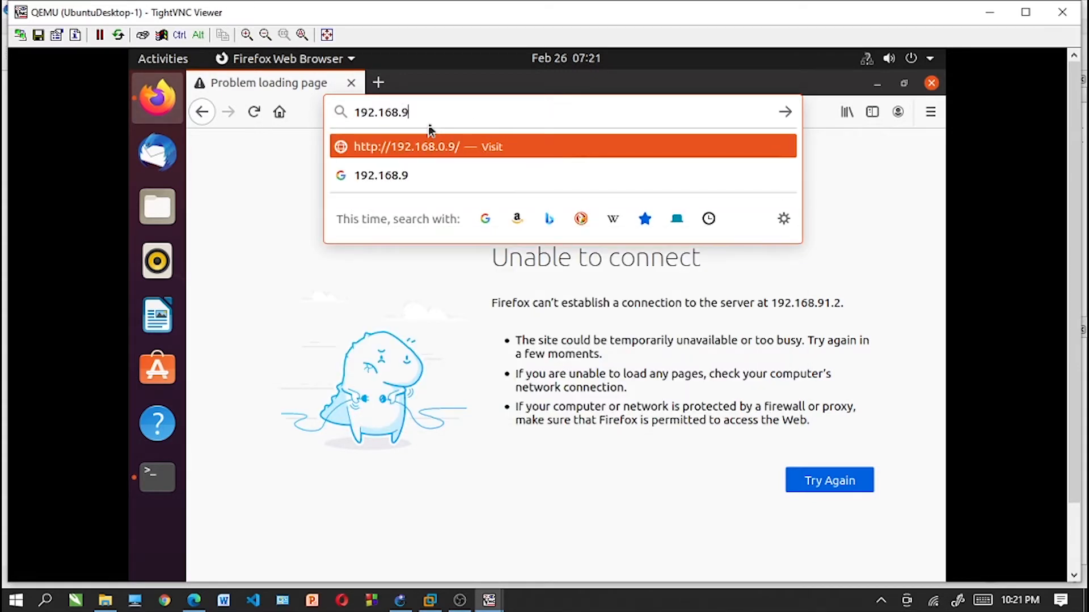
text(1.2)
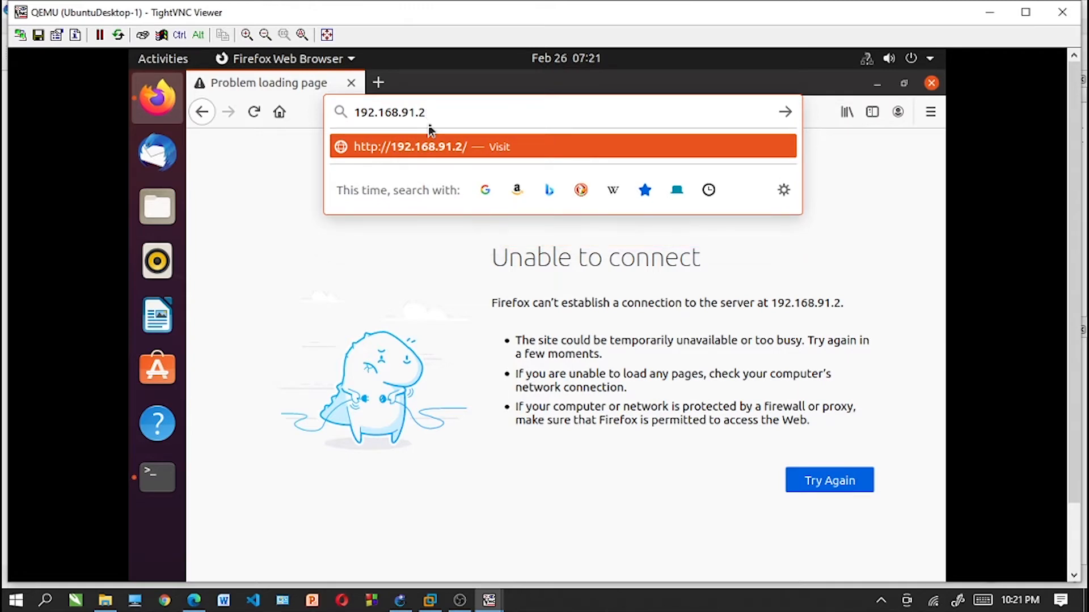
key(Return)
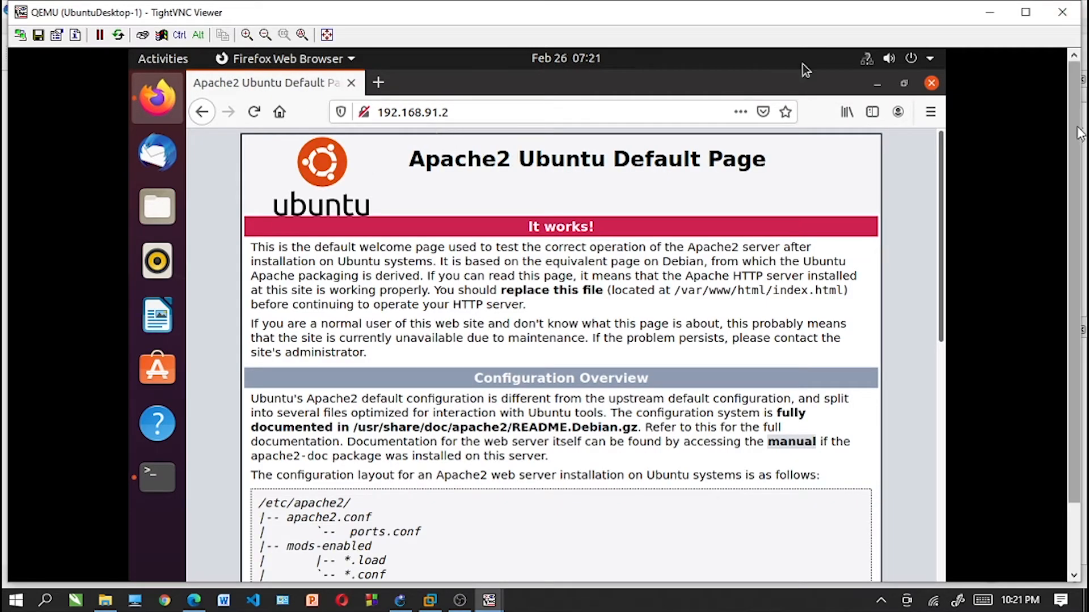
drag(1077, 128, 1077, 258)
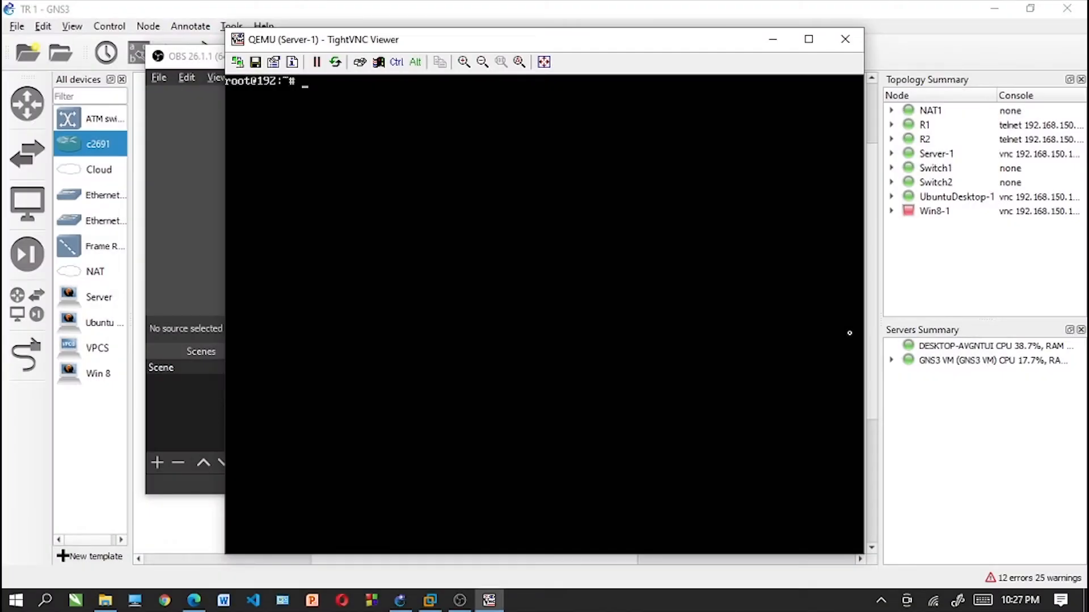
- Change to the /var/www/html directory on Server-1 and list its files
text(cd /var/www/html)
key(Return)
text(ls)
key(Return)
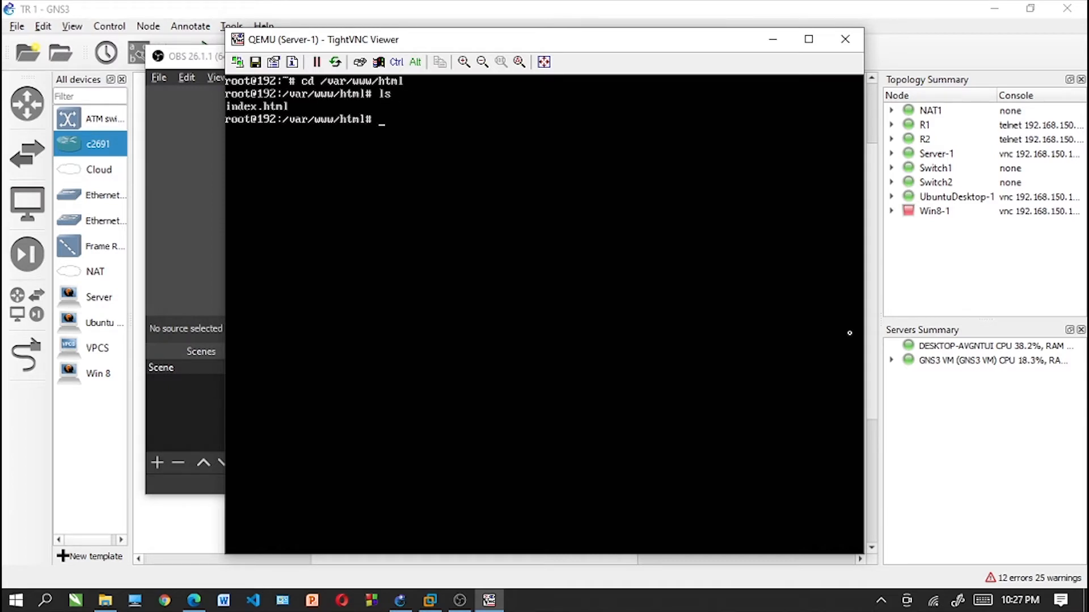
- Rename the default index.html in /var/www/html to 1 with the mv command
text(mv index.html)
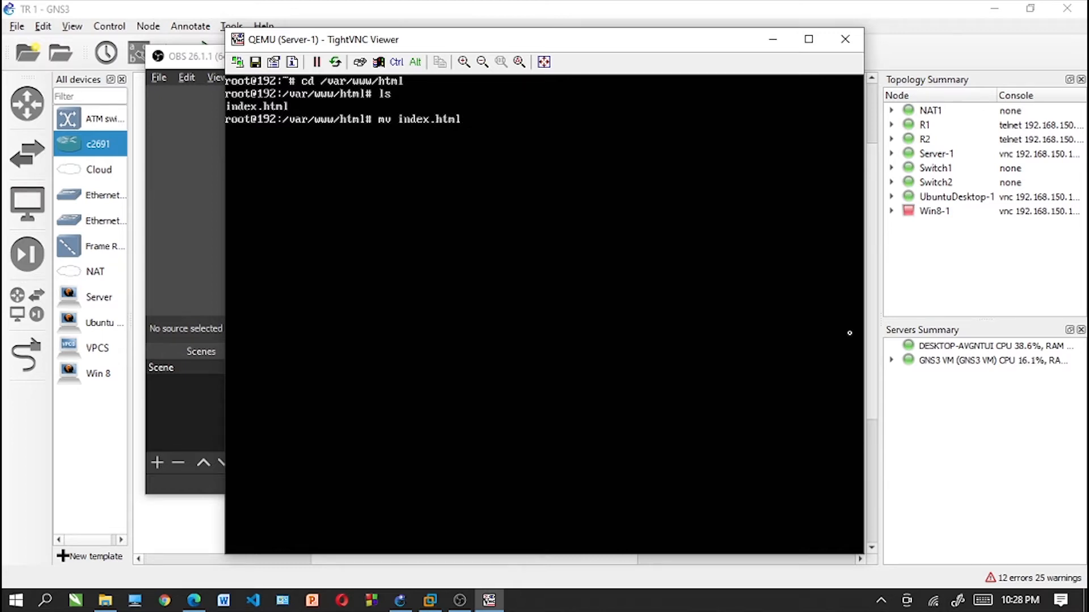
text( 1)
key(Return)
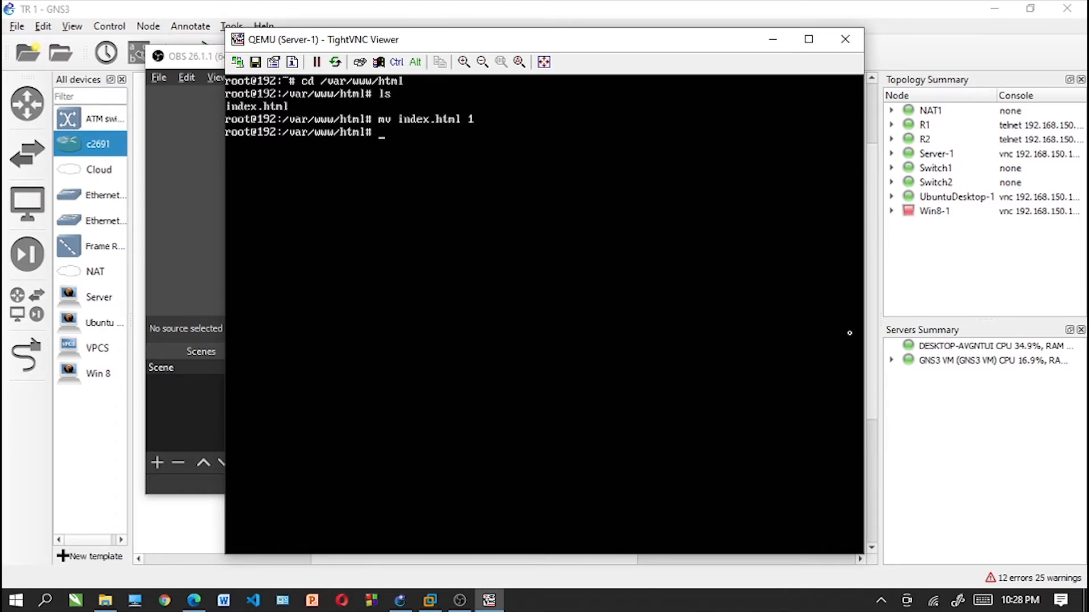
- Create a new index.html in nano with a NAMA line for the student's name, a <br> tag and a NIM line for the student number
text(nano index.html)
key(Return)
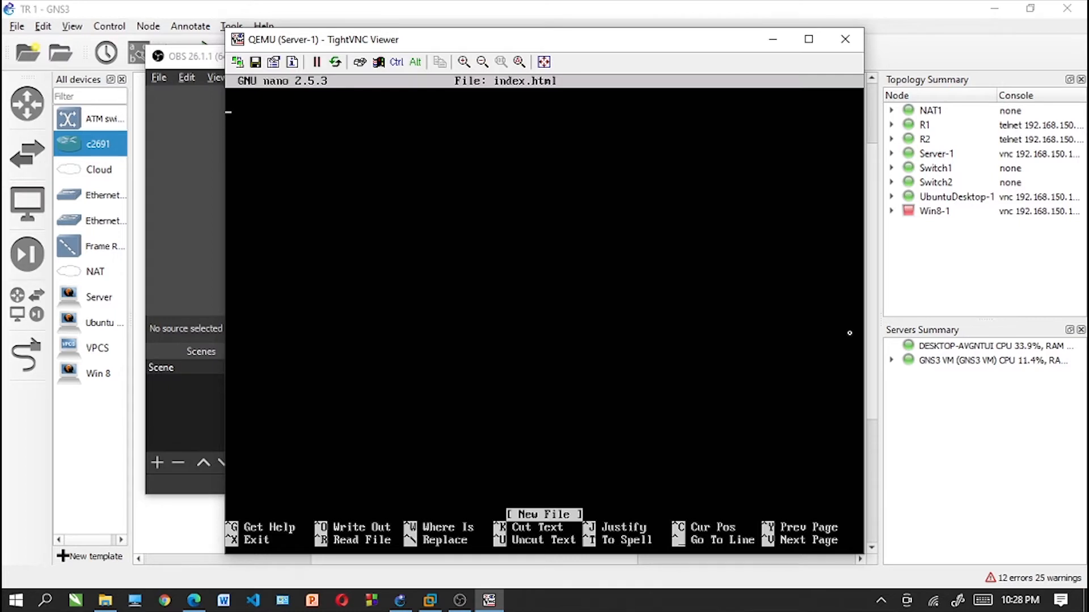
text(NAMA)
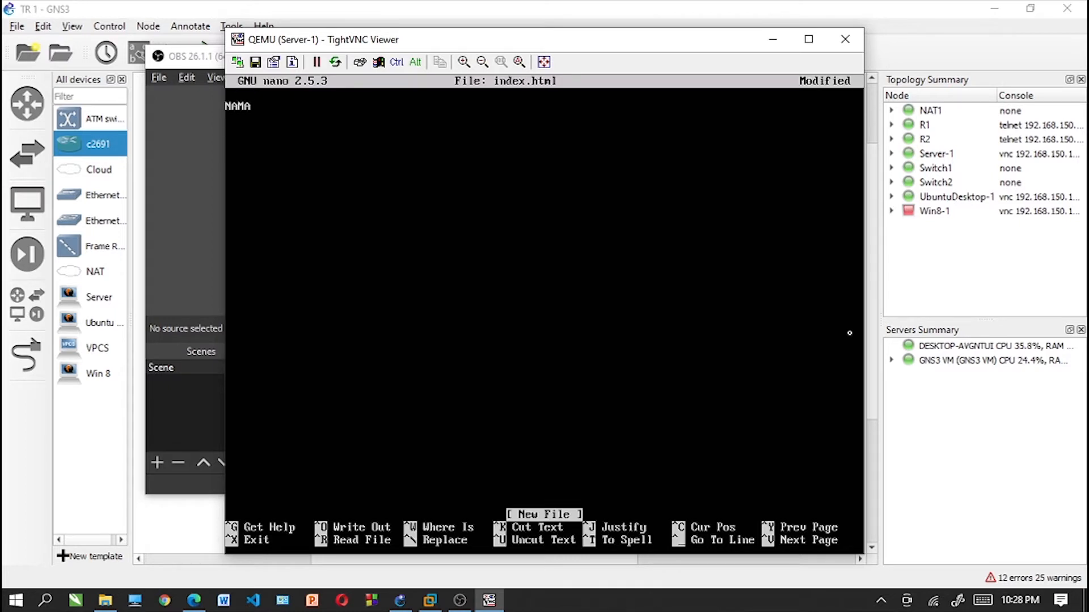
text( : Tian Baskoro )
text(<br)
text(> )
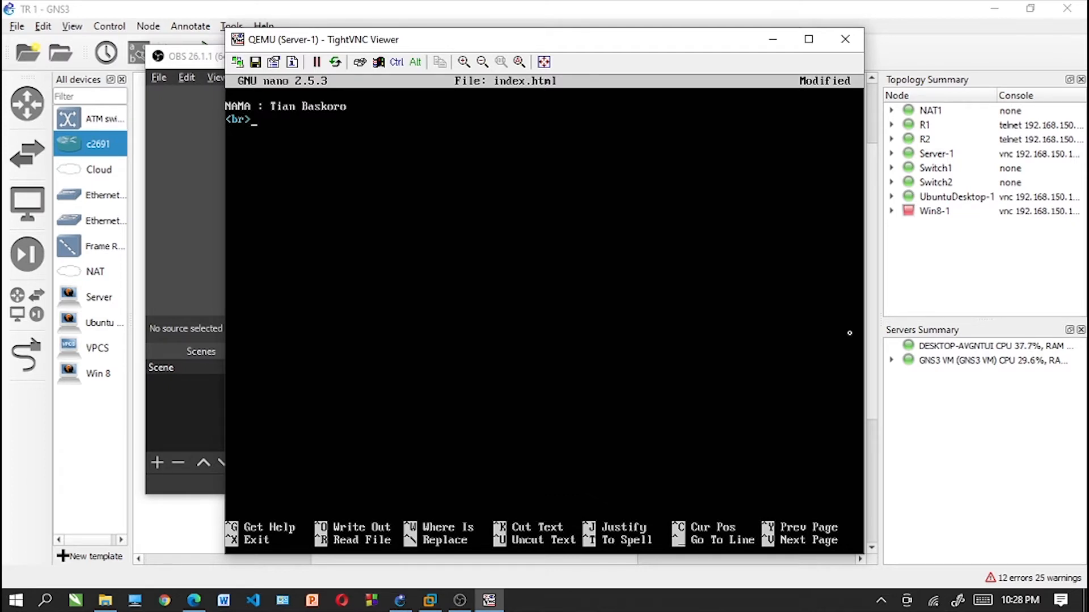
text(NIM)
key(Tab)
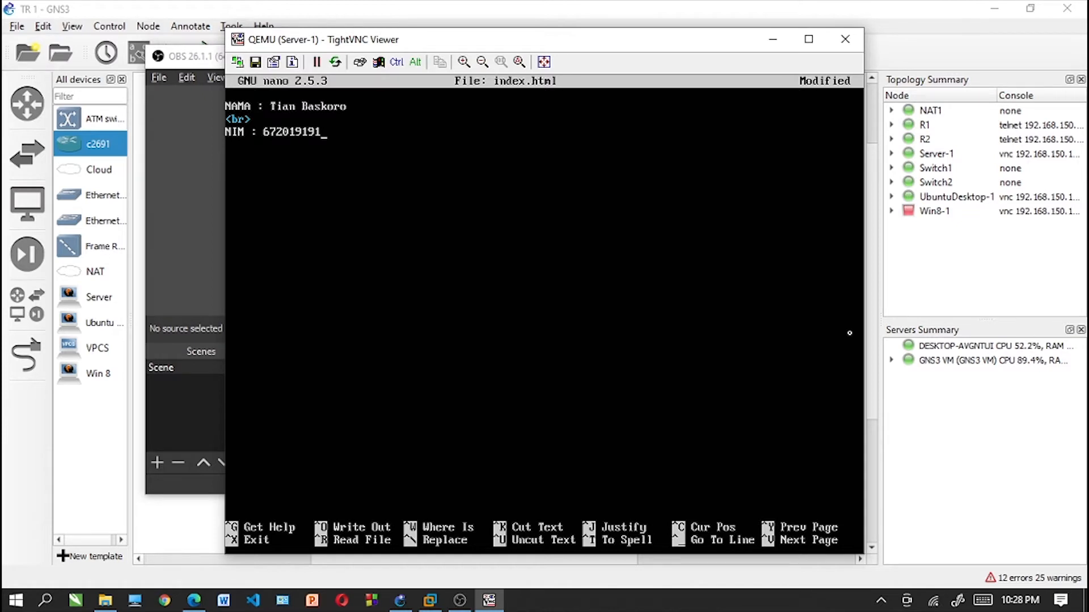
- Save the new page as index.html, exit nano and clear the Server-1 terminal
key(ctrl+x)
key(y)
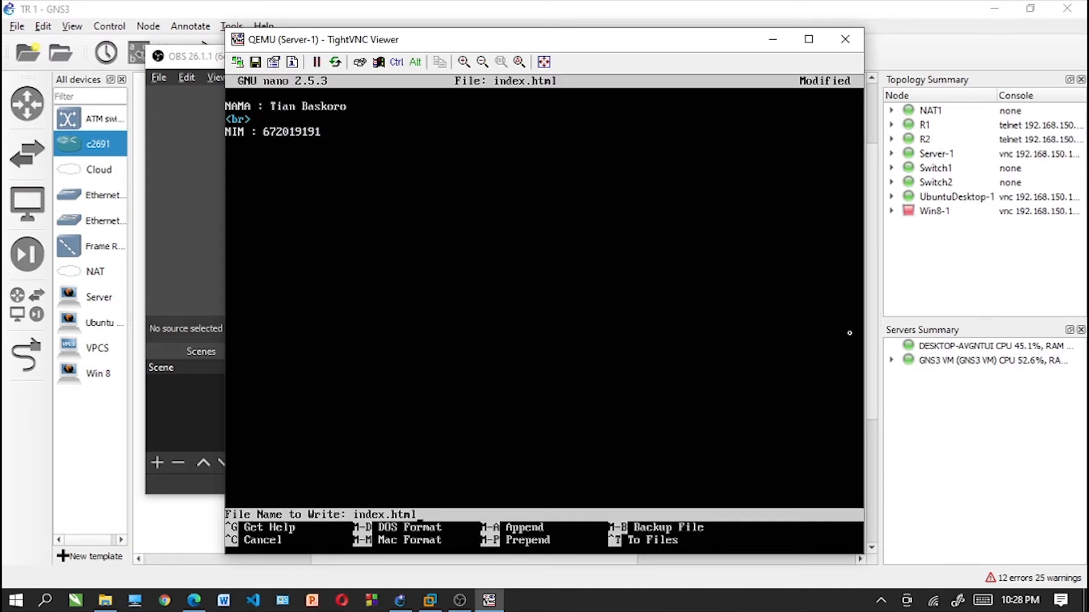
key(Return)
text(clear)
key(Return)
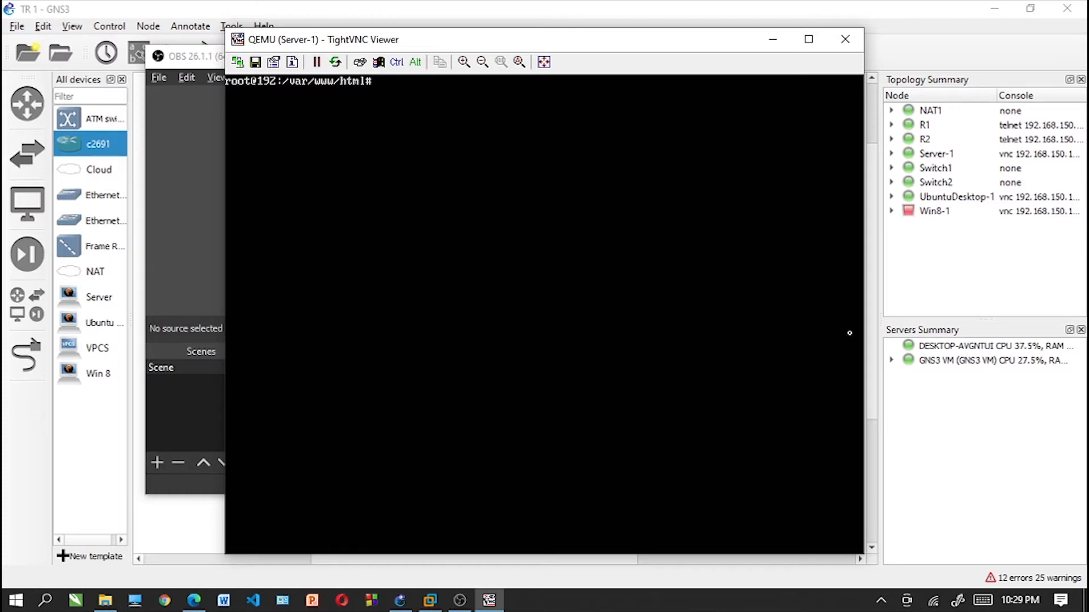
- Minimize the Server-1 and OBS windows and open the console of UbuntuDesktop-1 from the topology
click(772, 37)
click(489, 600)
click(946, 442)
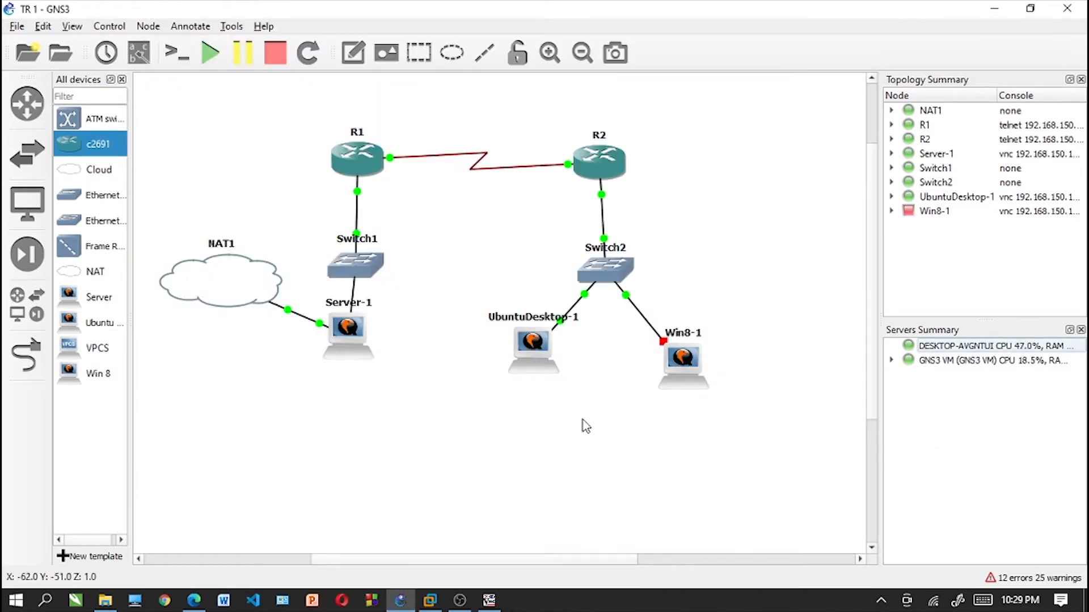
right_click(526, 345)
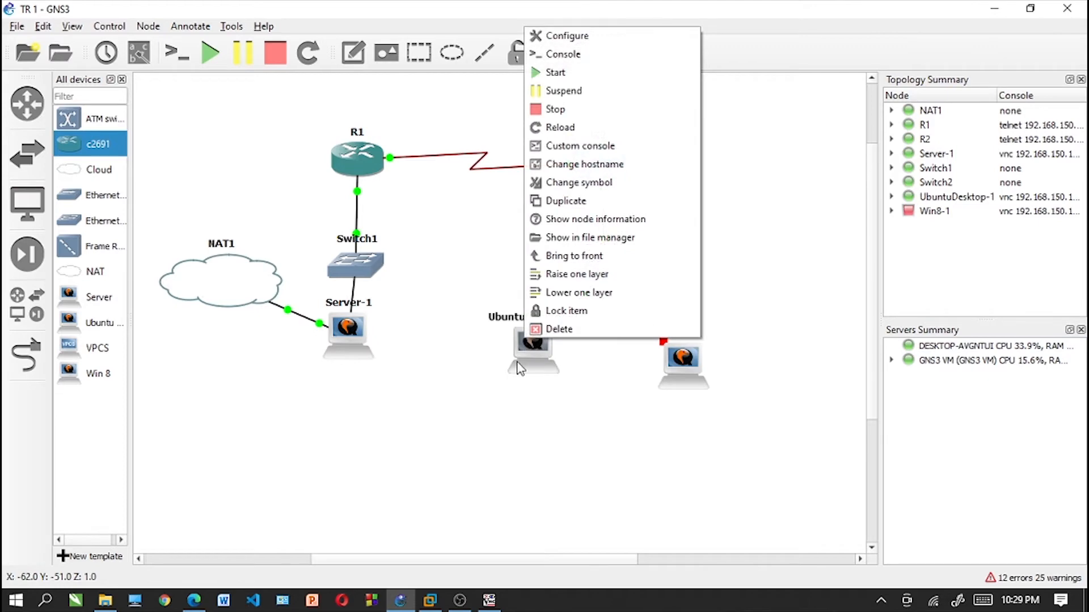
click(567, 54)
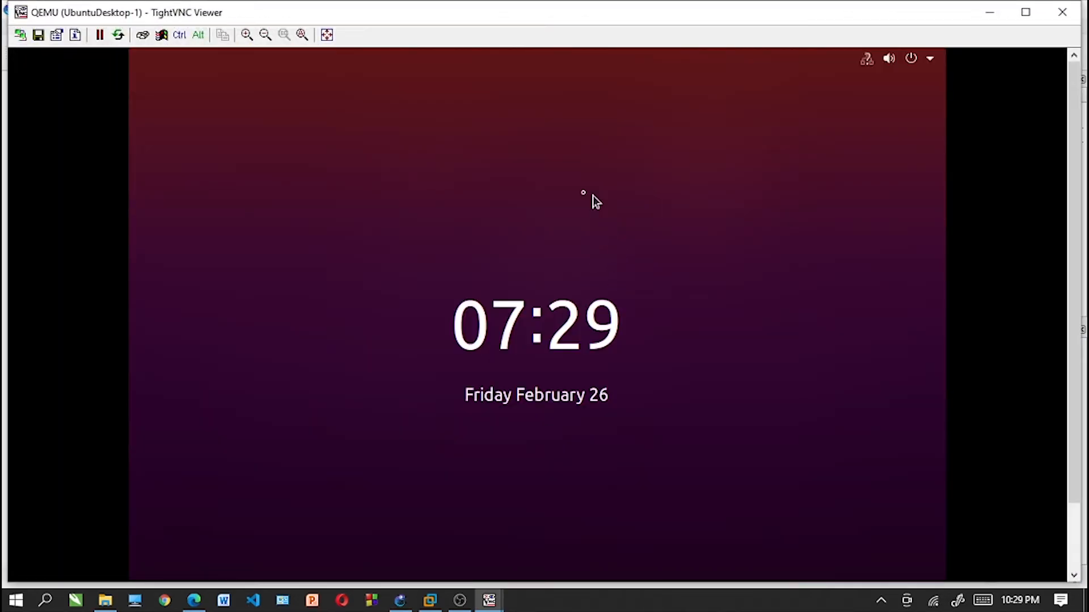
- Log in to UbuntuDesktop-1 by entering the account password on its lock screen
drag(1076, 269, 1075, 309)
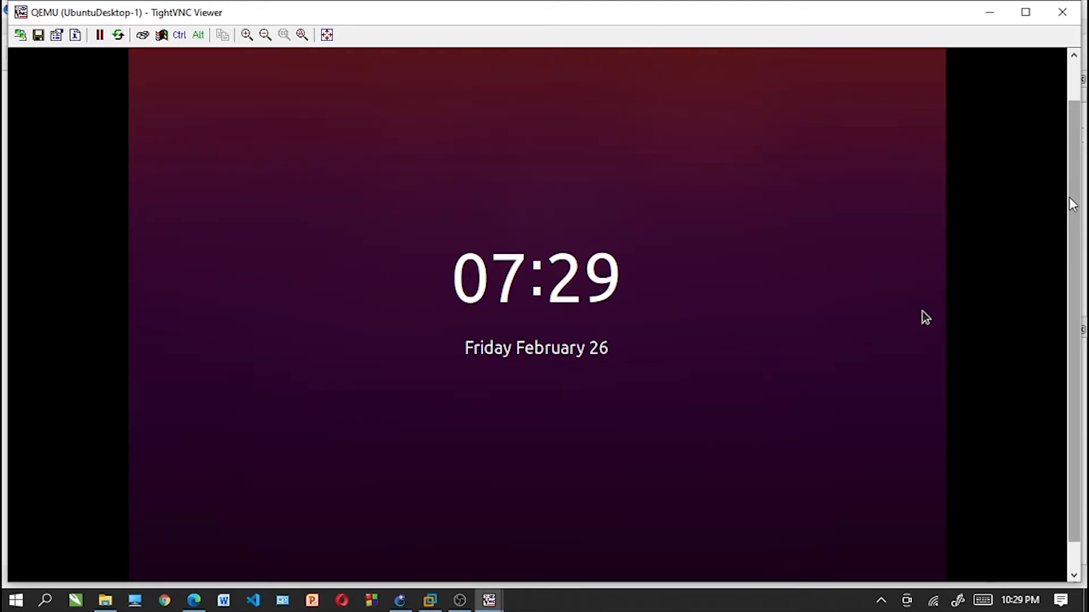
drag(1071, 200, 1071, 164)
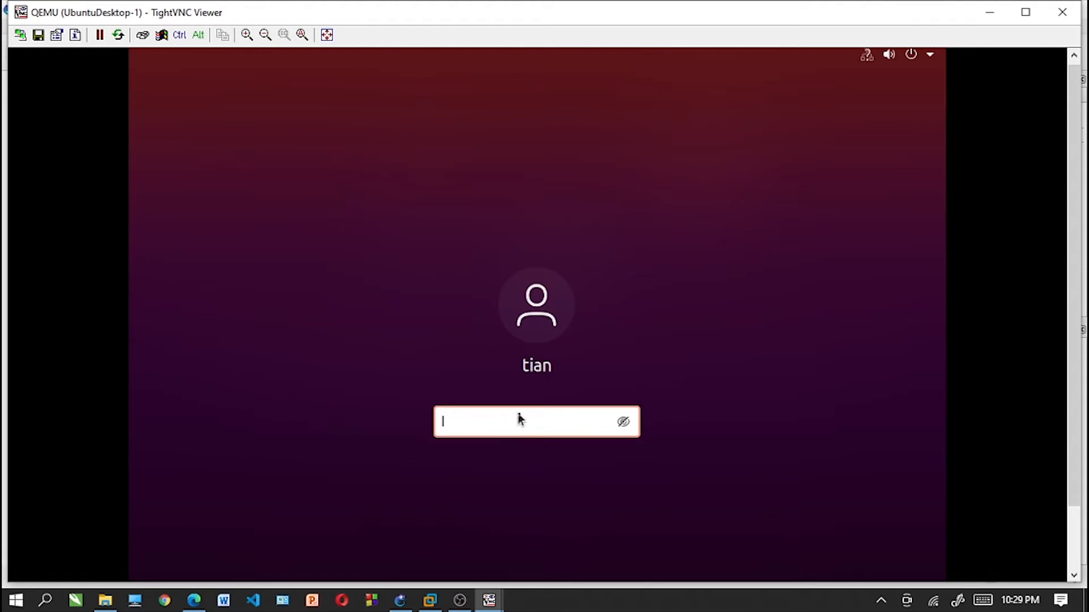
text(123)
key(Return)
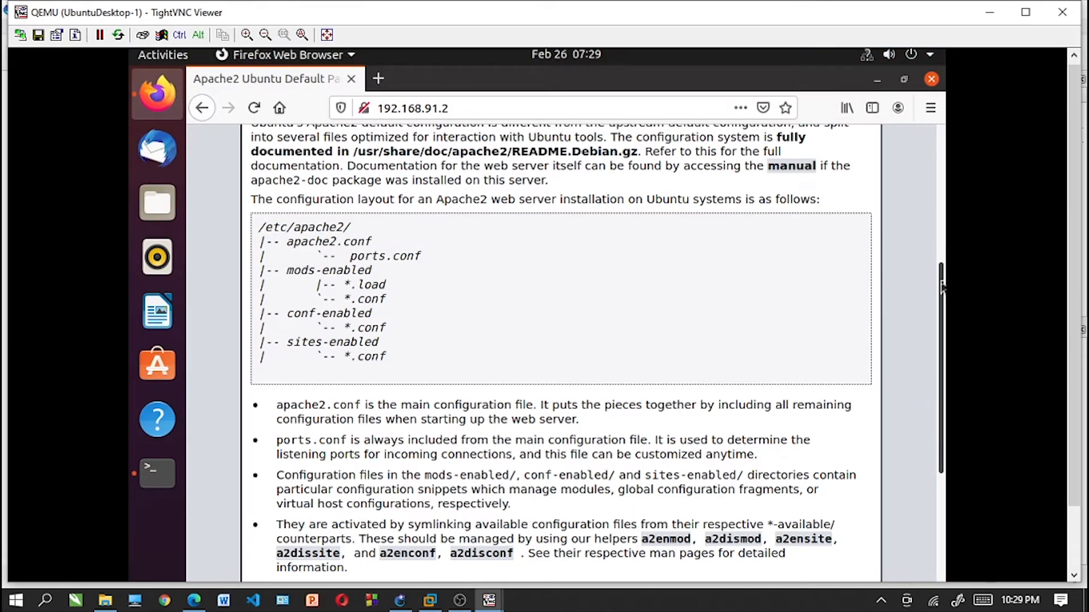
- Load 192.168.91.2 again in Firefox on UbuntuDesktop-1 and examine the NAMA and NIM lines of the page
scroll(942, 235, up, 1)
scroll(943, 235, up, 5)
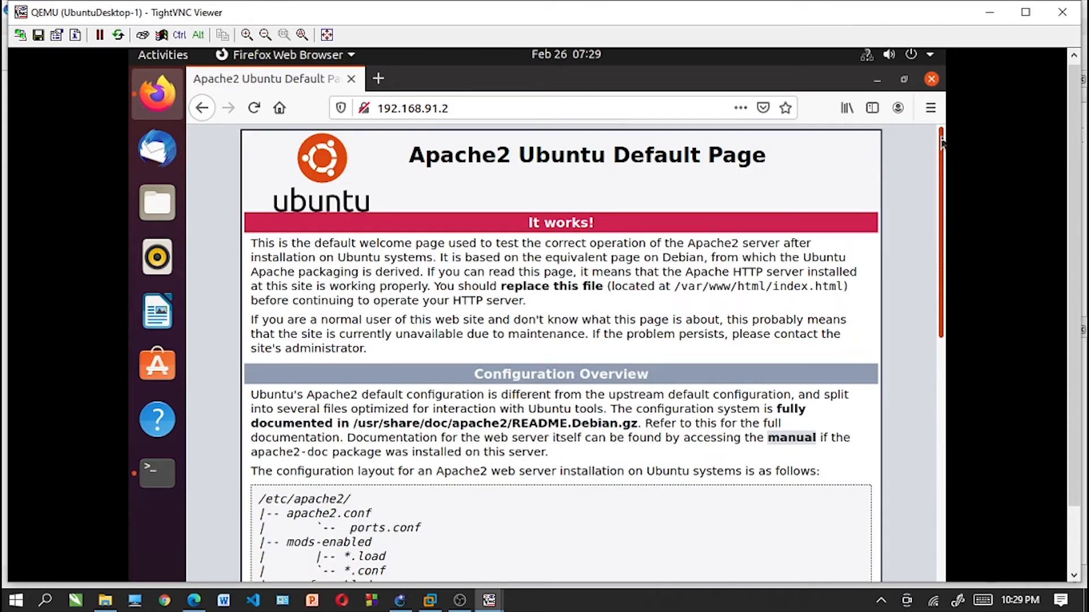
click(460, 109)
key(Return)
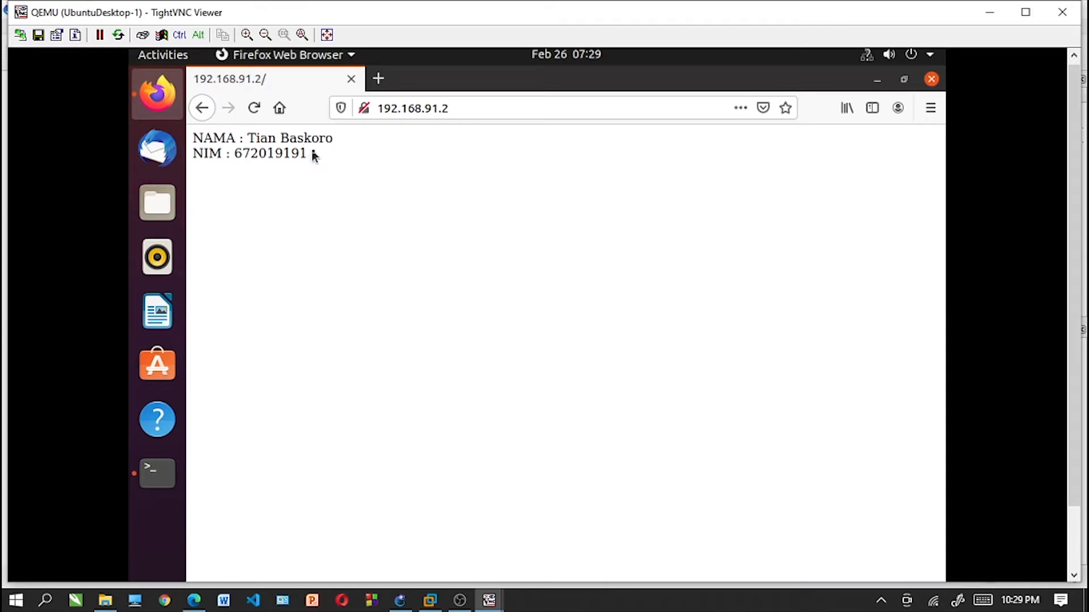
drag(314, 153, 194, 139)
click(363, 158)
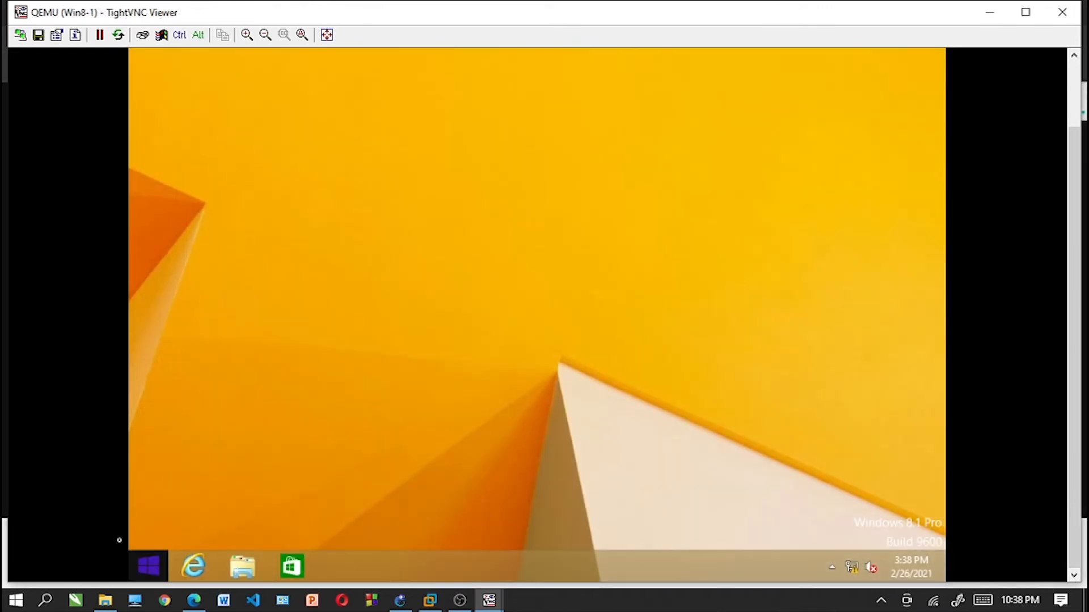
- Search for cmd on the Win8-1 Start screen and launch Command Prompt
click(151, 569)
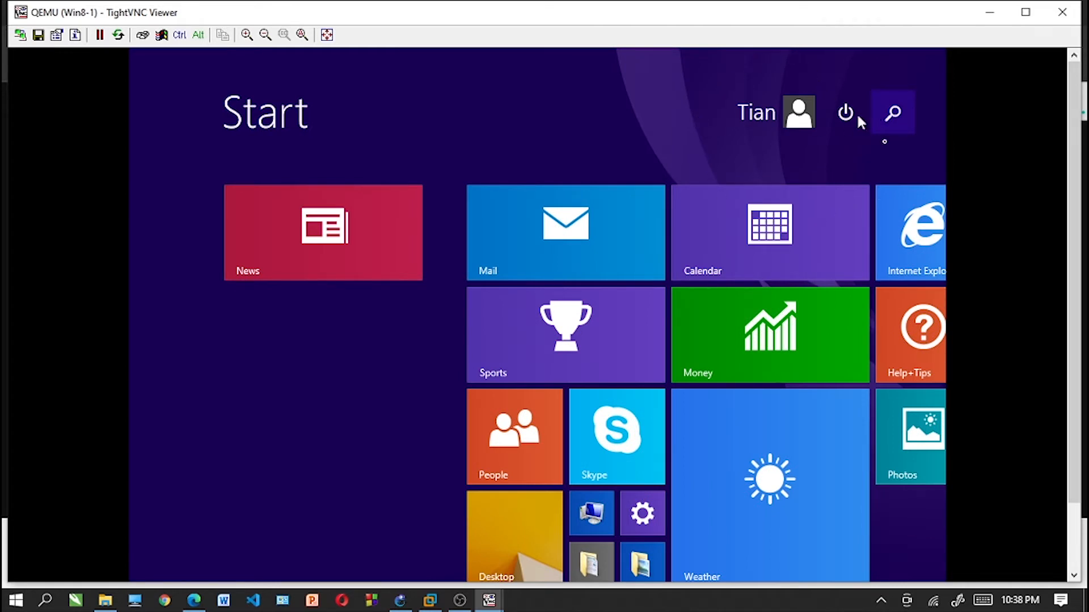
click(893, 112)
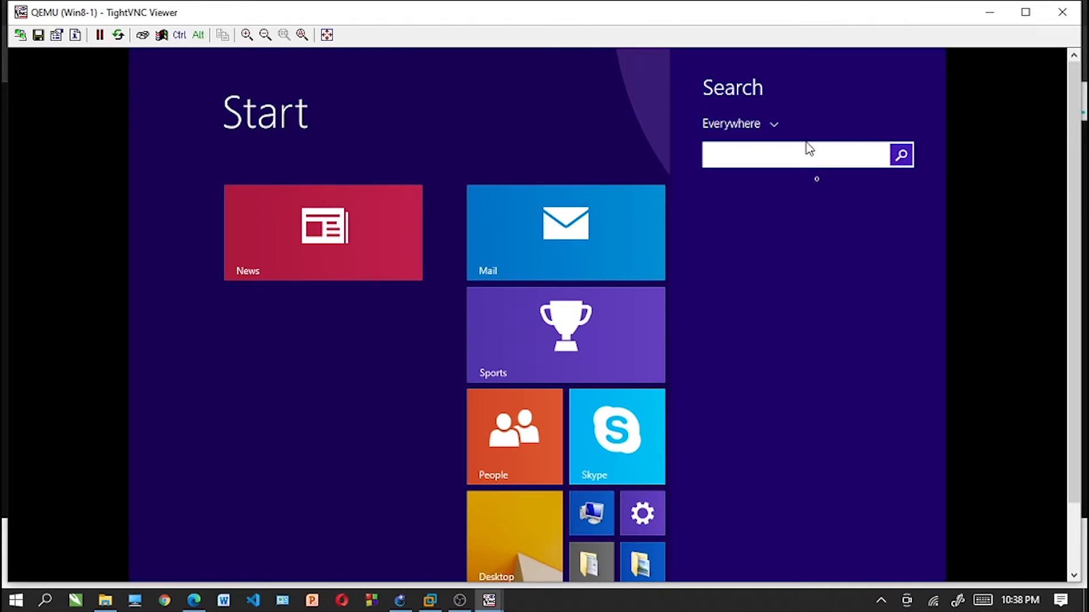
text(cmd)
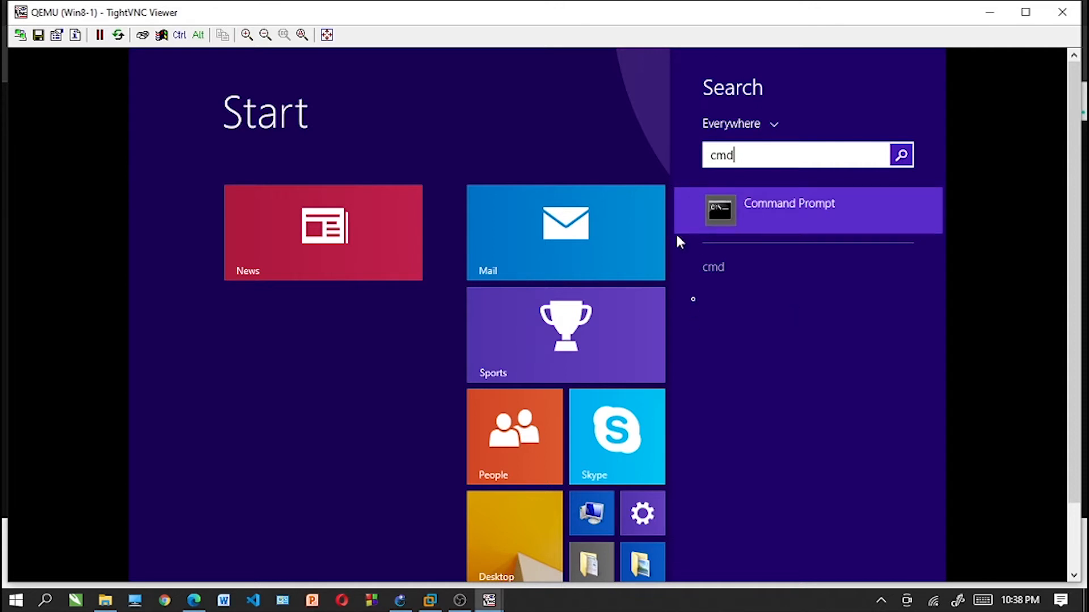
key(Return)
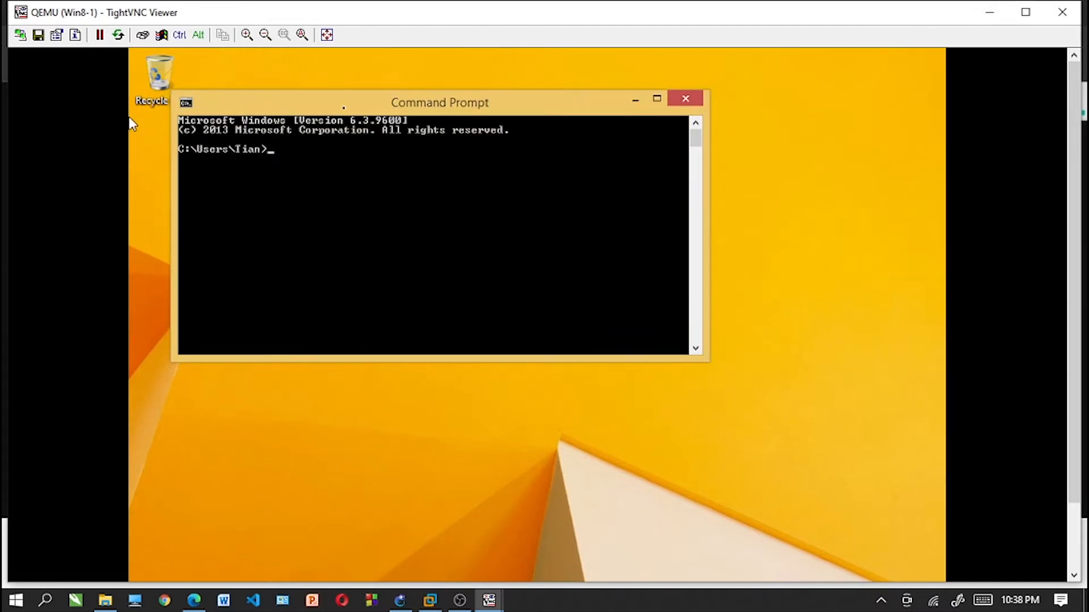
- Ping the web server at 192.168.91.2 from Win8-1 and minimize the Command Prompt
text(ping 192.168.91.1)
key(BackSpace)
text(2)
key(Return)
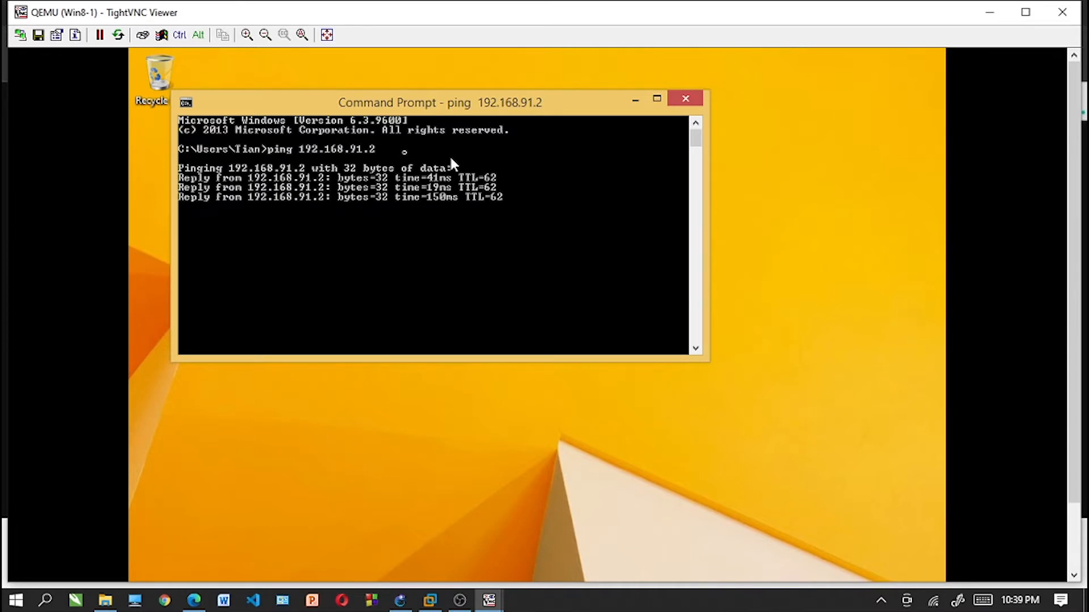
key(ctrl+z)
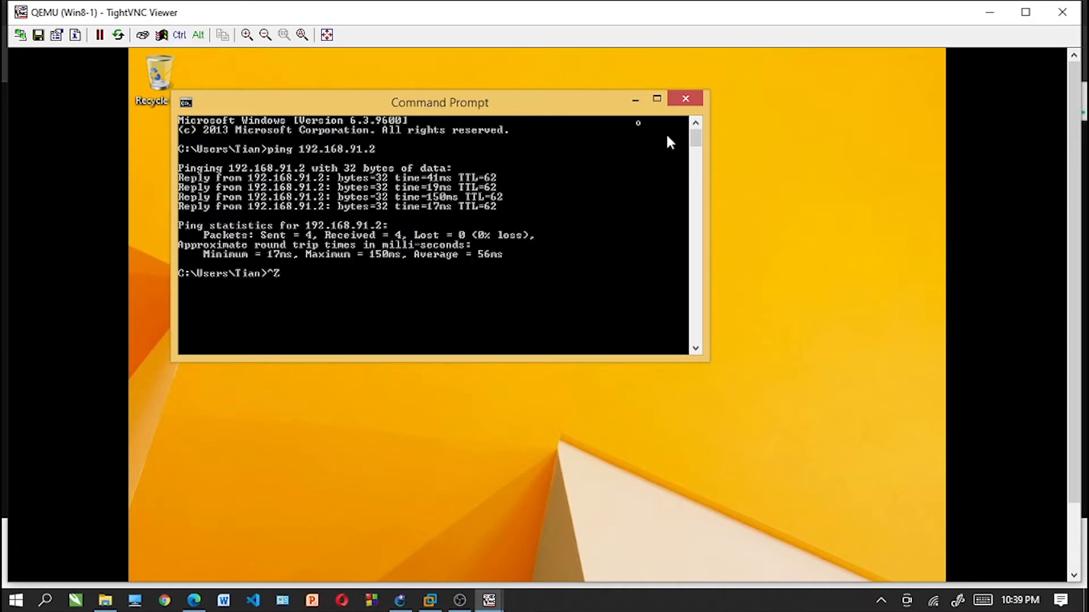
click(637, 102)
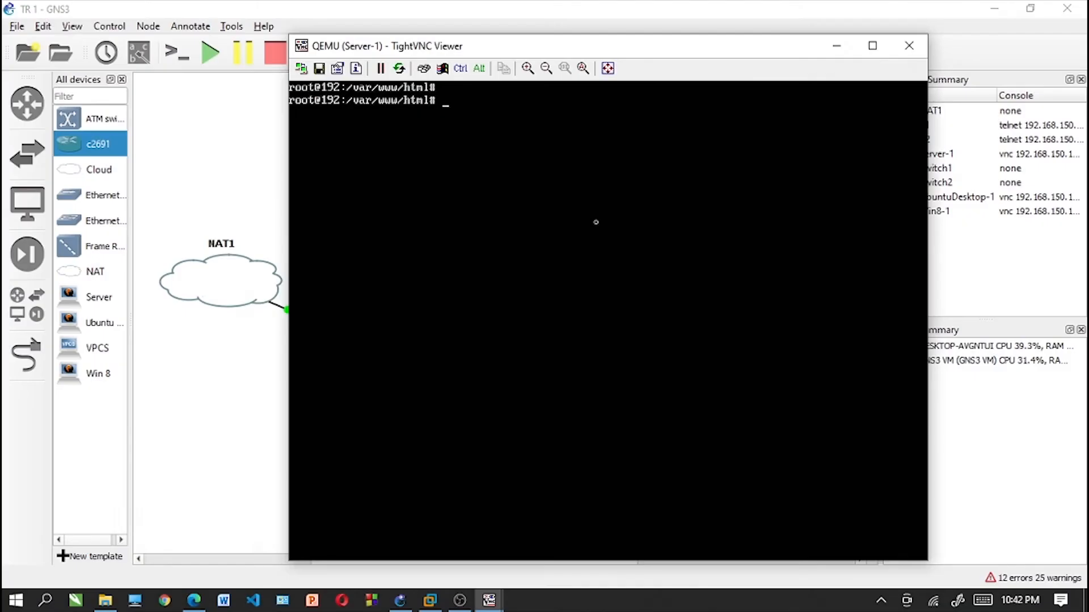
- Clear the Server-1 terminal and list its network interfaces with ifconfig
text(clear)
key(Return)
text(ifconfig)
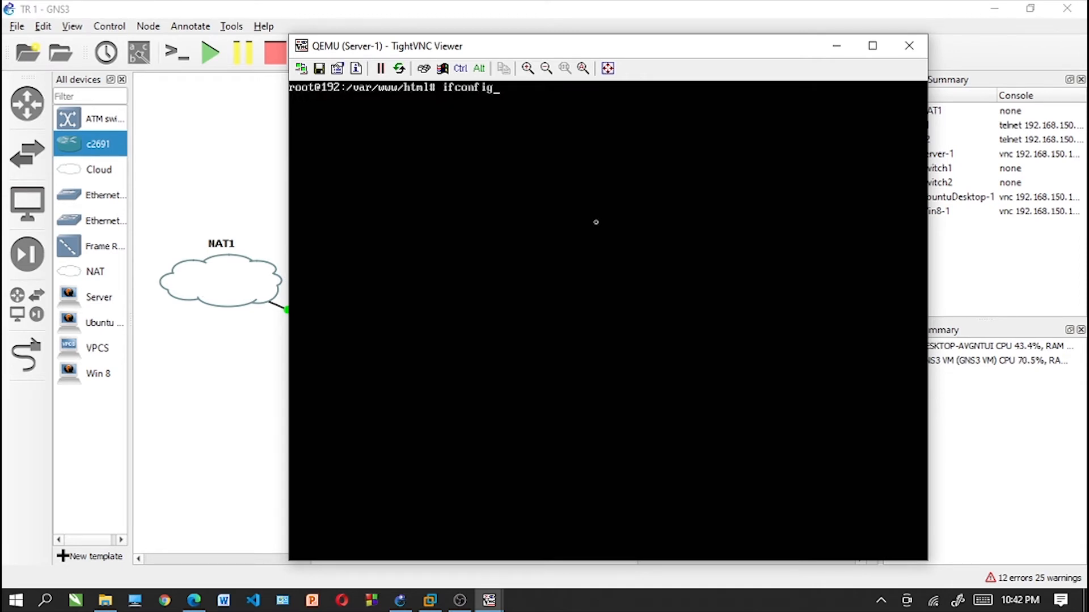
key(Return)
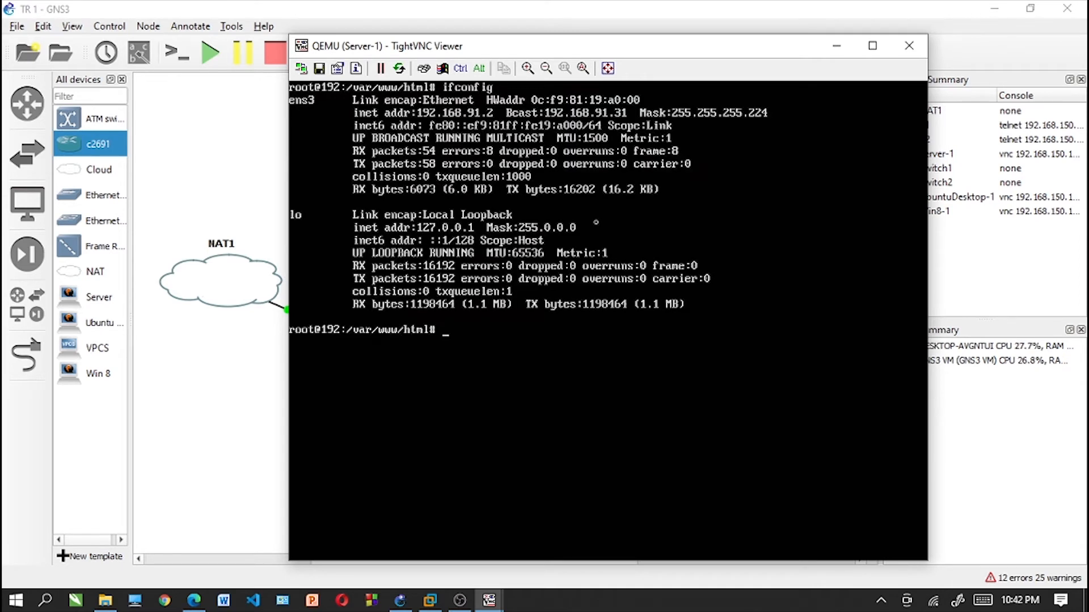
- Recall the earlier command from the Server-1 history that opens /etc/network/interfaces in nano and run it
key(Up)
key(Up)
key(Up)
key(Up)
key(Up)
key(Down)
key(Down)
key(Down)
key(Down)
key(Down)
key(Down)
key(Down)
key(Down)
key(Down)
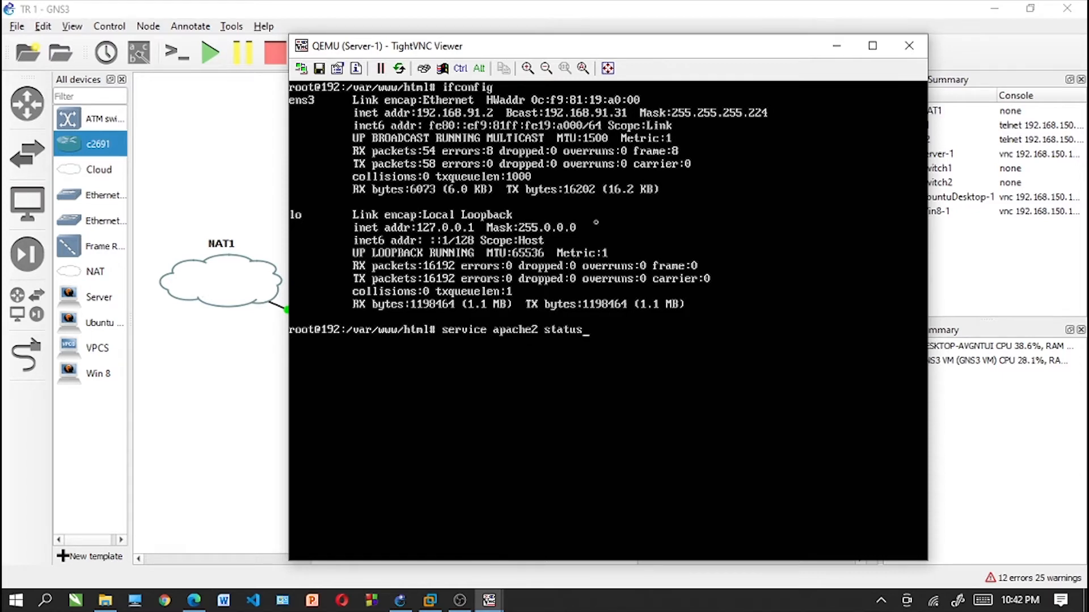
key(Up)
key(Down)
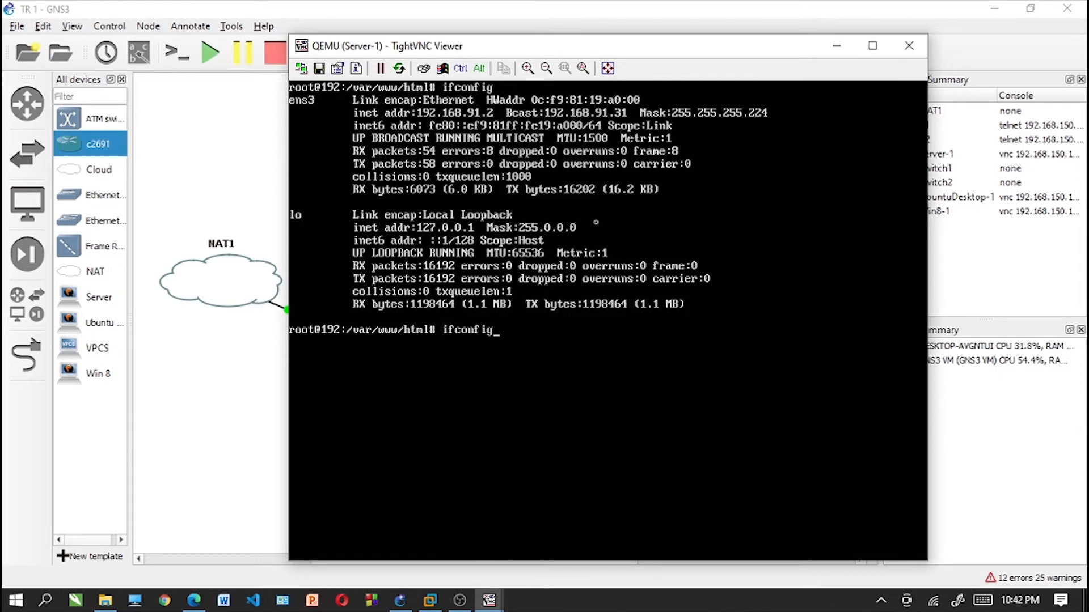
key(Up)
key(Return)
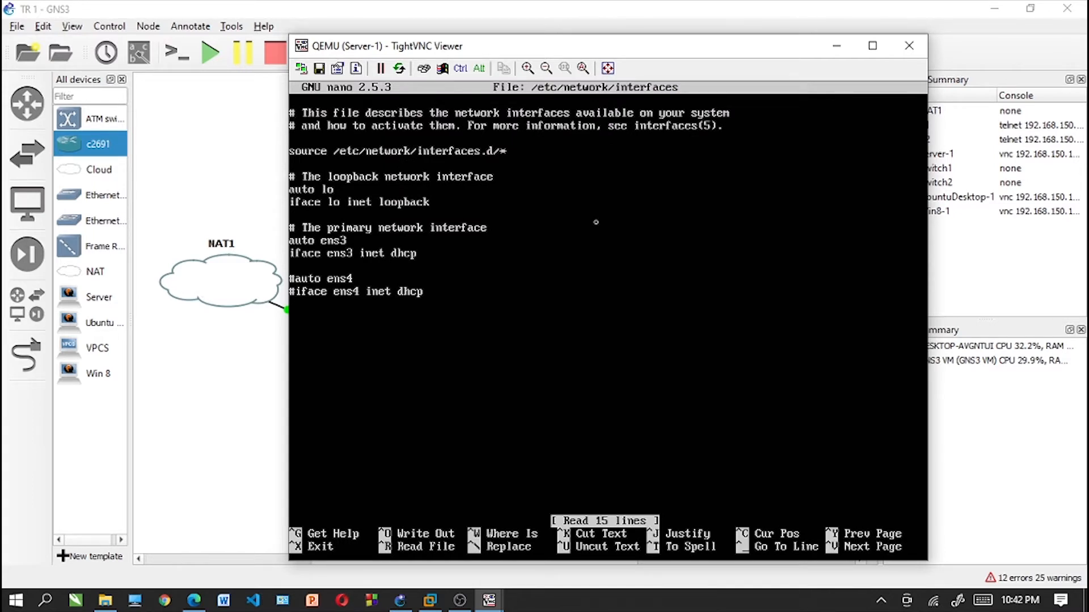
- Comment out the two ens3 lines, uncomment auto ens4 and iface ens4 inet dhcp, and save the interfaces file
text(#)
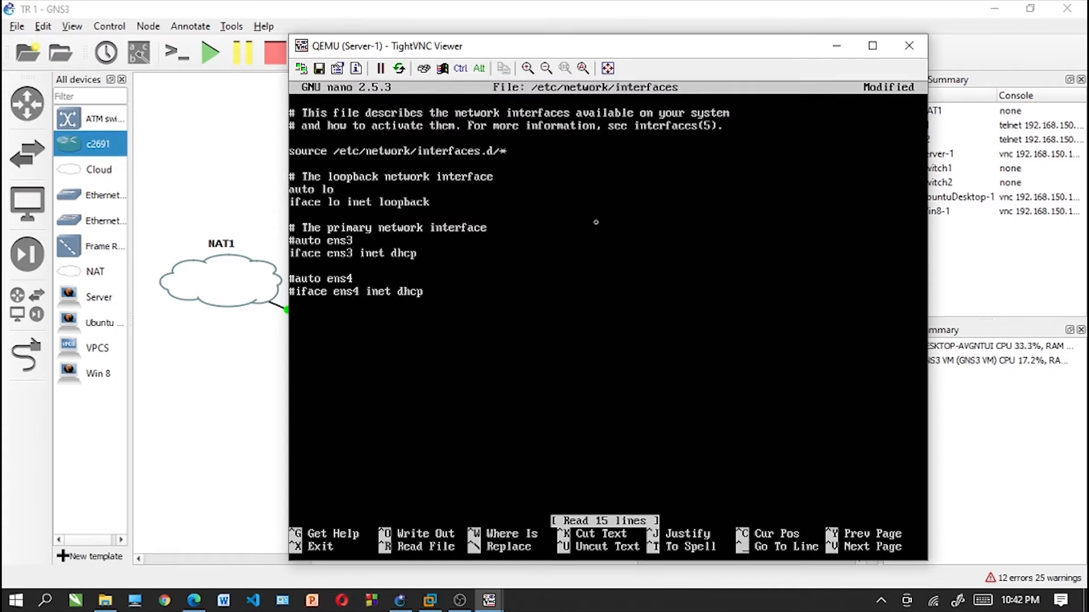
text(#)
key(Down)
key(Down)
key(BackSpace)
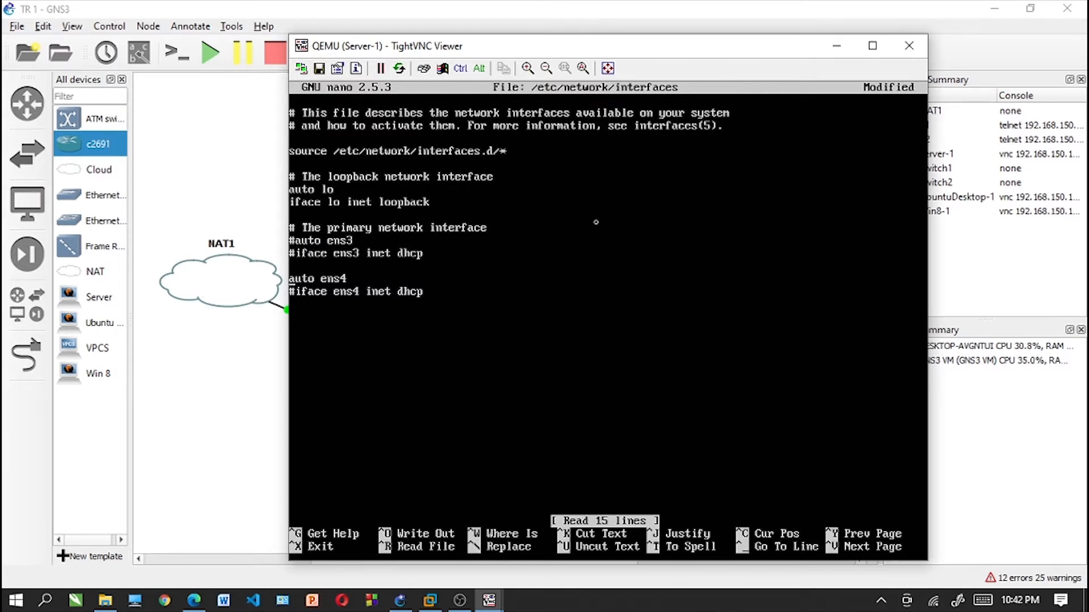
key(Down)
key(Delete)
key(ctrl+x)
key(y)
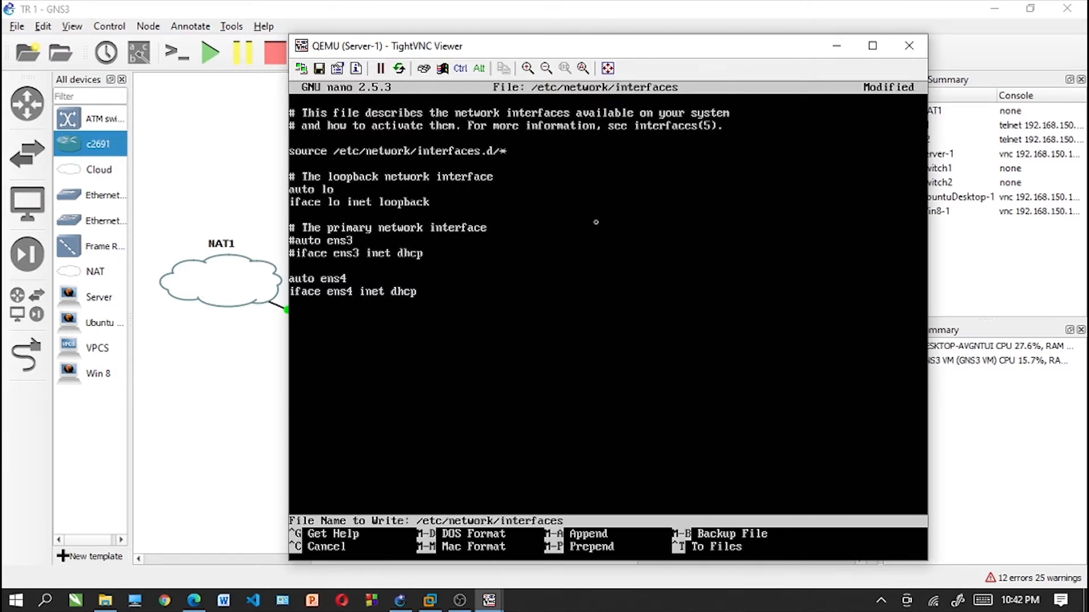
key(Return)
- Clear the Server-1 terminal and restart the networking service with service networking restart
text(clear)
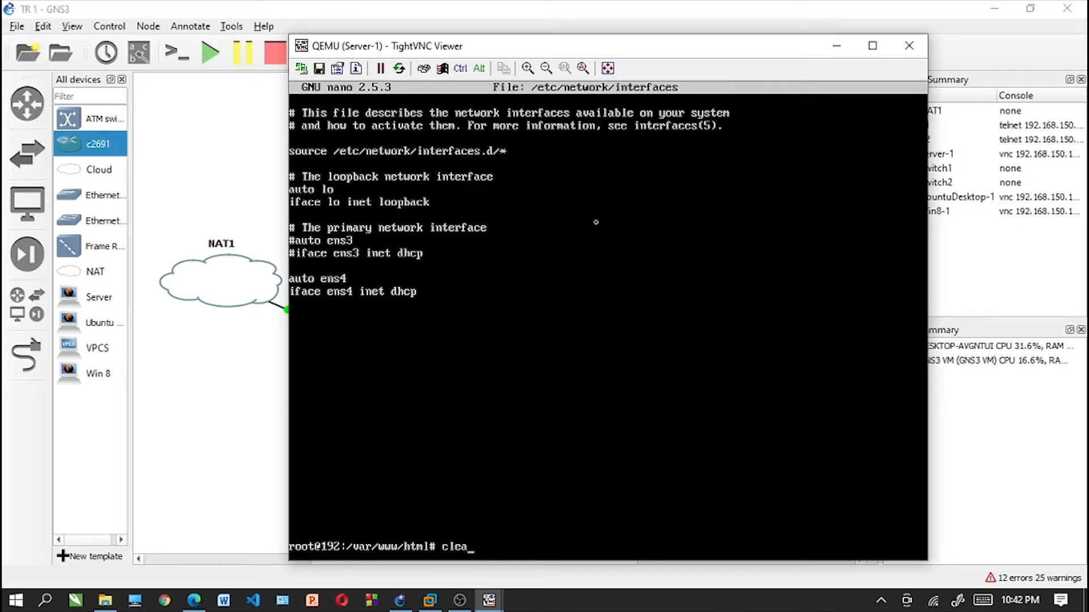
key(Return)
text(ser)
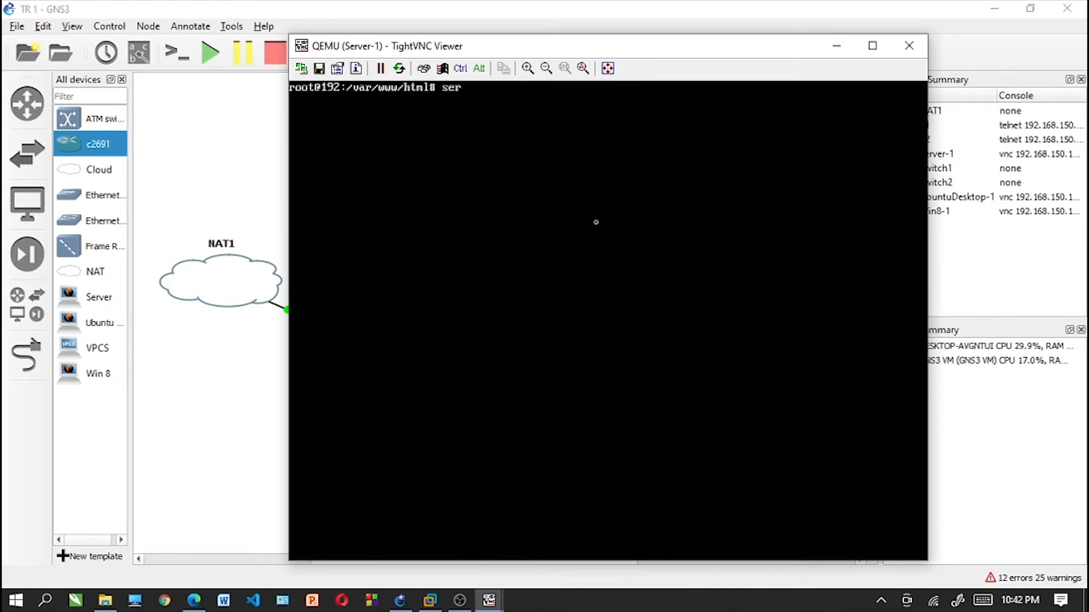
text(vice networking)
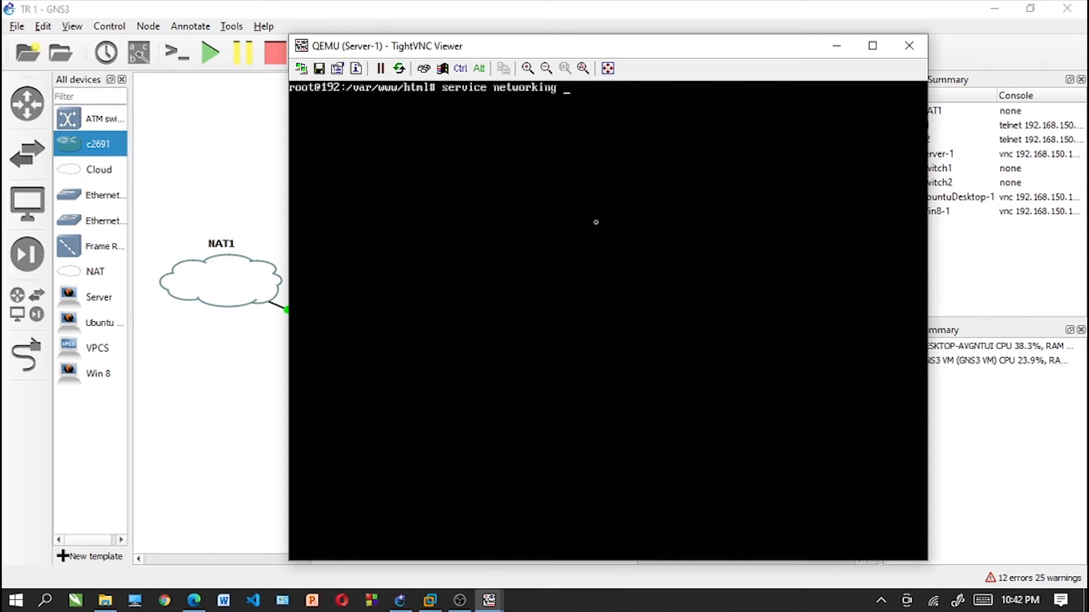
text( restart root@192:/var/www/html# )
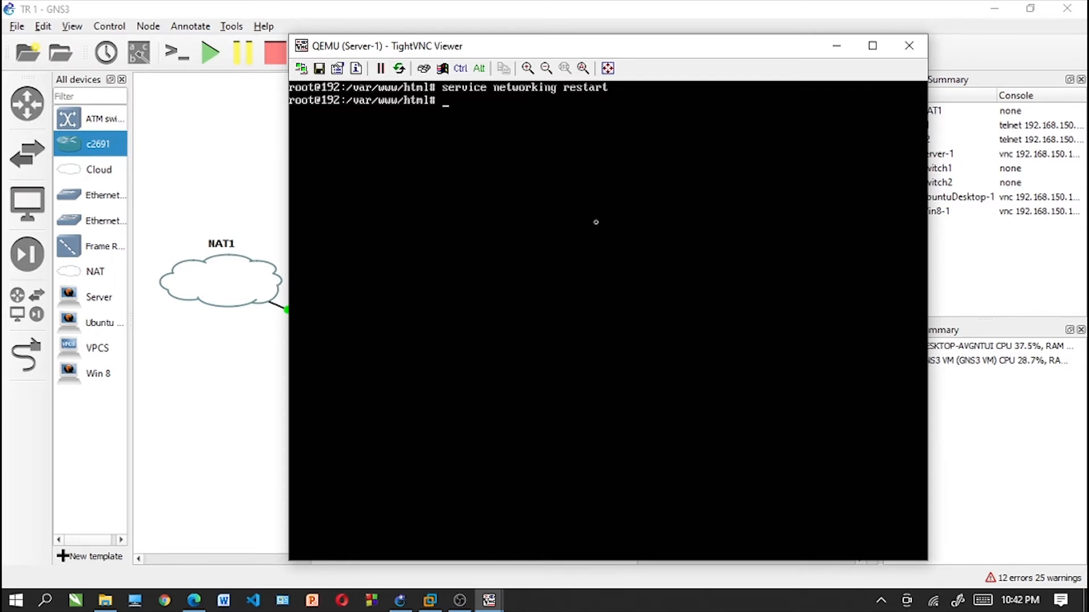
text(ifconfig)
- Check the Server-1 interfaces with ifconfig and reboot the server
key(Return)
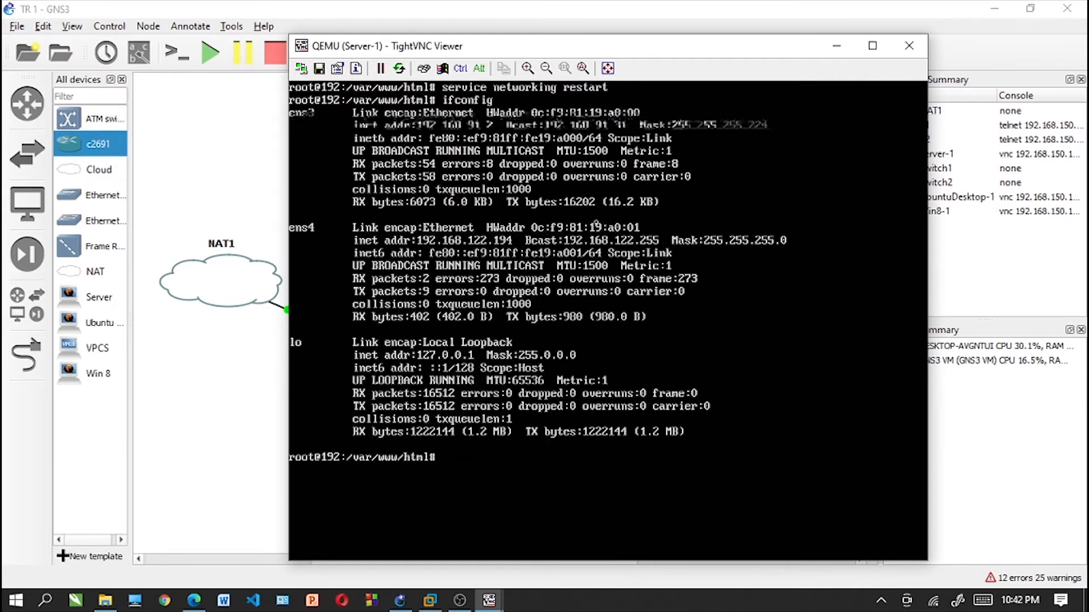
text(reboo)
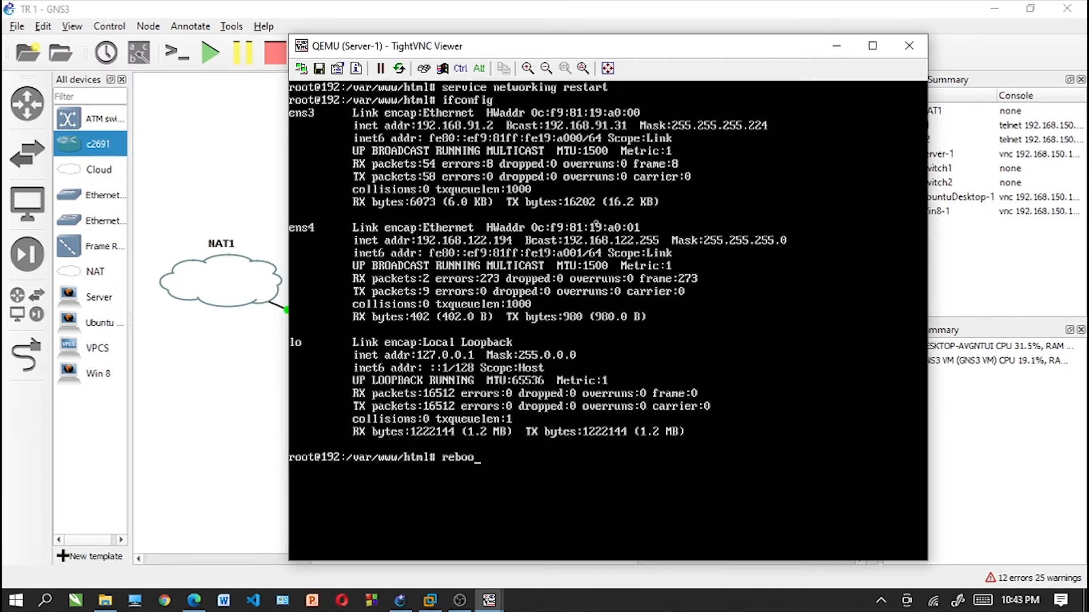
text(t)
key(Return)
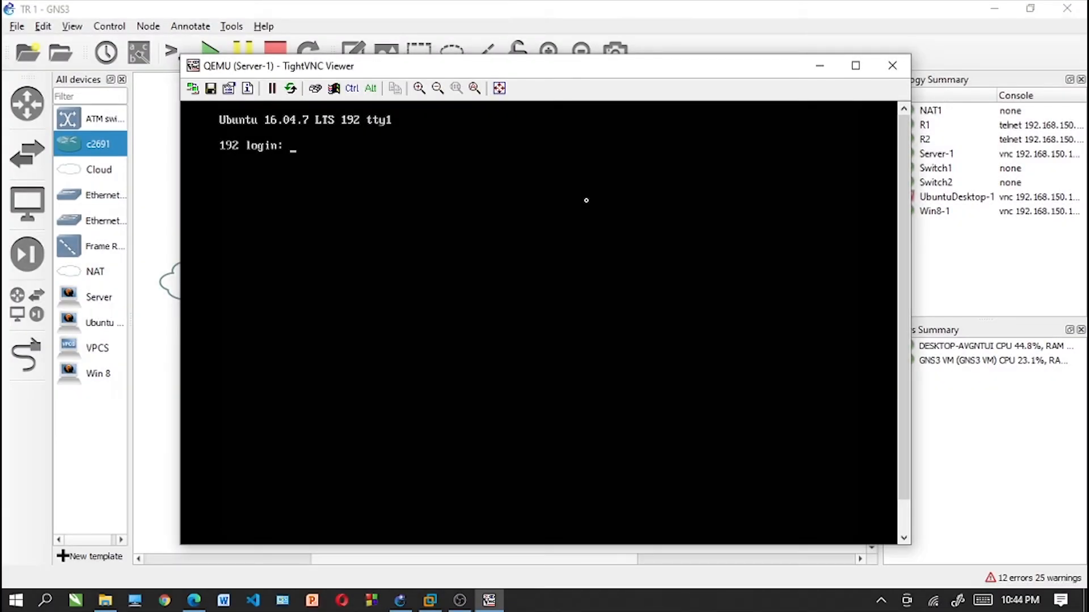
- Log in to Server-1 with the account's username and password and clear the terminal
text(tian)
key(Return)
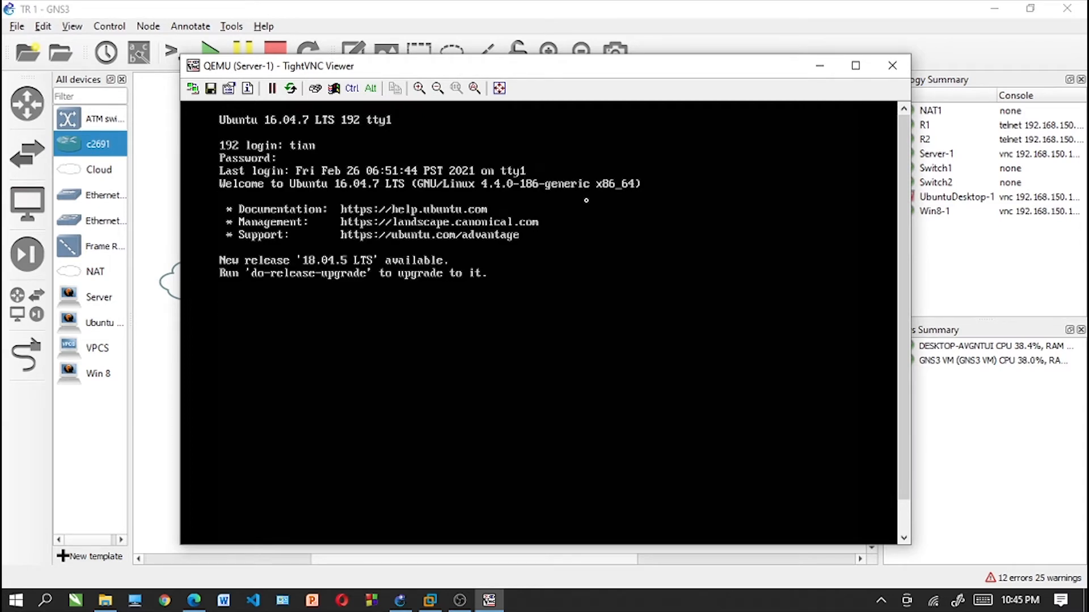
key(Return)
text(clear)
key(Return)
- Open a root shell on Server-1 with sudo -i, entering the account password, and clear the terminal
text(sud)
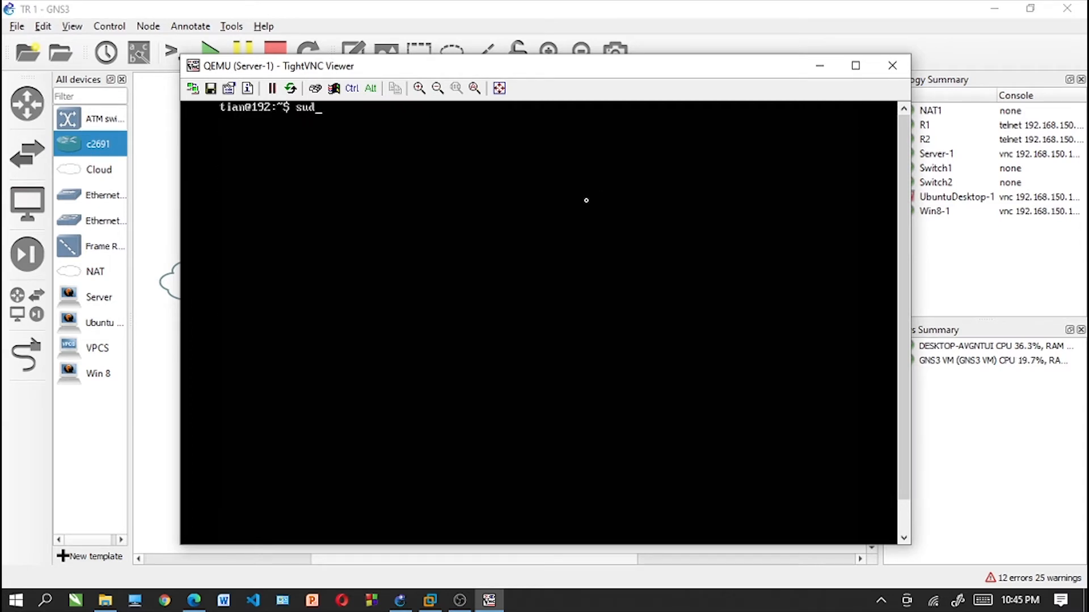
text(o -i)
key(Return)
key(Return)
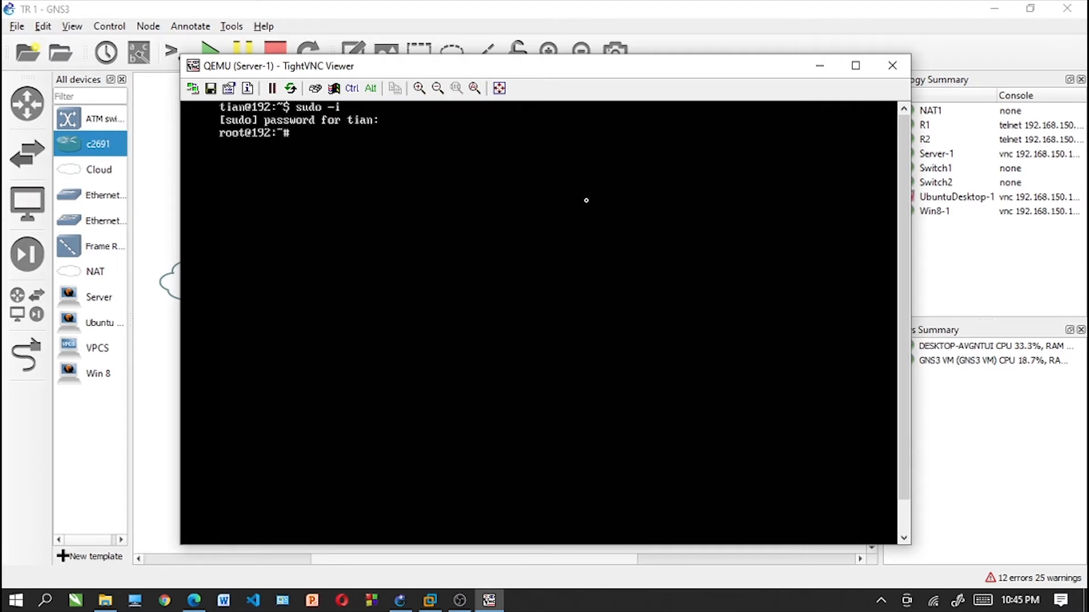
text(clear)
- Check the Server-1 network interfaces with ifconfig and clear the terminal
key(Return)
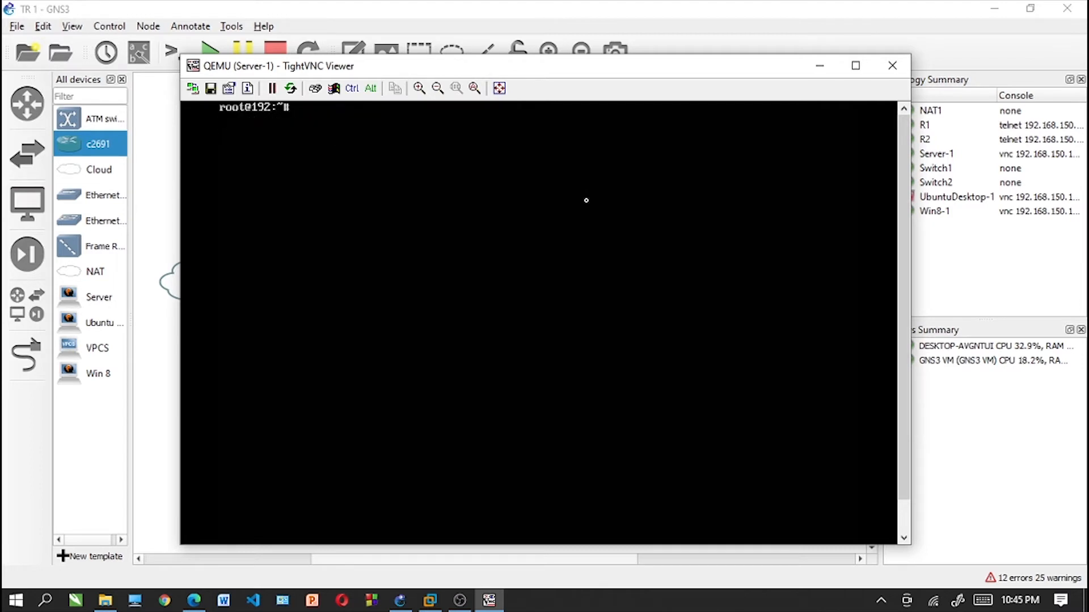
text(ifconfig)
key(Return)
text(clear)
key(Return)
- Install the vsftpd package on Server-1 with apt-get, accept the extra packages, and clear the terminal
text(apt-get insta)
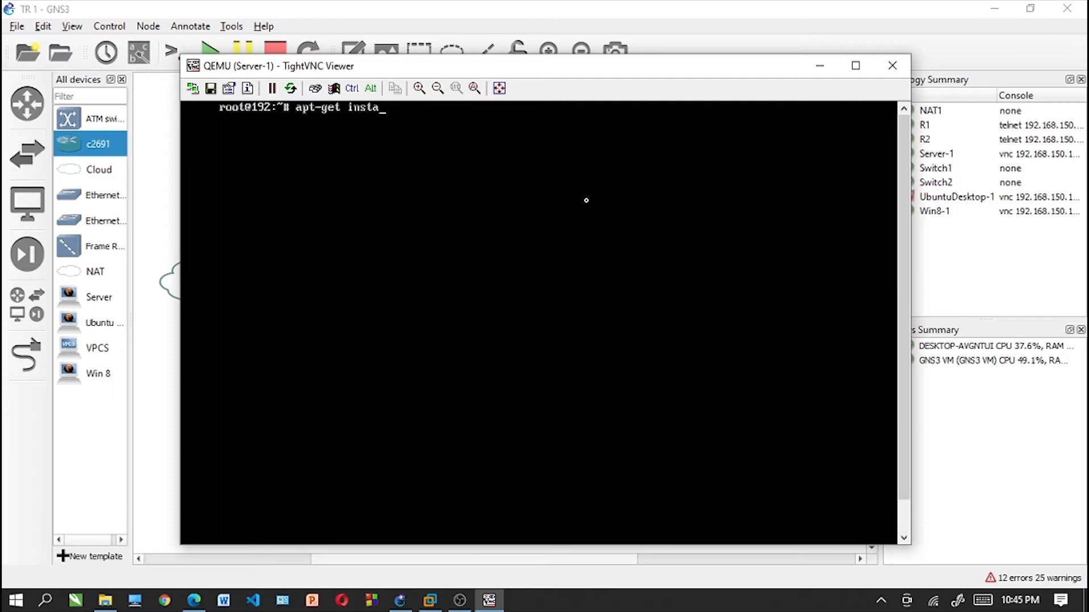
text(ll vsftpd)
key(Return)
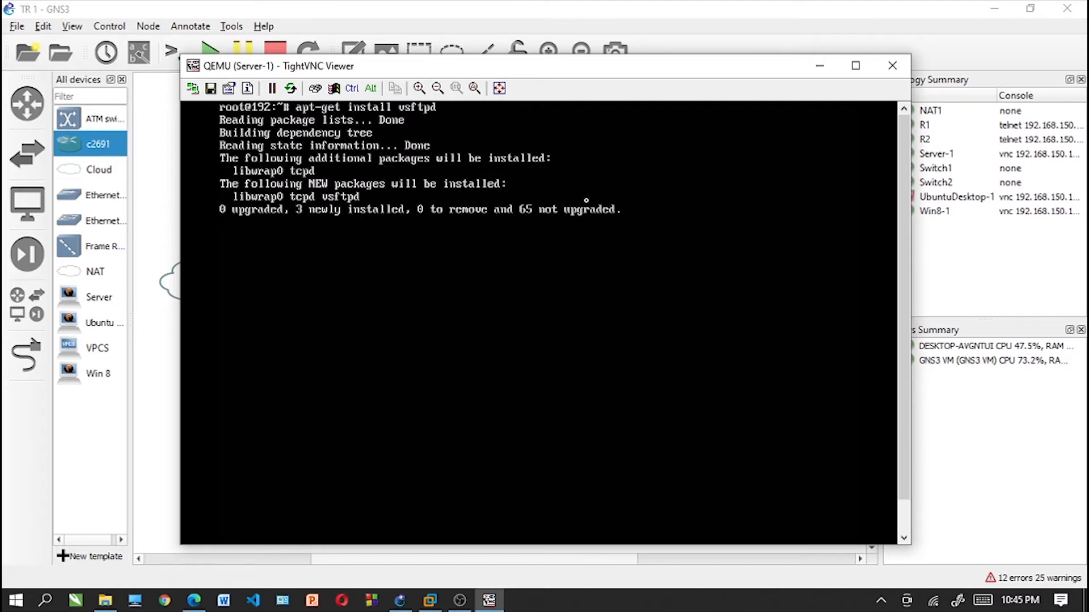
text(y)
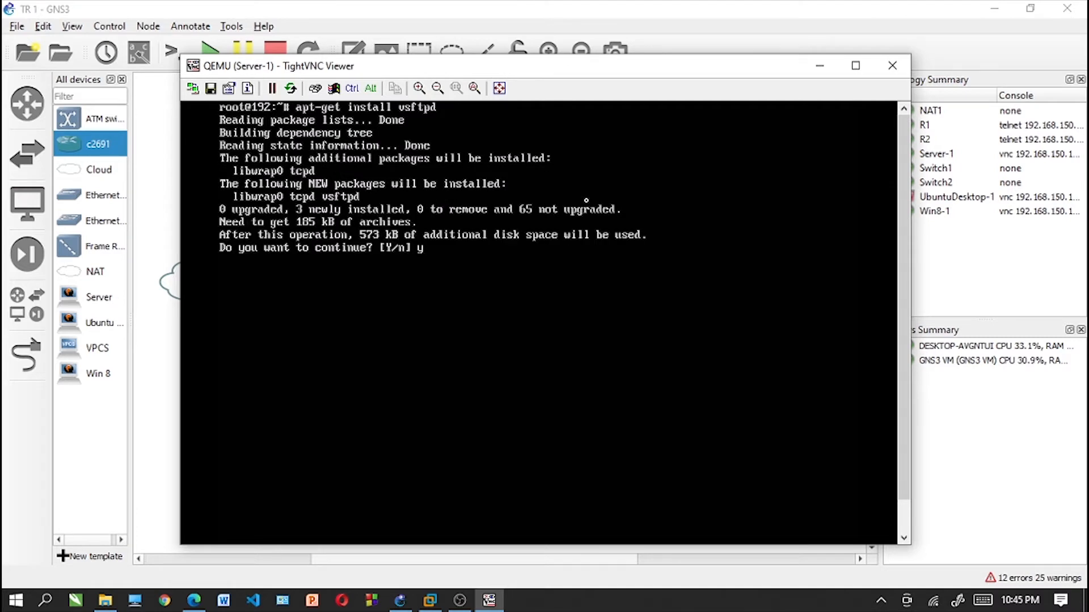
key(Return)
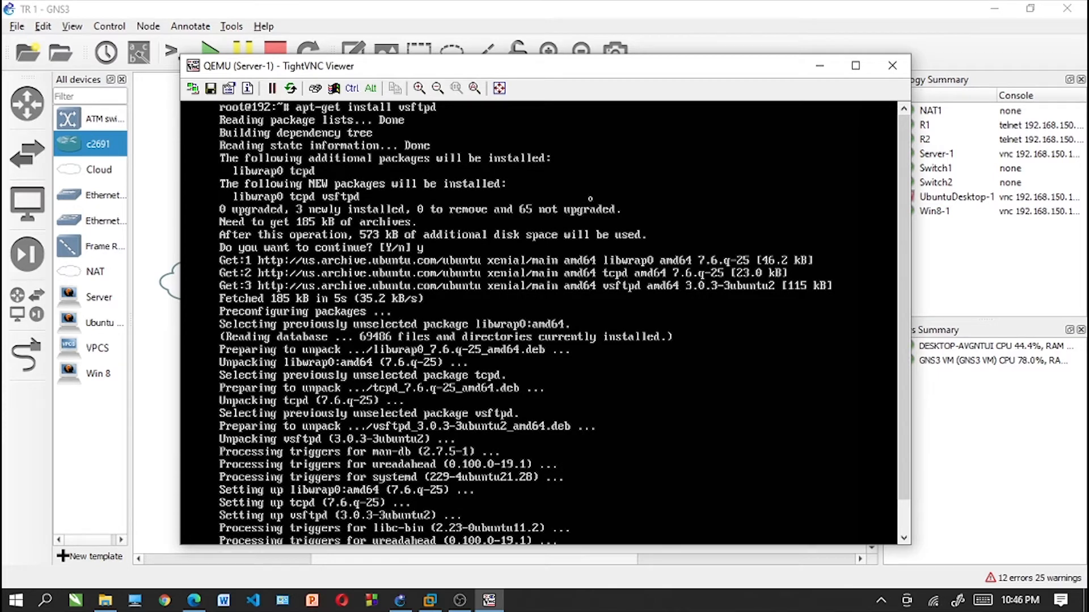
drag(905, 155, 910, 230)
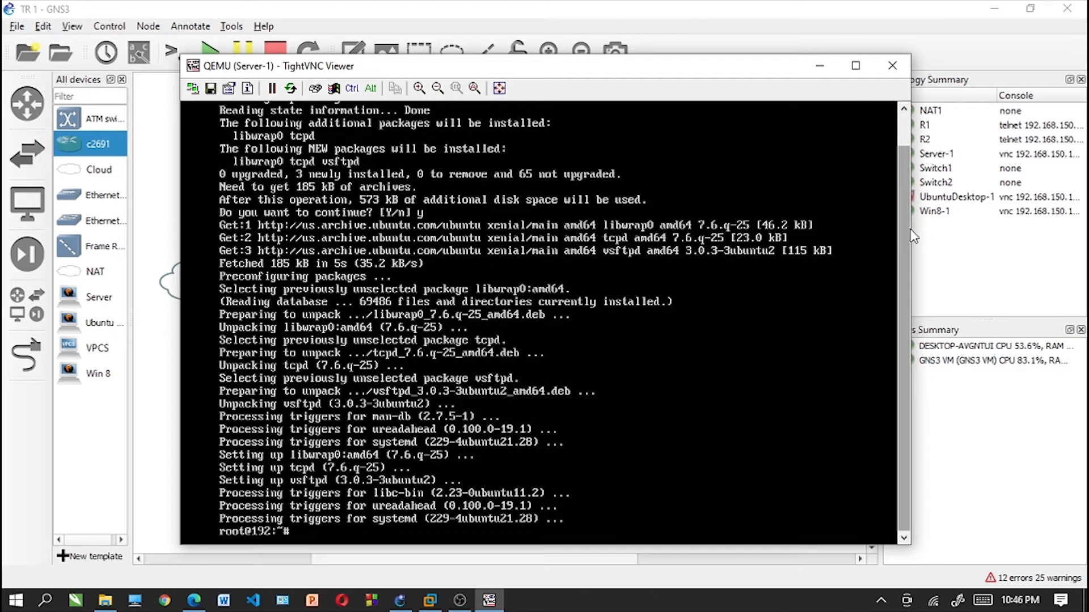
text(clear)
key(Return)
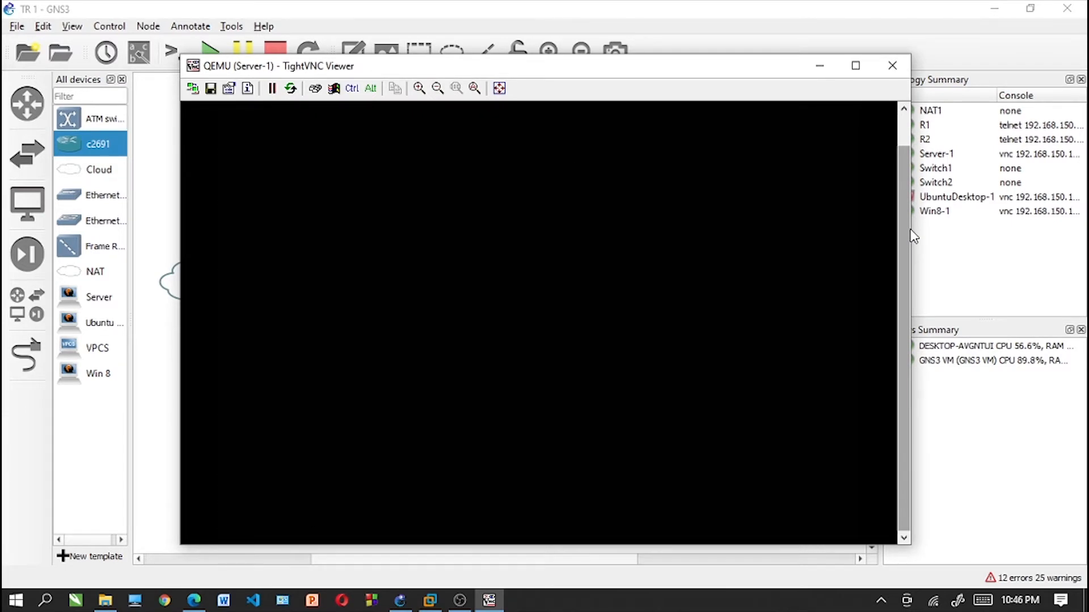
- Restart the FTP service with /etc/init.d/vsftpd restart and clear the terminal
drag(906, 236, 907, 143)
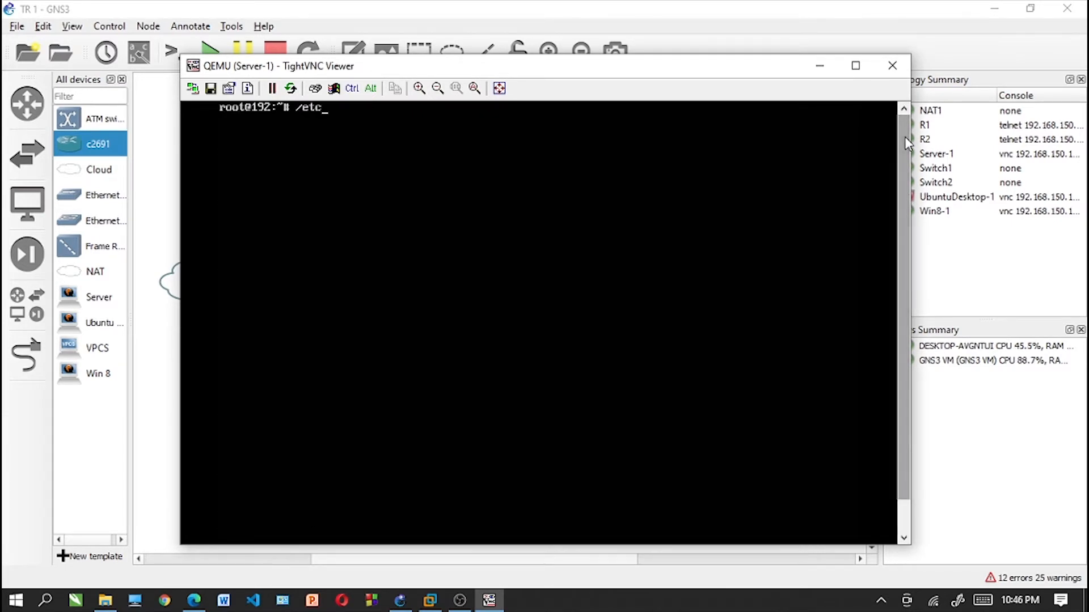
text(.)
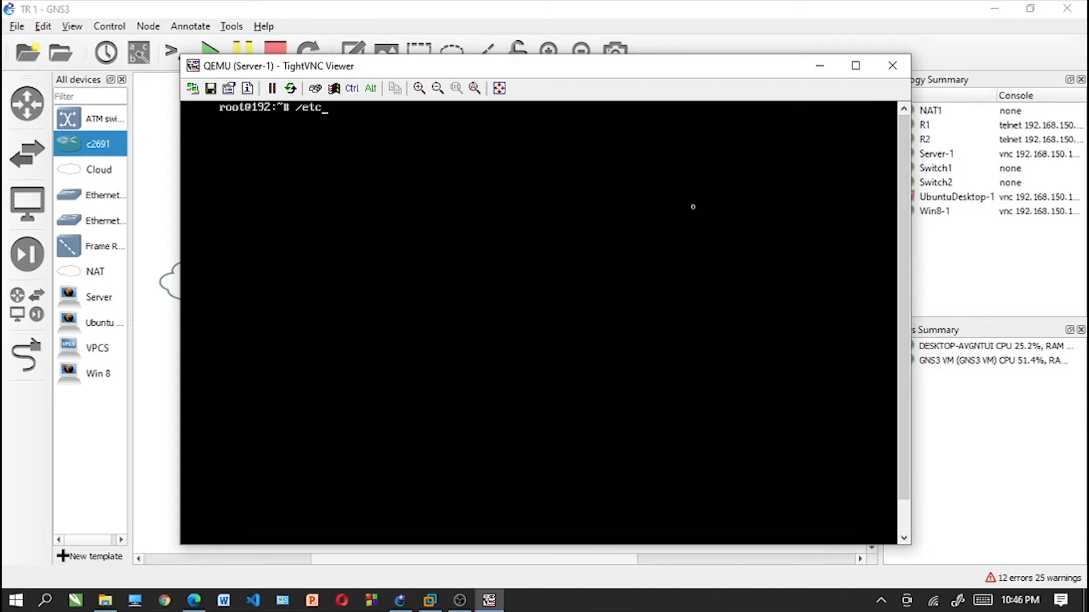
text(/init.d/vsftpd)
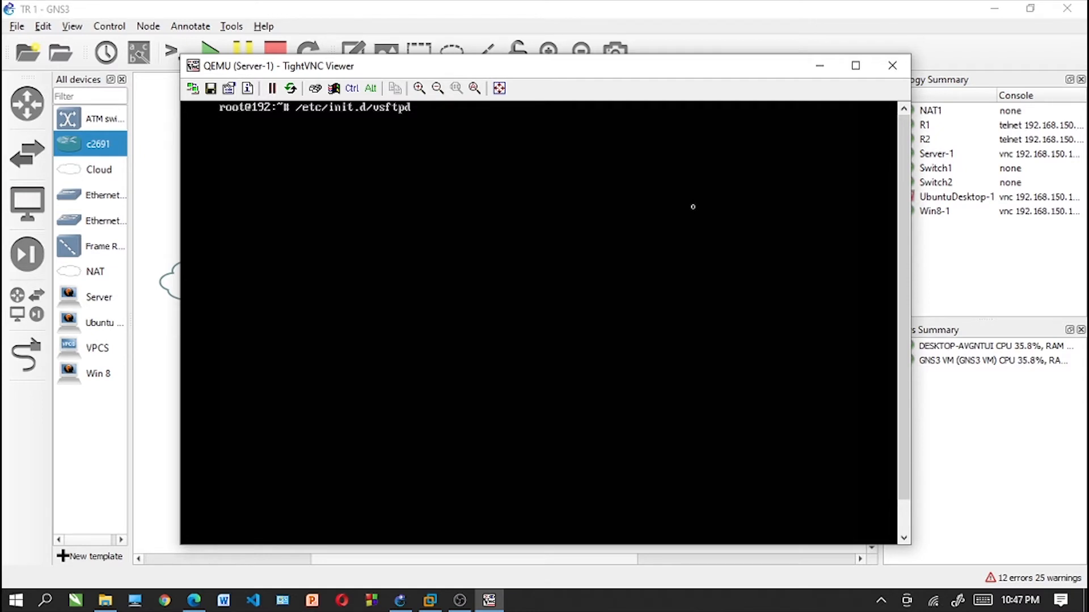
text(restart)
key(Return)
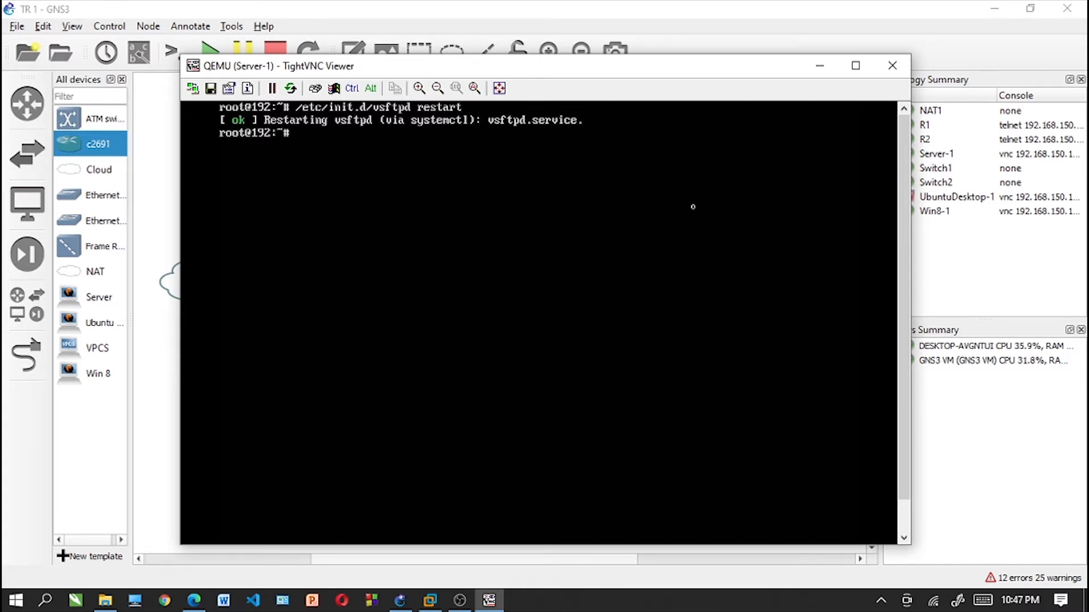
text(clear)
key(Return)
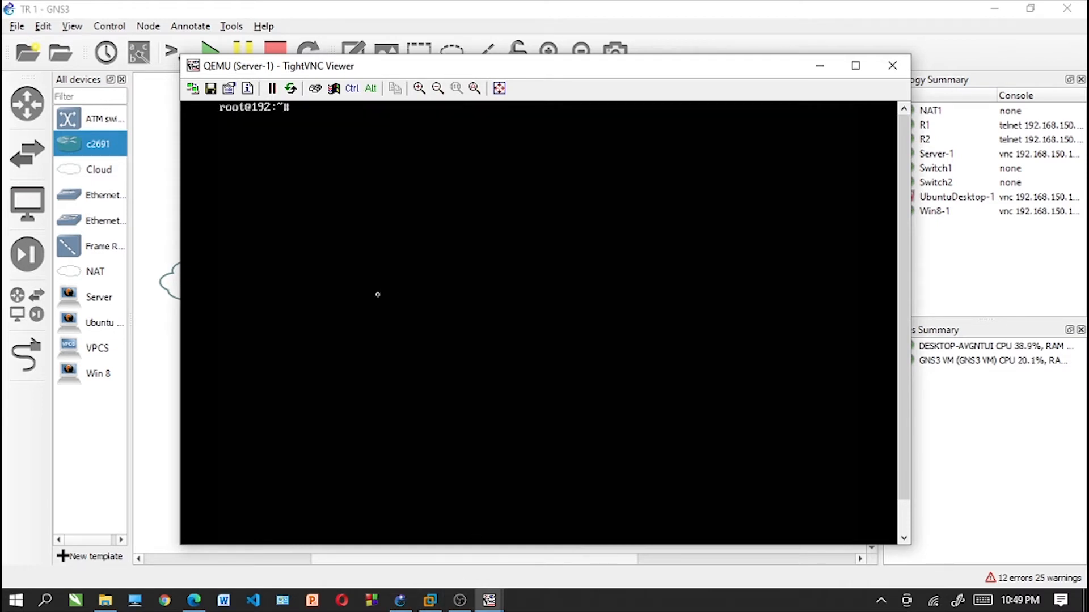
- Install the mysql-server package on Server-1 with apt-get and agree to continue
text(apt-get install mys)
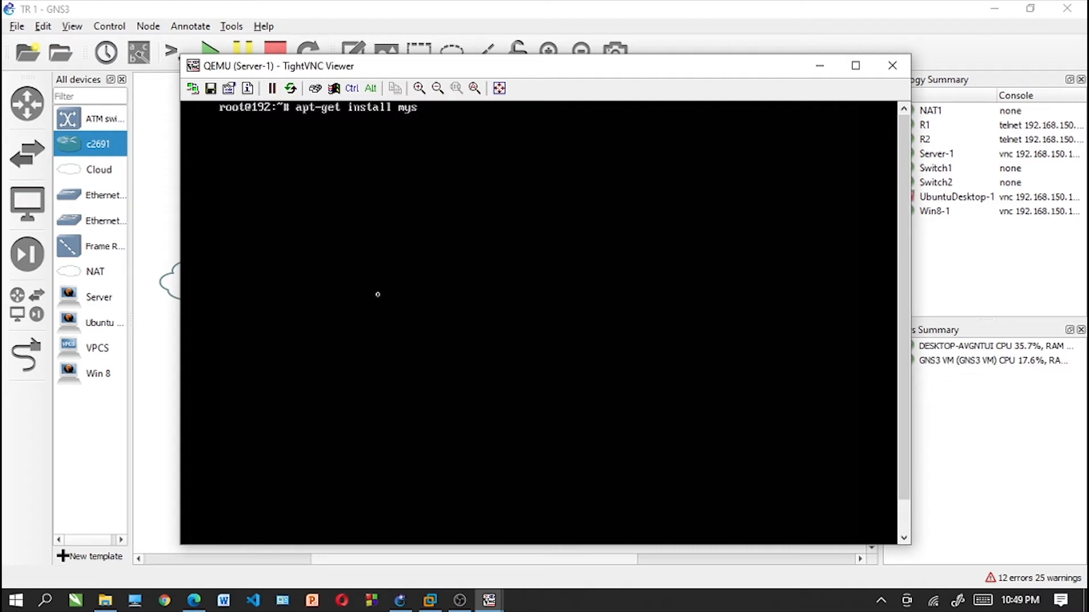
text(ql-server)
key(Return)
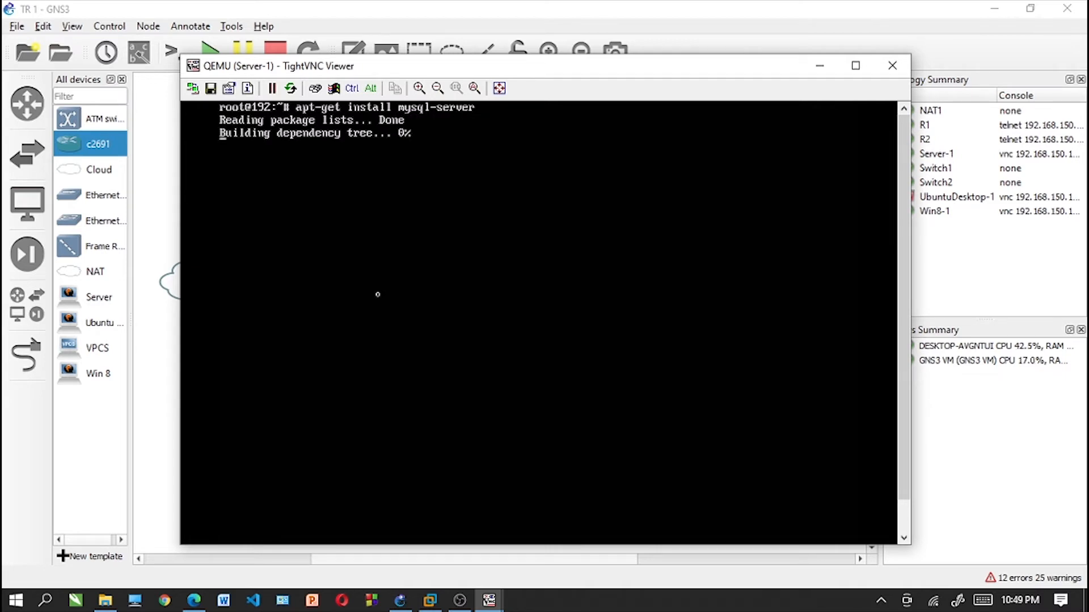
text(y)
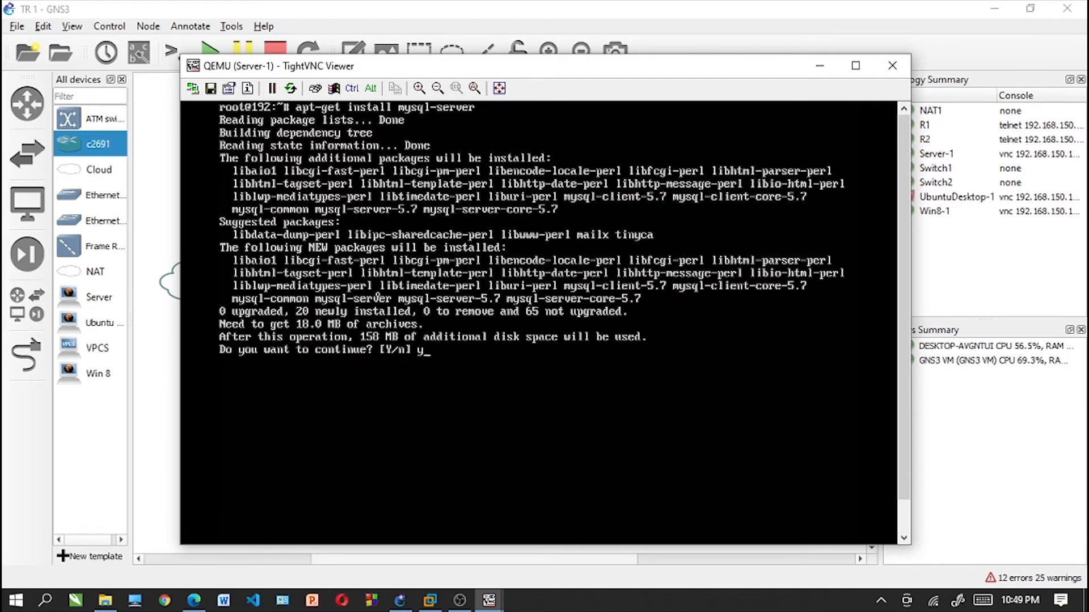
key(Return)
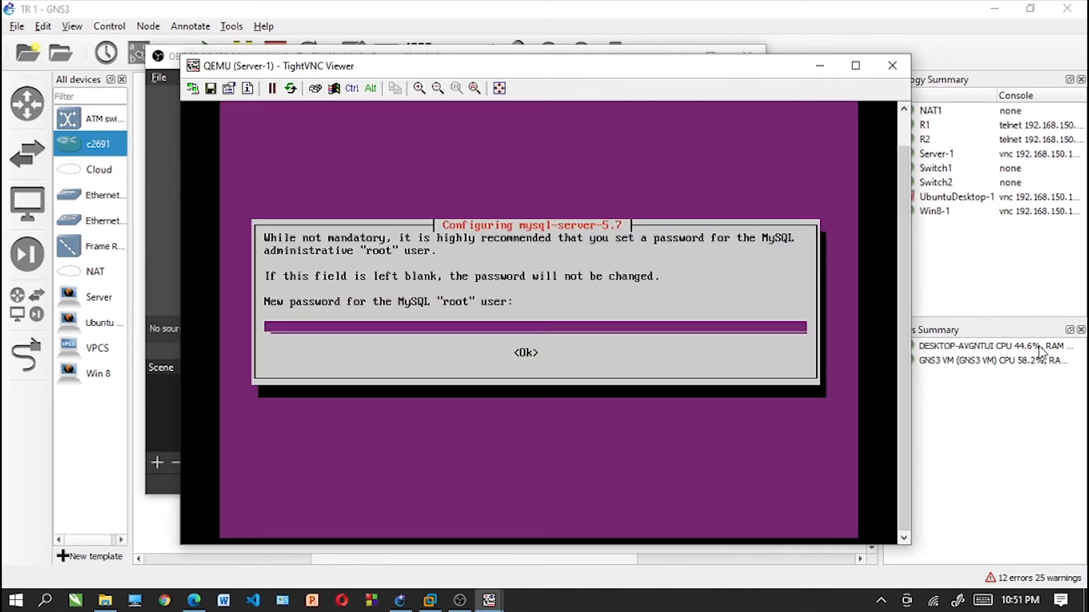
- Enter and repeat the new password for the MySQL root user in the mysql-server-5.7 configuration
text(***)
key(Tab)
key(Return)
text(***)
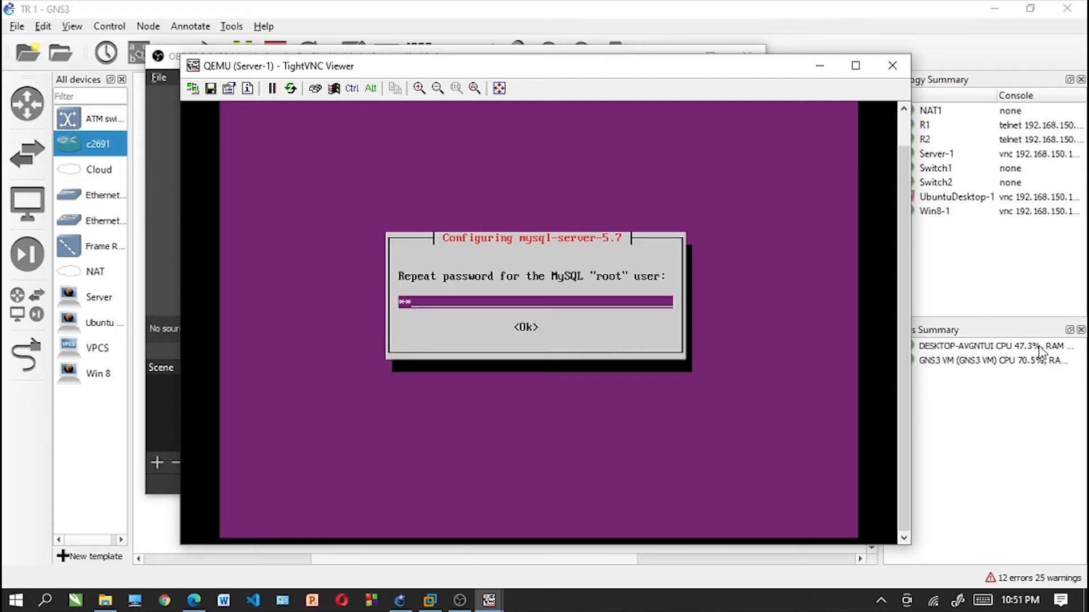
key(Return)
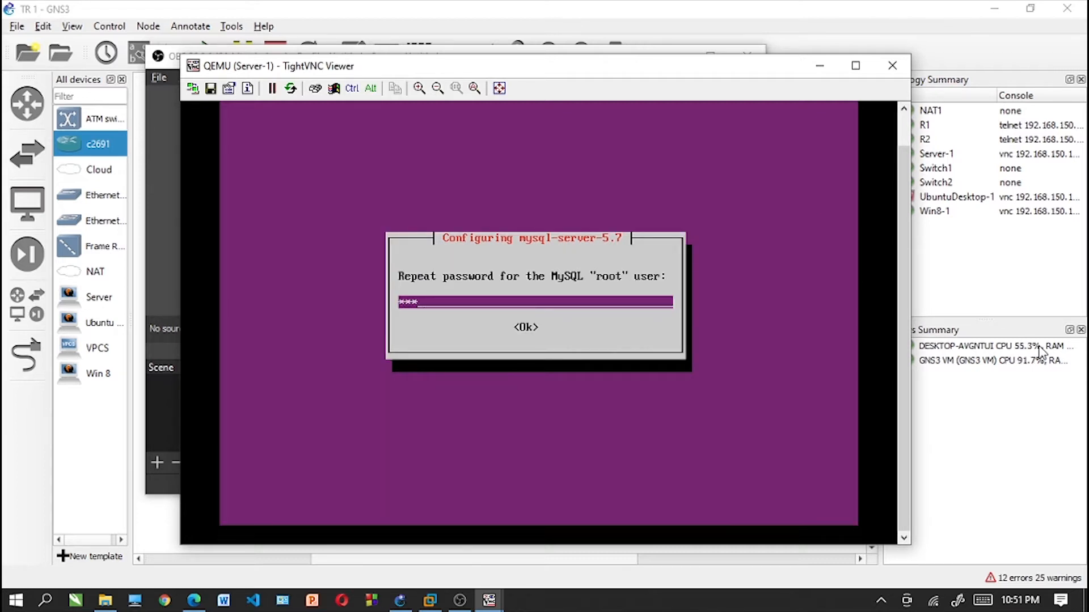
key(Down)
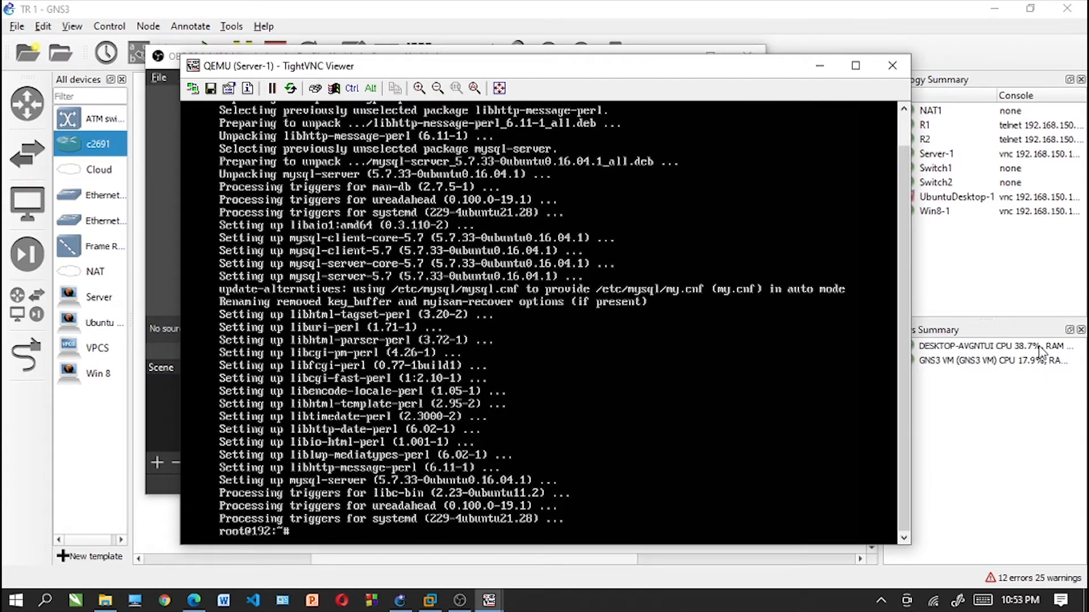
- Log in to MySQL as root with mysql -u root -p, entering the MySQL root password
text(mysql -u root -p)
key(Return)
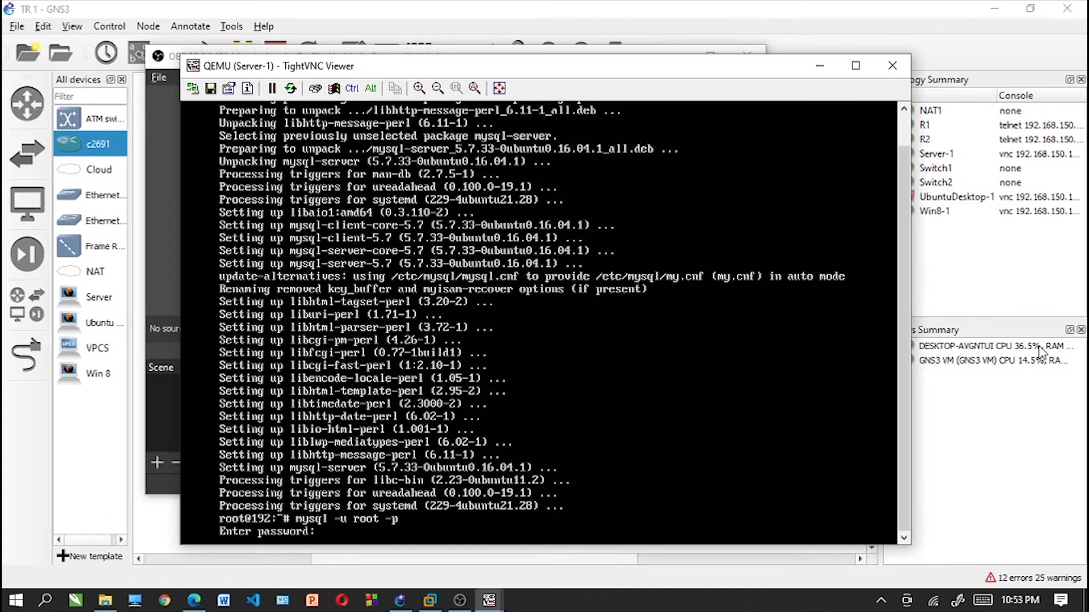
key(Return)
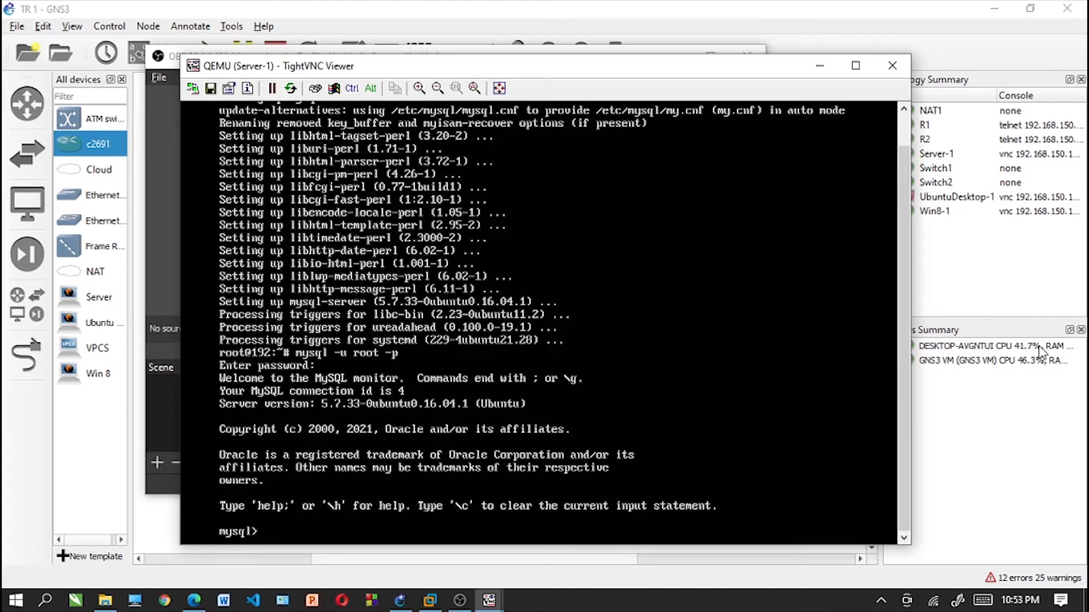
- Exit the MySQL monitor and clear the Server-1 terminal
text(cxit)
key(Return)
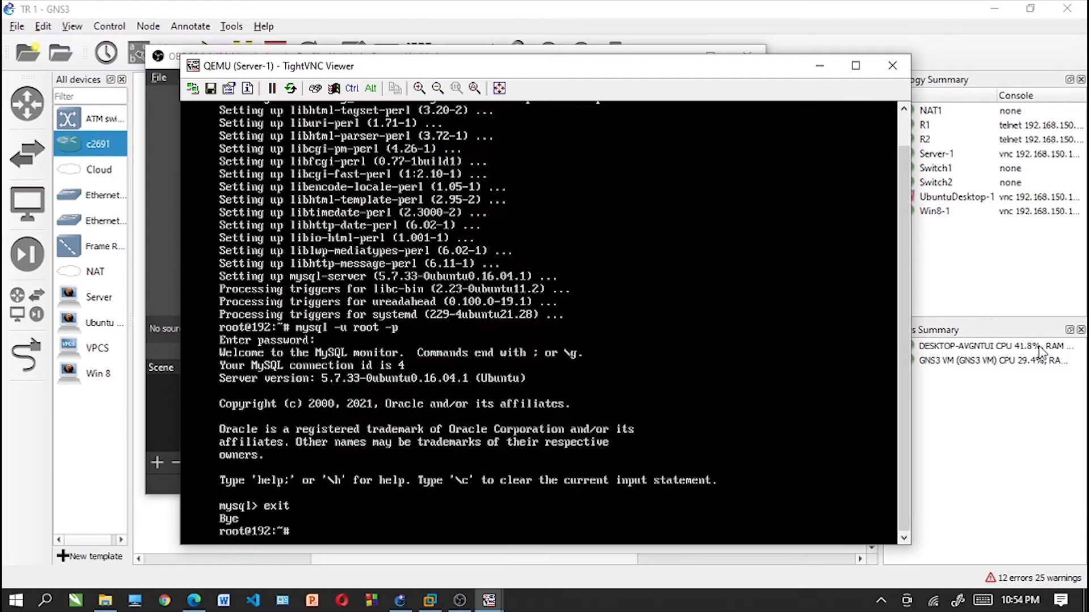
text(clear)
key(Return)
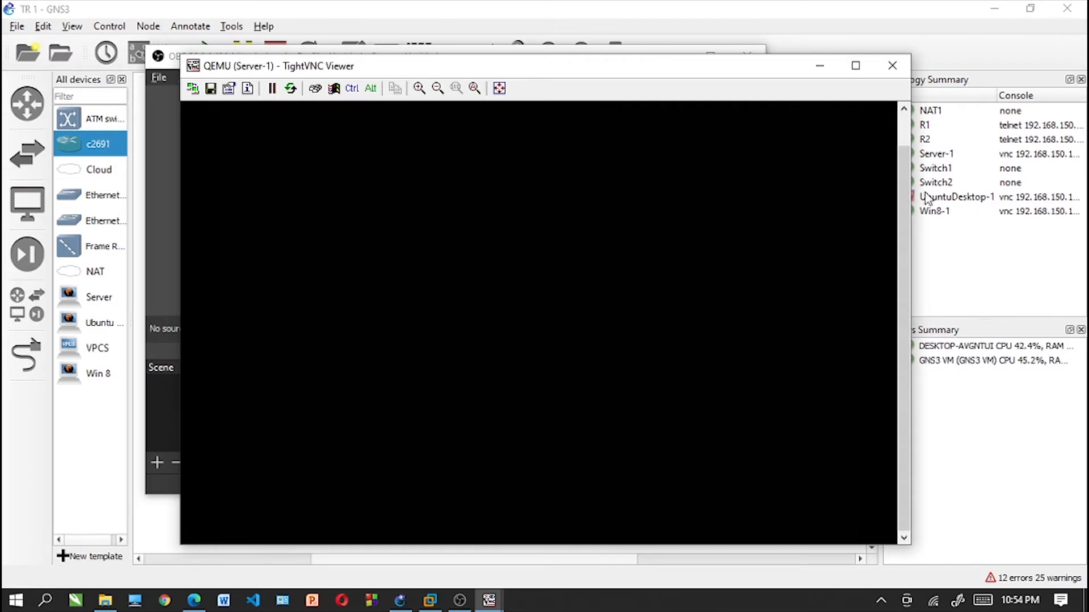
- Try to install php, php-mysql, libapache2-mod-php, php-cli, php-cqi, php-gd, mysql-server and mysql-client-zip with apt-get and the -y option
drag(904, 195, 904, 161)
text(apt)
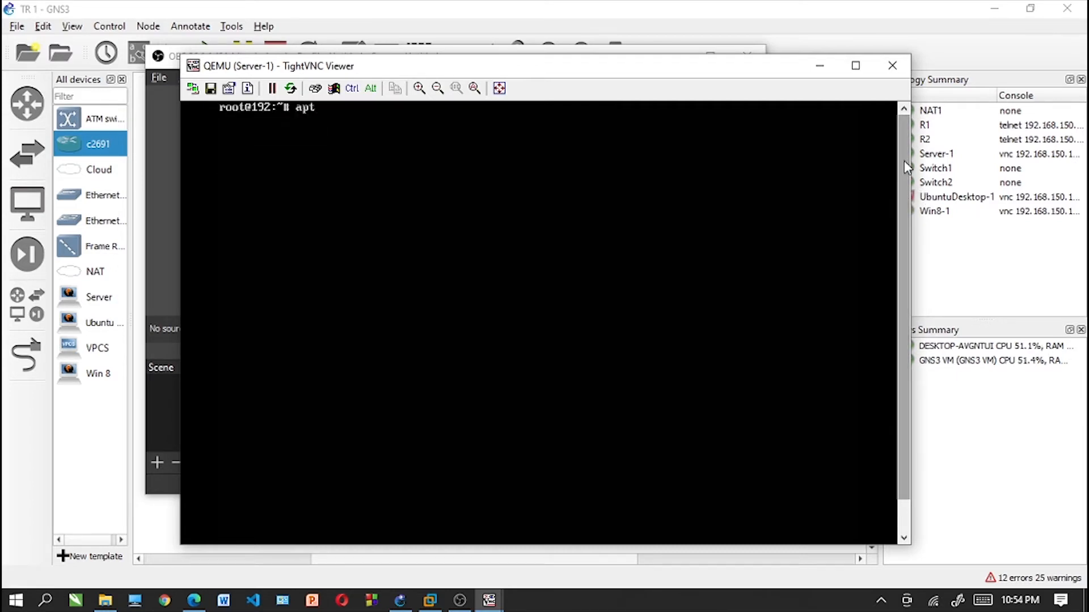
text(-get install)
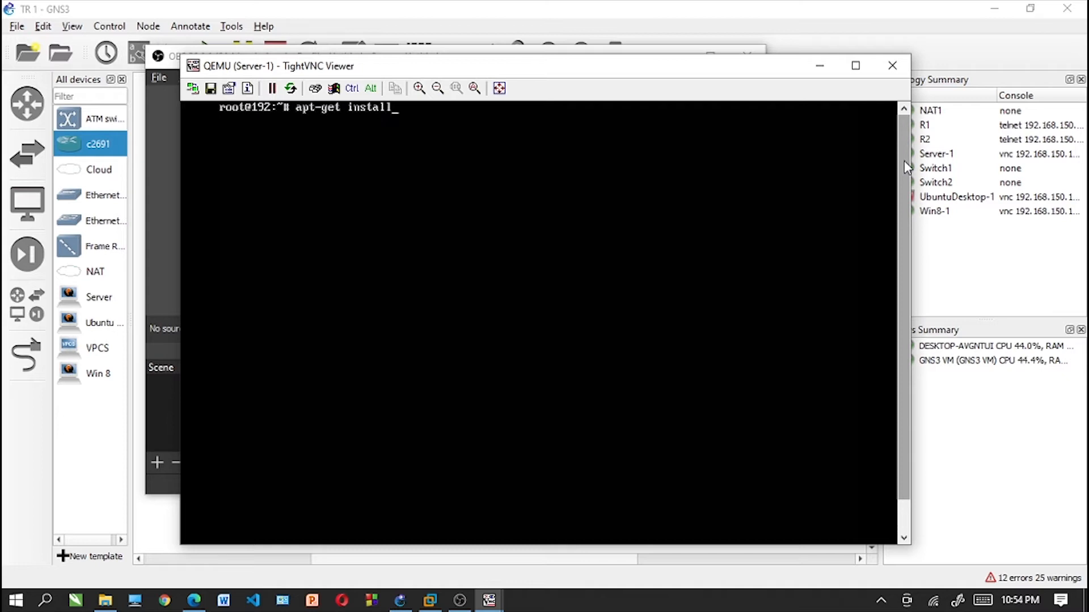
text( php php-mysq)
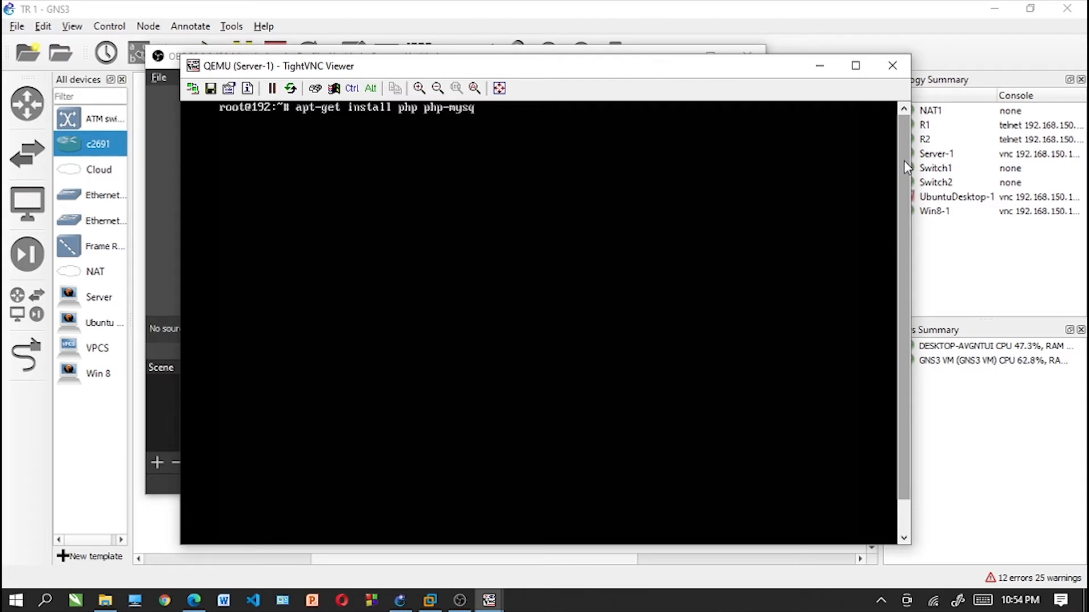
text(lphp)
key(BackSpace)
key(BackSpace)
key(BackSpace)
text(libapache2)
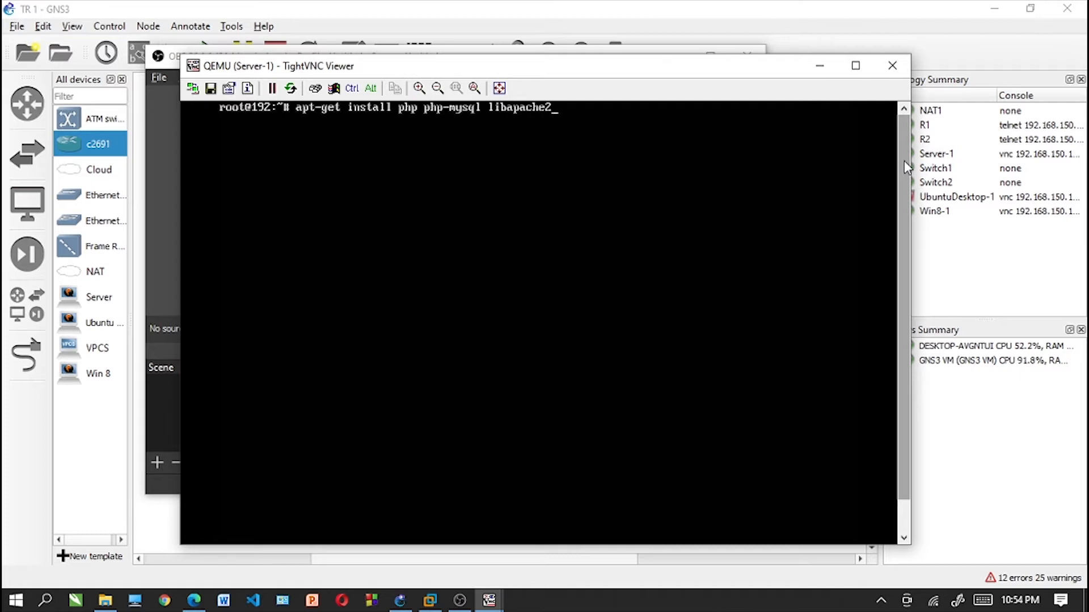
text(-mod-php php)
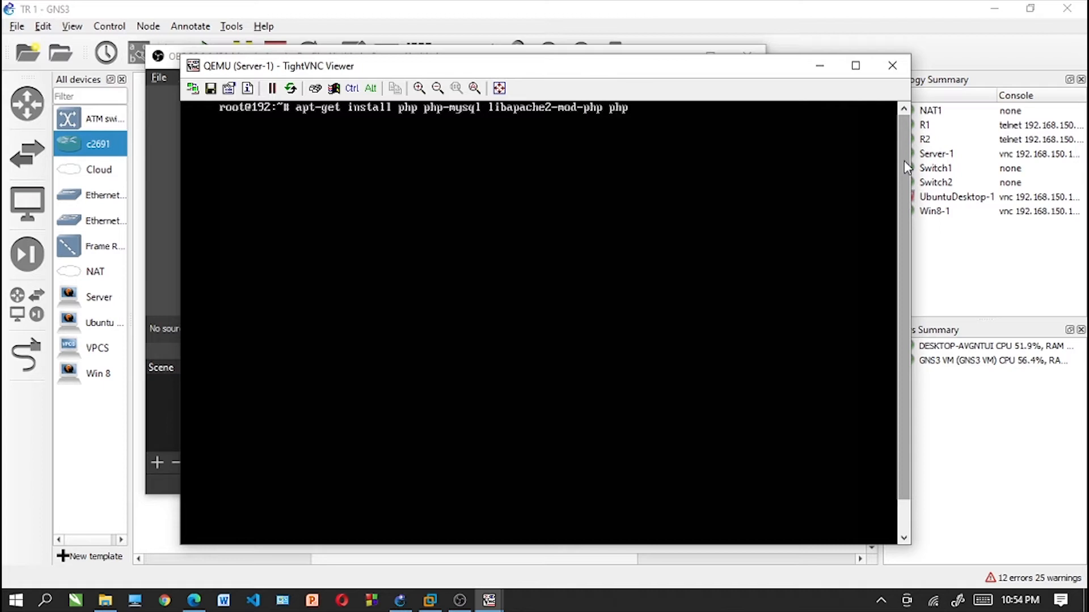
text(-cli php-cgi php)
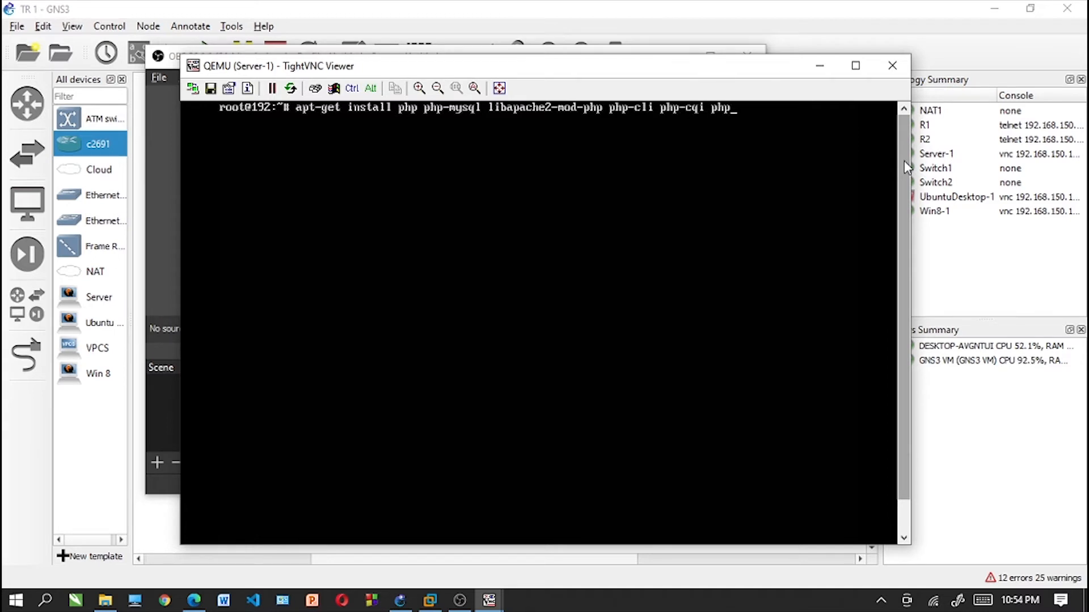
text(-gd mysql-se)
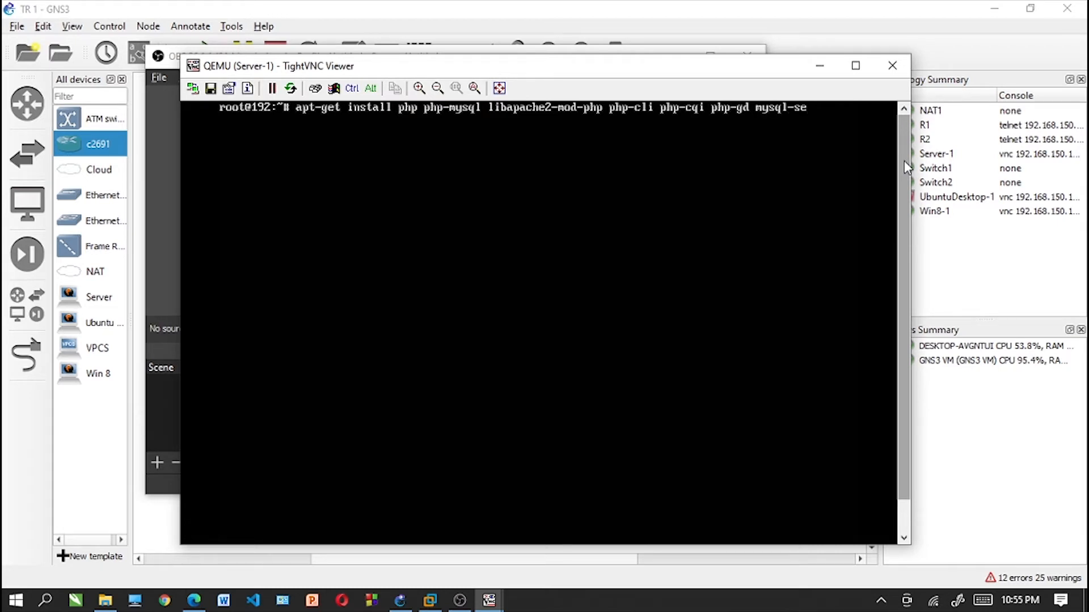
text(rver mysql)
key(BackSpace)
key(BackSpace)
key(BackSpace)
key(BackSpace)
key(BackSpace)
text(n)
key(BackSpace)
text(mysql-client)
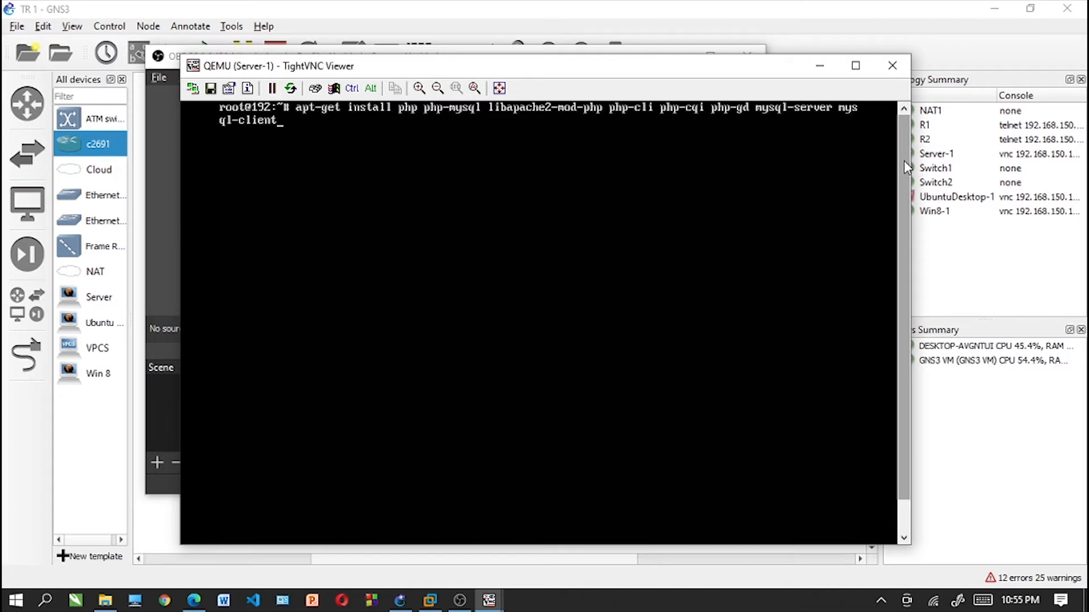
text(-zip -y)
key(Return)
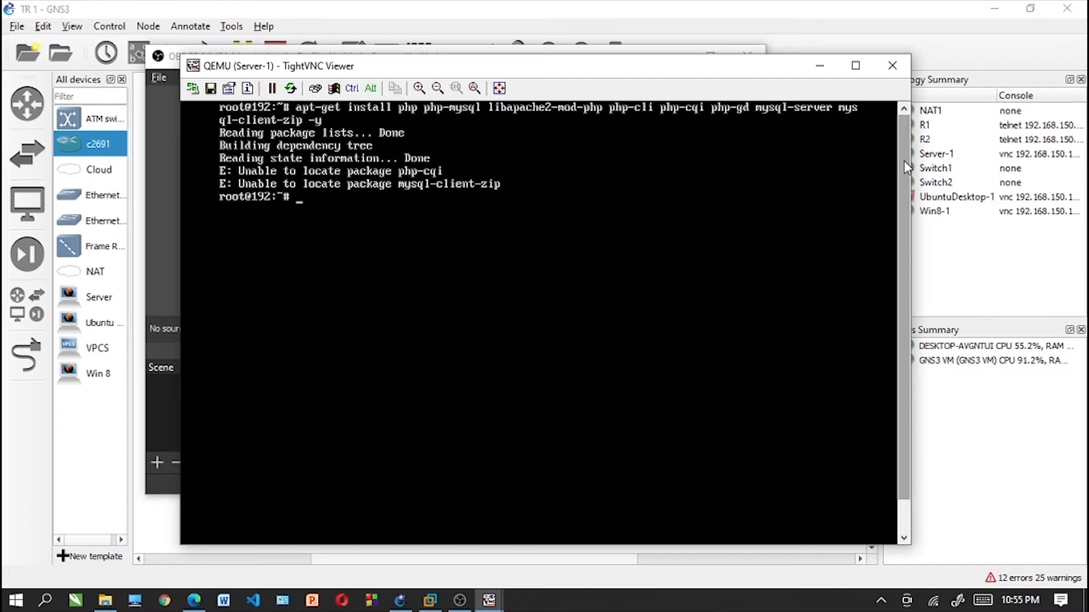
- Change to the /var/www/html directory and create an empty info.php file with touch
text(cd /var/www/html)
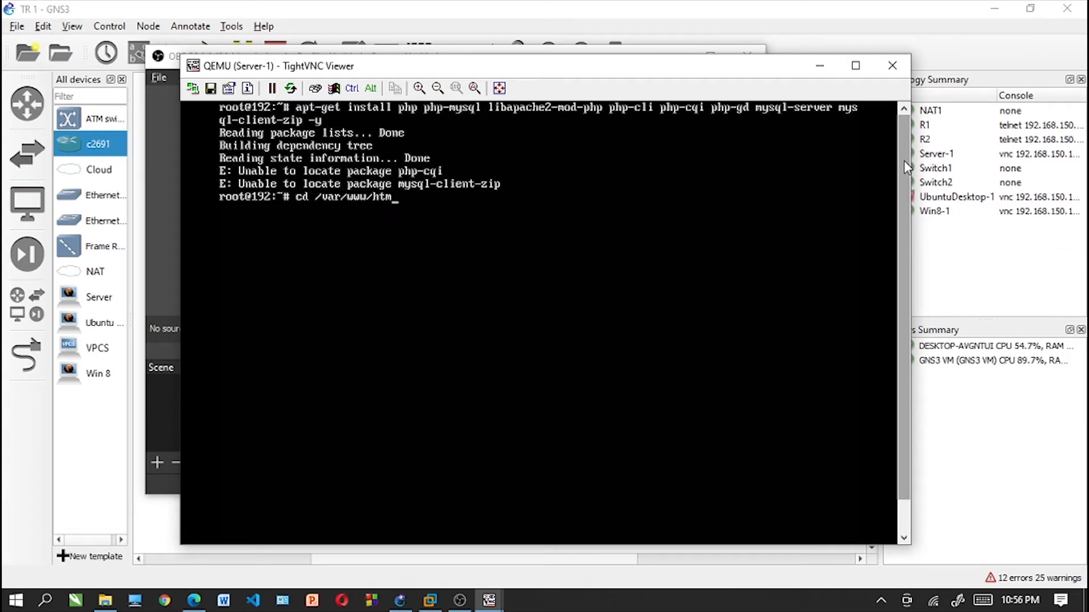
key(Return)
text(to)
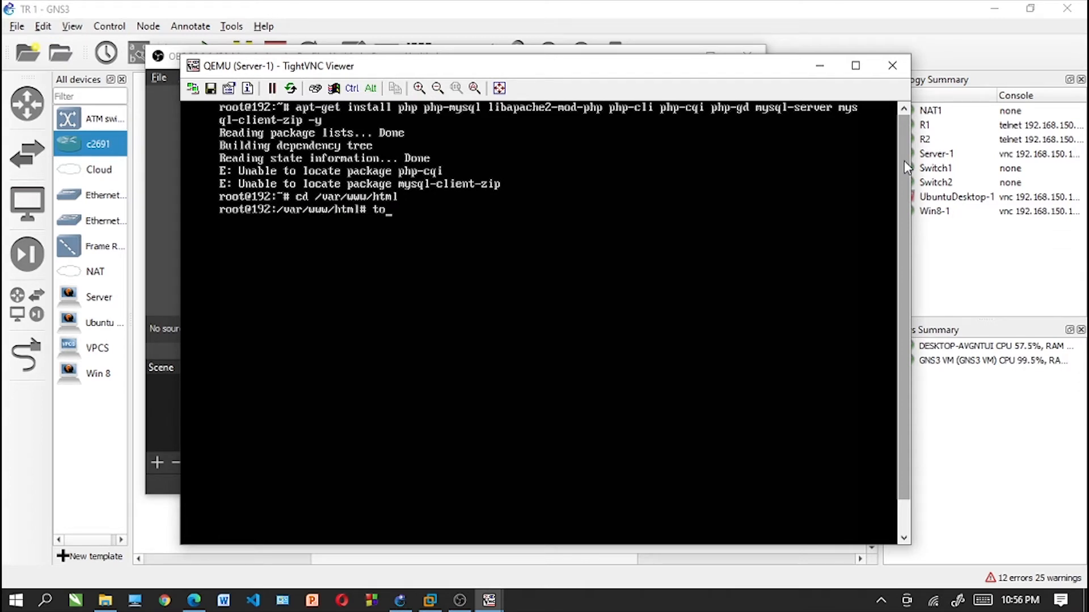
text(uch info)
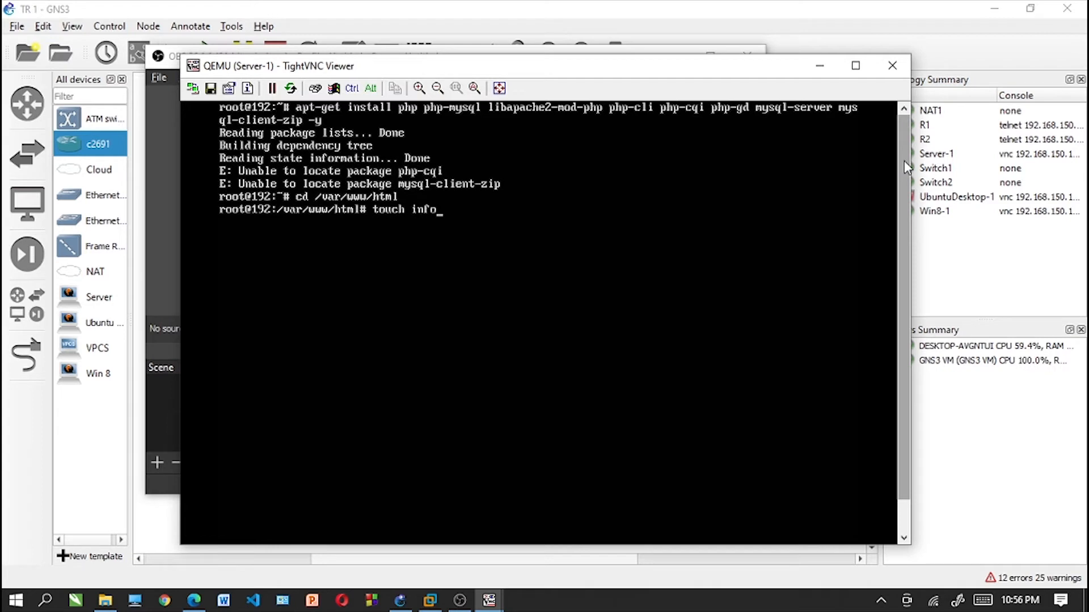
text(.php)
key(Return)
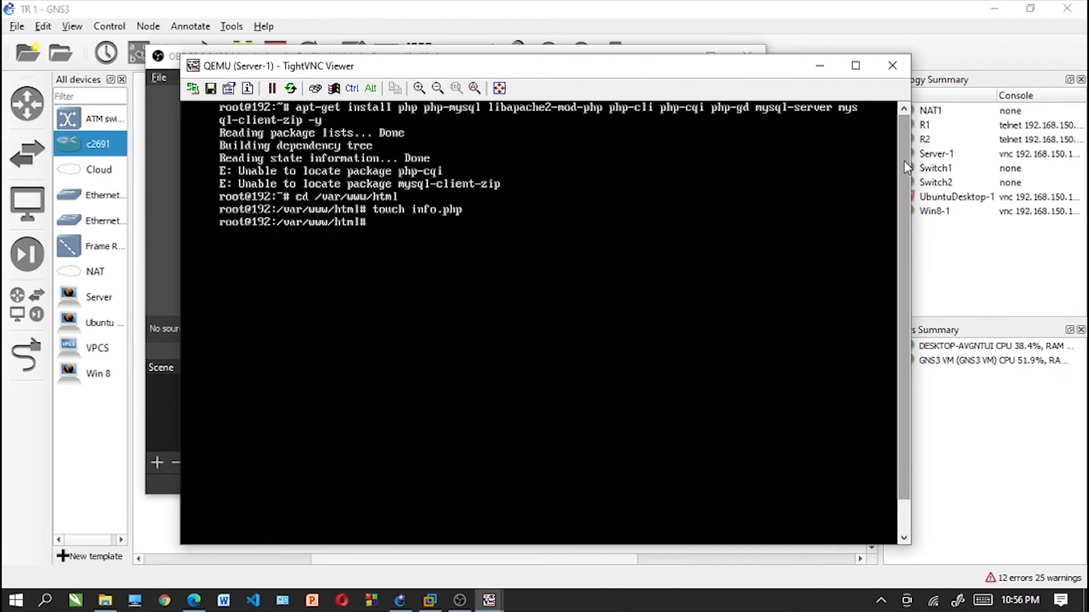
- Open info.php in nano and enter the opening <?php tag followed by a phpinfo(); line
text(nano info.php)
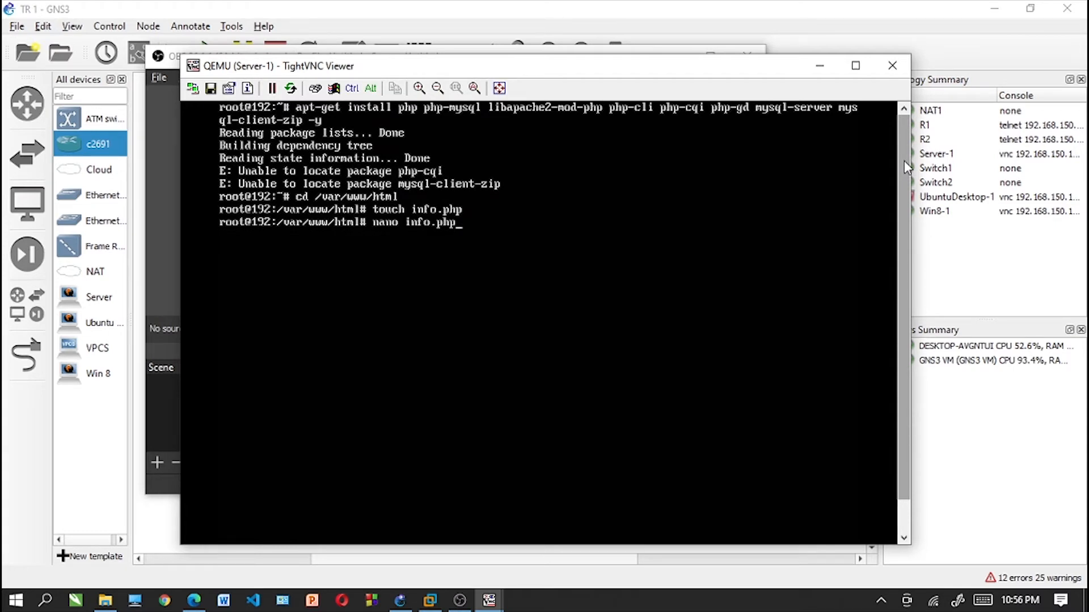
key(Return)
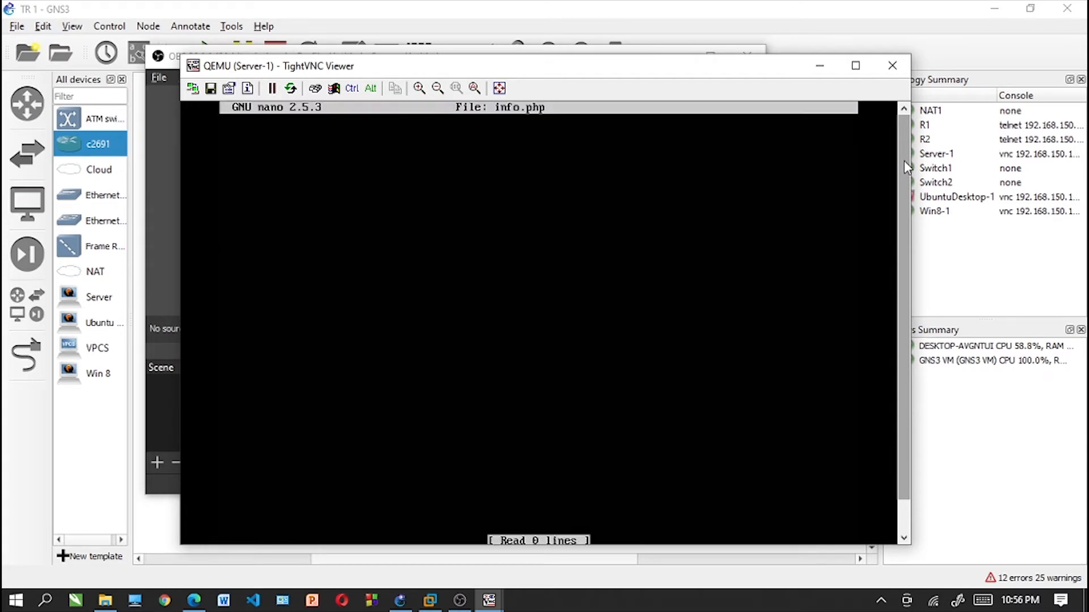
text(<)
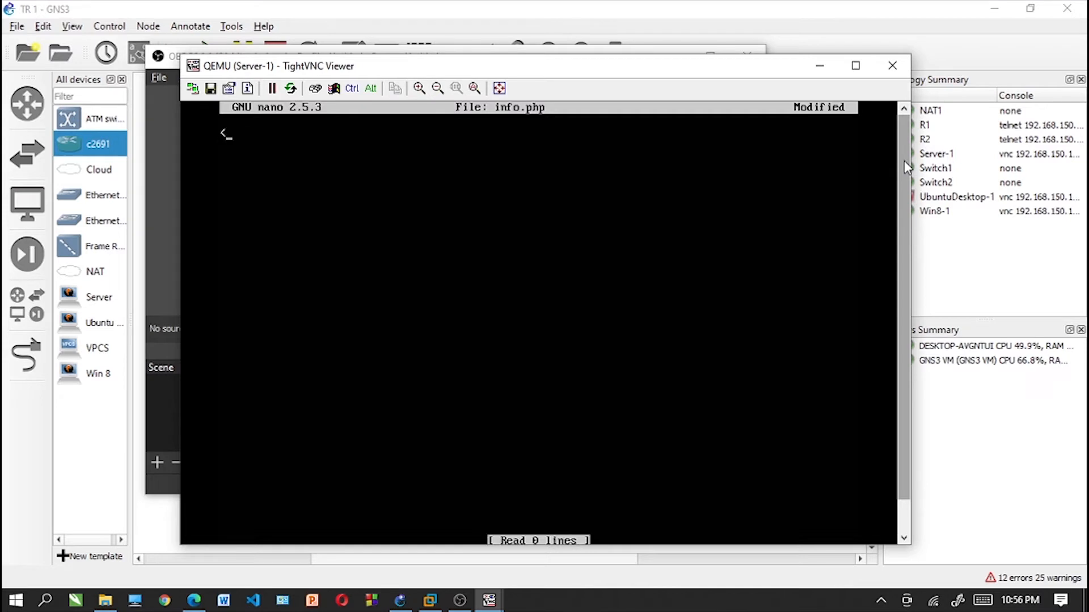
text(?php)
key(Return)
text(ph)
key(BackSpace)
key(BackSpace)
key(Return)
text(phpinfo();)
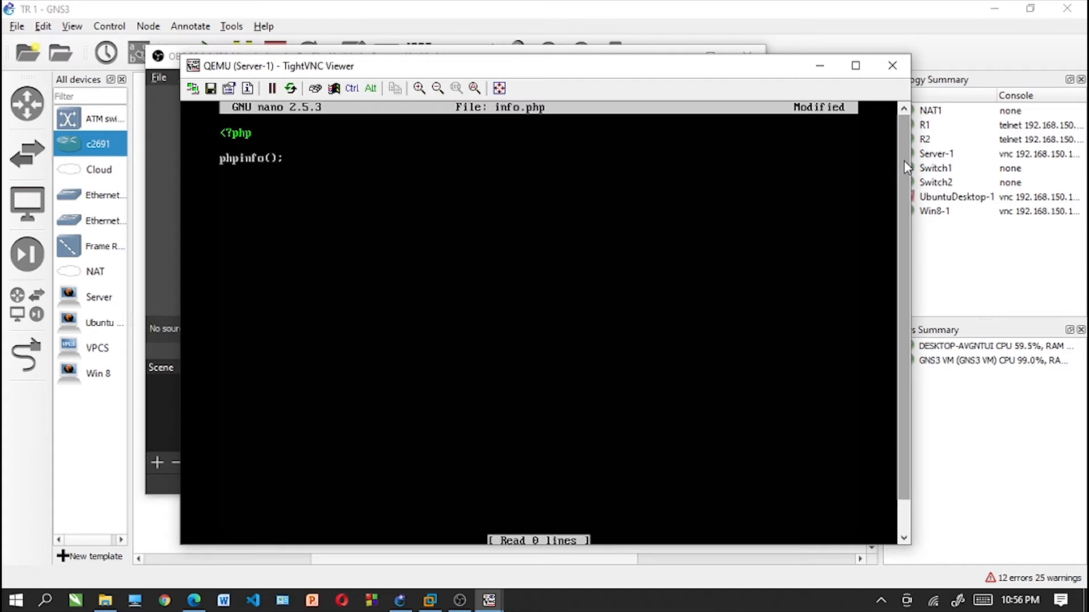
- Finish the PHP block with ?> and save info.php under the same name, exiting nano
key(Return)
text(?)
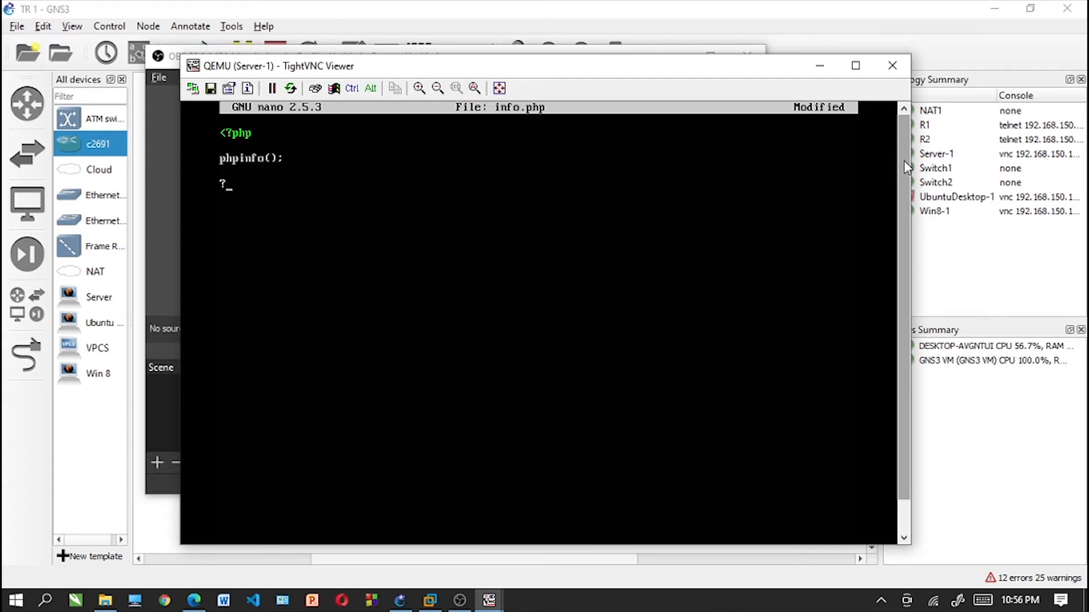
text(?)
key(BackSpace)
text(.)
key(BackSpace)
text(>)
key(ctrl+x)
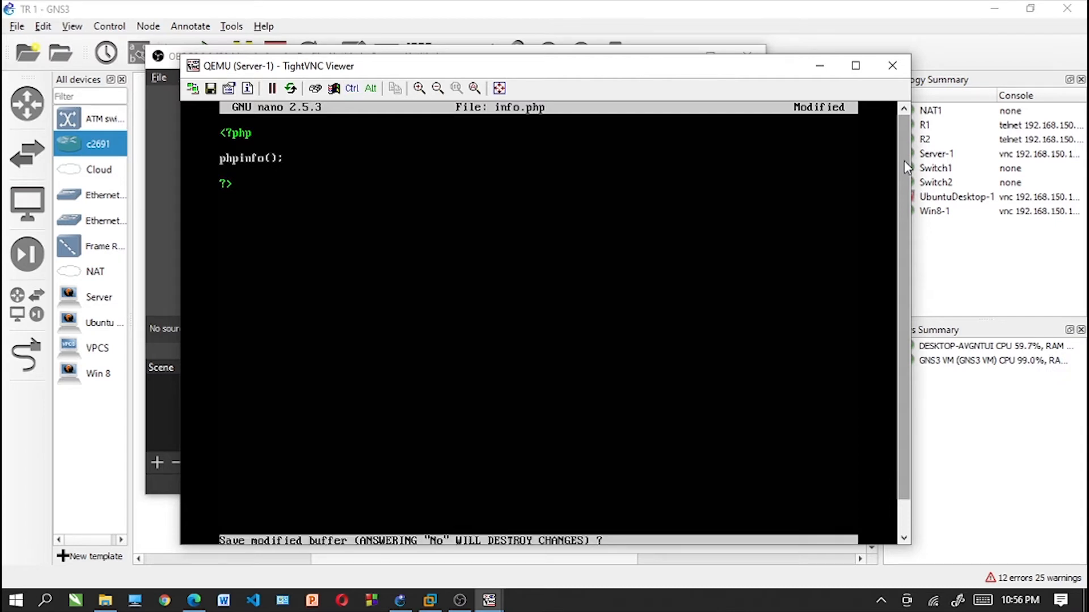
key(y)
key(Return)
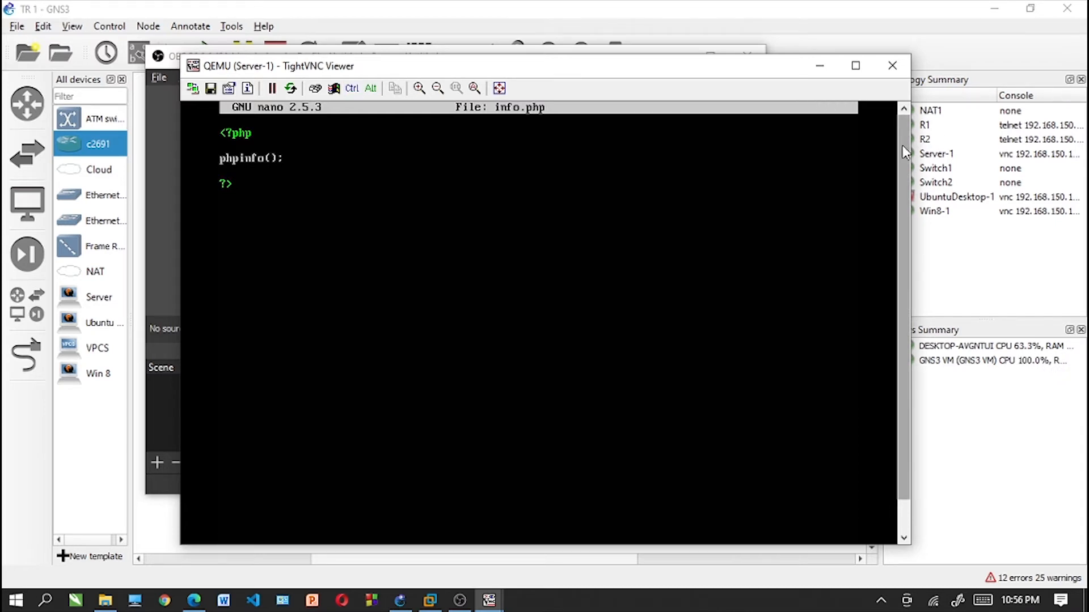
- Clear the Server-1 terminal and install phpmyadmin with apt-get, agreeing to continue
text(cl)
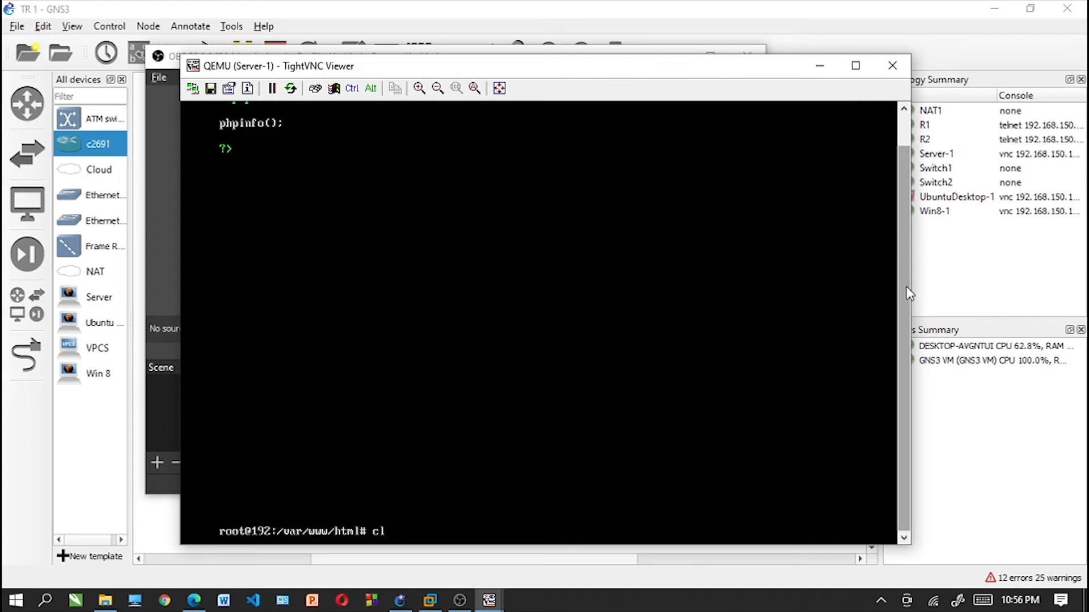
text(ear)
key(Return)
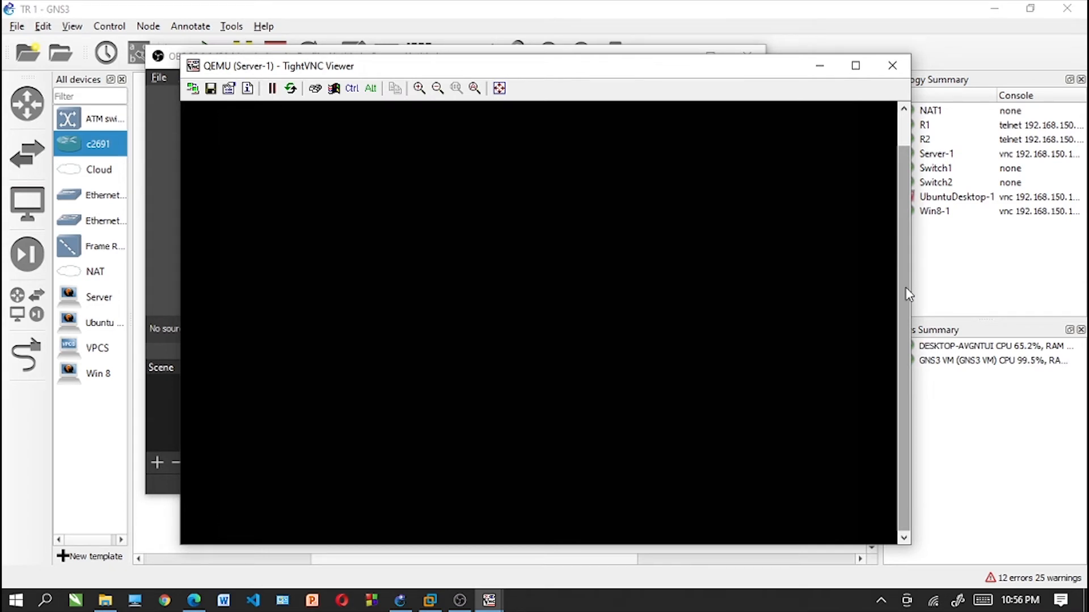
text(apt-get install)
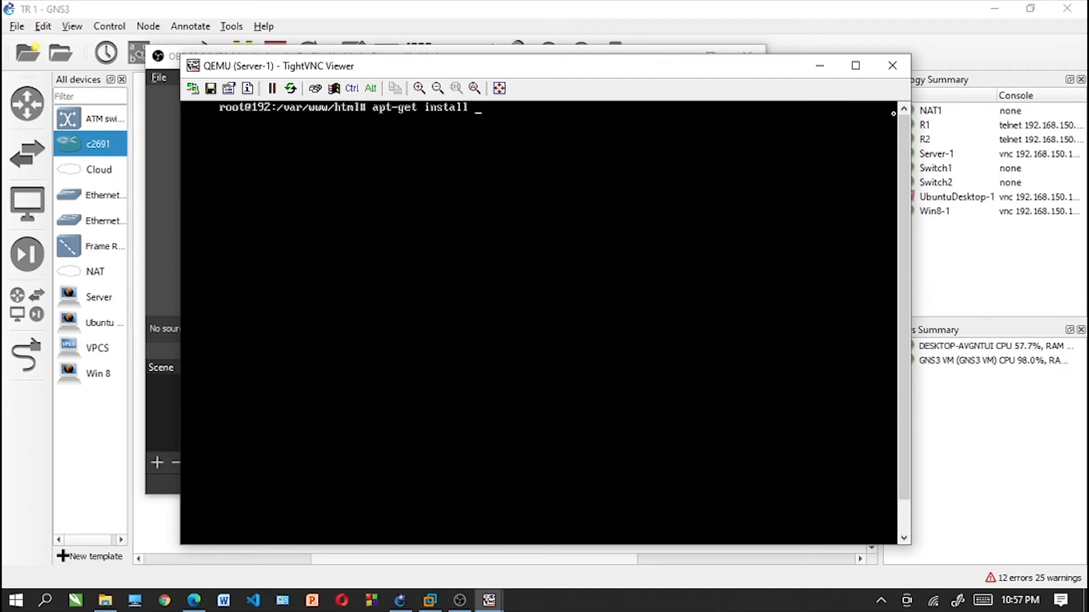
text( phpmyadmin)
key(Return)
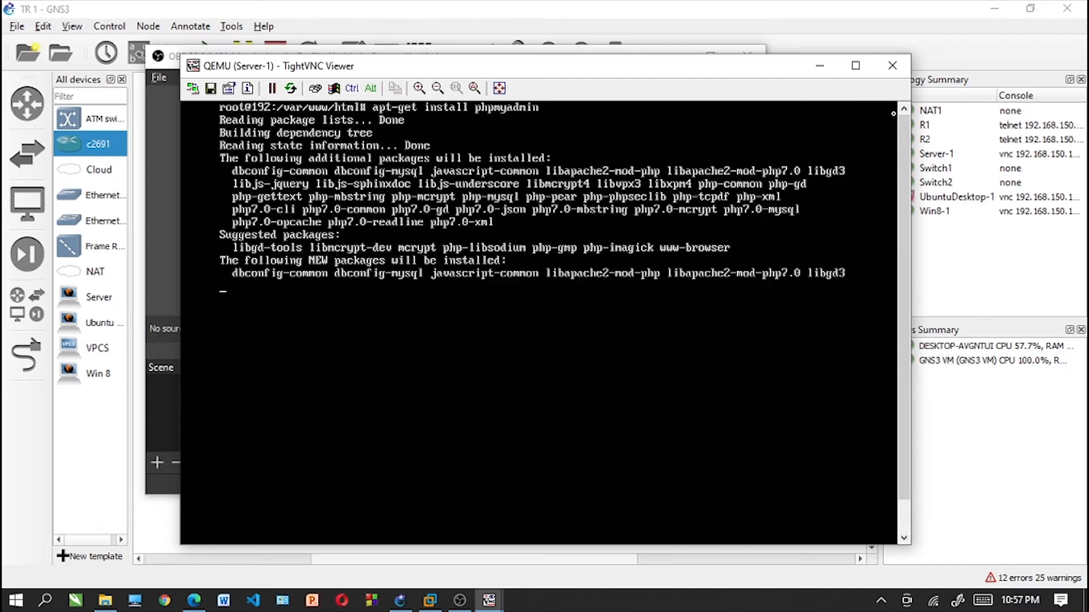
text(y)
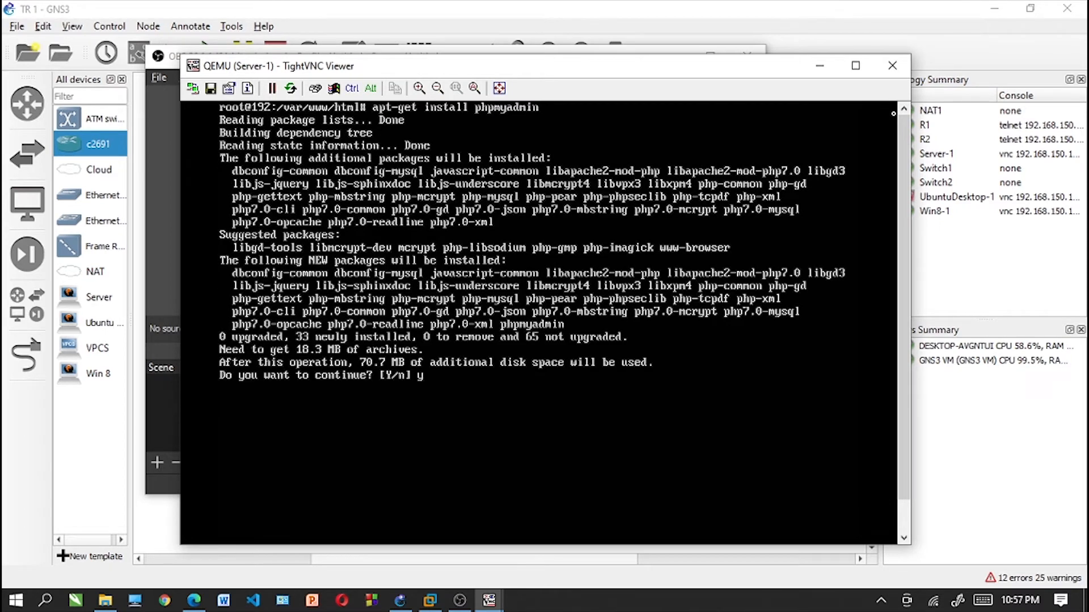
key(Return)
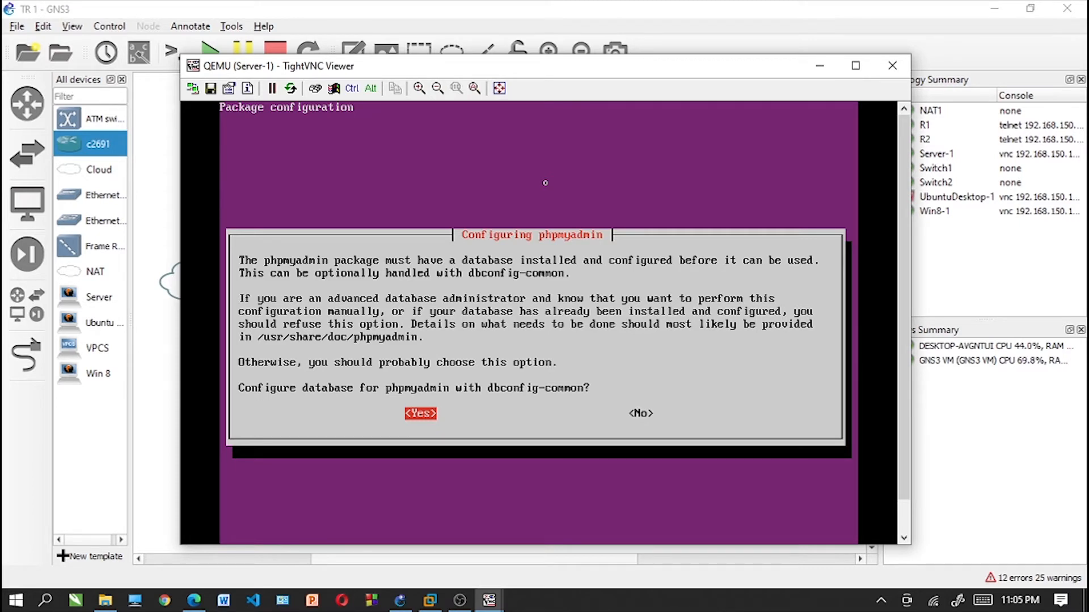
- Configure the phpmyadmin database with dbconfig-common, entering and confirming the MySQL application password
key(Return)
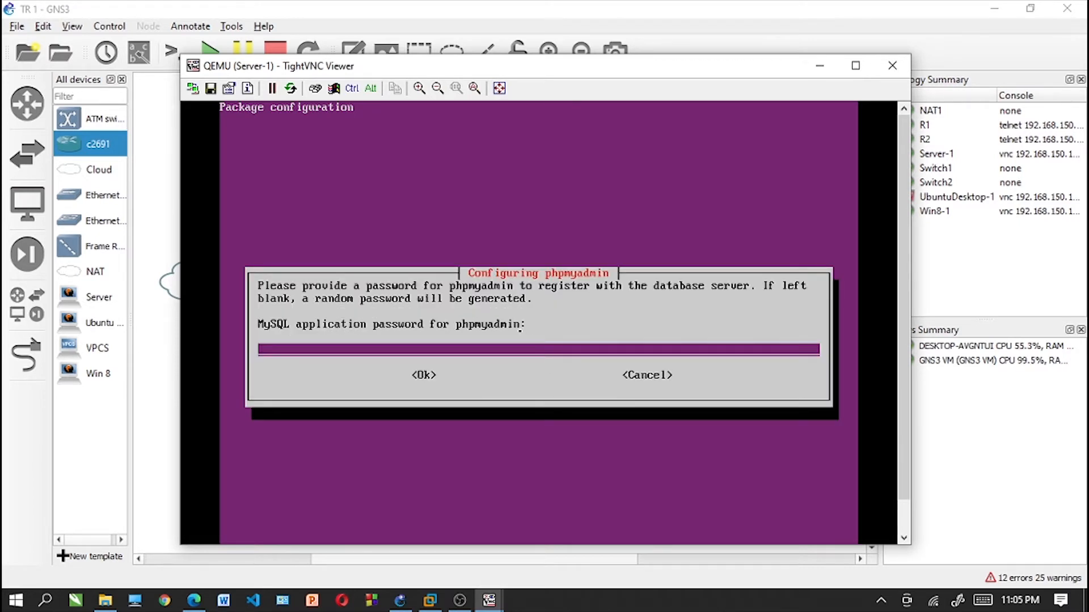
text(123)
key(Return)
text(123)
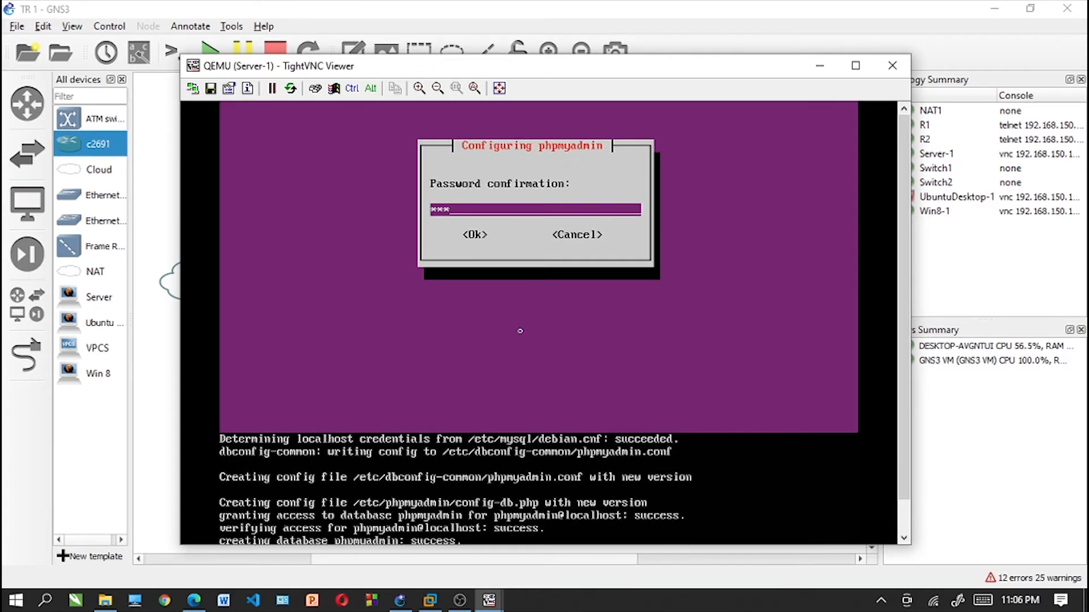
click(460, 599)
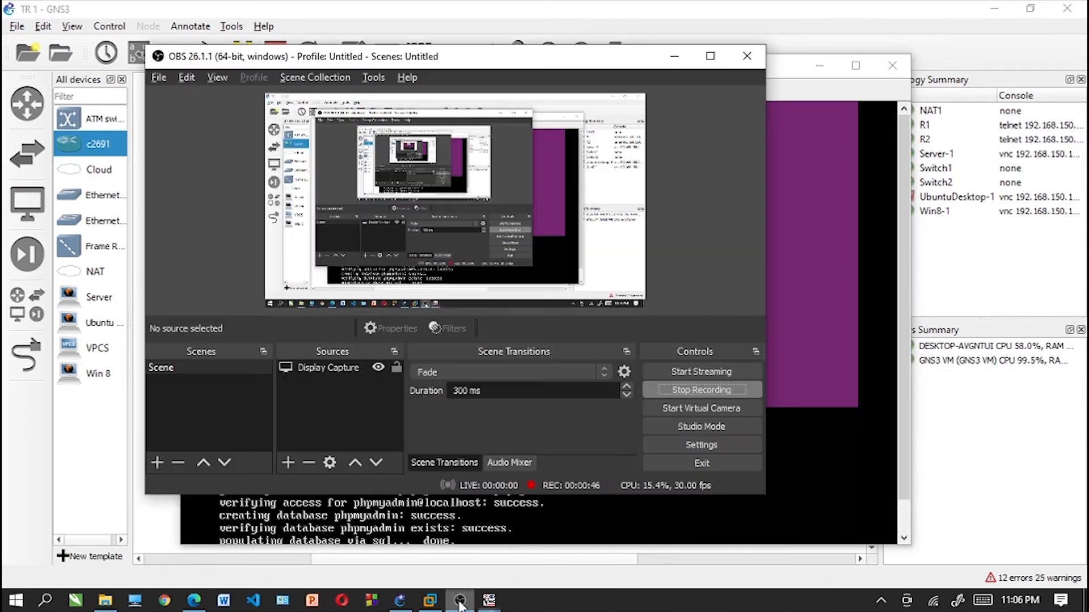
click(907, 283)
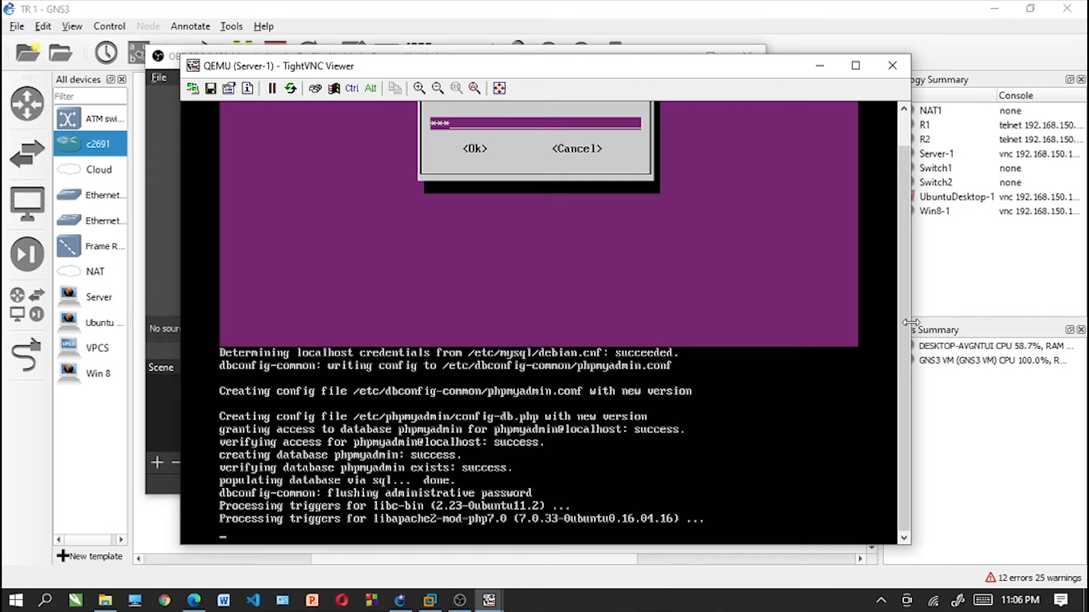
- Clear the Server-1 terminal and return from /var/www/html to the home directory
text(clear)
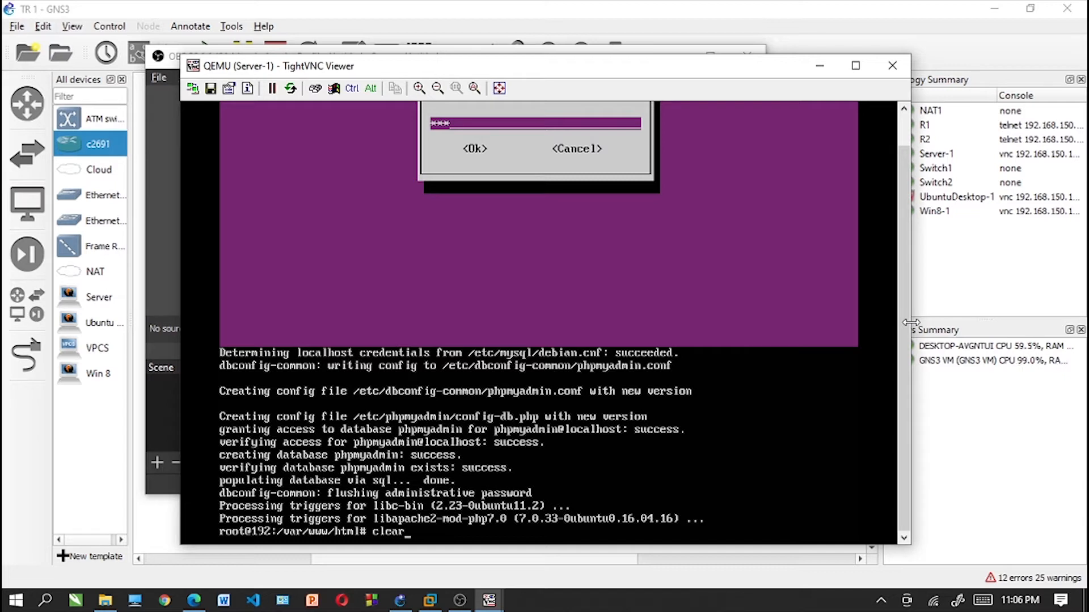
key(Return)
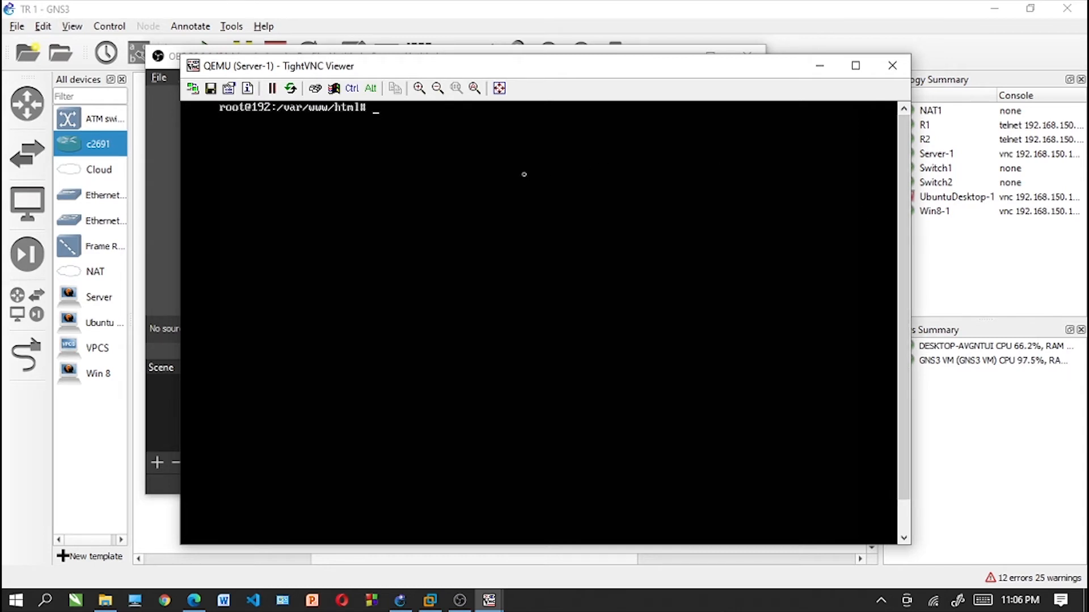
text(cd)
key(Return)
text(clear)
key(Return)
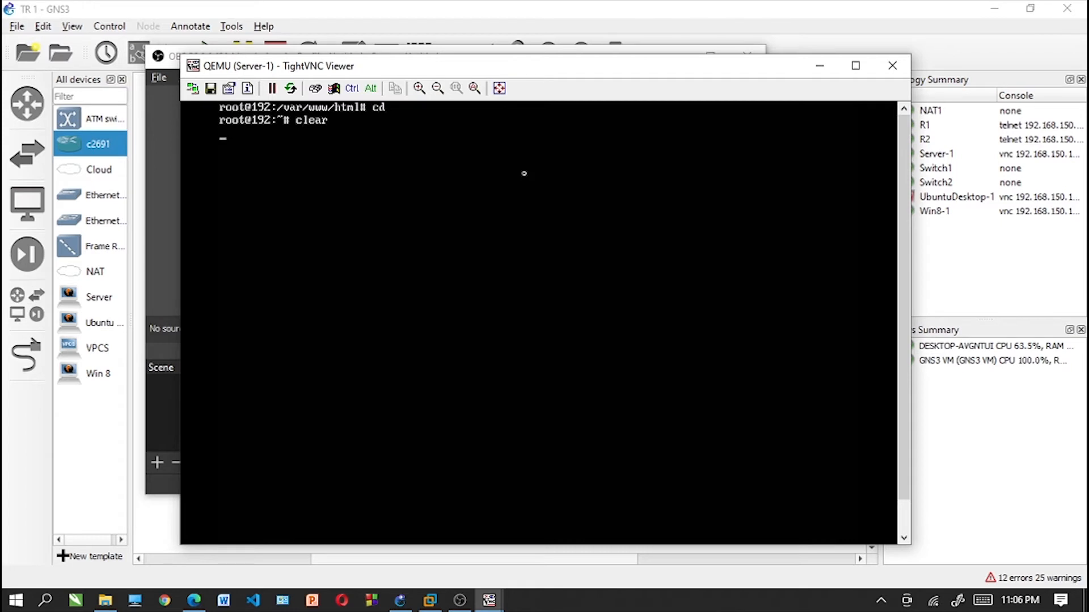
- Install bind9 on Server-1 with apt-get, agreeing to continue
text(apt-get)
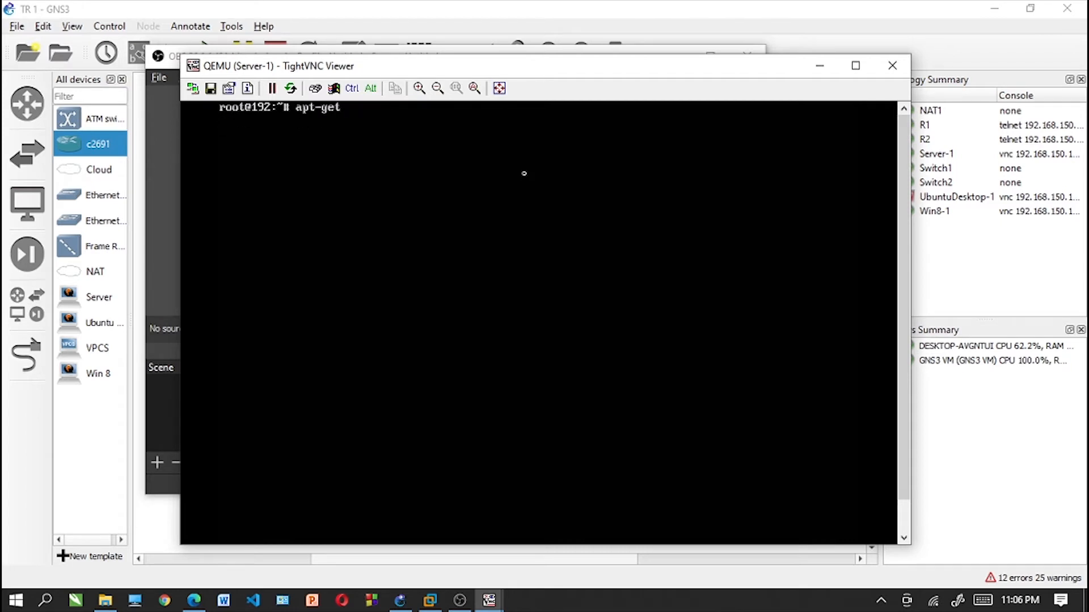
text( install b)
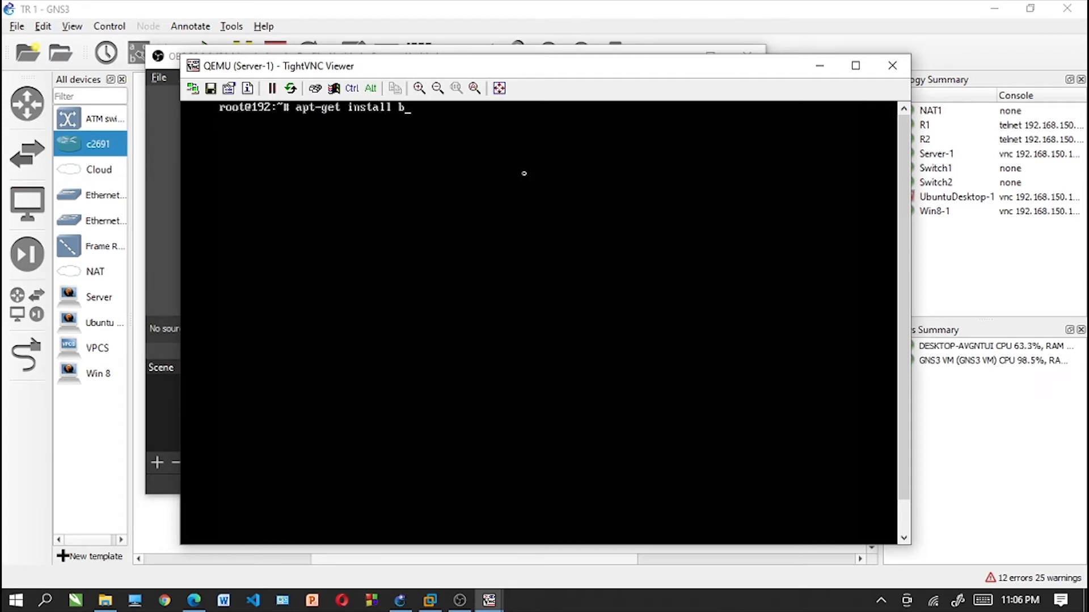
text(ind9)
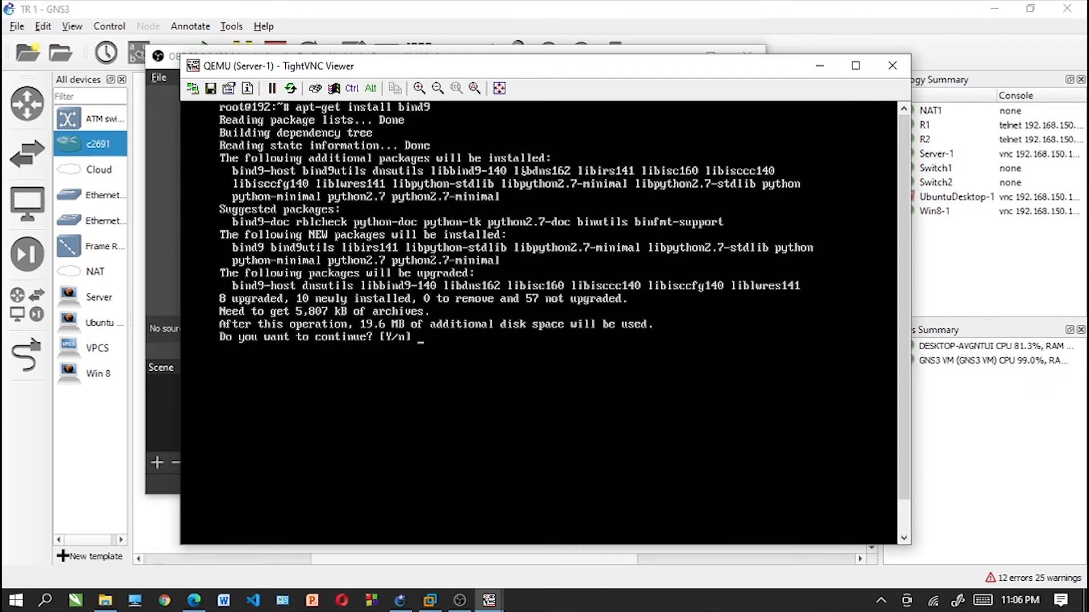
text(y)
key(Return)
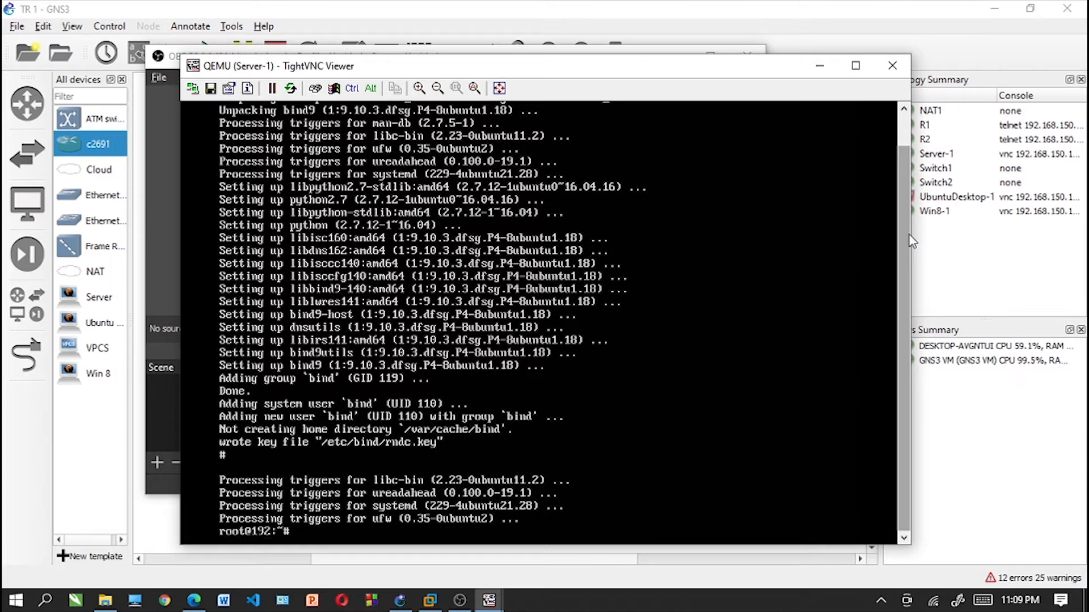
- Clear the installation output and change to the /etc/bind directory
text(clear)
key(Return)
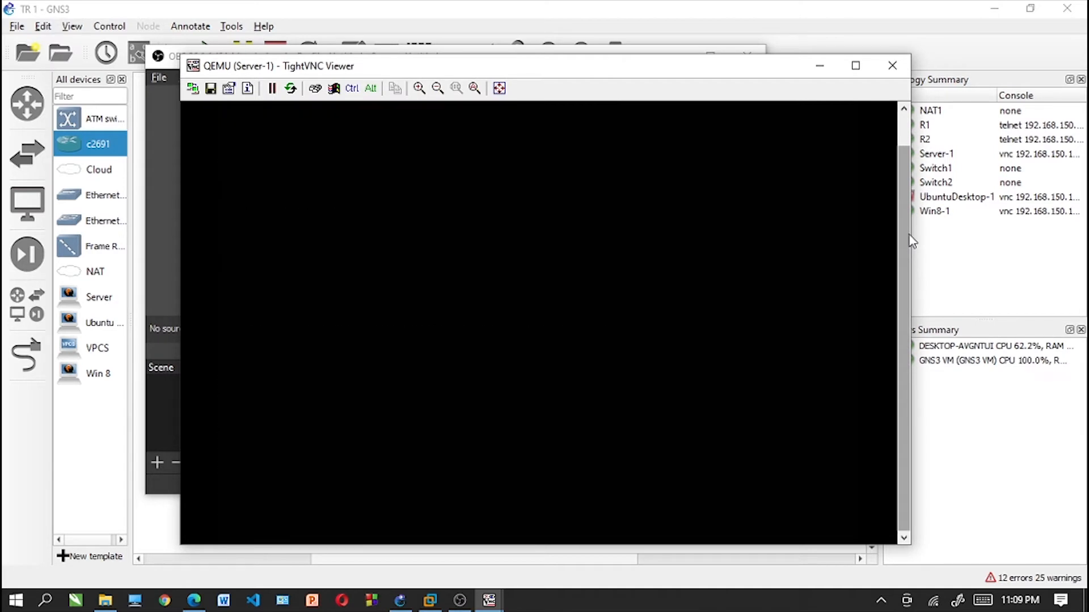
drag(904, 234, 903, 17)
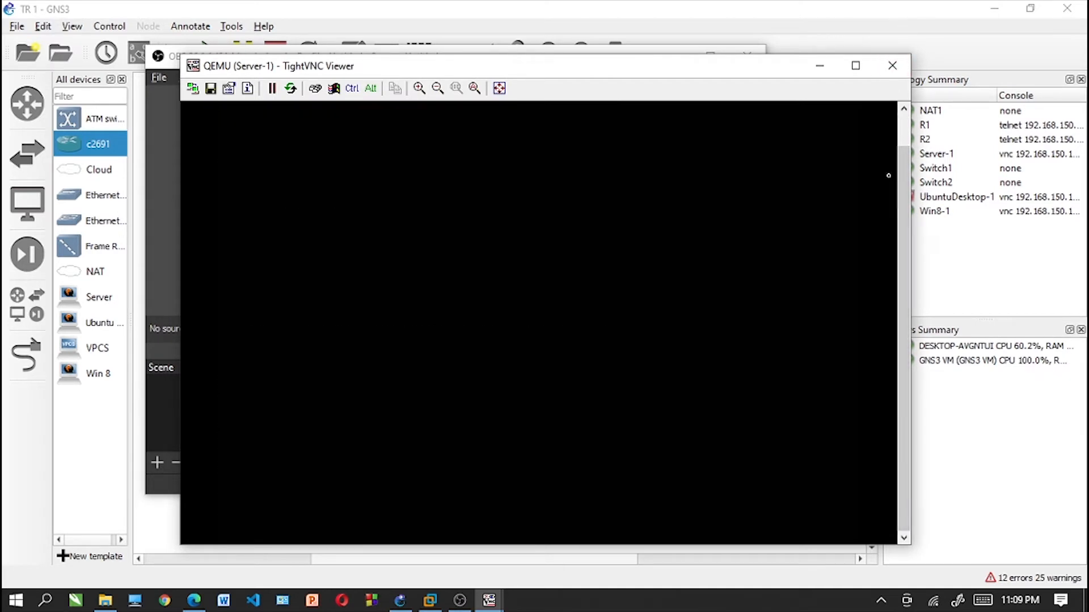
drag(904, 175, 905, 140)
text(cc)
key(BackSpace)
text(s)
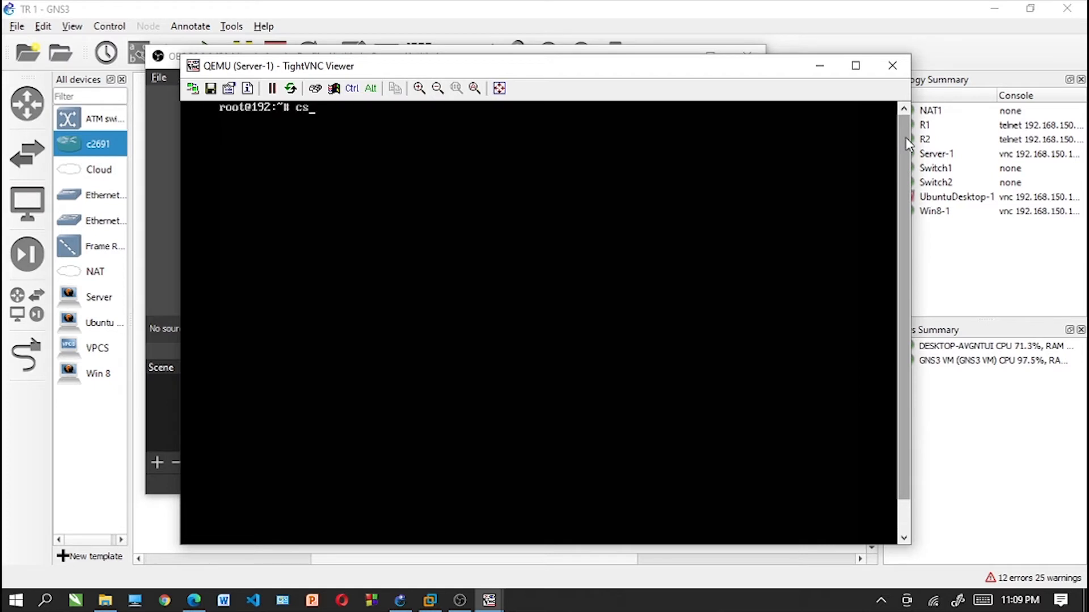
key(BackSpace)
text(d /etc/bind)
key(Return)
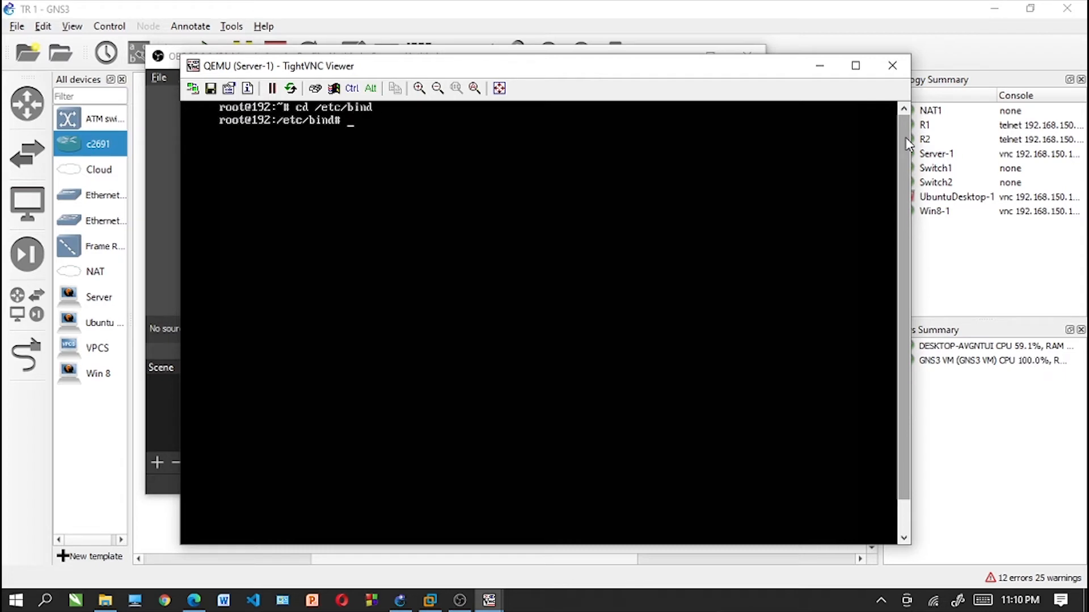
text(nano named.conf)
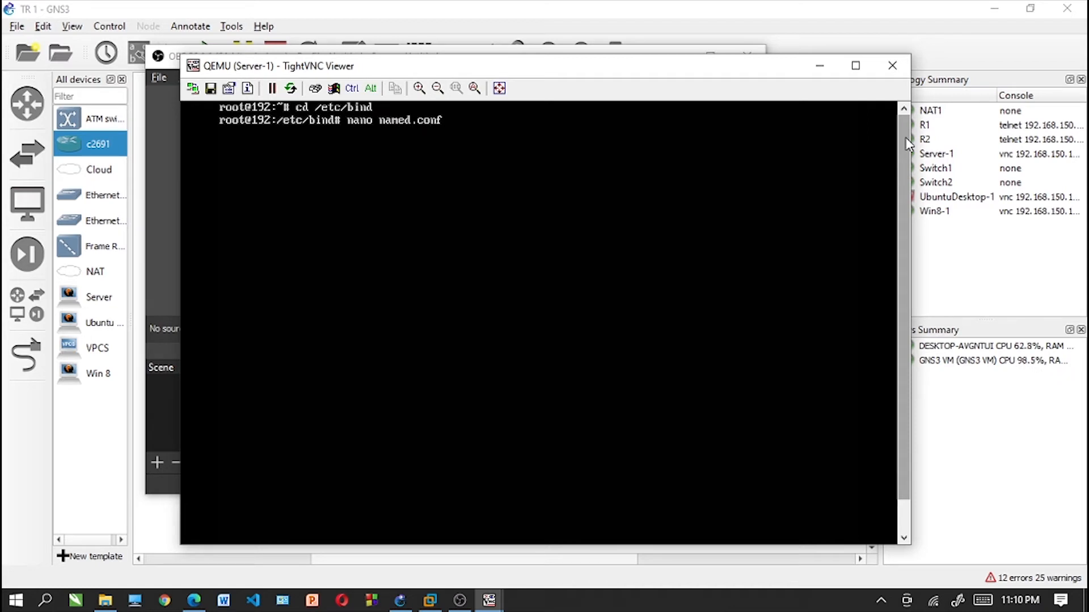
text(.default-zone)
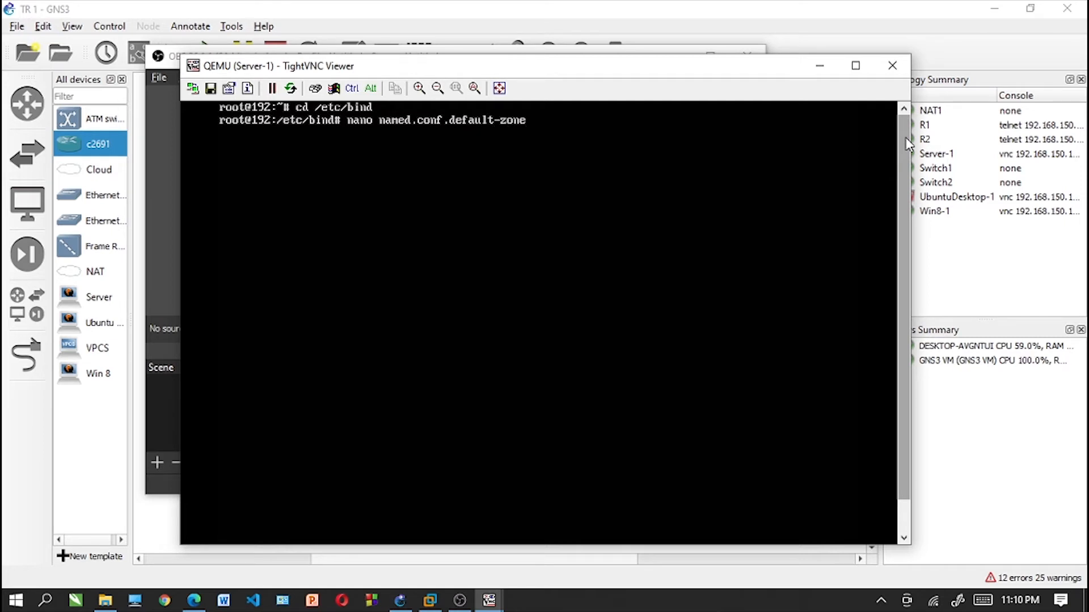
key(Return)
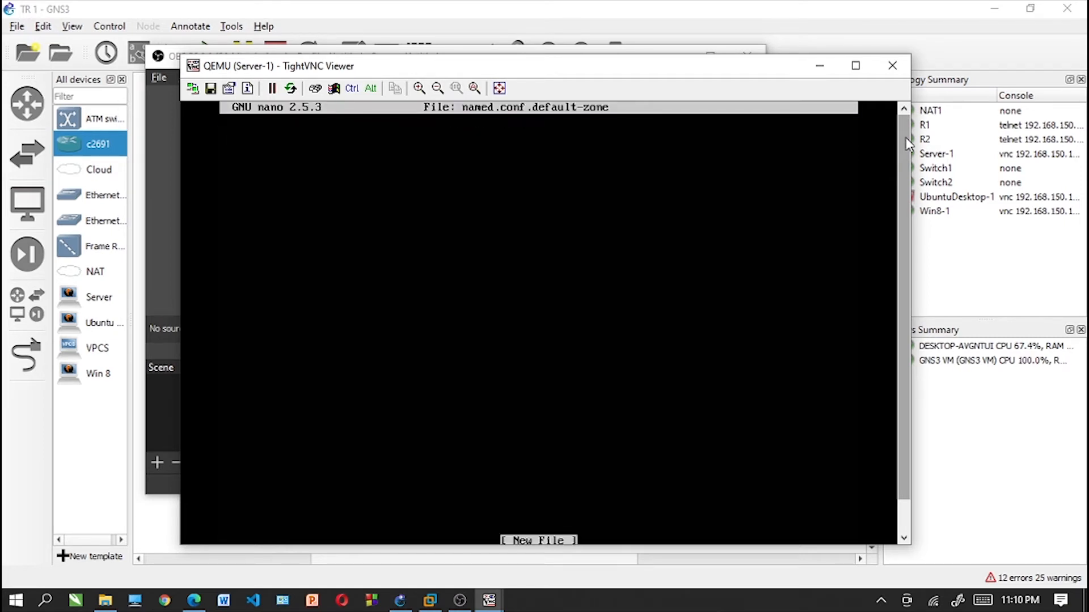
drag(904, 134, 907, 90)
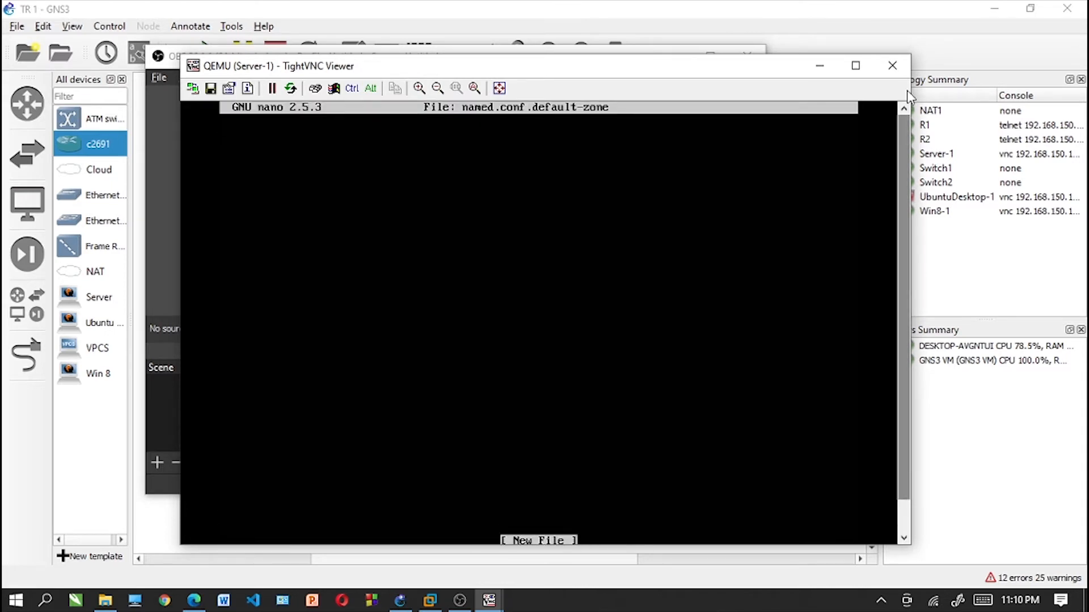
key(ctrl+x)
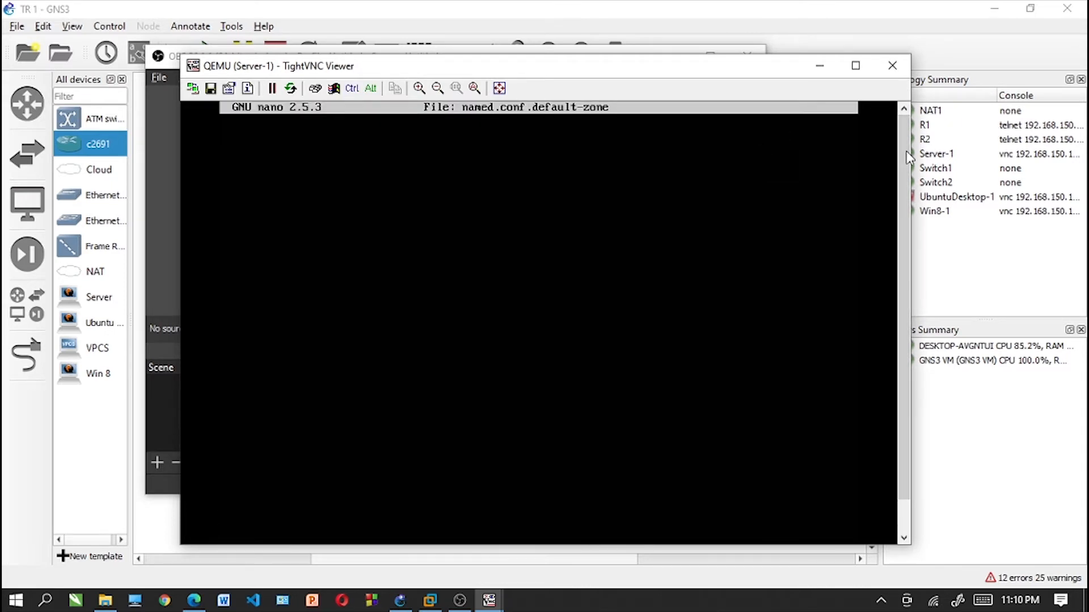
mouse_move(902, 153)
mouse_down()
mouse_move(907, 234)
mouse_move(904, 150)
mouse_up()
key(ctrl+l)
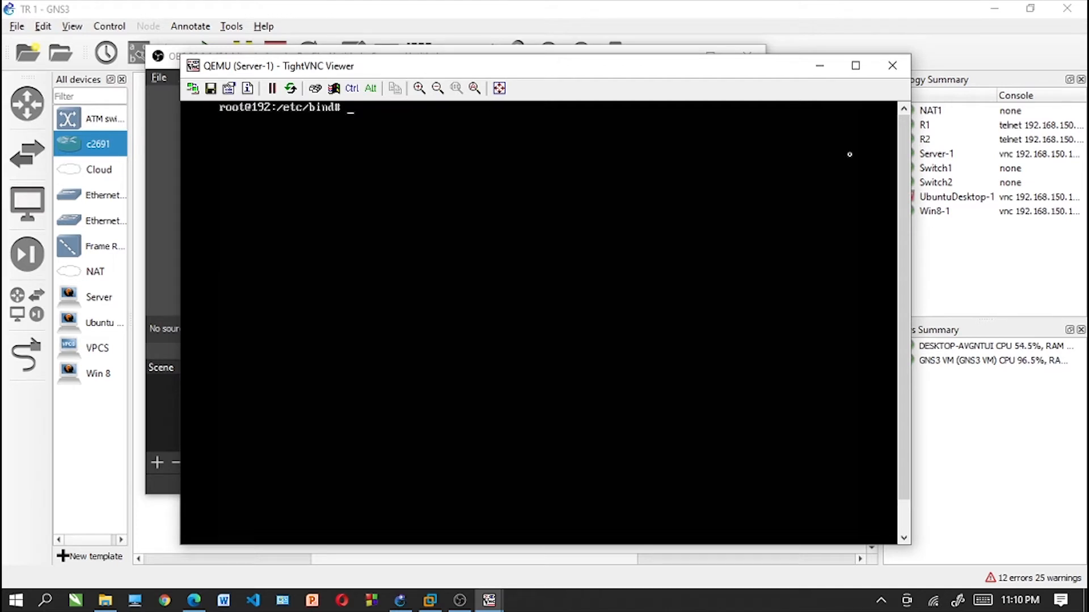
- Open named.conf.default-zones in nano for editing
text(nano named.conf.)
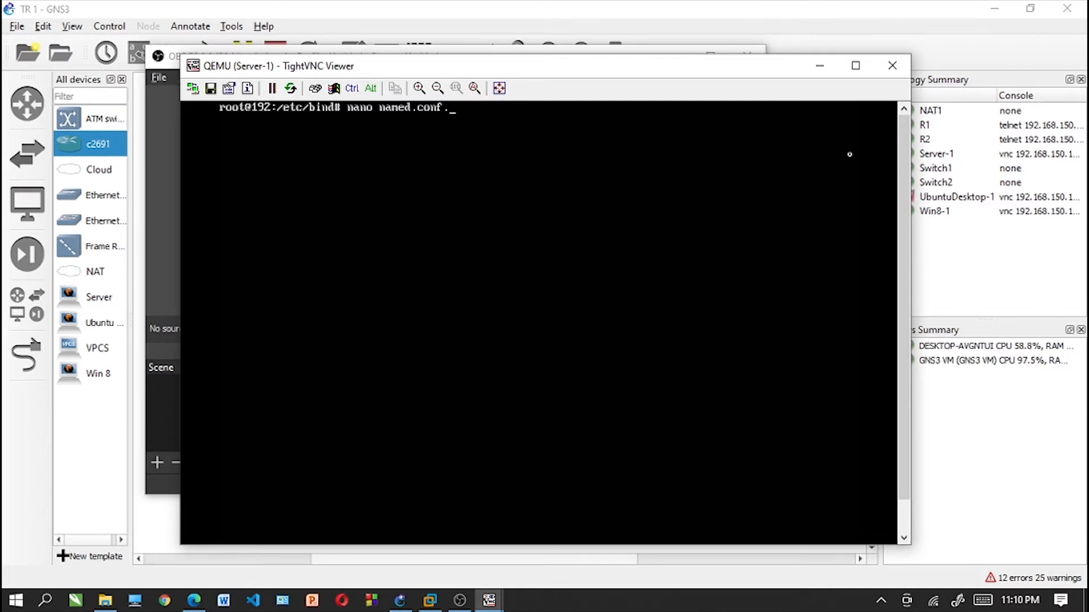
text(default-zones)
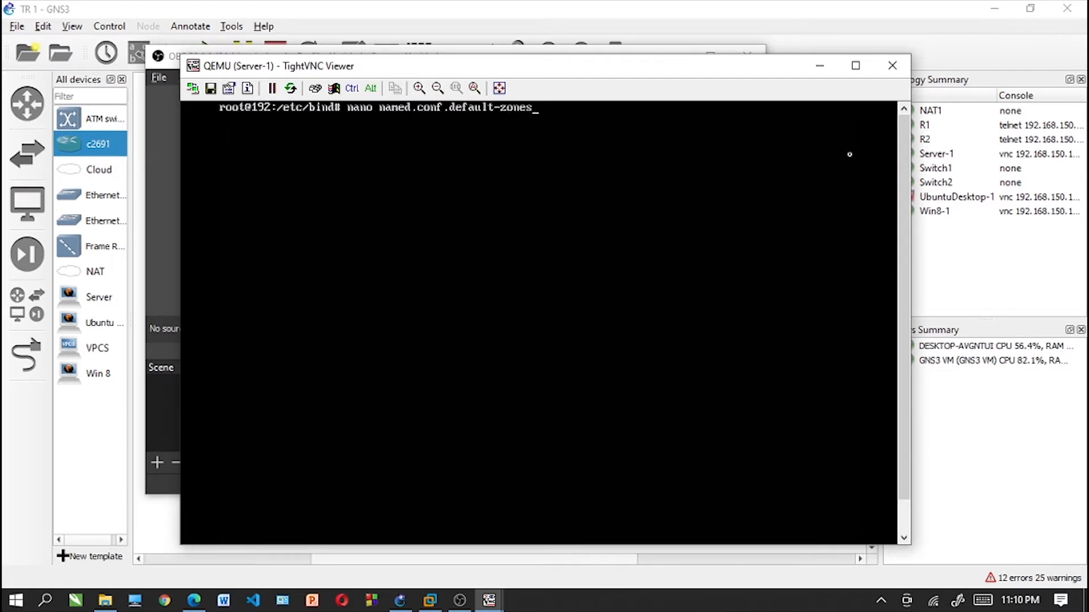
key(Return)
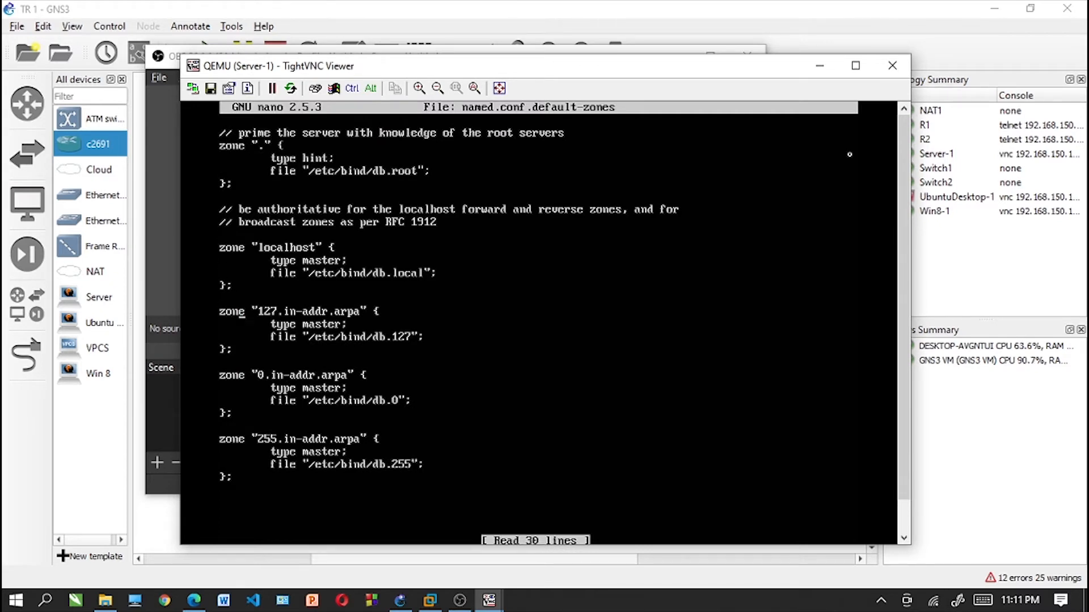
- Replace localhost with tekjari.com in the comment about the authoritative forward and reverse zones
key(Down)
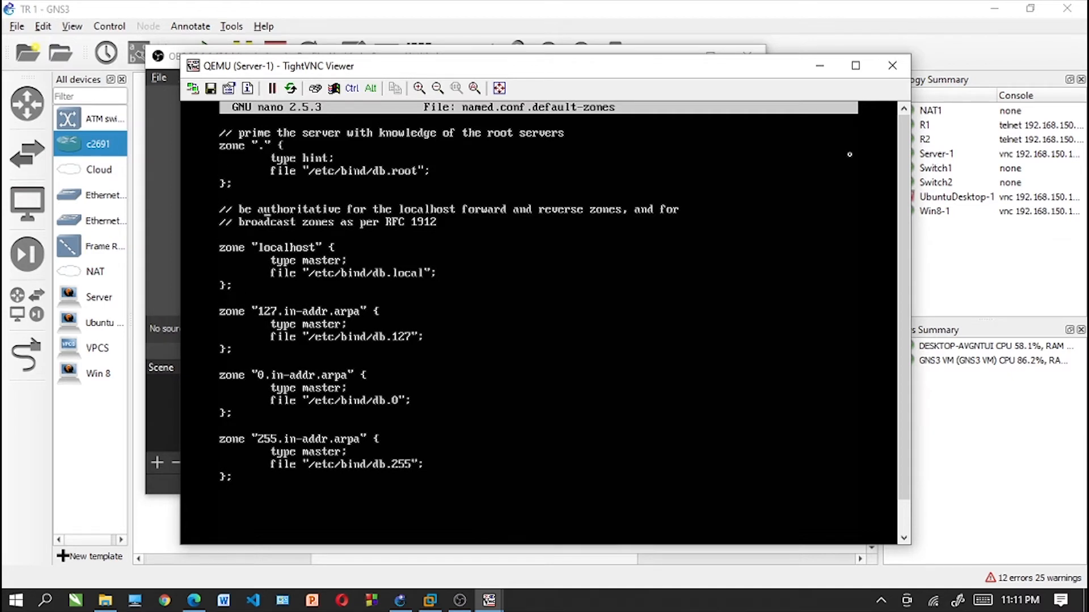
key(Right)
key(Right)
key(Right)
key(Right)
key(Right)
key(Right)
key(Right)
key(Right)
key(Right)
key(Right)
key(Right)
key(Right)
key(Right)
key(Right)
key(Right)
key(Right)
key(Right)
key(Right)
key(Right)
key(Right)
key(BackSpace)
key(BackSpace)
key(BackSpace)
key(BackSpace)
key(BackSpace)
key(BackSpace)
key(BackSpace)
key(BackSpace)
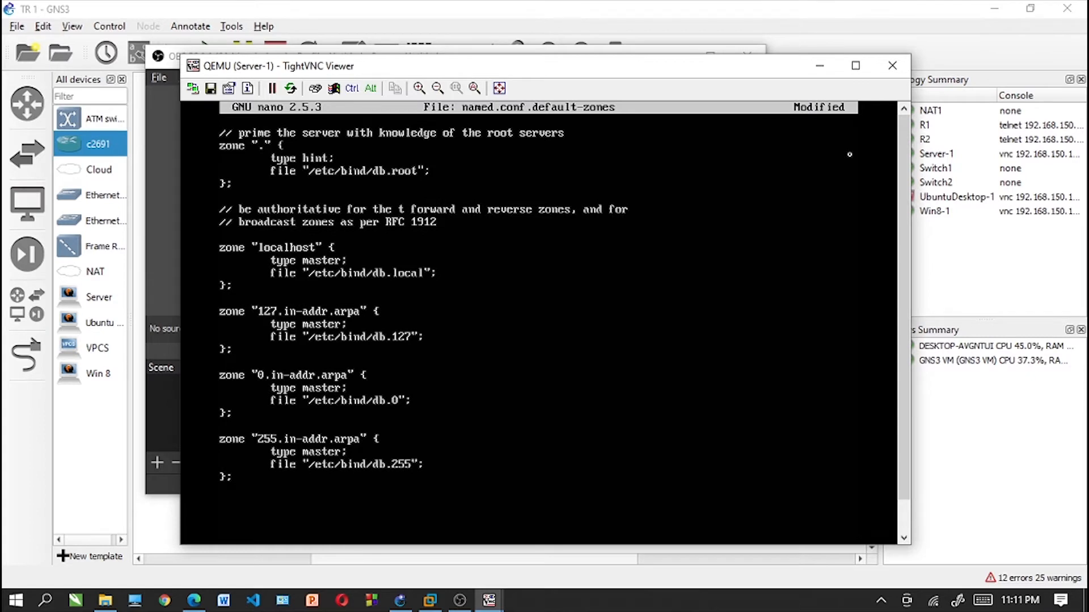
text(ekjar)
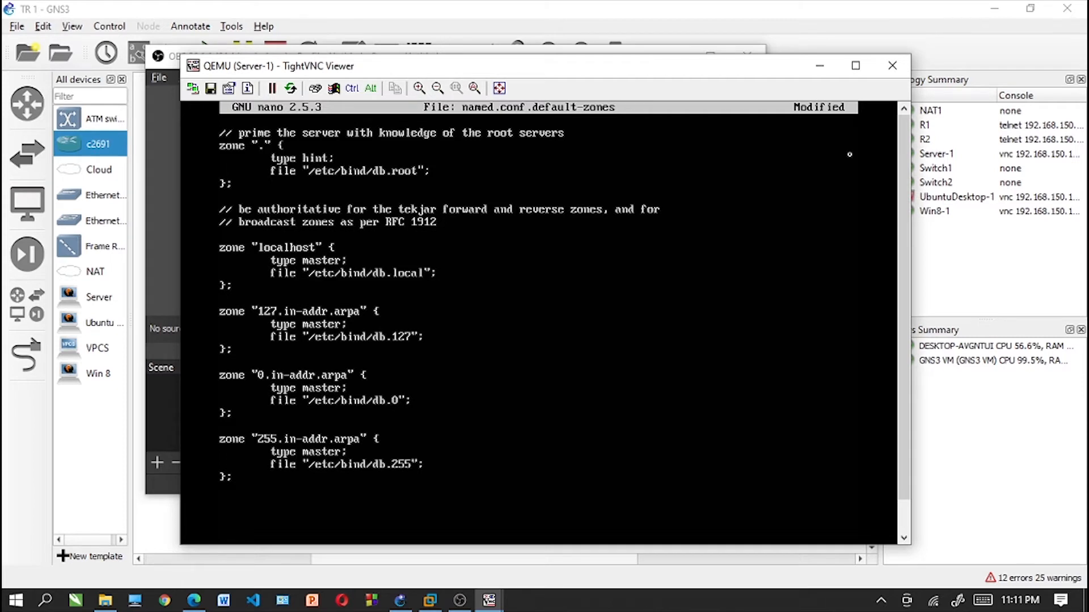
text(i.com)
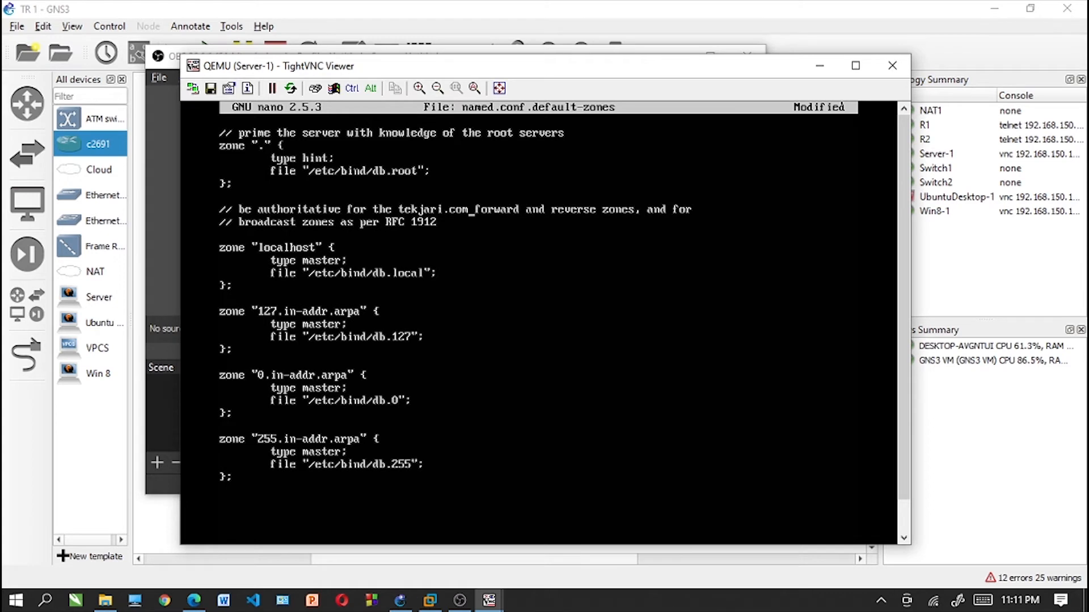
- Rename the "localhost" zone to "tekjari.com" in its zone declaration
key(Down)
key(Down)
key(Down)
key(Right)
key(BackSpace)
key(BackSpace)
key(BackSpace)
key(BackSpace)
key(BackSpace)
key(BackSpace)
key(BackSpace)
key(BackSpace)
key(BackSpace)
text(tekjari)
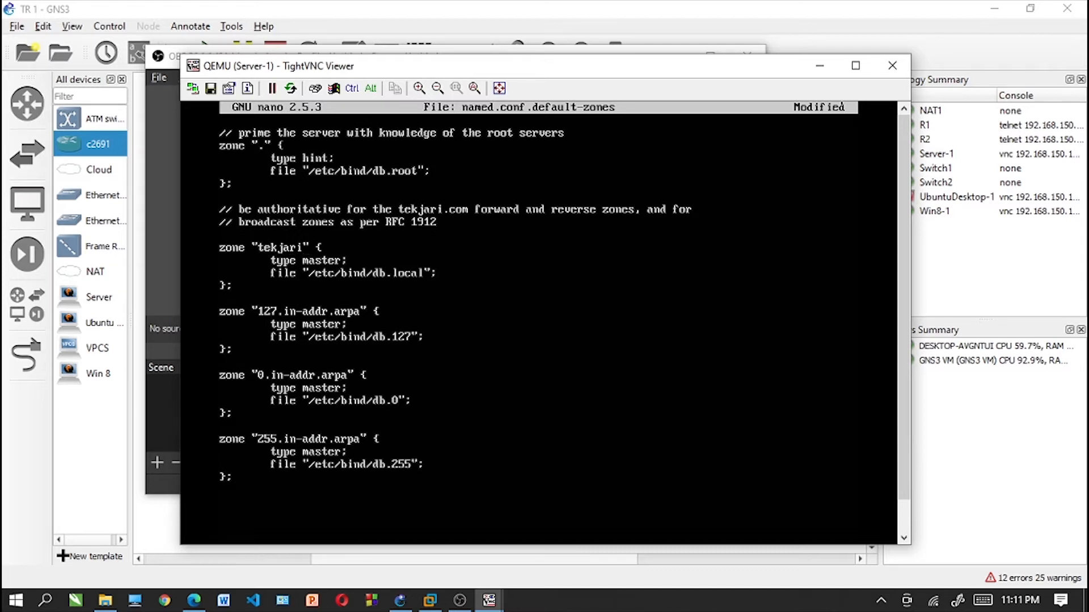
text(.com)
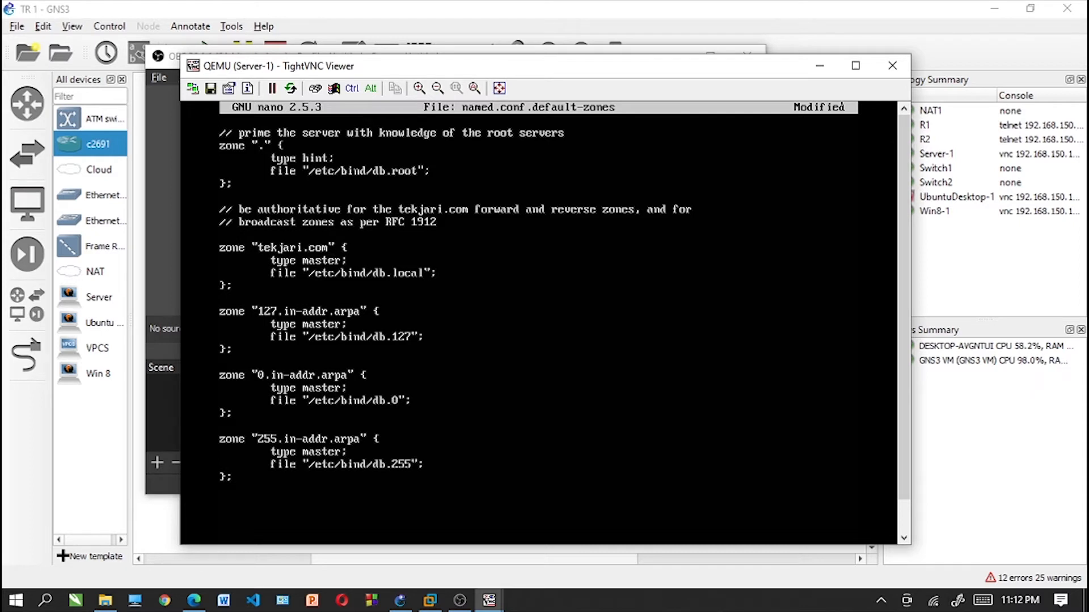
- Change the tekjari.com zone's file path to /etc/bind/db.tekjar
key(Right)
key(Right)
key(Right)
key(Right)
key(Right)
key(BackSpace)
key(BackSpace)
key(BackSpace)
key(BackSpace)
key(BackSpace)
text(tekjar)
- Add a new zone localhost declaration with an opening brace between the tekjari.com and 127.in-addr.arpa zones
key(Return)
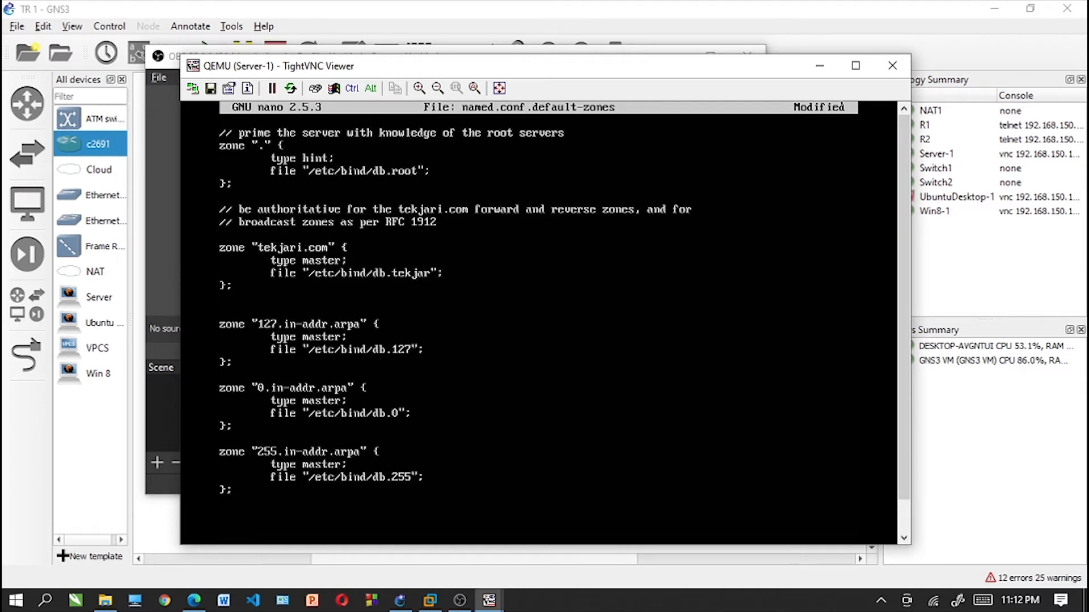
text(zo)
key(BackSpace)
key(BackSpace)
key(Return)
text(z)
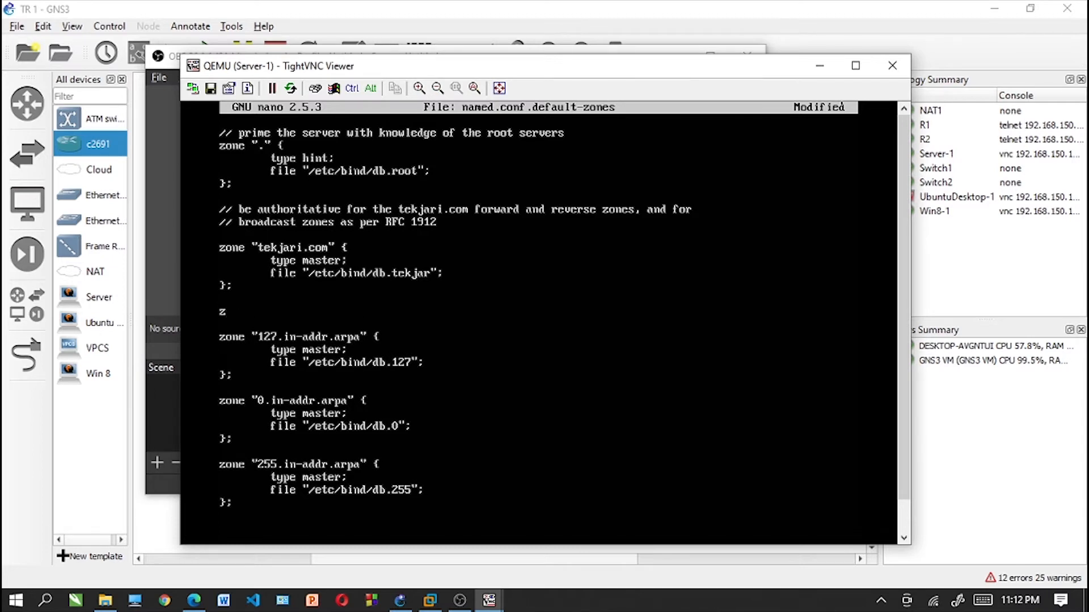
text(one "1)
text(ocalhost)
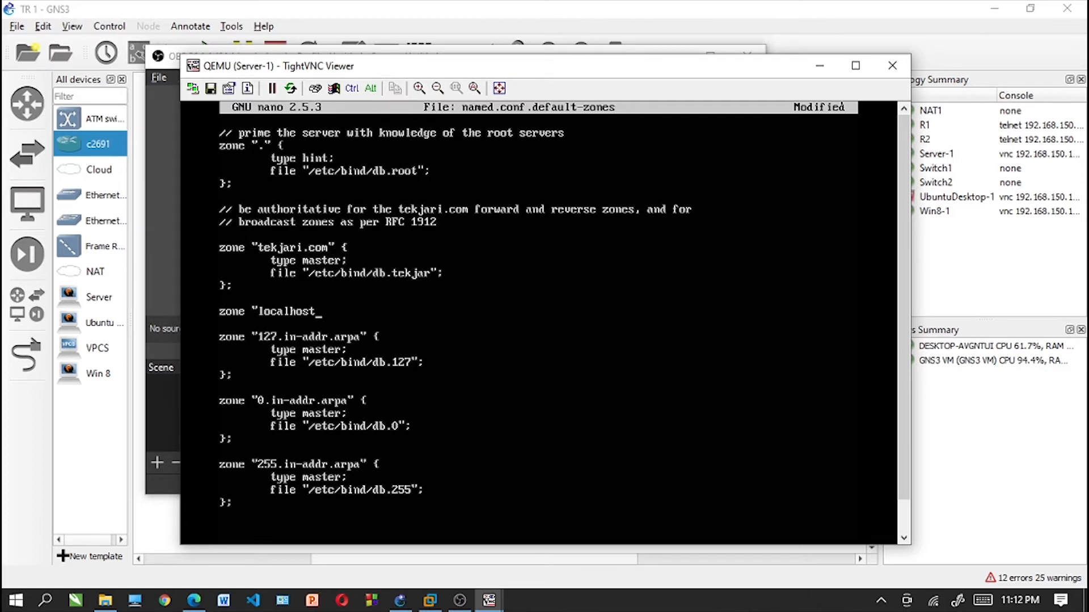
text(" {)
- Add the indented line 'type master;' to the new localhost zone
key(Return)
key(Tab)
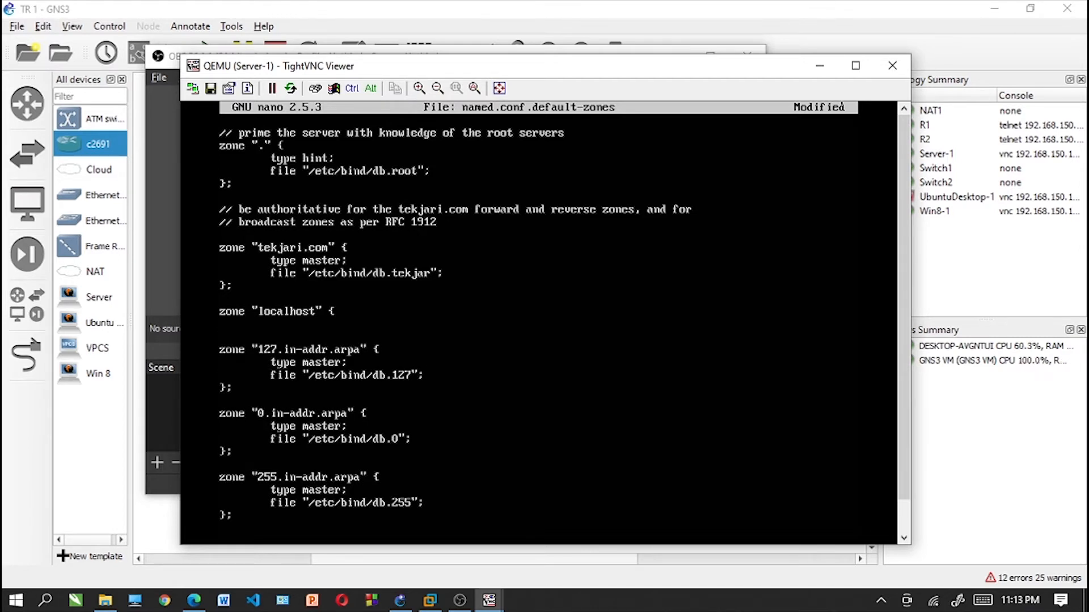
text(type master;)
key(Return)
key(Tab)
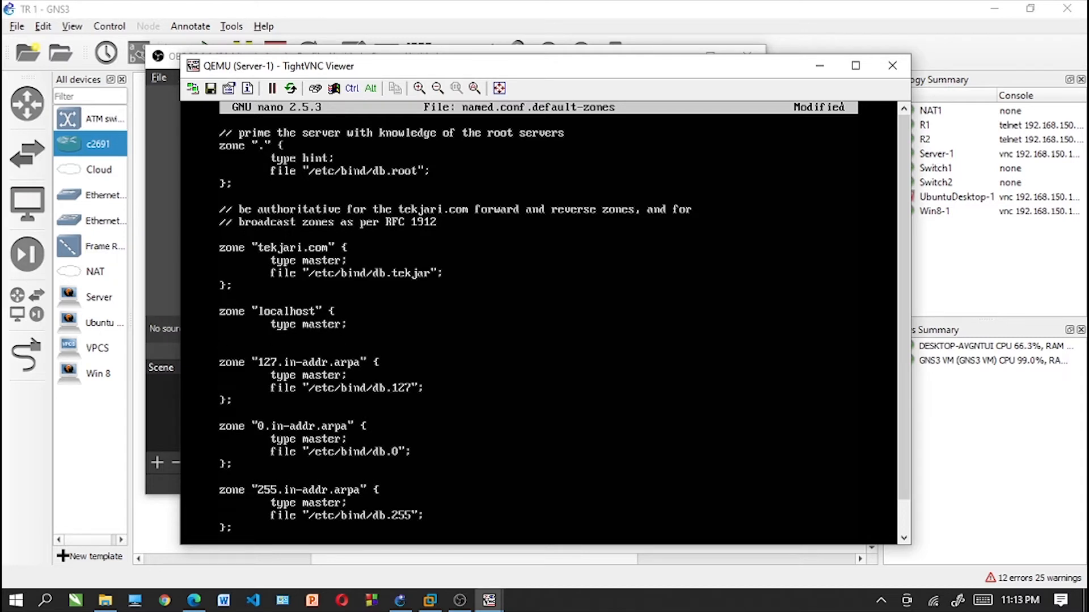
- Add the file path /etc/bind/db.local to the localhost zone and close its block
text(file "etc)
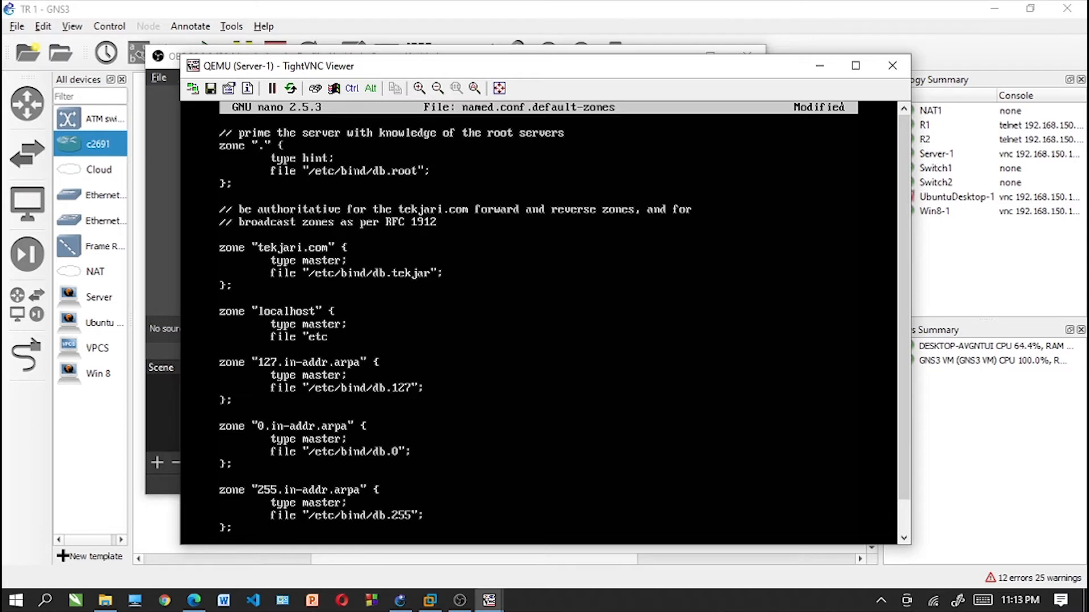
key(BackSpace)
key(BackSpace)
key(BackSpace)
text(/etc/bind)
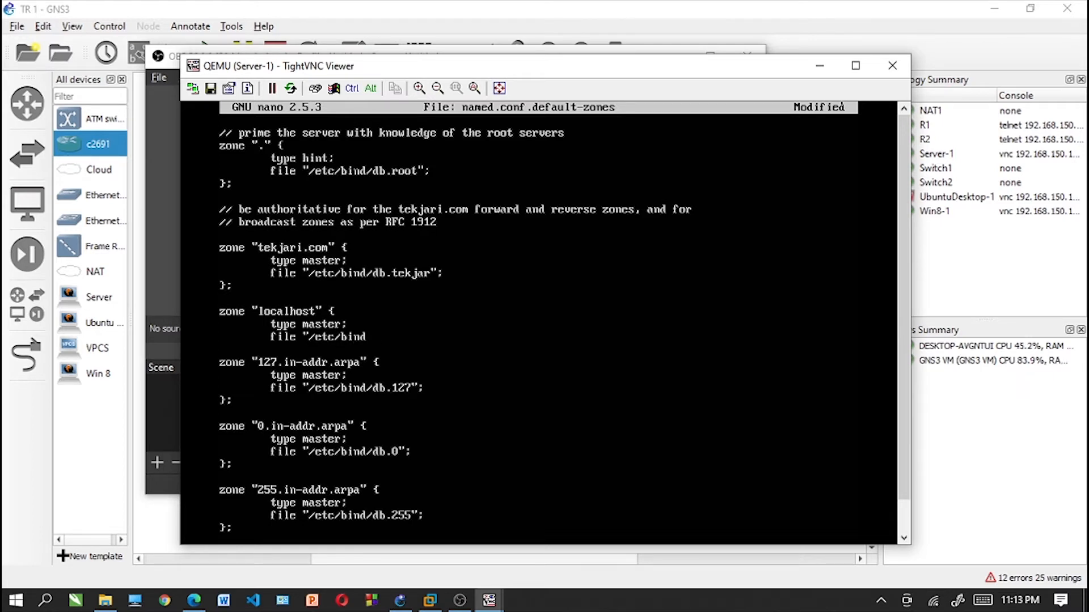
text(/db/db/loca)
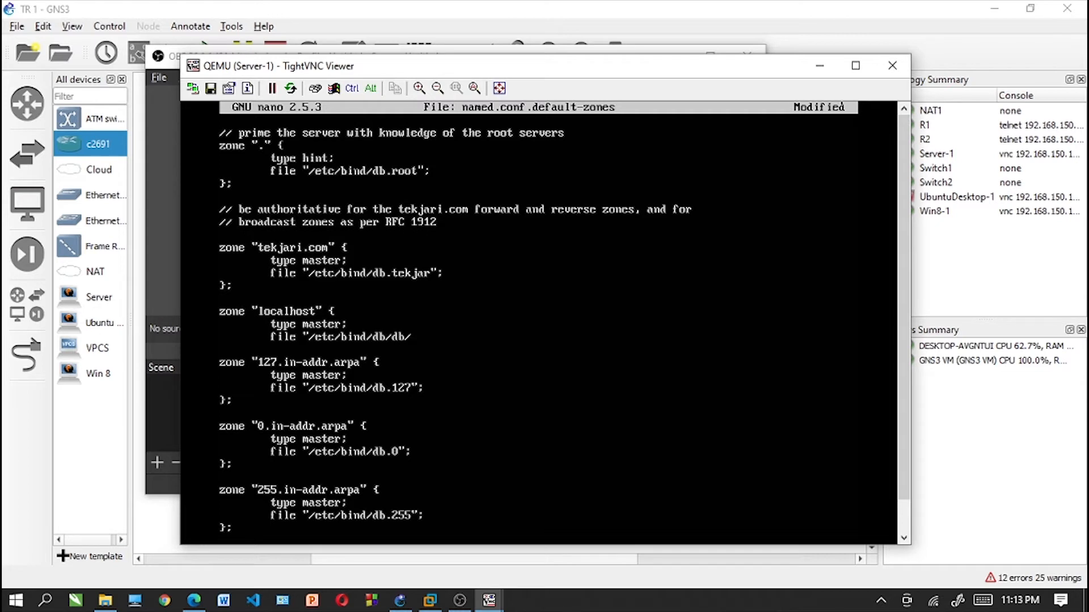
key(BackSpace)
key(BackSpace)
key(BackSpace)
key(BackSpace)
key(BackSpace)
key(BackSpace)
key(BackSpace)
key(BackSpace)
text(.local";)
key(Return)
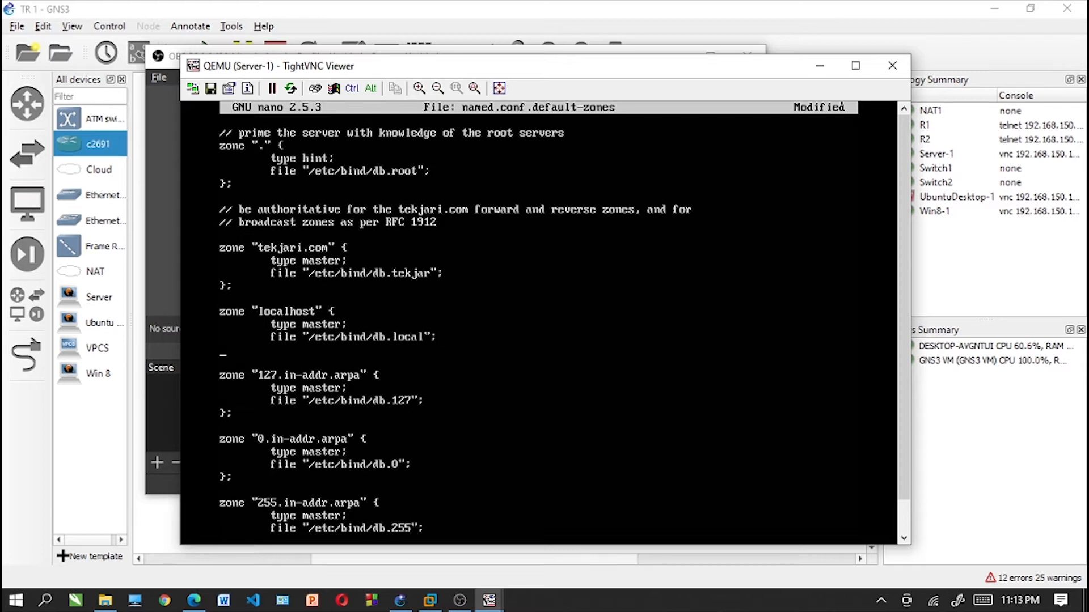
text(};)
key(Return)
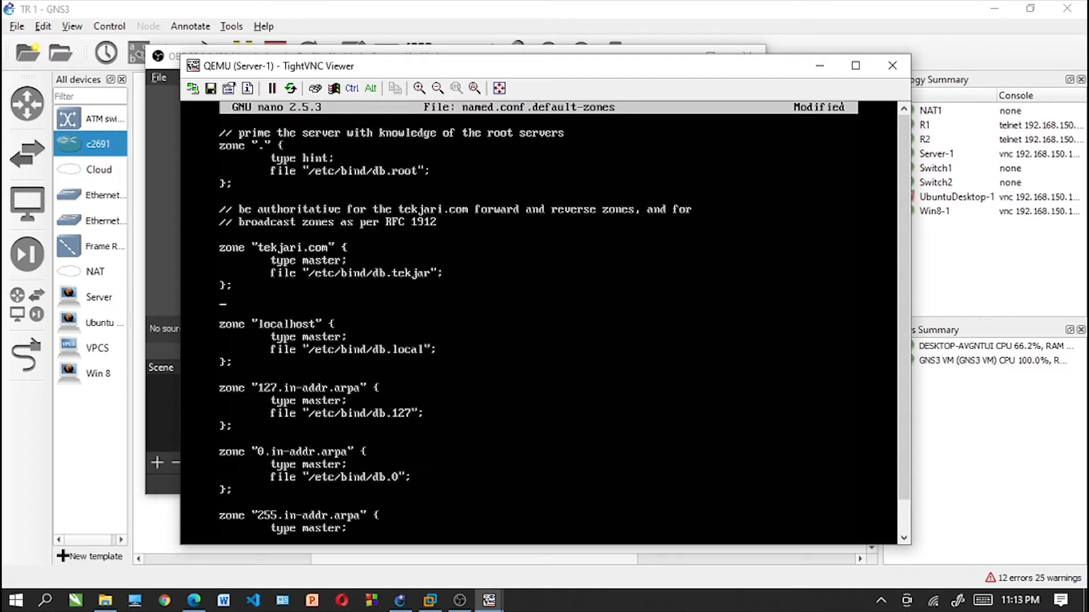
- Insert a zone 91.169.192.in-addr.arpa declaration with an opening brace between the tekjari.com and localhost zones
key(Return)
text(z)
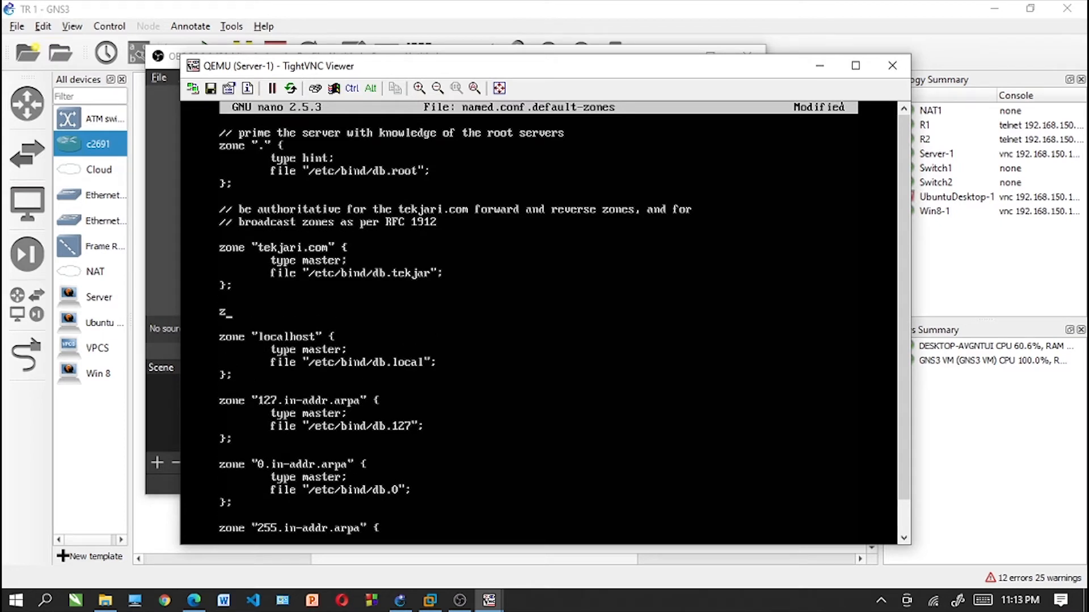
text(one "91.16)
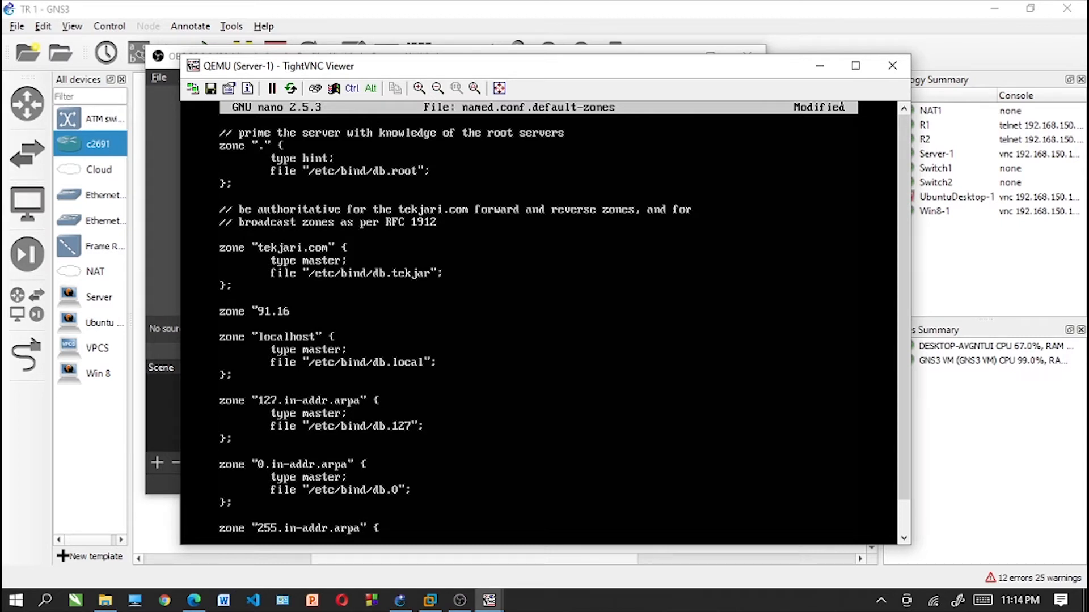
text(9.192.in-addr.arp)
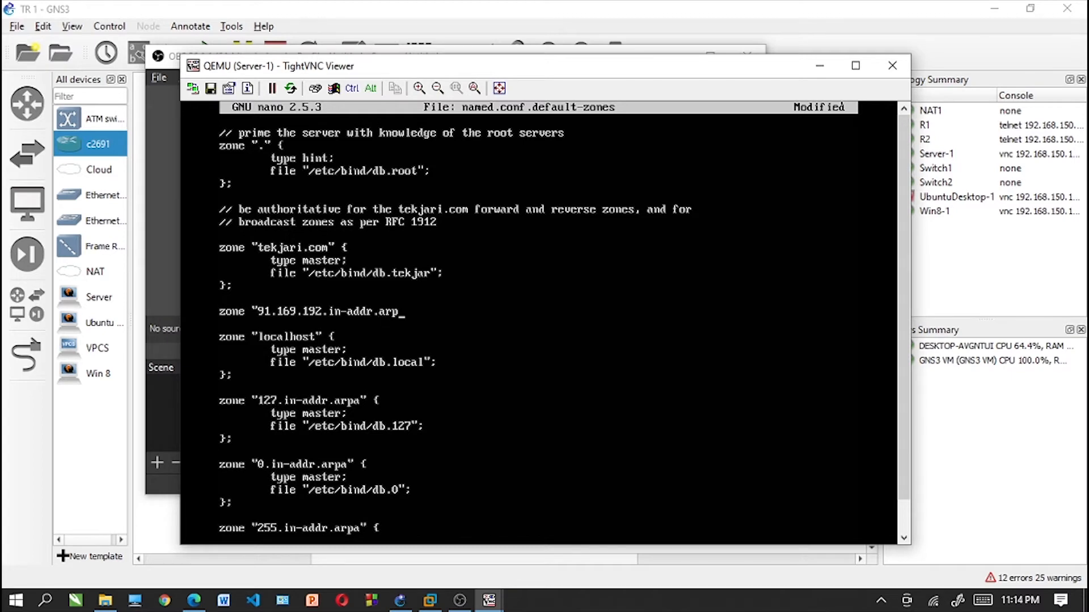
text(a" {)
- Add the indented line 'type master;' to the 91.169.192.in-addr.arpa zone
key(Return)
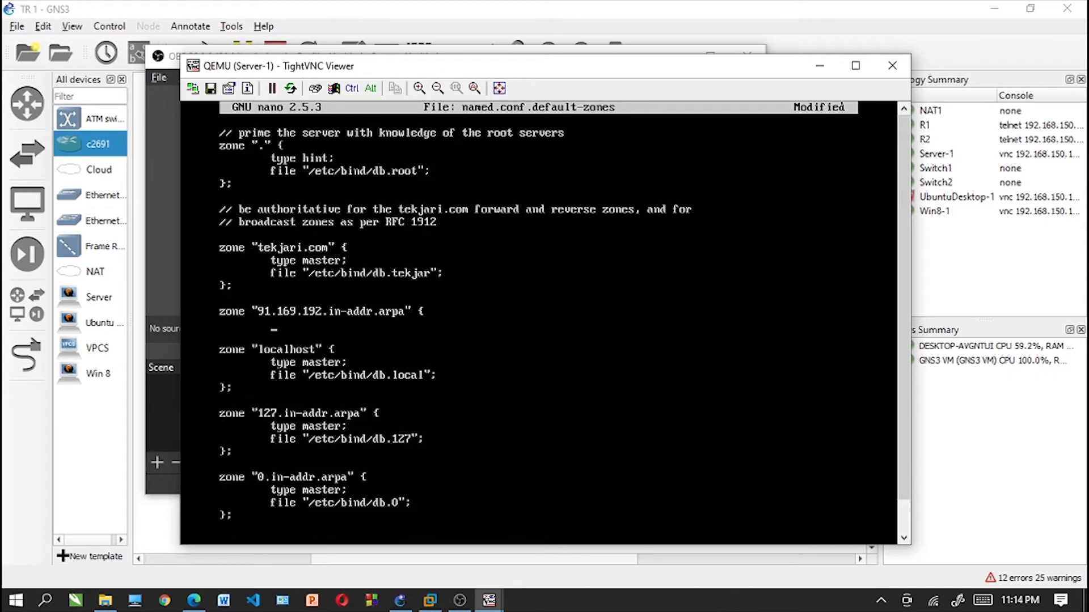
text(type master;)
key(Return)
- Add the file path /etc/bind/db.192 to the 91.169.192.in-addr.arpa zone and close its block
text(file)
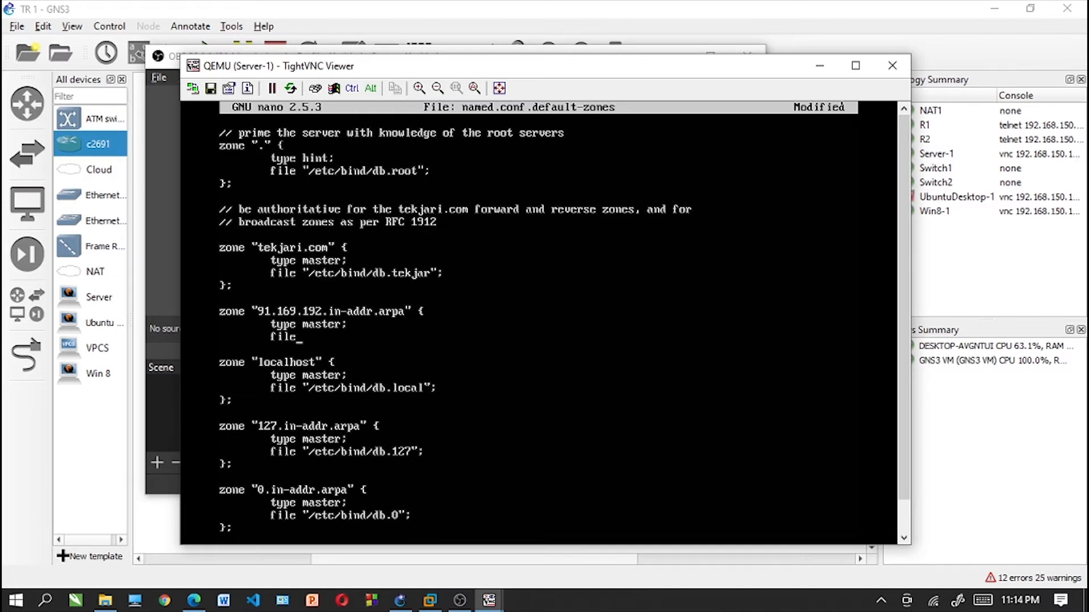
text( "/etc/bind/db.192)
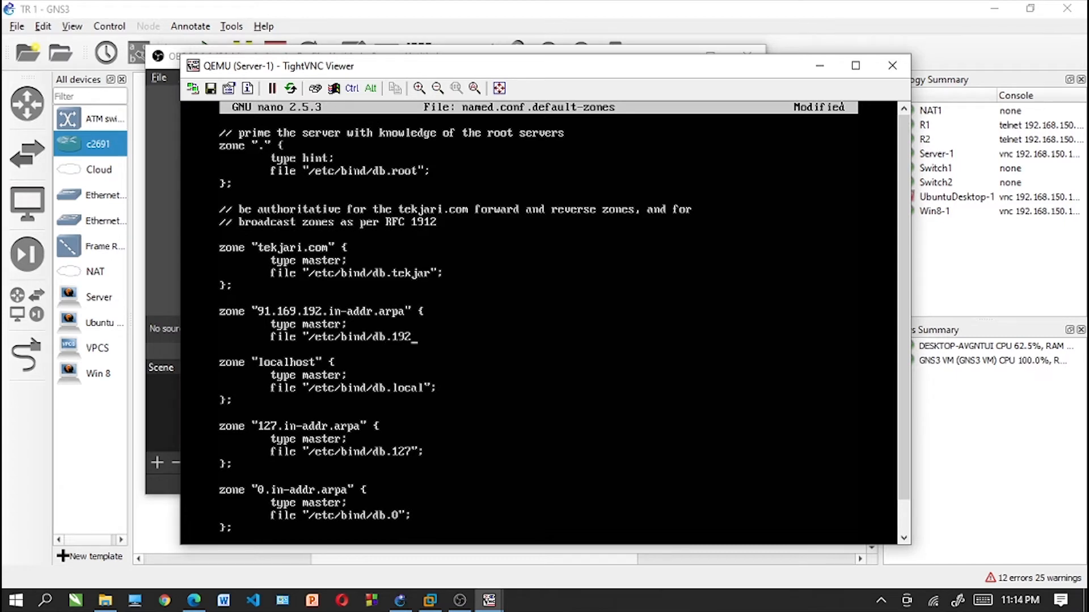
text(:)
key(BackSpace)
text(";)
key(Return)
key(Return)
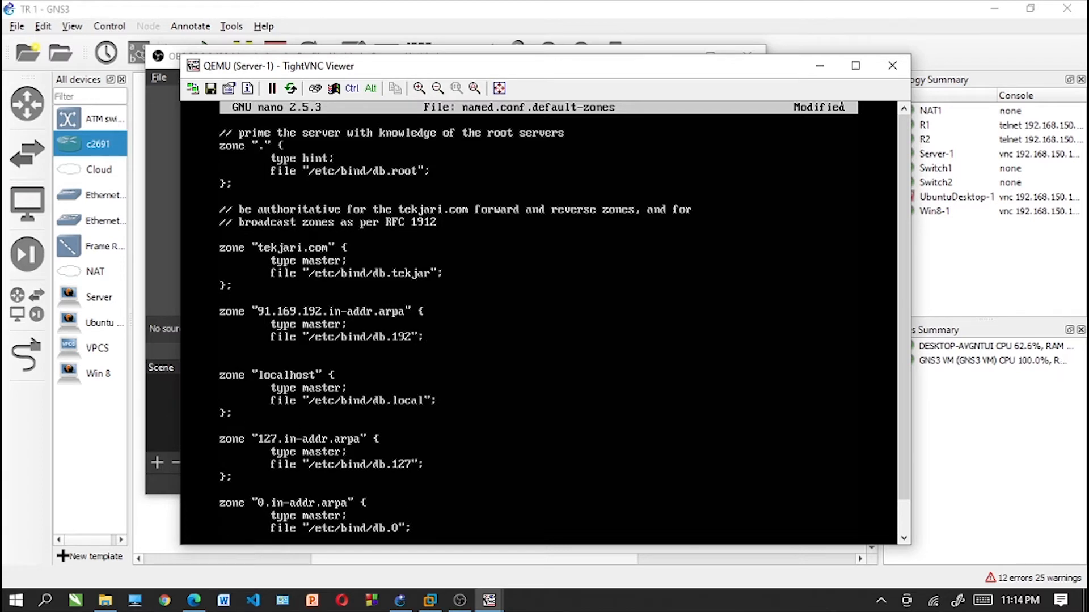
text(})
key(Left)
key(BackSpace)
- Save named.conf.default-zones, exit nano and clear the terminal
scroll(687, 373, down, 2)
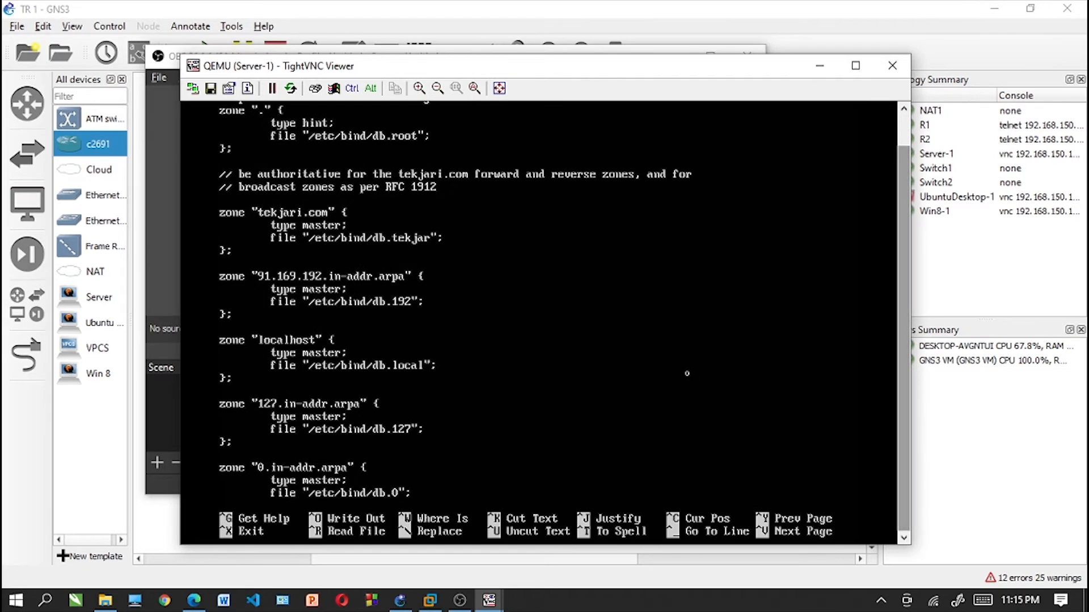
key(ctrl+x)
key(y)
key(Return)
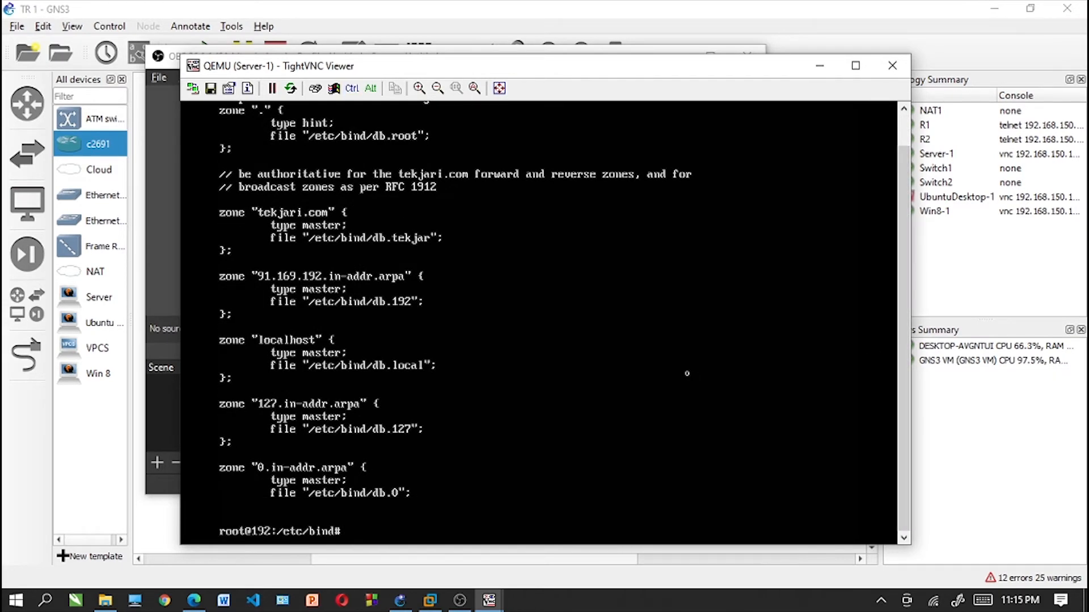
text(clear)
key(Return)
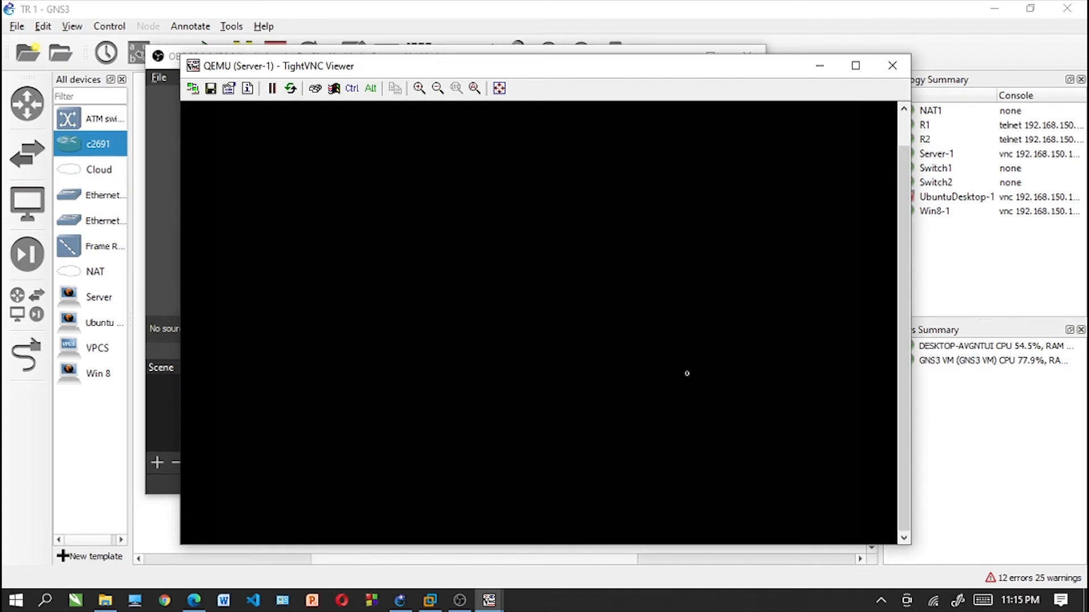
- Copy db.local to a new zone file named db.tekjar
drag(900, 333, 905, 179)
text(b)
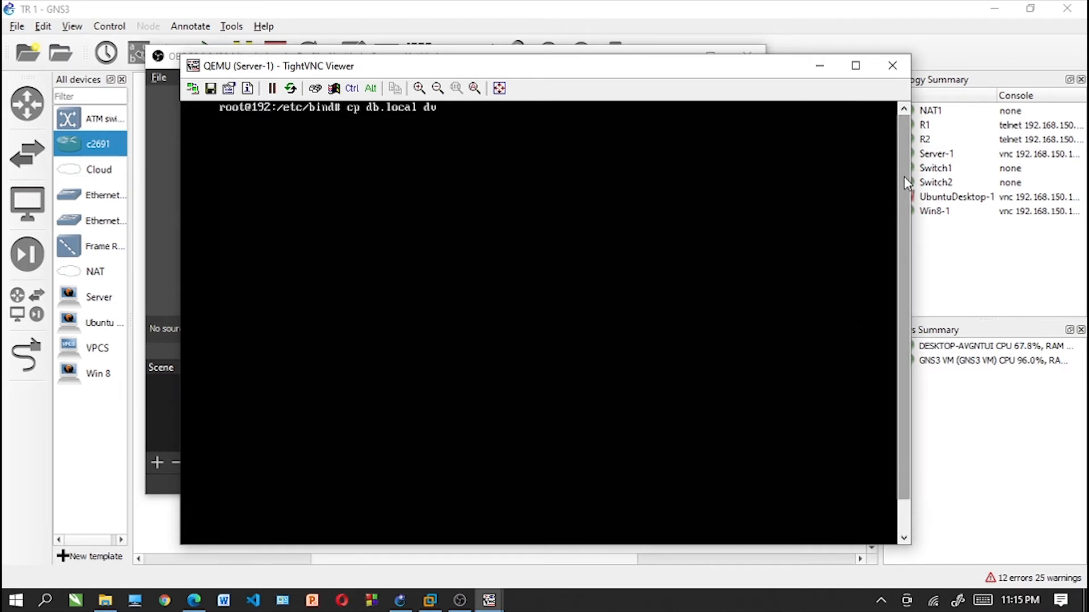
key(BackSpace)
text(b.)
text(tekur)
key(BackSpace)
key(BackSpace)
key(BackSpace)
text(kjar)
key(Return)
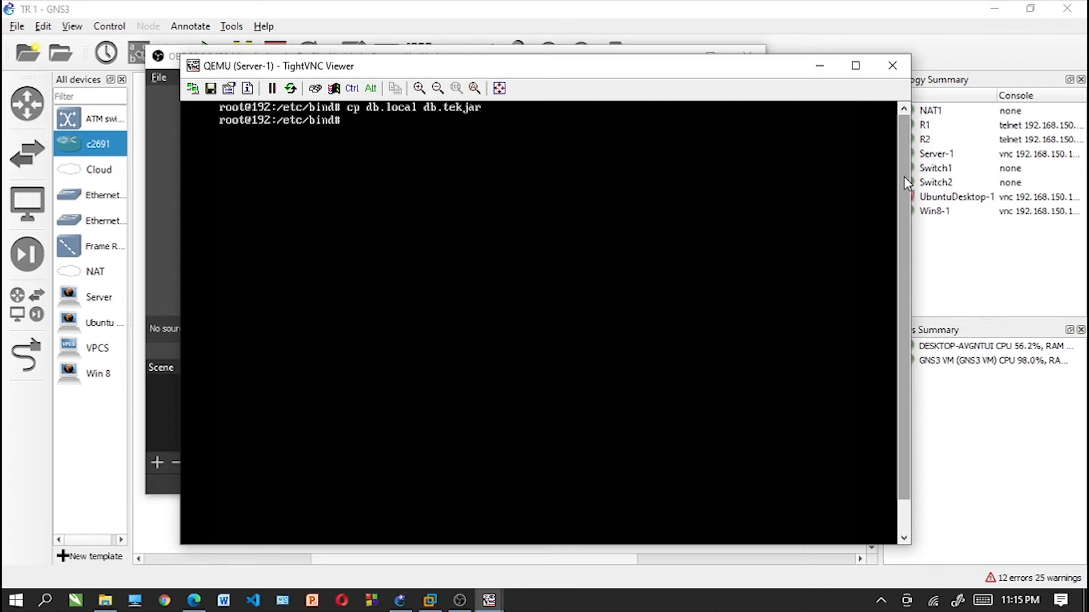
- Copy db.127 to a new reverse zone file named db.192
key(Up)
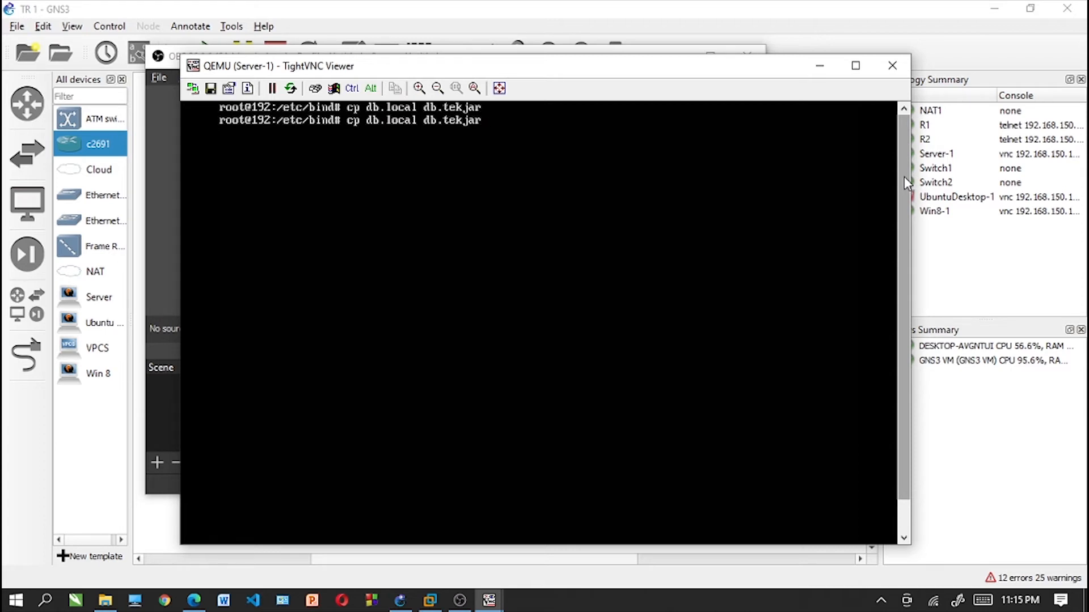
key(Left)
key(Left)
key(Left)
key(Left)
key(Left)
key(Left)
key(Left)
key(Left)
key(Left)
key(Left)
key(BackSpace)
key(BackSpace)
key(BackSpace)
text(2)
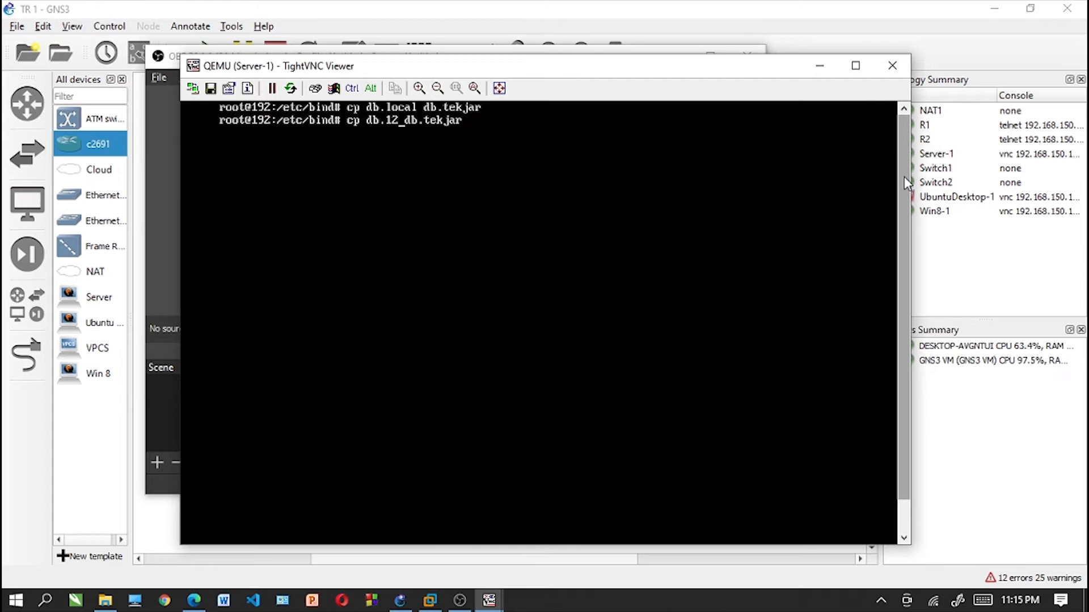
text(7)
key(End)
key(BackSpace)
key(BackSpace)
key(BackSpace)
key(BackSpace)
key(BackSpace)
key(BackSpace)
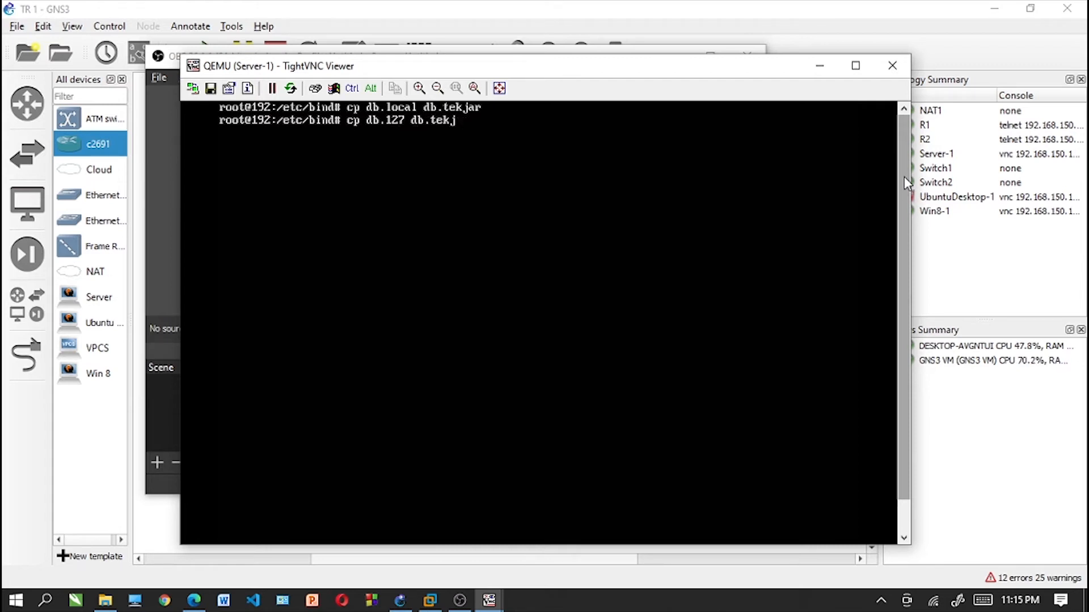
text(192)
key(Return)
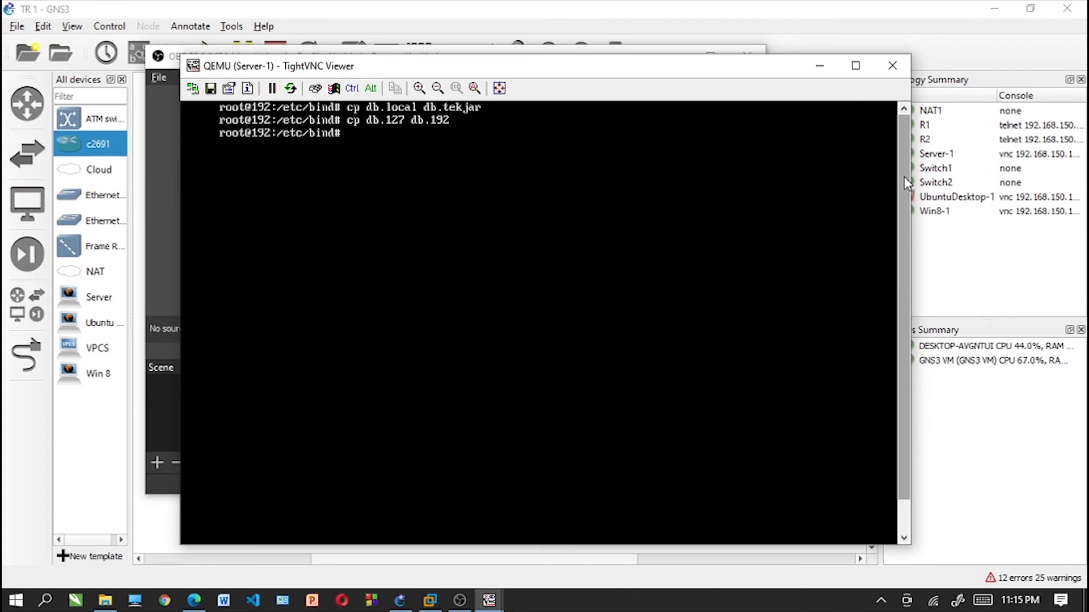
- Open db.tekjar in nano for editing
text(nano db.tekjar)
key(Return)
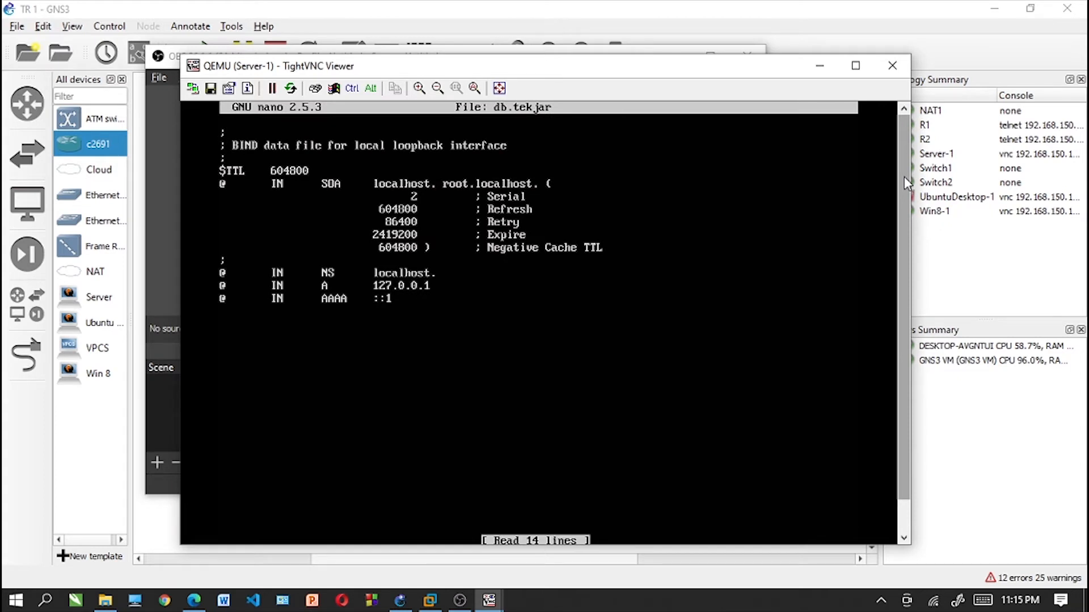
- Replace the primary server name localhost with tekjari.com in the SOA record, keeping the trailing dot
key(Down)
key(Down)
key(Down)
key(Down)
key(Right)
key(Right)
key(Right)
key(Right)
key(Right)
key(Right)
key(Right)
key(Right)
key(Right)
key(Right)
key(Right)
key(Right)
key(Right)
key(Right)
key(Right)
key(Right)
key(Right)
key(Right)
key(Right)
key(Right)
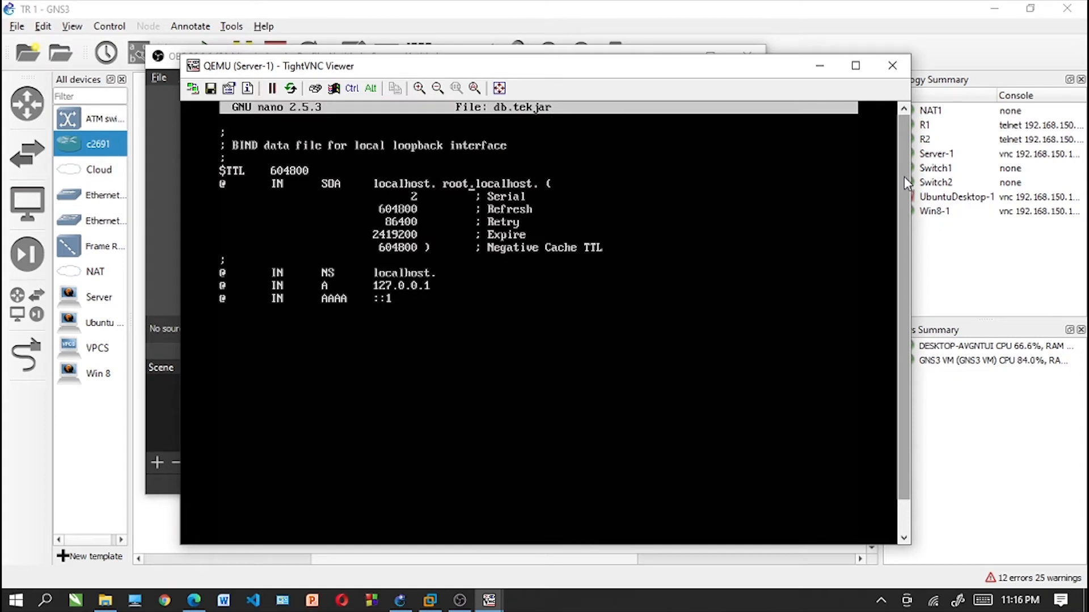
key(Left)
key(Left)
key(Left)
key(Left)
key(BackSpace)
key(BackSpace)
key(BackSpace)
key(BackSpace)
key(BackSpace)
key(BackSpace)
key(BackSpace)
key(BackSpace)
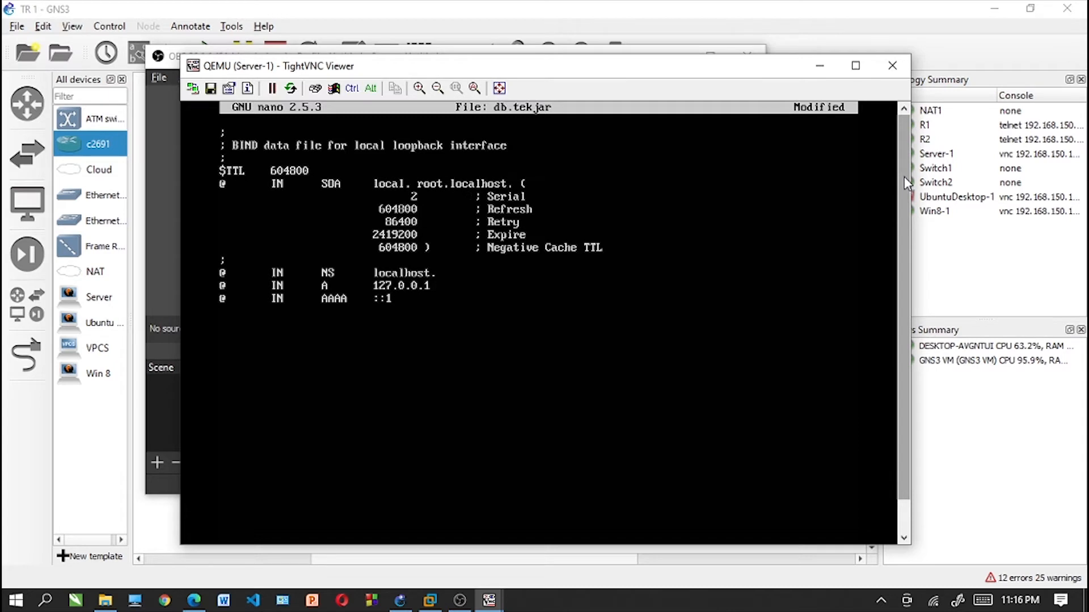
key(BackSpace)
text(tekjari.co)
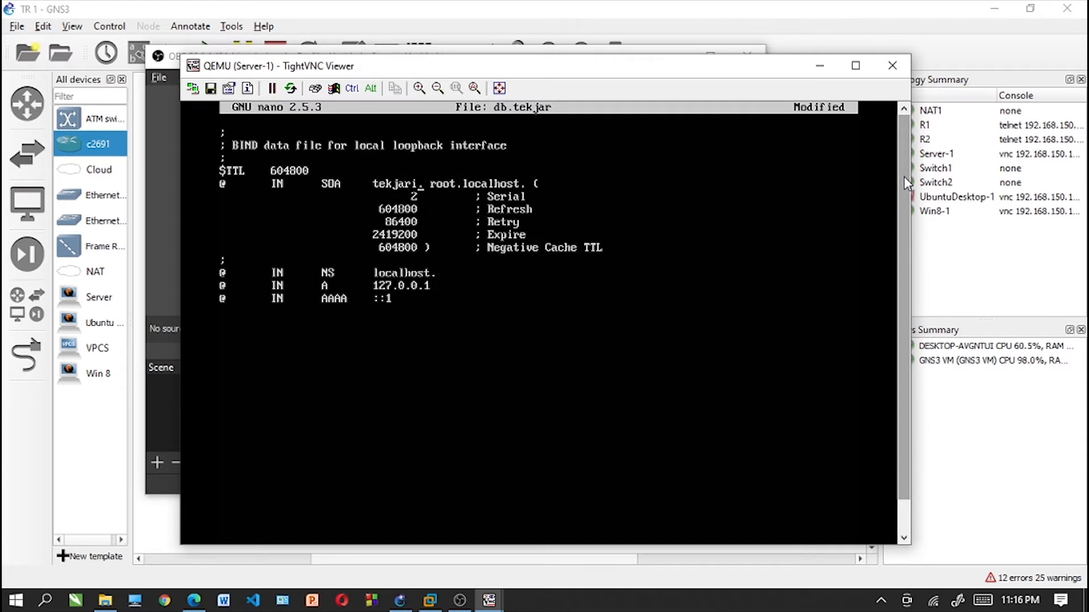
text(m.)
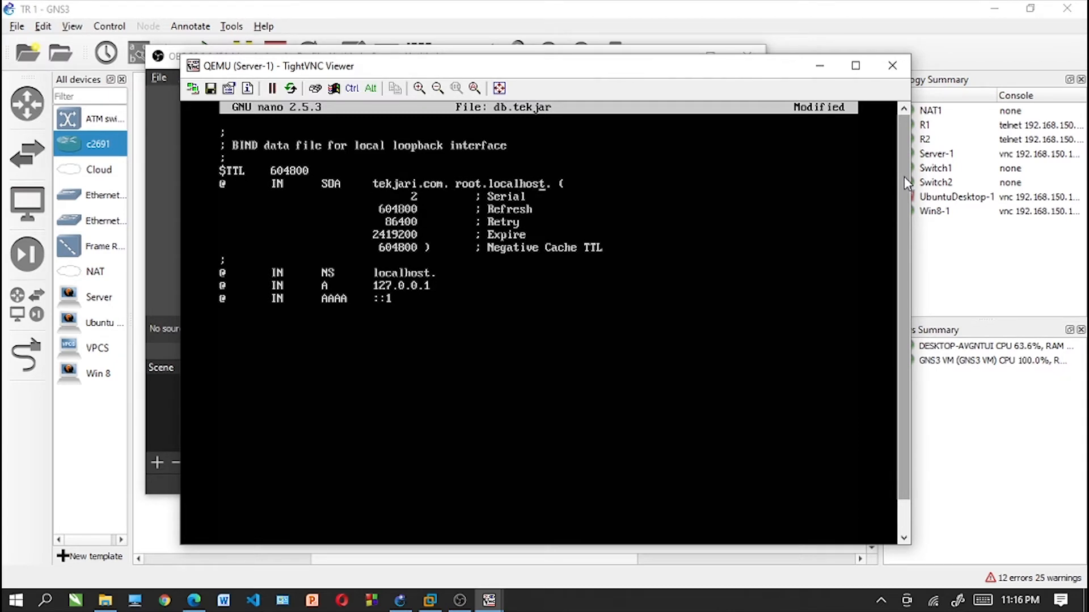
- Change the SOA record's root.localhost contact to root.tekjari.com, keeping the trailing dot
key(Right)
key(BackSpace)
key(BackSpace)
key(BackSpace)
key(BackSpace)
key(BackSpace)
key(BackSpace)
key(BackSpace)
key(BackSpace)
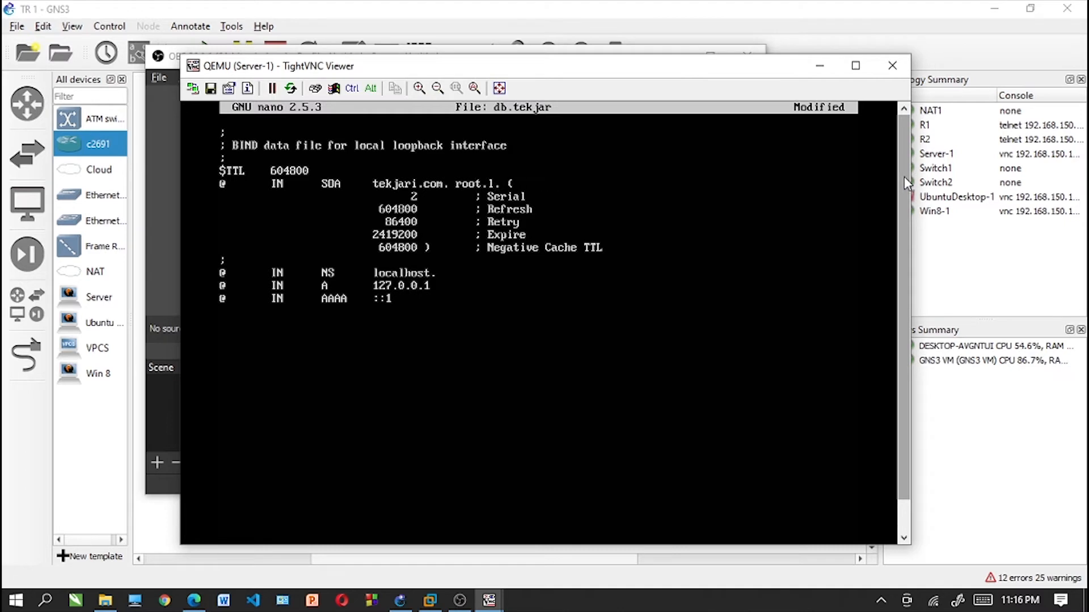
key(BackSpace)
text(tekjari.com)
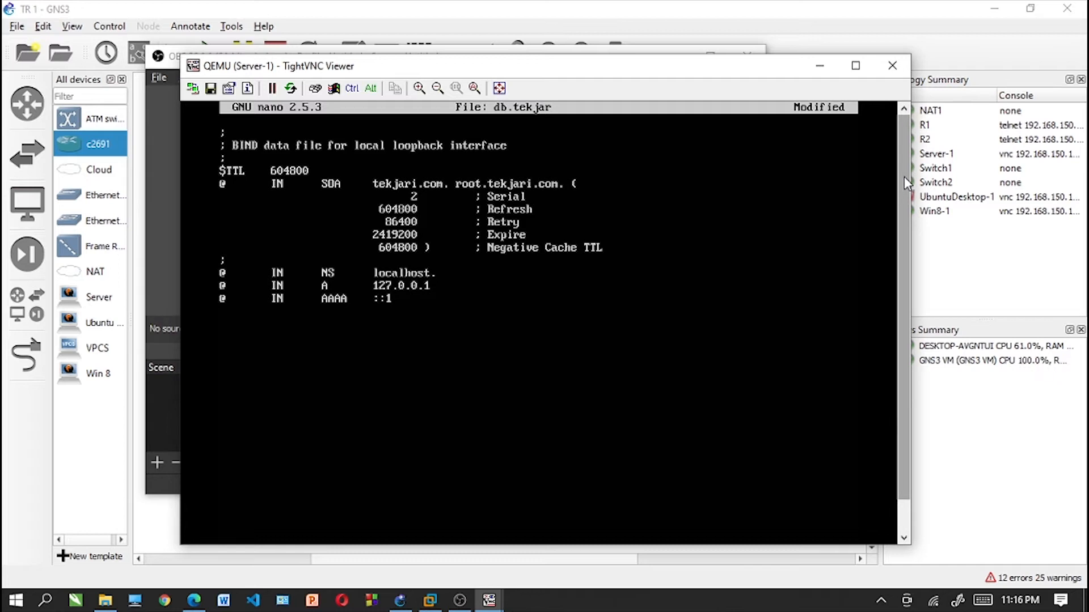
- Set the NS record's name server to tekjari.com, keeping the trailing dot
key(BackSpace)
key(BackSpace)
key(BackSpace)
key(BackSpace)
key(BackSpace)
key(BackSpace)
key(BackSpace)
key(BackSpace)
key(BackSpace)
text(tekjari.com)
- Set the A record's address to 192.168.91.2
key(Down)
key(BackSpace)
key(BackSpace)
key(BackSpace)
key(BackSpace)
key(BackSpace)
key(BackSpace)
key(BackSpace)
key(BackSpace)
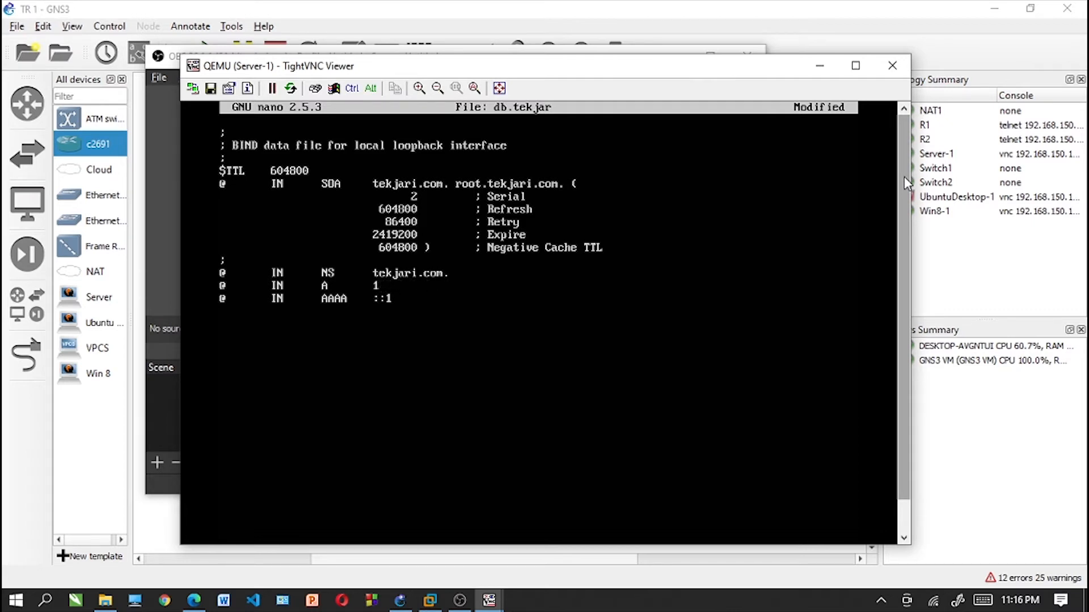
text(92.168.91.2)
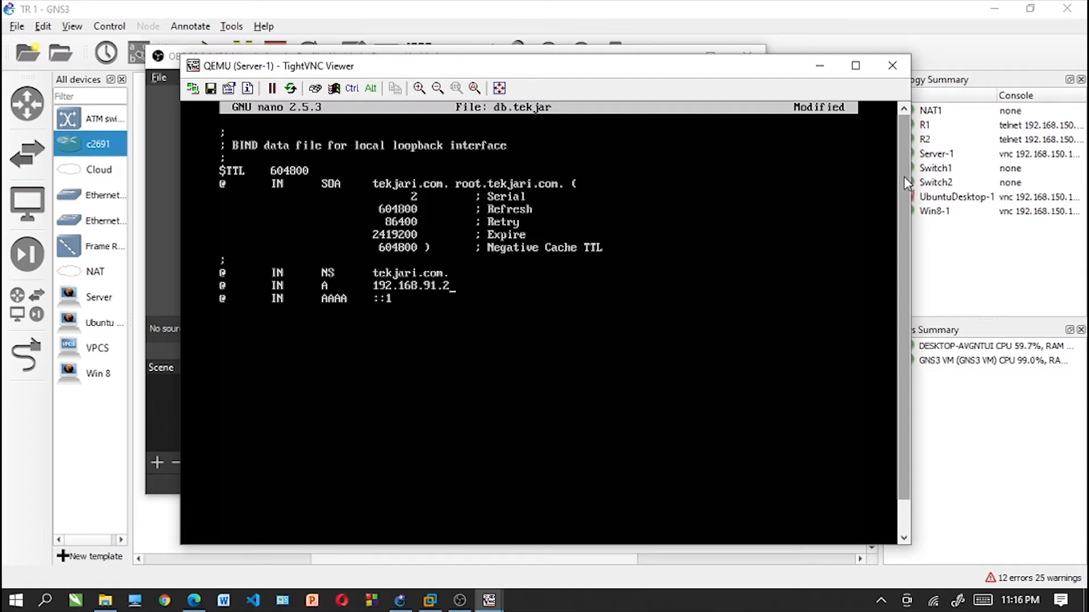
- Save the db.tekjar zone file, close the editor and clear the terminal
key(Down)
key(ctrl+x)
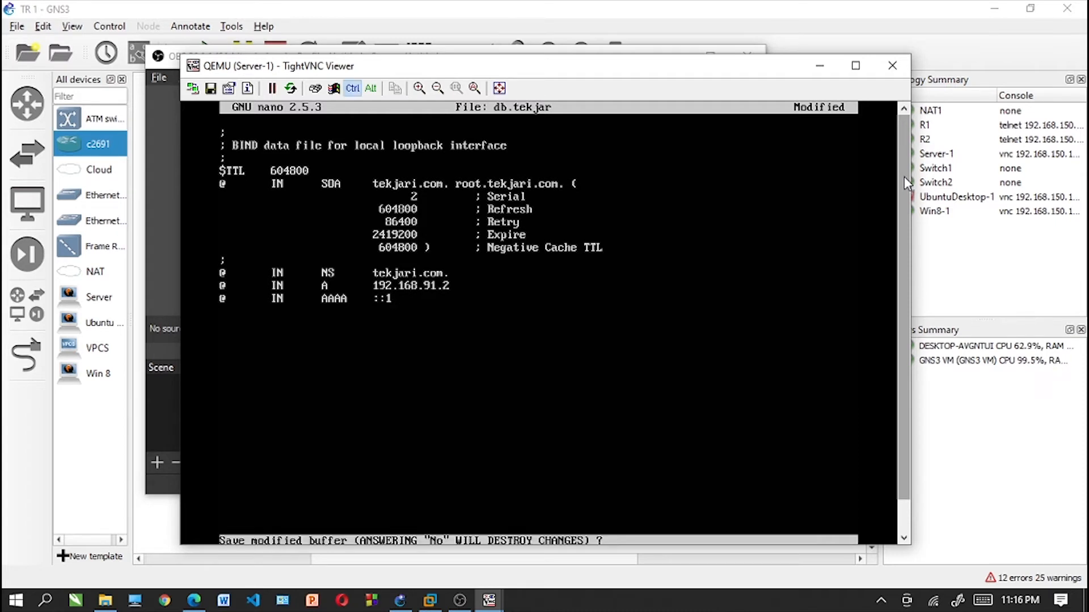
key(y)
key(Return)
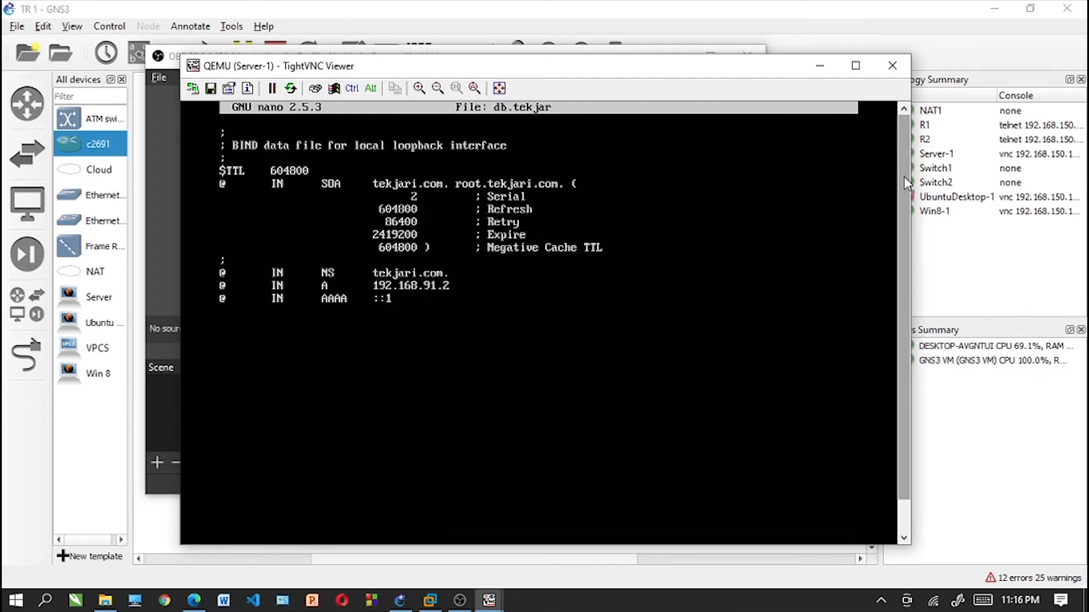
drag(904, 176, 904, 310)
text(clear)
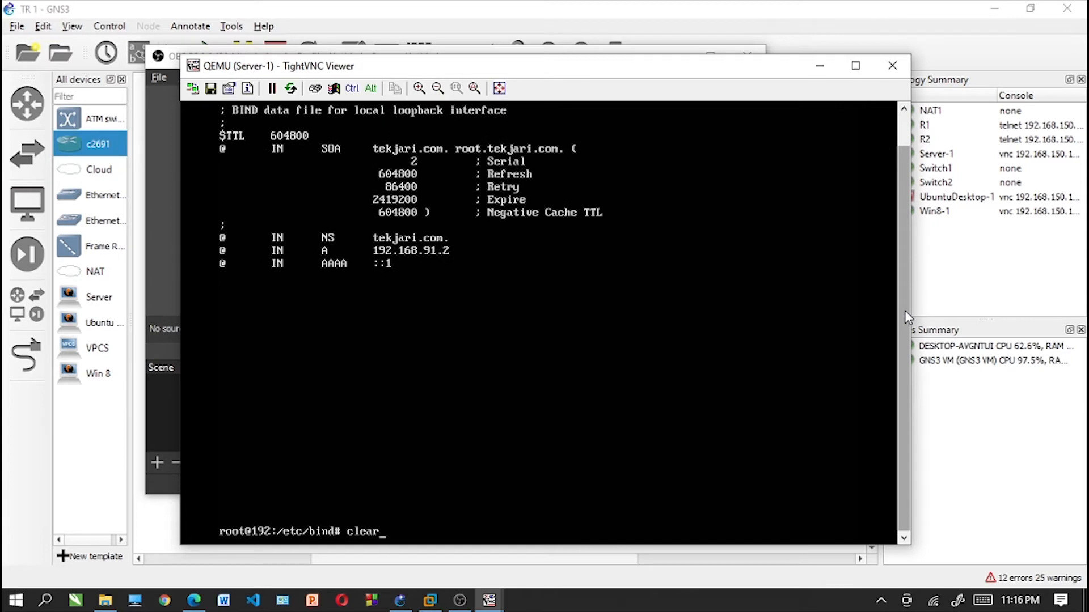
key(Return)
text(clear)
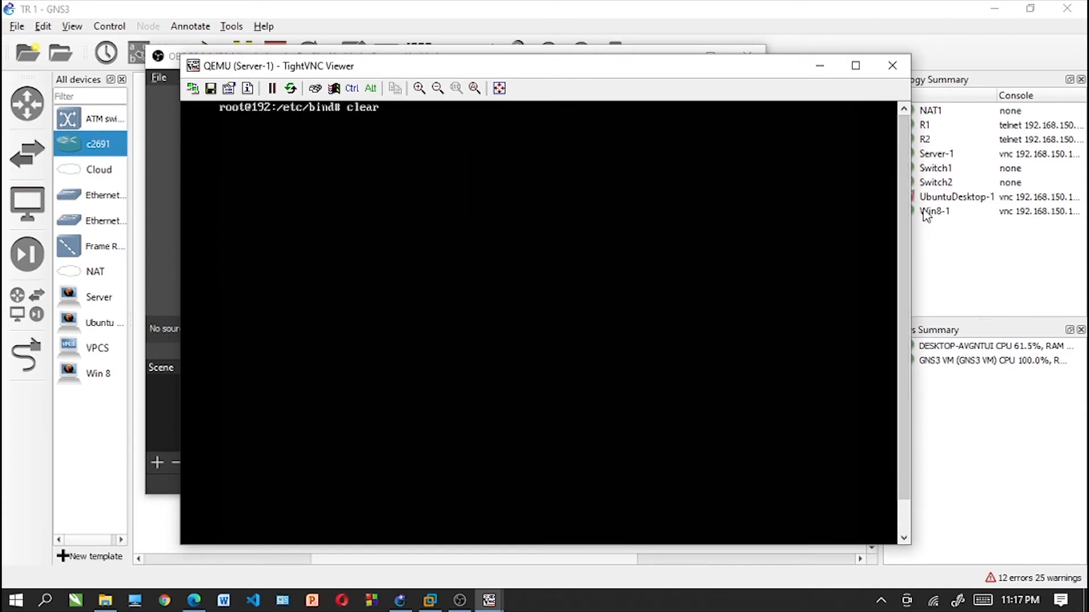
- Open the reverse zone file db.192 in nano
key(Up)
key(Up)
key(BackSpace)
key(BackSpace)
key(BackSpace)
key(BackSpace)
key(BackSpace)
key(BackSpace)
text(192)
key(Return)
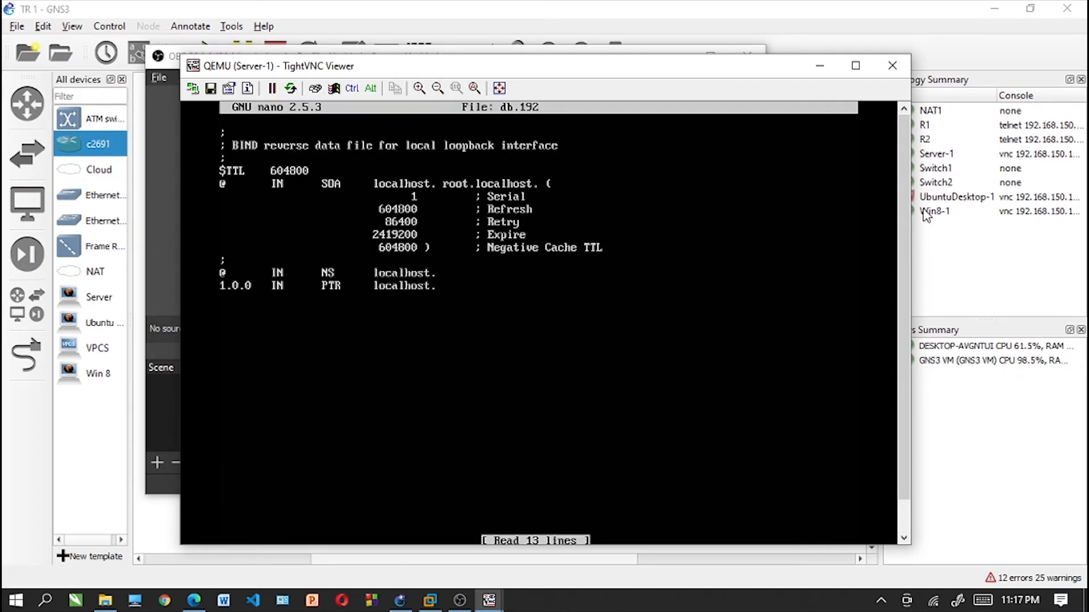
- Set the primary server name in the reverse zone's SOA record to tekjari.com, keeping the trailing dot
key(Down)
key(Down)
key(Down)
key(Down)
key(Down)
key(Right)
key(BackSpace)
key(BackSpace)
key(BackSpace)
key(BackSpace)
key(BackSpace)
key(BackSpace)
key(BackSpace)
key(BackSpace)
key(BackSpace)
text(tek)
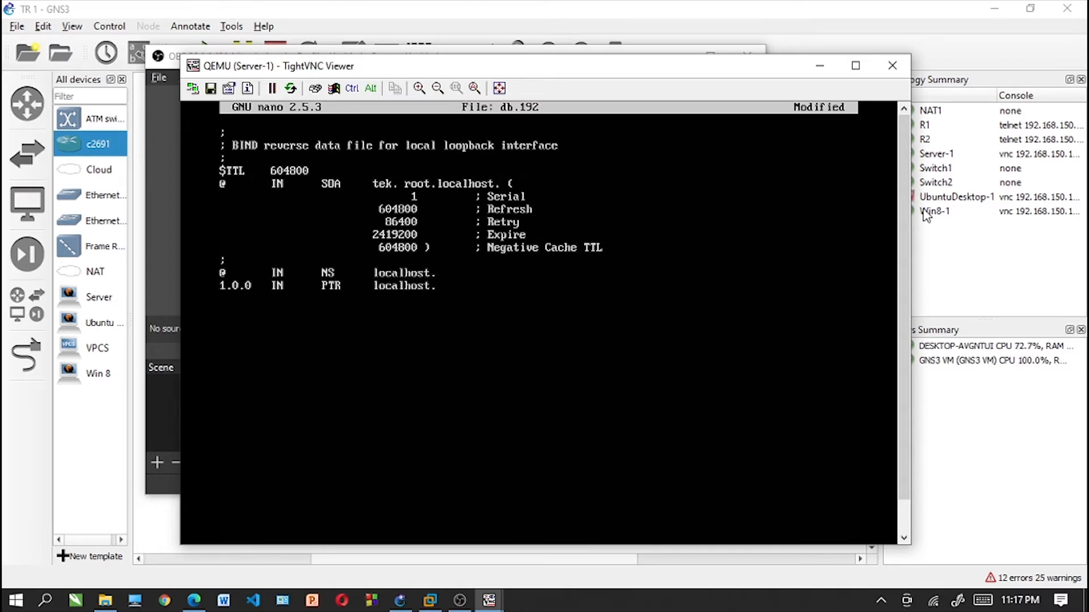
text(jari.com)
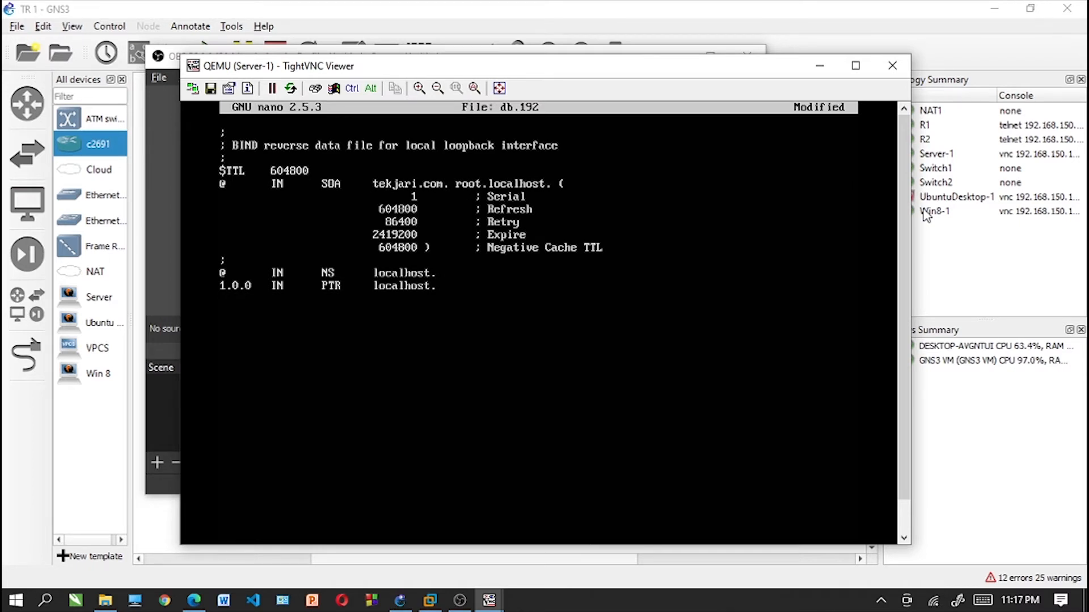
- Change the reverse zone's SOA contact to root.tekjari.com, keeping the trailing dot
key(Right)
key(Right)
key(Right)
key(Right)
key(Right)
key(Right)
key(Right)
key(Right)
key(Right)
key(Right)
key(Right)
key(Right)
key(Right)
key(Right)
key(Right)
key(Right)
key(BackSpace)
key(BackSpace)
key(BackSpace)
key(BackSpace)
key(BackSpace)
key(BackSpace)
key(BackSpace)
key(BackSpace)
key(BackSpace)
text(tekjari.com)
- Set the reverse zone's NS record to tekjari.com, keeping the trailing dot
key(Down)
key(Down)
key(Down)
key(Down)
key(Down)
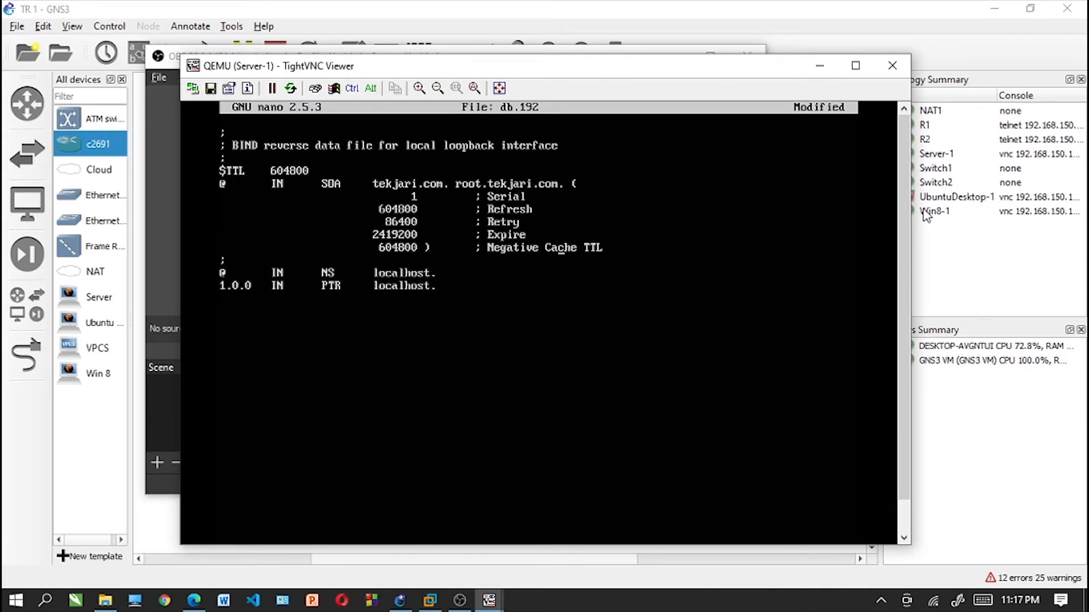
key(Down)
key(Down)
key(BackSpace)
key(BackSpace)
key(BackSpace)
key(BackSpace)
key(BackSpace)
key(BackSpace)
key(BackSpace)
key(BackSpace)
key(BackSpace)
key(BackSpace)
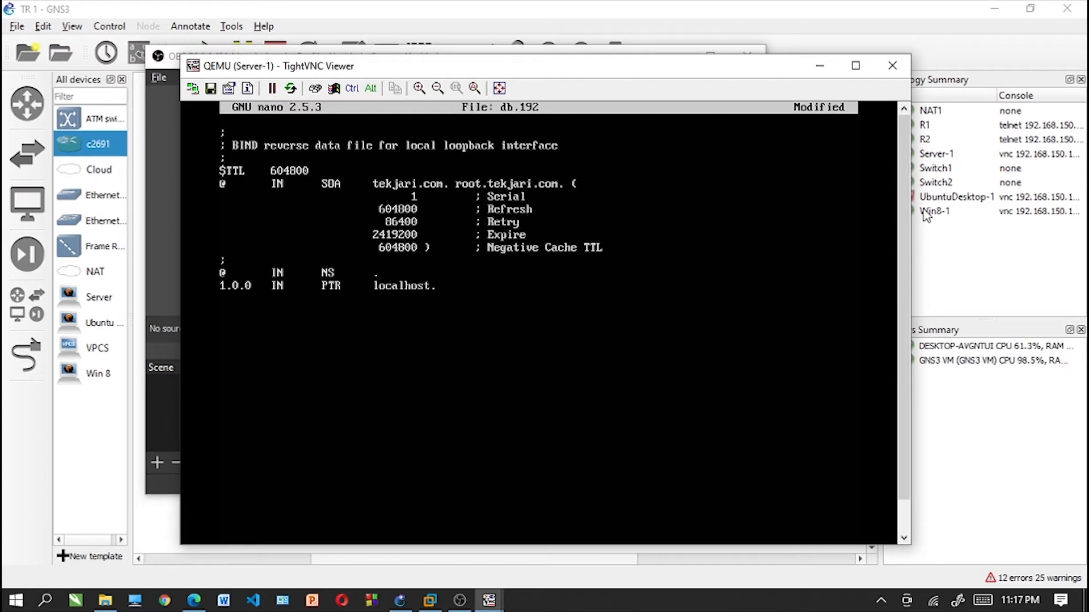
text(tekjari.com)
- Point the PTR record to tekjari.com, keeping the trailing dot
key(BackSpace)
key(BackSpace)
key(BackSpace)
key(BackSpace)
key(BackSpace)
key(BackSpace)
key(BackSpace)
key(BackSpace)
key(BackSpace)
key(BackSpace)
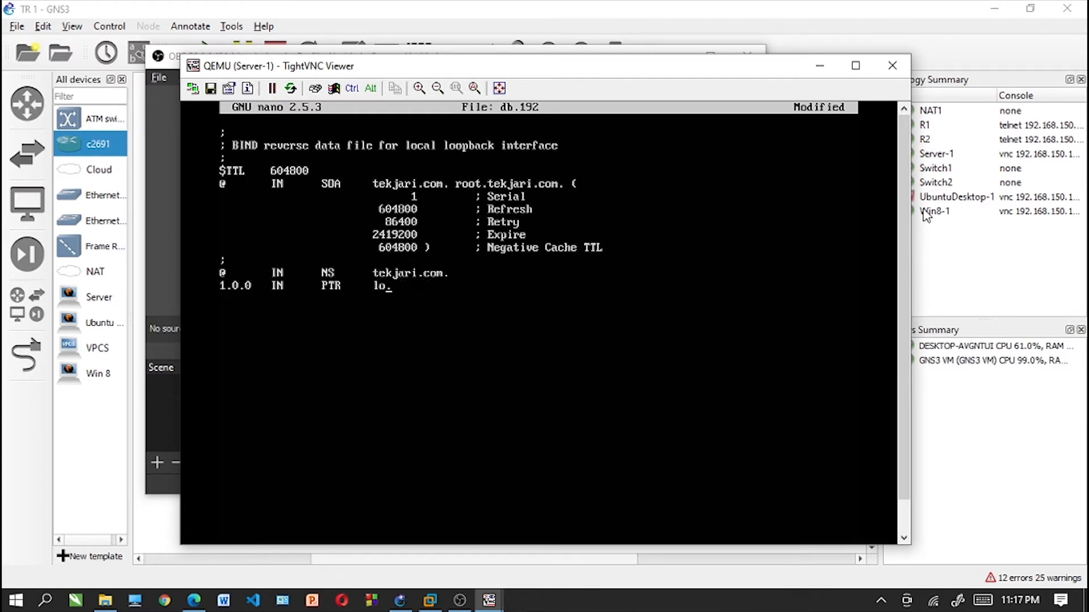
text(tekja.ri.com)
- Set the PTR record's host part to 2, then save db.192 and close the editor
key(Left)
key(Left)
key(Left)
key(Left)
key(Left)
key(Left)
key(Left)
key(Left)
key(Left)
key(Left)
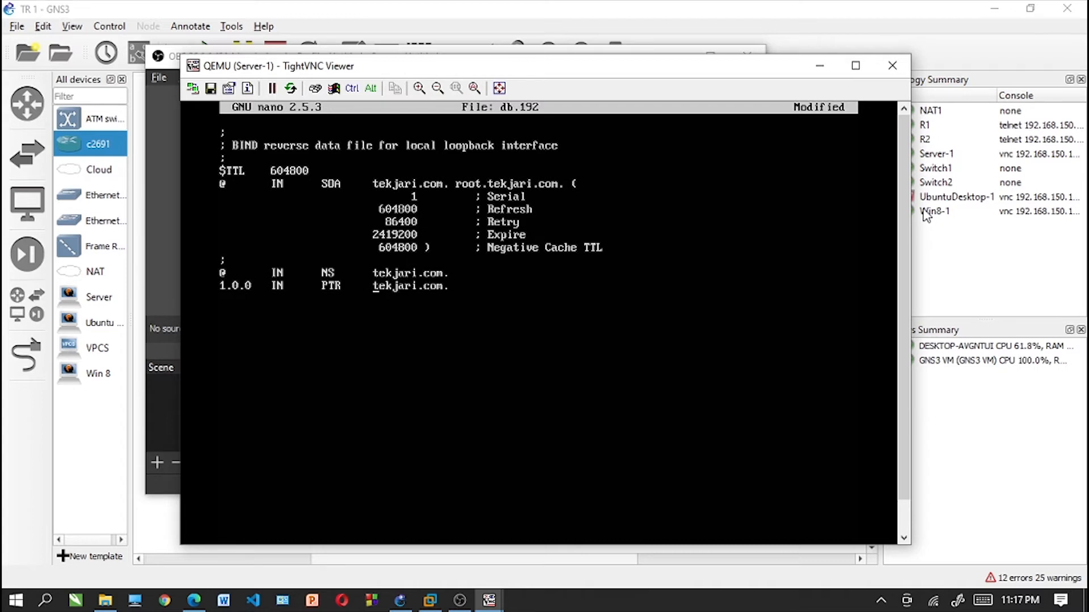
key(BackSpace)
key(BackSpace)
key(BackSpace)
key(BackSpace)
key(BackSpace)
text(2)
key(ctrl+x)
key(y)
key(Return)
- Restart the bind9 service
text(service)
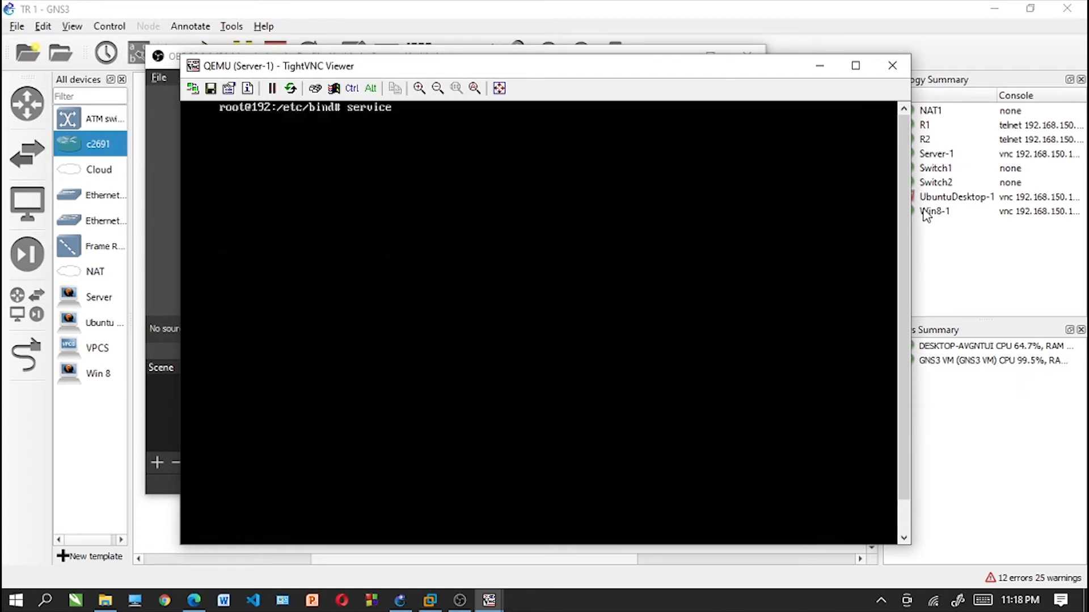
text( bind9 restart)
key(Return)
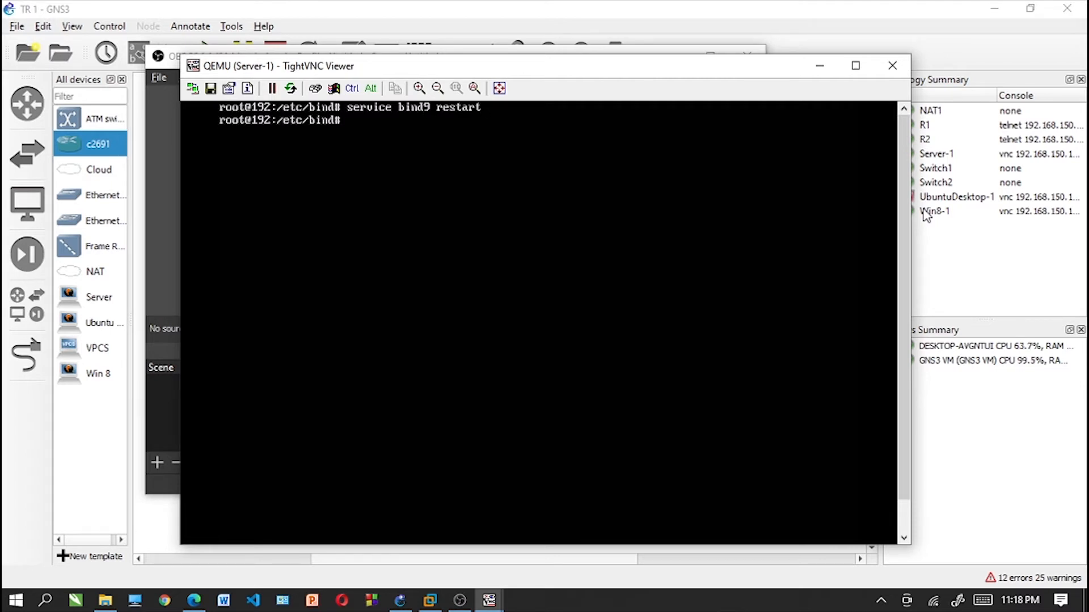
- Open /etc/resolv.conf in nano
text(nano /etc/resolv.conf)
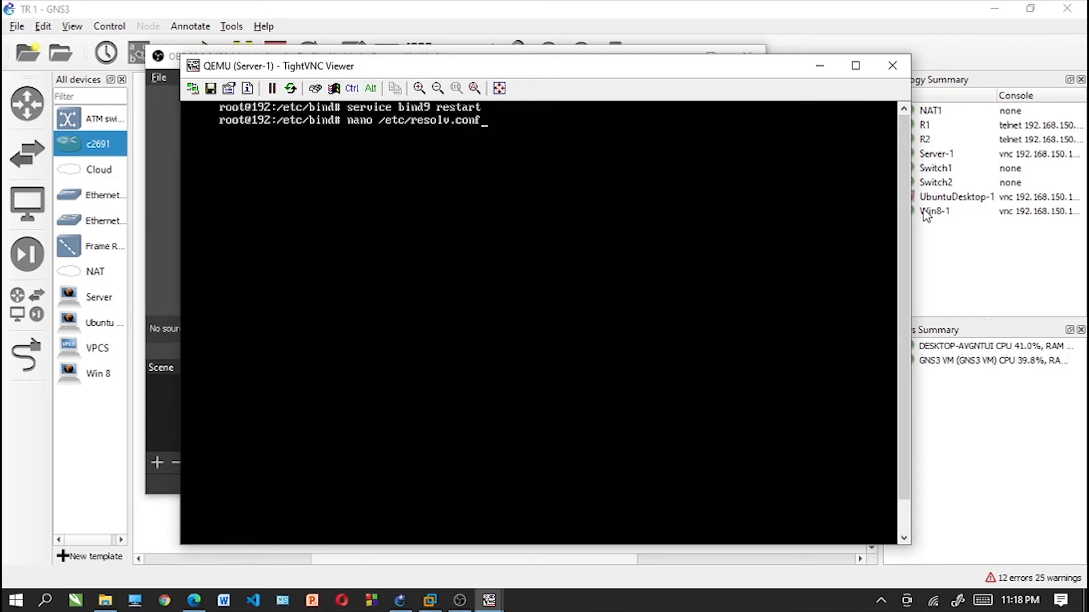
key(Return)
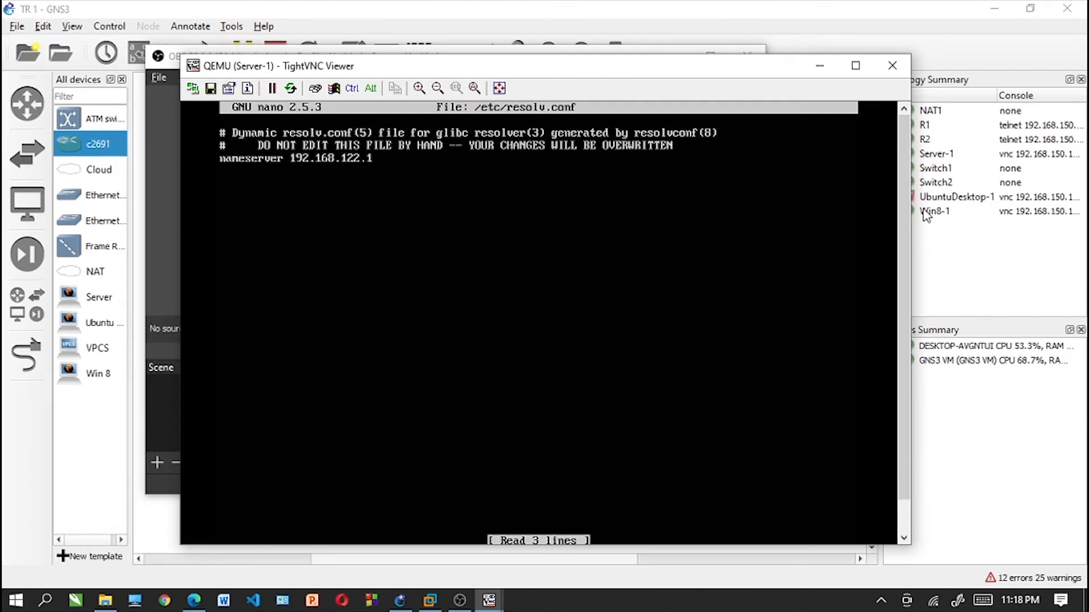
- Replace the existing nameserver entry with nameserver 192.168.91.2, leaving an empty line below it
key(Down)
text(nameserver)
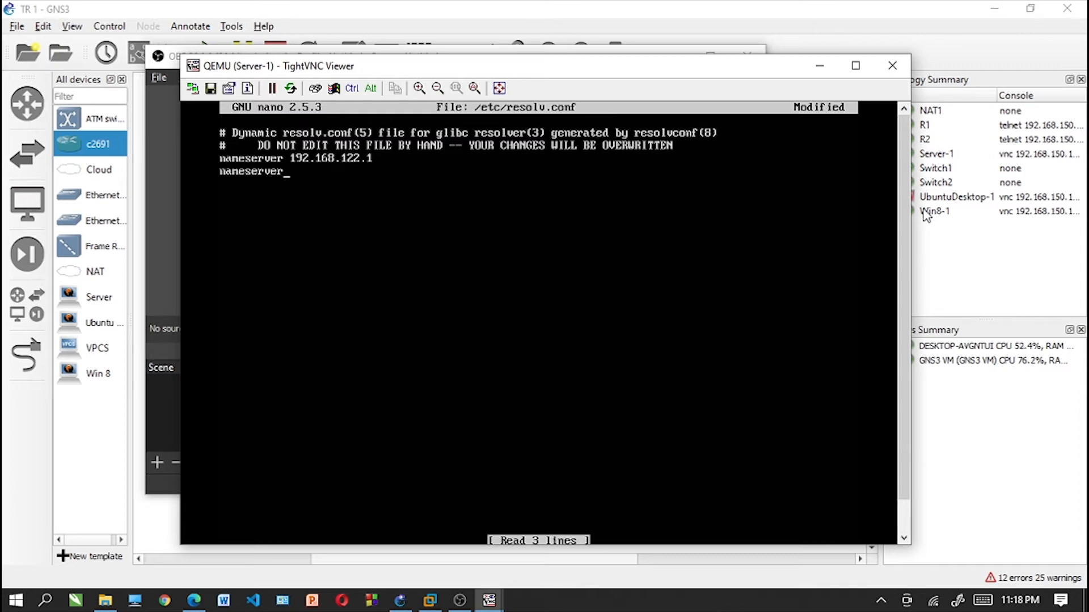
text( 192.168.91.2)
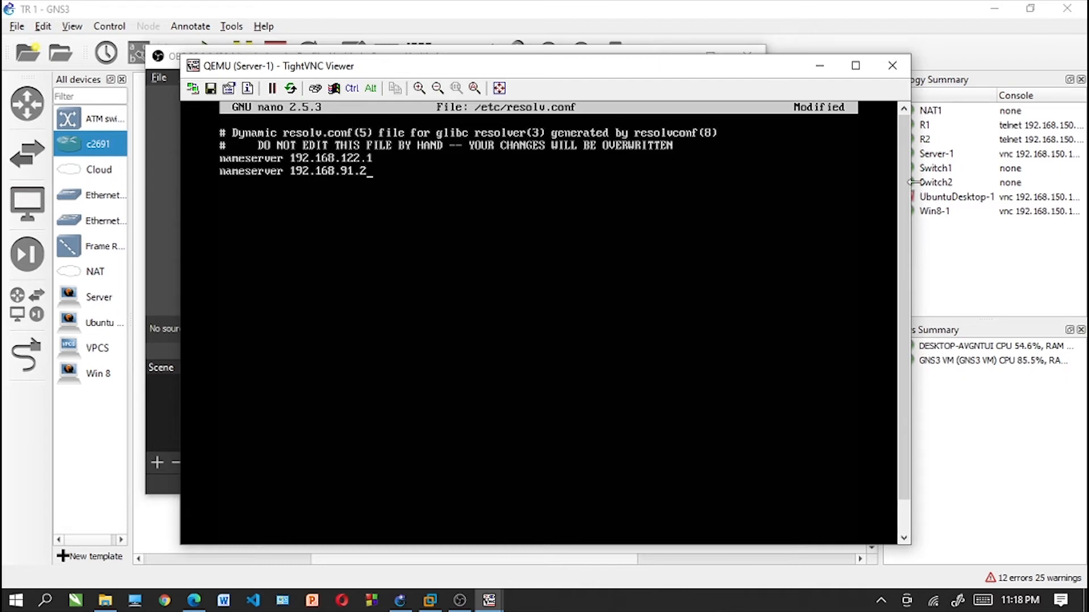
key(BackSpace)
key(BackSpace)
key(BackSpace)
key(BackSpace)
key(BackSpace)
key(BackSpace)
key(BackSpace)
key(BackSpace)
key(BackSpace)
key(BackSpace)
key(BackSpace)
key(BackSpace)
key(BackSpace)
key(BackSpace)
key(BackSpace)
key(BackSpace)
key(BackSpace)
key(BackSpace)
key(BackSpace)
key(BackSpace)
key(BackSpace)
key(BackSpace)
key(BackSpace)
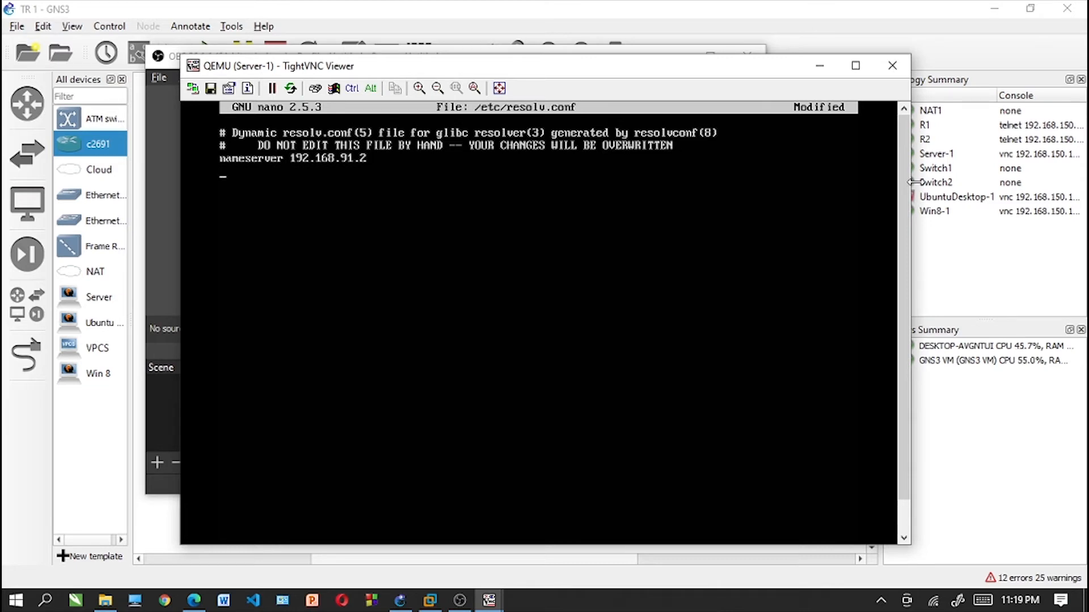
- Add a second entry, nameserver 8.8.8.8, then save resolv.conf and close the editor
text(nameserver 8.8)
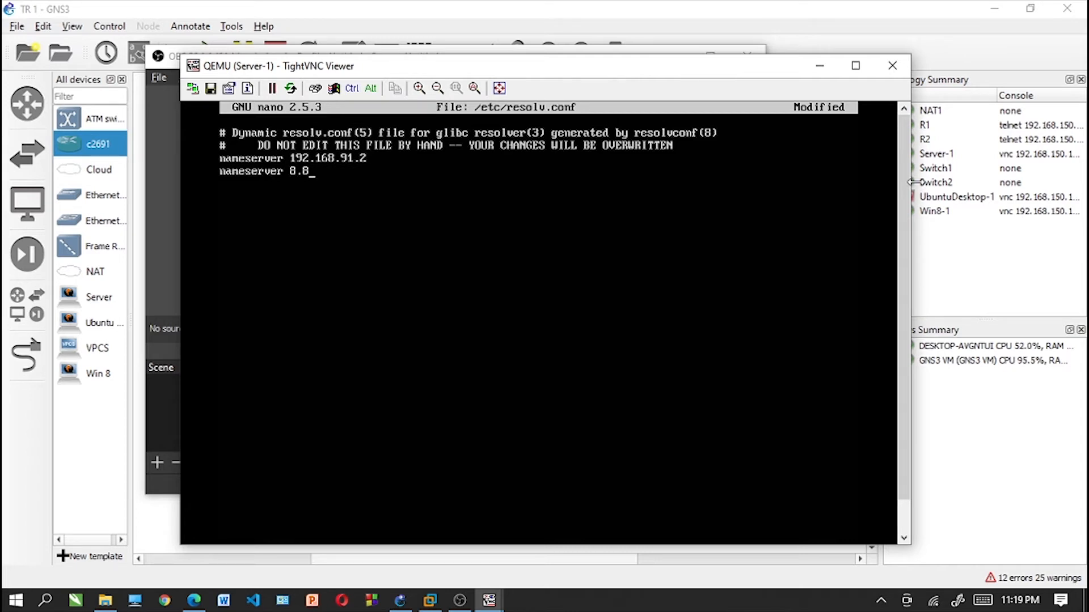
text(.8.8)
key(ctrl+x)
key(y)
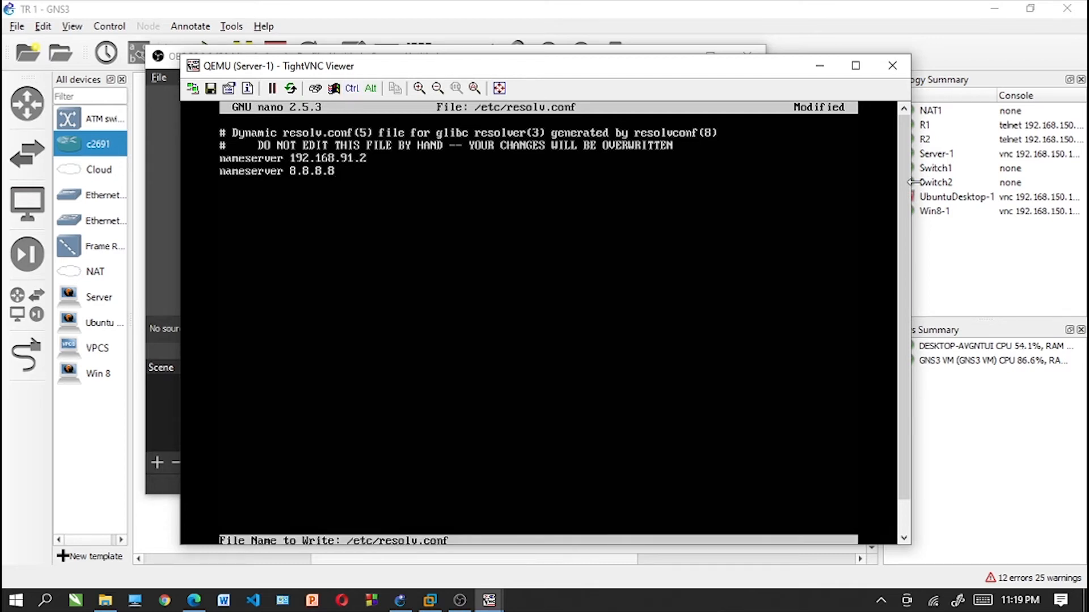
key(Return)
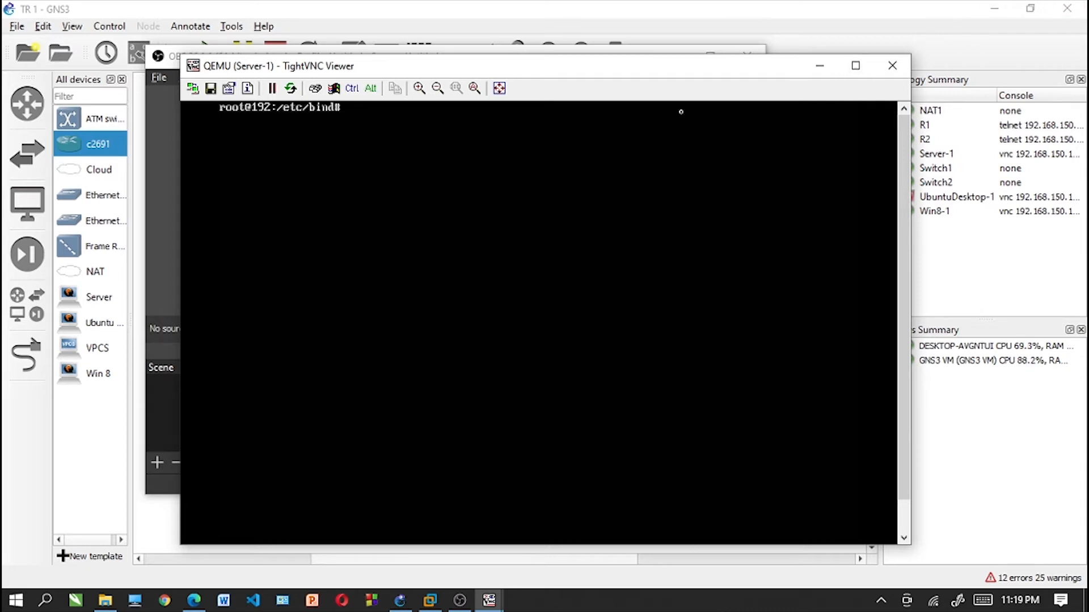
- Enable Apache's SSL module with a2enmod ssl
drag(712, 73, 678, 62)
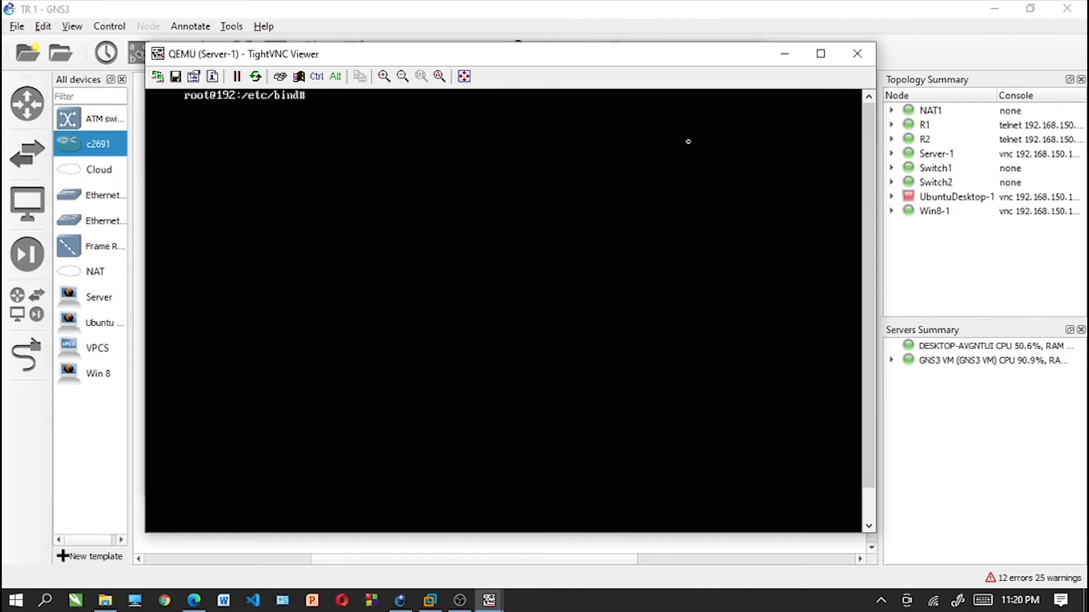
text(a2enmod ssl)
key(Left)
key(Left)
key(Left)
key(Left)
key(Left)
key(Left)
key(Left)
key(Left)
text(nd# )
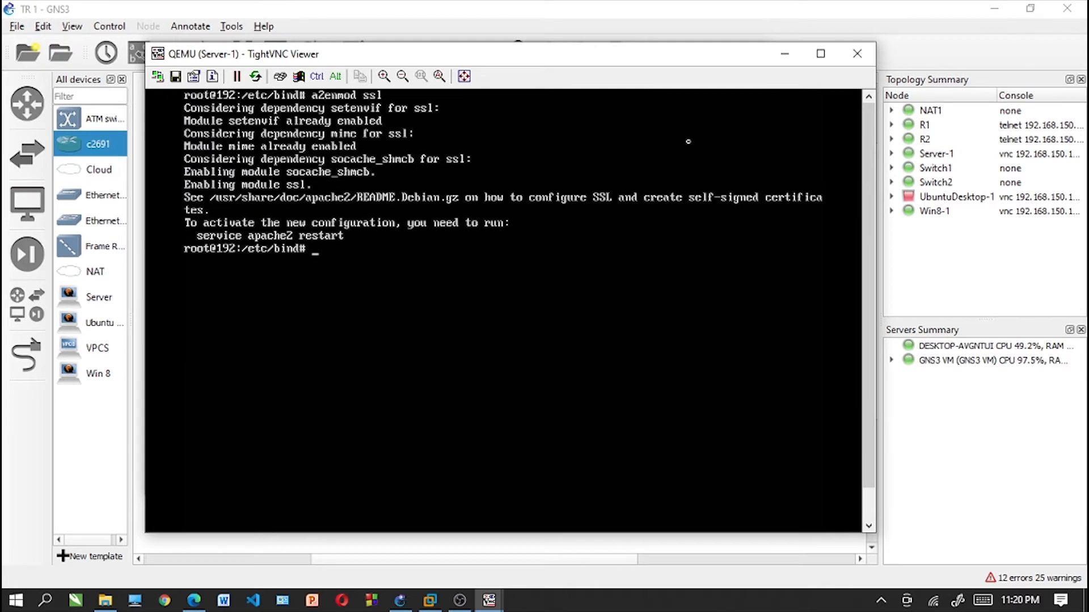
text(service apache2)
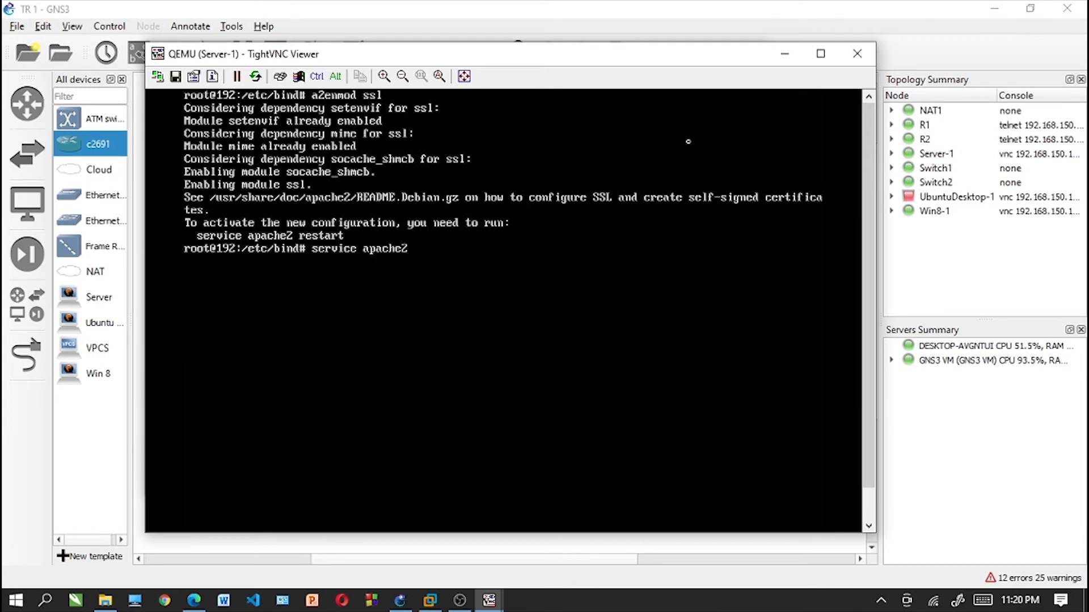
text( restart)
- Restart the apache2 service
key(Return)
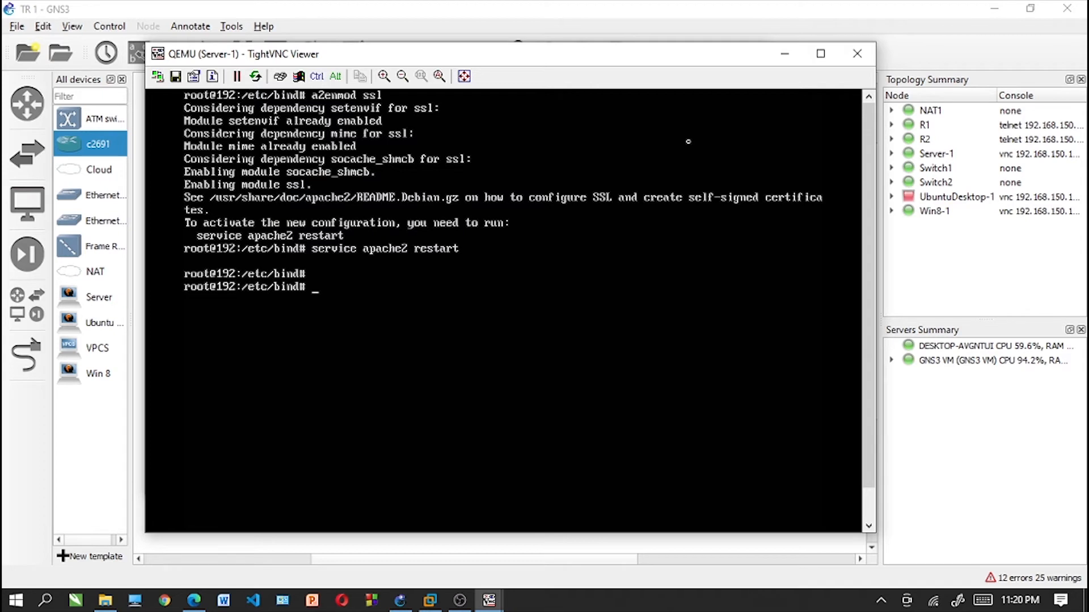
- Create the directory /etc/apache2/ssl
text(mkdir /etc/apa)
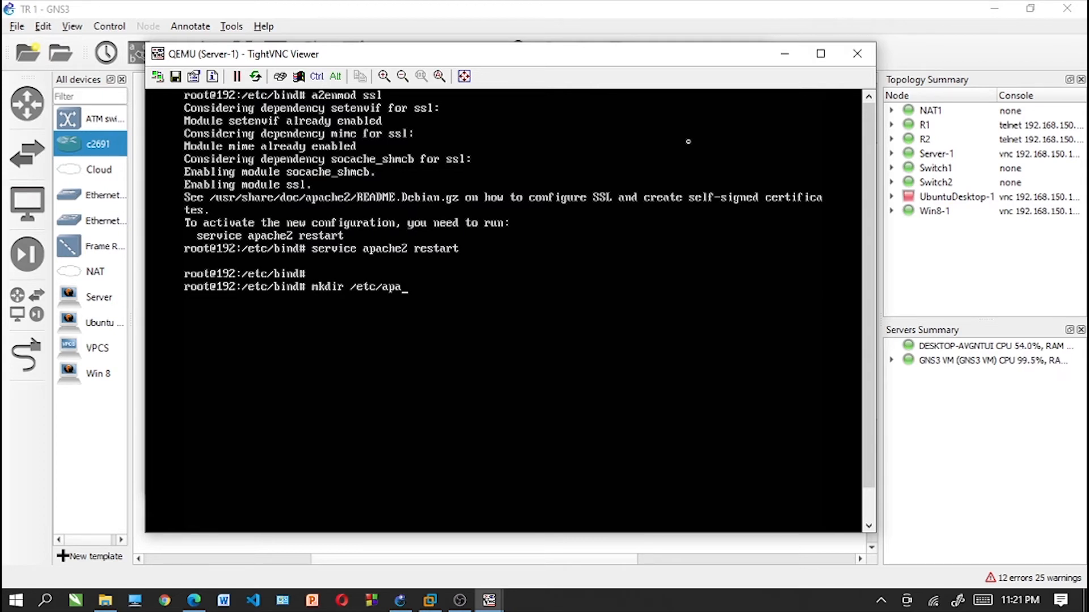
text(che2/ssl)
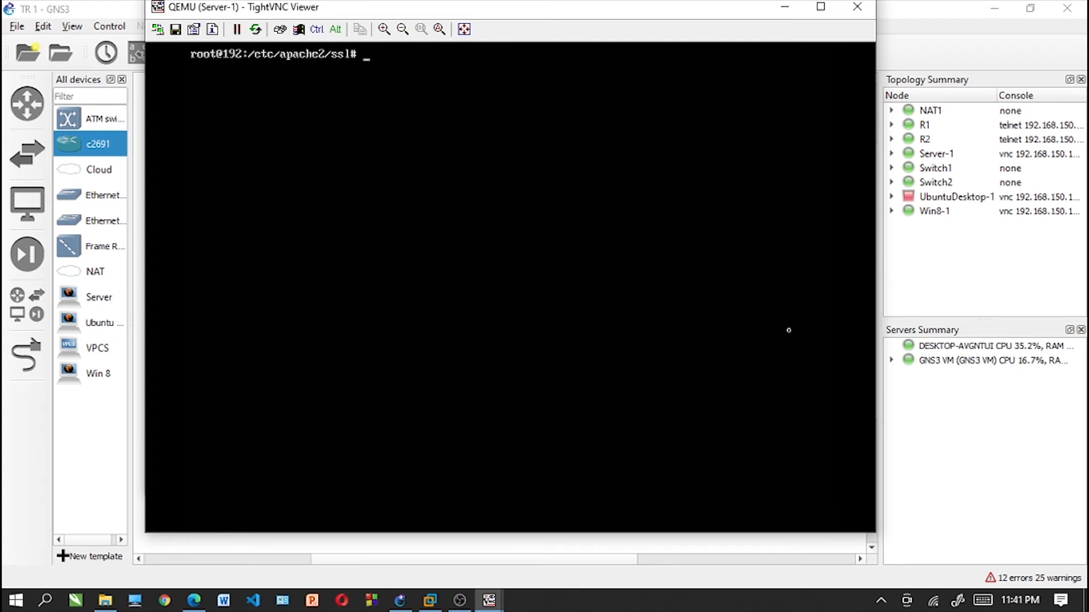
- Begin an openssl req command in /etc/apache2/ssl with the options -new -newkey
text(openssl req -new -ne)
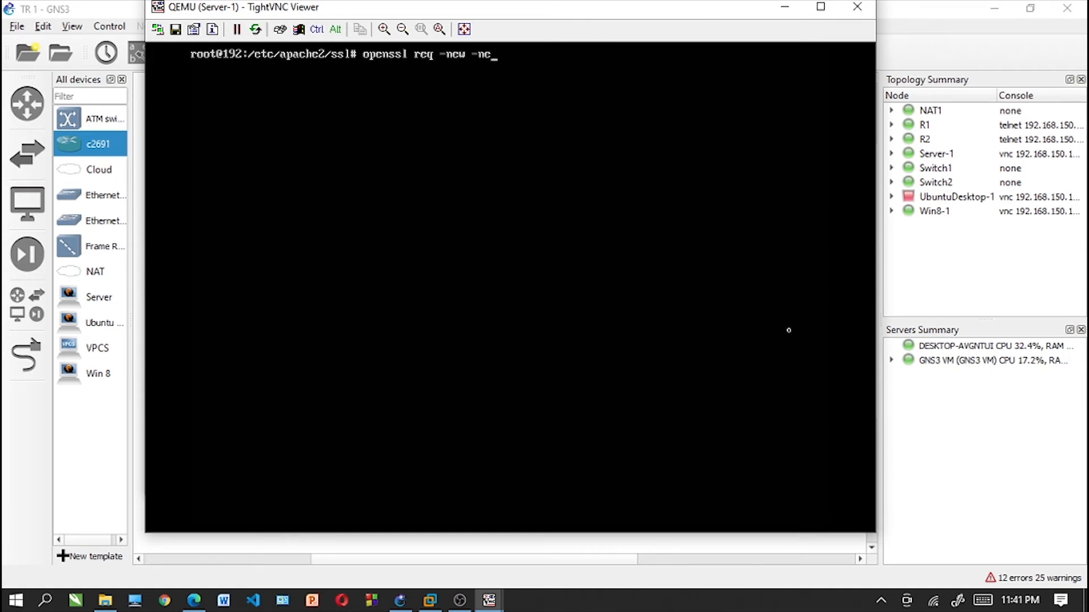
text(wkey rsa :20)
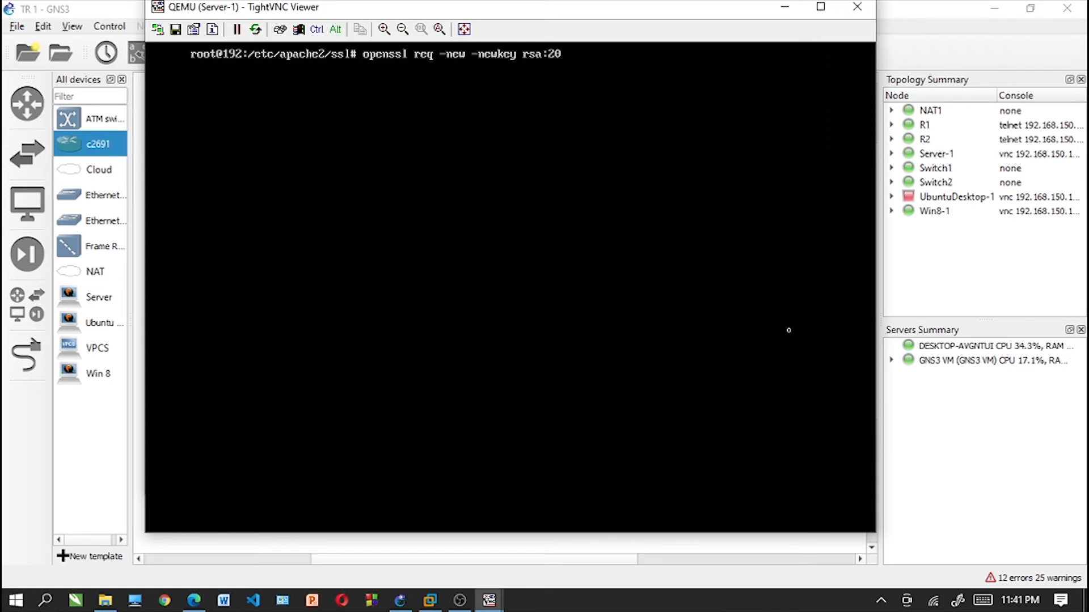
text(48 -nodes -keyout )
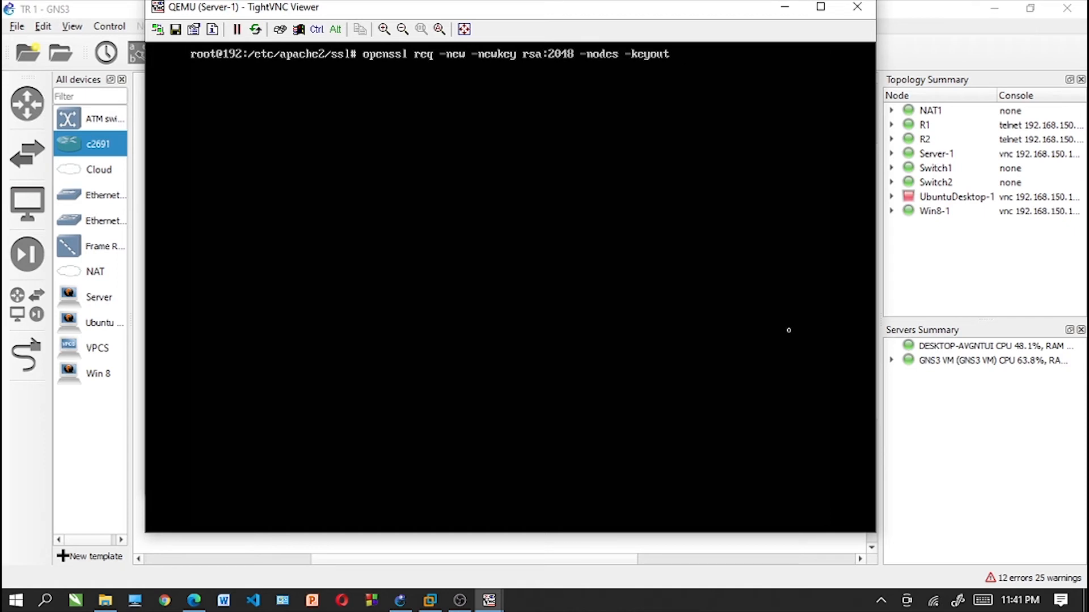
text(tc)
key(BackSpace)
key(BackSpace)
key(BackSpace)
key(BackSpace)
key(BackSpace)
key(BackSpace)
key(BackSpace)
key(BackSpace)
key(BackSpace)
key(BackSpace)
key(BackSpace)
key(BackSpace)
key(BackSpace)
key(BackSpace)
key(BackSpace)
key(BackSpace)
key(BackSpace)
key(BackSpace)
key(BackSpace)
key(BackSpace)
key(BackSpace)
key(BackSpace)
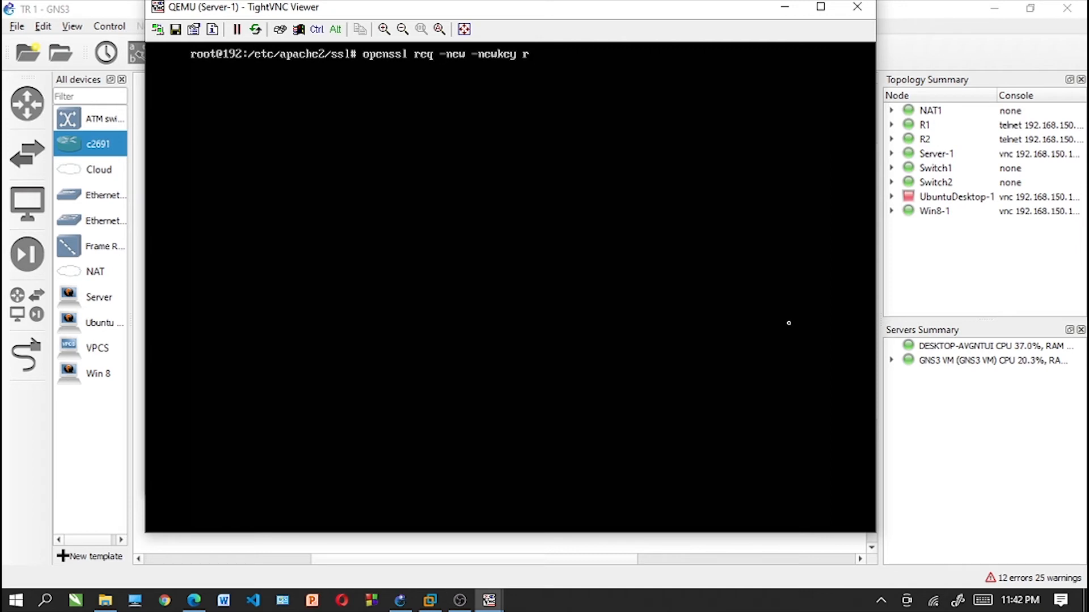
key(BackSpace)
- Add the options -days 365 and -newkey rsa:2048 to the openssl req command
text(-days )
text(365)
text( -newkey)
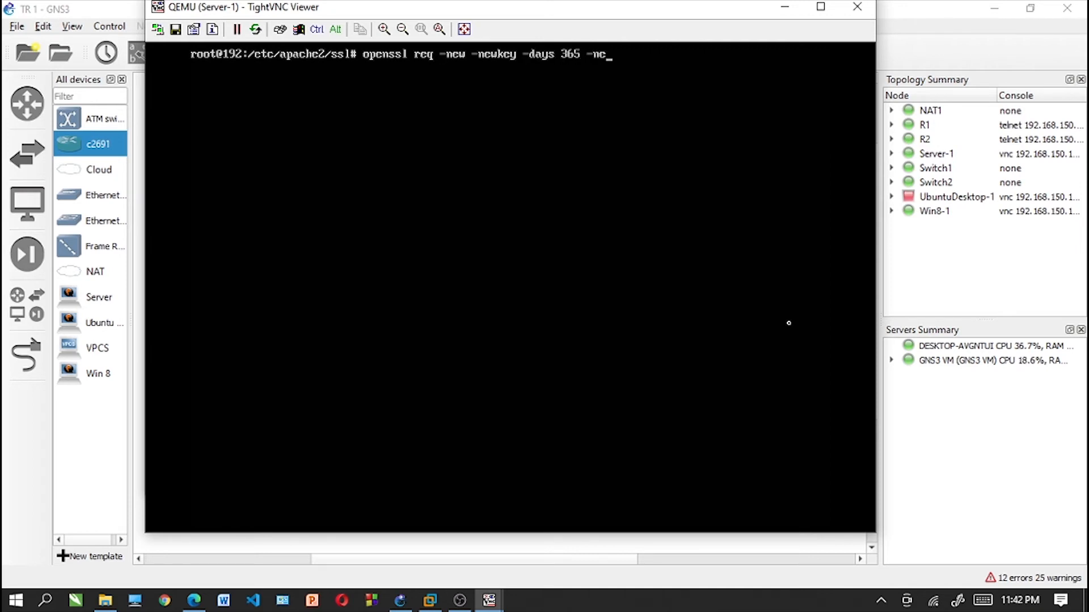
text( rsa:2048 -keyout)
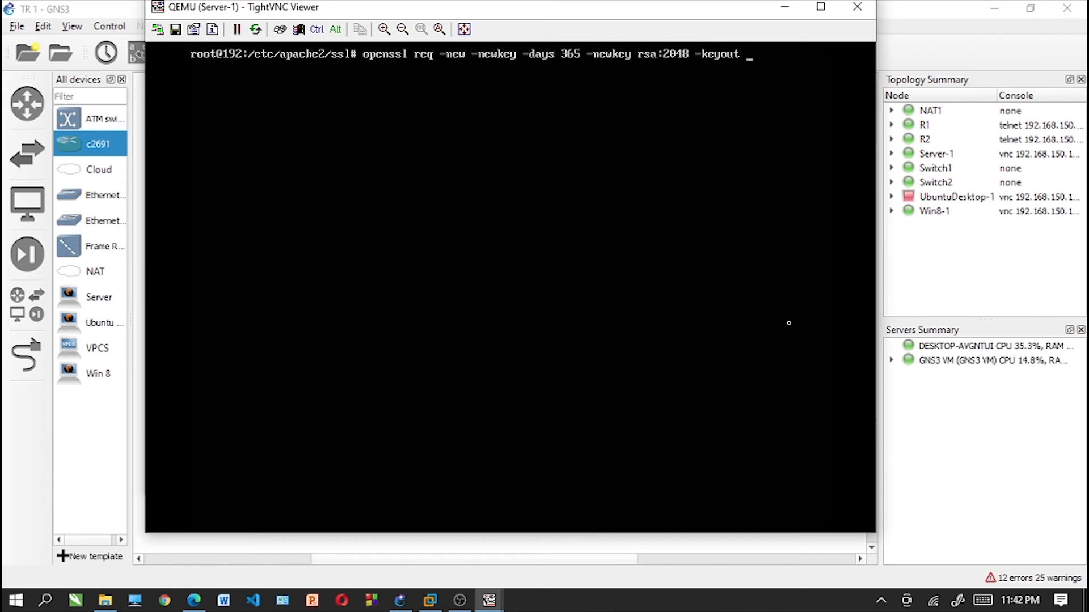
text( /etc/apache2)
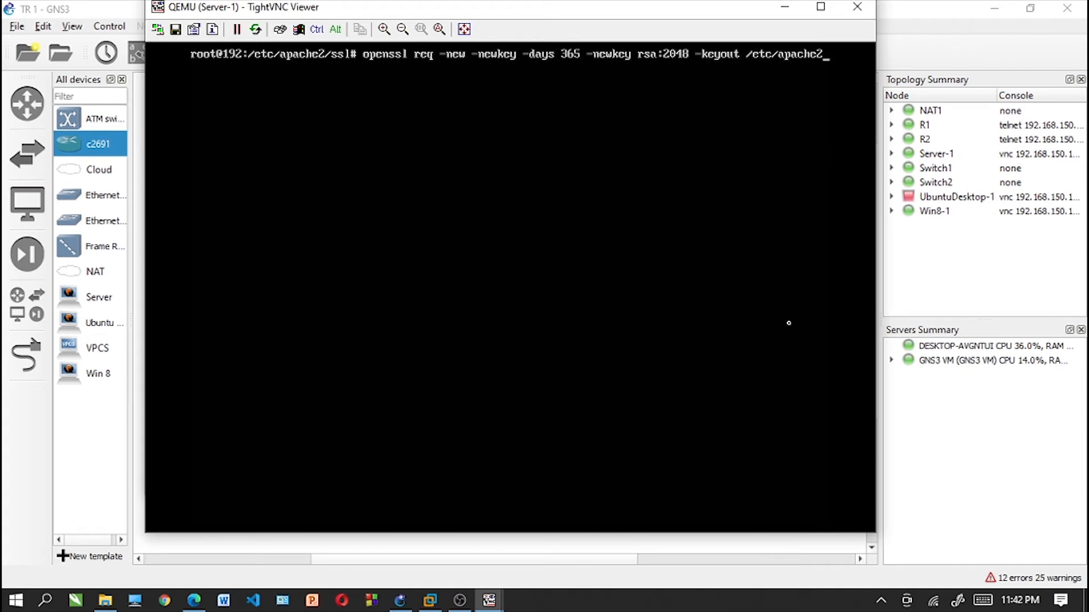
text(/ssl/apache.1)
- Add the option -keyout /etc/apache2/ssl/apache.key to the openssl req command
key(BackSpace)
text(key)
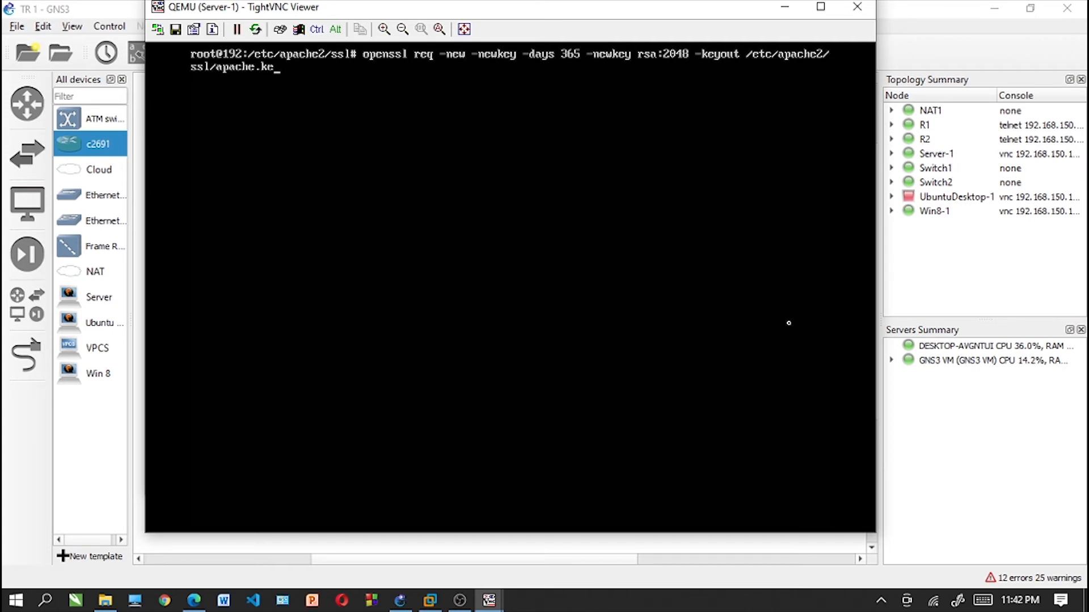
text( -out /etc/apach)
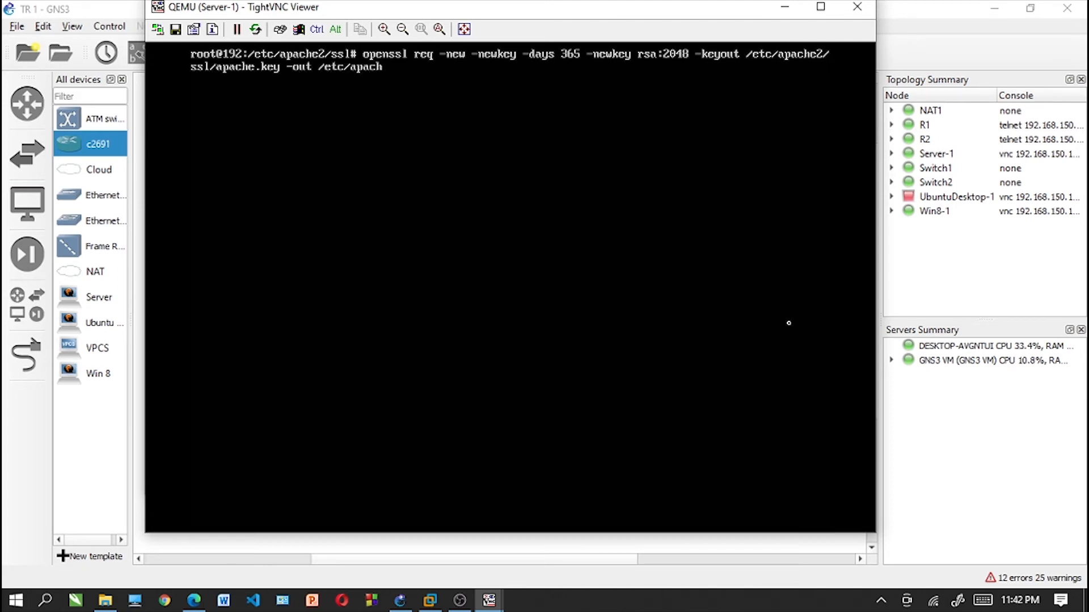
text(e2/ssl/apache)
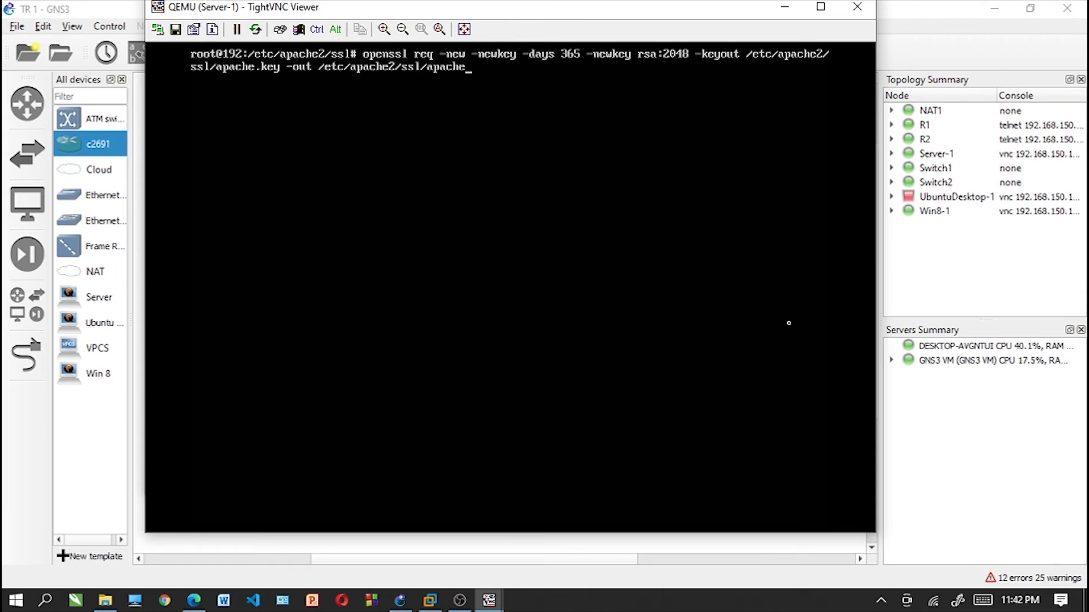
text(.crt)
- Add -out /etc/apache2/ssl/apache.crt to the openssl req command and run it
key(Return)
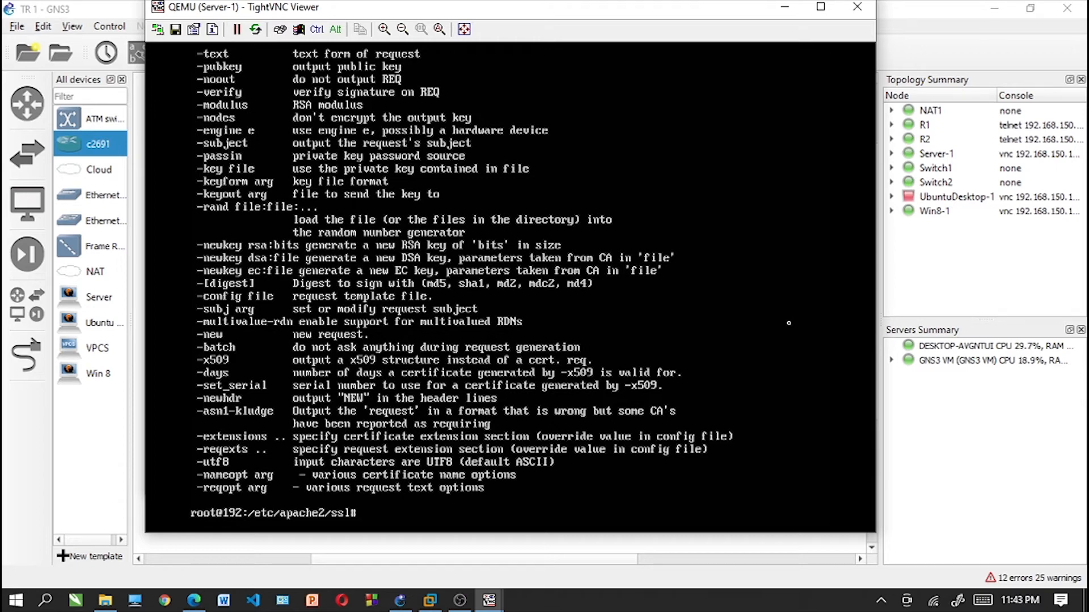
- Recall the openssl req command and replace its -new option with -x509
key(Up)
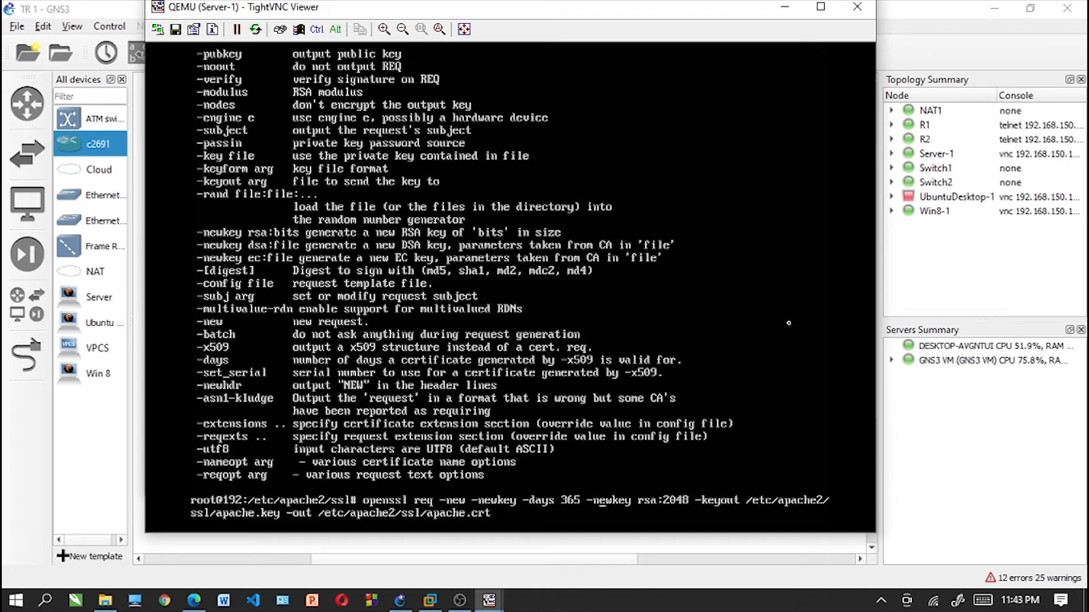
key(BackSpace)
key(BackSpace)
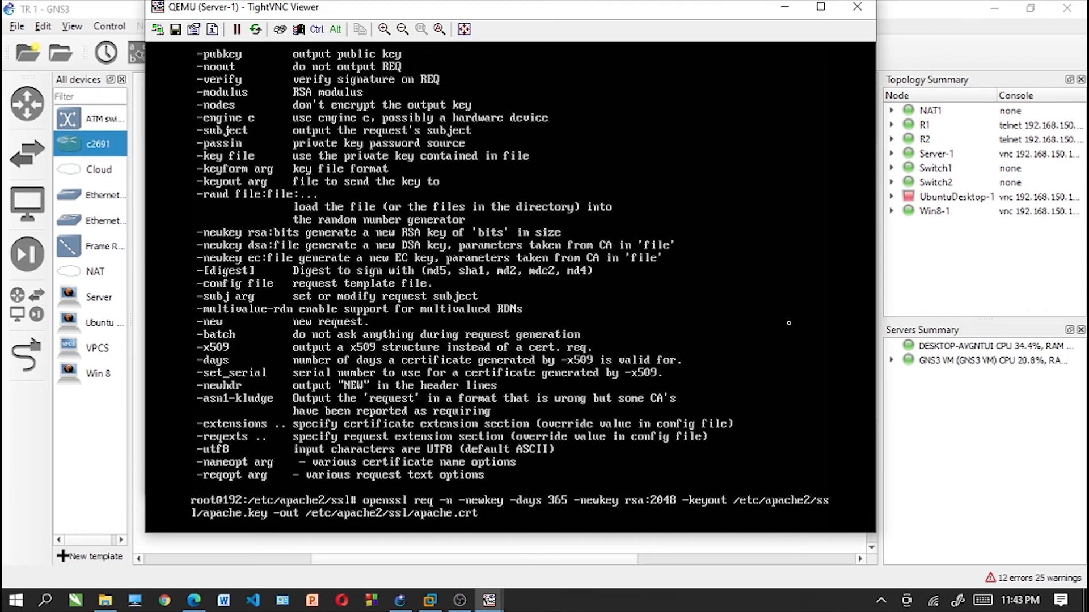
key(BackSpace)
text(x509)
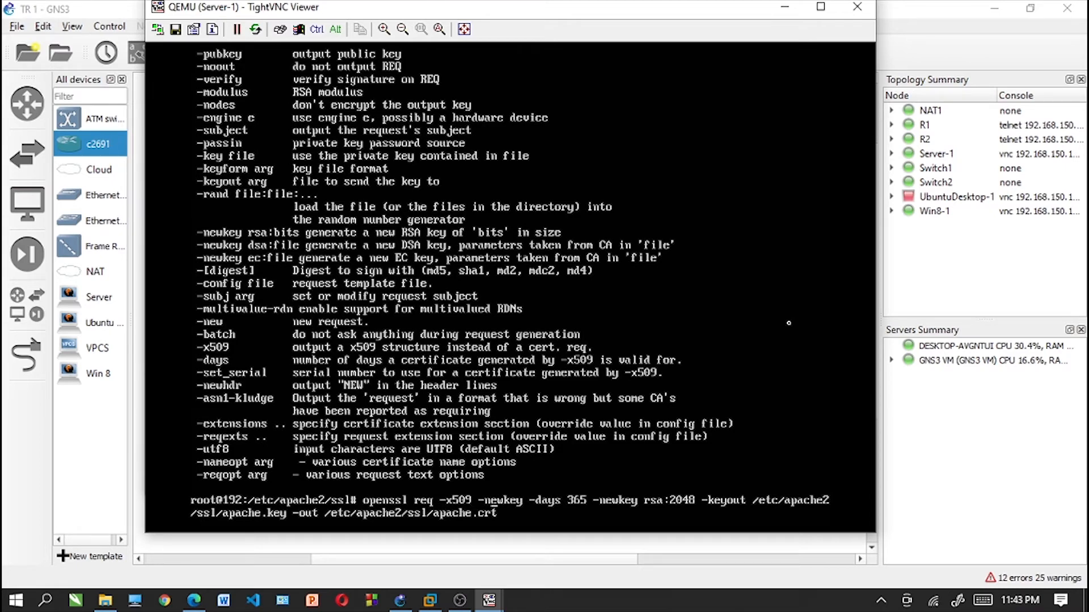
- Replace the -newkey option before -days with -nodes and run the openssl req command
key(Left)
key(BackSpace)
key(BackSpace)
key(BackSpace)
key(BackSpace)
key(BackSpace)
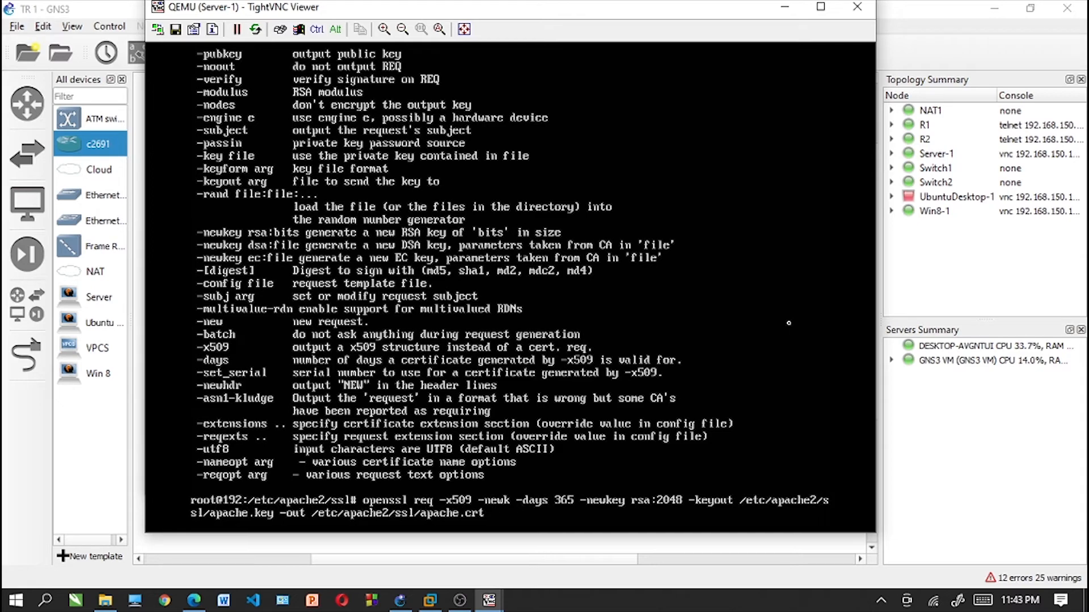
text(odes)
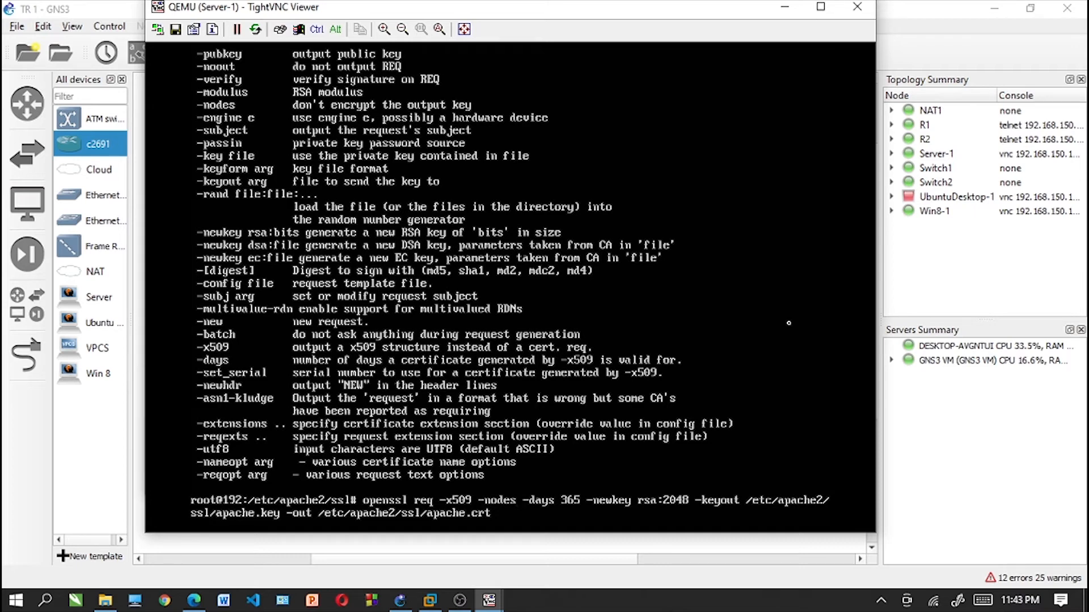
key(Return)
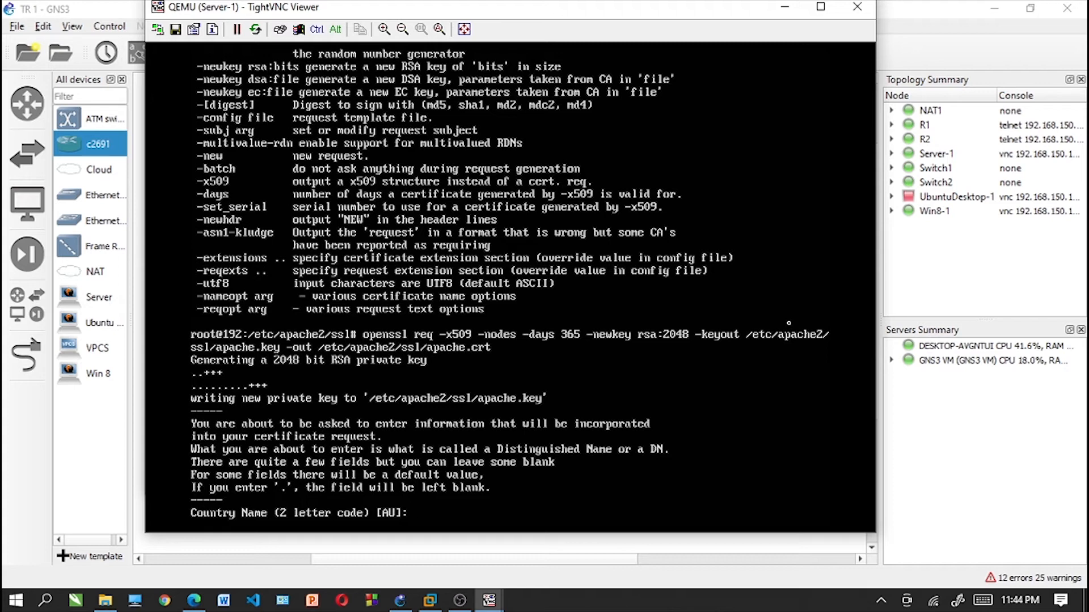
- Enter IN as the certificate's country name and MGL as both its state and its locality
text(IN)
key(Return)
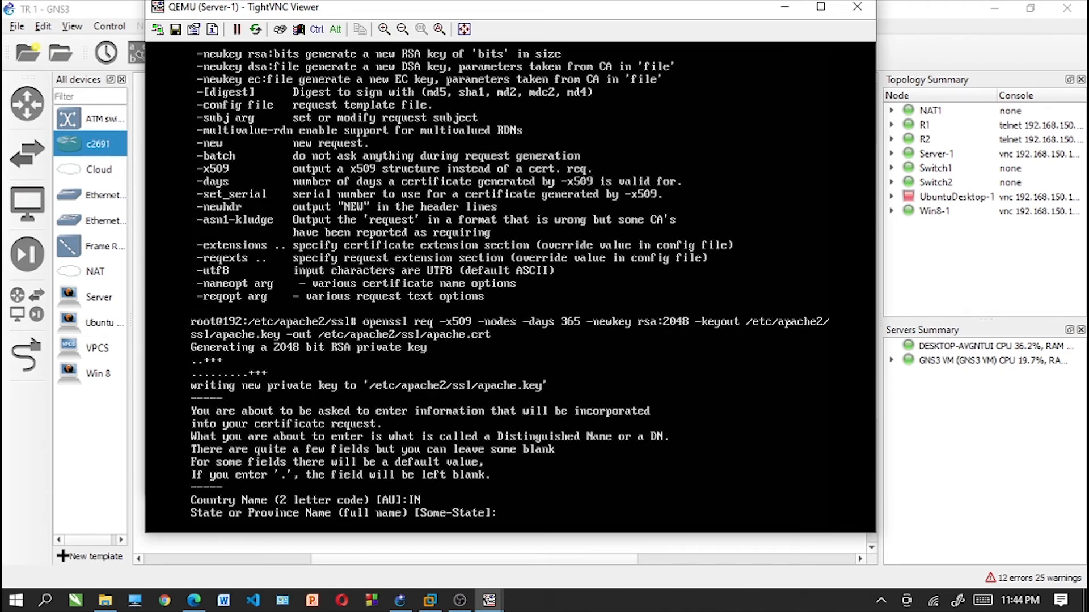
text(MGL)
key(Return)
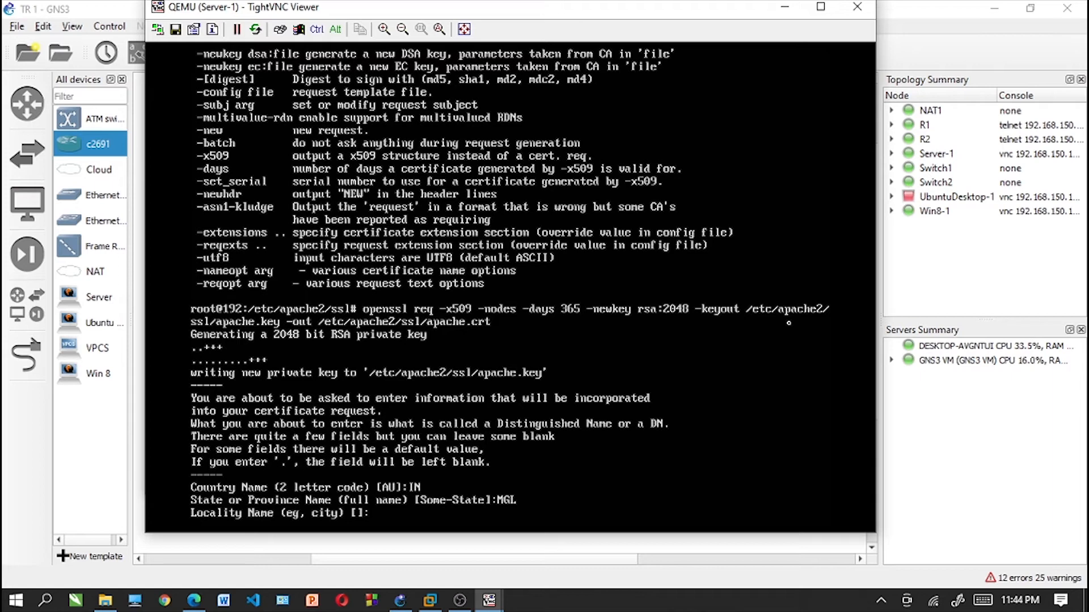
text(MDL)
key(BackSpace)
key(BackSpace)
text(GL)
key(Return)
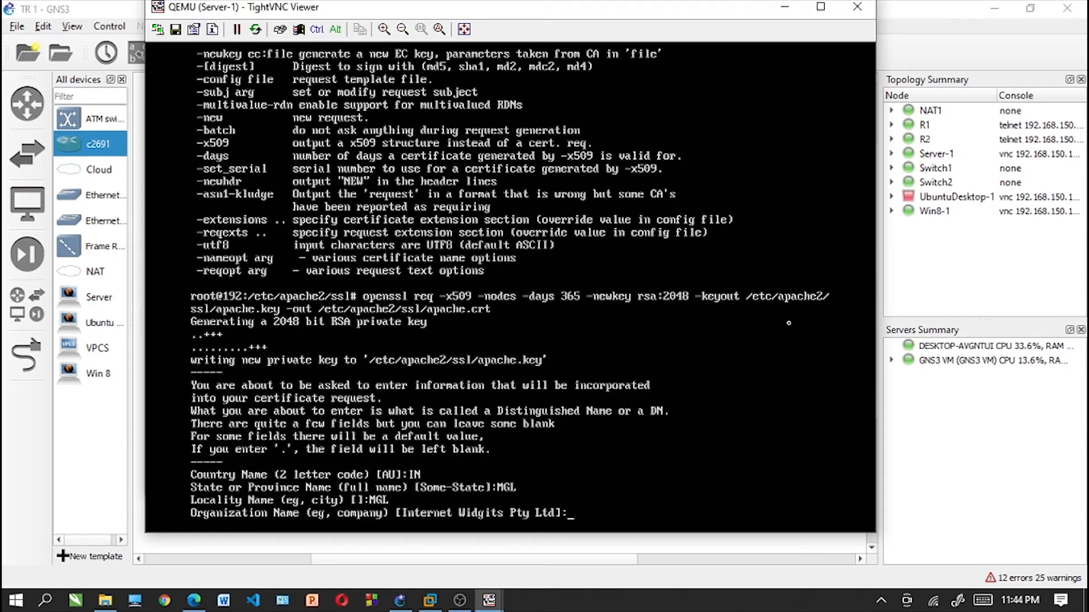
- Set the certificate's organization name to TR 1, organizational unit to Tekjar and common name to tekjari.com
text(TR1)
key(BackSpace)
text(1)
key(Return)
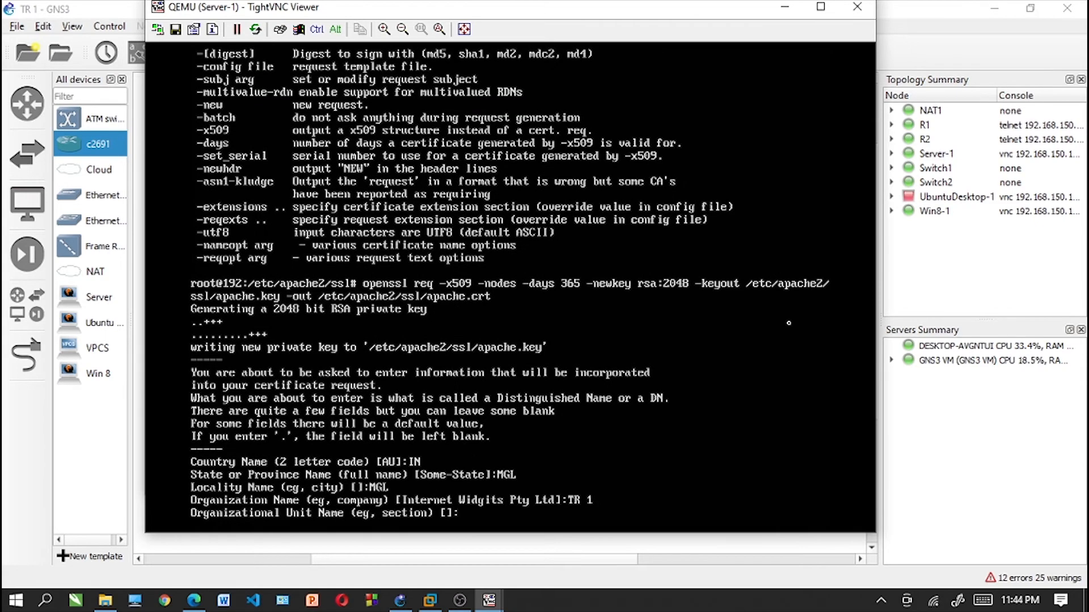
text(Tekjar)
key(Return)
text(tekjari.com)
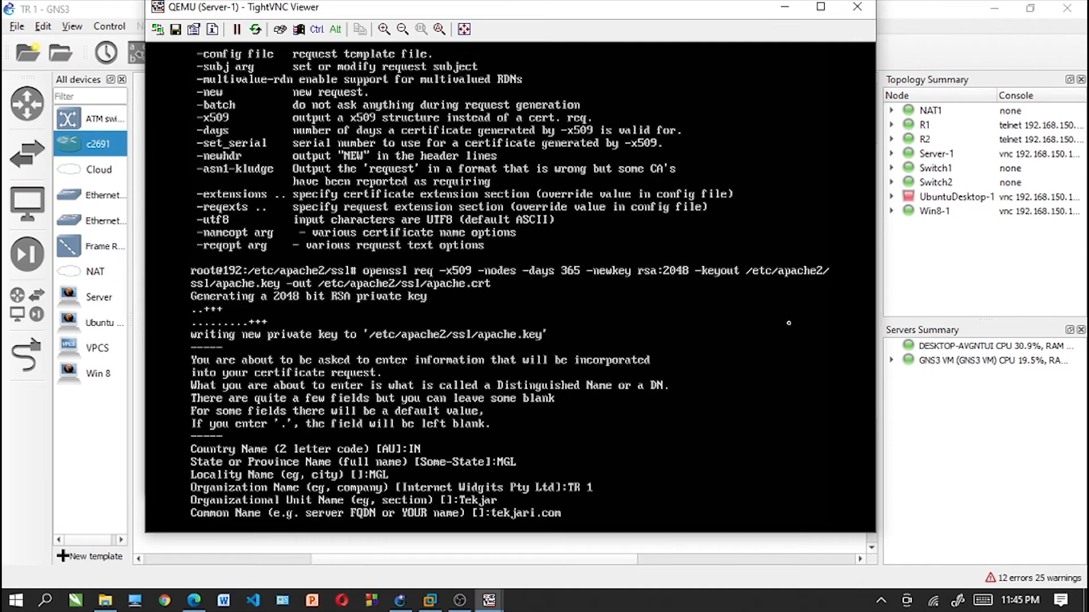
key(Return)
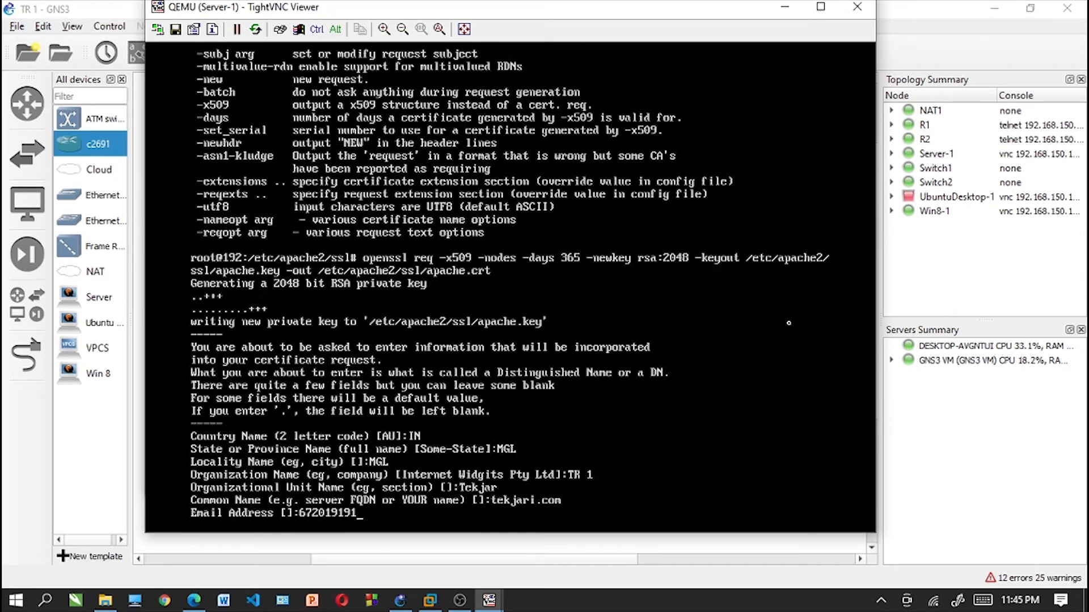
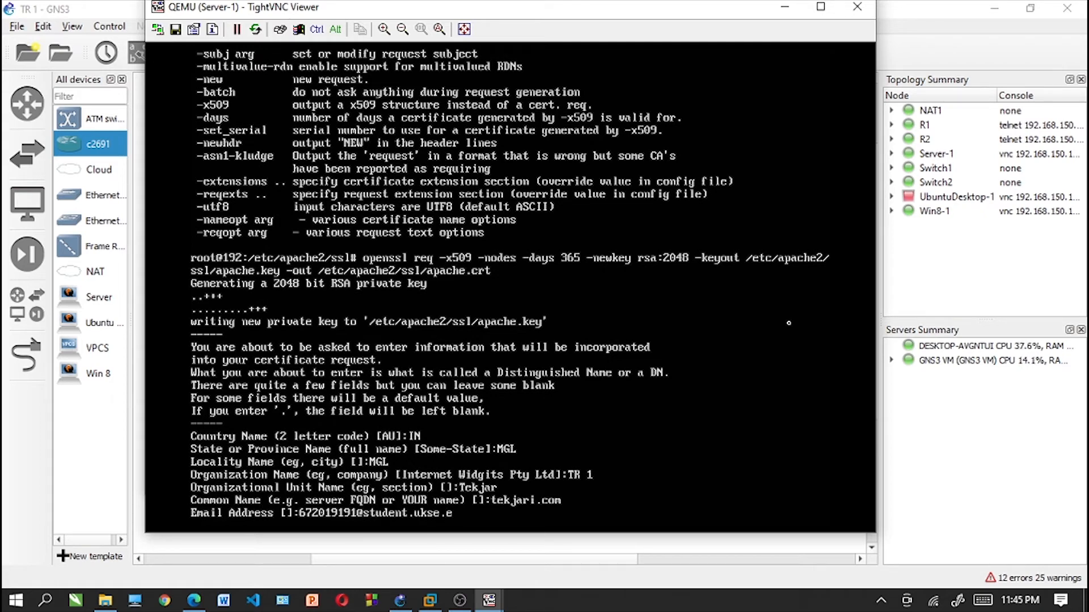
- Fill in the certificate's contact e-mail address and complete the certificate request
key(Return)
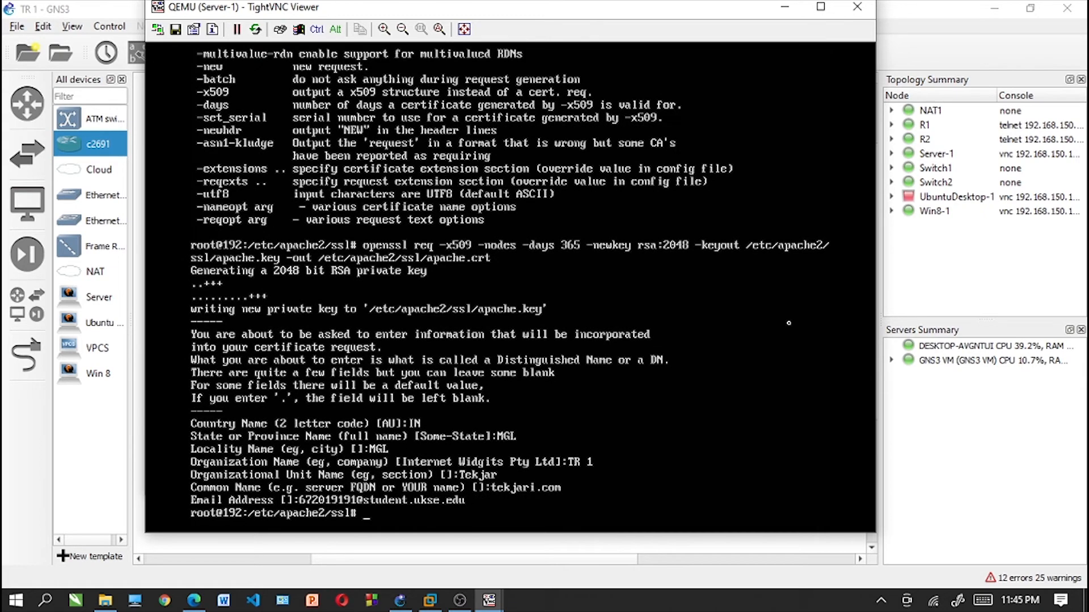
- Open the file /etc/apache2/sites-available/default-ssl in nano
text(/etc/apache2/)
text(sites)
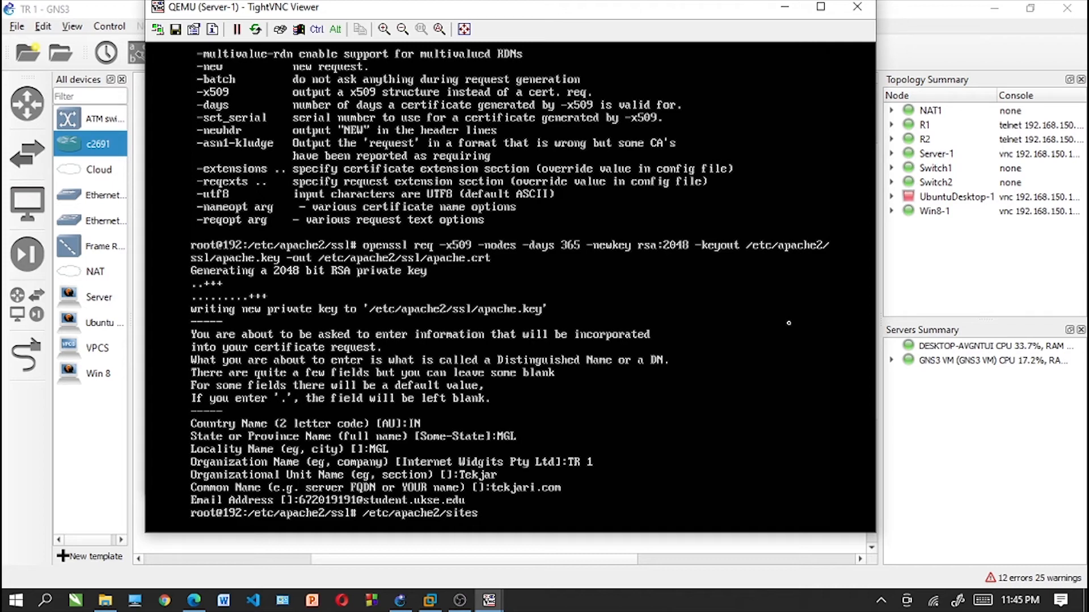
text(-available/default)
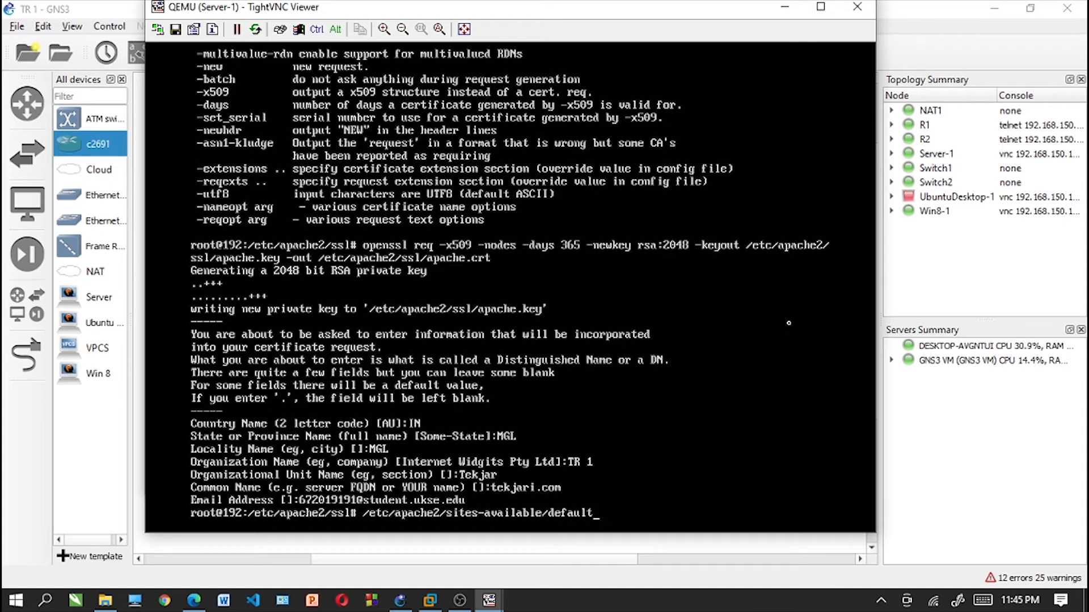
text(-ssl)
key(Return)
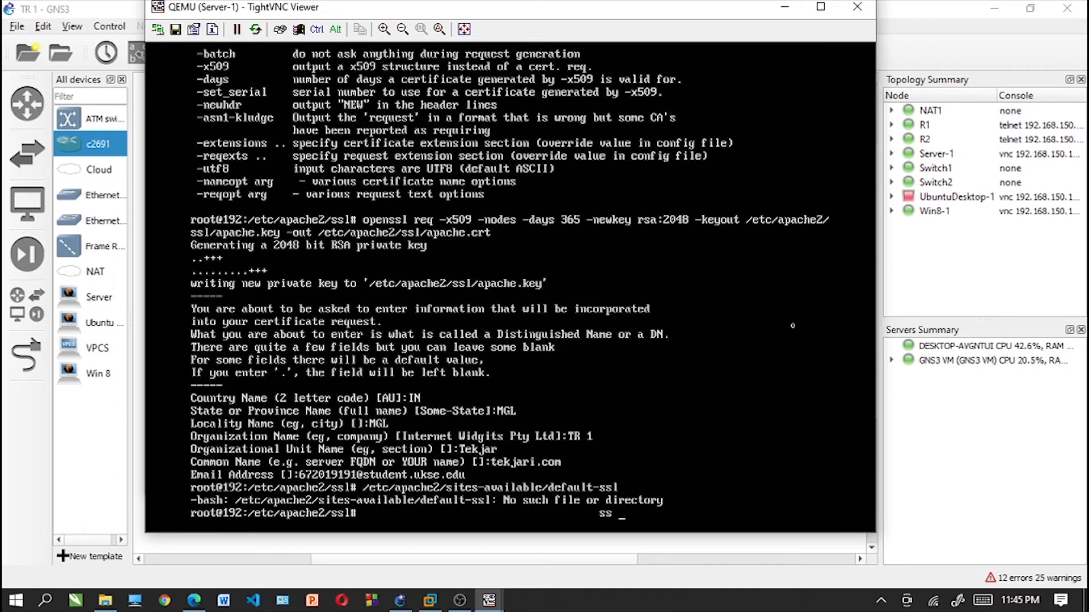
key(Up)
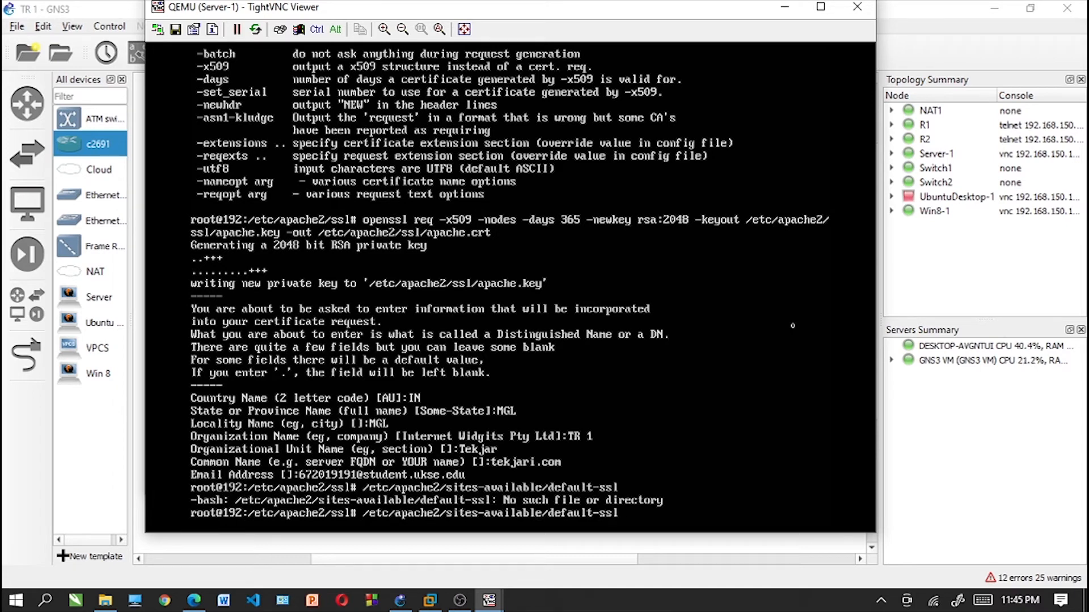
key(Home)
text(nano)
key(Return)
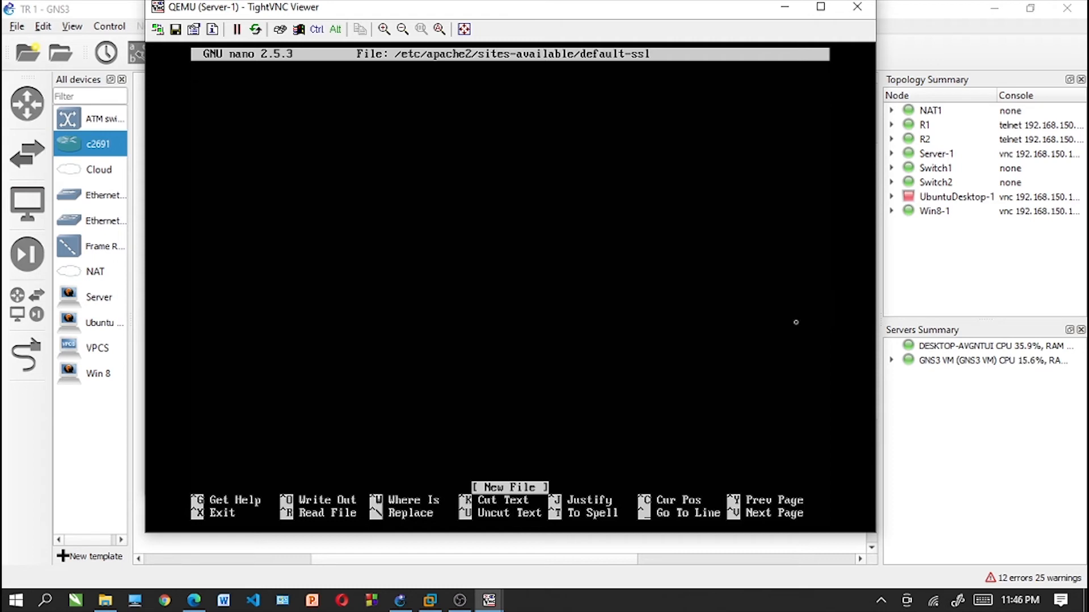
- Write the line "servername tekjari.com:443" in default-ssl, then save the file and exit nano
key(Return)
text(servername )
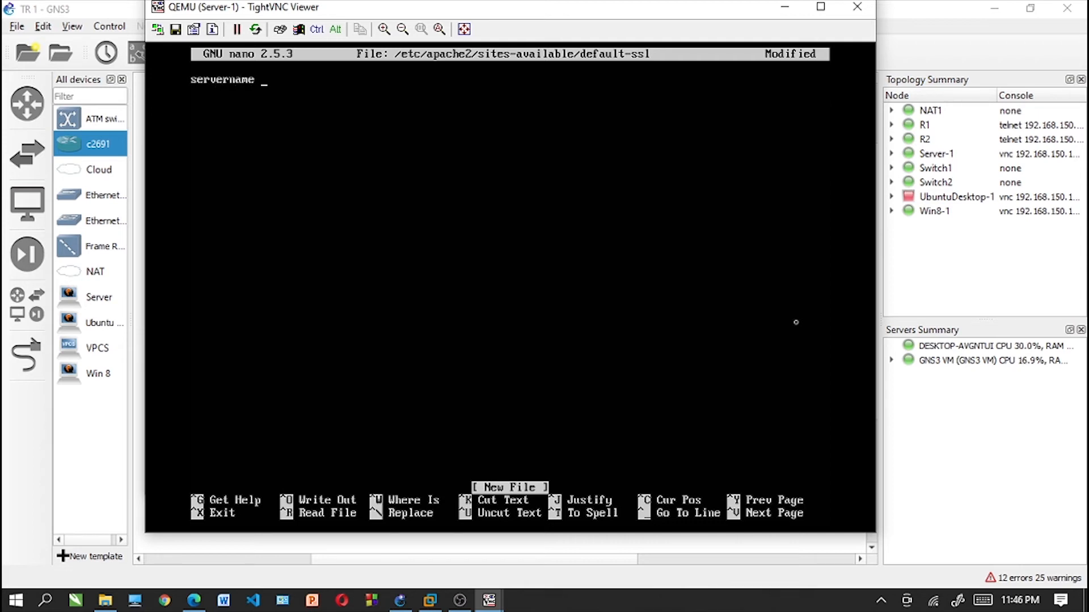
text(tekjari.com:443)
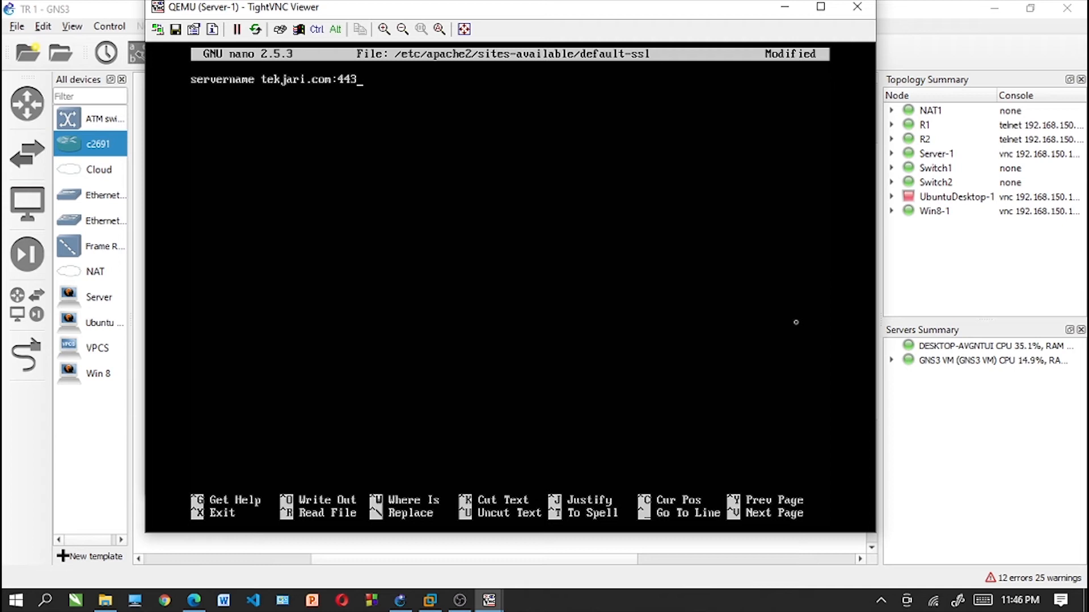
key(ctrl+x)
key(y)
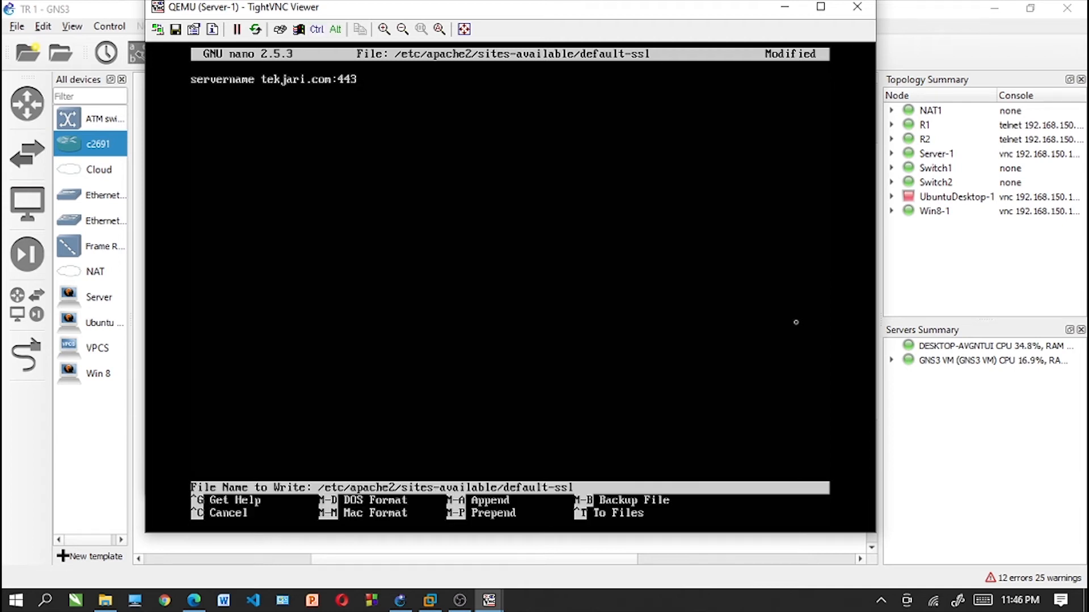
key(Return)
- Clear the terminal and reopen /etc/apache2/sites-available/default-ssl in nano
text(clear)
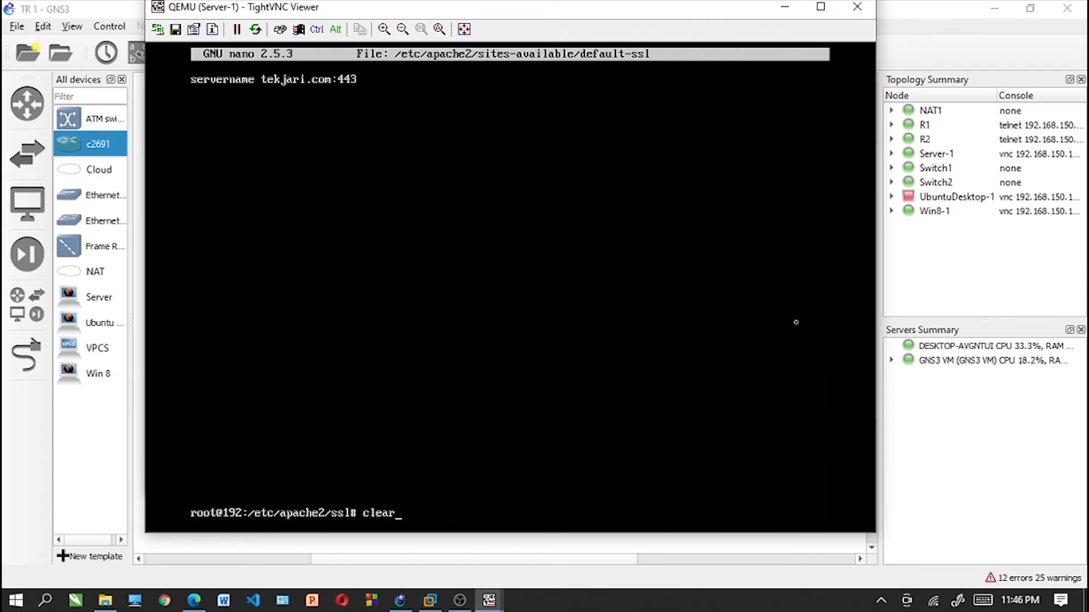
key(Return)
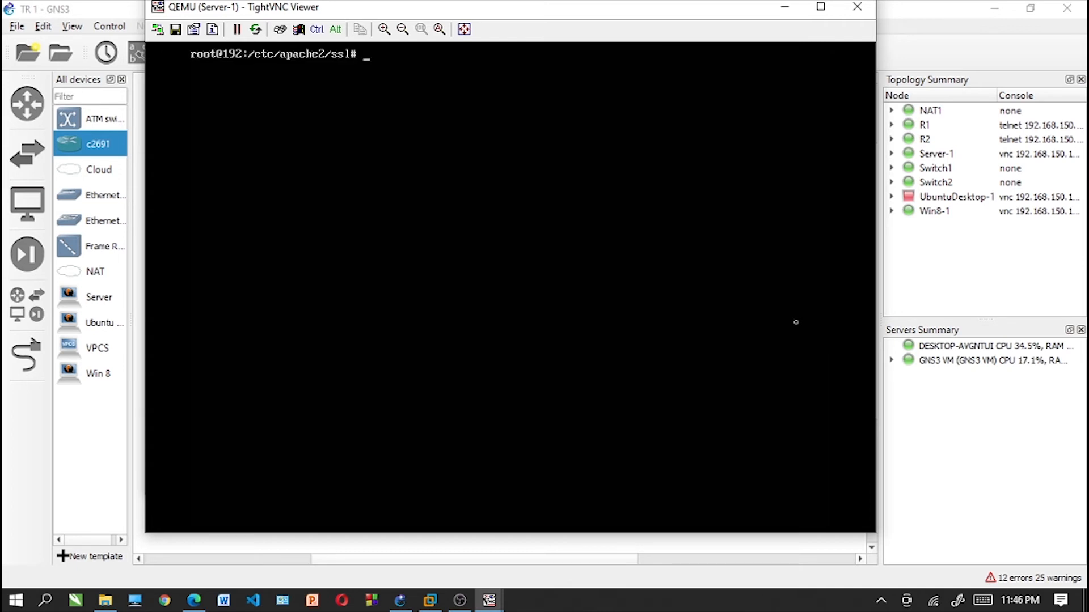
key(Up)
key(Up)
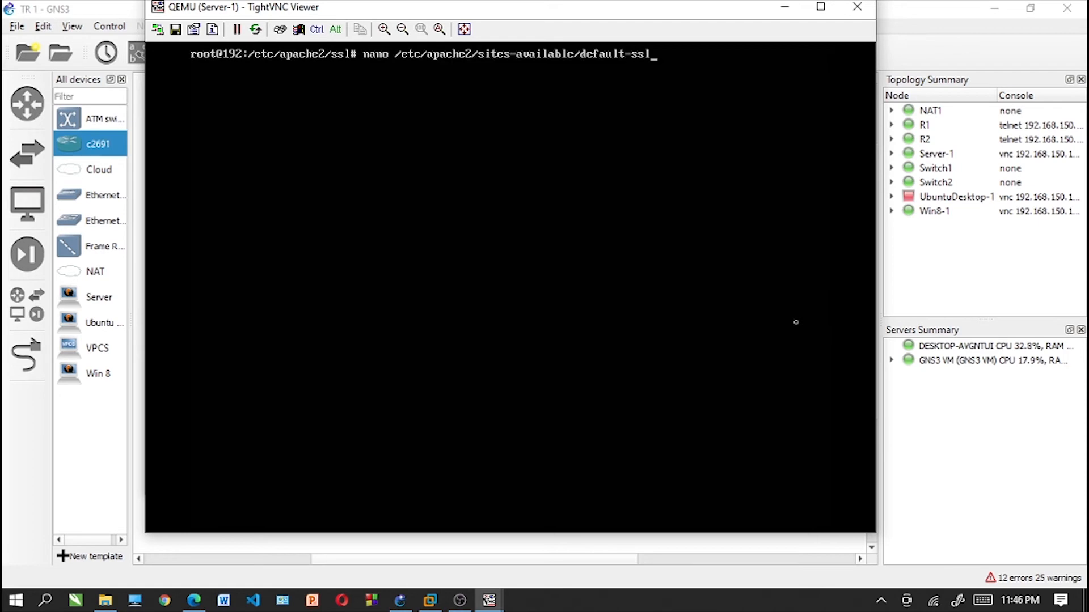
key(Return)
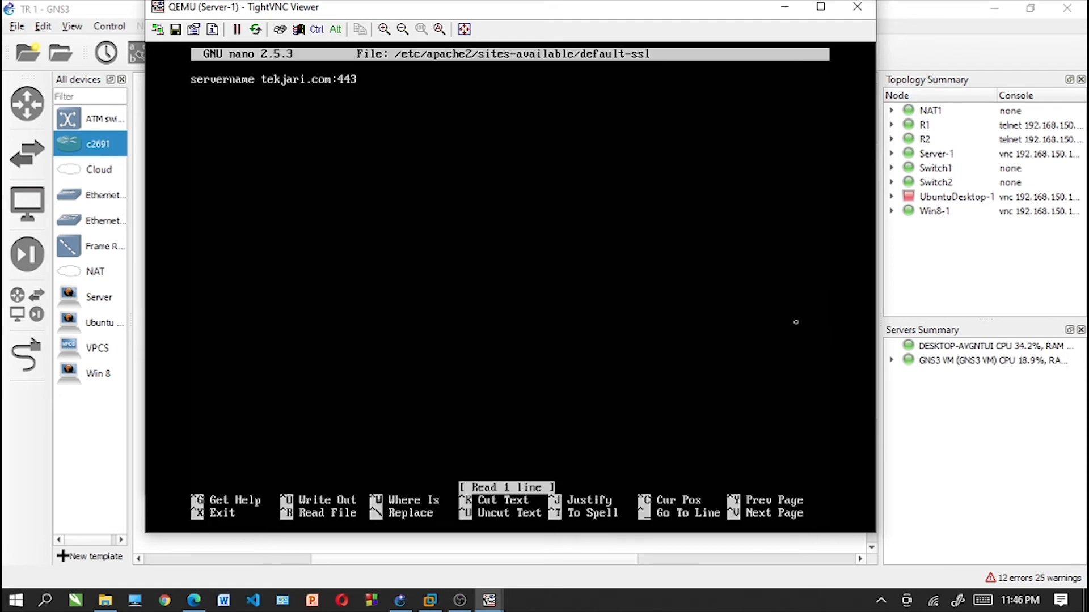
- Add the line "SSLEngine on" below the servername line in default-ssl
key(Down)
text(SSLEn)
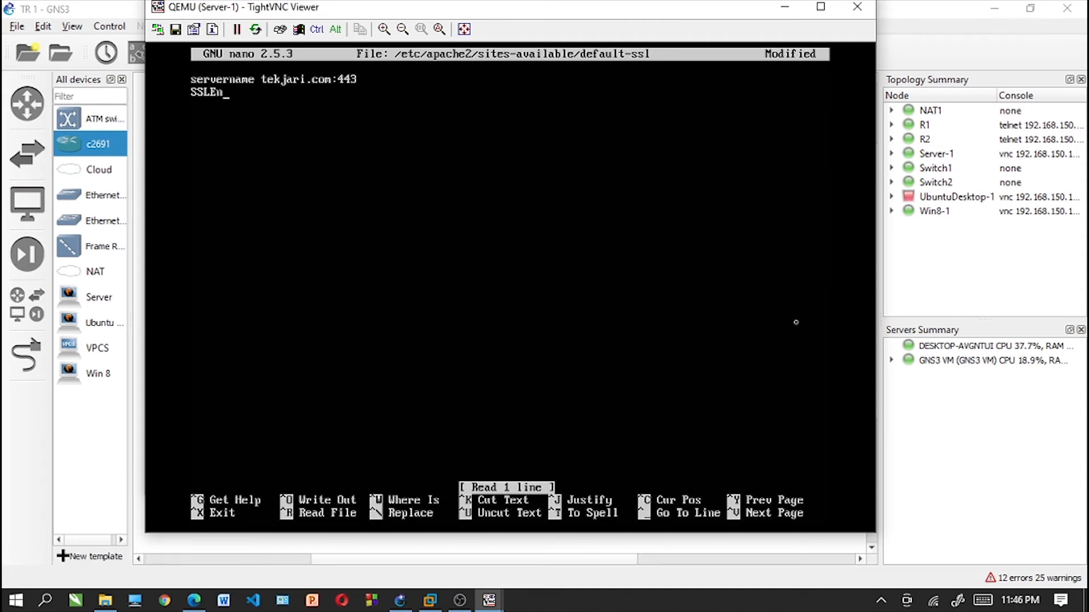
key(BackSpace)
key(BackSpace)
text(Engine on SS)
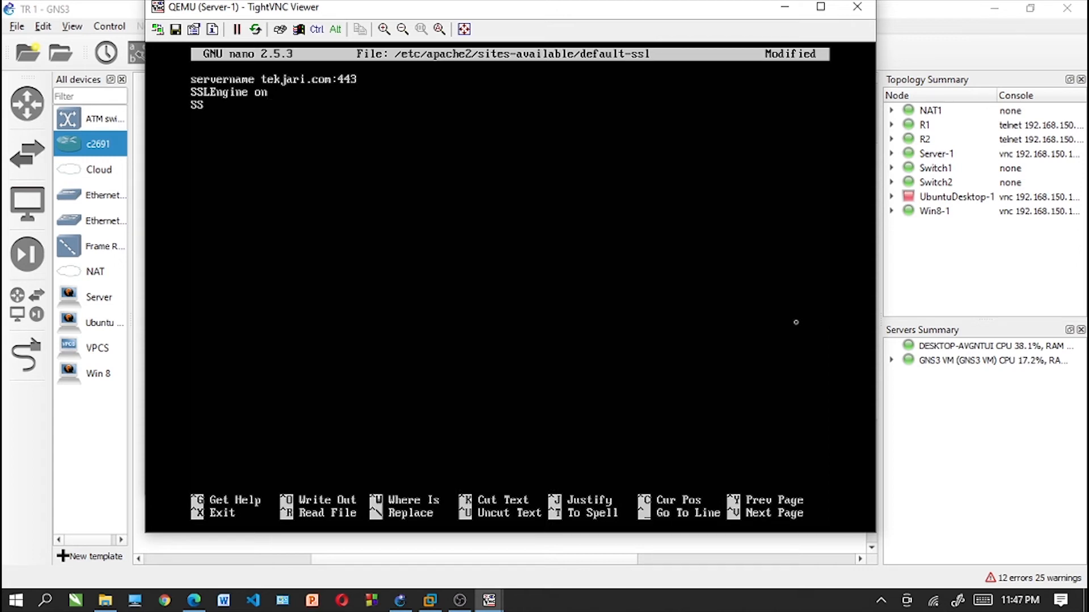
text(LCertificateFi)
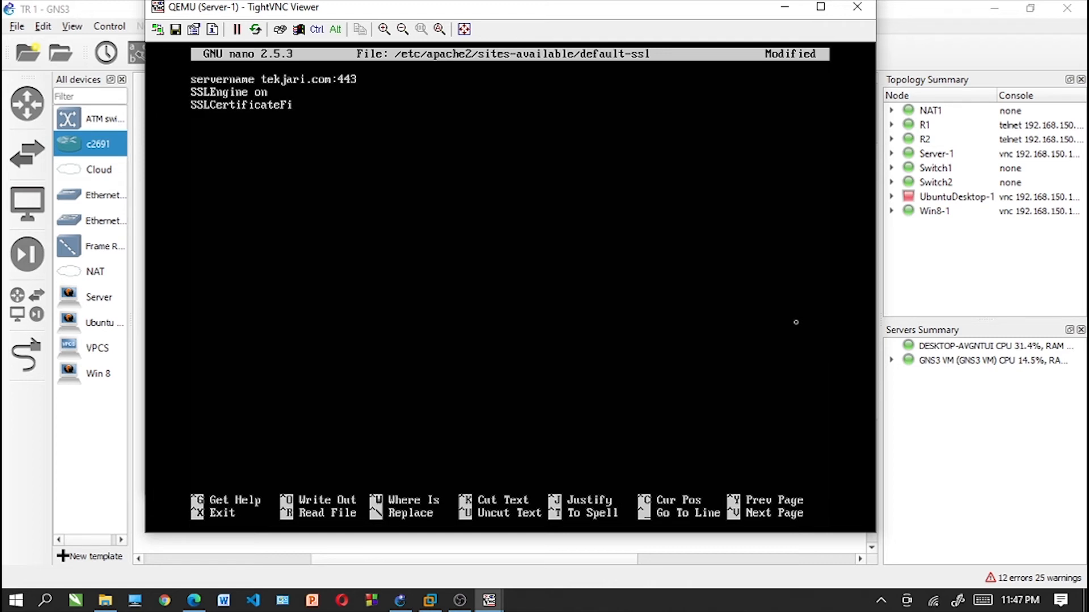
text(le /etc/apache2/ssl)
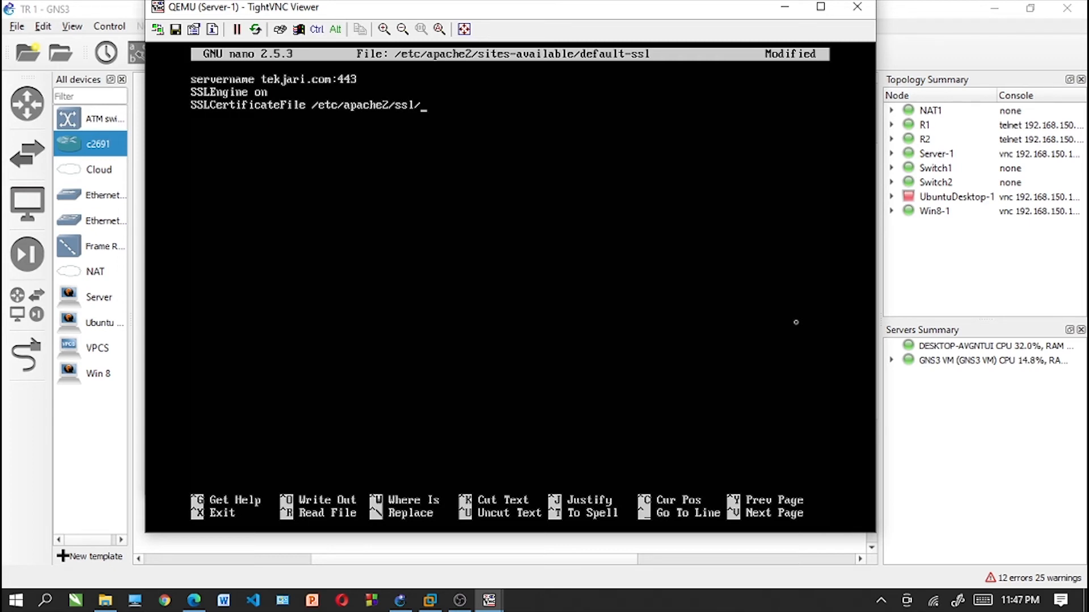
text(/apache.crt)
- Add the line "SSLCertificateFile /etc/apache2/ssl/apache.crt" below the SSLEngine line in default-ssl
key(Return)
- Add the line "SSLCertificateKeyFile /etc/apache2/ssl/apache.key" below the SSLCertificateFile line in default-ssl
text(SSL)
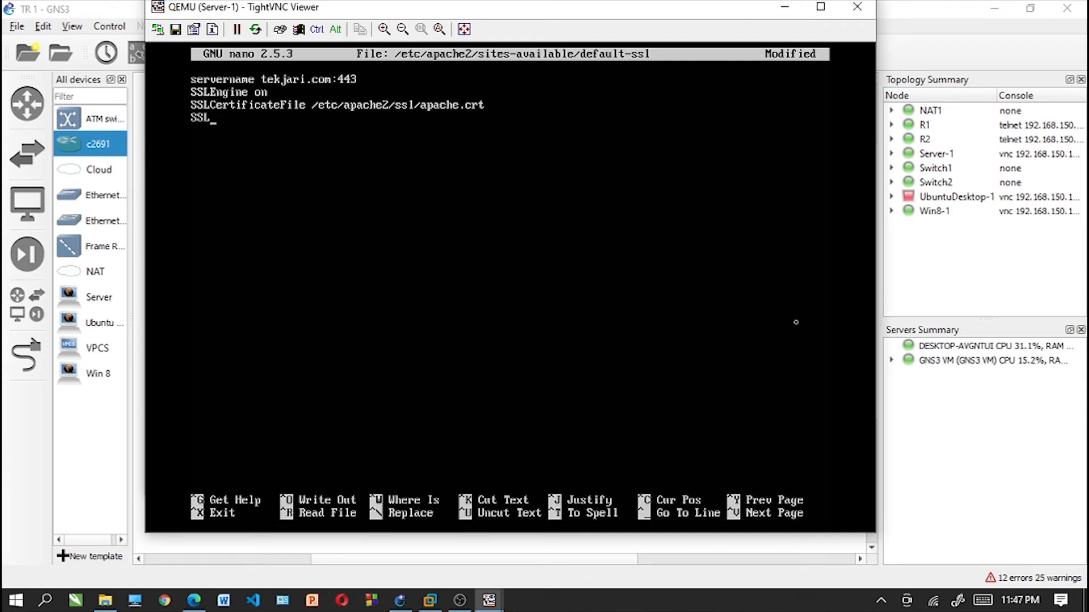
text(Certificate)
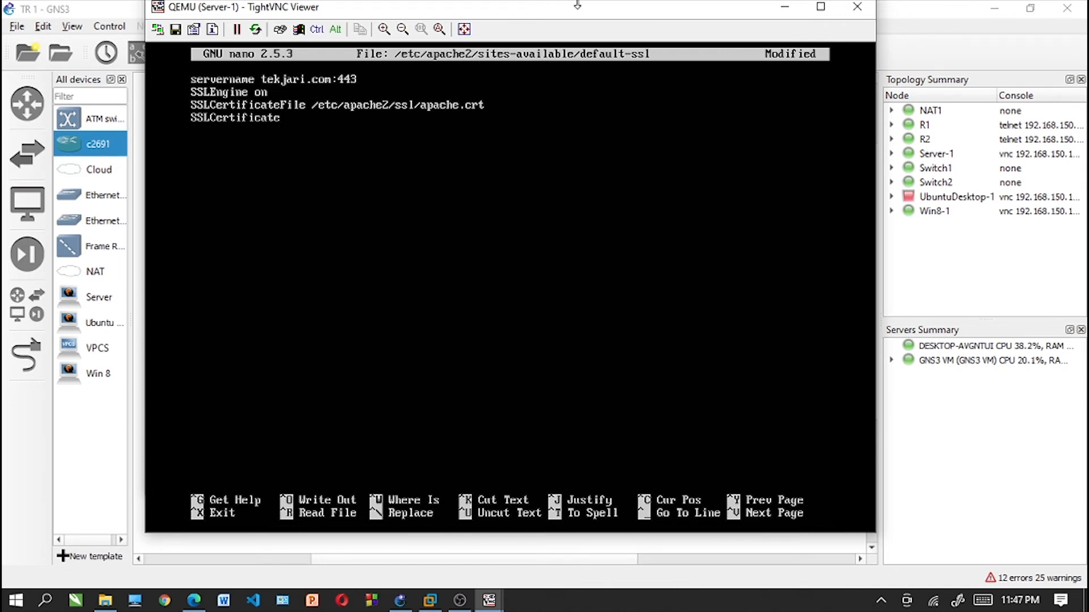
text(KeyFile /ctc/apache)
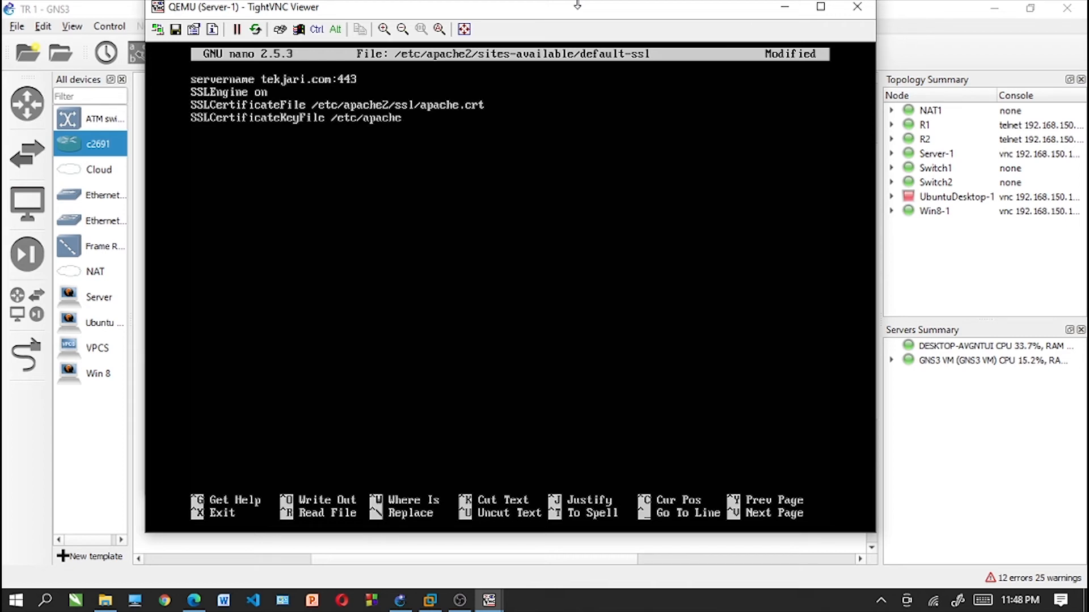
text(2/ssl/apache)
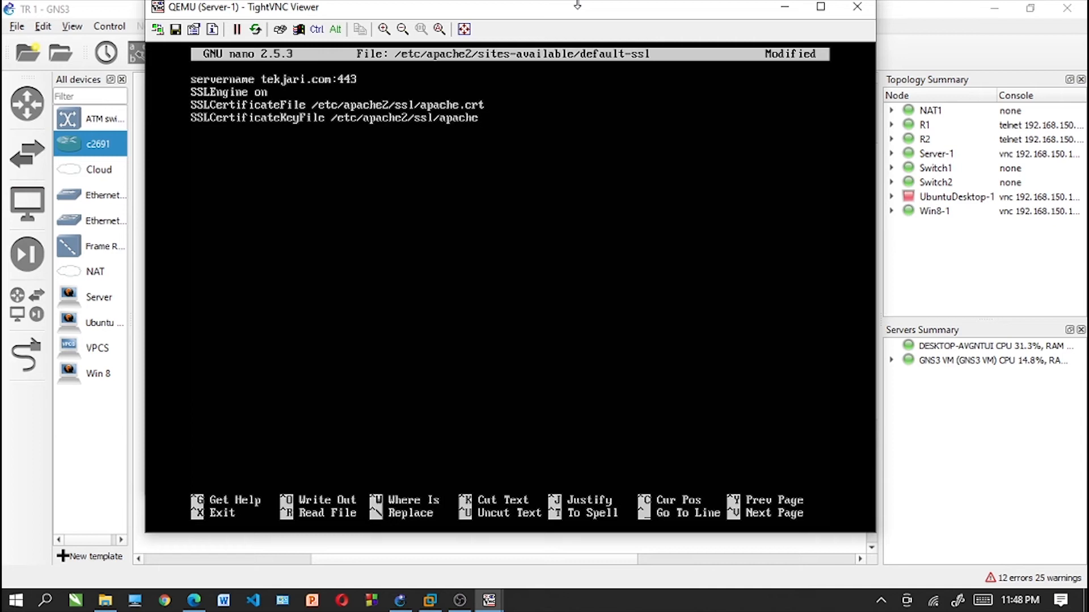
text(.key)
- Save default-ssl, exit nano and clear the terminal
key(ctrl+x)
key(y)
key(Return)
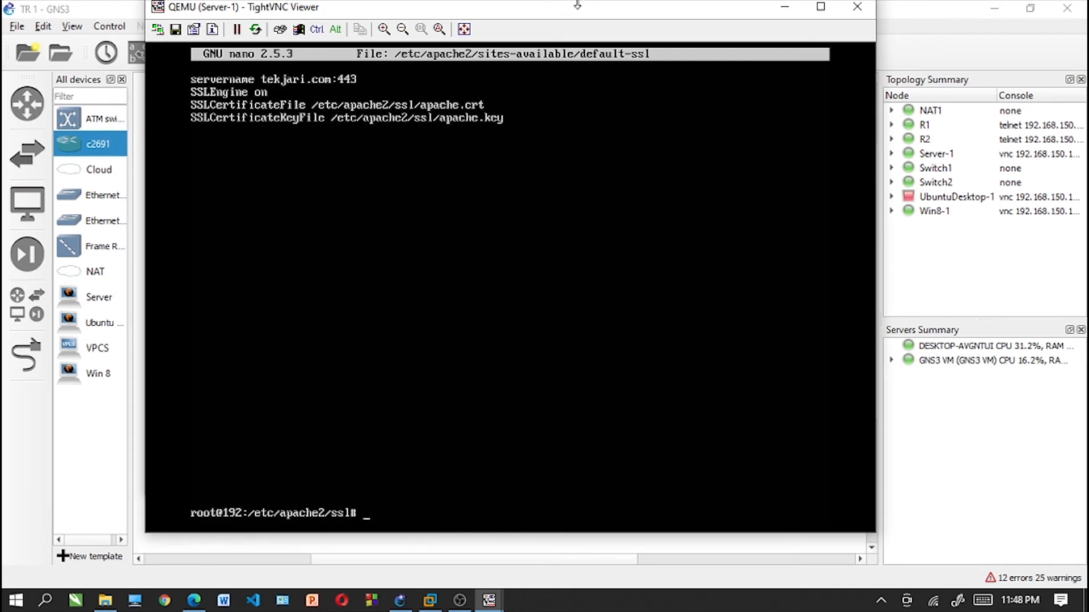
text(clear)
key(Return)
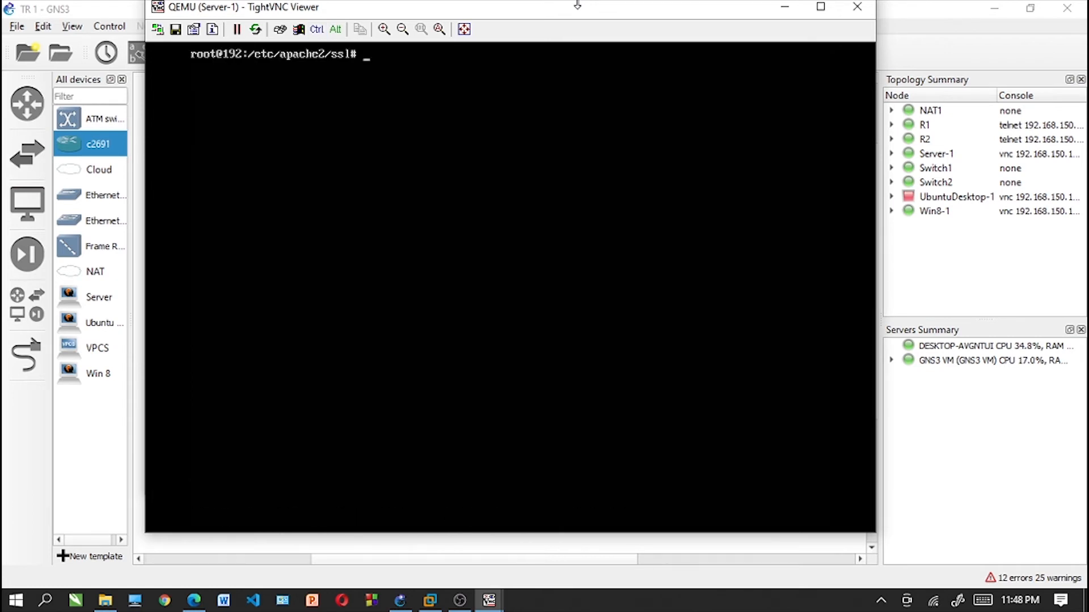
- Enable the default-ssl site by running "sudo a2ensite default-ssl"
text(sudo a2ensite default)
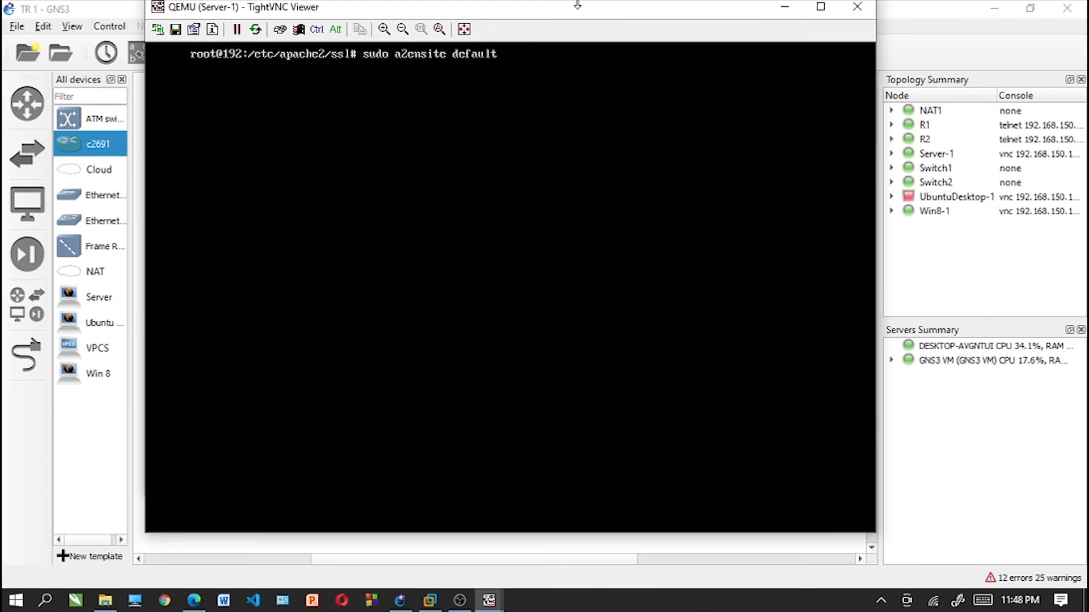
text(-ssl)
key(Return)
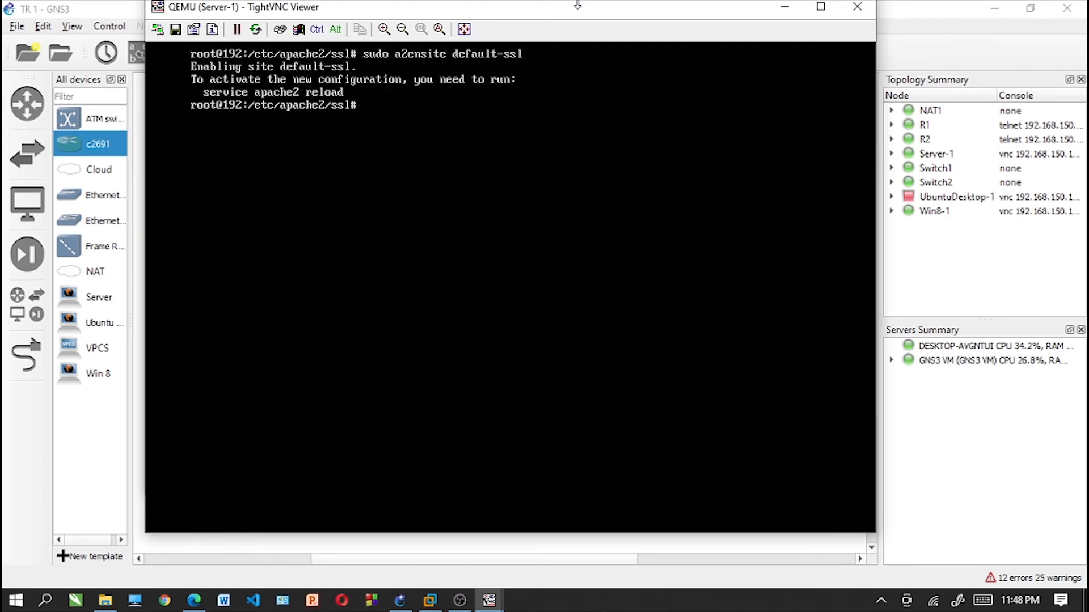
- Restart the Apache server with the command "service apache2 restart"
text(servi)
key(BackSpace)
key(BackSpace)
key(BackSpace)
key(BackSpace)
key(BackSpace)
text(service apache2)
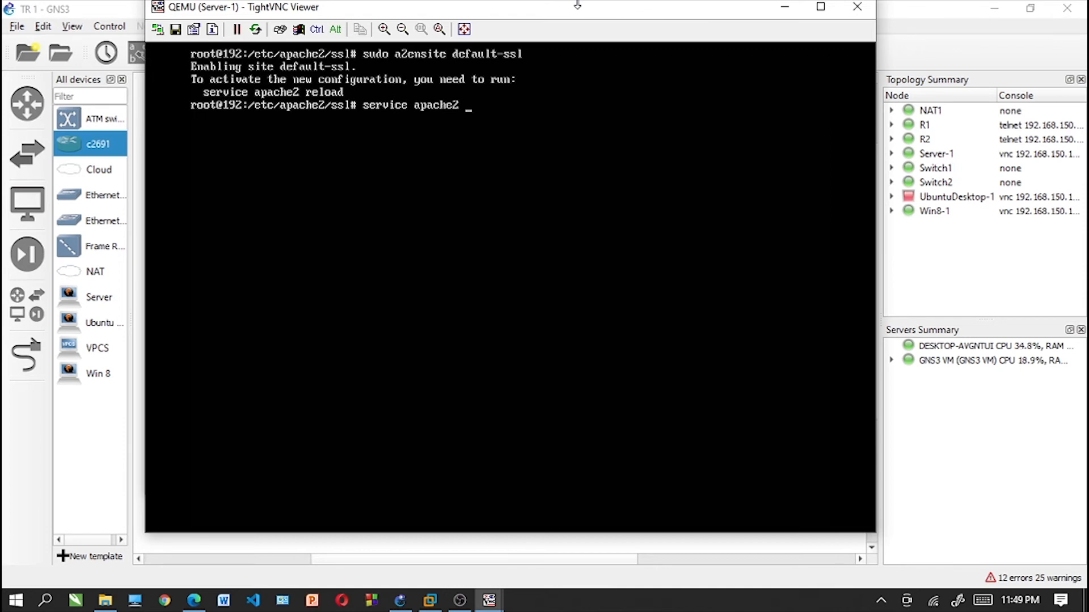
text( restart)
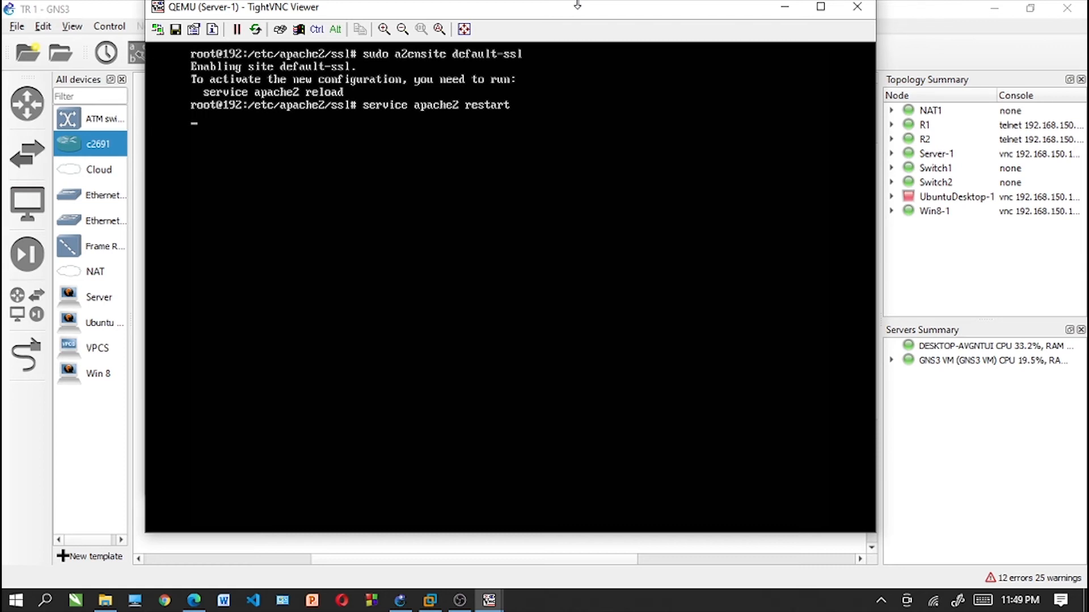
- Clear the terminal and install Samba with "apt-get install samba", accepting the installation
key(Return)
text(clear)
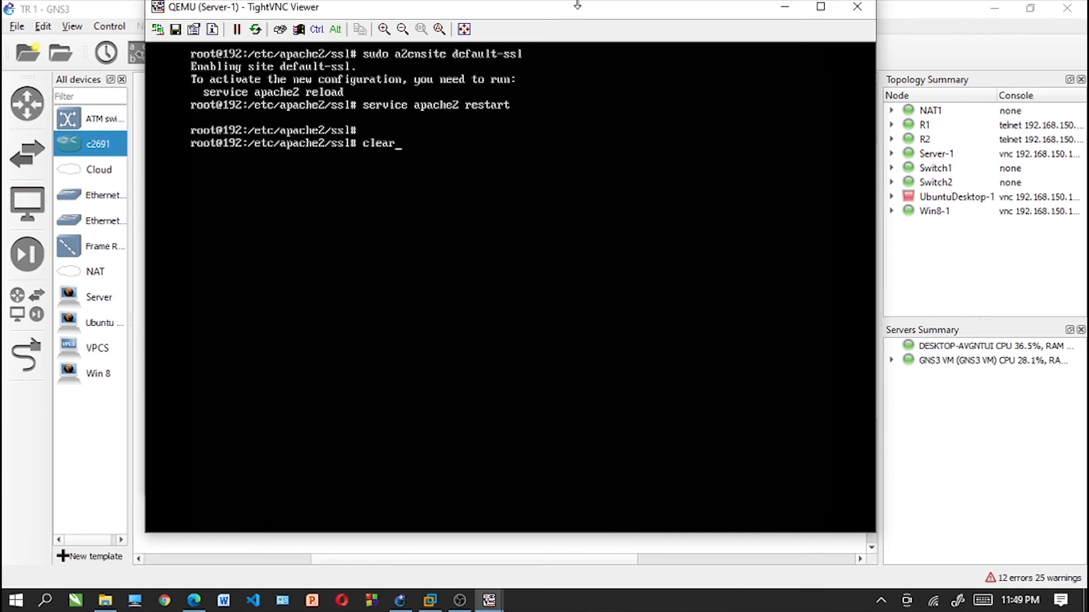
key(Return)
text(apt-ge)
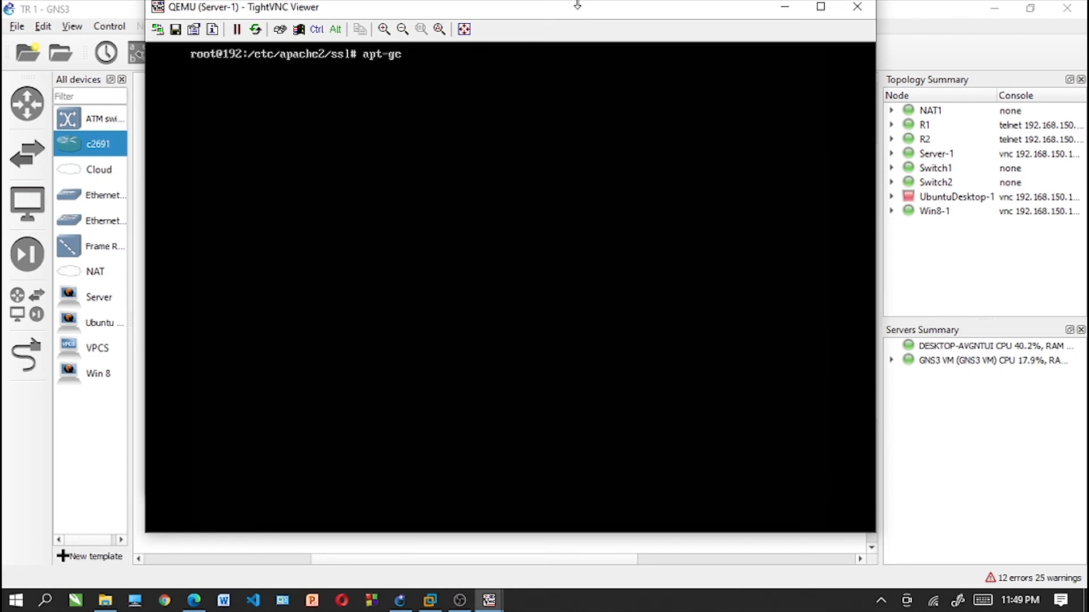
text(t install samba)
key(Return)
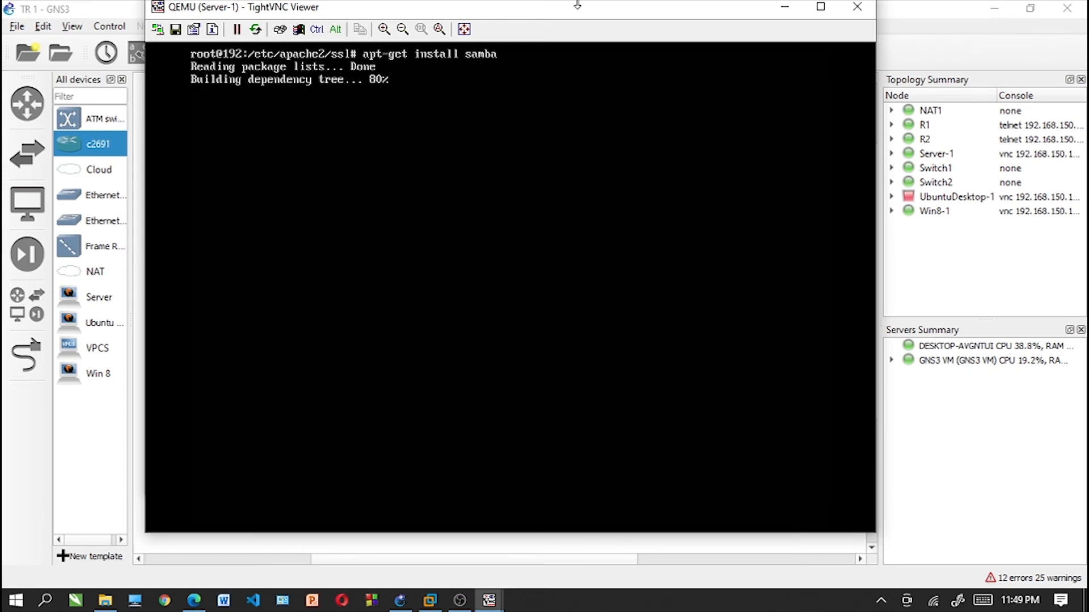
text(y)
key(Return)
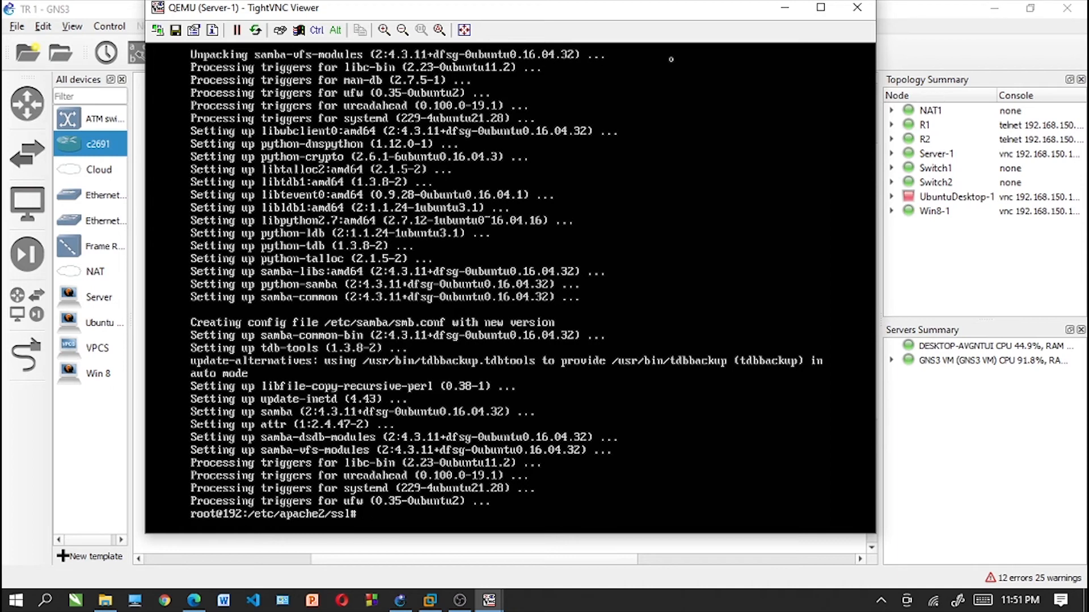
- Clear the terminal and look up Samba's installed locations with "whereis samba"
text(clear)
key(Return)
text(whe)
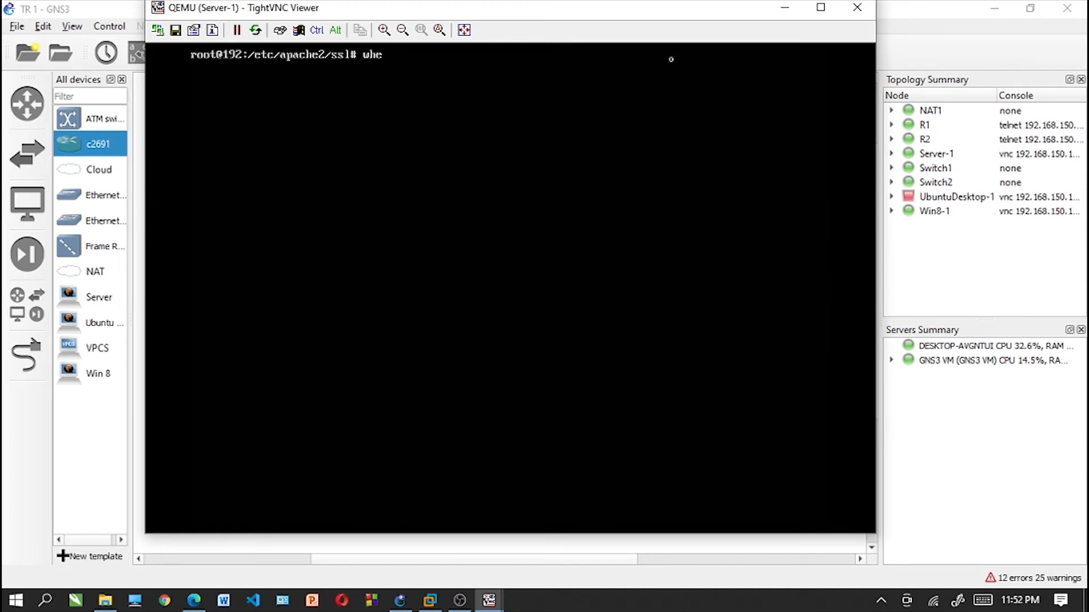
text(reis samba)
key(Return)
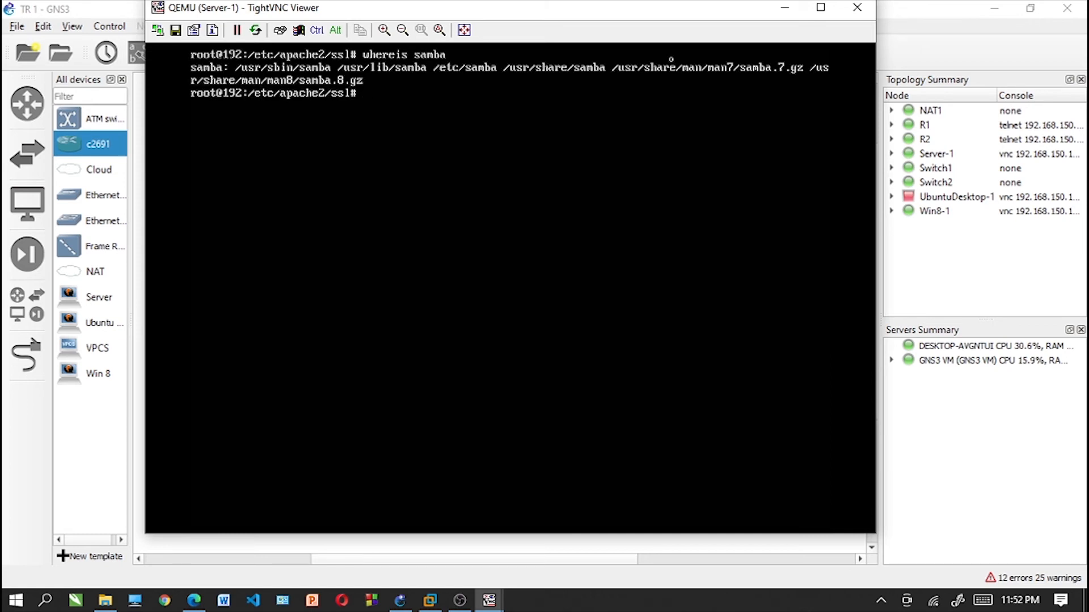
- Return from /etc/apache2/ssl to root's home directory and clear the terminal
text(cd)
key(Return)
text(c)
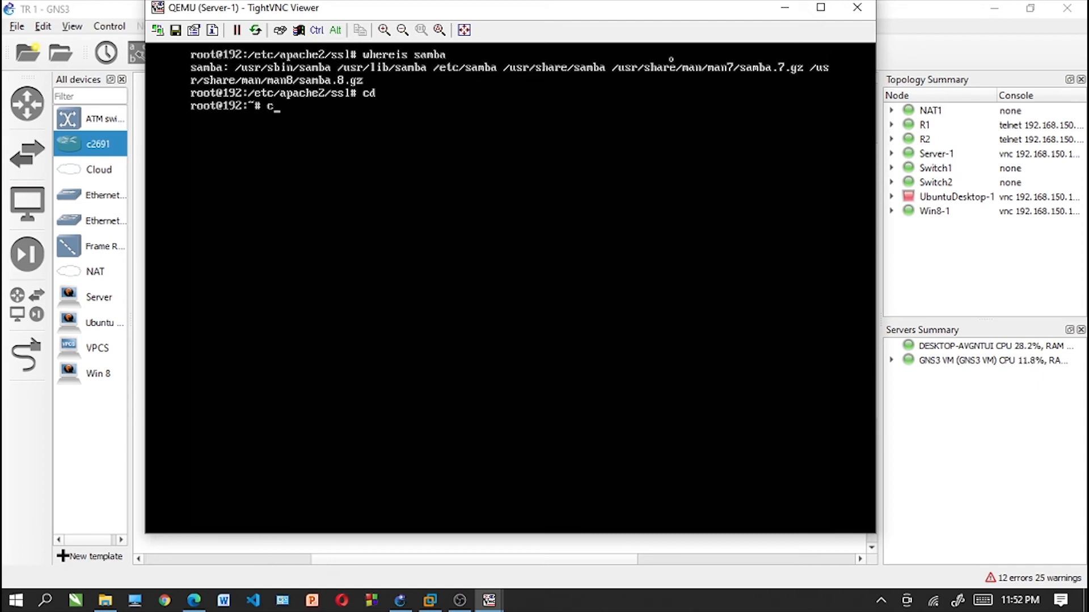
text(lear)
key(Return)
- Create a directory named sambashare with mkdir inside the regular user's home folder under /home
text(m)
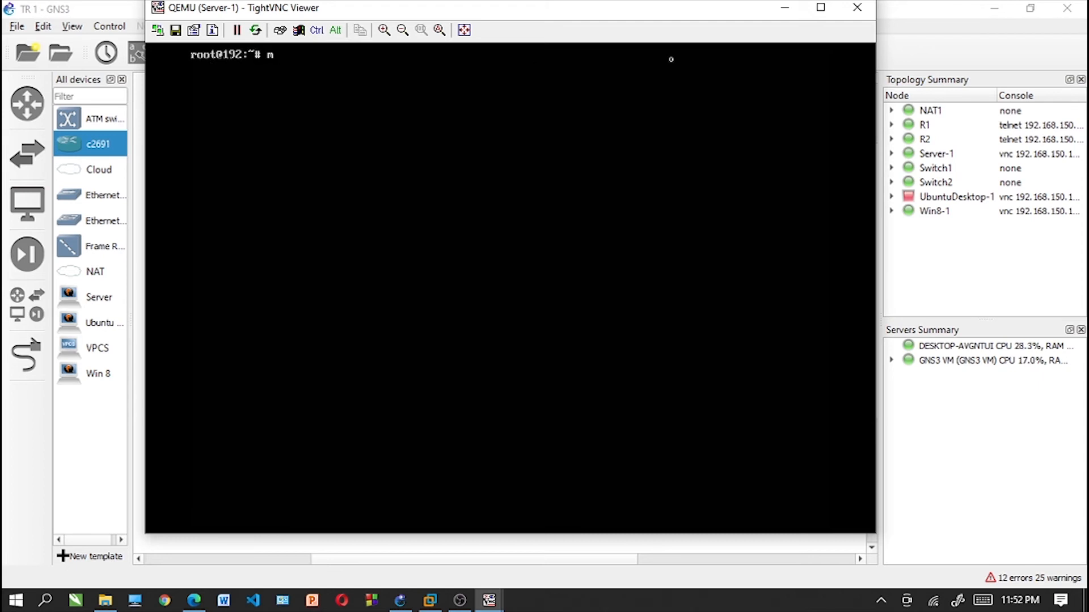
text(kdir /home/tian/samba)
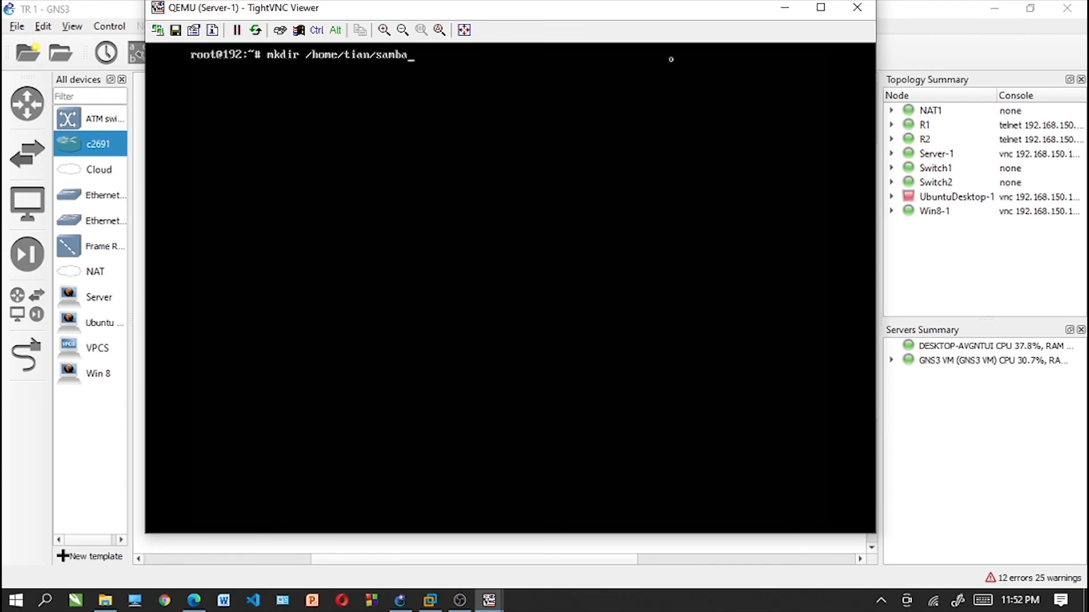
text(share)
key(Return)
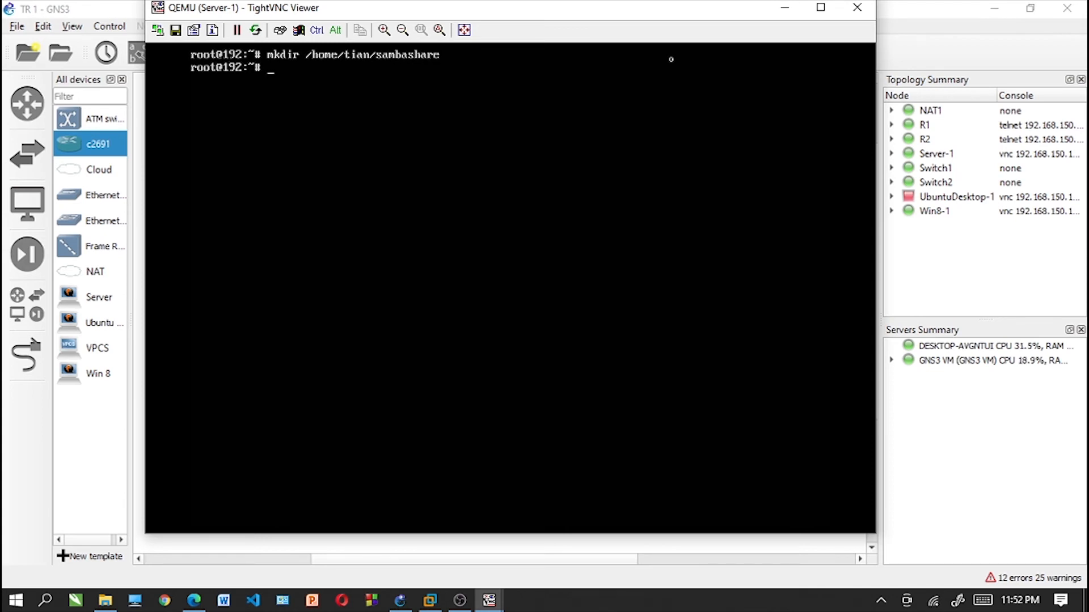
- Open the Samba configuration file /etc/samba/smb.conf in nano
text(/nano /etc/sa)
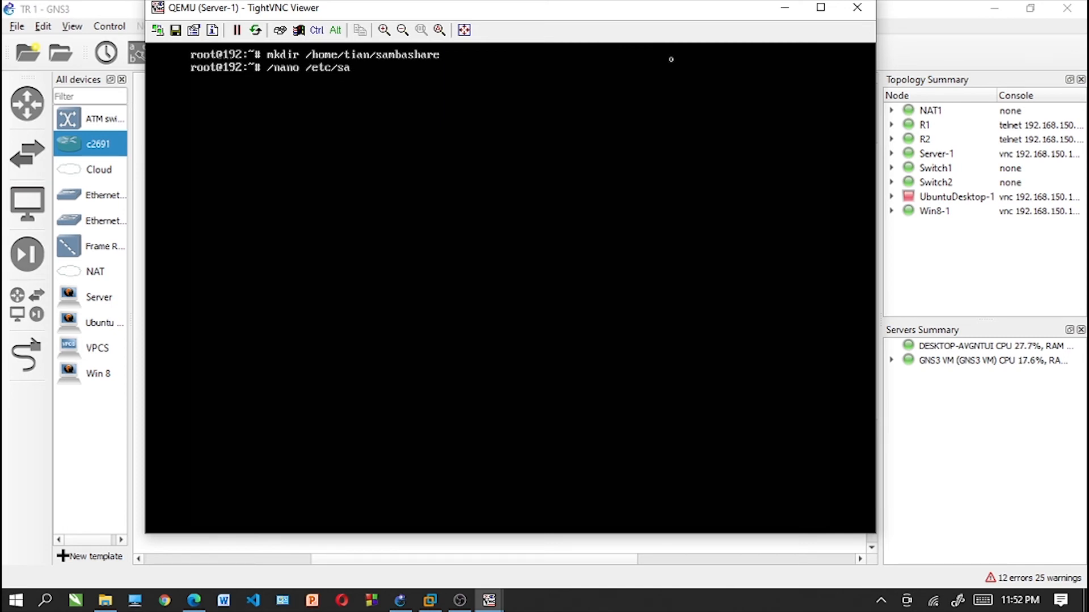
text(mba/smb.conf)
key(Return)
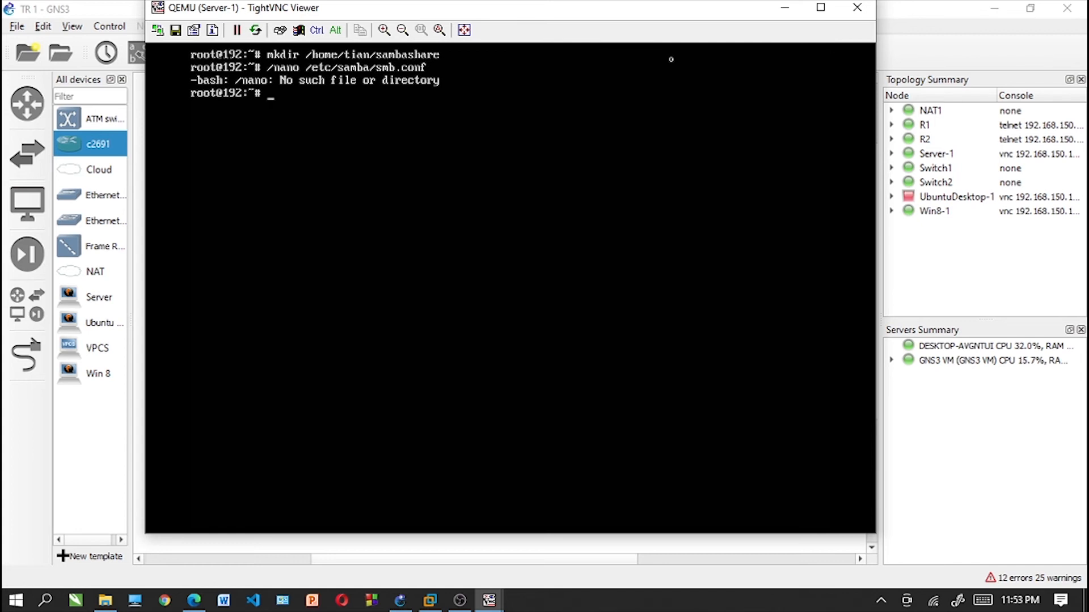
key(Up)
key(Delete)
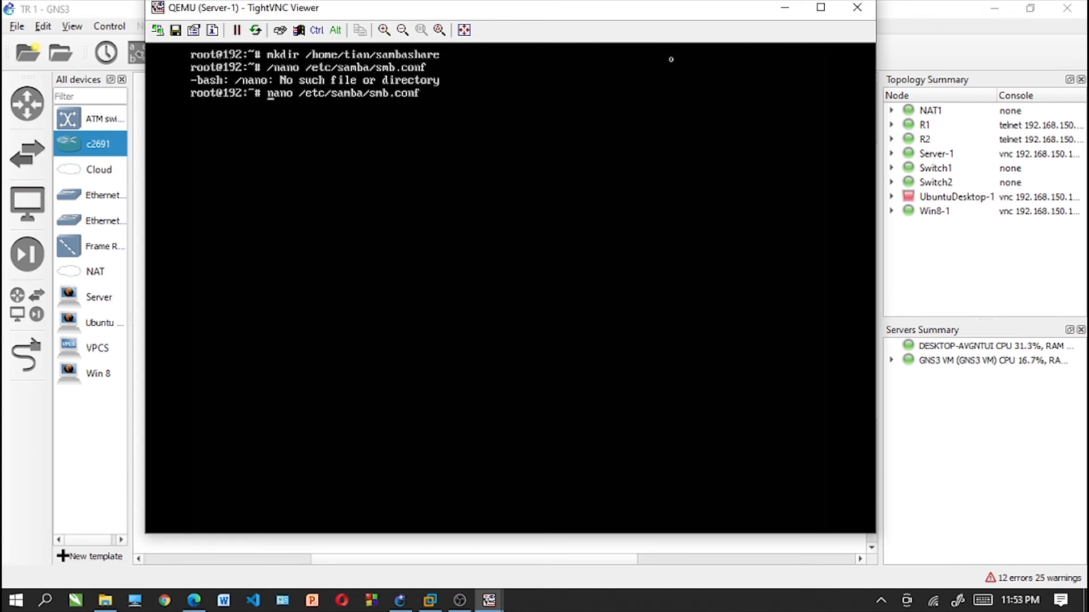
key(Return)
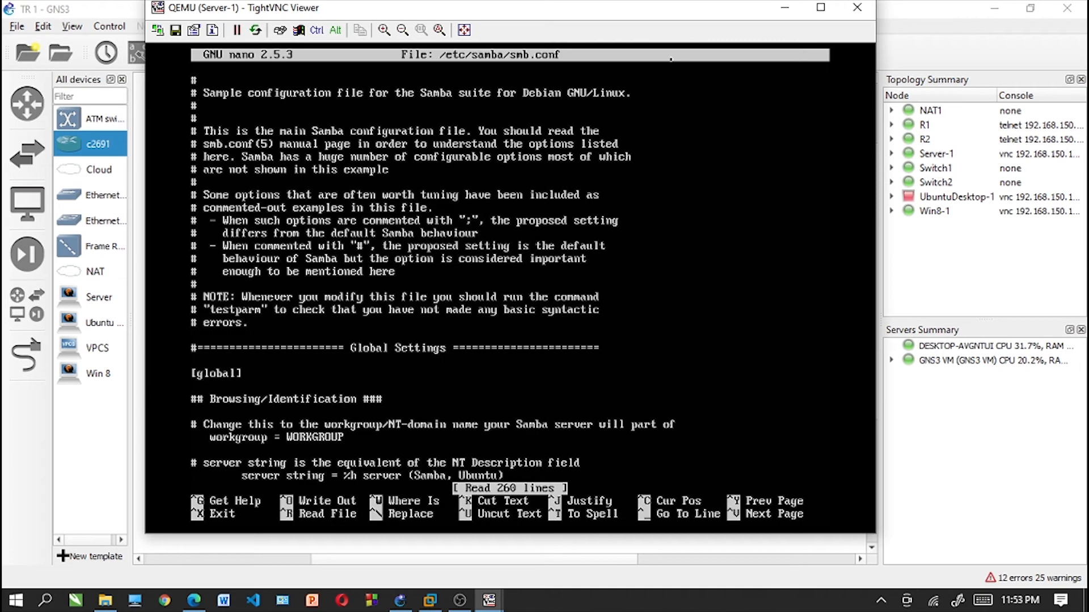
- Add a [sambashare] section at the end of smb.conf with the line "comment = samba on Ubuntu"
key(Down)
key(Down)
key(Down)
key(Down)
key(Down)
key(Down)
key(Down)
key(Down)
key(Down)
key(Down)
key(Down)
key(Down)
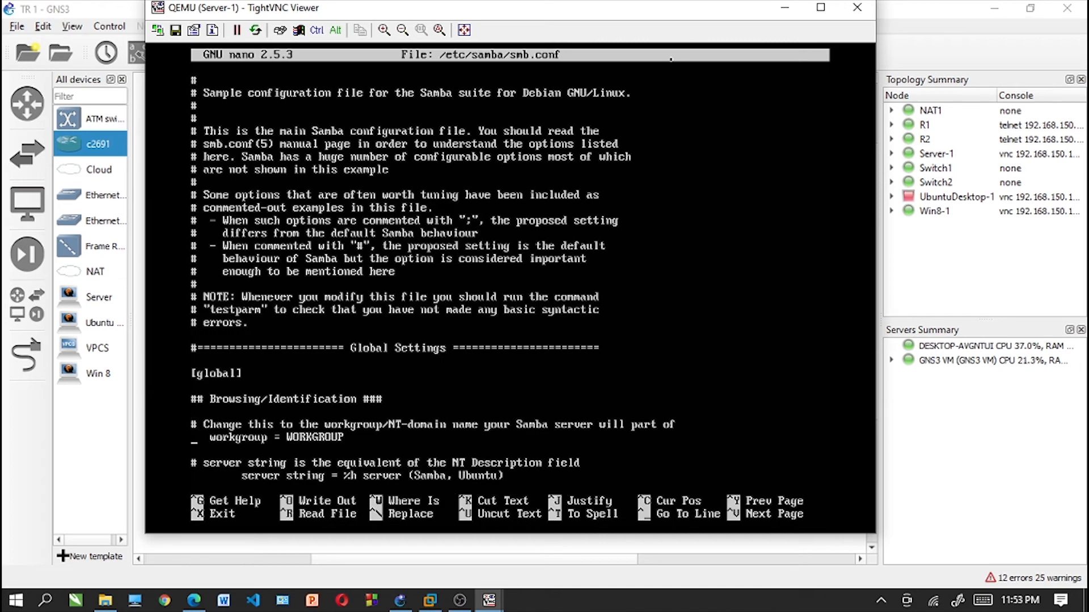
key(Down)
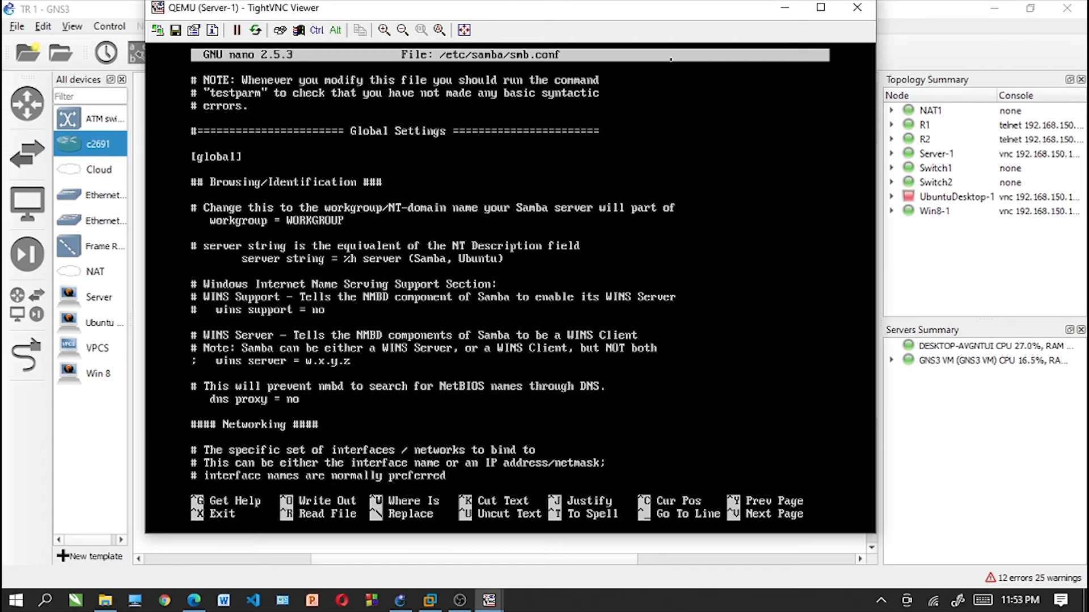
key(Down)
key(Down)
key(Down)
key(Down)
key(Down)
key(Down)
key(Down)
key(Down)
key(Down)
key(Down)
key(Down)
key(Down)
key(Down)
key(Down)
key(Down)
key(Down)
key(Down)
key(Down)
key(Down)
key(Down)
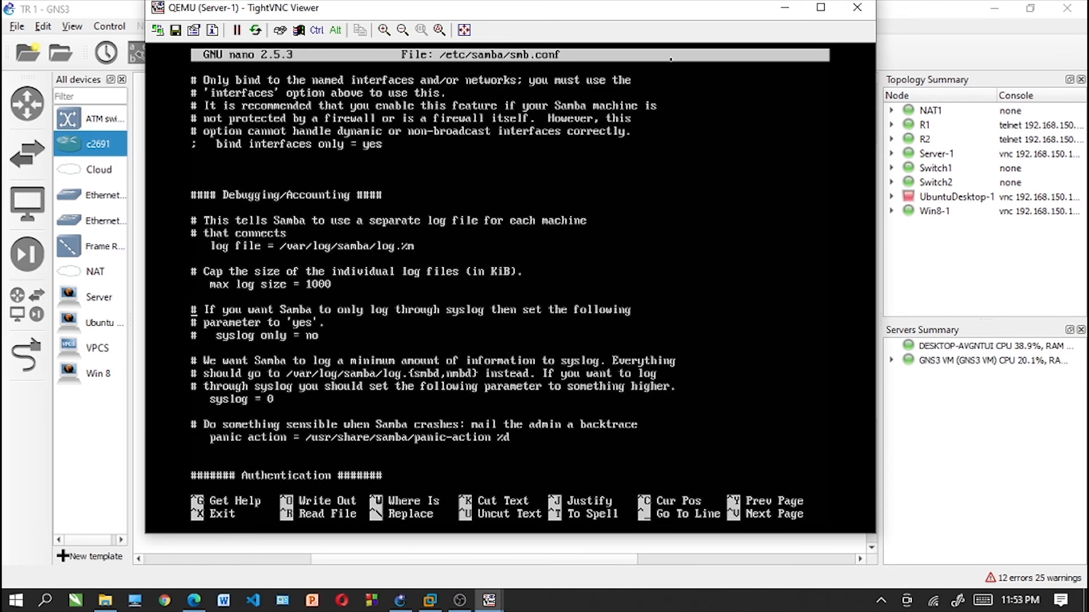
key(Down)
key(Down)
key(Down)
key(Down)
key(Down)
key(Down)
key(Down)
key(Down)
key(Down)
key(Down)
key(Down)
key(Down)
key(Down)
key(Down)
key(Down)
key(Down)
key(Down)
key(Down)
key(Down)
key(Down)
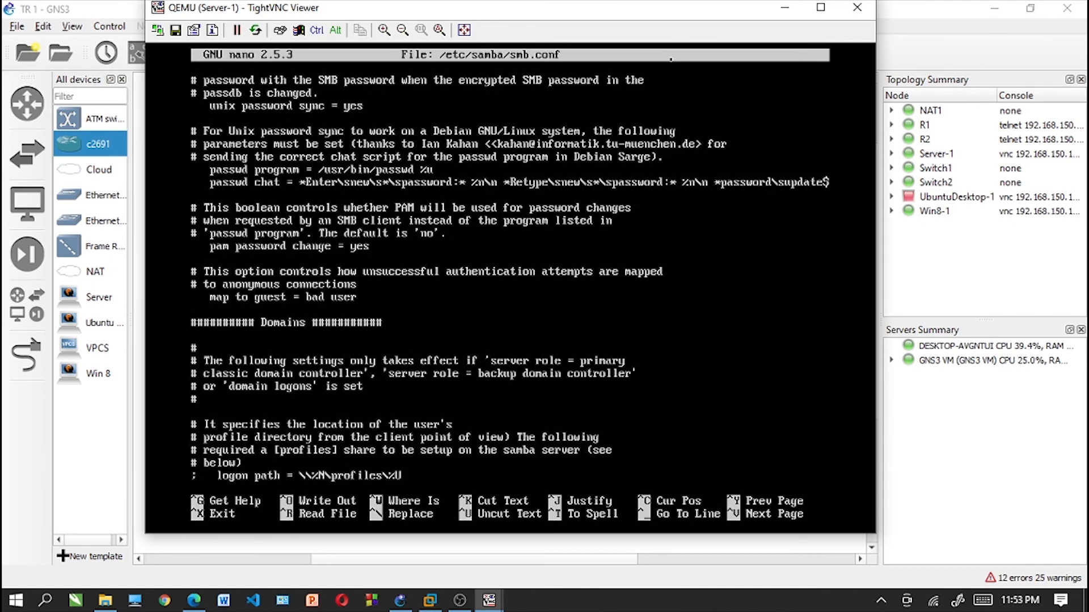
key(Down)
key(Down)
key(Down)
key(Down)
key(Down)
key(Down)
key(Down)
key(Down)
key(Down)
key(Down)
key(Down)
key(Down)
key(Down)
key(Down)
key(Down)
key(Down)
key(Down)
key(Down)
key(Down)
key(Down)
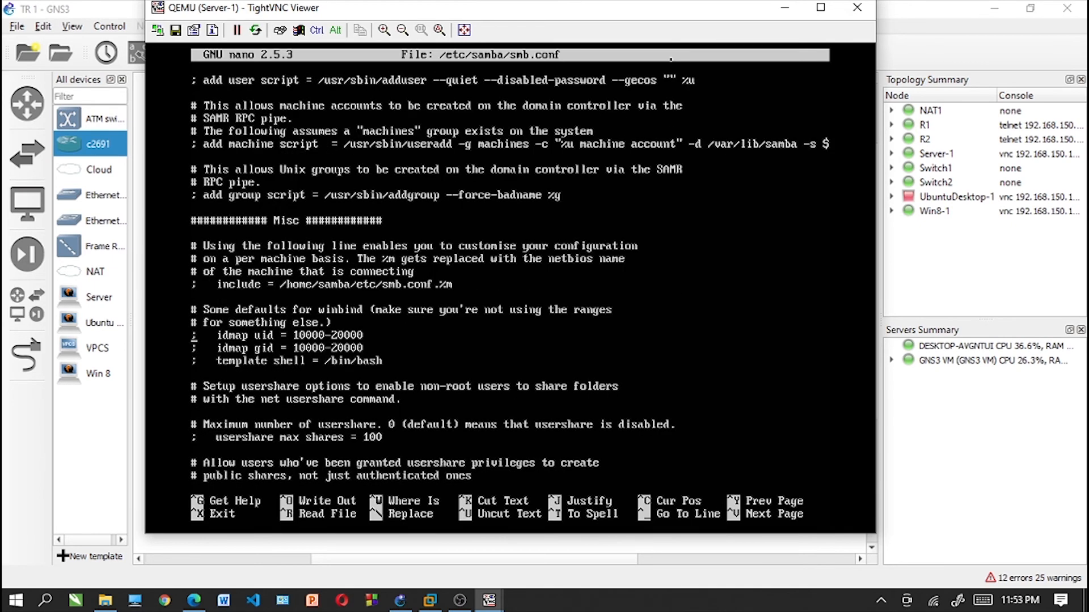
key(Down)
key(Down)
key(Down)
key(Down)
key(Down)
key(Down)
key(Down)
key(Down)
key(Down)
key(Down)
key(Down)
key(Down)
key(Down)
key(Down)
key(Down)
key(Down)
key(Down)
key(Down)
key(Down)
key(Down)
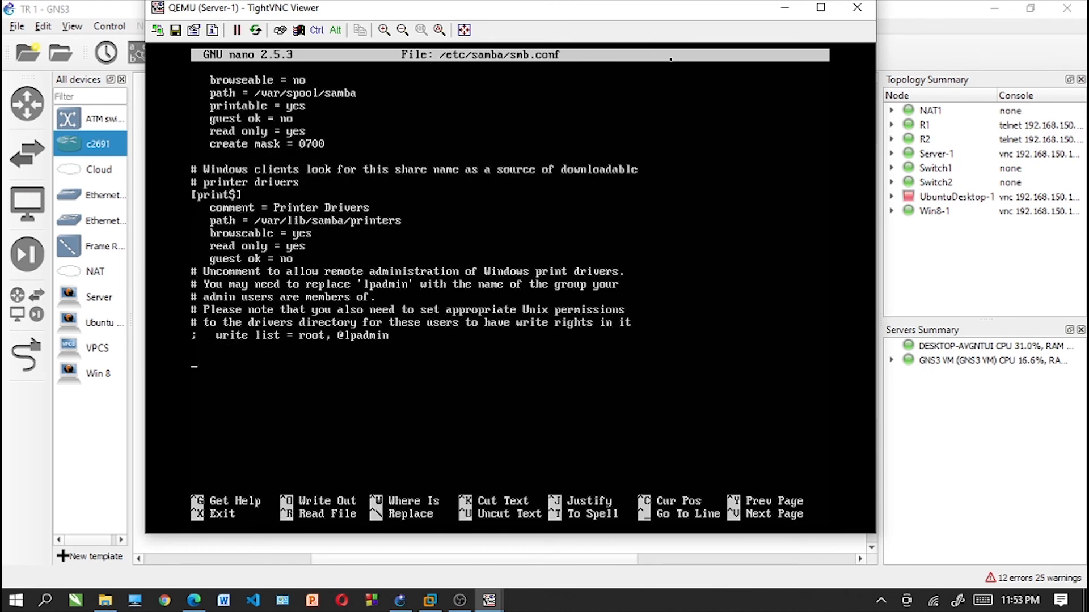
text([sambas)
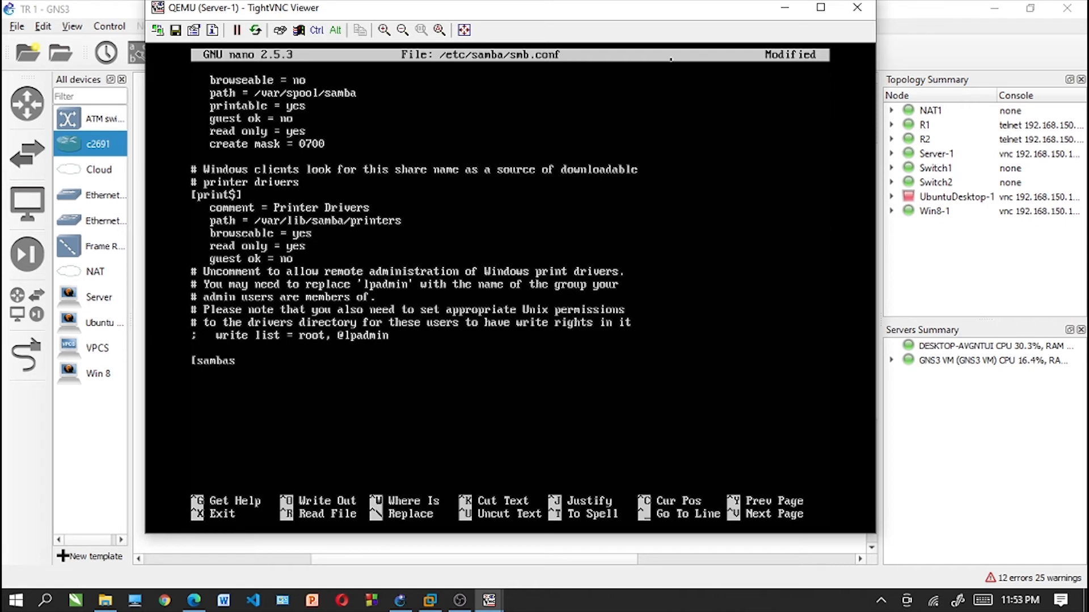
text(hare])
key(Return)
key(Tab)
text(comment = samba)
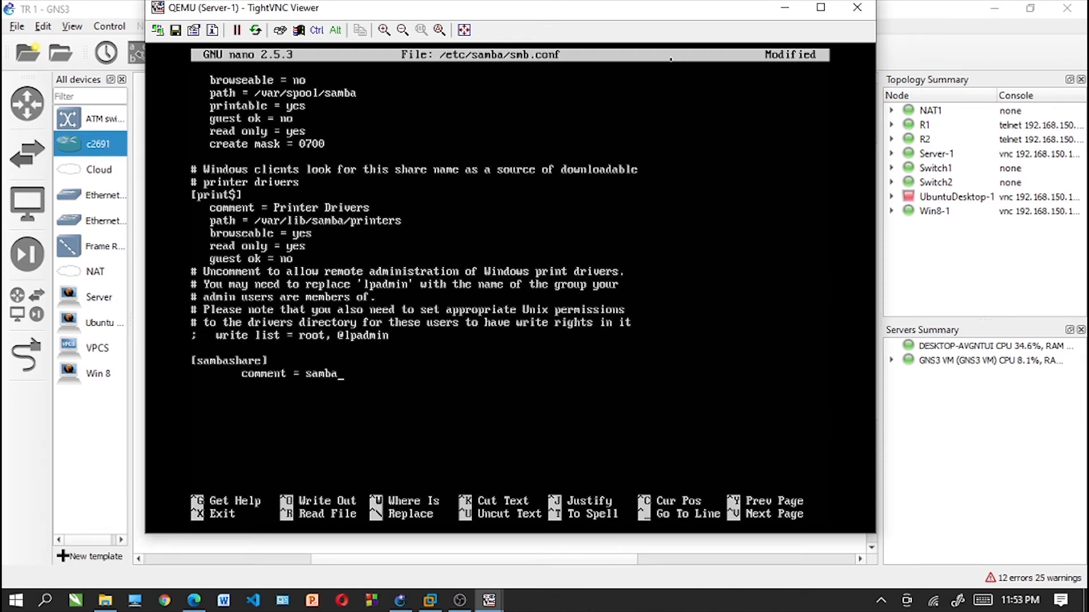
text( on Ubuntu)
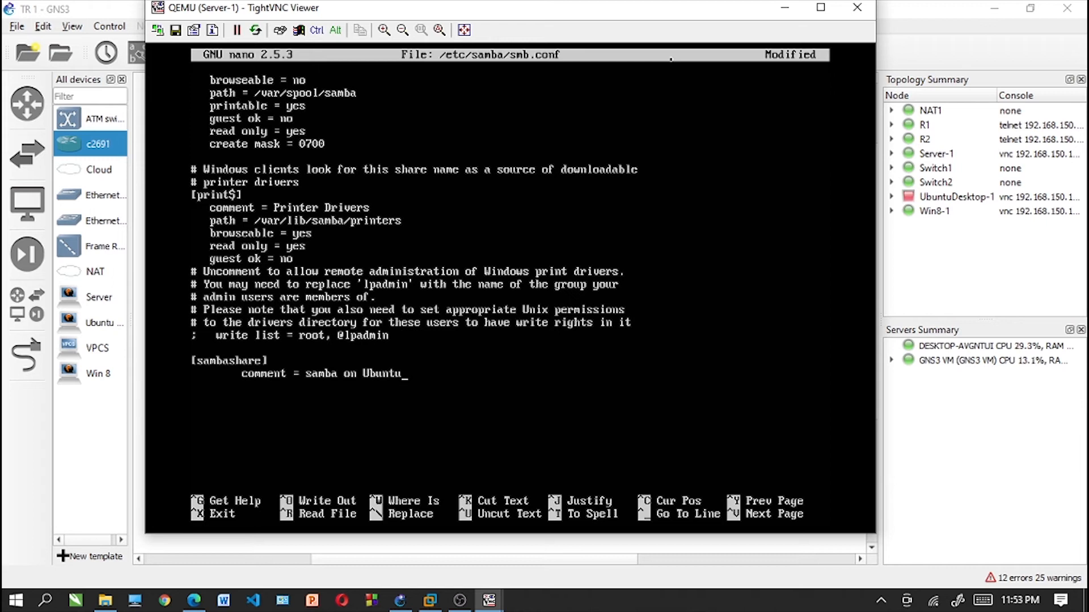
- Add the line "path = /home/server/sambashare" below the comment in the [sambashare] section
key(Return)
text(path =  /home/server)
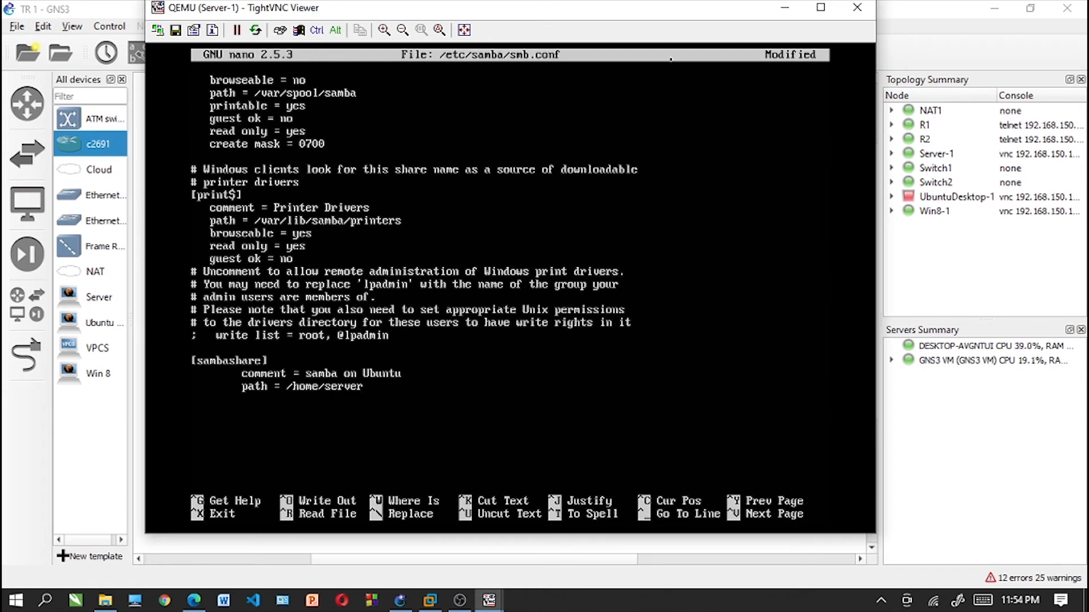
text(/sambashere)
key(BackSpace)
key(BackSpace)
key(BackSpace)
key(BackSpace)
key(BackSpace)
text(share)
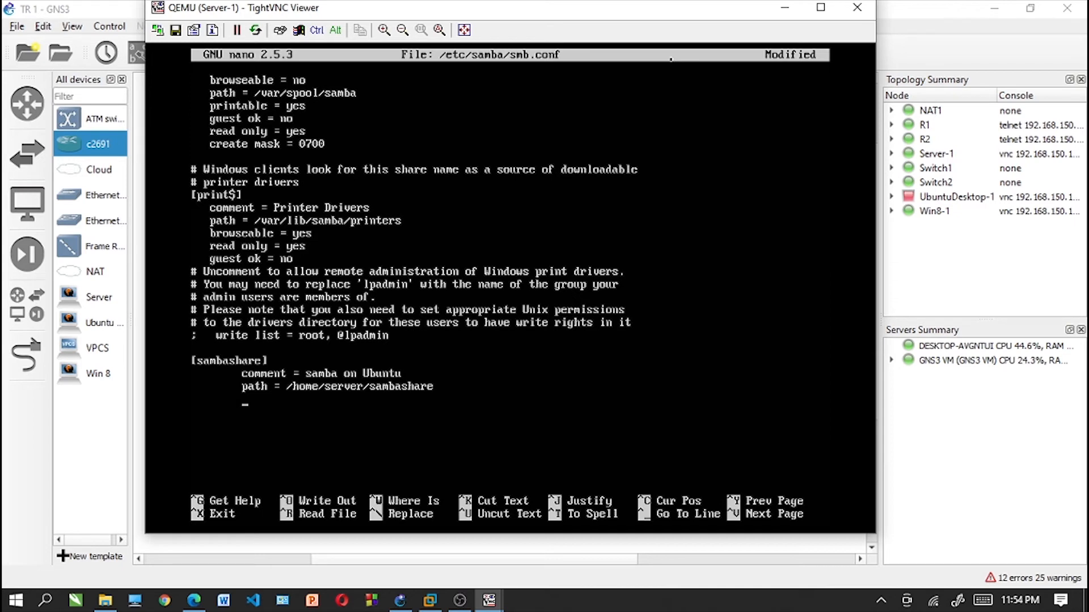
text(read only =no)
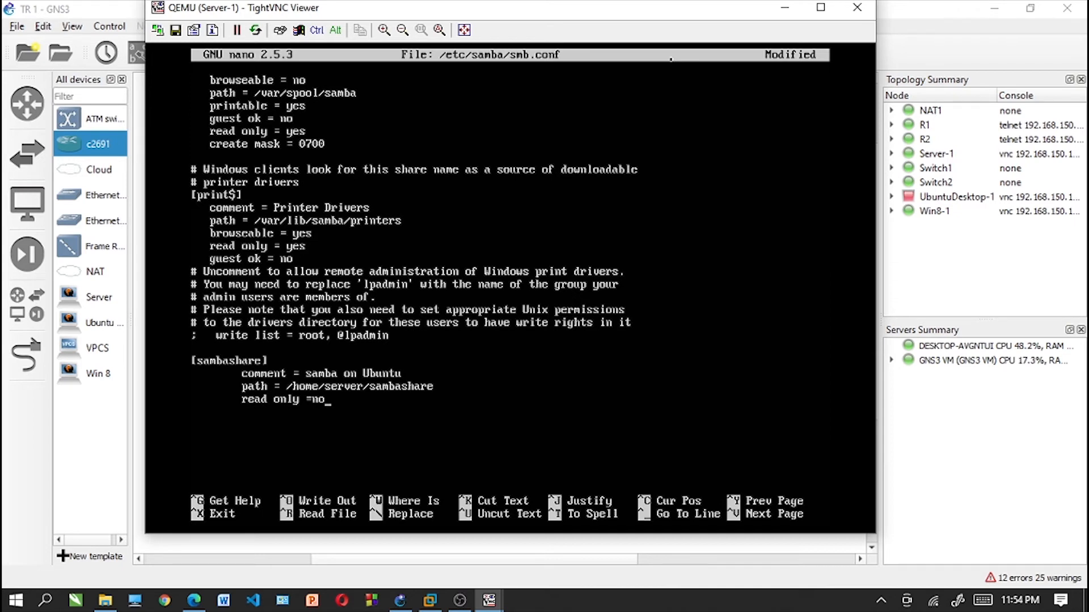
- Add the line "read only = no" below the path in the [sambashare] section
key(Left)
key(Left)
key(End)
- Add the line "browsable = on" as the last entry of the [sambashare] section
key(Return)
text(browsable = no)
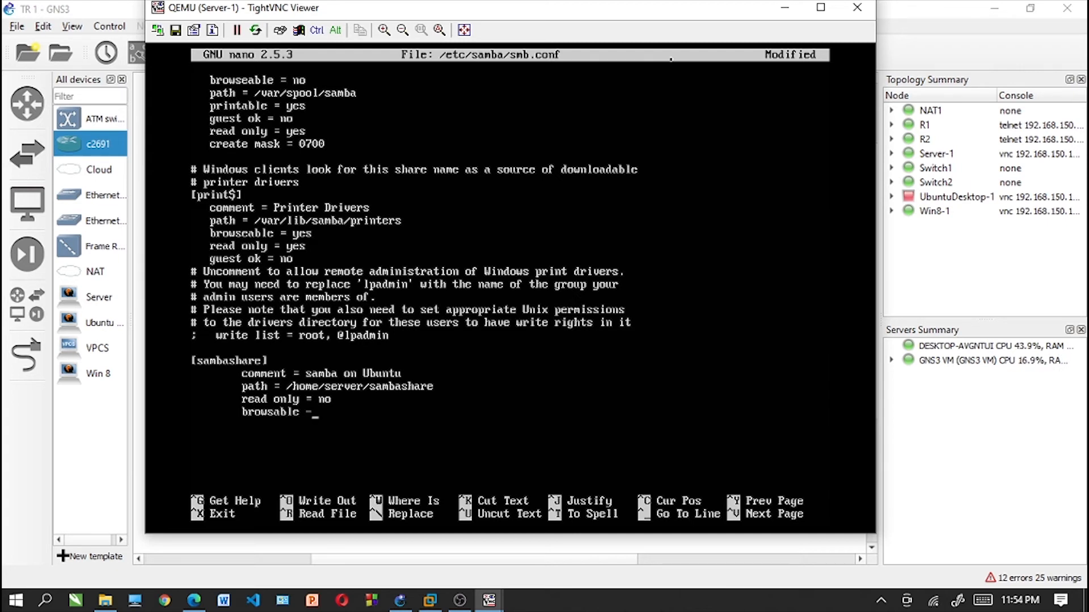
key(BackSpace)
key(BackSpace)
text(on)
- Save smb.conf under its existing name and exit nano
key(ctrl+x)
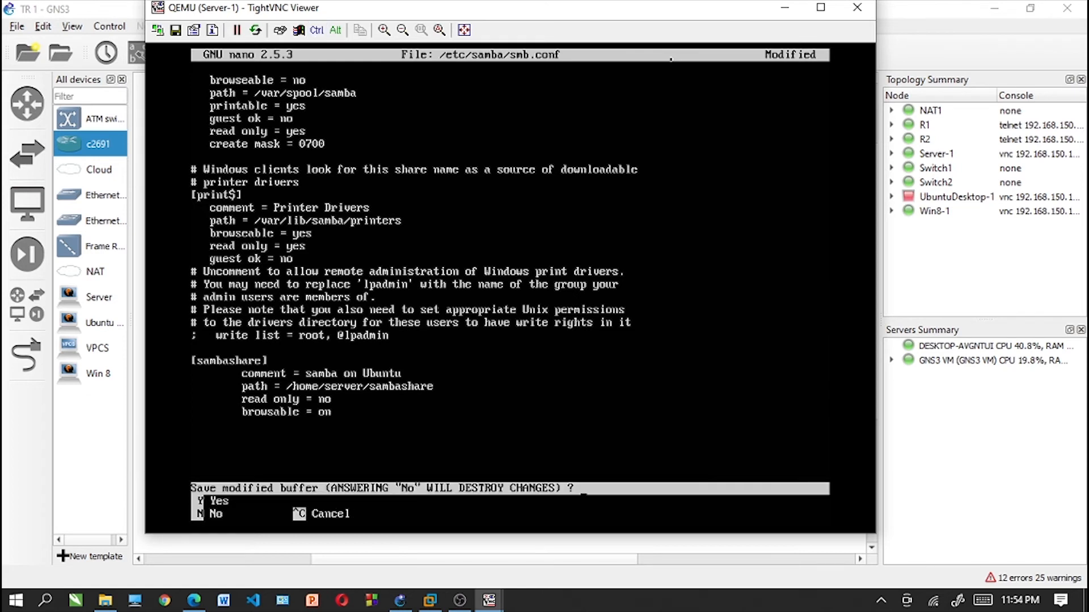
key(y)
key(Return)
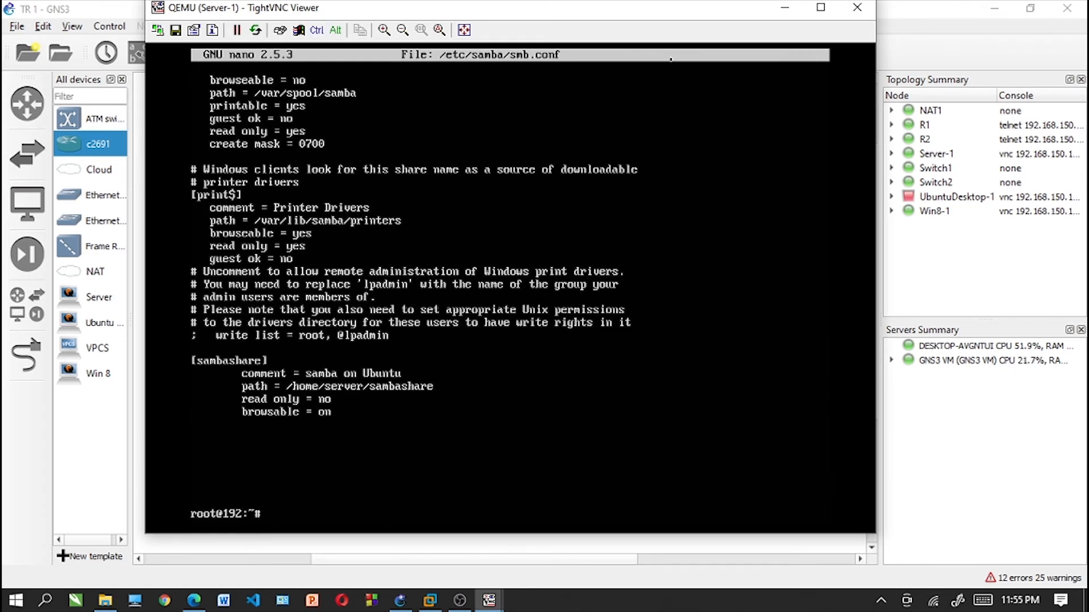
- Restart the Samba service by running "service smbd restart"
text(service smbd restart)
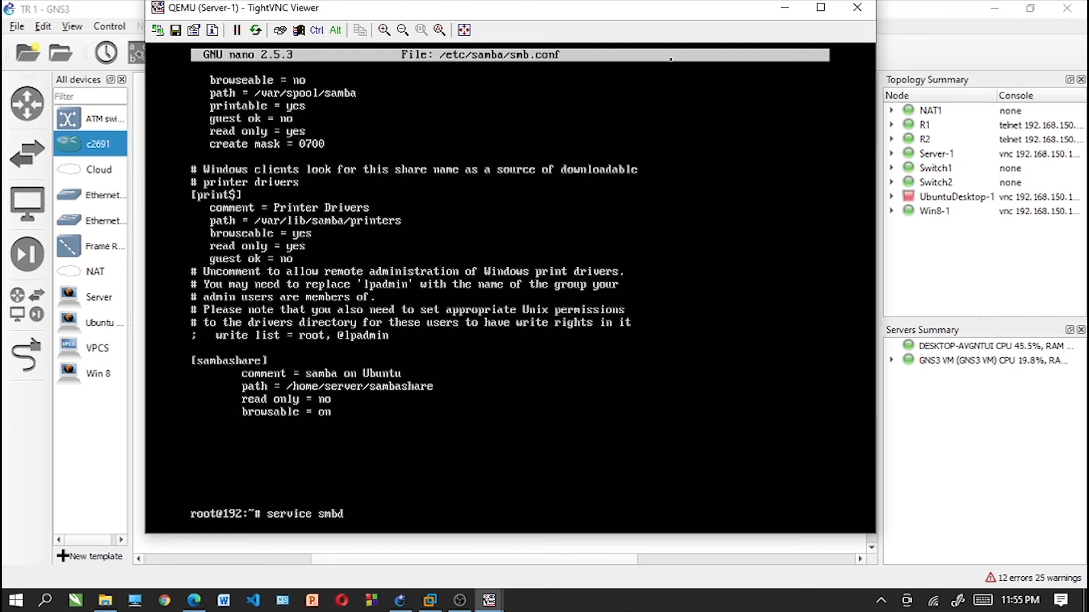
key(Return)
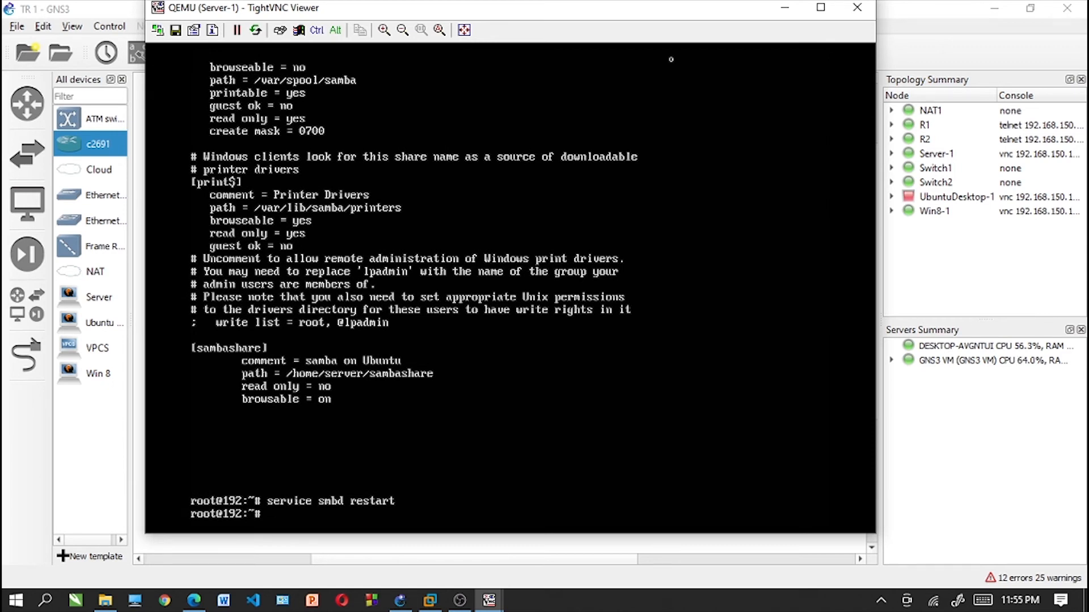
- Reopen /etc/samba/smb.conf in nano from the root shell
key(Up)
key(Up)
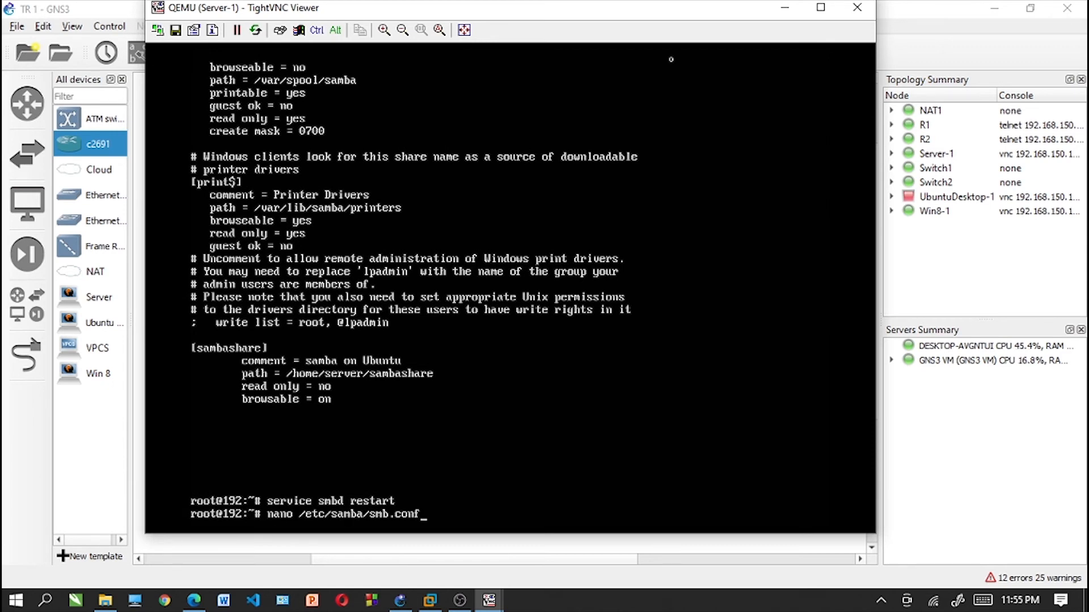
key(Return)
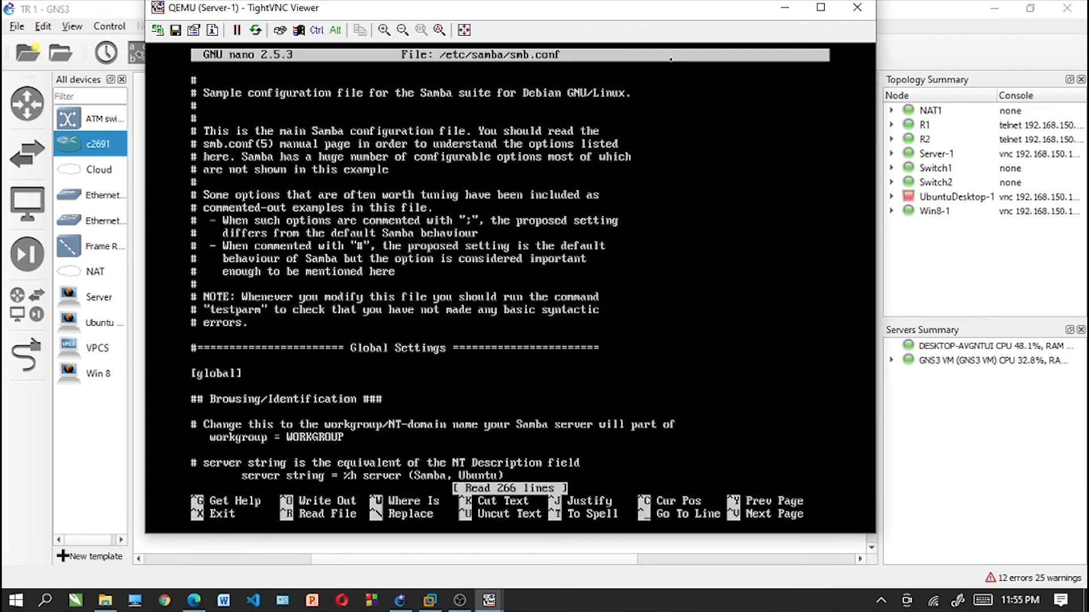
- Replace "server" in the [sambashare] path with the login account's username, keeping the sambashare folder at the end
key(Down)
key(Down)
key(Down)
key(Down)
key(Down)
key(Down)
key(Down)
key(Down)
key(Down)
key(Down)
key(Down)
key(Down)
key(Down)
key(Down)
key(Down)
key(Down)
key(Down)
key(Down)
key(Down)
key(Down)
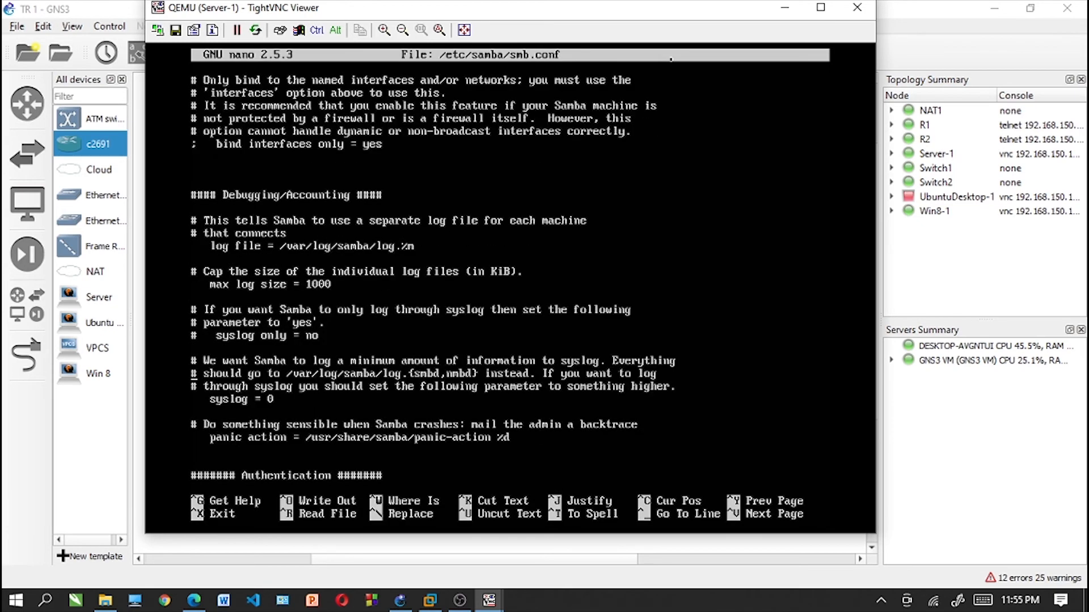
key(Down)
key(Down)
key(Down)
key(Down)
key(Down)
key(Down)
key(Down)
key(Down)
key(Down)
key(Down)
key(Down)
key(Down)
key(Down)
key(Down)
key(Down)
key(Down)
key(Down)
key(Down)
key(Down)
key(Down)
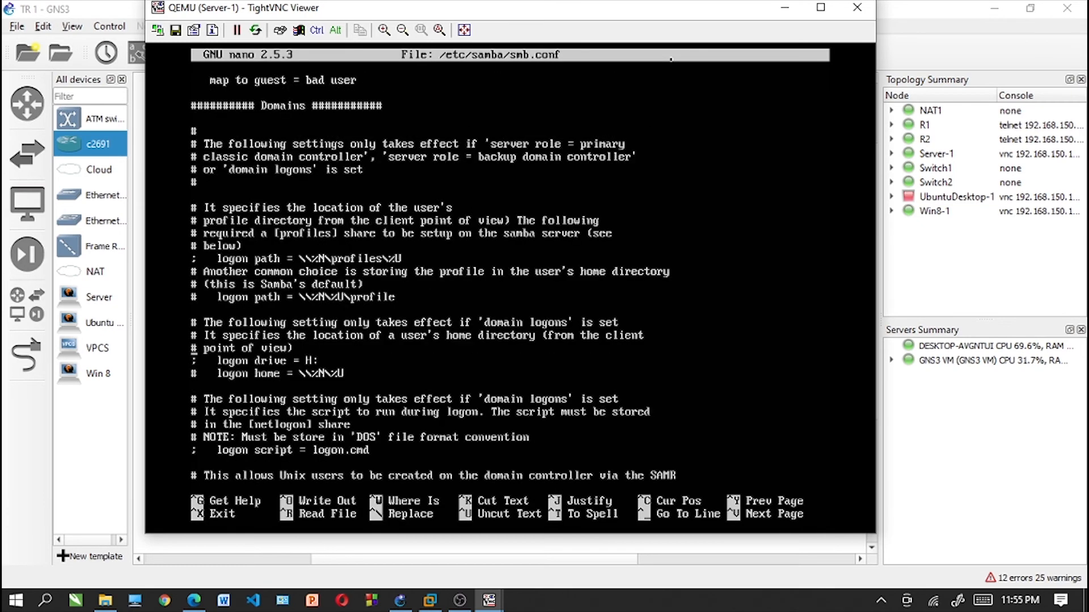
key(Down)
key(Down)
key(Down)
key(Down)
key(Down)
key(Down)
key(Down)
key(Down)
key(Down)
key(Down)
key(Down)
key(Down)
key(Down)
key(Down)
key(Down)
key(Down)
key(Down)
key(Down)
key(Down)
key(Down)
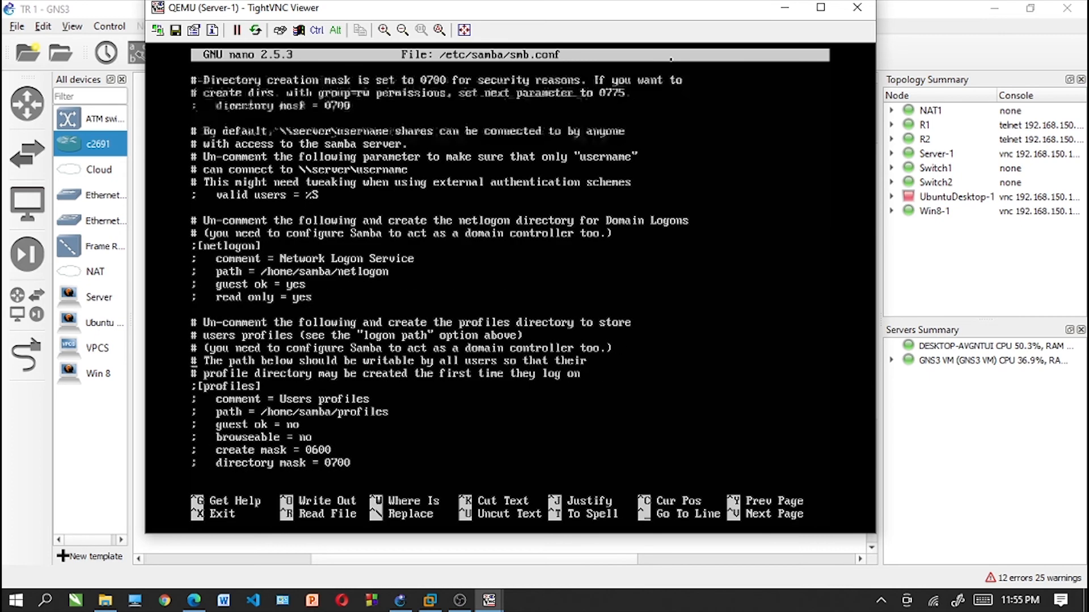
key(Down)
key(Down)
key(Down)
key(Down)
key(Down)
key(Down)
key(Down)
key(Down)
key(Down)
key(Down)
key(Down)
key(Down)
key(Down)
key(Down)
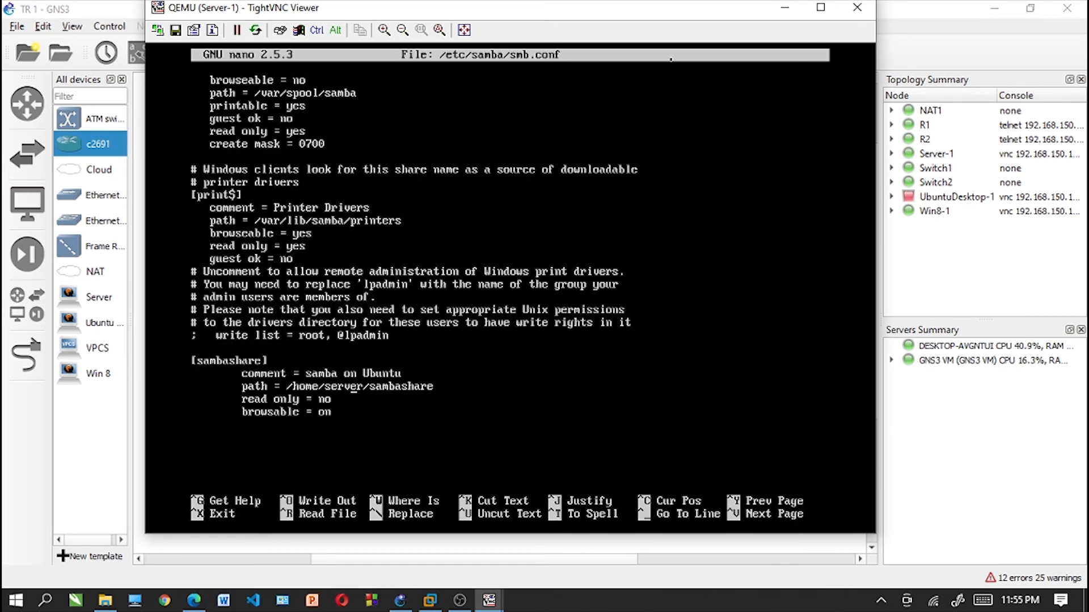
key(BackSpace)
key(BackSpace)
key(BackSpace)
key(BackSpace)
key(BackSpace)
key(BackSpace)
text(tian)
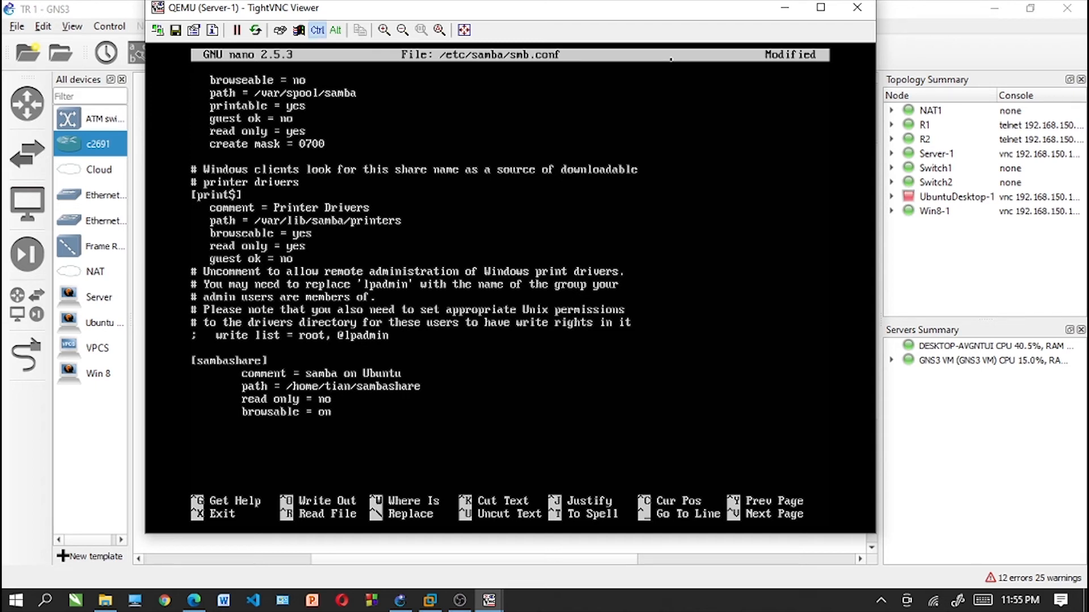
- Save smb.conf under its existing name, exit nano and clear the terminal
key(ctrl+x)
key(y)
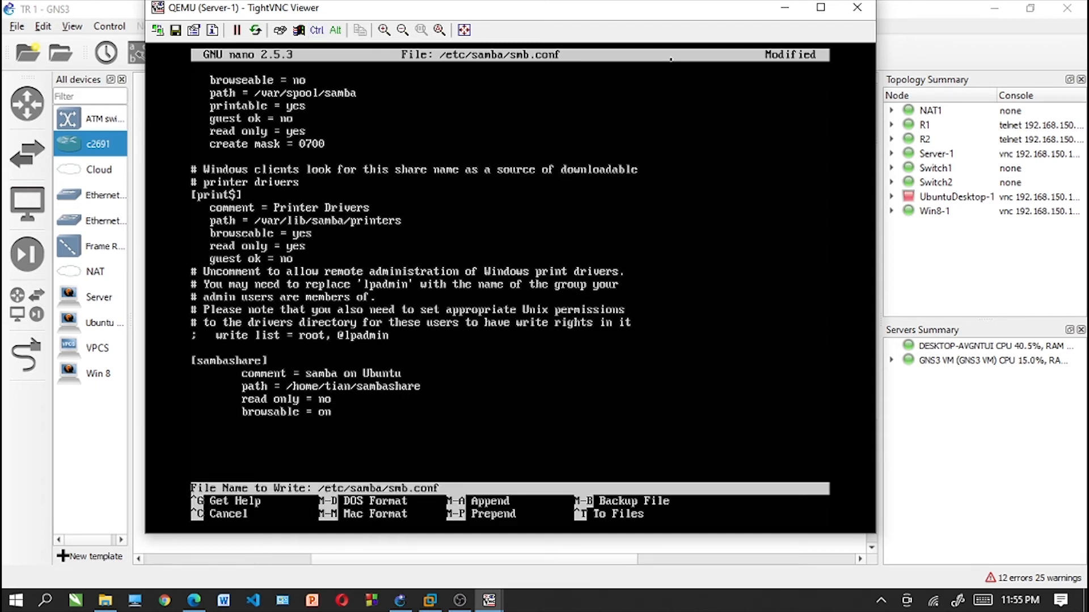
key(Return)
text(clear)
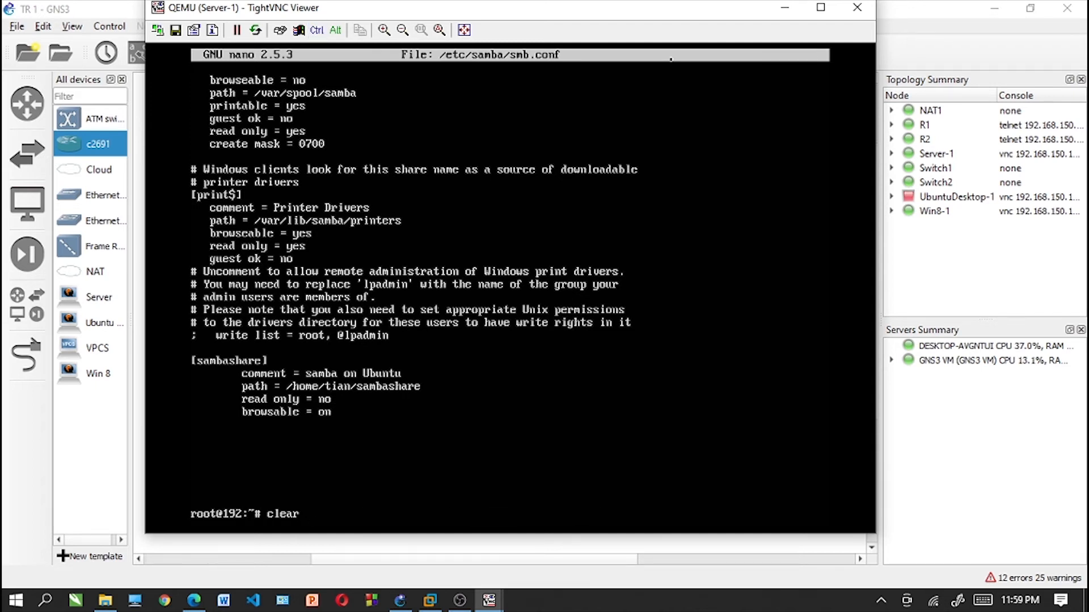
key(Return)
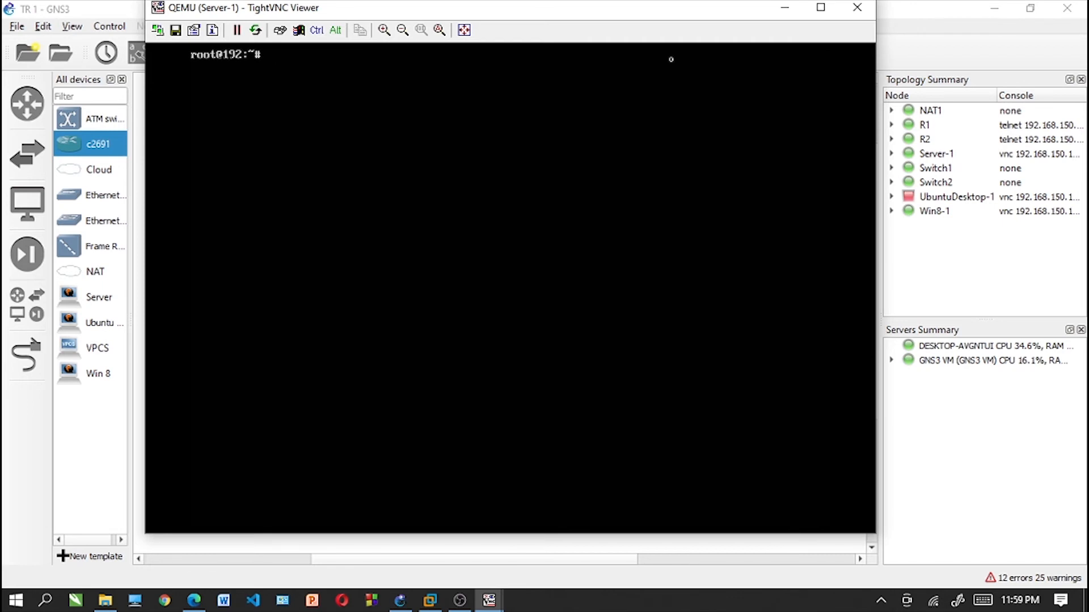
- Restart the Samba service with "service smbd restart" to load the edited share path
key(Up)
key(Up)
key(BackSpace)
key(BackSpace)
key(BackSpace)
key(BackSpace)
key(BackSpace)
key(BackSpace)
key(BackSpace)
key(BackSpace)
key(BackSpace)
key(BackSpace)
key(BackSpace)
key(BackSpace)
key(BackSpace)
key(BackSpace)
key(BackSpace)
key(BackSpace)
key(BackSpace)
key(BackSpace)
key(BackSpace)
key(BackSpace)
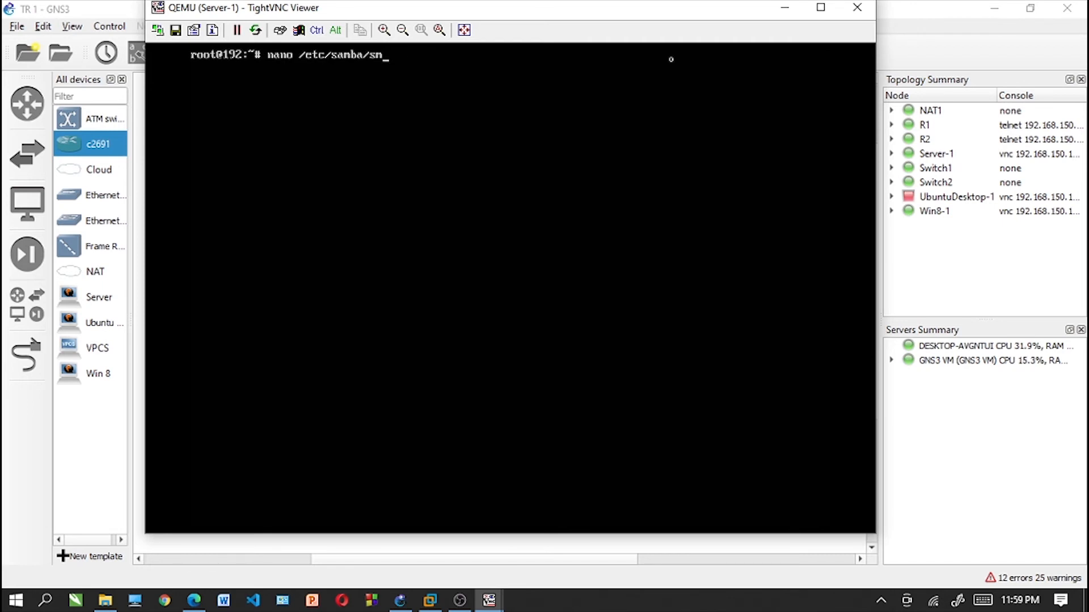
text(service )
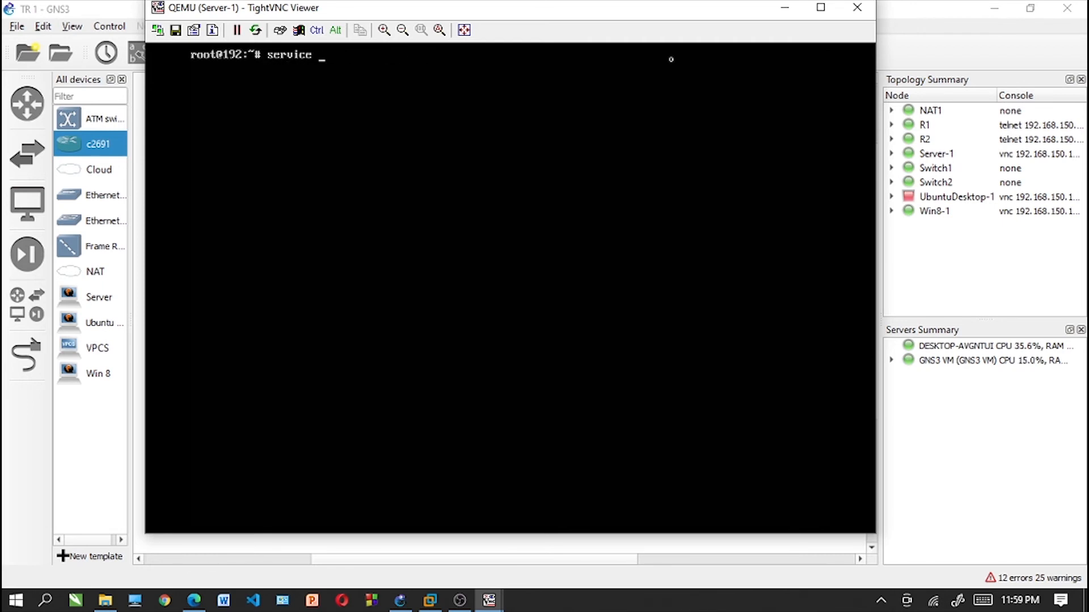
text(smbd restart)
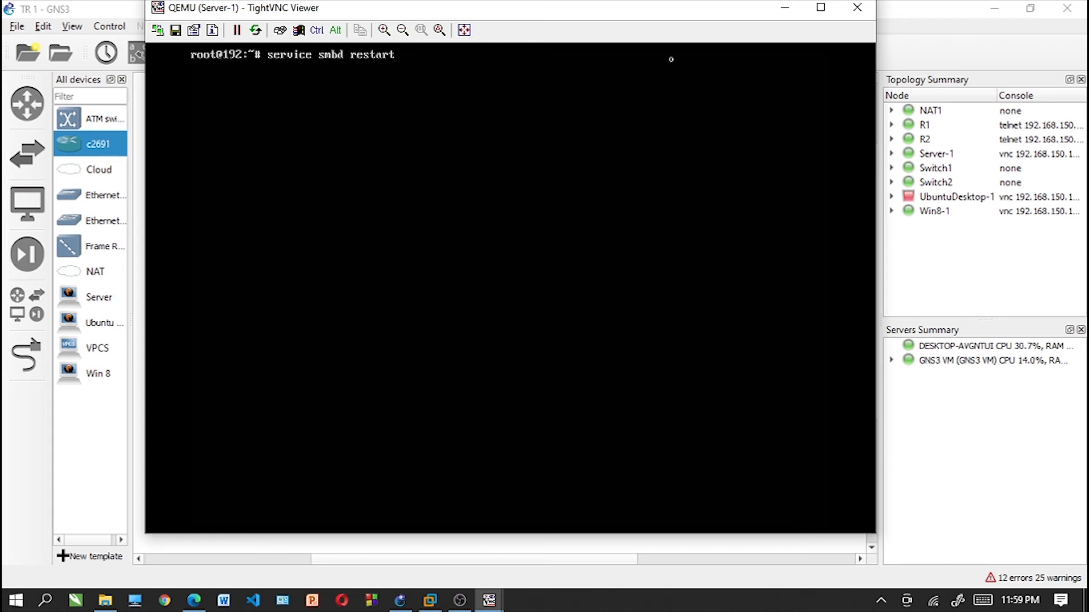
key(Return)
- Try to add "server" as a Samba user with "smbpasswd -a server", entering and repeating its SMB password
key(Up)
key(Up)
key(Up)
key(Down)
key(BackSpace)
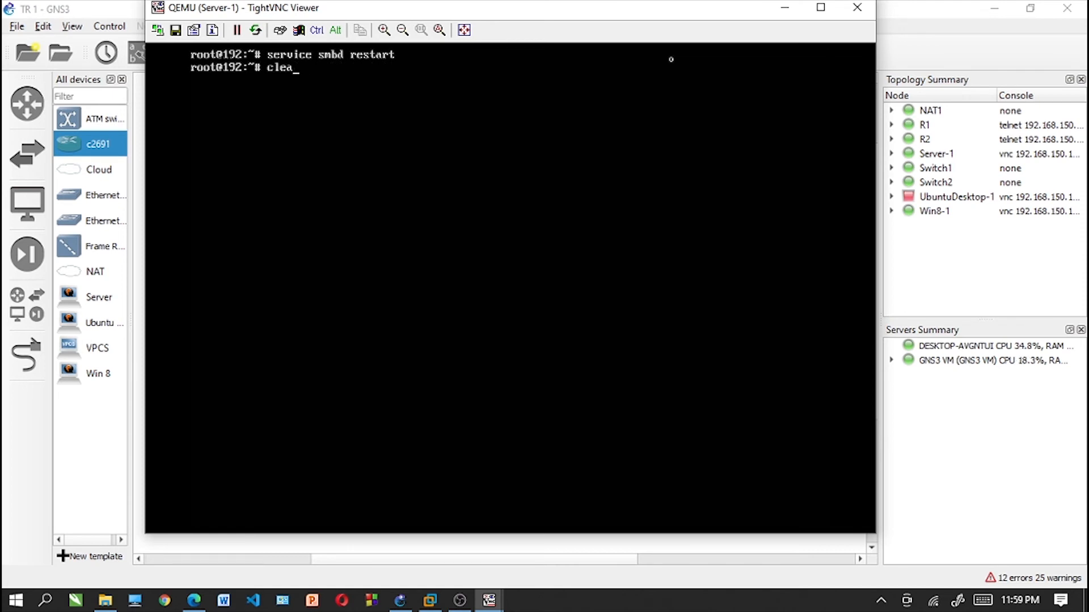
key(BackSpace)
key(BackSpace)
key(BackSpace)
key(BackSpace)
text(s)
text(bpasswd -a server)
key(Return)
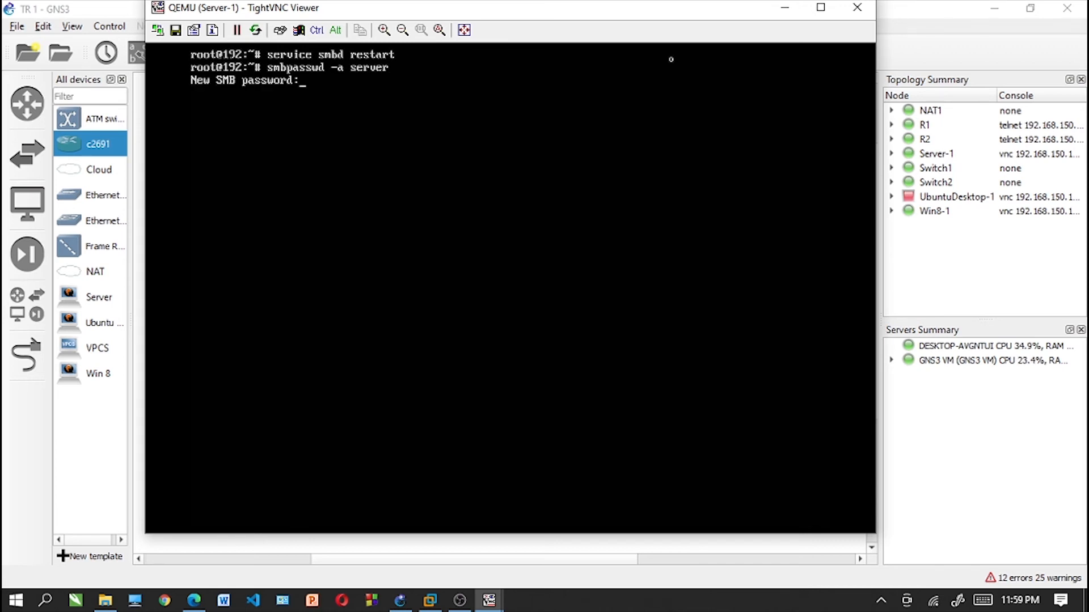
key(Return)
key(Return)
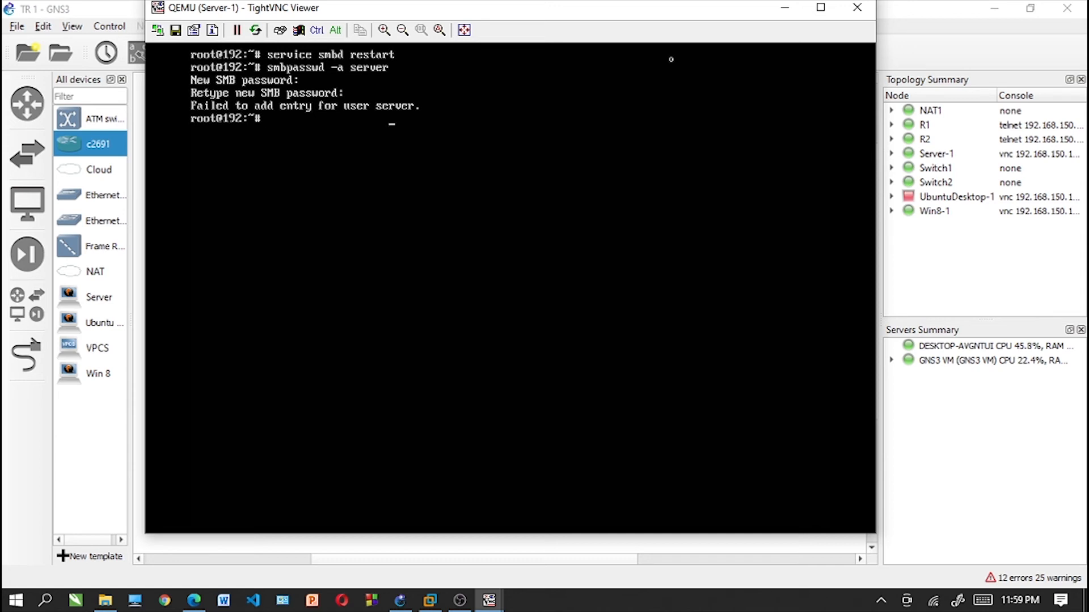
key(Up)
key(Left)
key(Left)
key(Left)
key(Left)
key(Left)
key(Left)
key(Left)
key(Left)
key(Left)
key(Left)
key(Left)
key(Left)
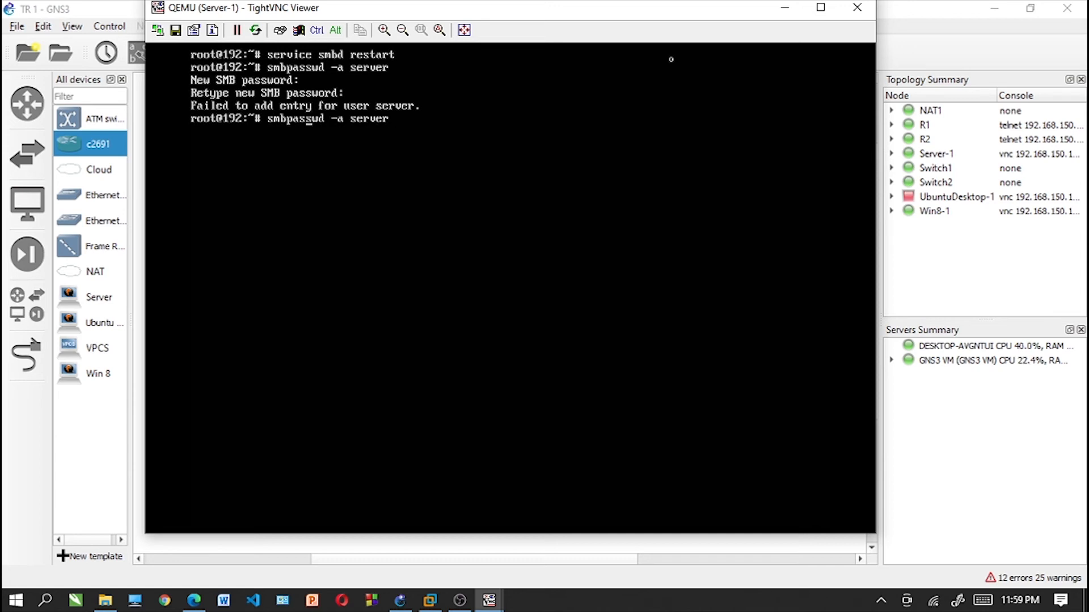
key(End)
key(BackSpace)
key(BackSpace)
key(BackSpace)
key(BackSpace)
key(BackSpace)
key(BackSpace)
key(BackSpace)
key(BackSpace)
key(BackSpace)
key(BackSpace)
key(BackSpace)
key(BackSpace)
key(BackSpace)
key(BackSpace)
key(BackSpace)
key(BackSpace)
key(BackSpace)
key(BackSpace)
key(BackSpace)
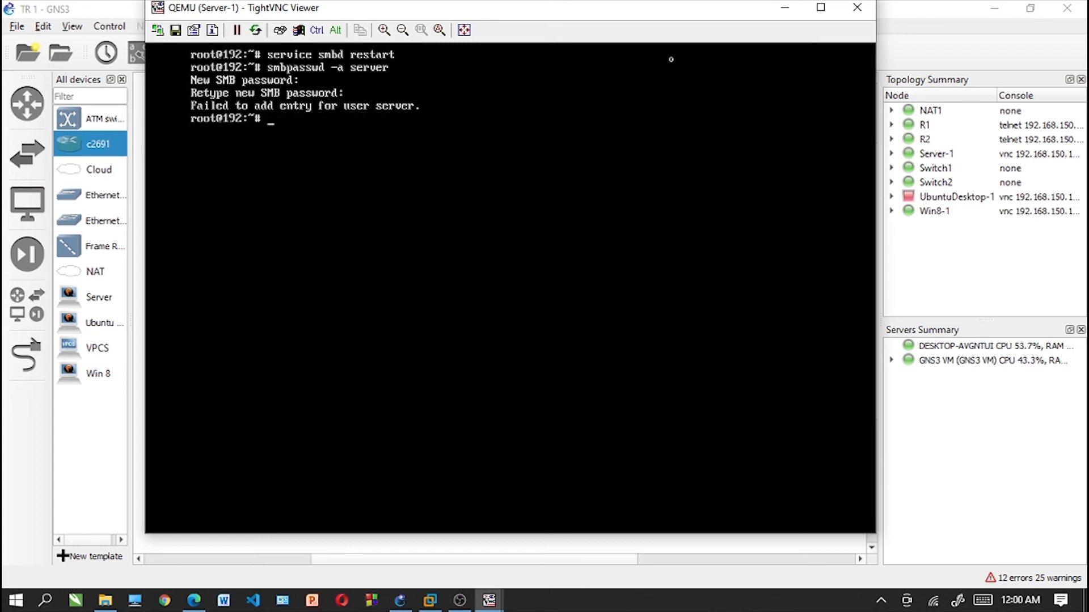
- Add the login account as a Samba user with smbpasswd -a, enter its SMB password twice, and clear the terminal
key(Up)
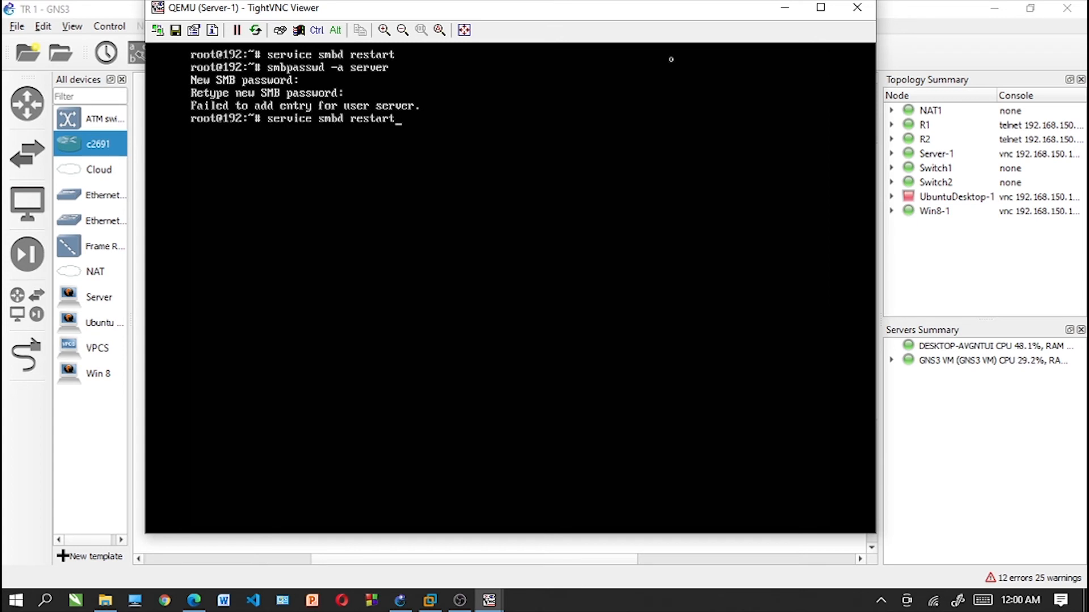
key(Up)
key(Up)
key(Up)
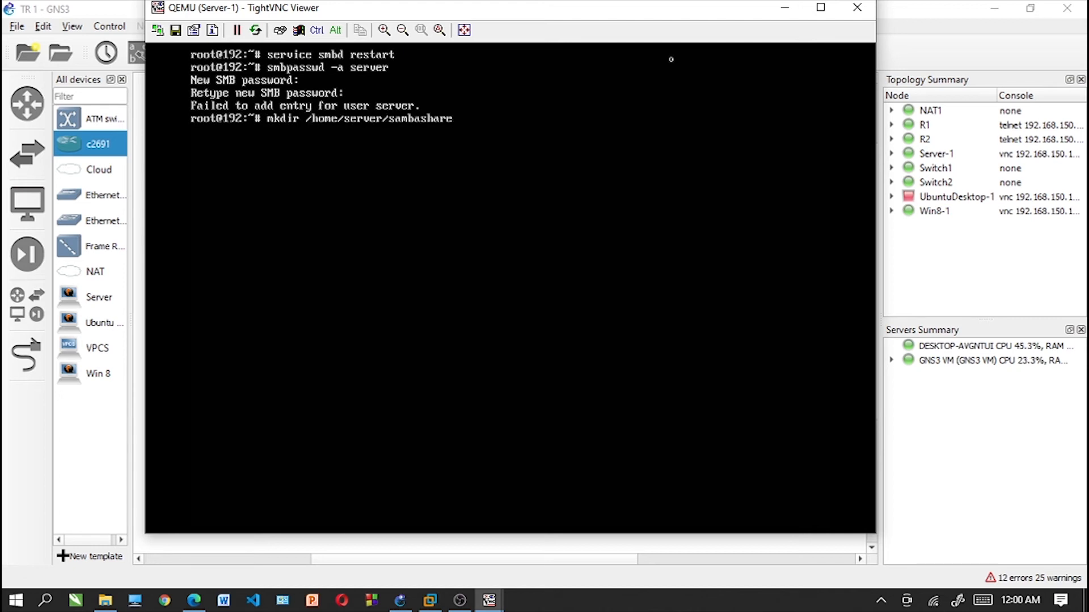
key(BackSpace)
key(BackSpace)
key(BackSpace)
key(BackSpace)
key(BackSpace)
key(BackSpace)
text(tian)
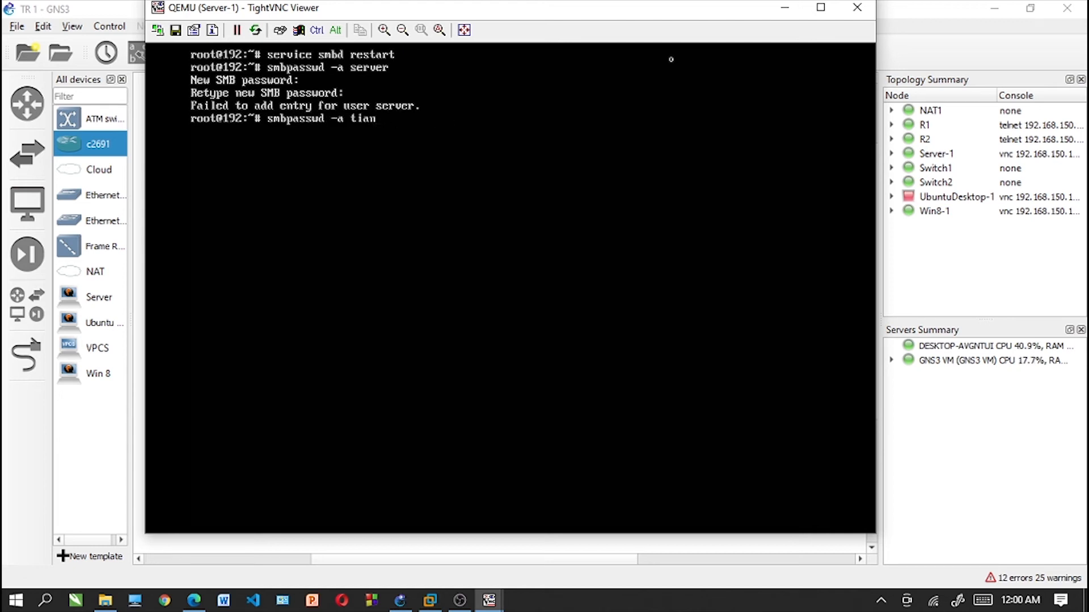
key(Return)
key(Return)
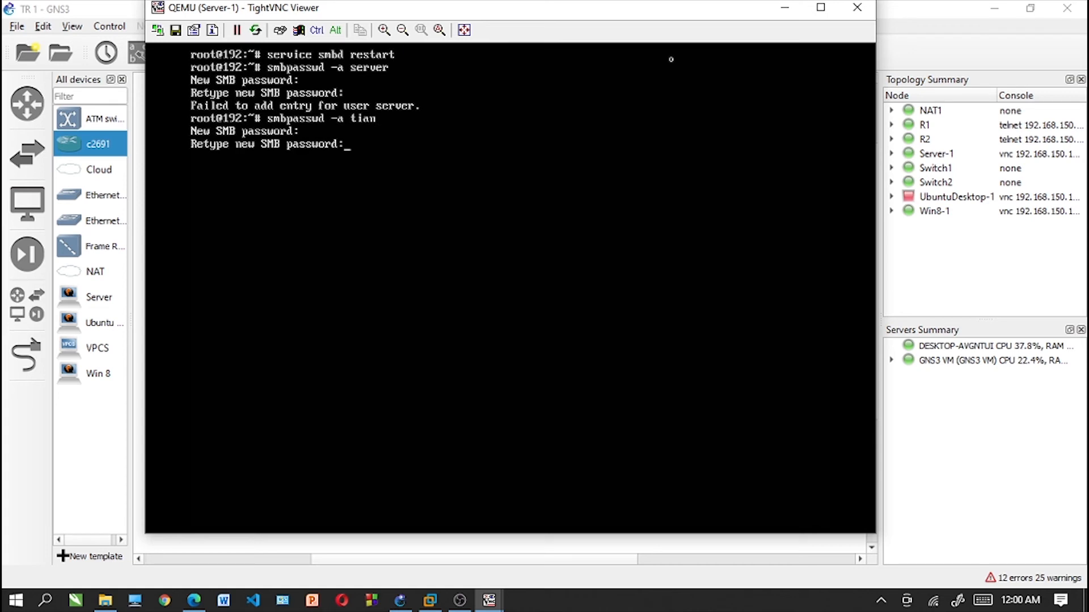
key(Return)
text(clear)
key(Return)
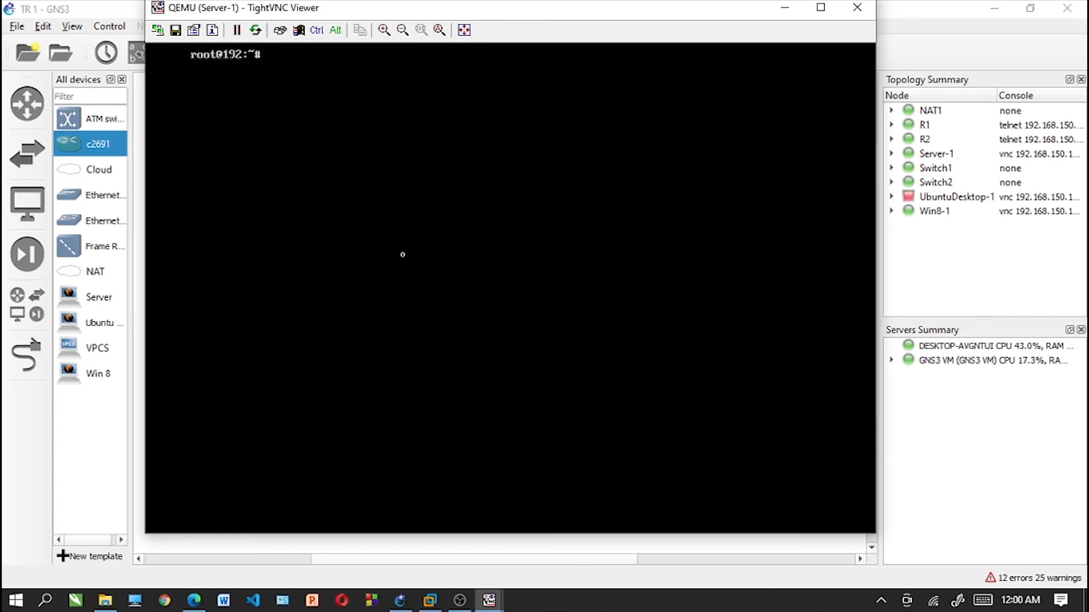
- Display the server's current network interface configuration with ifconfig
text(ifconfig)
key(Return)
key(Up)
key(Up)
key(Up)
key(Down)
key(Down)
key(Down)
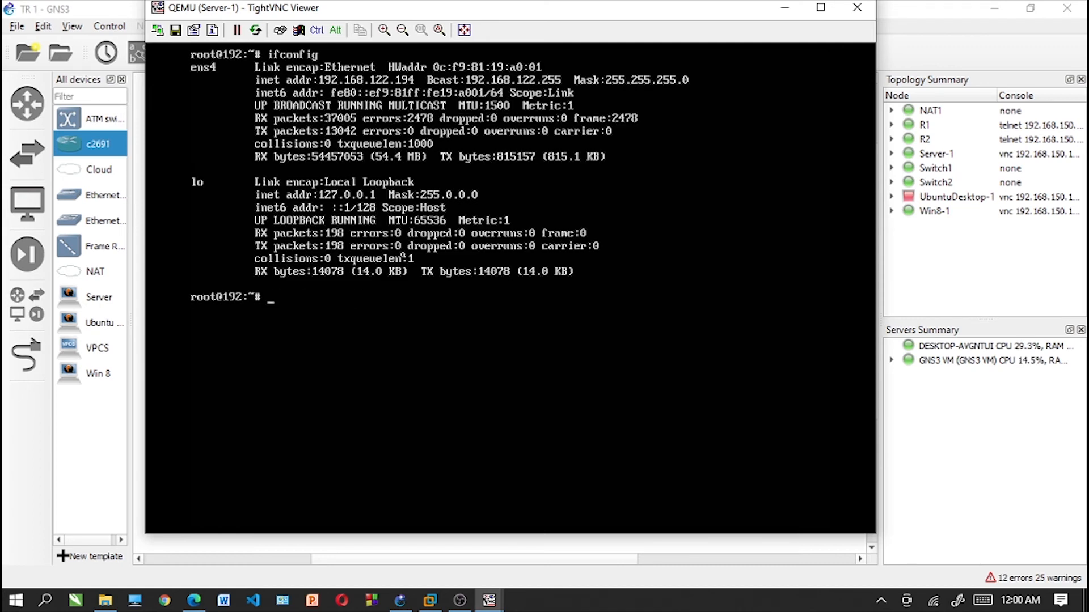
- Open /etc/network/interfaces in nano
text(nano /et)
key(Tab)
text(network/)
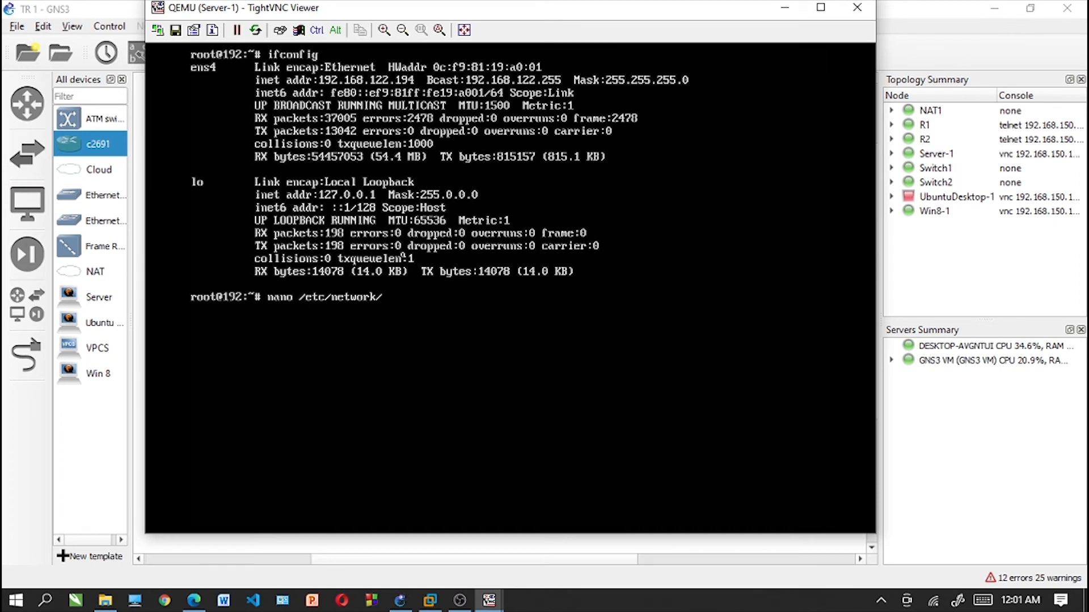
text(interfaces)
key(Return)
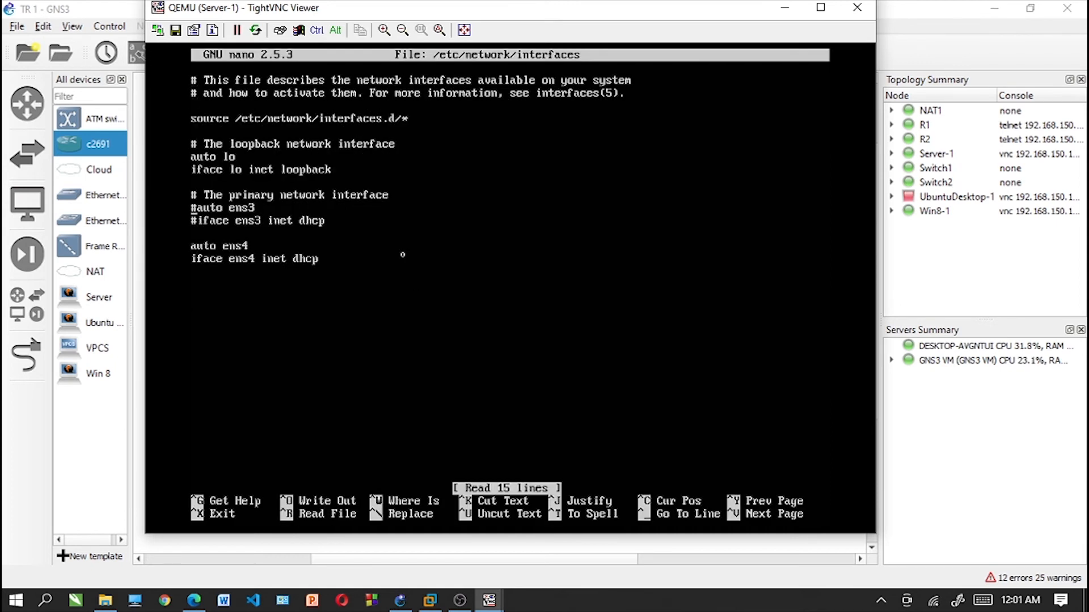
- Uncomment the "auto ens3" and "iface ens3 inet dhcp" lines
key(Delete)
key(Down)
key(Delete)
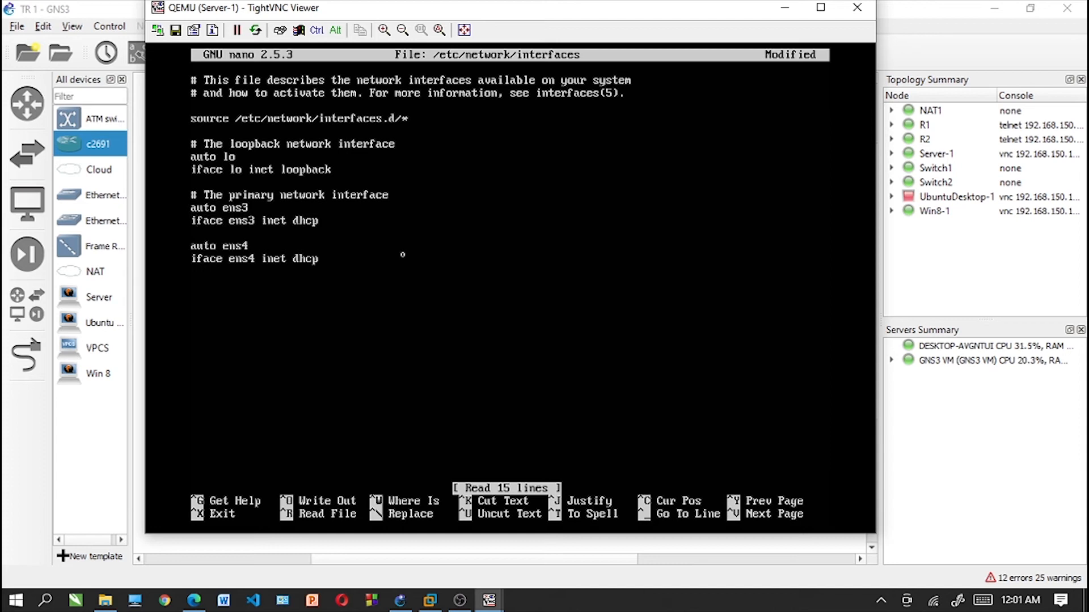
- Comment out the "auto ens4" and "iface ens4 inet dhcp" lines with #
key(Down)
text(#)
key(BackSpace)
key(Down)
text(#)
key(Left)
key(Down)
text(#)
- Save the interfaces file under its existing name, exit nano and clear the terminal
key(ctrl+x)
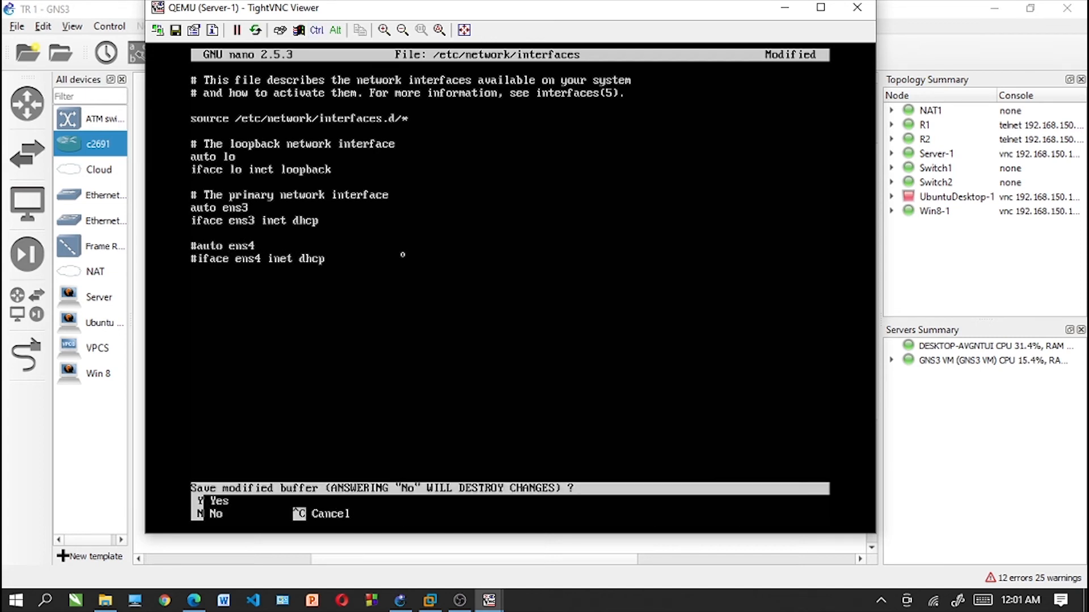
key(y)
key(Return)
text(clear)
key(Return)
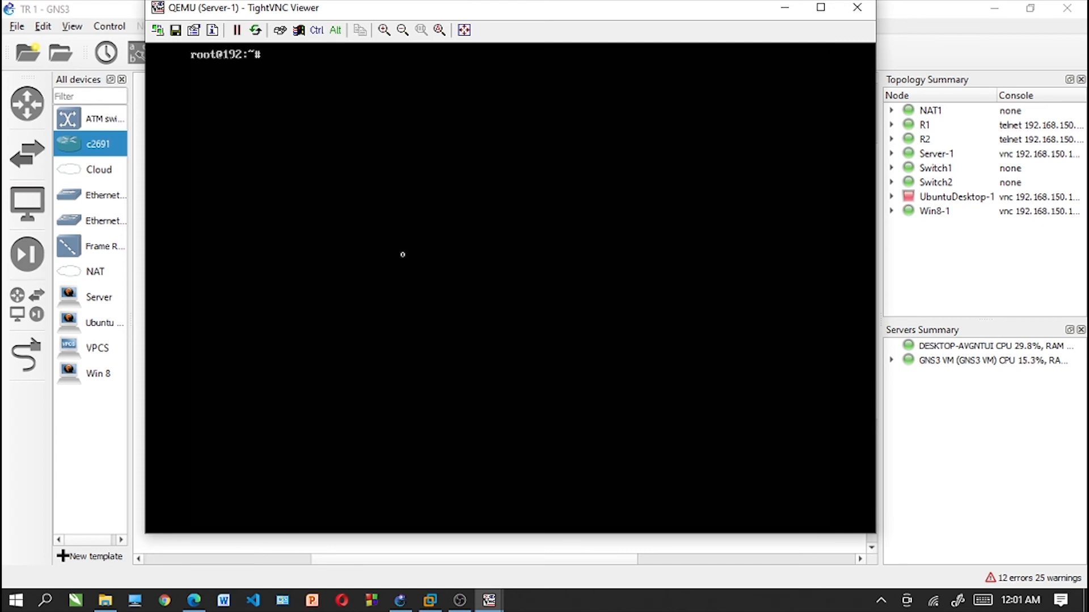
key(Up)
key(BackSpace)
key(BackSpace)
key(BackSpace)
key(BackSpace)
key(BackSpace)
text(/et)
key(BackSpace)
key(BackSpace)
key(BackSpace)
text(i)
key(BackSpace)
- Restart the network service with "service networking restart"
text(service networking restart)
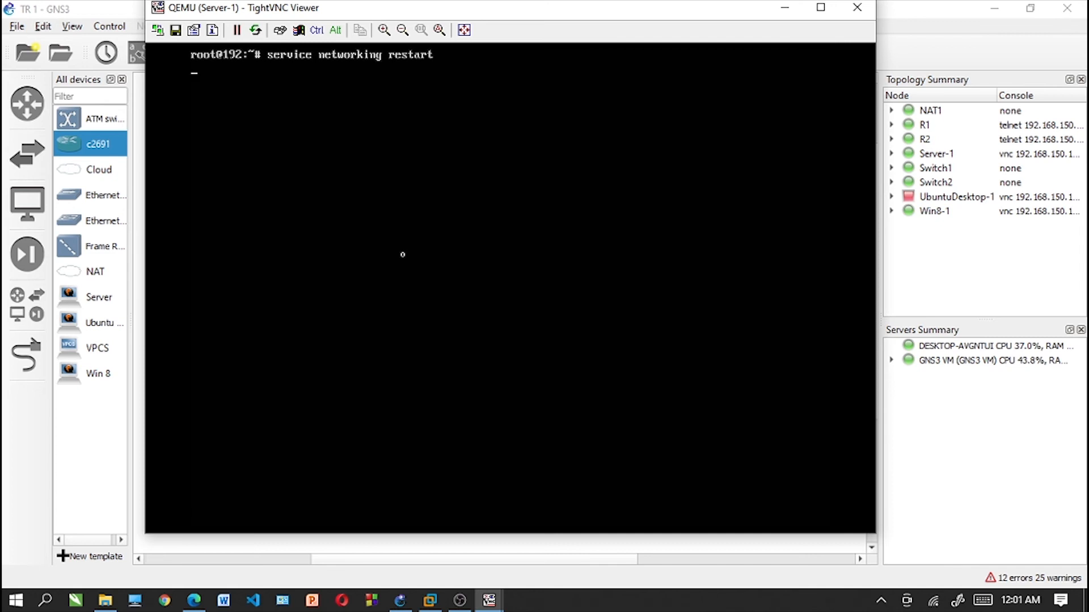
text(ifconfig)
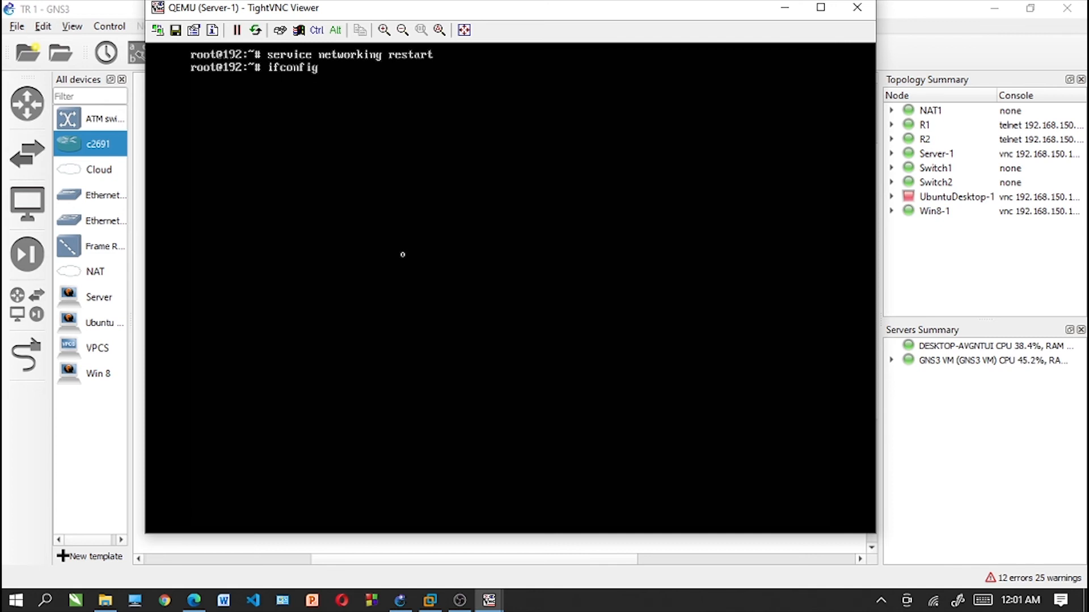
- Check the network interfaces with ifconfig after the networking restart, and clear the terminal
key(Return)
key(ctrl+l)
- Reboot the server and log back in with the account's username and password
text(reboot)
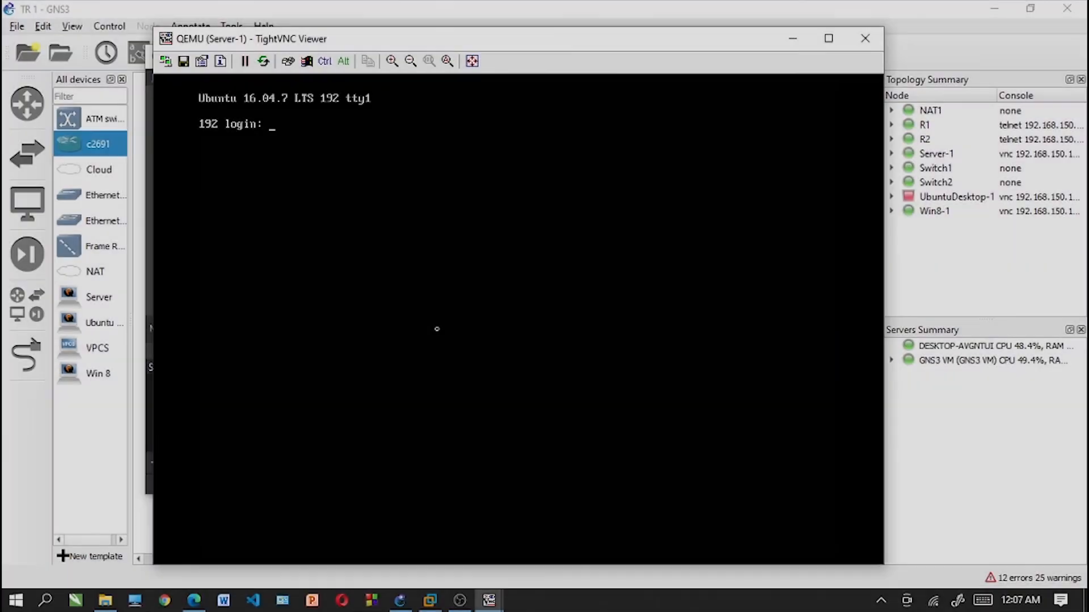
text(tian)
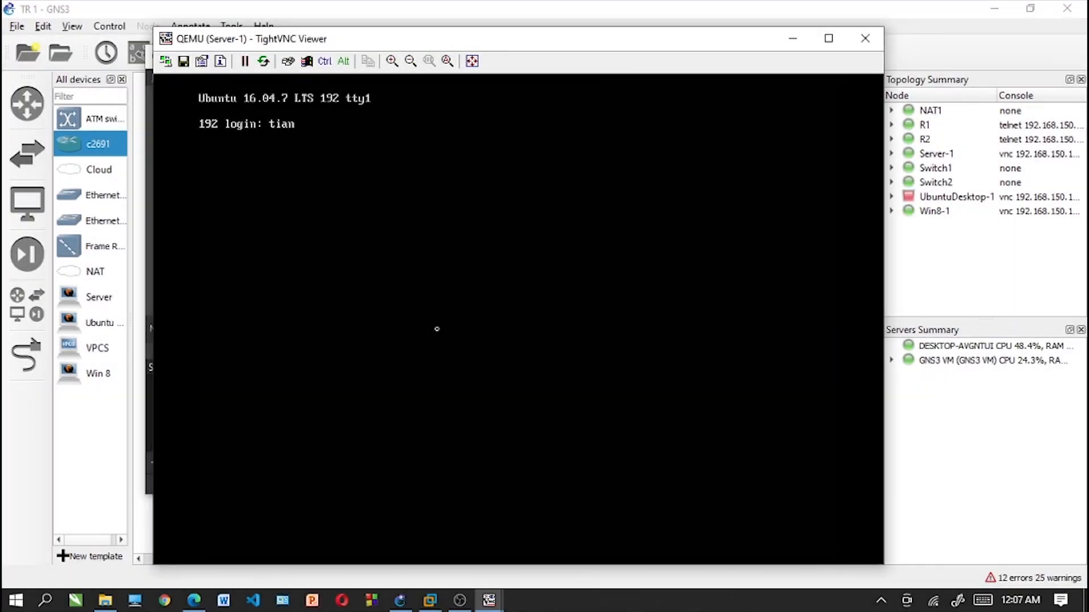
key(Return)
key(Return)
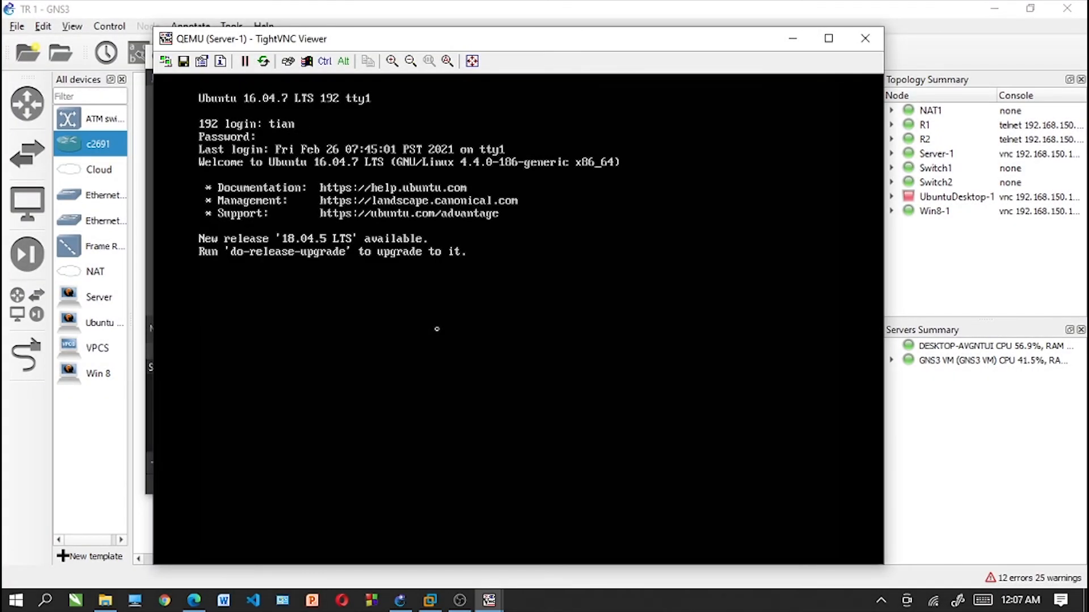
- Clear the login messages and run ifconfig to examine the ens3 address
text(clear)
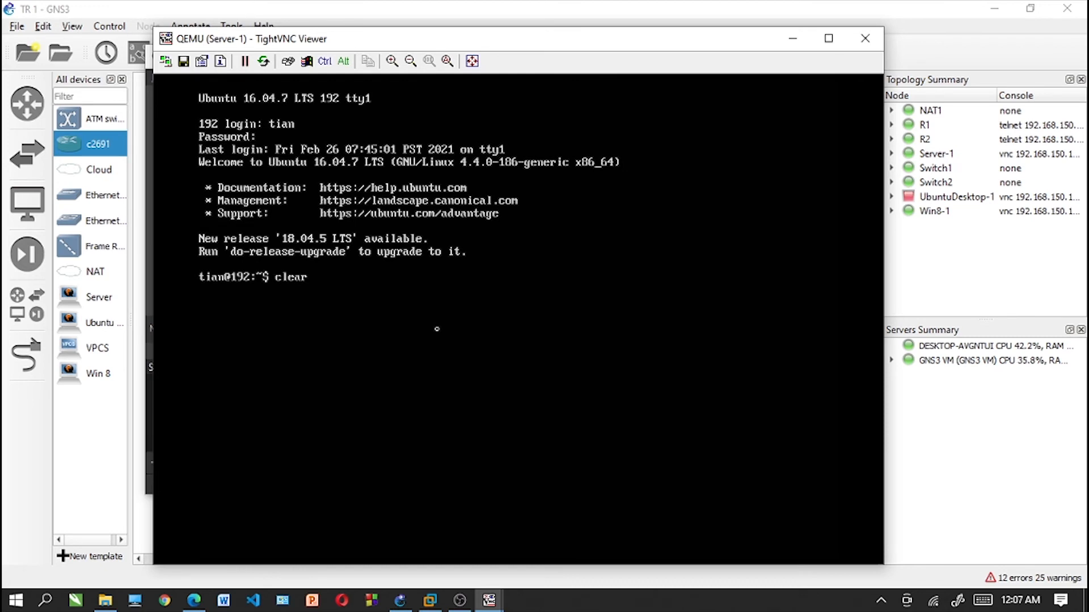
key(Return)
text(ifconfig)
key(Return)
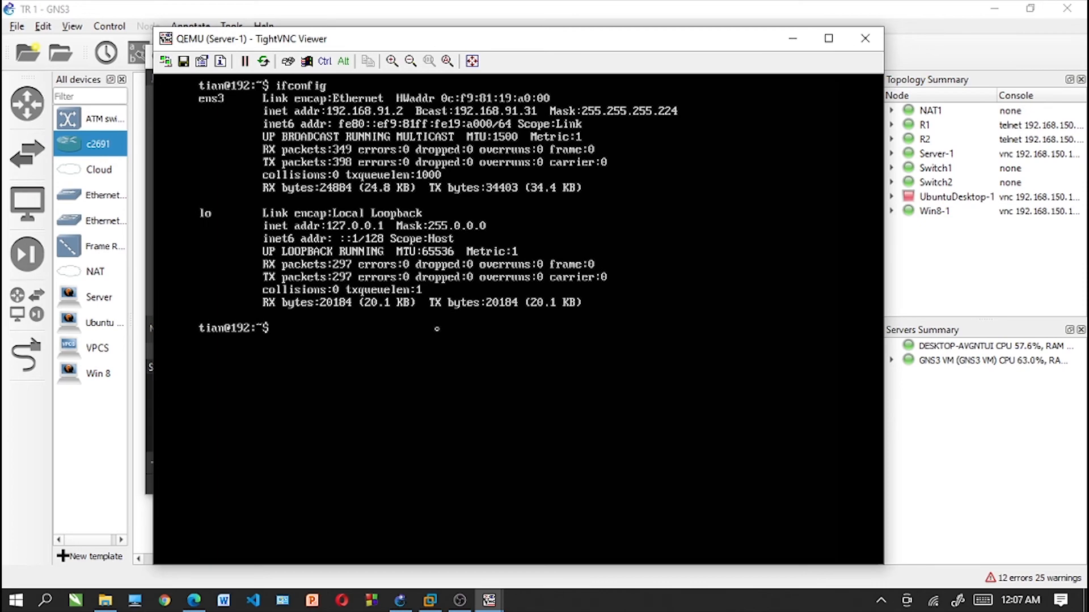
- Switch to the Win8-1 console and load 192.168.91.2 in its browser to test the web server
mouse_move(483, 610)
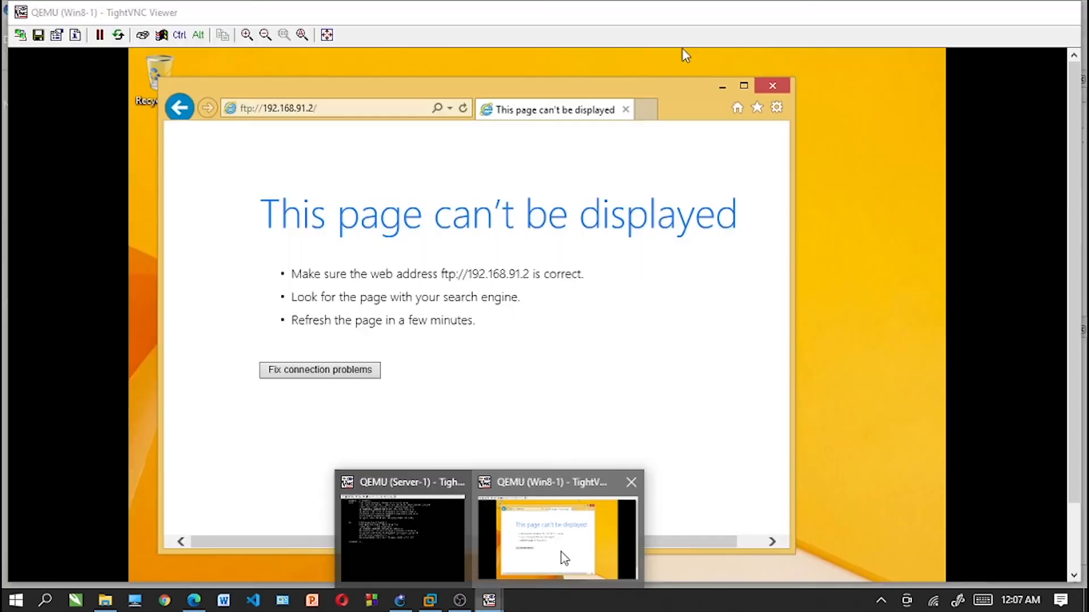
click(558, 544)
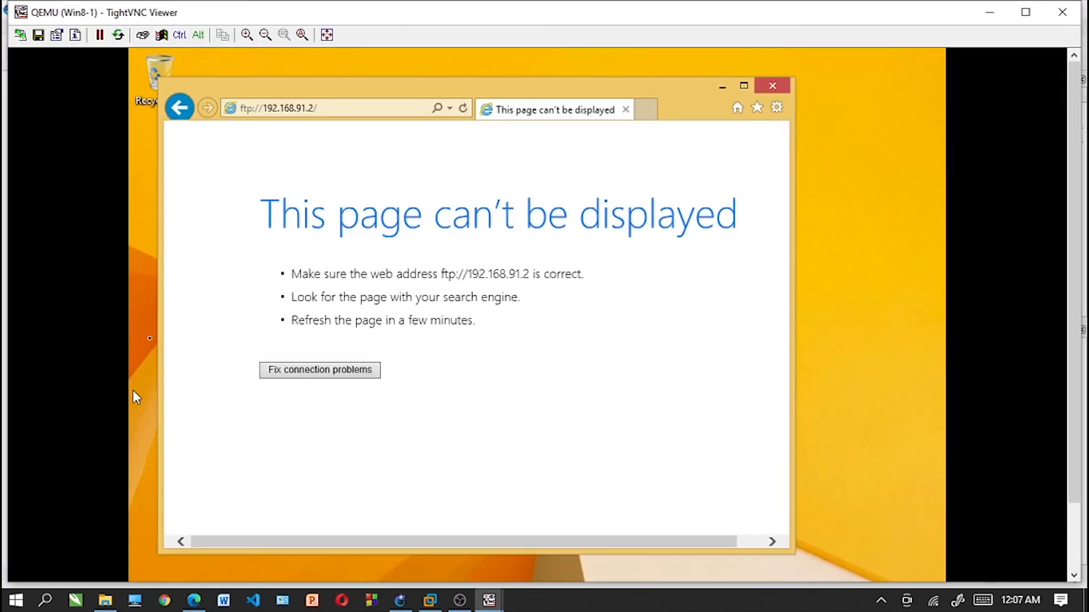
click(346, 107)
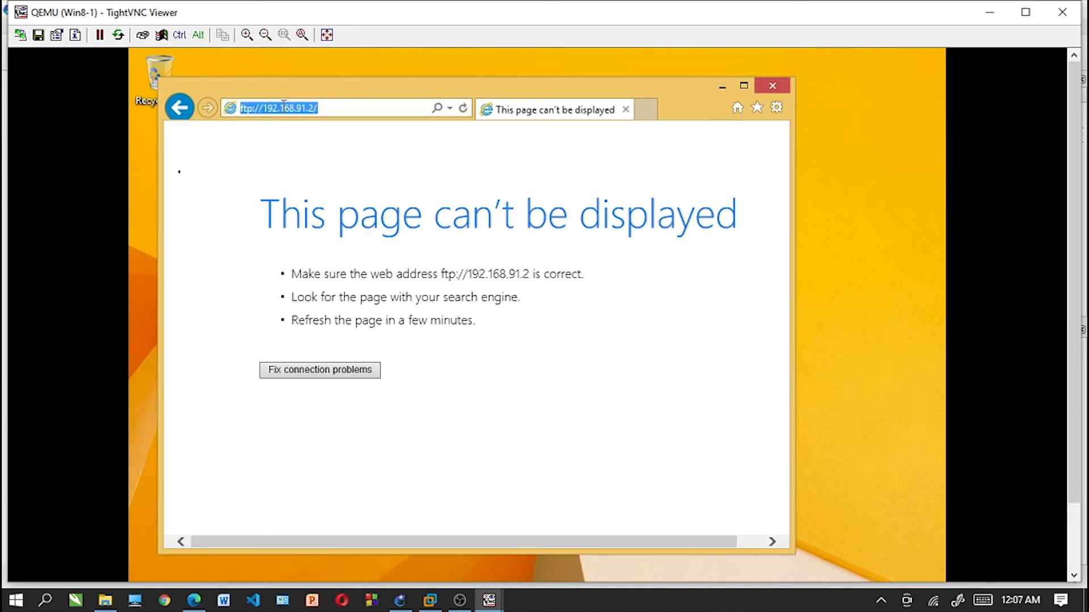
key(BackSpace)
text(192.)
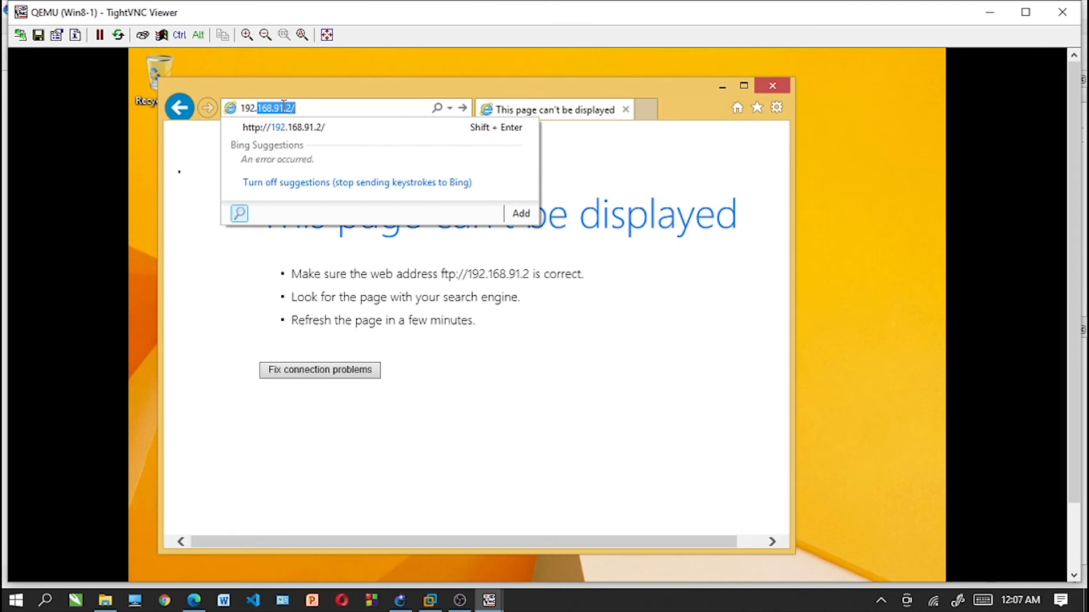
text(168.91.2)
key(Return)
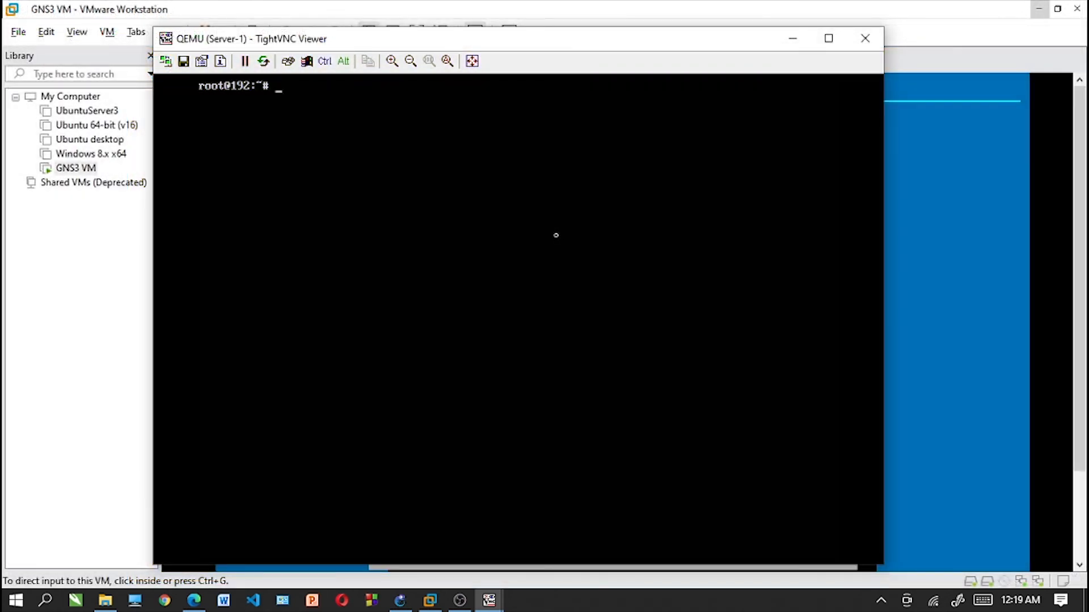
- Open /etc/resolv.conf in nano on Server-1
text(/nano)
key(BackSpace)
key(BackSpace)
key(BackSpace)
key(BackSpace)
key(BackSpace)
text(nano /etc/rcsolv.conf)
key(Return)
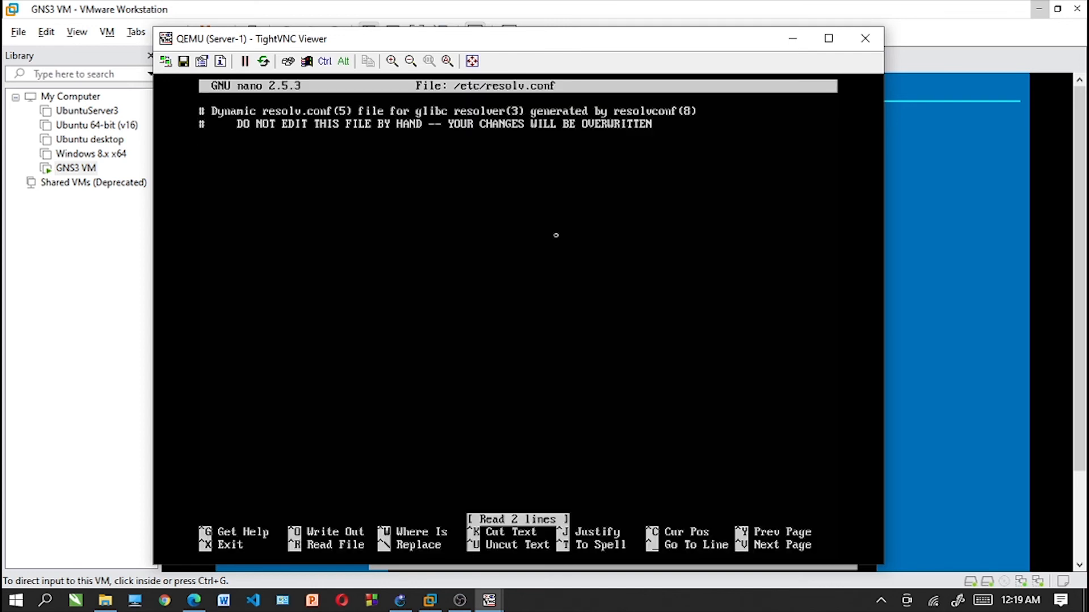
- Add the line "nameserver 192.168.91.2" to Server-1's resolv.conf, save the file and clear the terminal
text(nameserver)
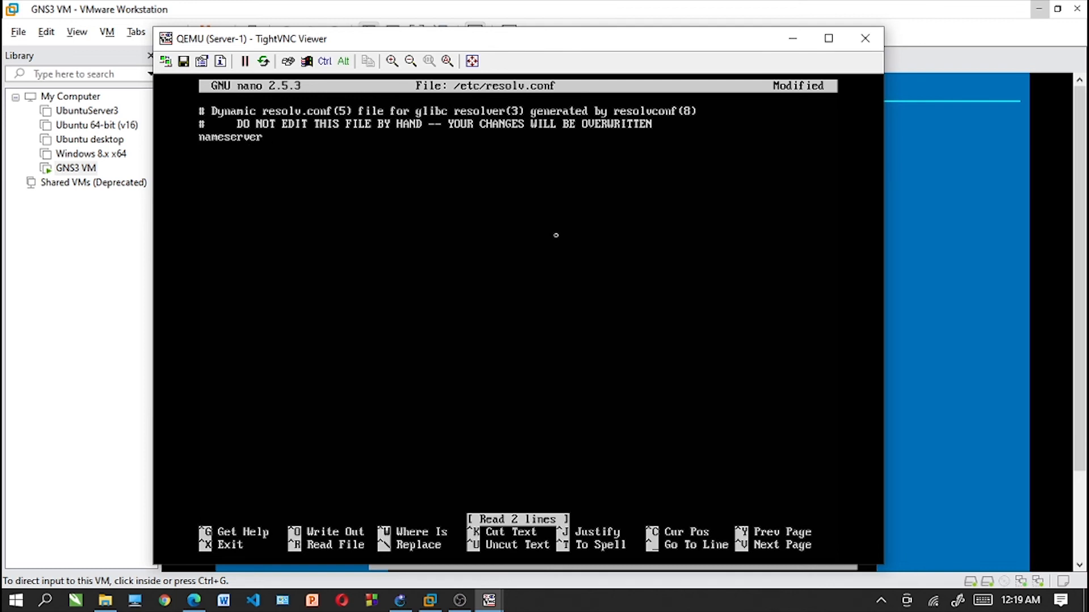
text( 192.168.91.2)
key(Return)
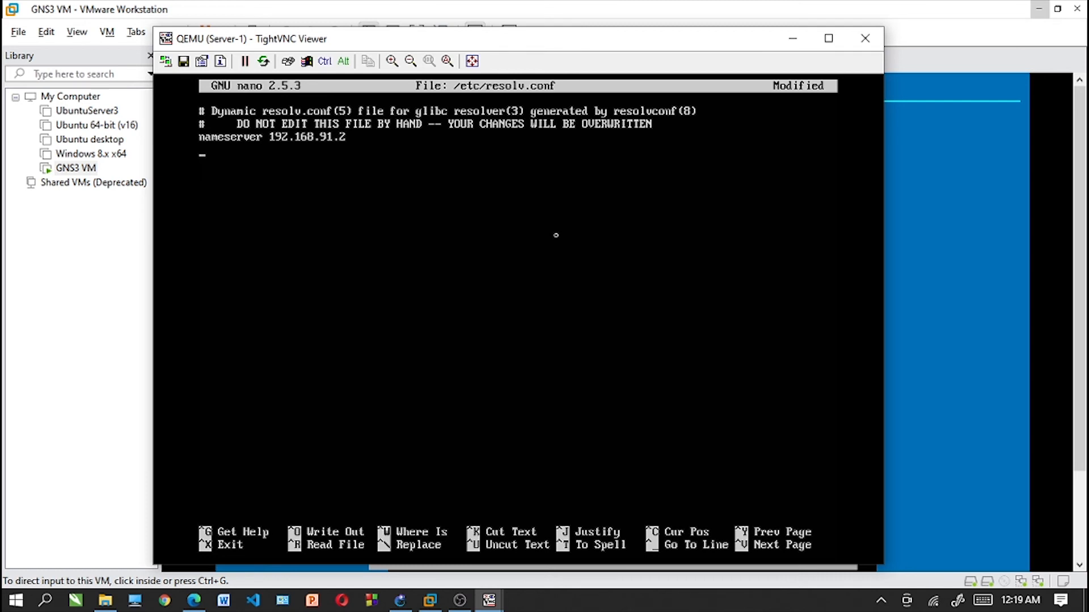
key(ctrl+x)
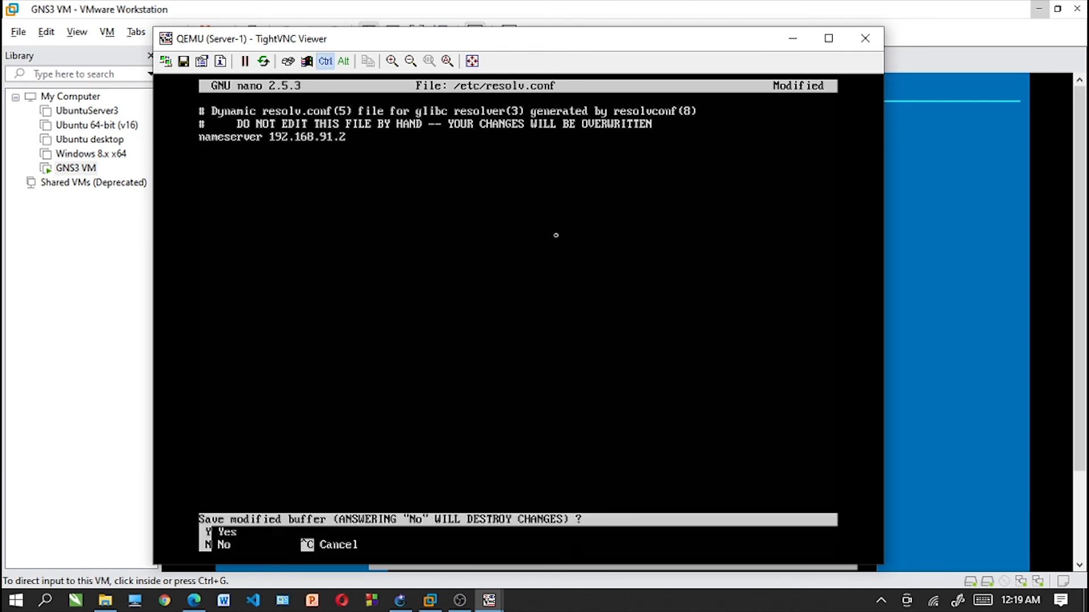
key(y)
key(Return)
text(clear)
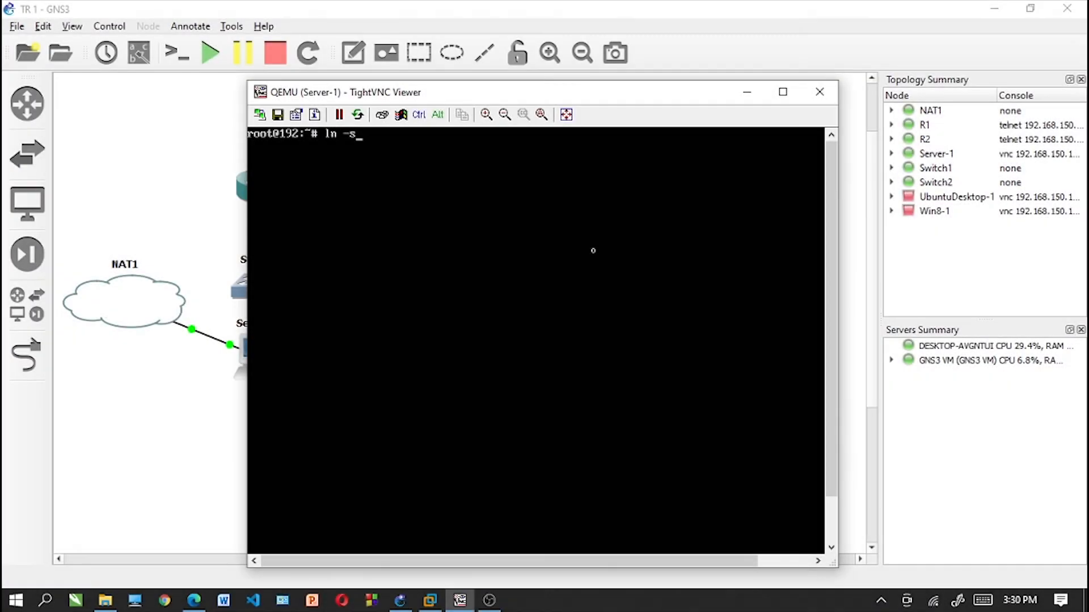
- Create a symbolic link from /usr/share/phpmyadmin to /var/www/html/phpmyadmin with ln -s, and clear the terminal
text(/usr/sha)
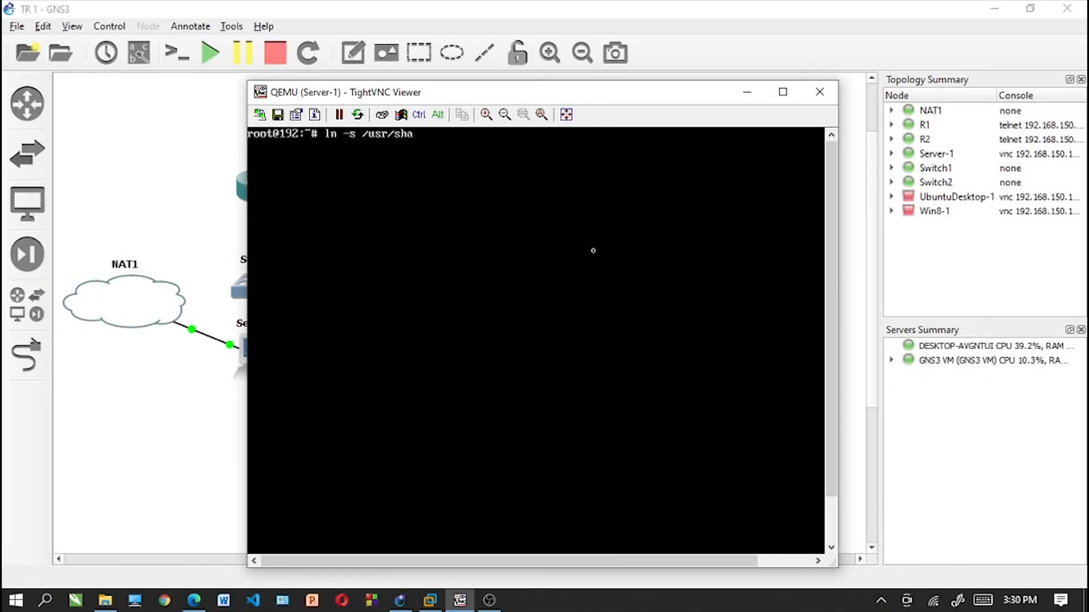
text(re/phpmyadmin)
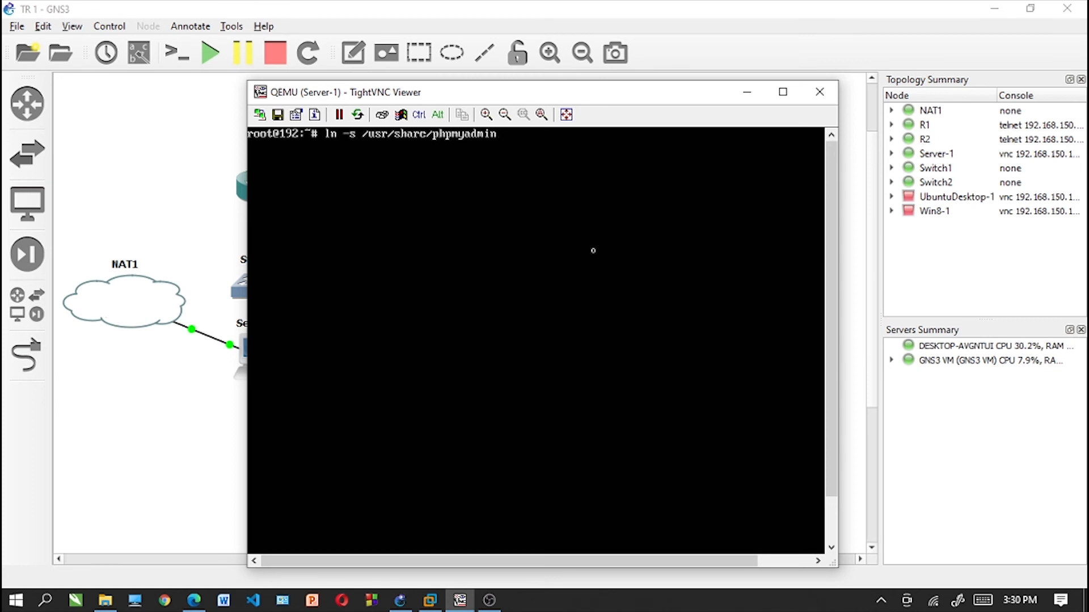
text( /var/www/html/ph)
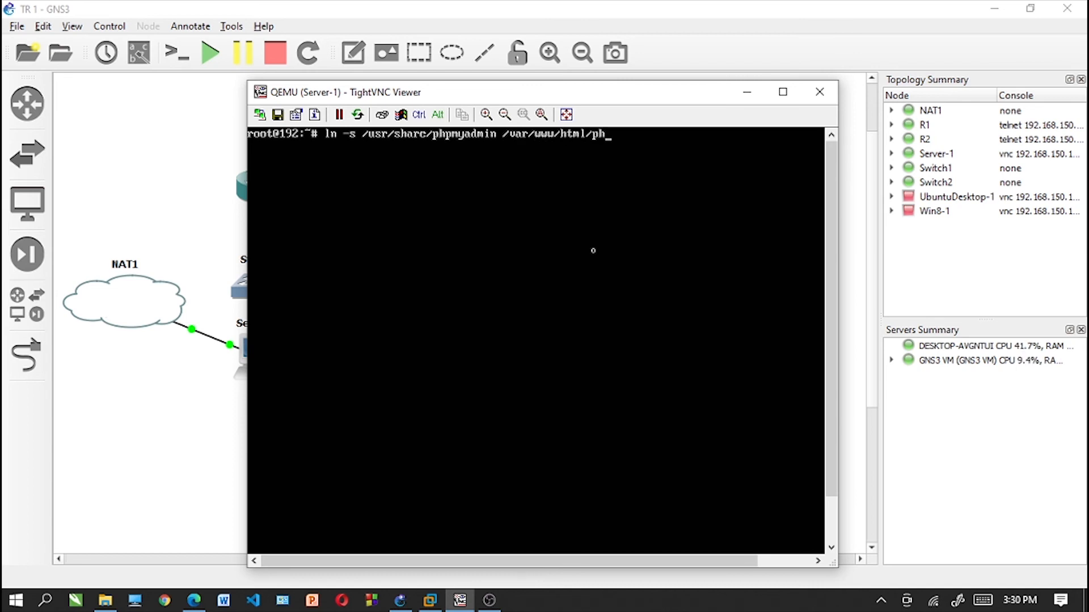
text(pmyadmin)
key(Return)
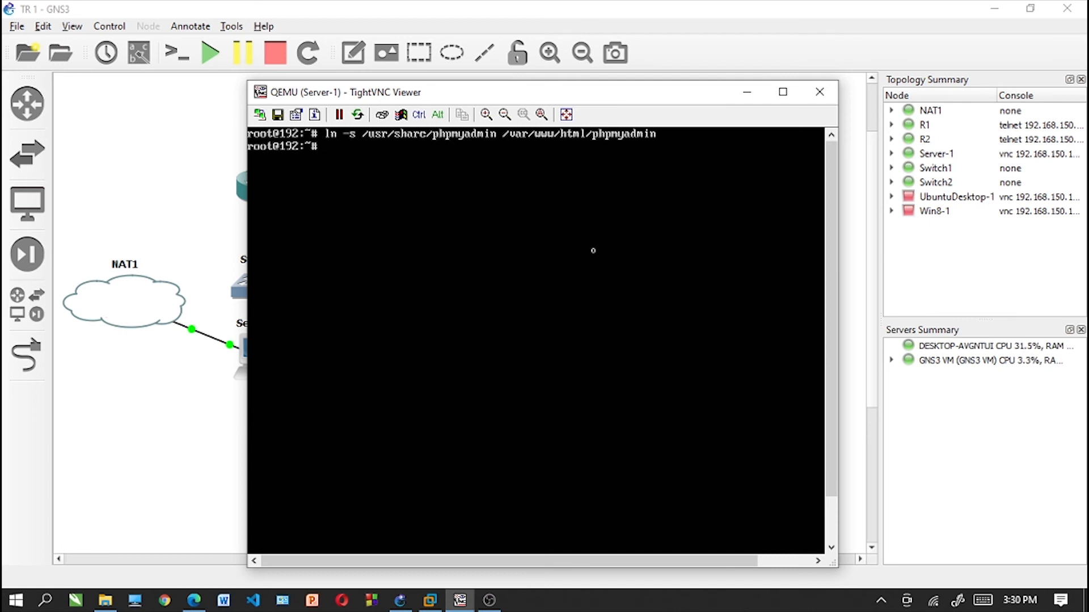
text(clear)
key(Return)
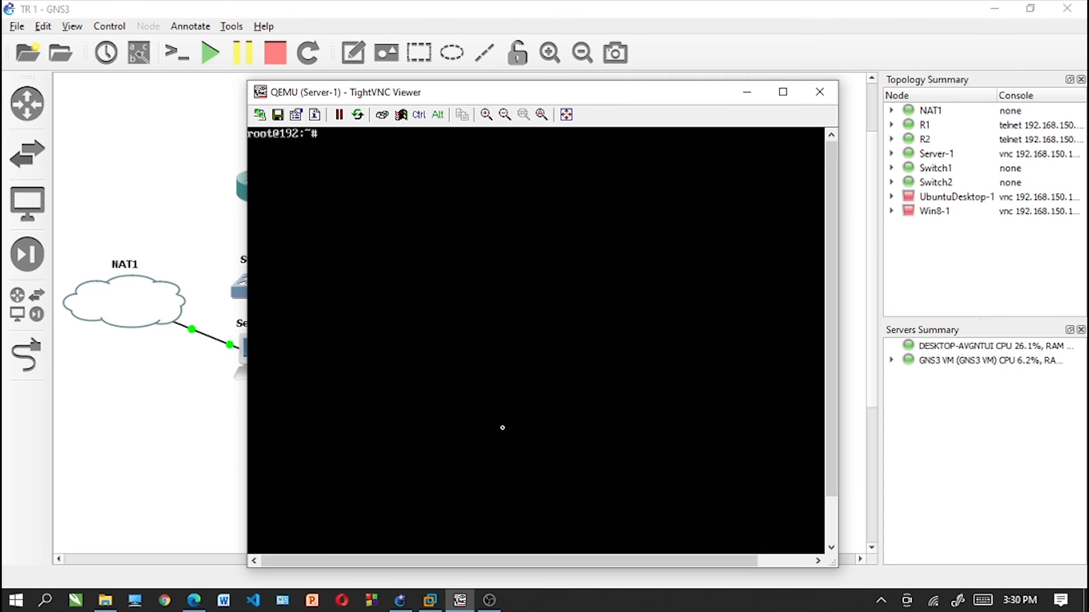
- Restart the web server with "systemctl restart apache2"
text(systemctl res)
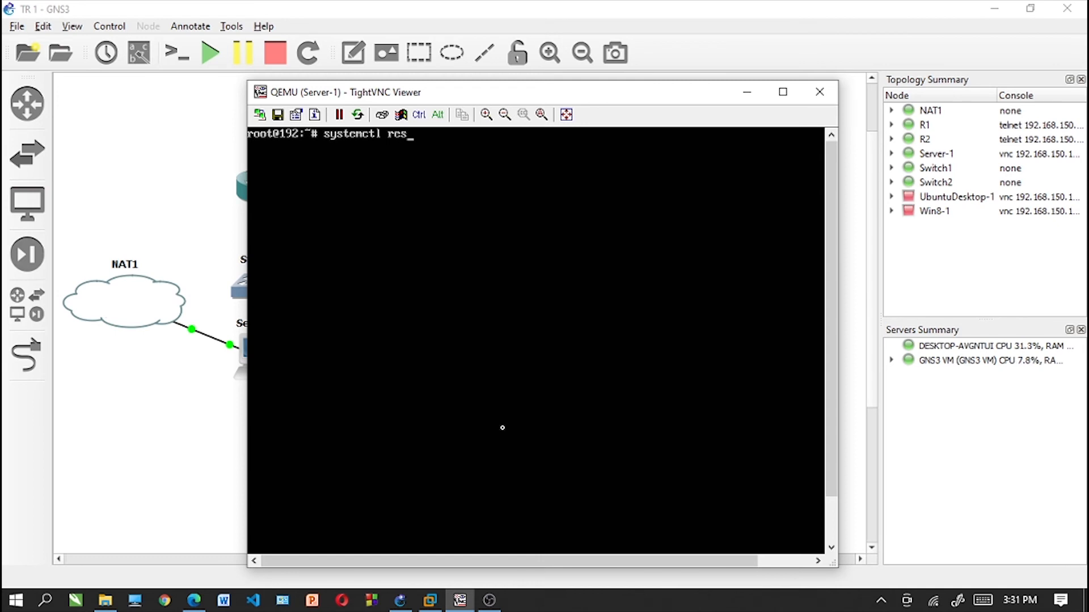
text(tart apache2)
key(Return)
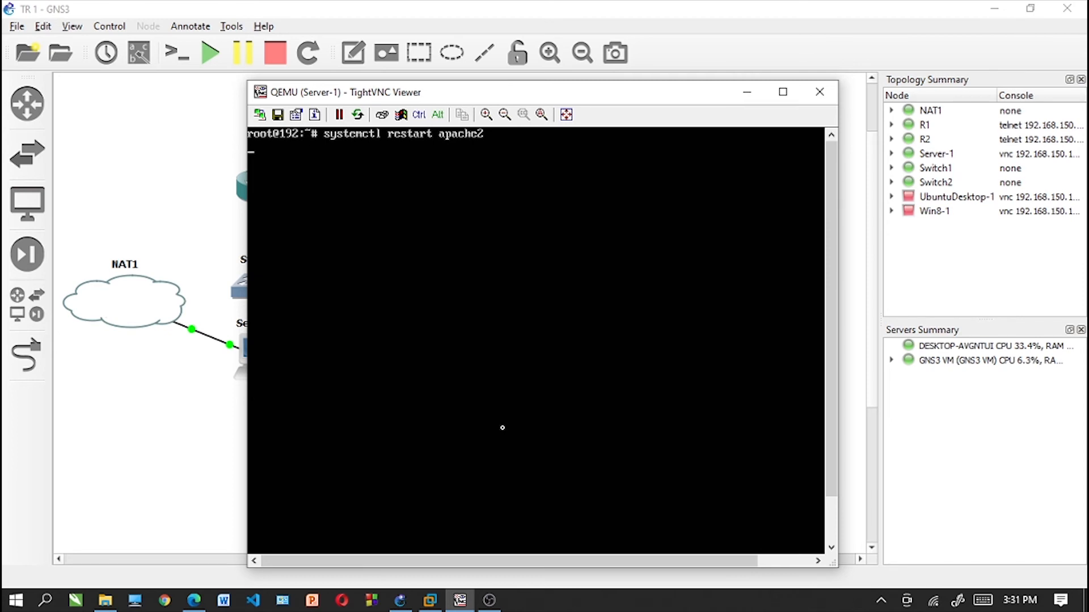
- Check the web server with "systemctl status apache2", leave the status view and clear the terminal
key(Up)
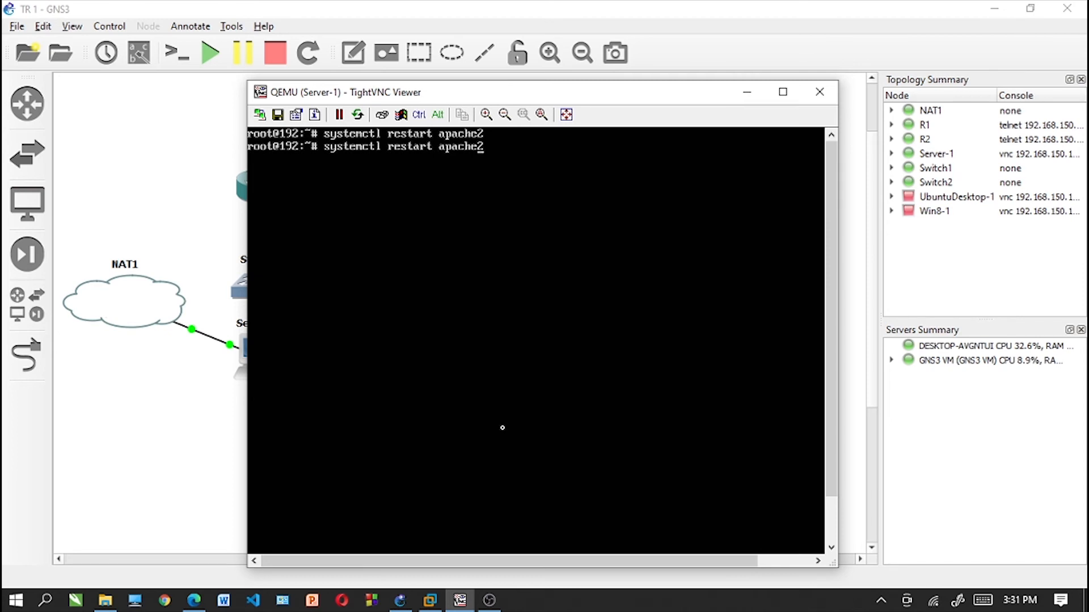
key(Left)
key(Left)
key(Left)
key(Left)
key(Left)
key(Left)
key(Left)
key(Left)
key(BackSpace)
key(BackSpace)
key(BackSpace)
key(BackSpace)
key(BackSpace)
key(BackSpace)
key(BackSpace)
text(status)
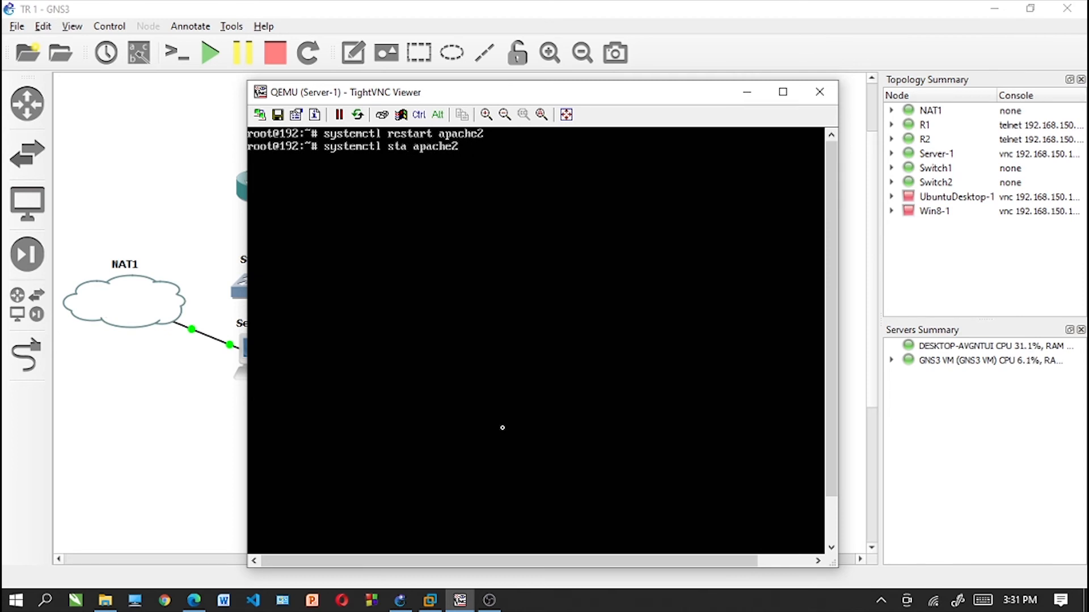
key(Return)
key(ctrl+z)
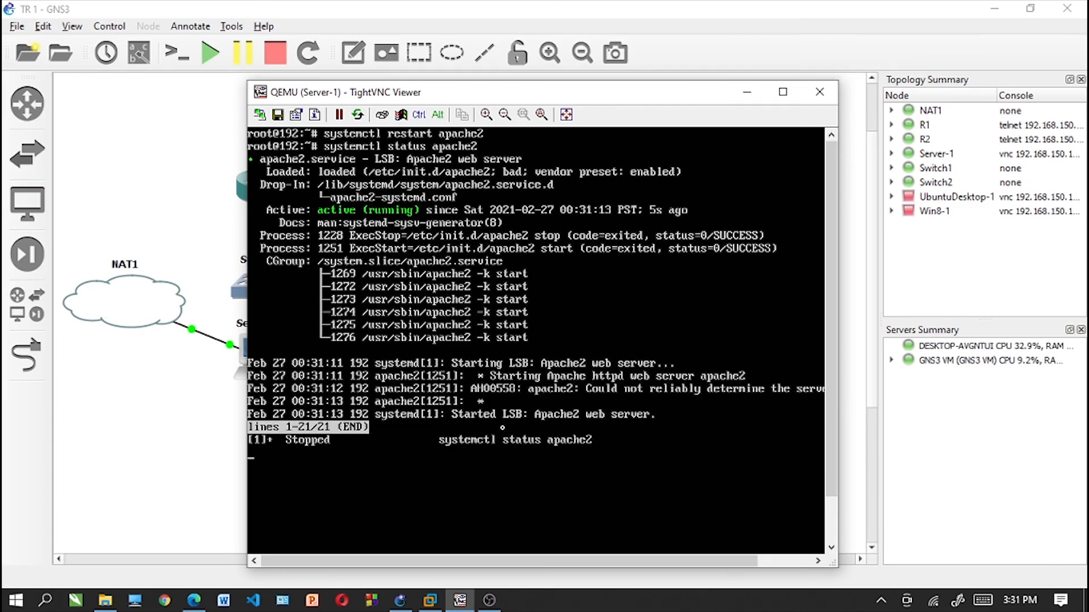
text(clear)
key(Return)
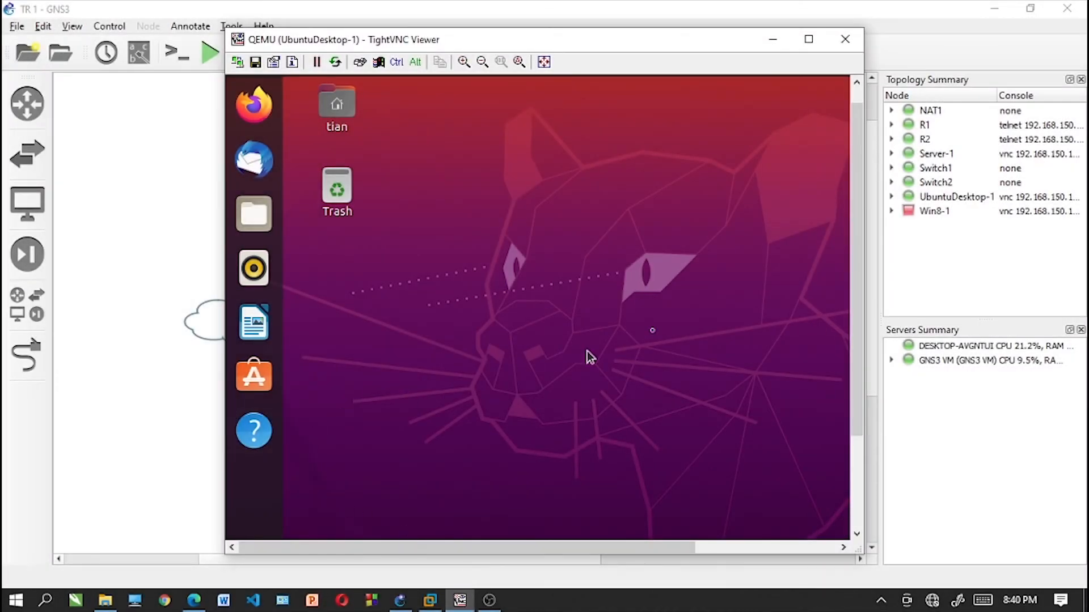
- Open a Terminal window on UbuntuDesktop-1 from its applications overview
drag(856, 138, 856, 244)
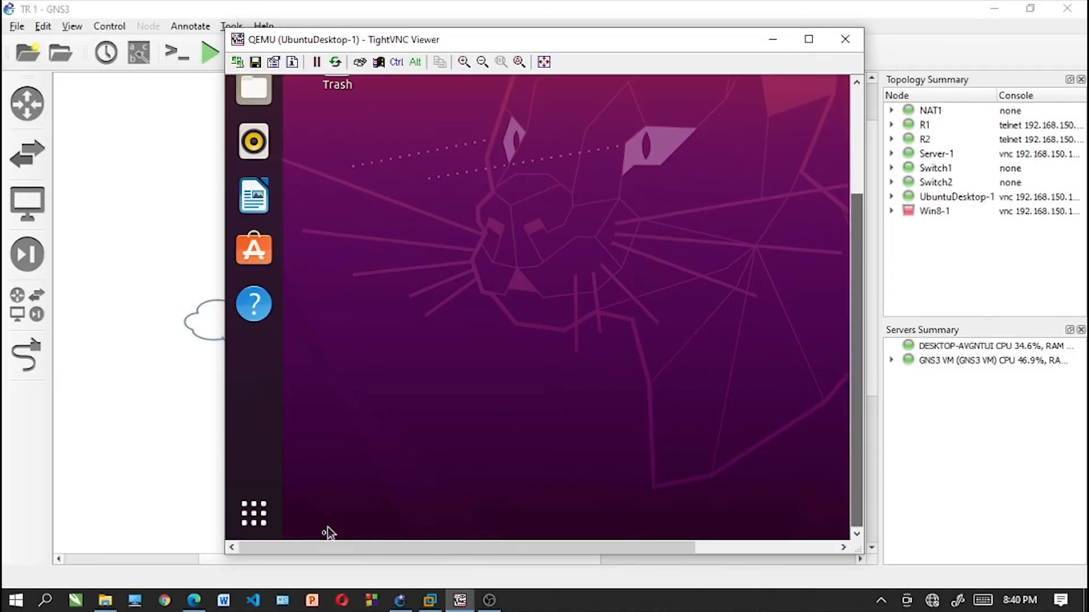
click(254, 513)
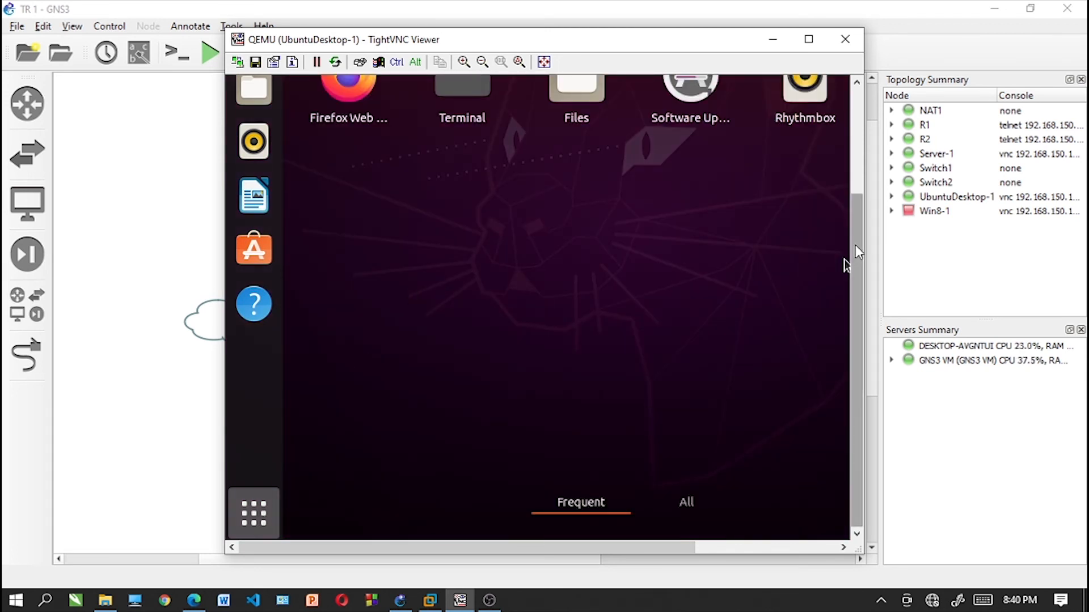
drag(855, 245, 855, 143)
click(466, 228)
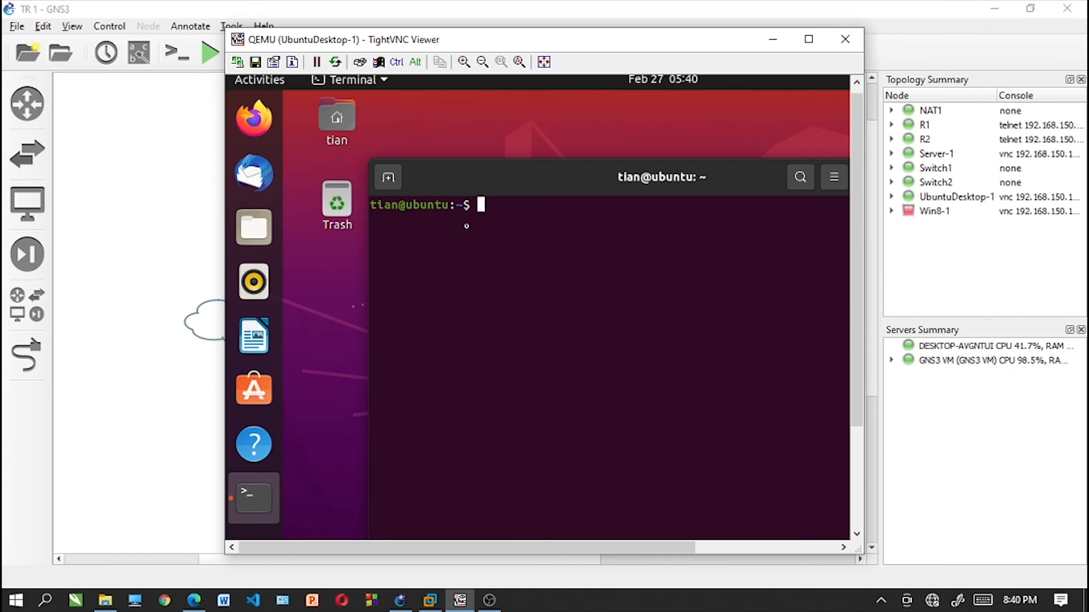
- Switch to the root account with "sudo su" and the account password, and clear the terminal
text(sudo su)
key(Return)
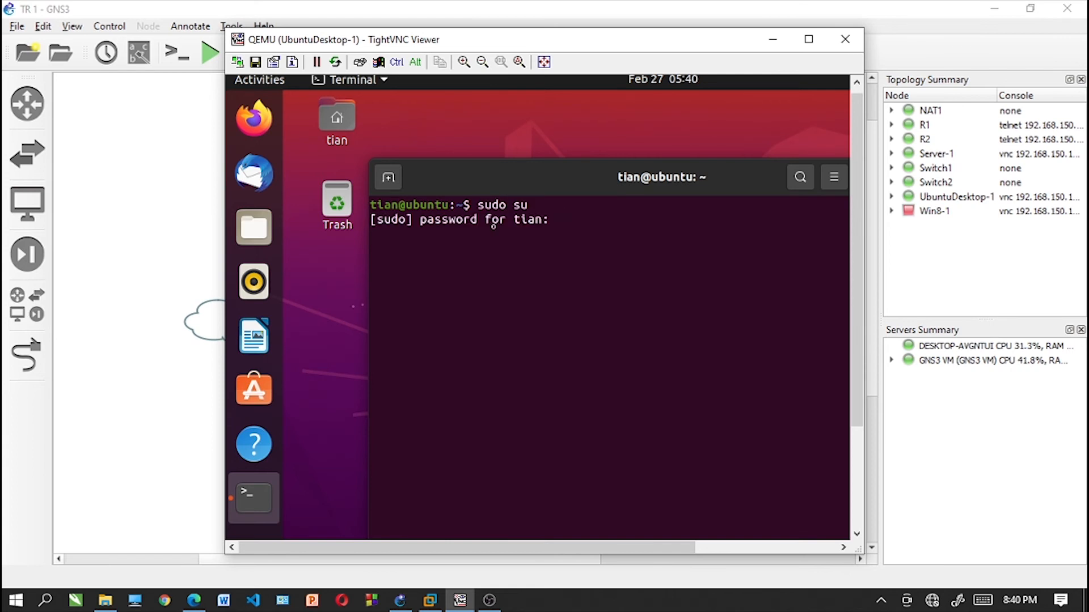
key(Return)
text(clear)
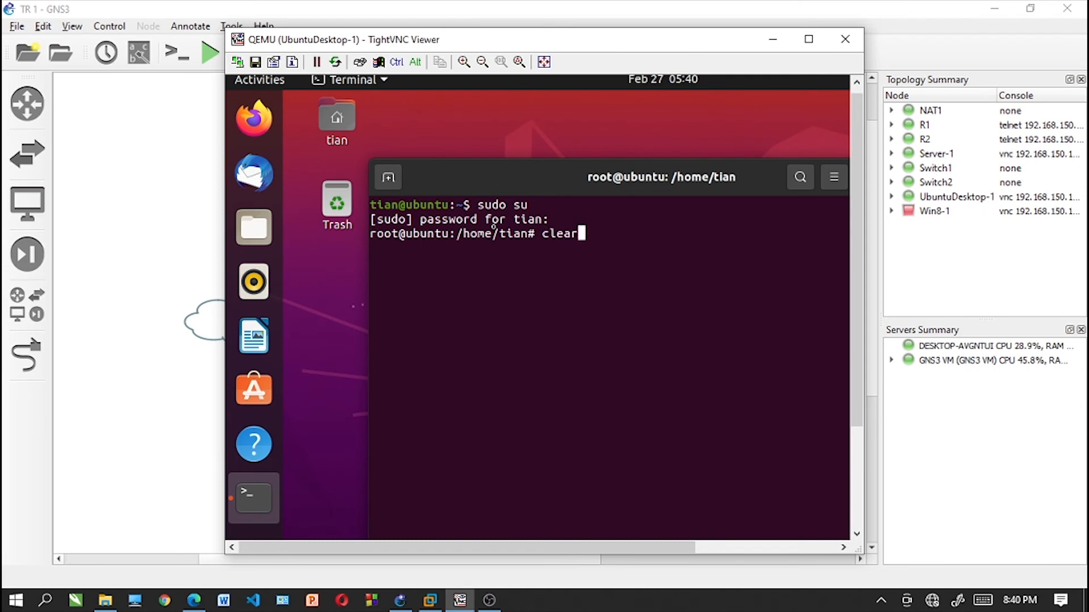
key(Return)
- Open /etc/resolv.conf in nano on UbuntuDesktop-1
text(nano )
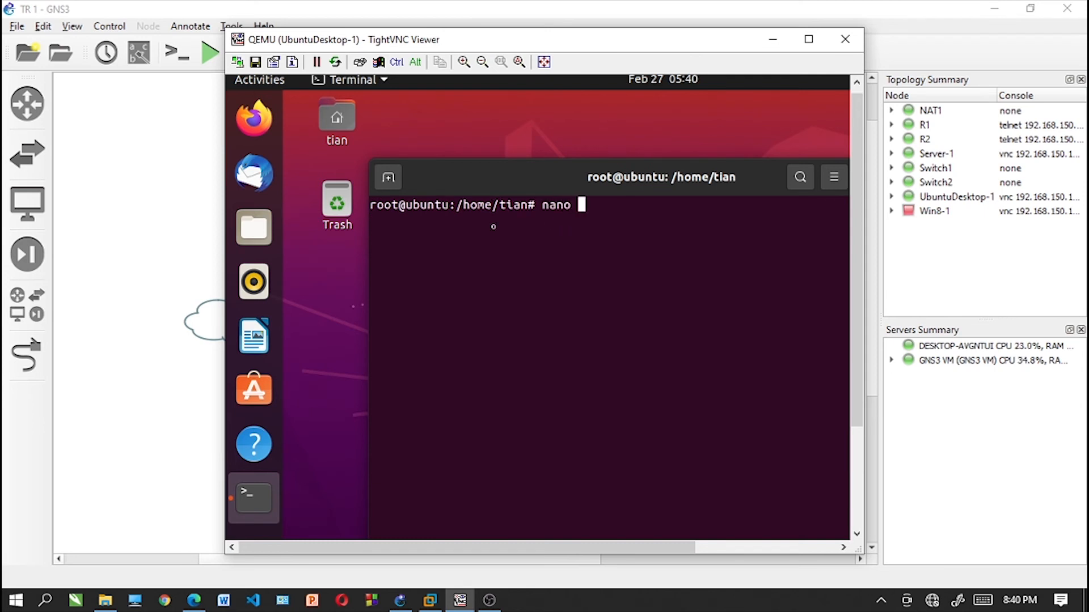
text(/etc/te)
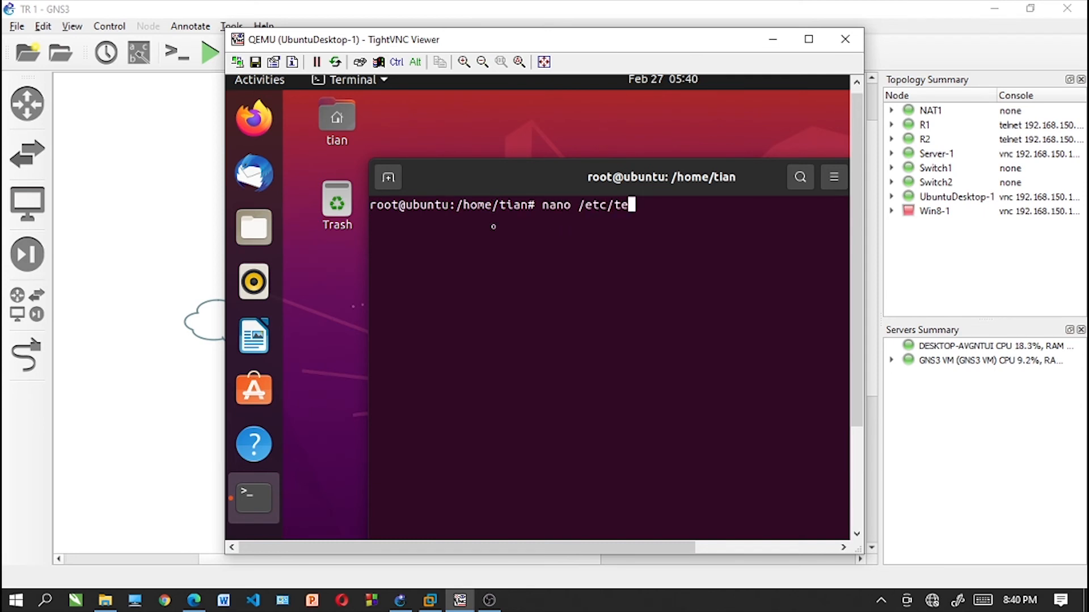
text(solv)
key(BackSpace)
key(BackSpace)
key(BackSpace)
key(BackSpace)
key(BackSpace)
key(BackSpace)
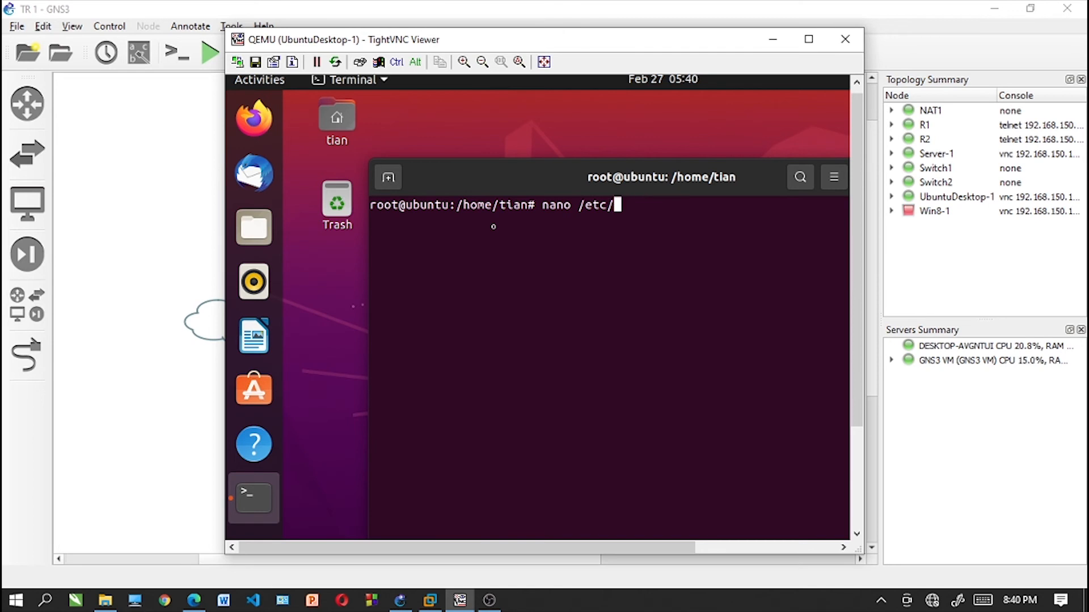
text(resolv)
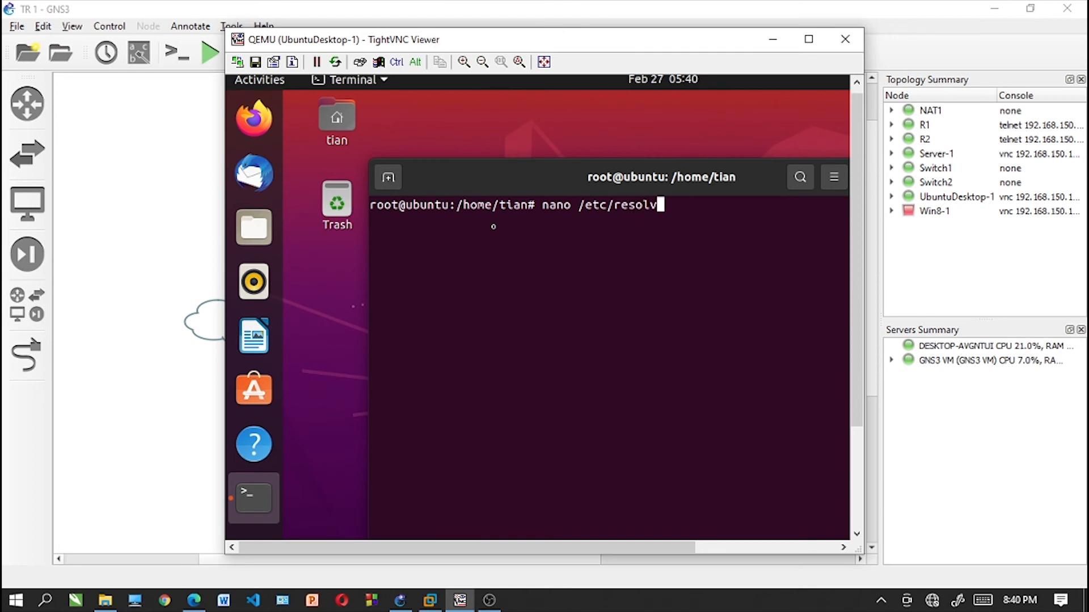
text(.conf)
key(Return)
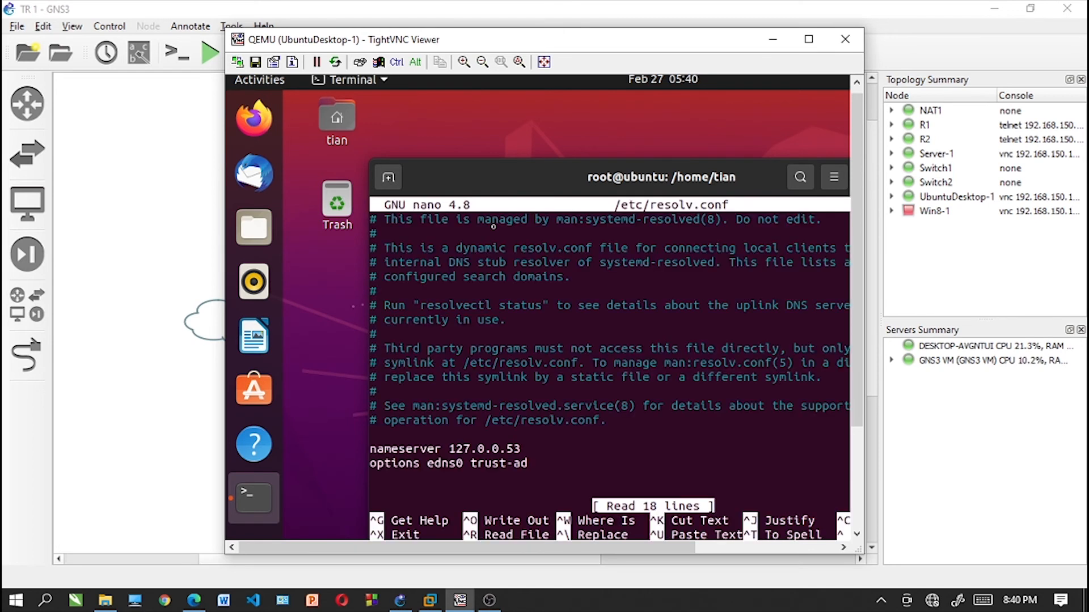
- Set the nameserver address in UbuntuDesktop-1's resolv.conf to 192.168.91.2
key(Down)
key(Down)
key(Down)
key(Down)
key(Down)
key(Down)
key(Down)
key(Down)
key(Down)
key(Down)
key(Down)
key(Down)
key(Down)
key(Down)
key(Down)
key(Down)
key(Right)
key(Right)
key(Right)
key(Right)
key(Right)
key(Right)
key(Right)
key(Right)
key(Right)
key(Right)
key(Right)
key(Right)
key(Right)
key(Right)
key(Right)
key(Right)
key(Right)
key(Right)
key(Right)
key(Right)
key(Left)
key(Left)
key(Left)
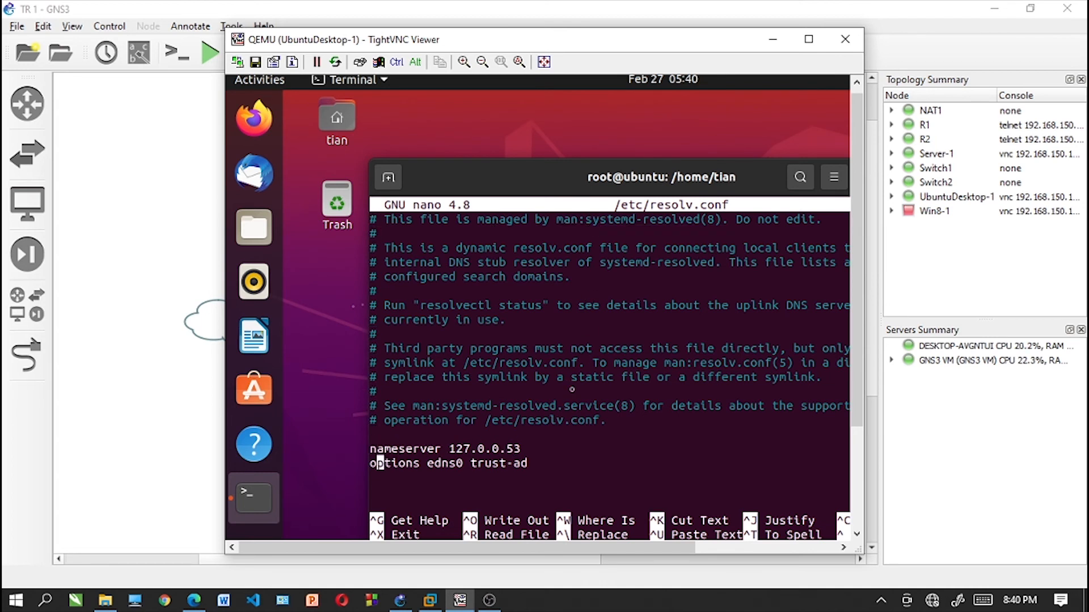
key(BackSpace)
key(BackSpace)
key(BackSpace)
key(BackSpace)
key(BackSpace)
key(BackSpace)
key(BackSpace)
key(BackSpace)
key(BackSpace)
key(BackSpace)
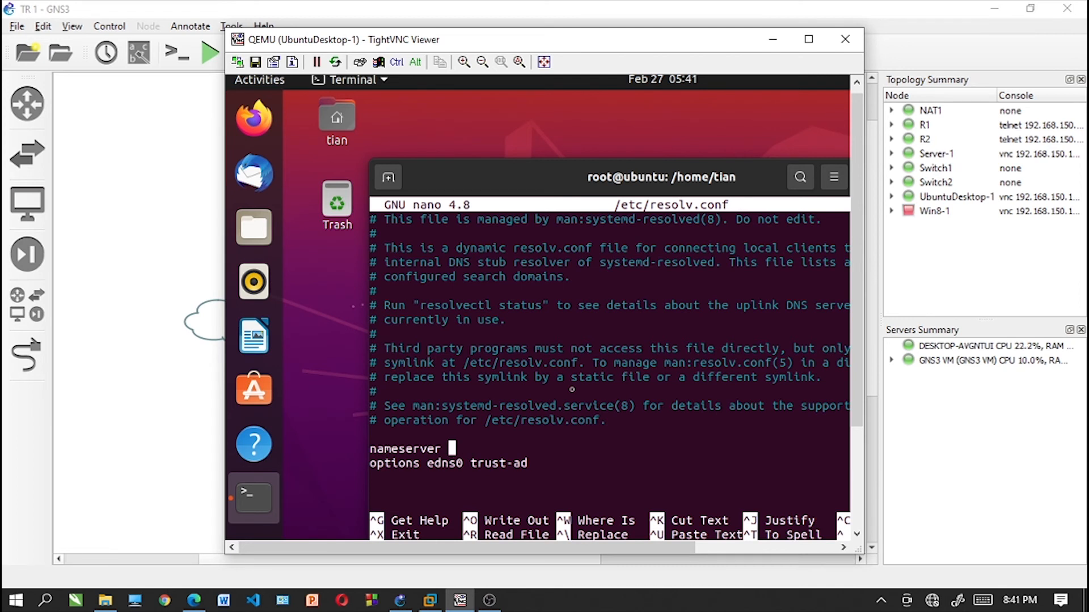
text(192.168.91.2)
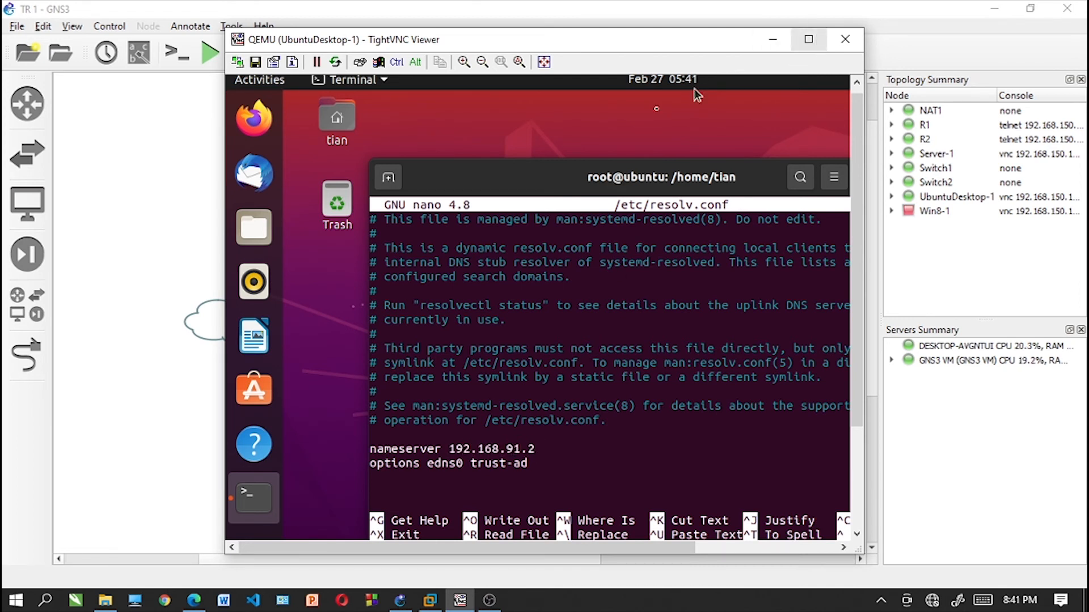
- Save the edited resolv.conf, exit nano and clear the terminal on UbuntuDesktop-1
double_click(612, 180)
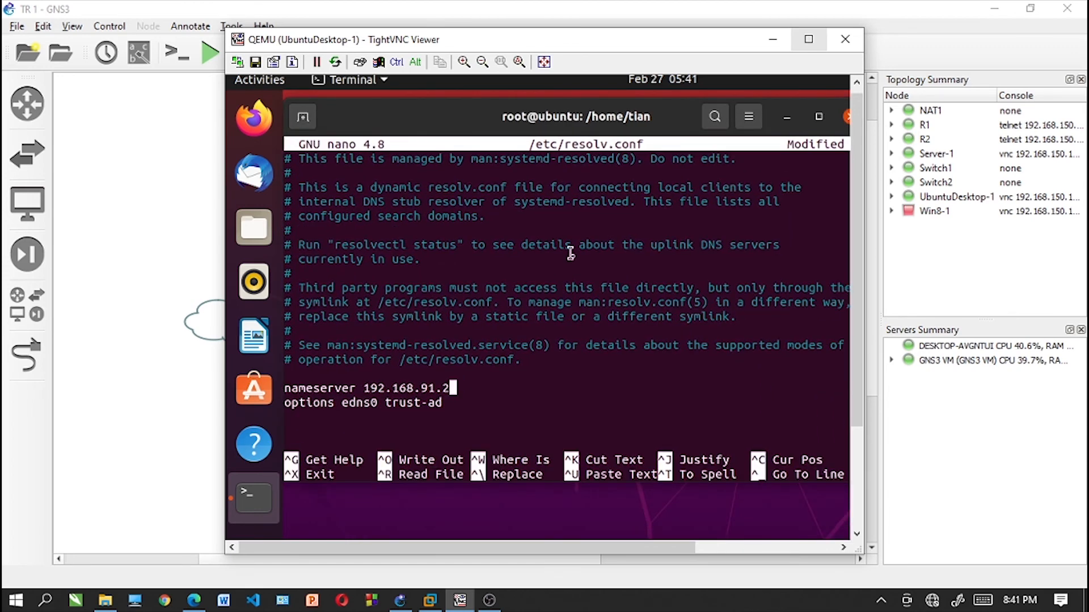
key(ctrl+x)
key(y)
key(Return)
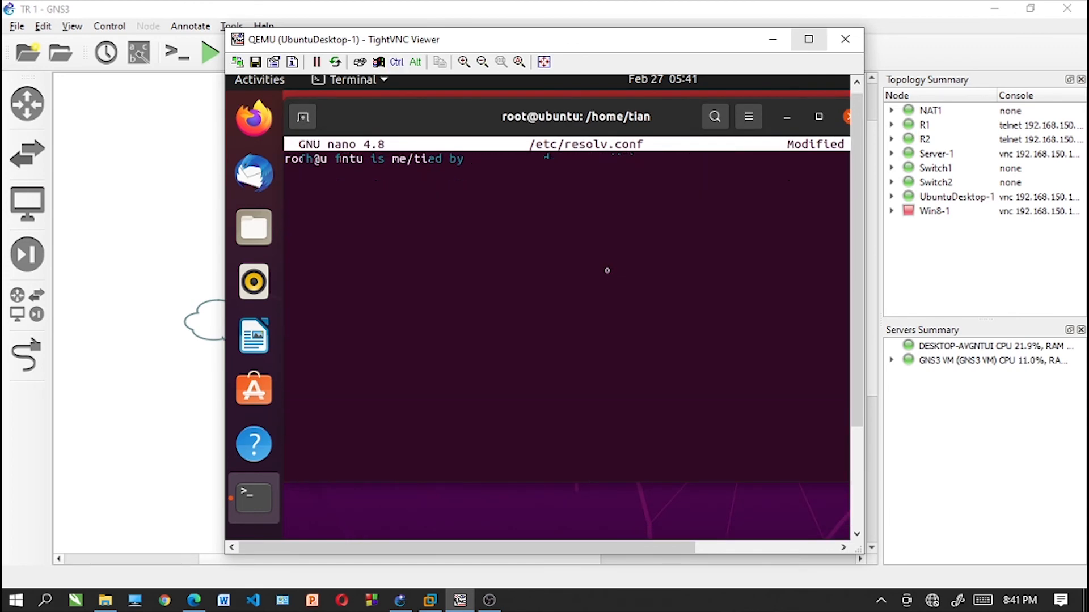
text(clear)
key(Return)
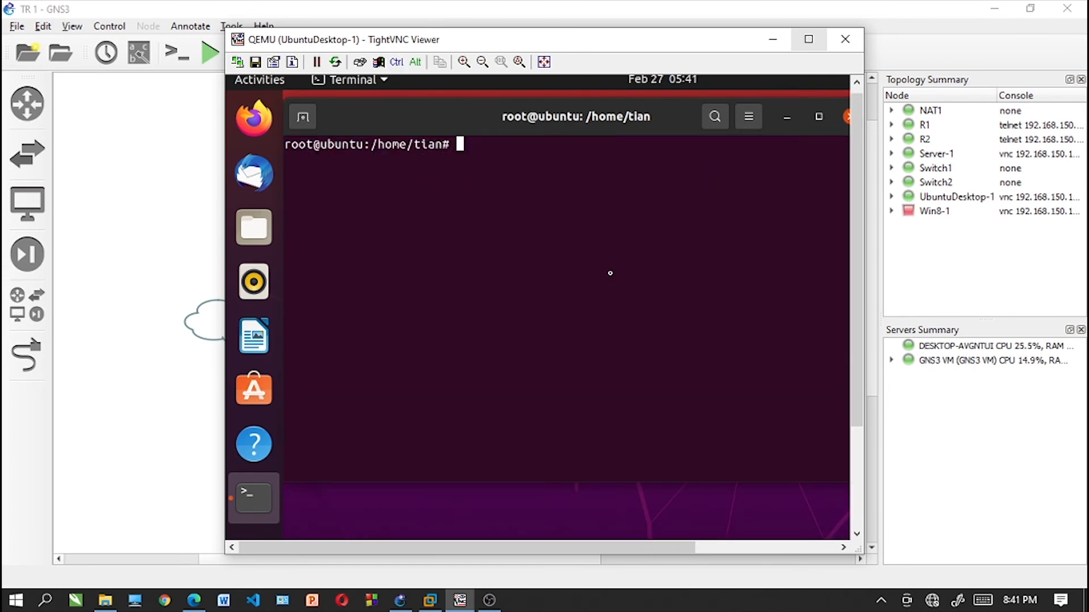
double_click(764, 118)
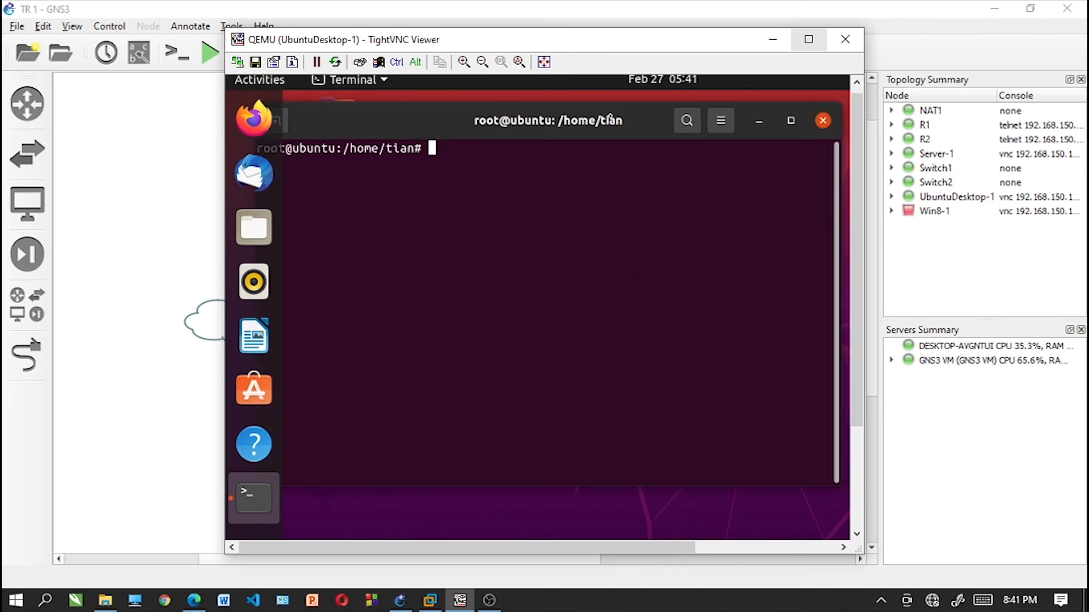
click(767, 127)
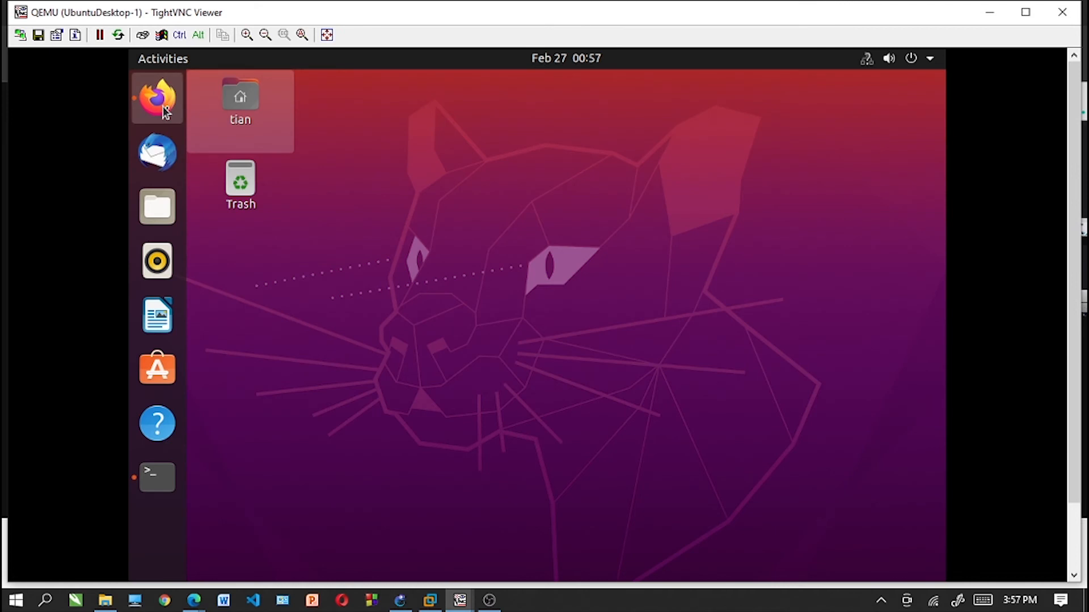
- Bring up Firefox on UbuntuDesktop-1 and try to load tekjai.com/phpmyadmin
click(175, 120)
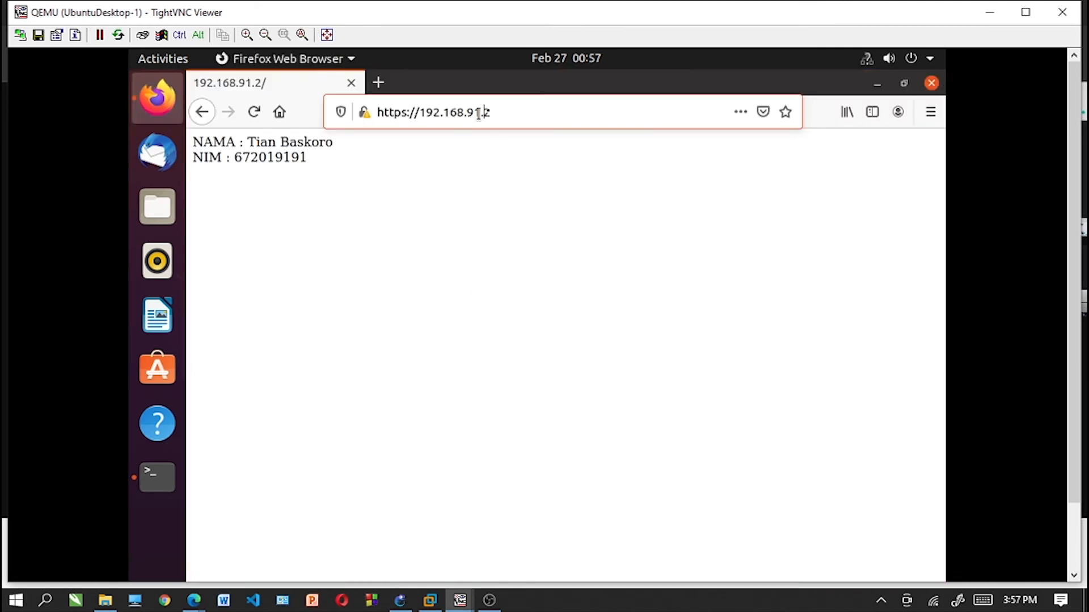
click(466, 112)
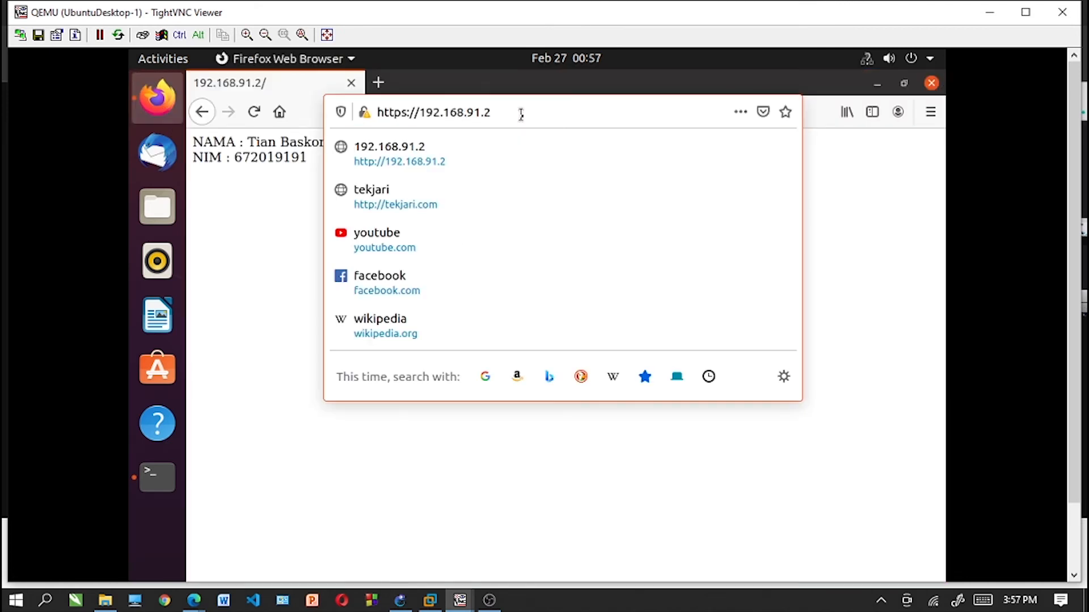
key(BackSpace)
key(BackSpace)
key(BackSpace)
key(BackSpace)
key(BackSpace)
key(BackSpace)
key(BackSpace)
key(BackSpace)
key(BackSpace)
key(BackSpace)
key(BackSpace)
key(BackSpace)
key(BackSpace)
key(BackSpace)
key(BackSpace)
key(BackSpace)
key(BackSpace)
key(BackSpace)
key(BackSpace)
key(BackSpace)
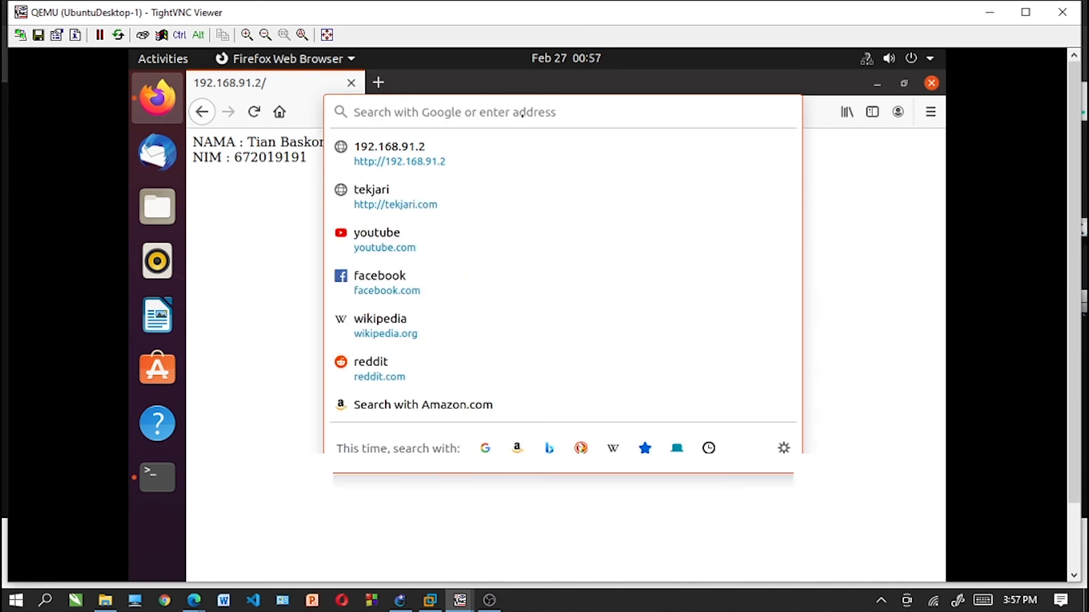
text(tekjai.com)
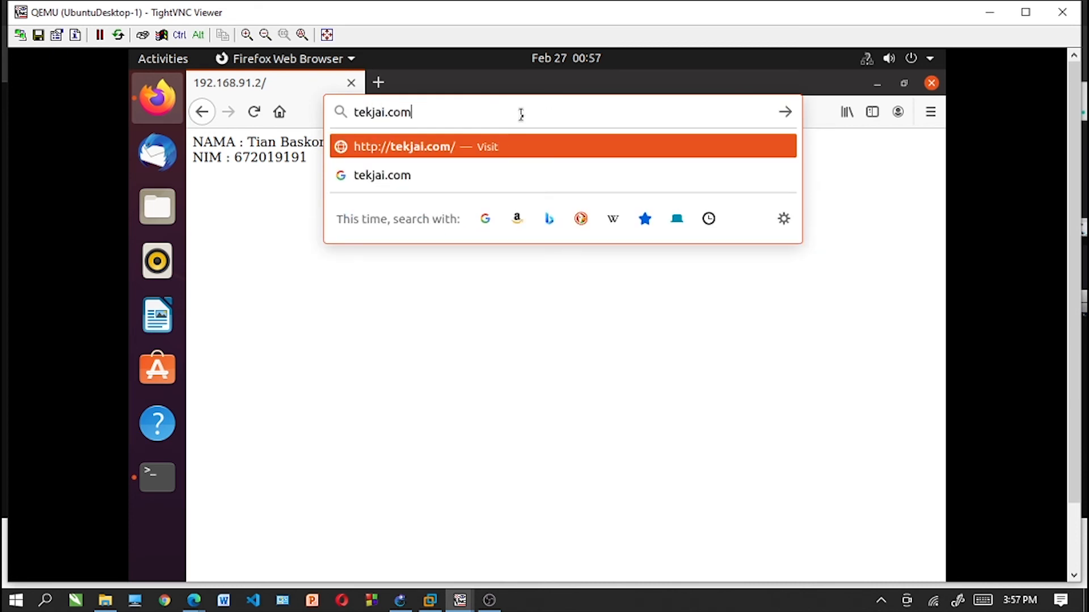
text(/phpmyadmin)
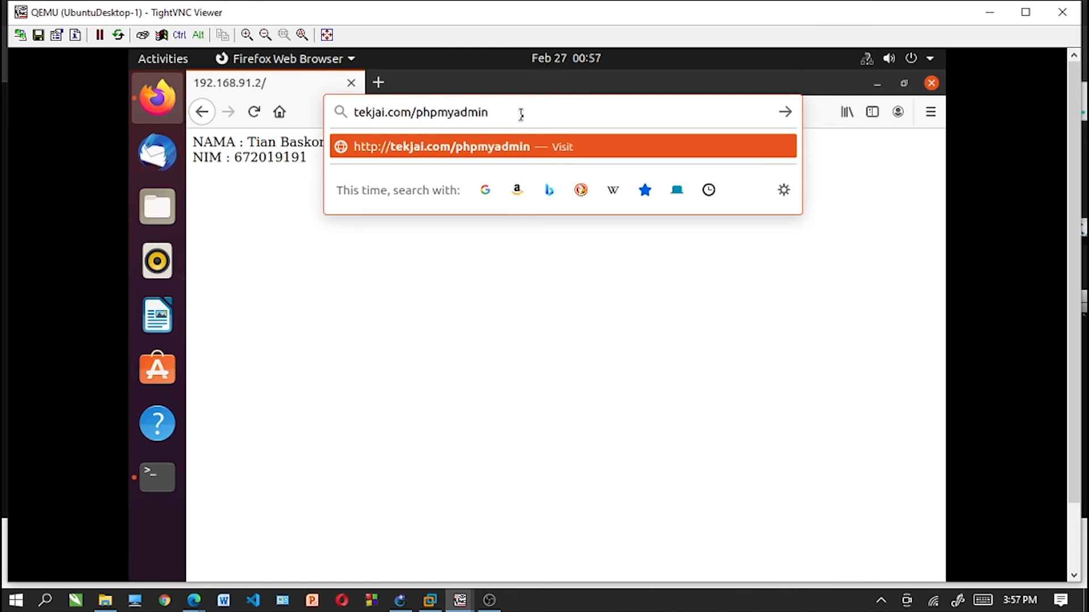
key(Return)
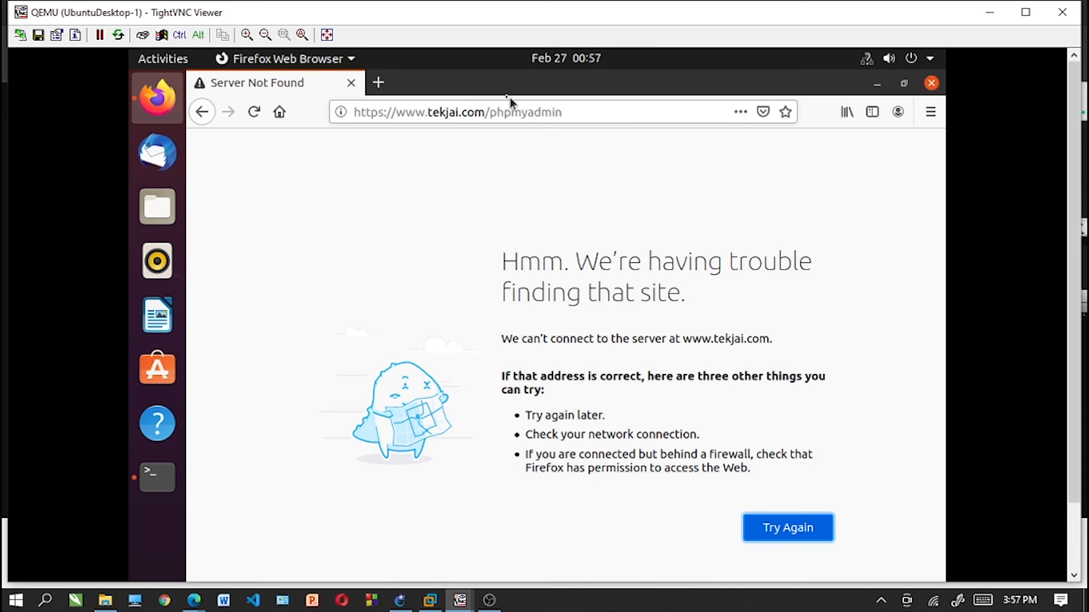
click(457, 113)
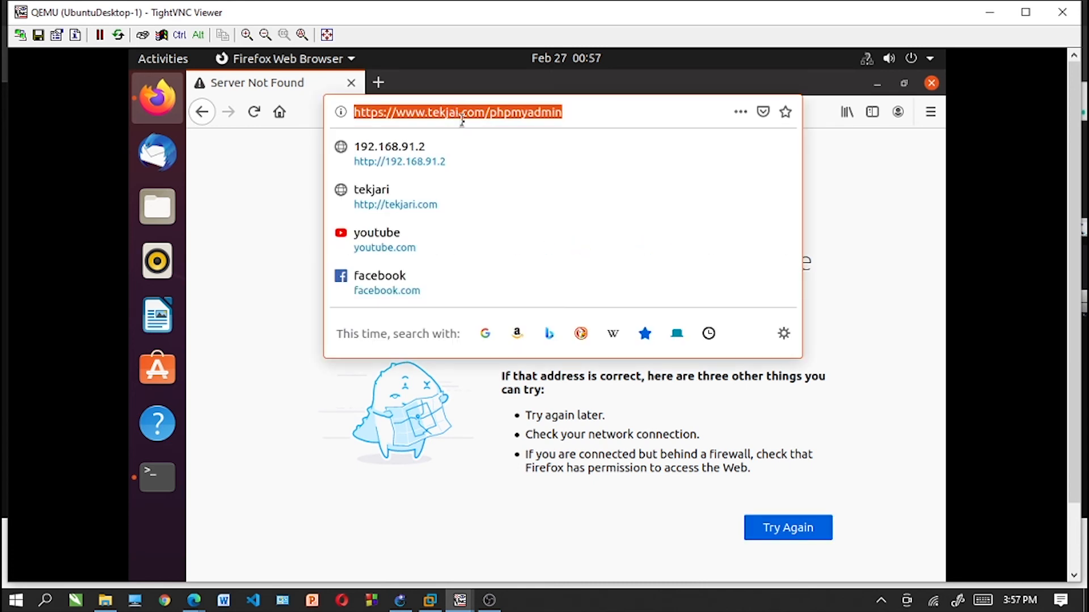
click(458, 114)
text(r)
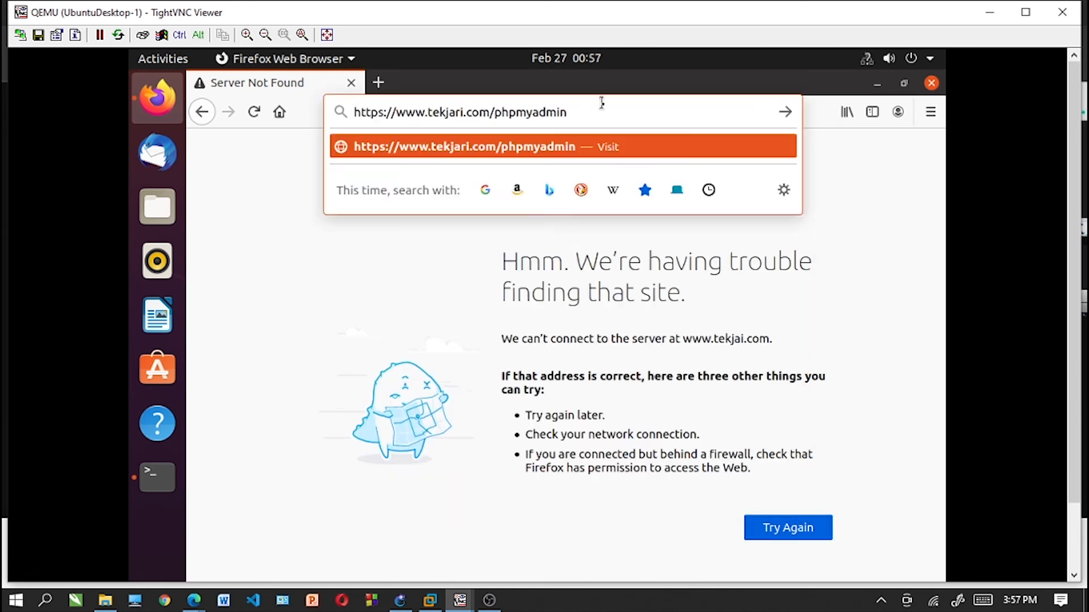
key(Return)
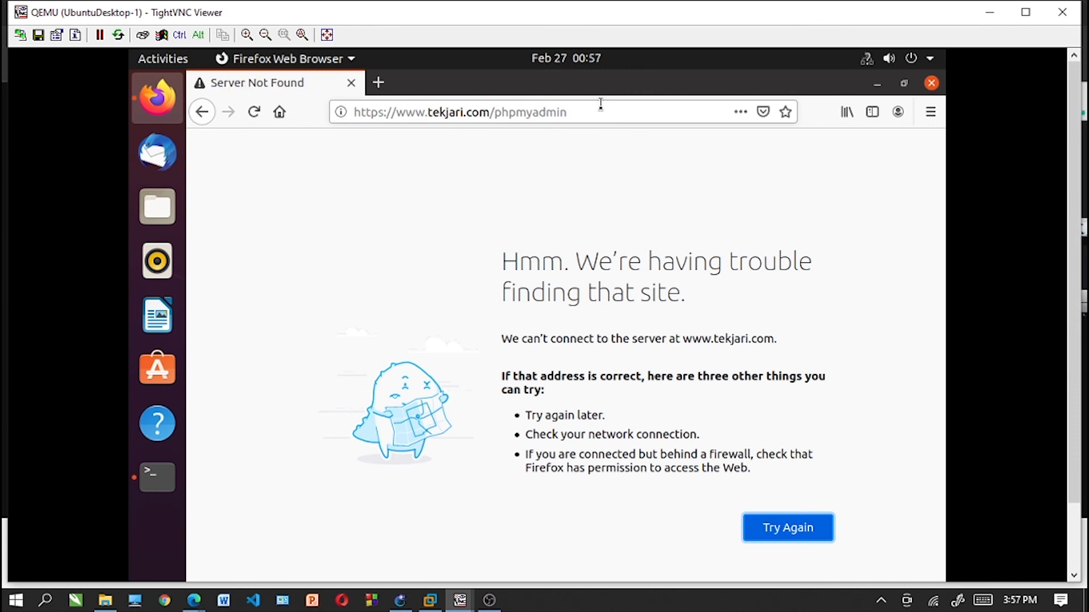
click(382, 112)
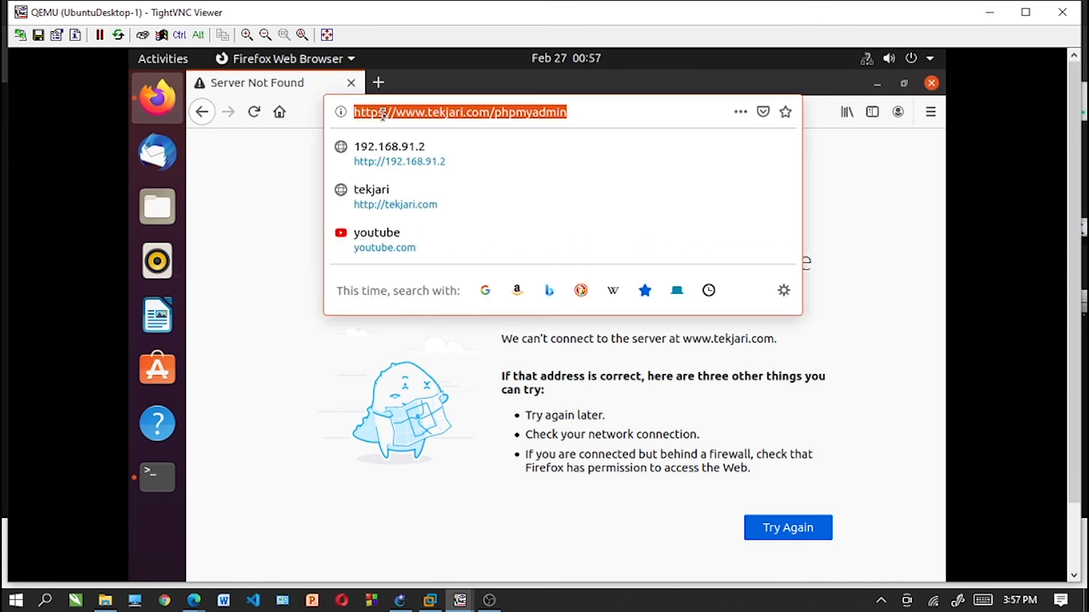
click(382, 113)
key(BackSpace)
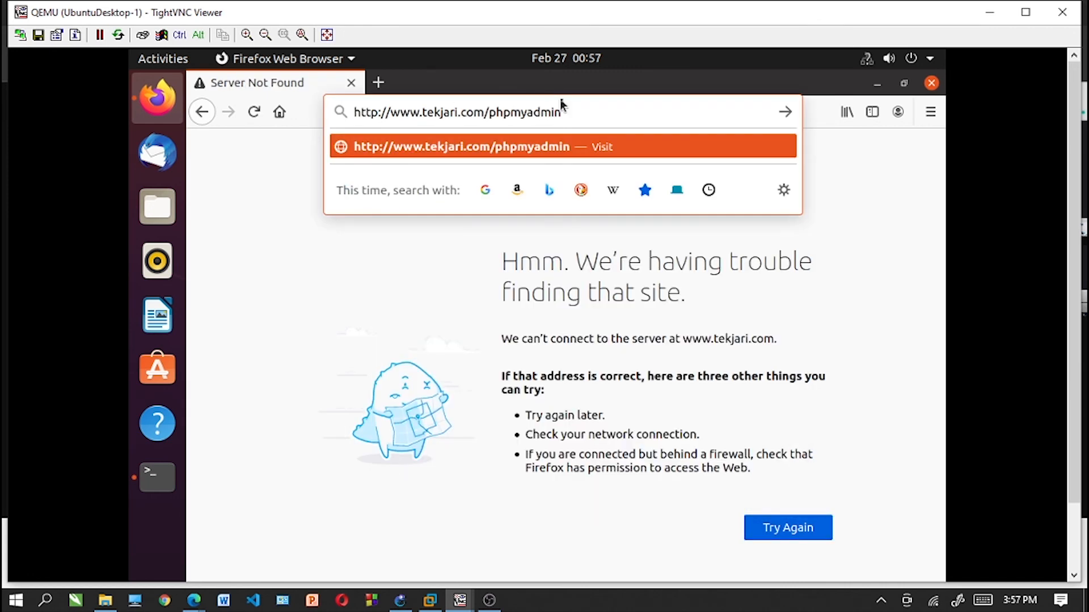
key(Return)
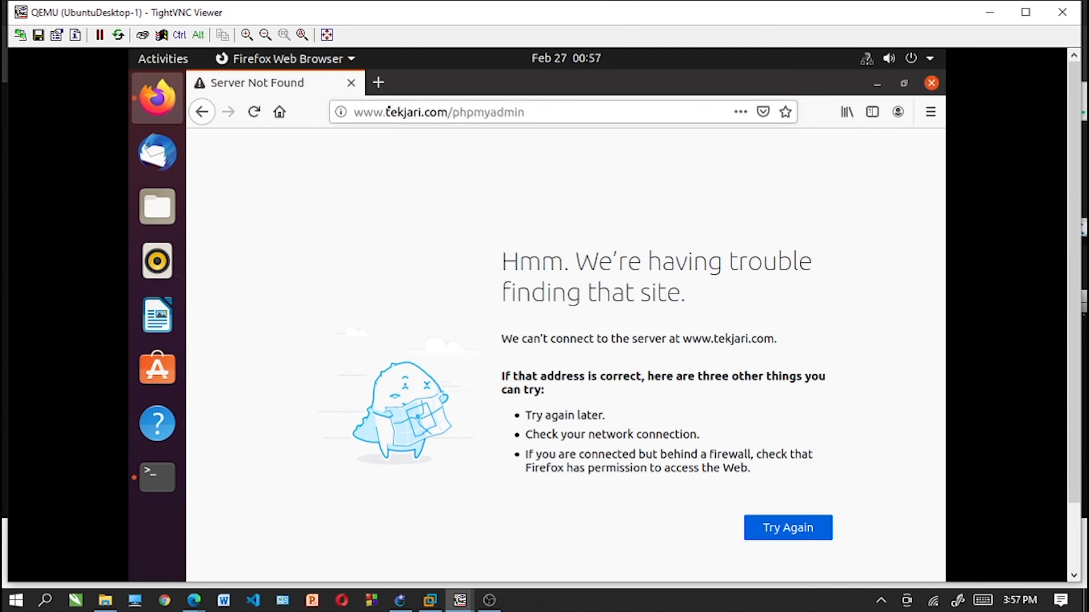
- Load the web server's home page at tekjari.com in Firefox
click(388, 111)
key(BackSpace)
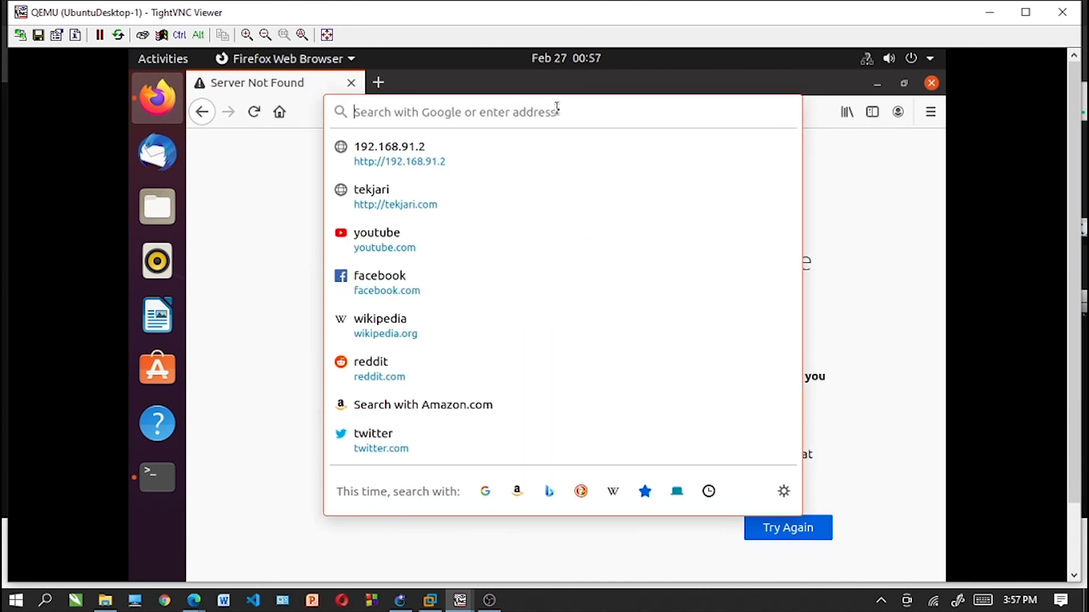
text(tekjari.com/)
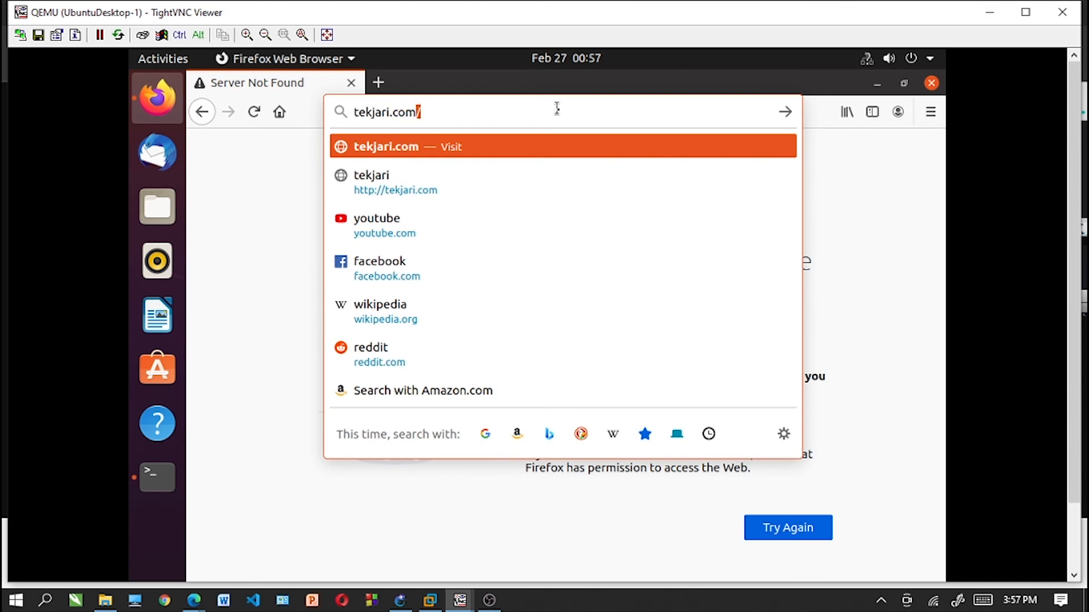
key(Return)
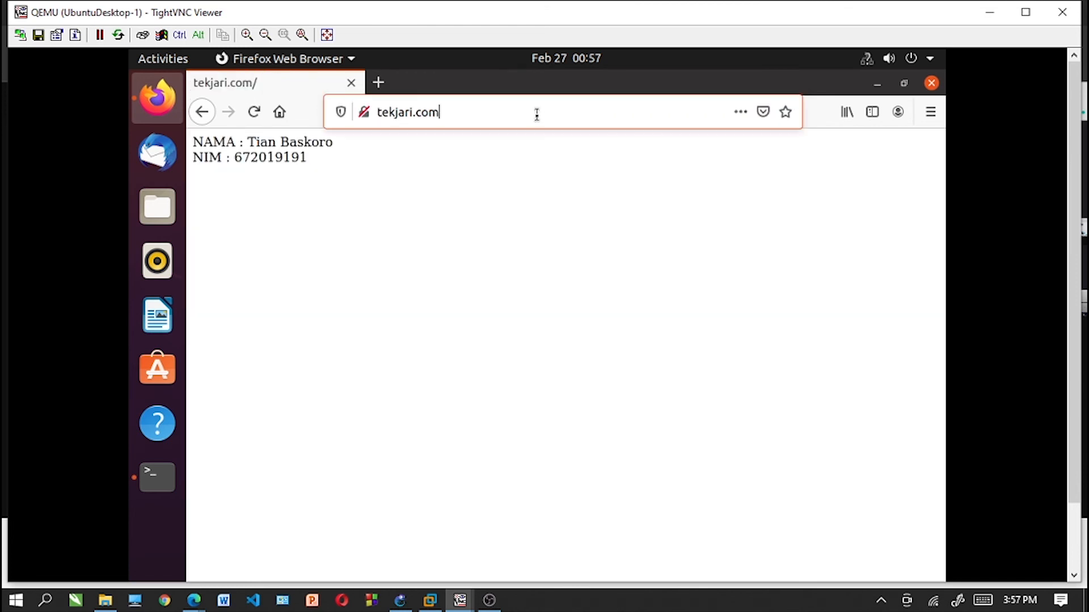
- Load the PHP information page at tekjari.com/info.php
click(536, 114)
click(534, 117)
text(/)
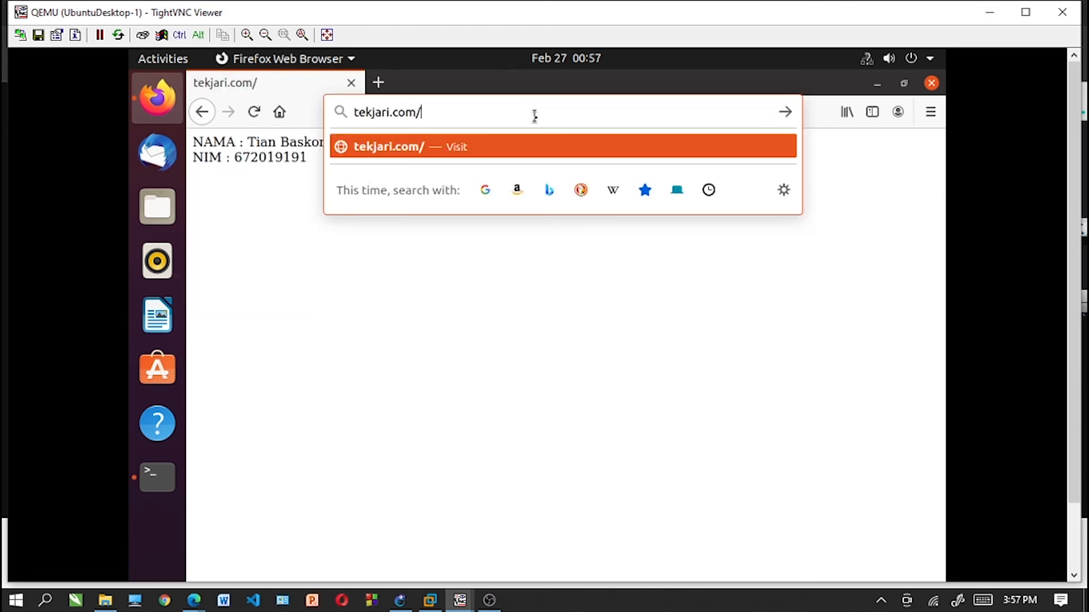
text(info.php)
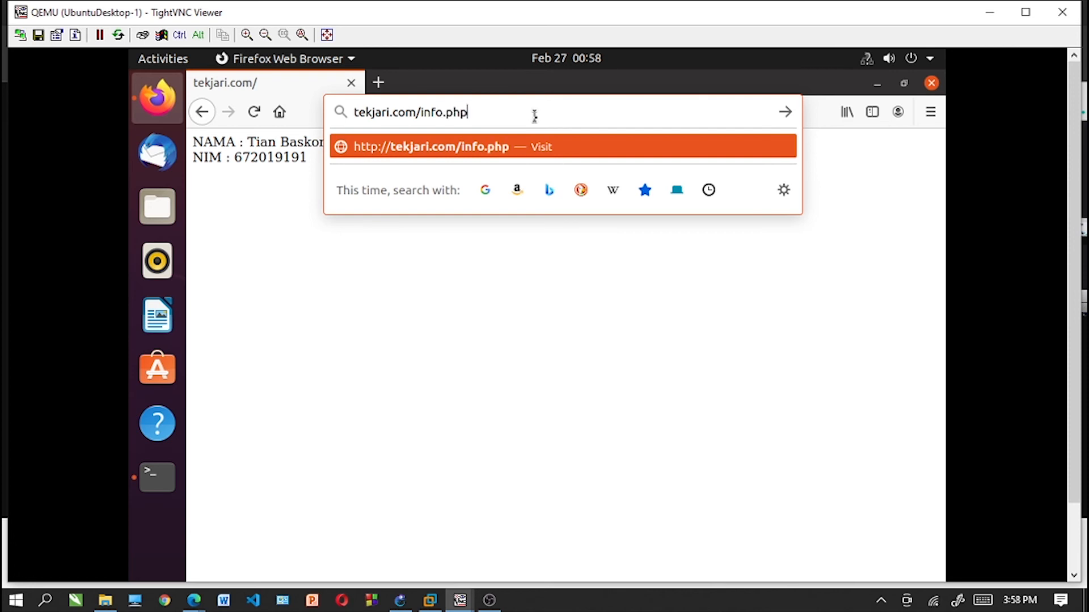
key(Return)
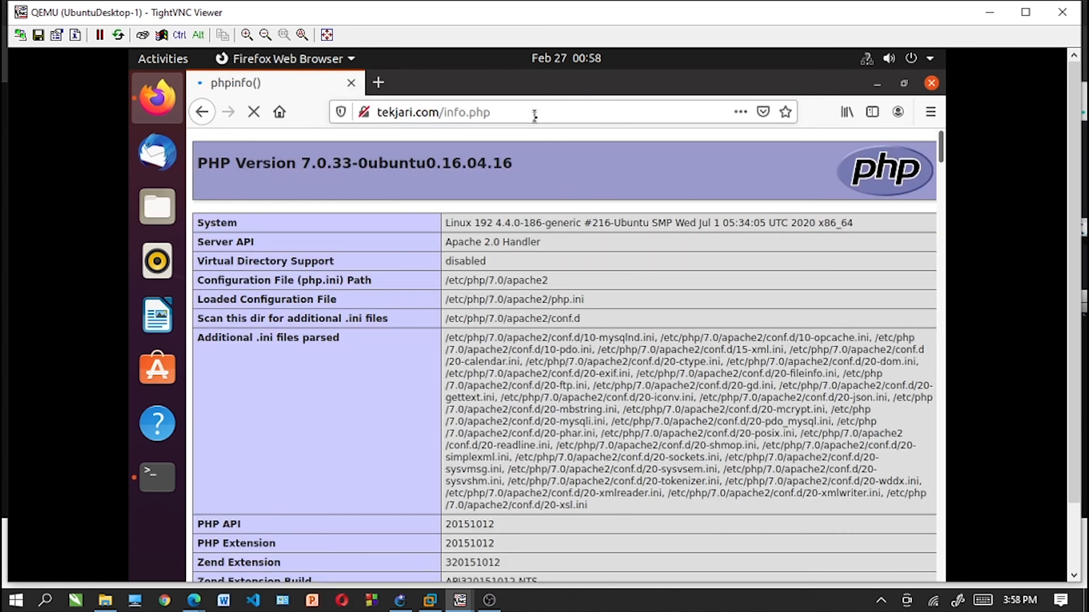
- Load the phpMyAdmin login page at tekjari.com/phpmyadmin
click(534, 116)
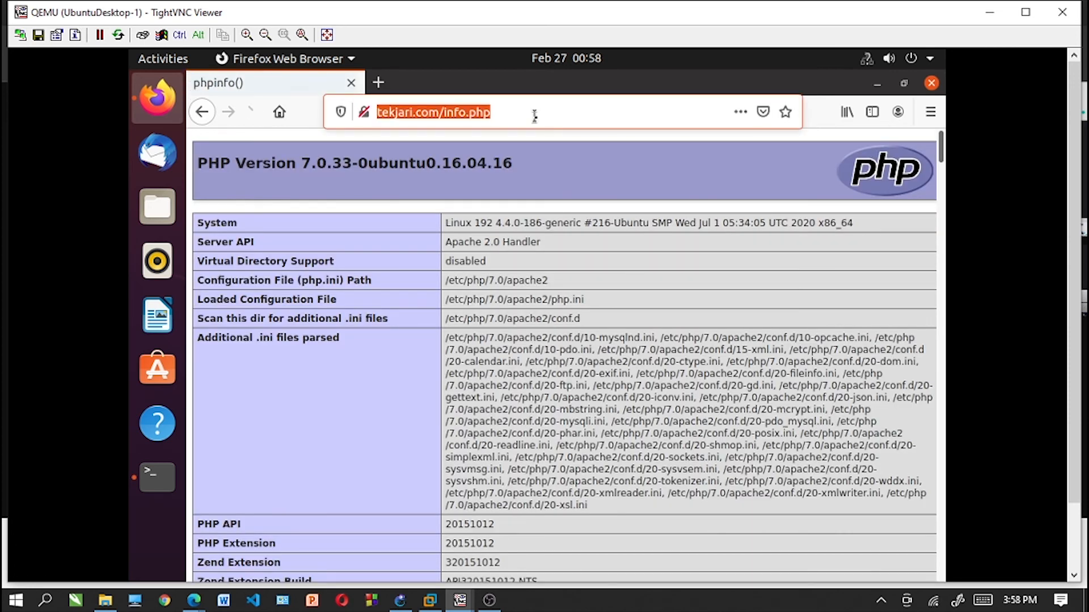
click(534, 117)
key(BackSpace)
key(BackSpace)
key(BackSpace)
key(BackSpace)
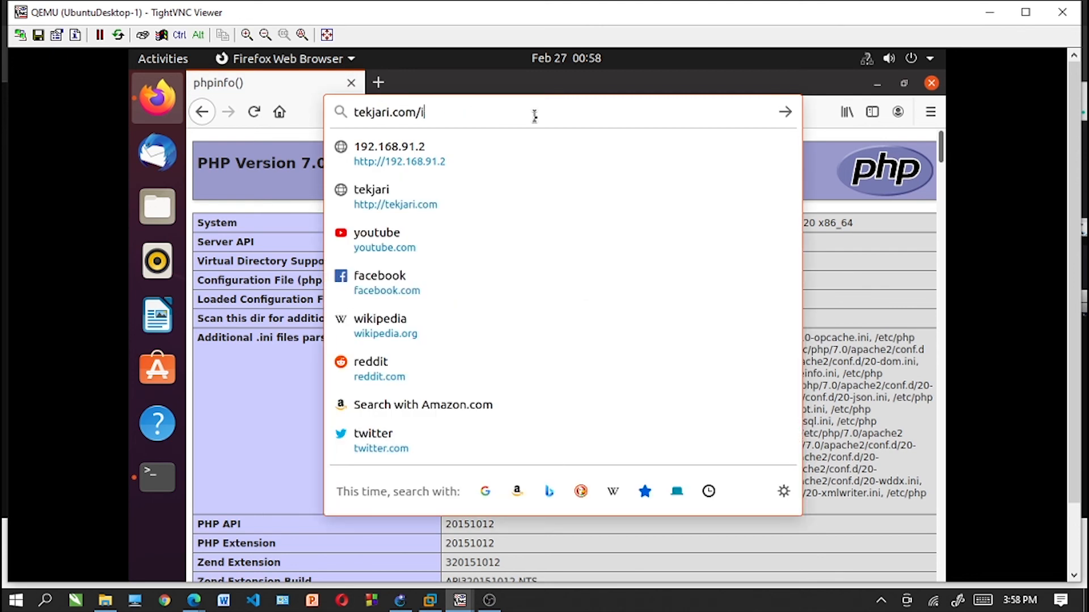
key(BackSpace)
text(phpmy)
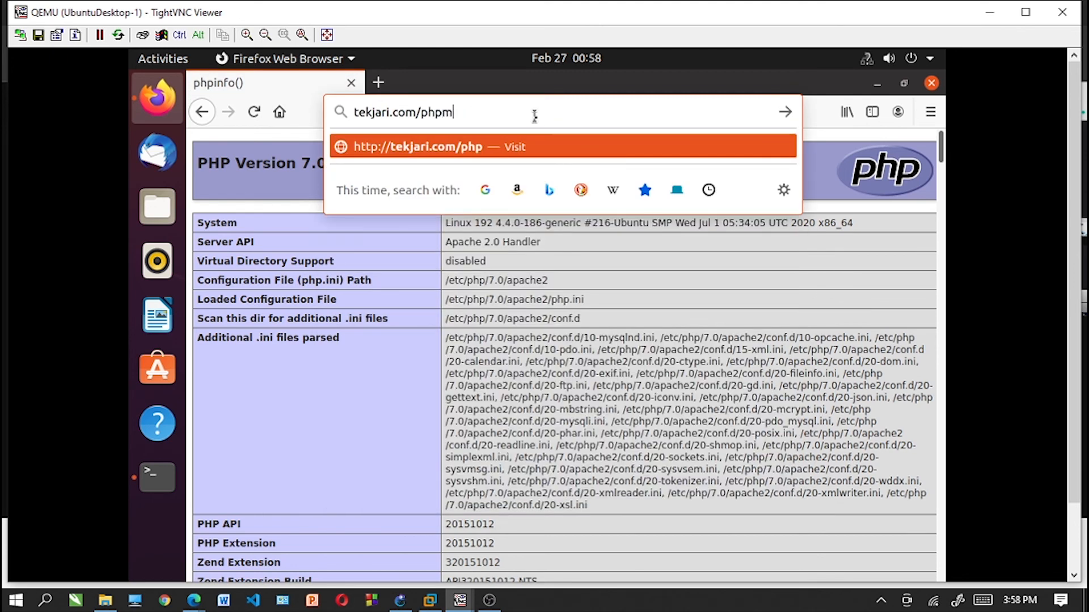
text(admin)
key(Return)
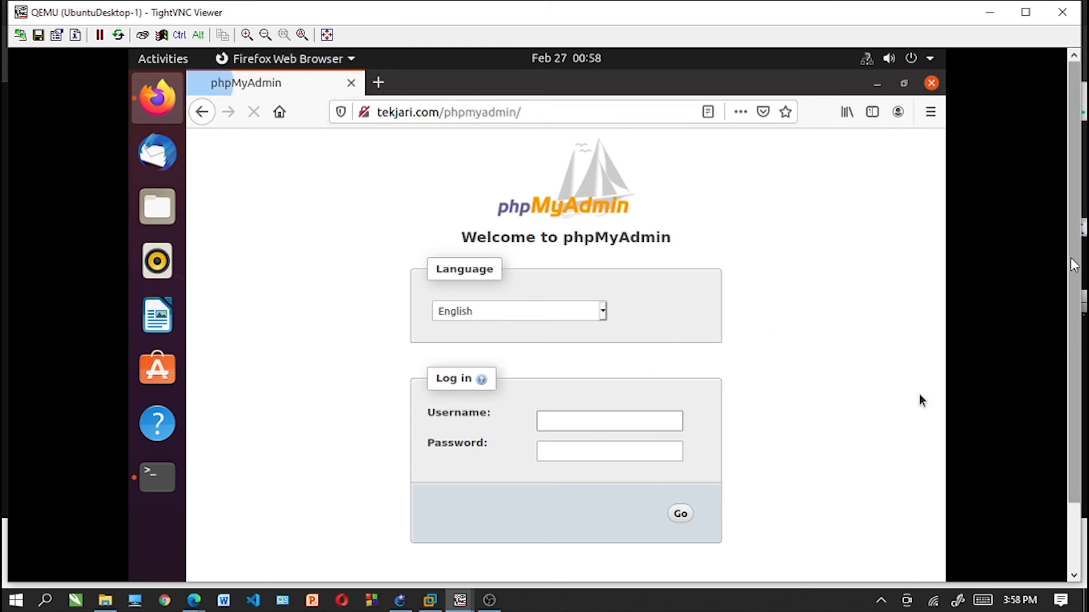
mouse_move(1073, 255)
mouse_down()
mouse_move(1076, 309)
mouse_move(1079, 258)
mouse_up()
click(608, 369)
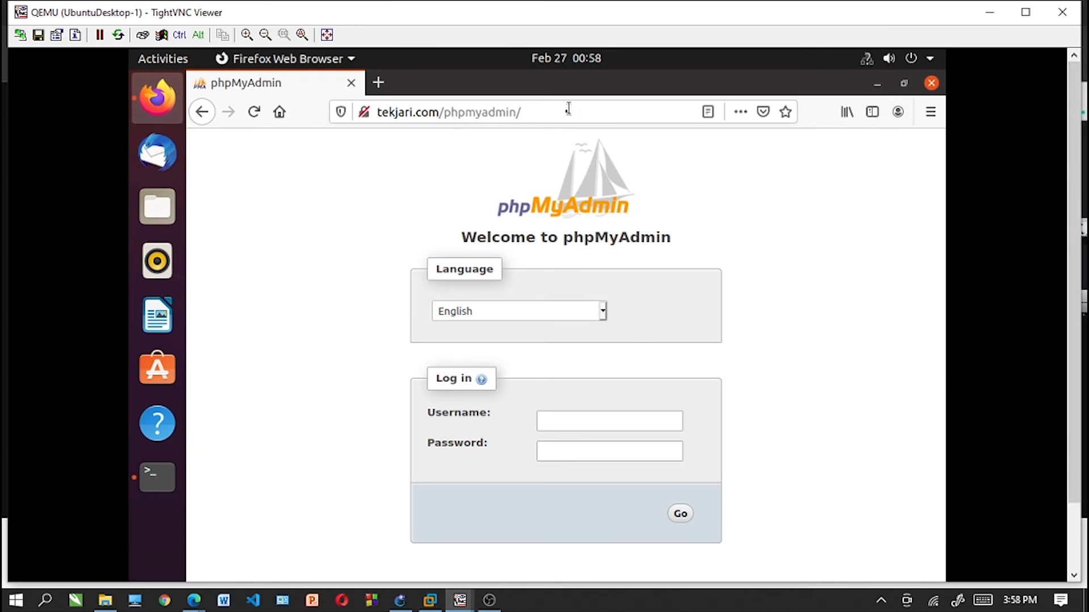
click(539, 109)
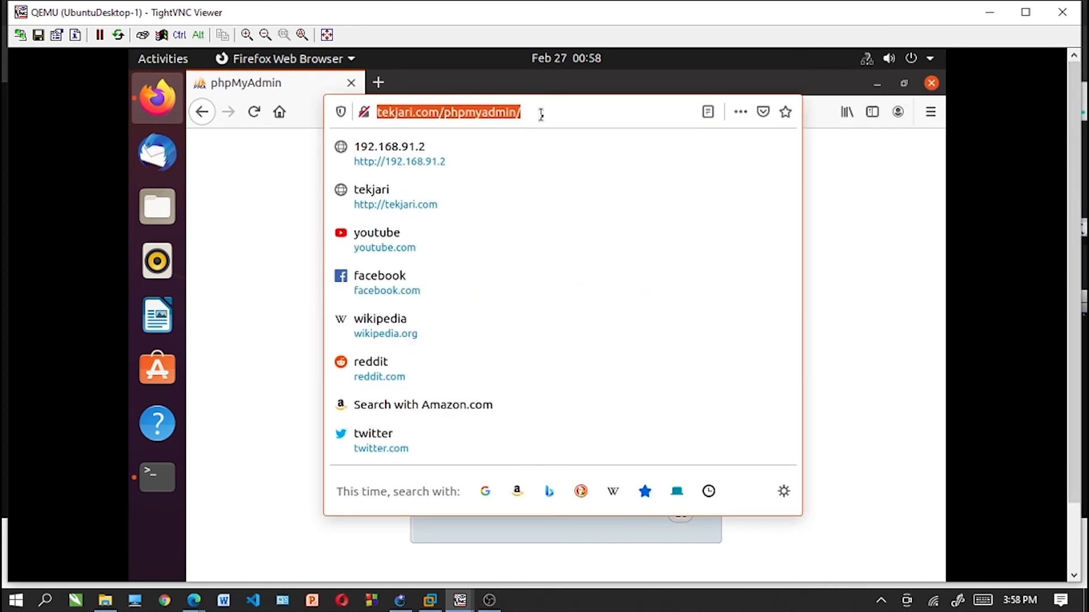
key(Home)
text(t)
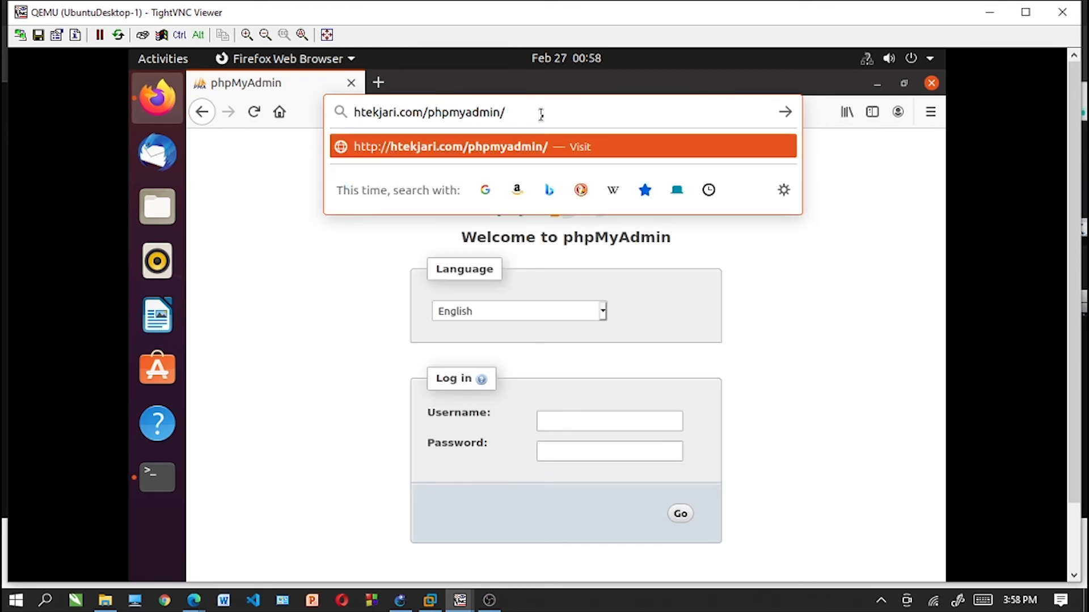
key(BackSpace)
text(http)
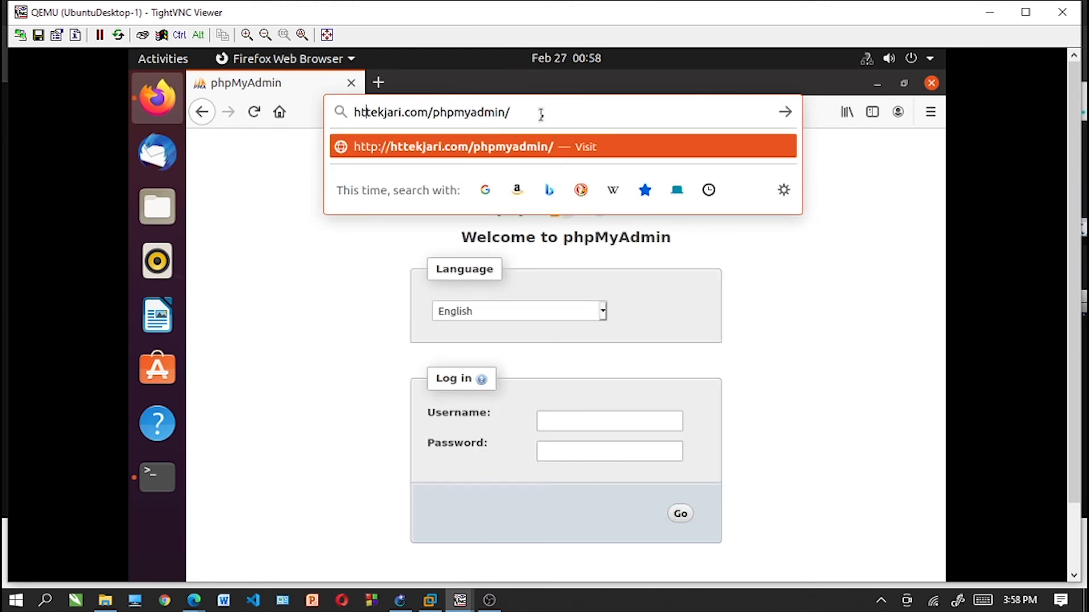
text(s:)
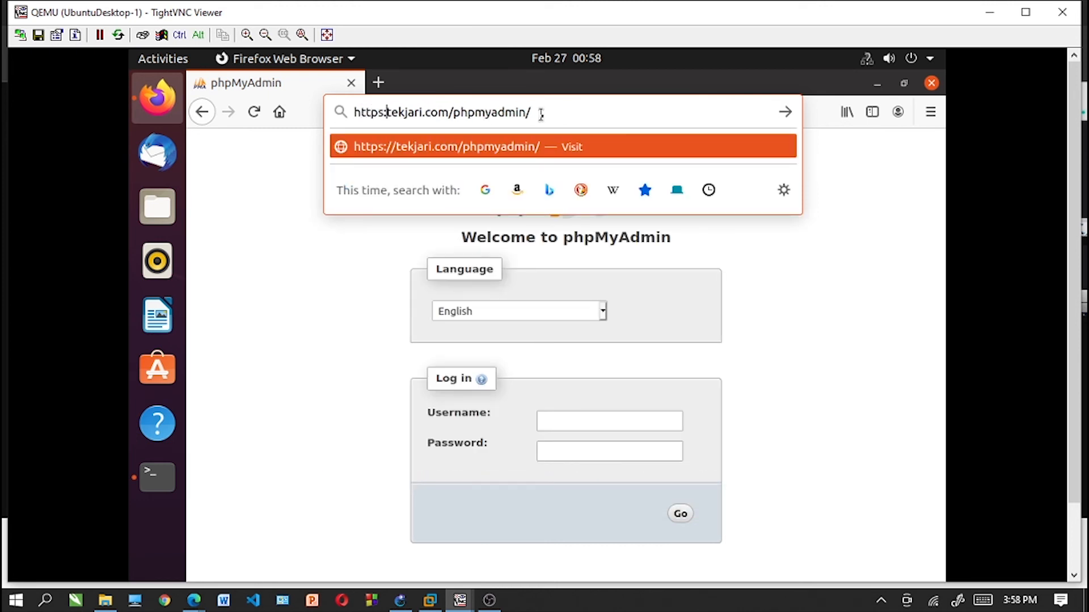
text(//)
key(Return)
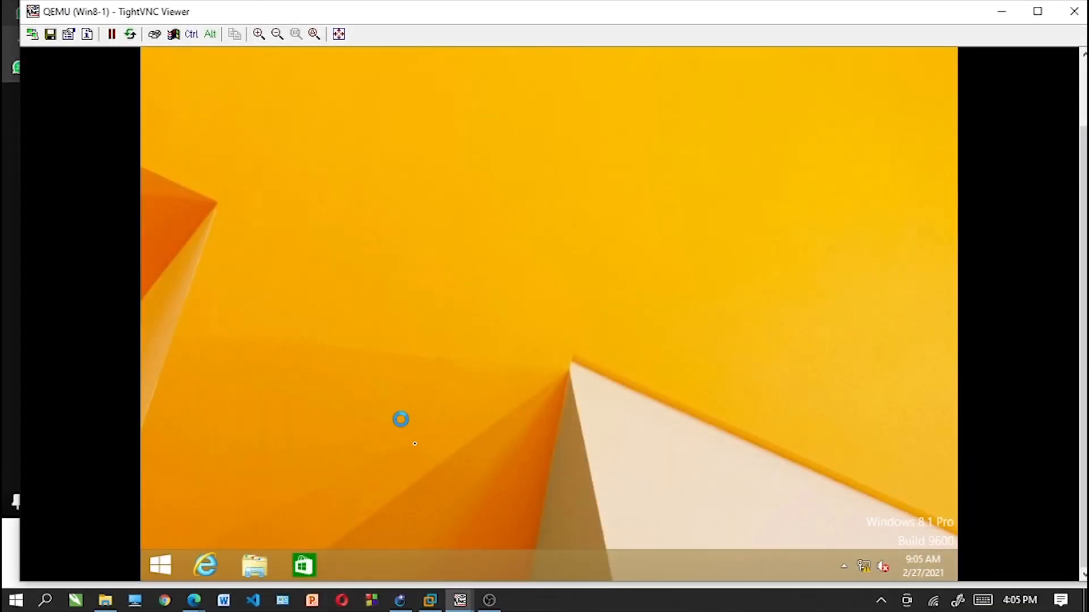
right_click(389, 322)
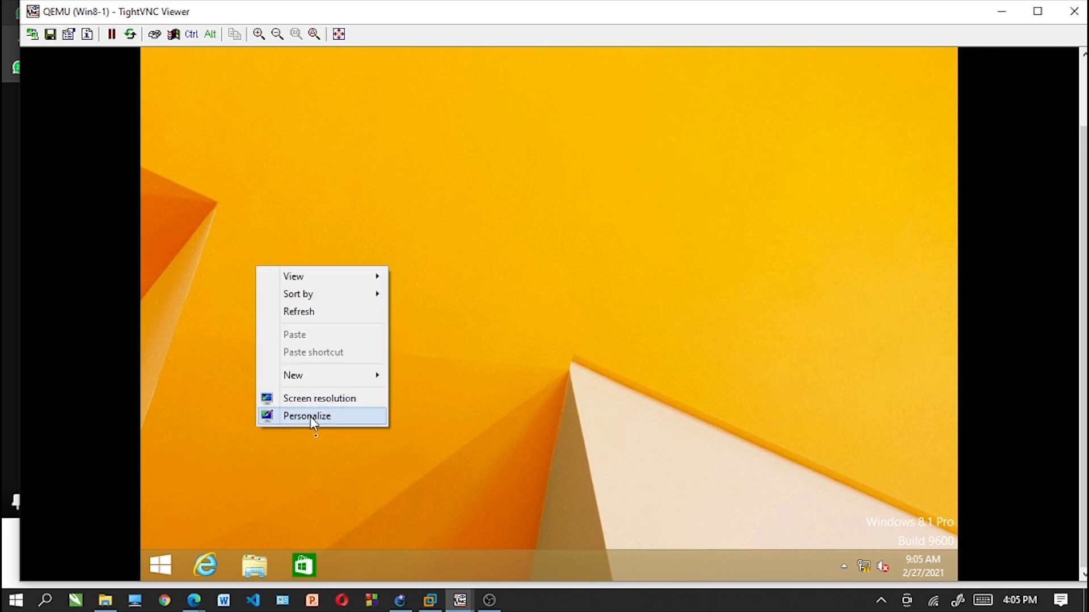
click(458, 391)
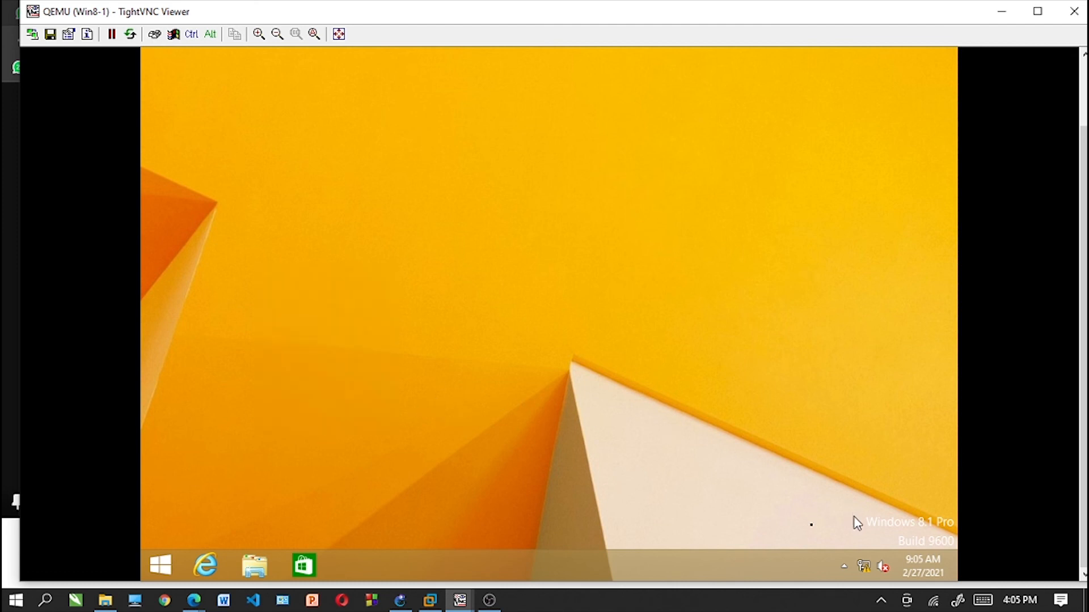
- Open the Windows 8.1 client's connection settings and maximize its viewer window
click(865, 563)
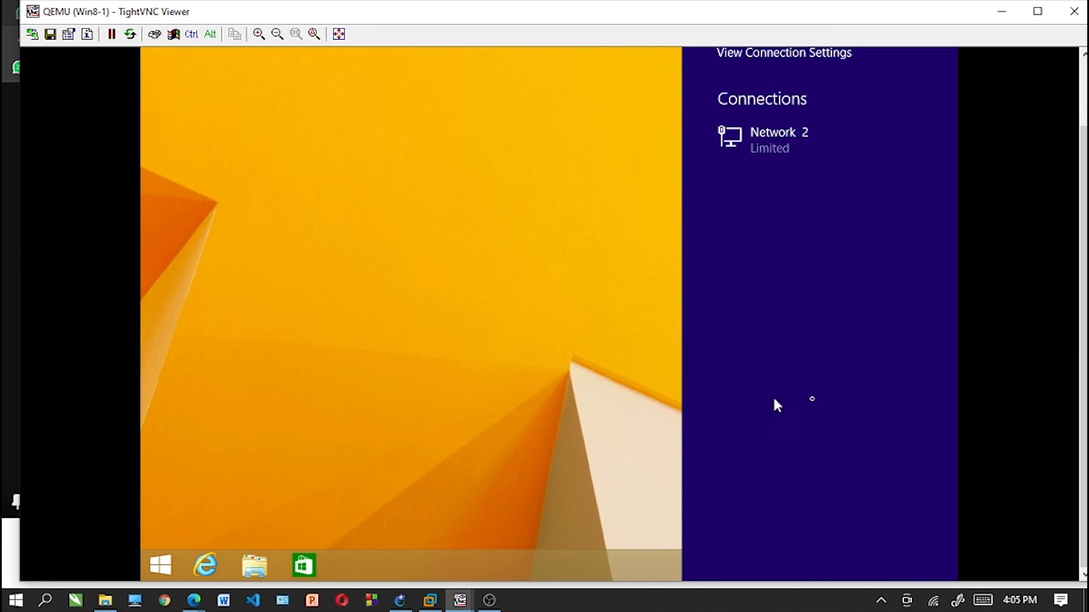
click(752, 53)
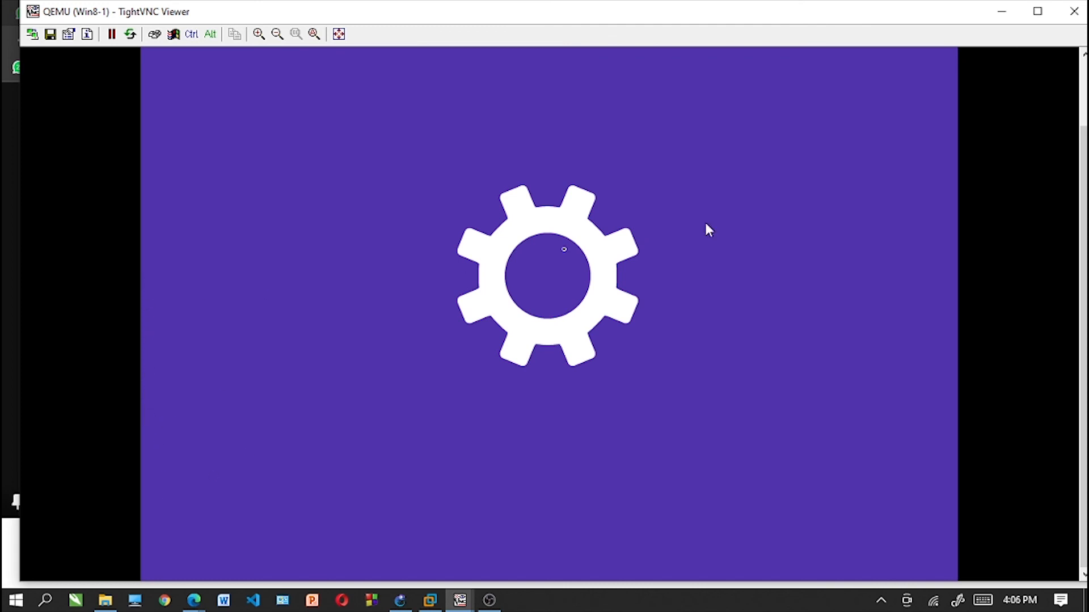
click(1038, 11)
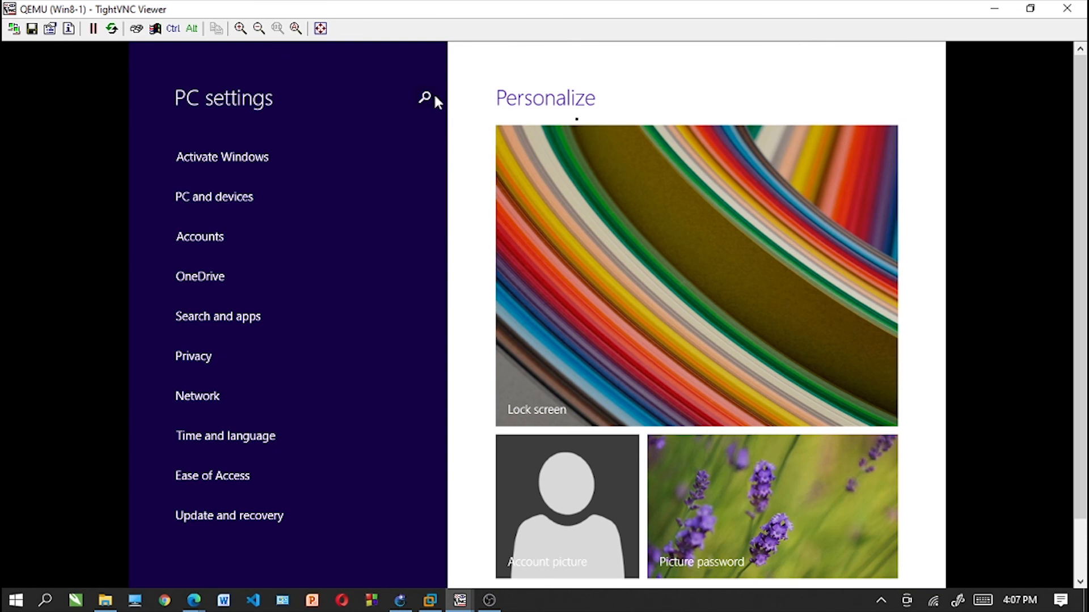
- Search the PC settings for "network ada" and open the client's network connections
click(433, 98)
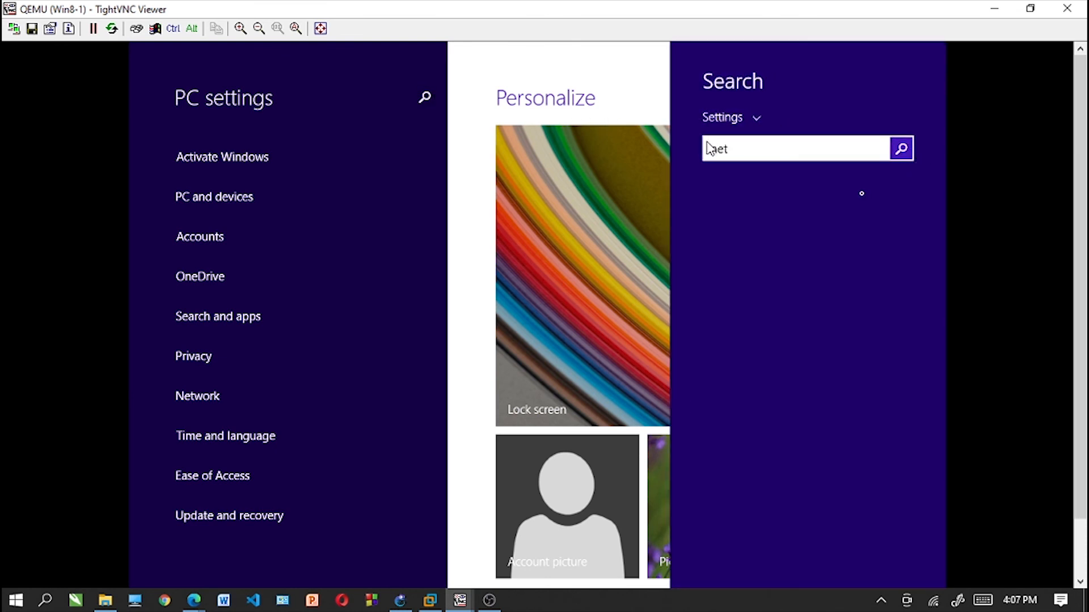
text(network )
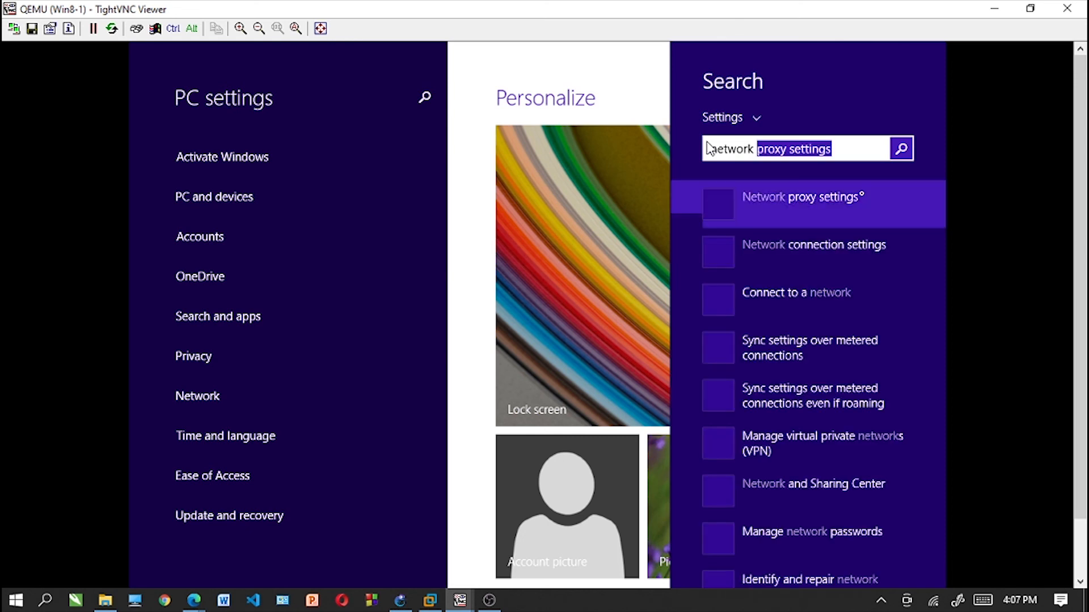
text(ada)
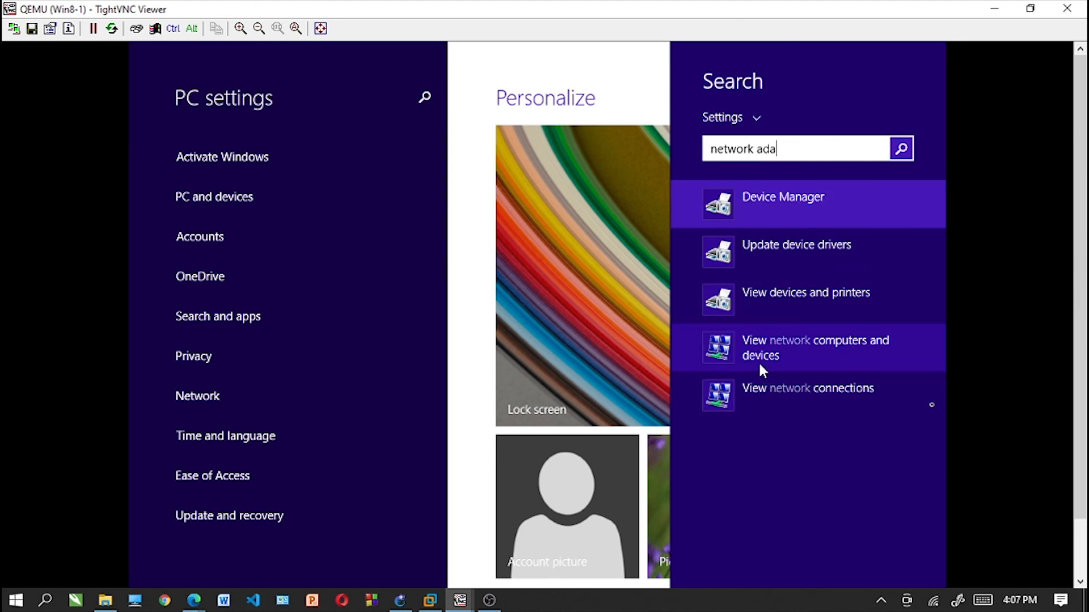
click(754, 394)
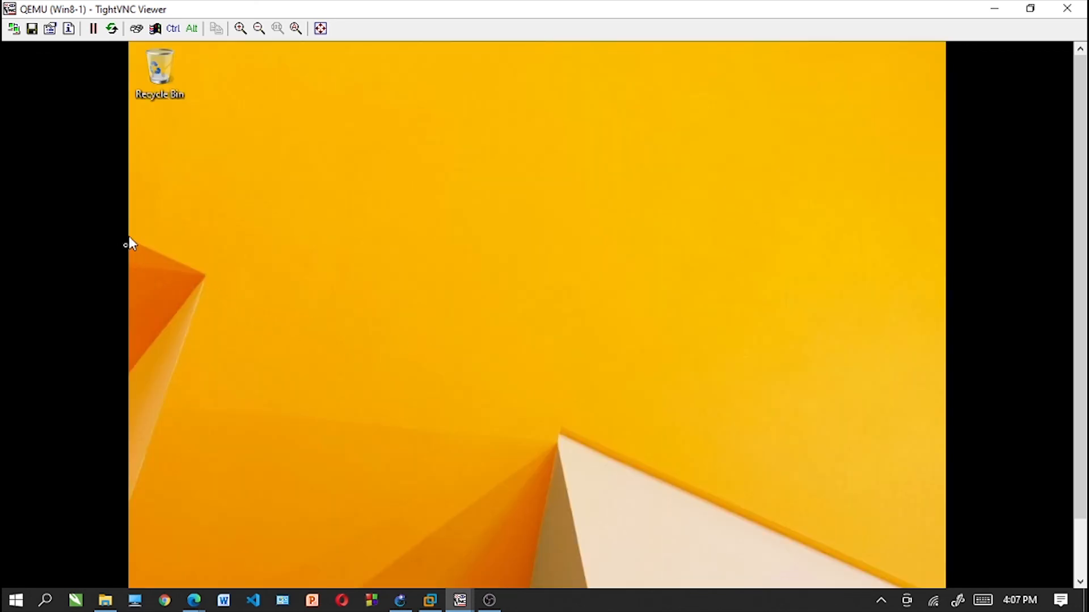
scroll(1073, 356, down, 2)
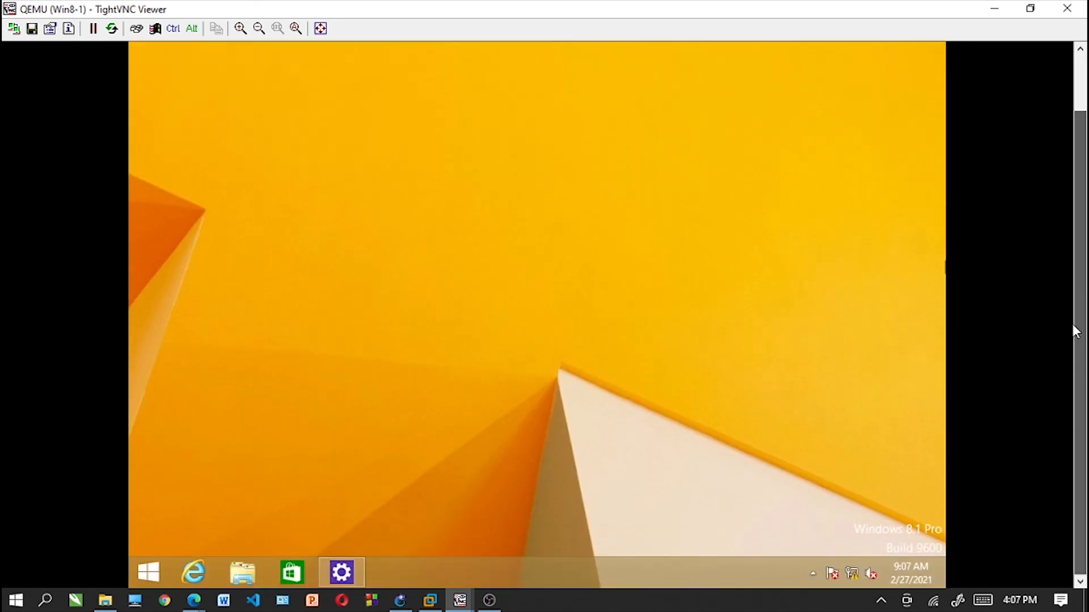
scroll(1071, 251, up, 2)
drag(1073, 203, 1082, 284)
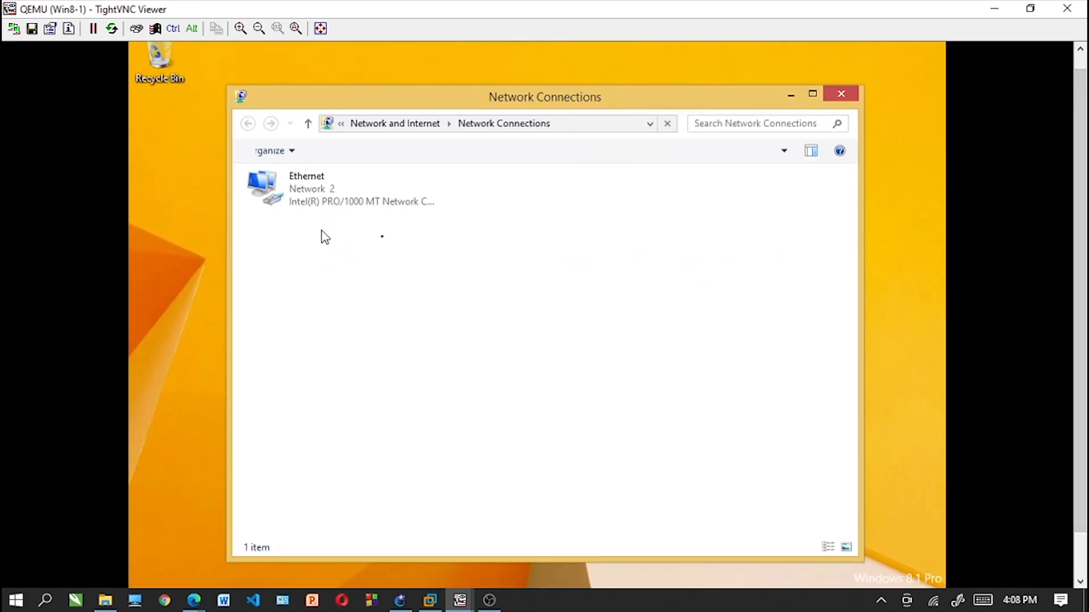
- Open the Internet Protocol Version 4 (TCP/IPv4) properties of the Ethernet connection
click(333, 204)
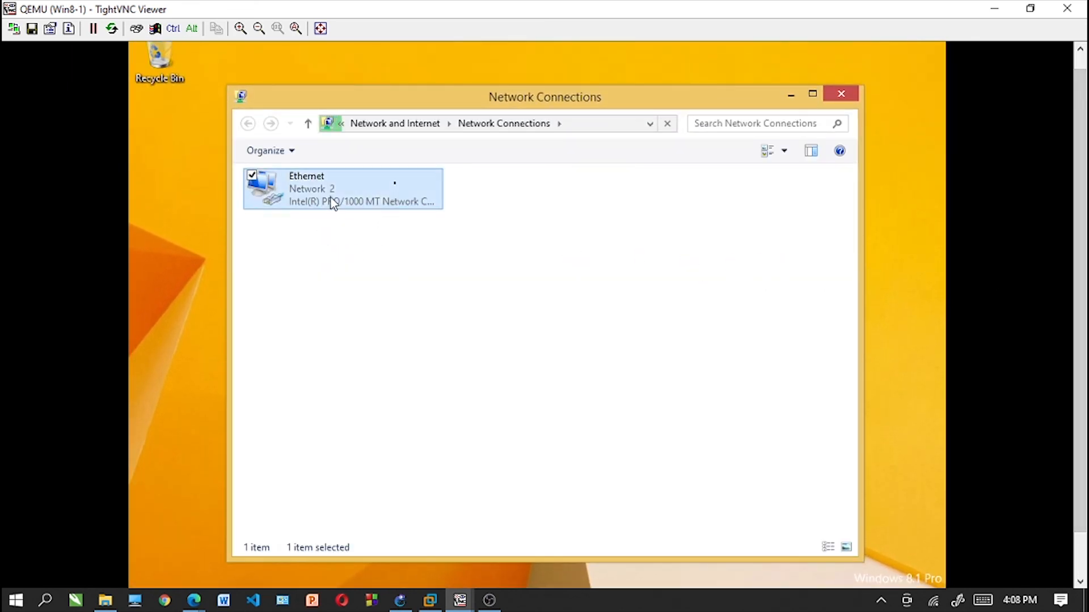
right_click(330, 197)
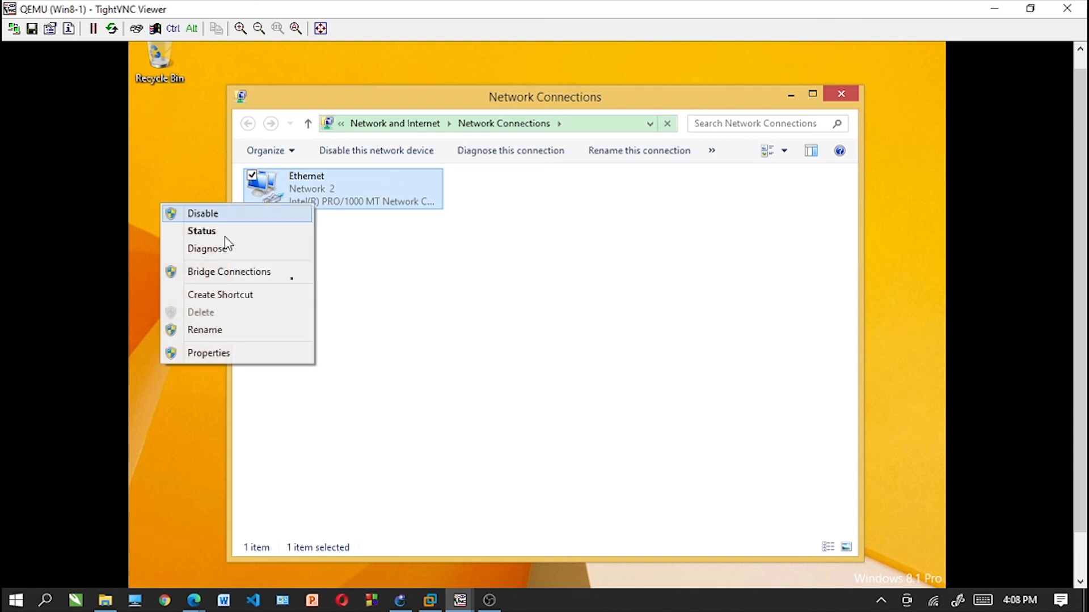
click(215, 359)
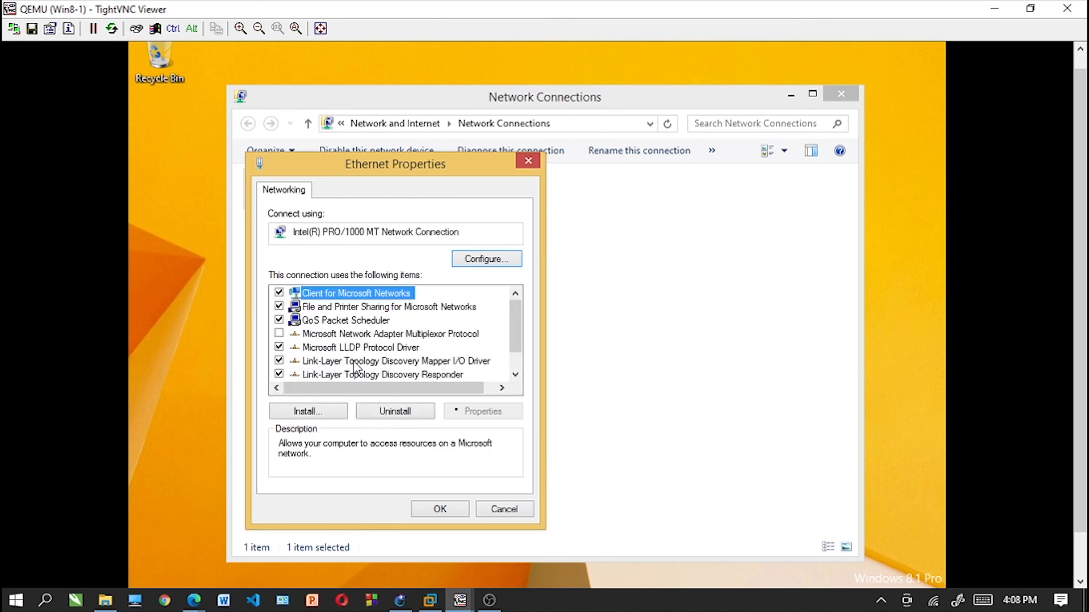
drag(516, 325, 515, 361)
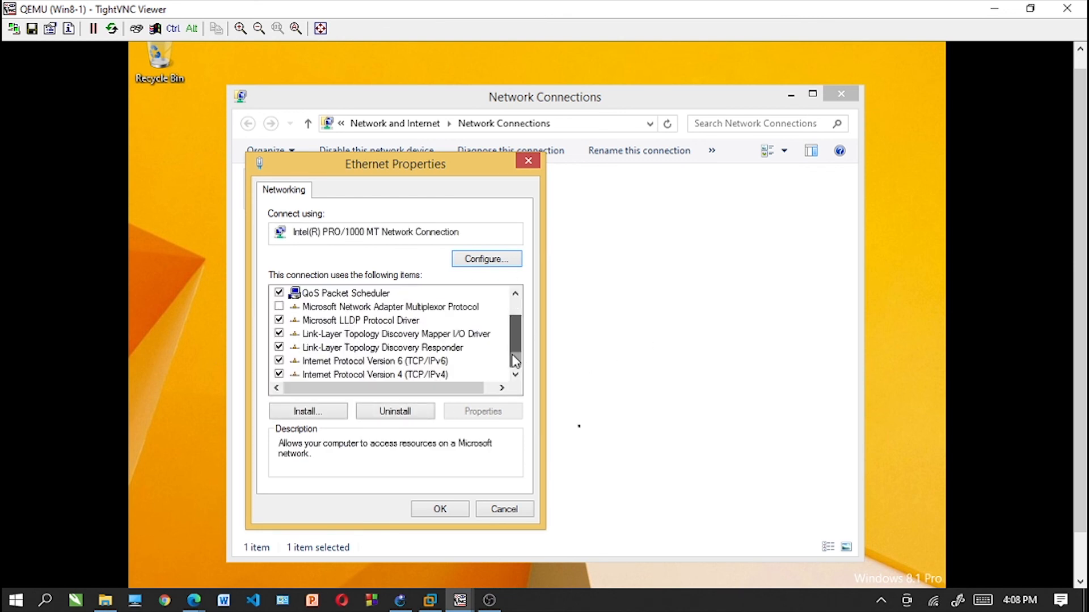
click(423, 375)
click(465, 414)
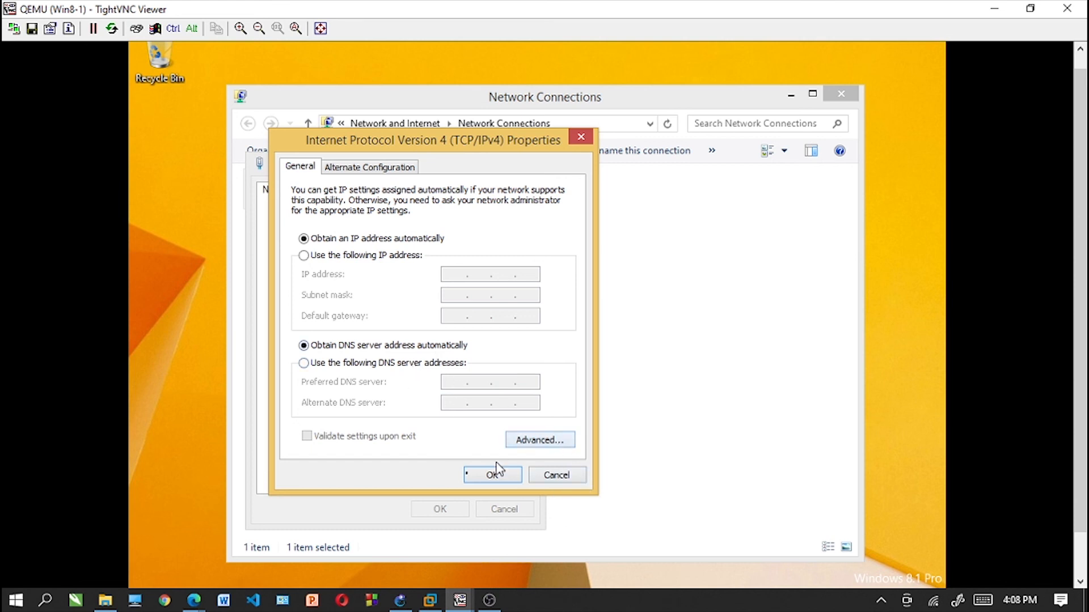
- Add 192.168.91.2 as a DNS server in the advanced TCP/IP settings and apply the Ethernet configuration
click(534, 443)
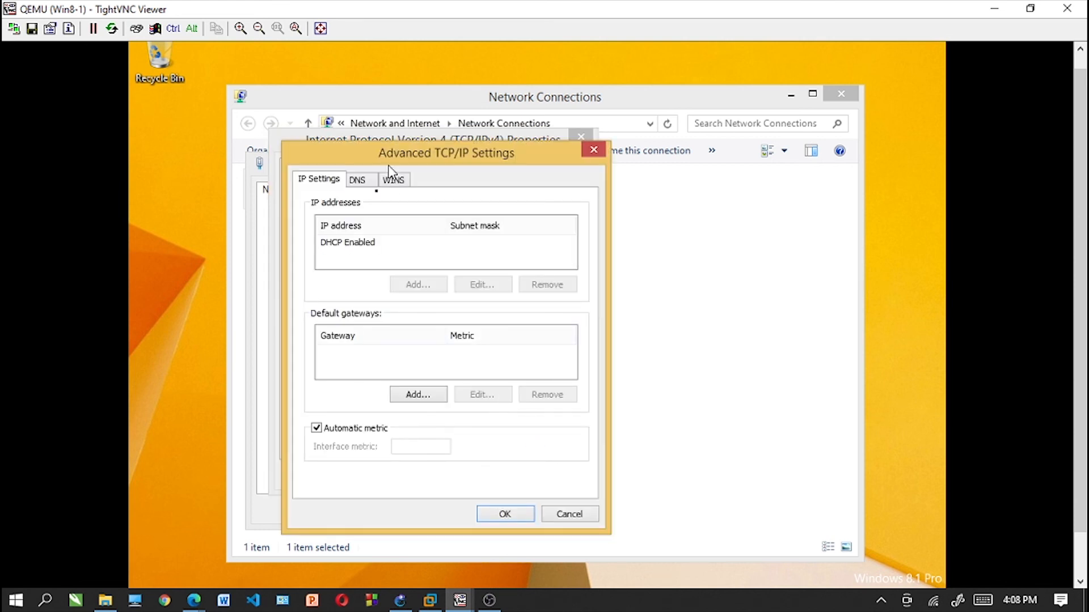
click(357, 180)
click(393, 266)
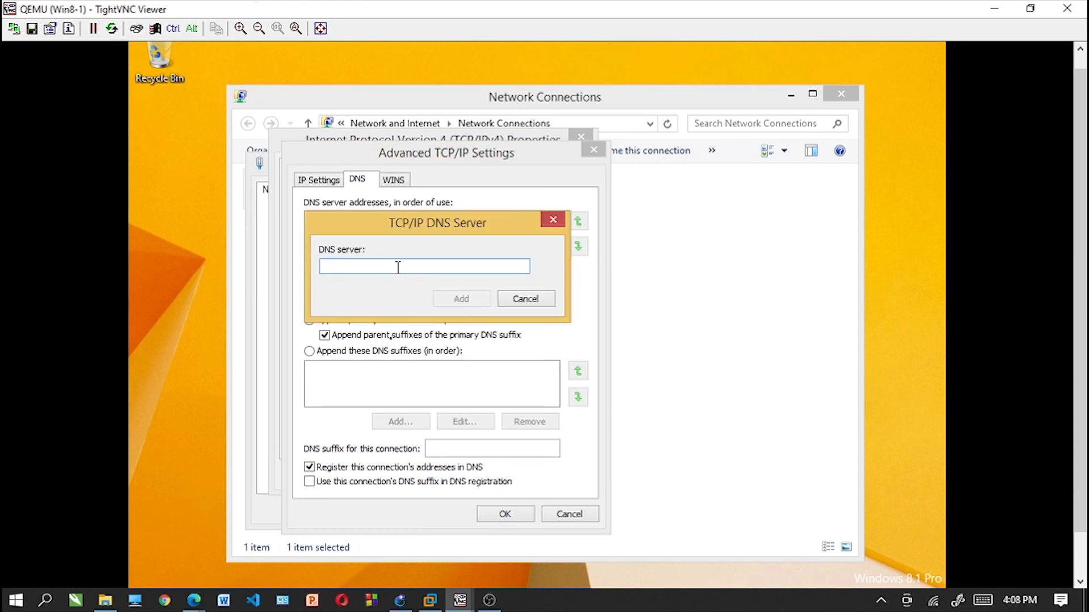
text(192.168.91.2)
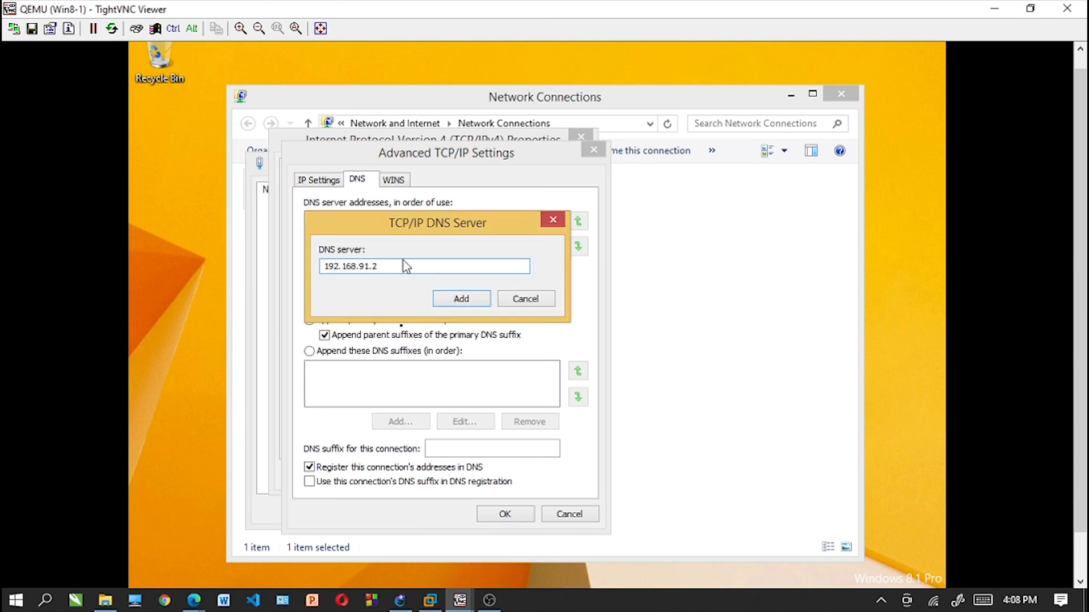
click(470, 306)
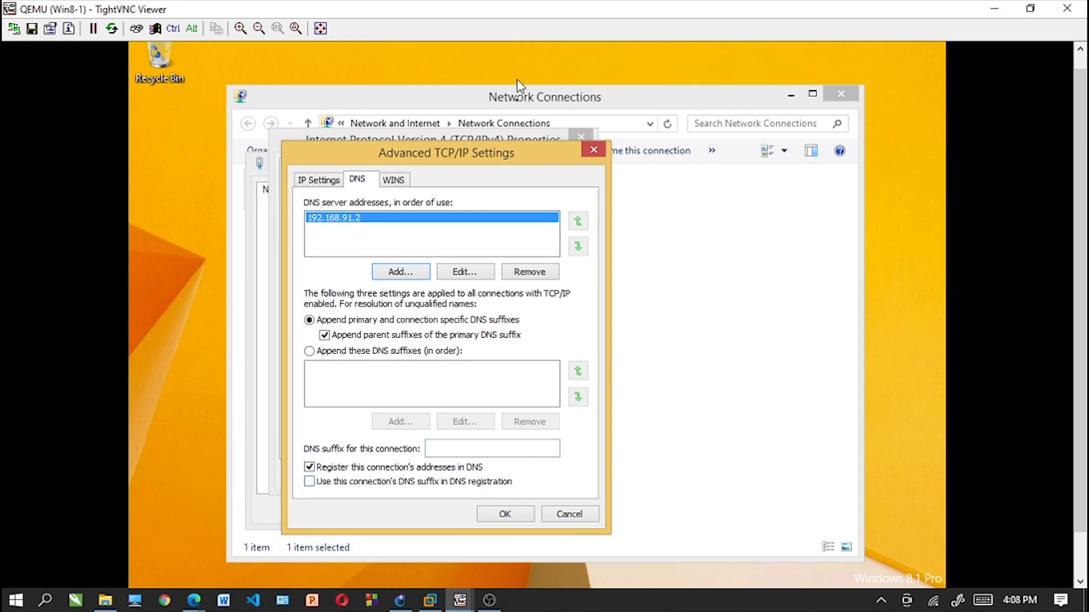
click(504, 514)
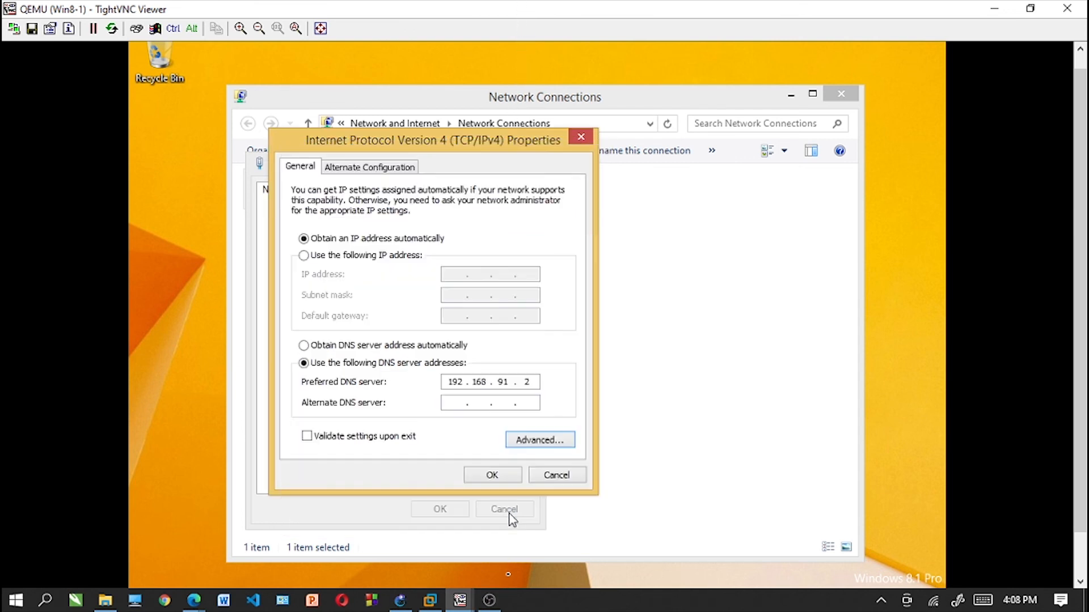
click(495, 477)
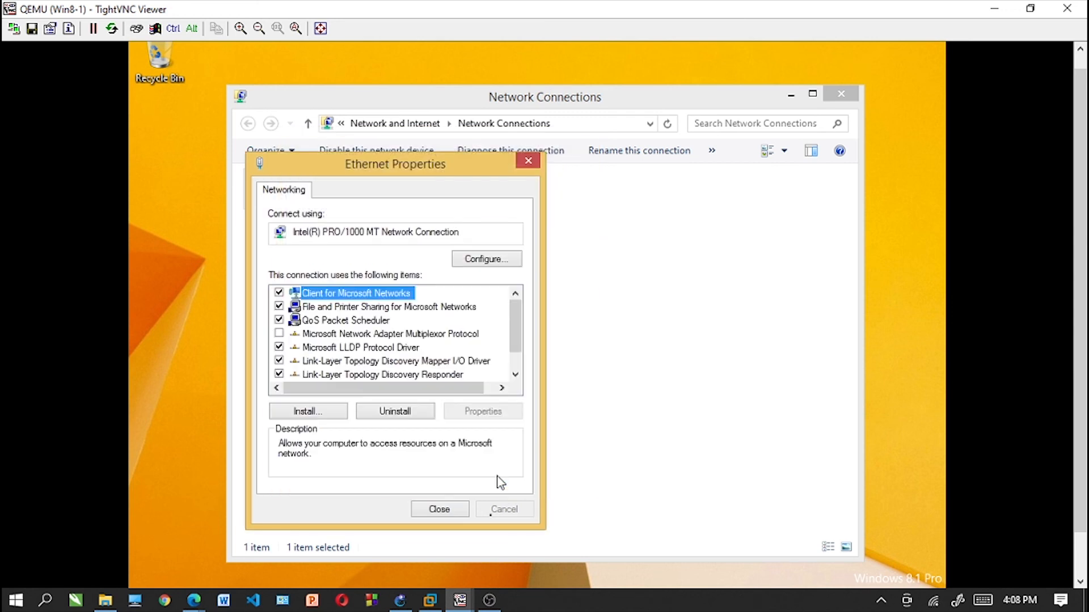
click(528, 163)
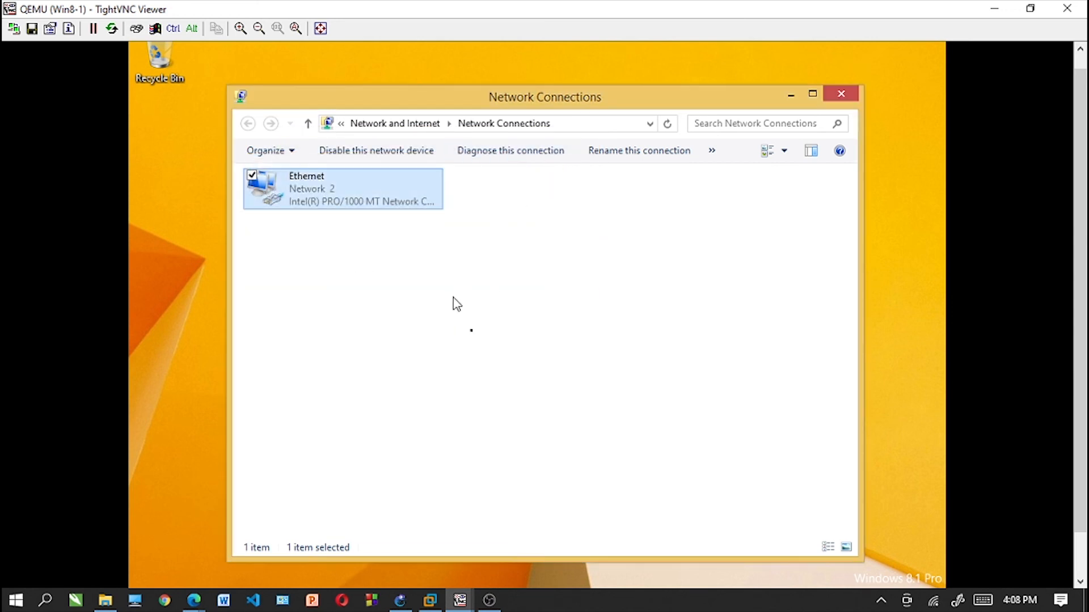
- Minimize the Network Connections window to return to the client's desktop
right_click(323, 297)
click(377, 370)
click(130, 171)
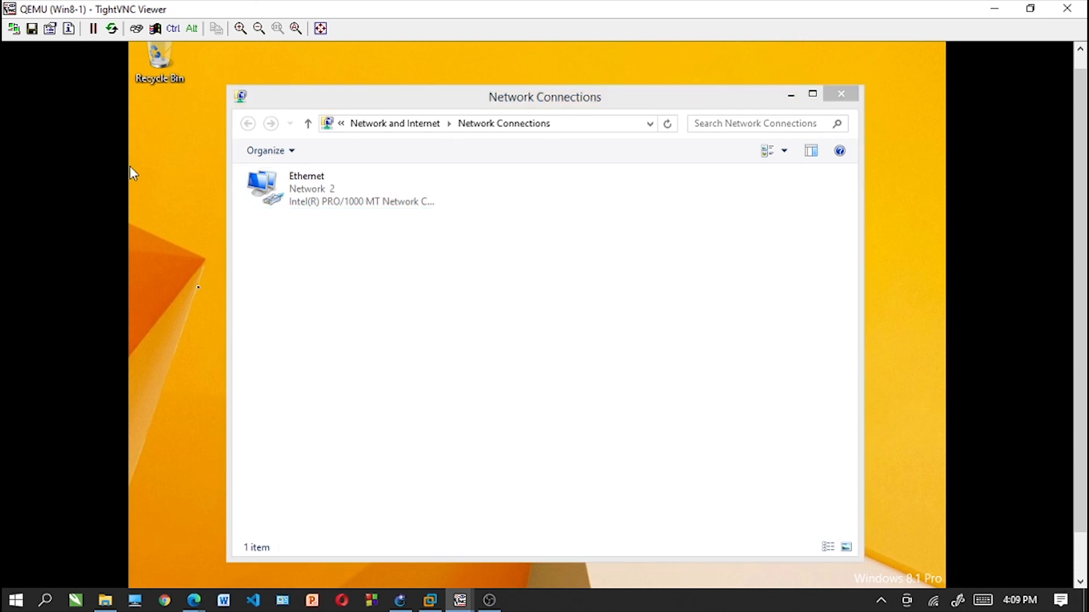
click(791, 96)
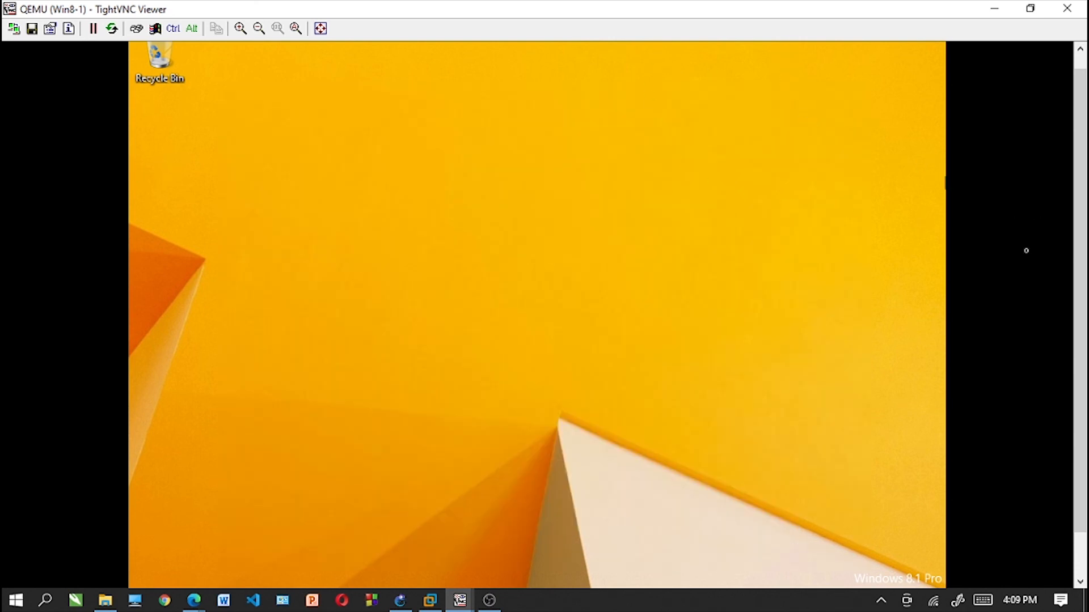
- Load the web server's home page at 192.168.91.2 in Internet Explorer
scroll(1026, 250, down, 3)
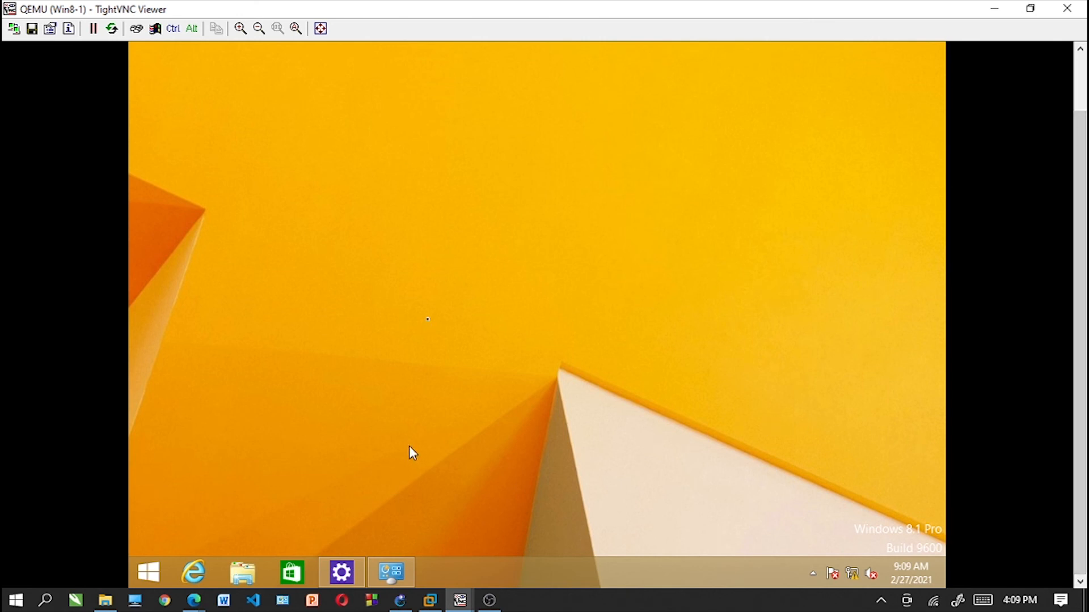
click(194, 573)
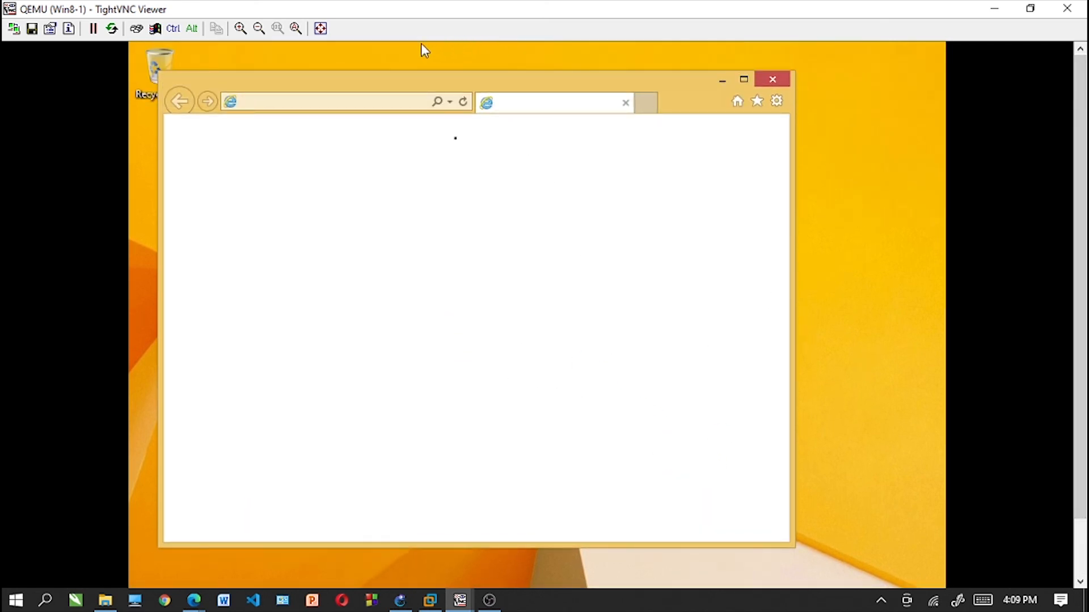
text(1)
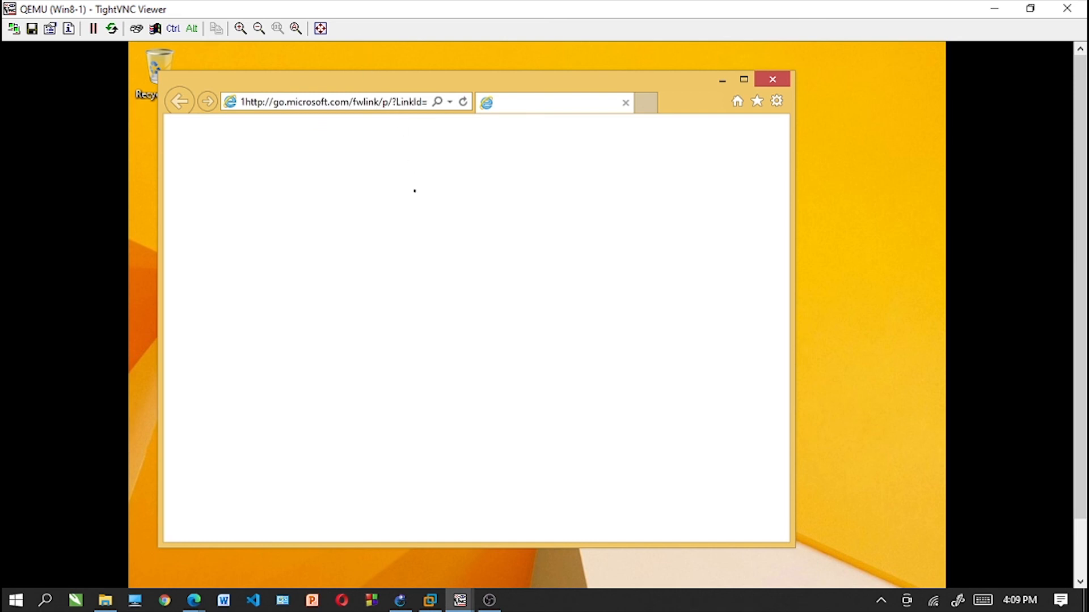
click(364, 102)
key(BackSpace)
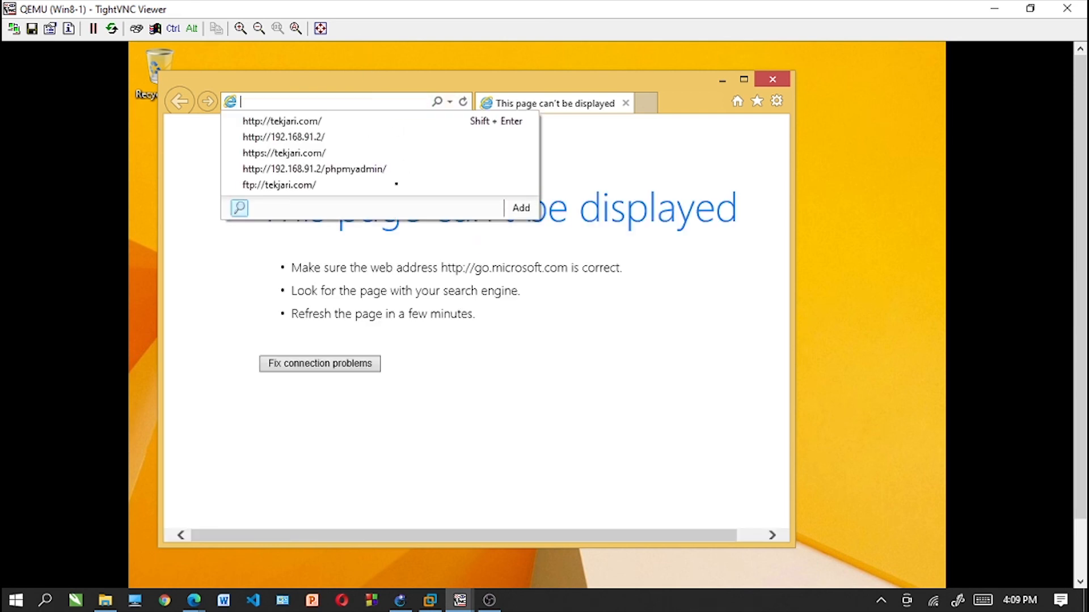
text(192.168.)
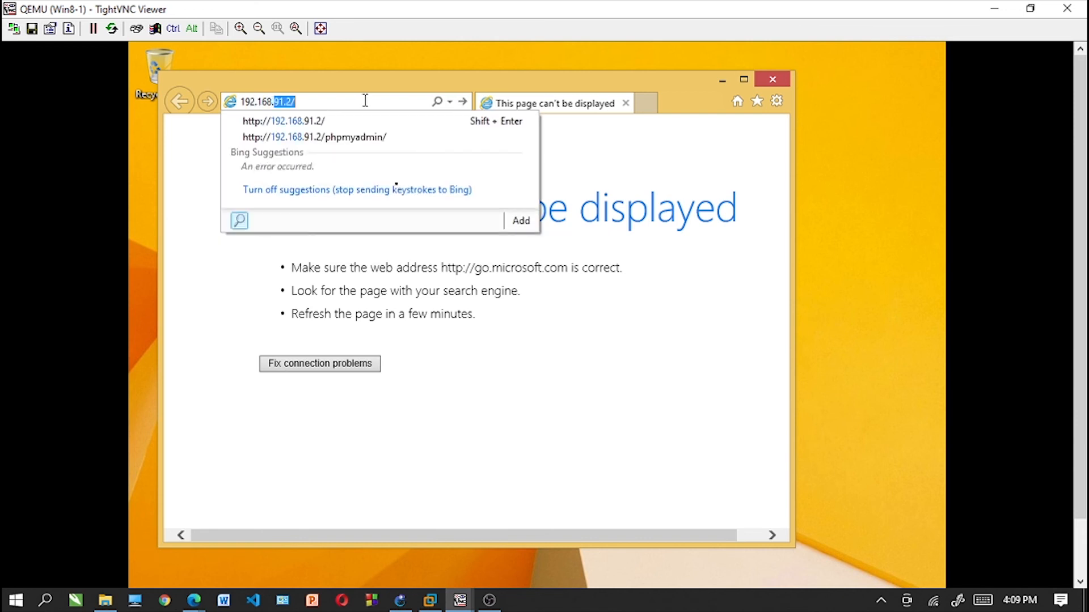
text(91.2)
key(Return)
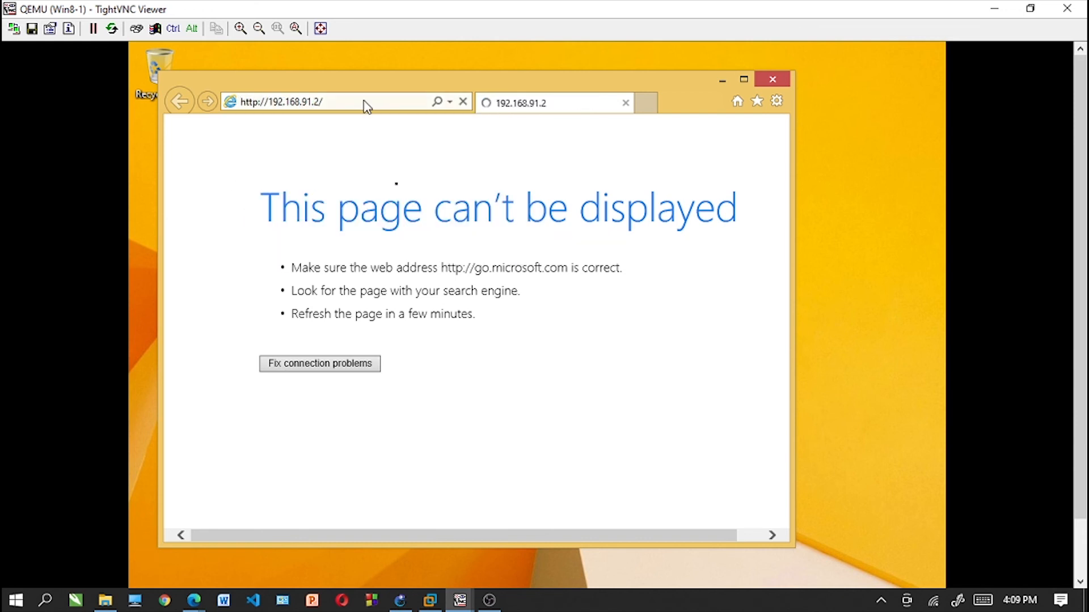
- Load the PHP information page at 192.168.91.2/info.php
click(365, 101)
click(365, 100)
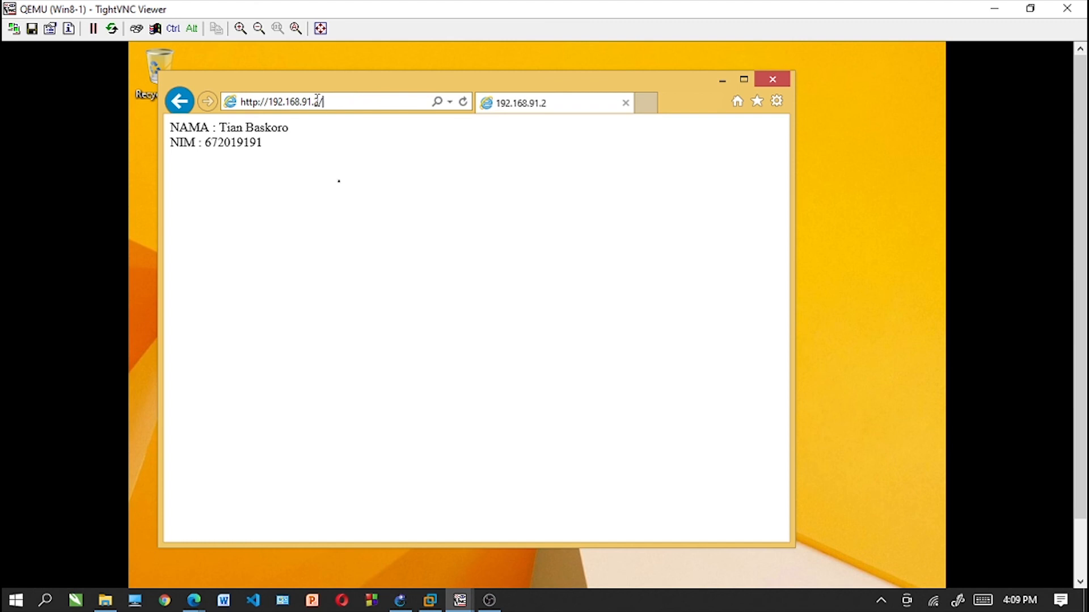
text(info.php)
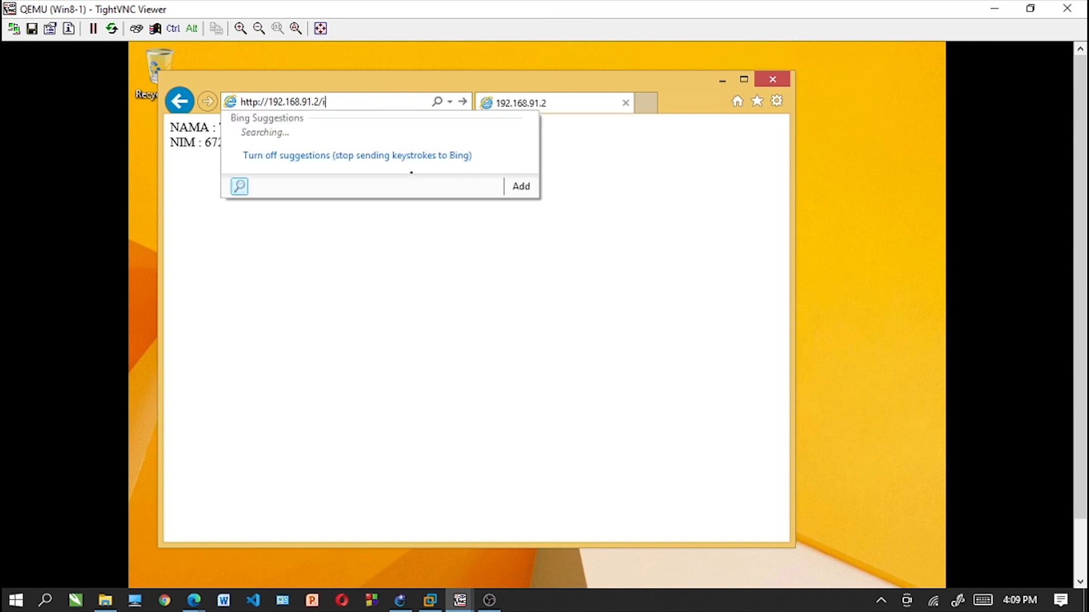
key(Return)
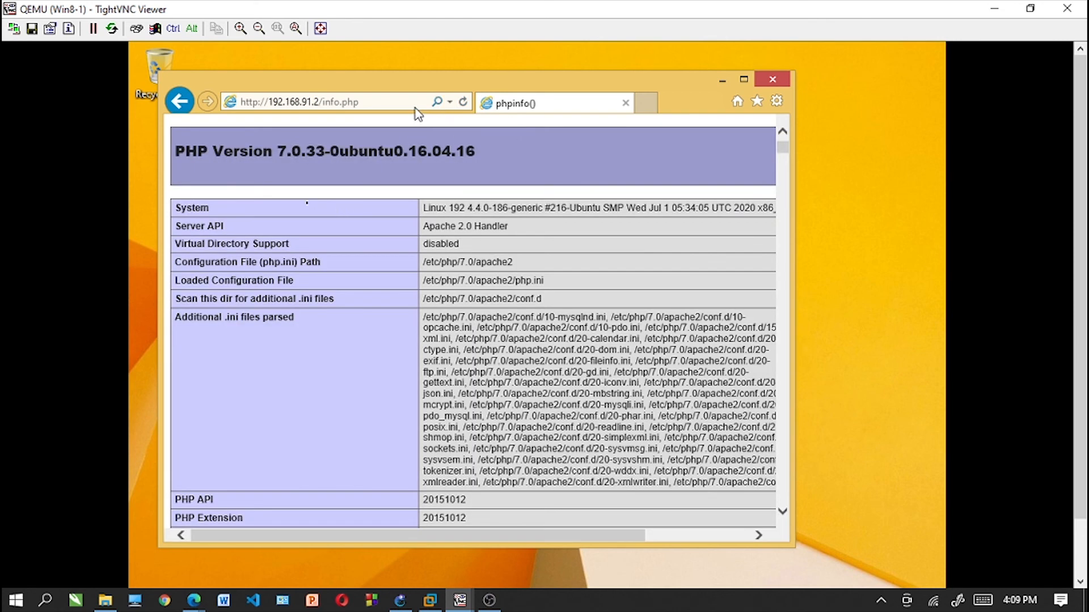
- Load the phpMyAdmin login page at 192.168.91.2/phpmyadmin
click(407, 103)
click(407, 102)
key(BackSpace)
key(BackSpace)
key(BackSpace)
key(BackSpace)
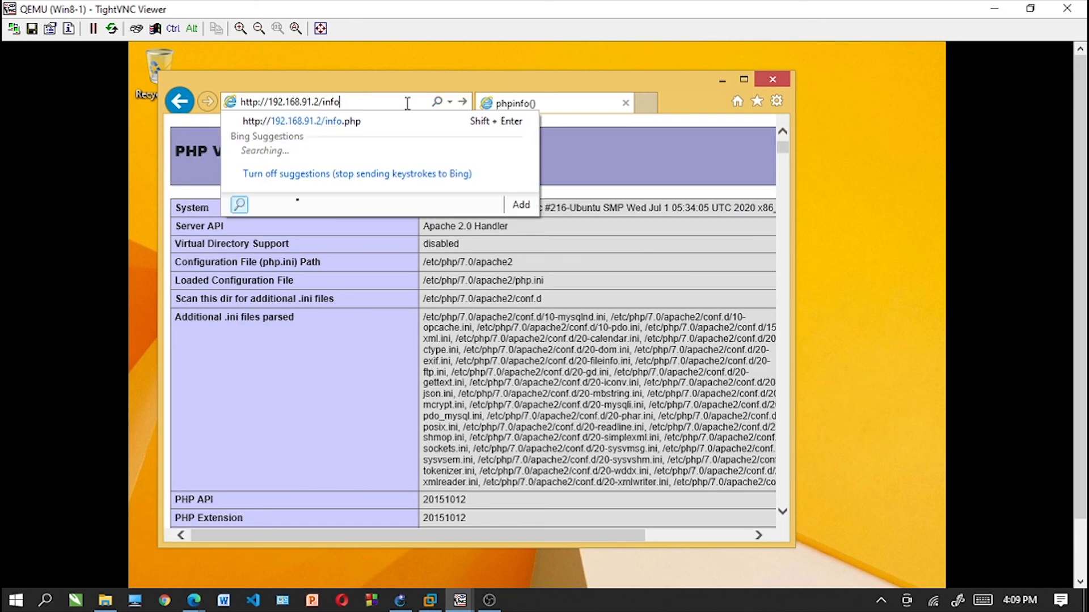
key(BackSpace)
key(BackSpace)
key(BackSpace)
text(p)
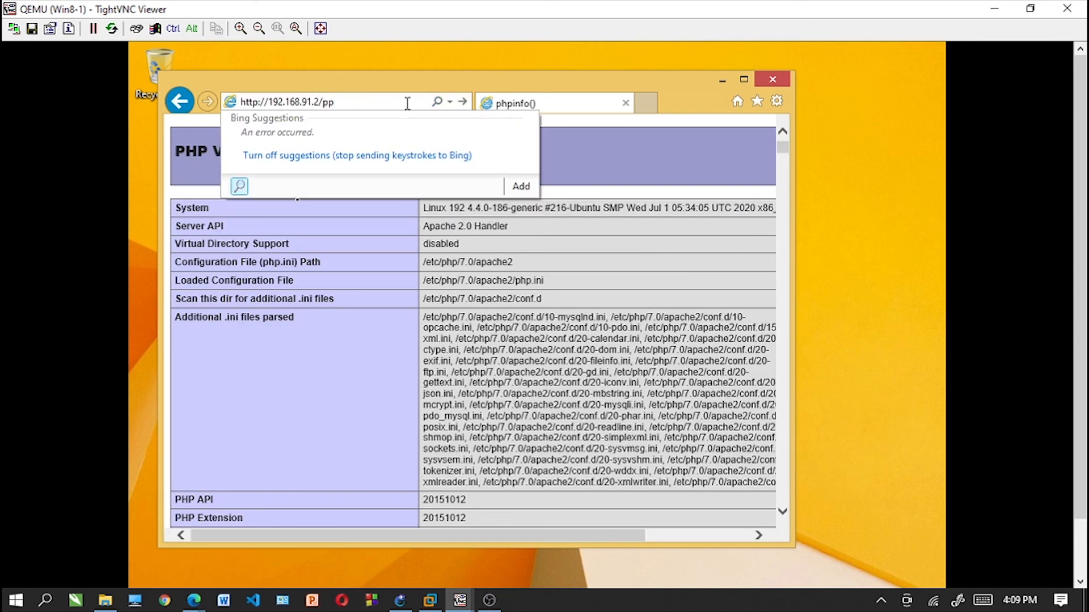
key(BackSpace)
text(hpmyadmin/)
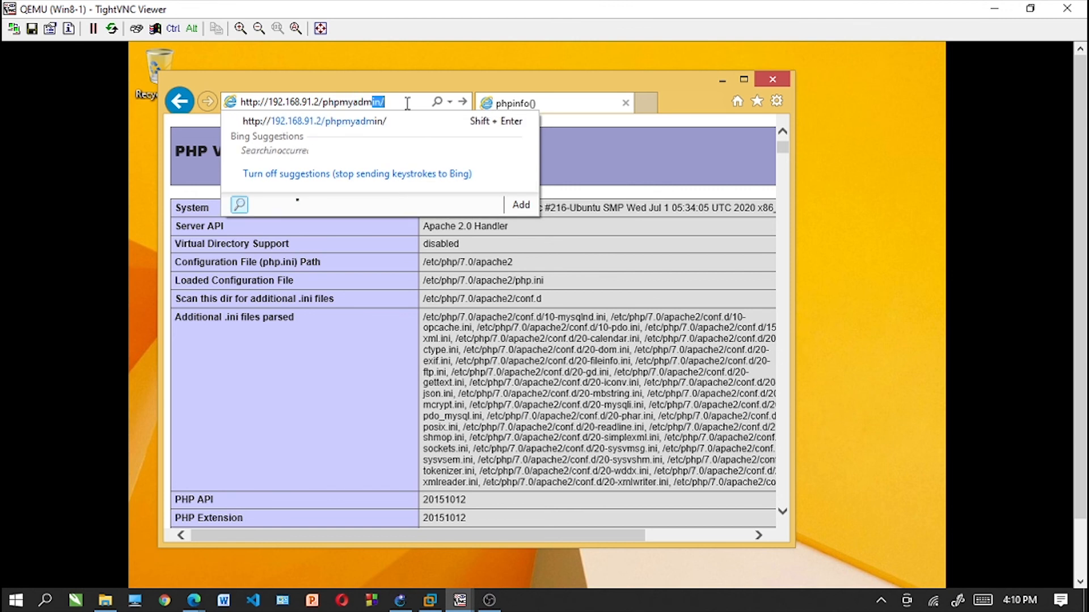
key(Return)
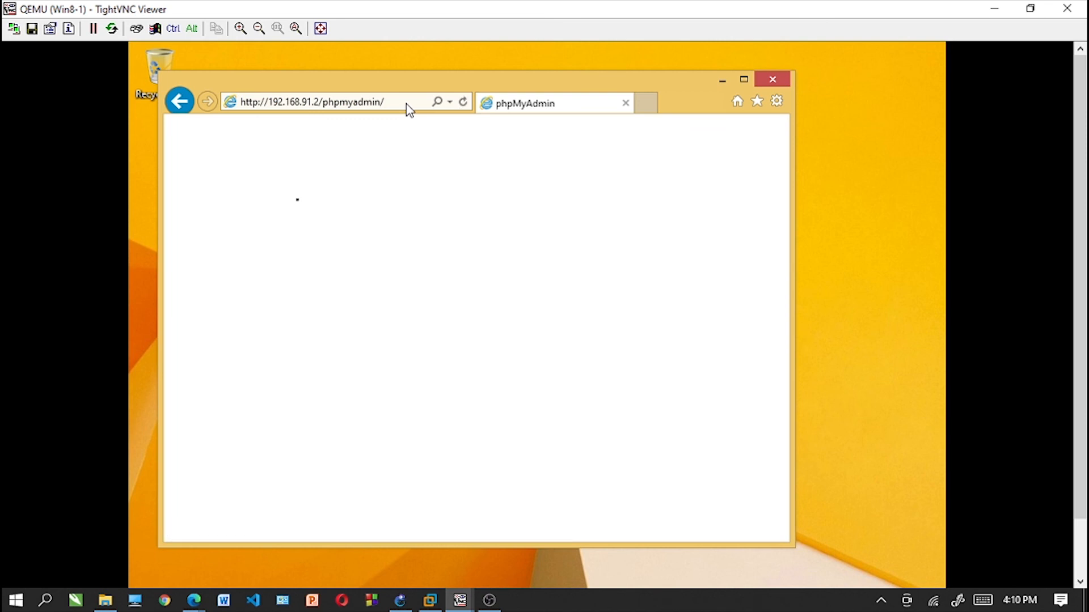
click(415, 105)
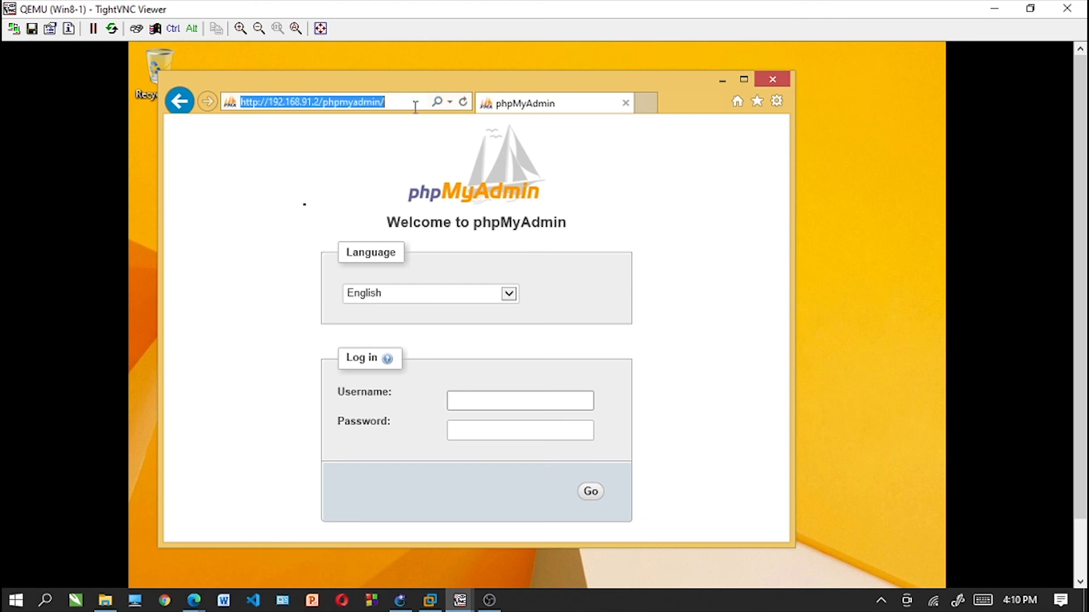
click(415, 106)
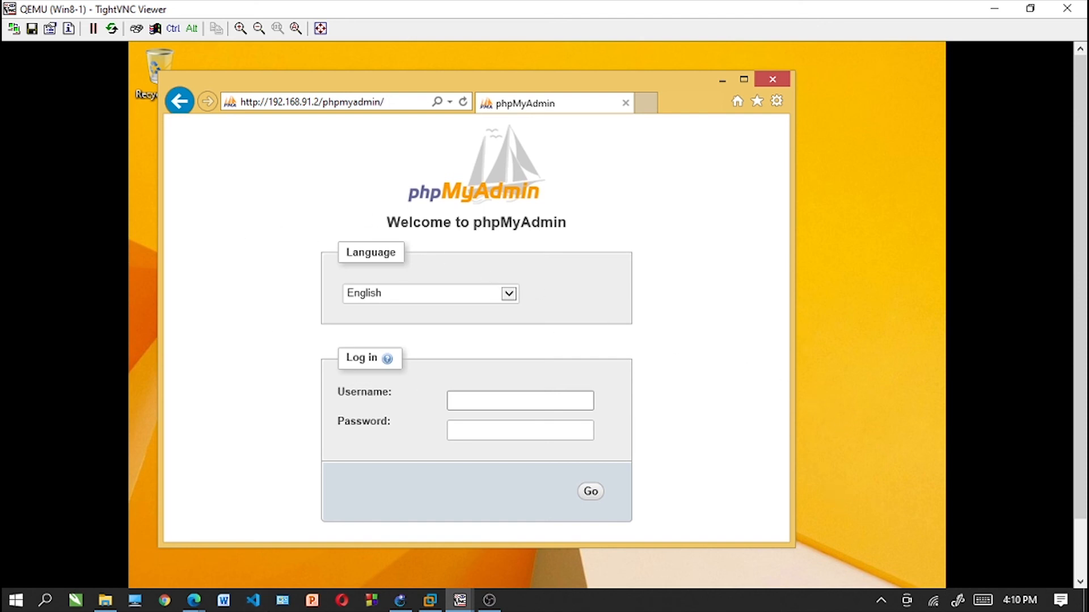
drag(1080, 239, 1080, 317)
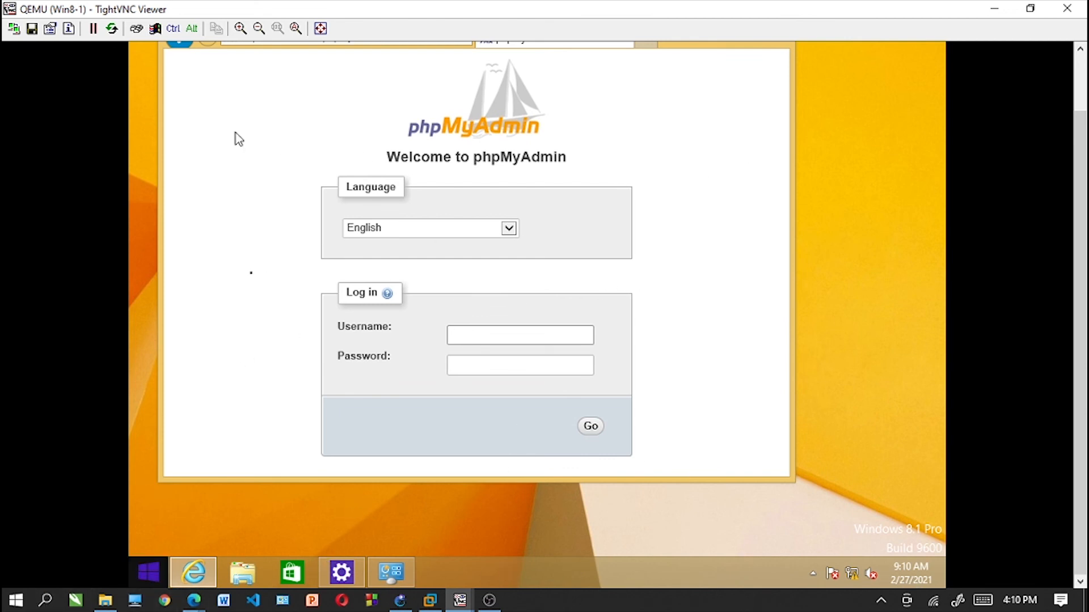
drag(1085, 309, 1084, 269)
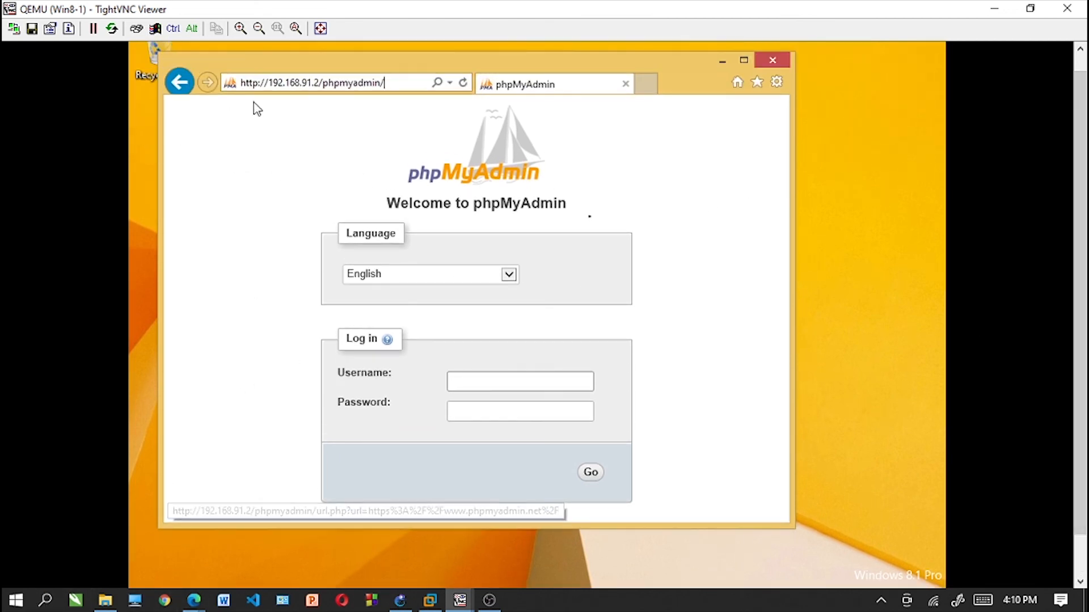
click(258, 83)
text(s)
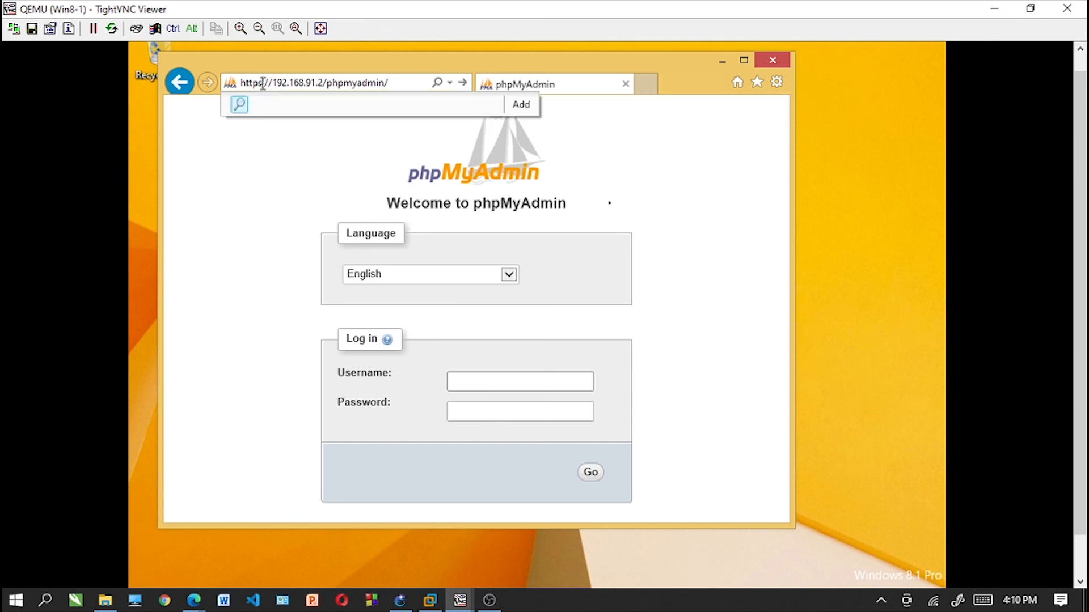
key(Return)
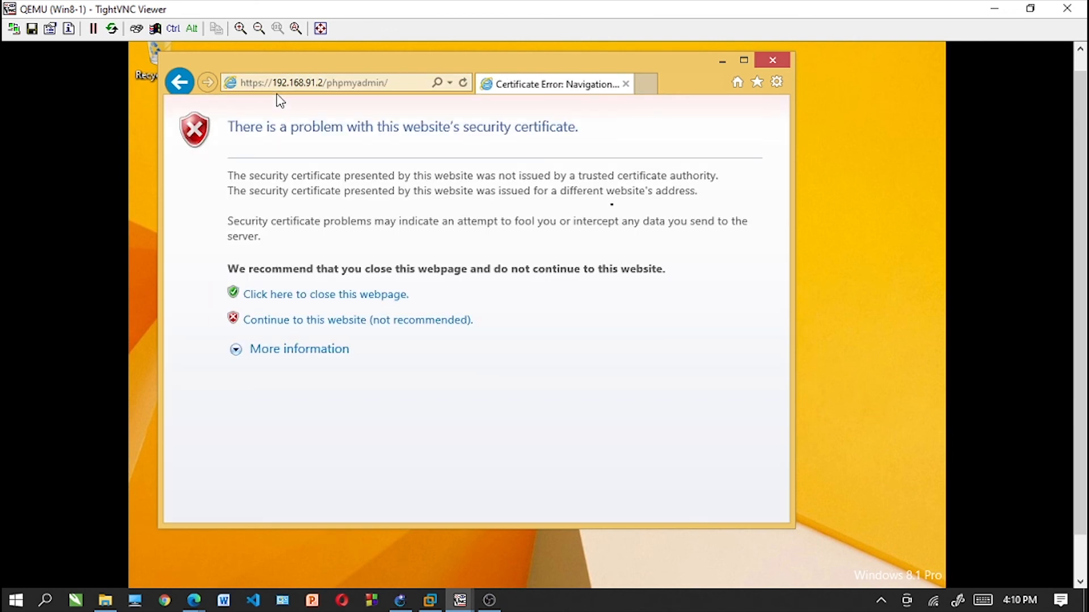
click(318, 330)
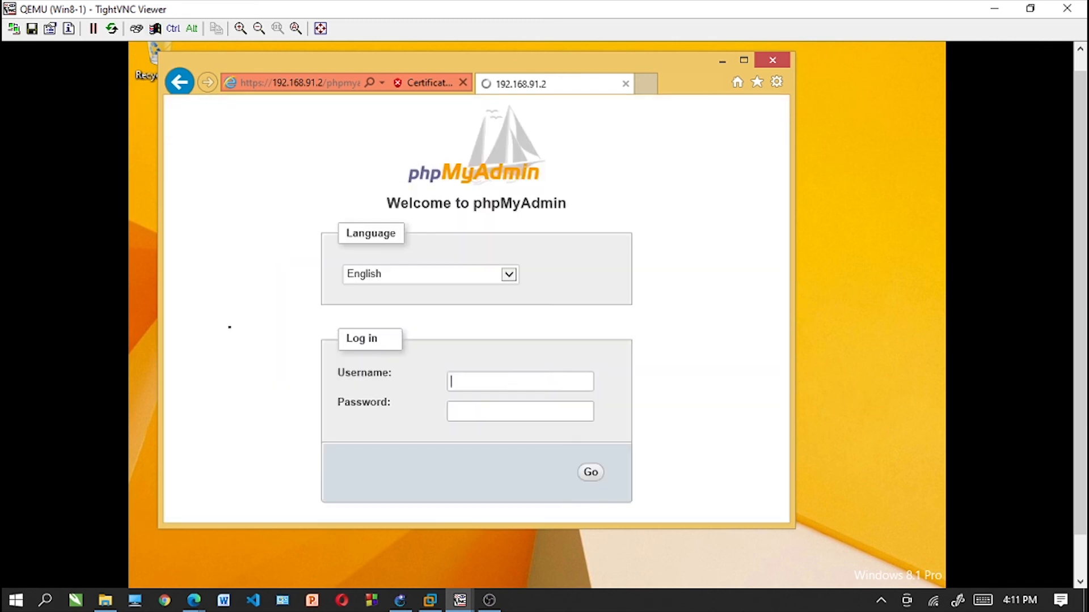
- Load the website's home page by its domain name, tekjari.com
click(318, 81)
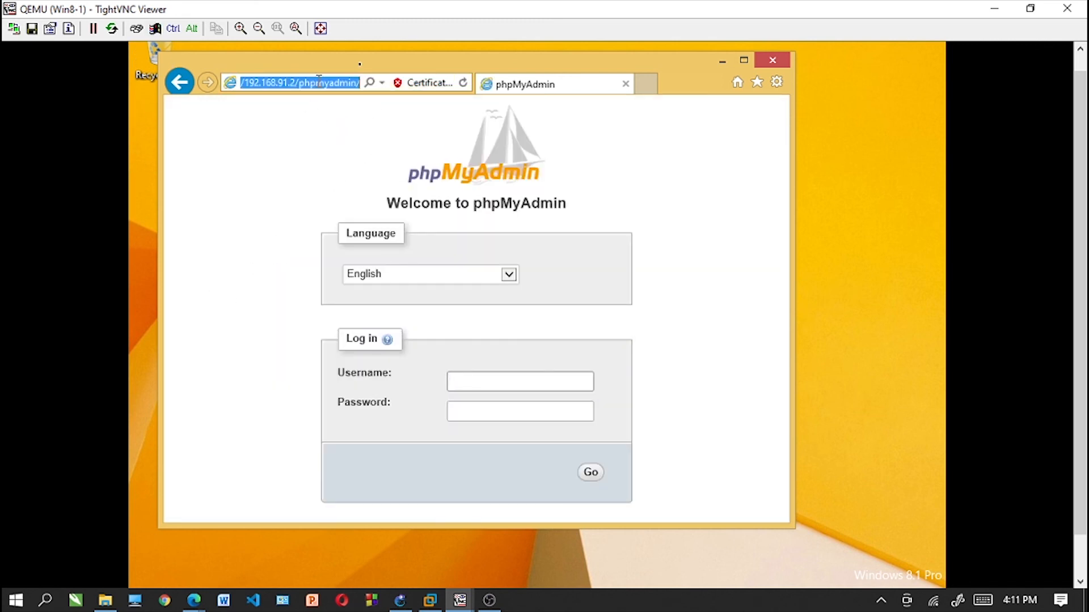
key(BackSpace)
text(tekja)
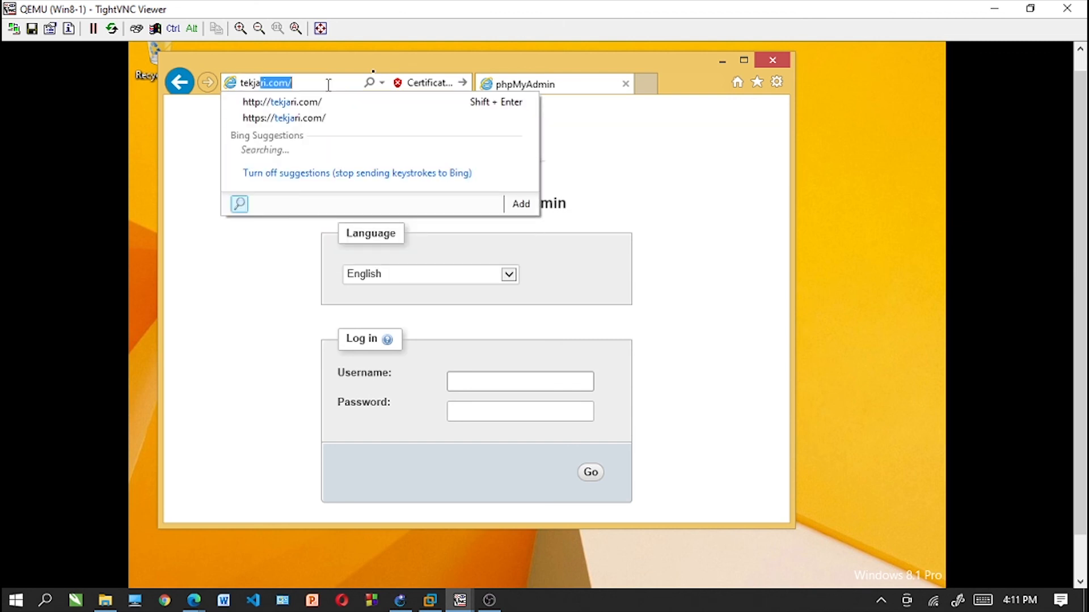
text(ri.com)
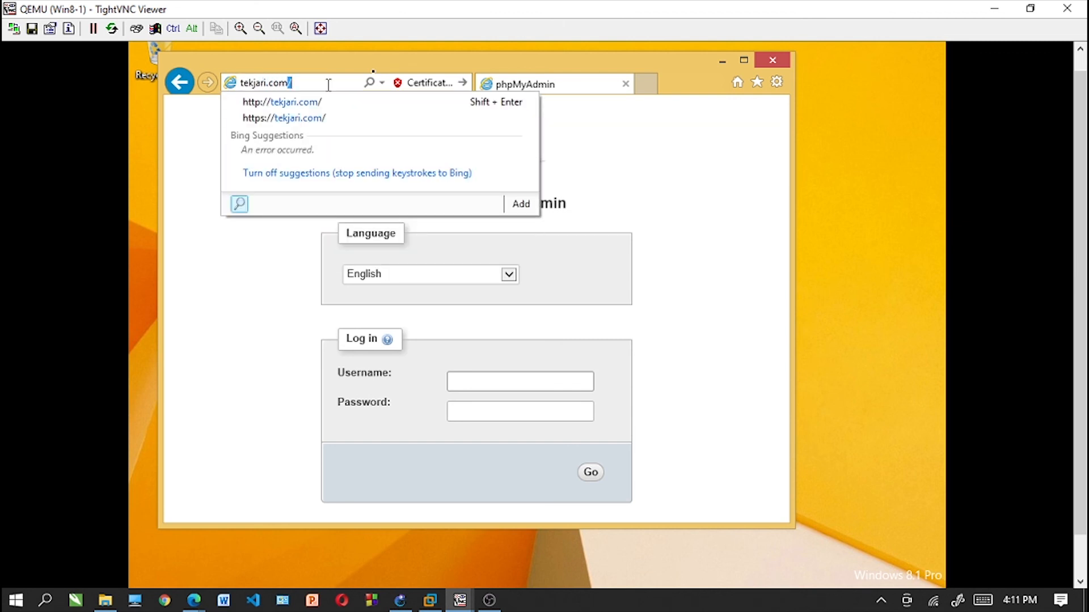
key(Return)
- Load the PHP information page at tekjari.com/info.php
click(328, 84)
click(328, 83)
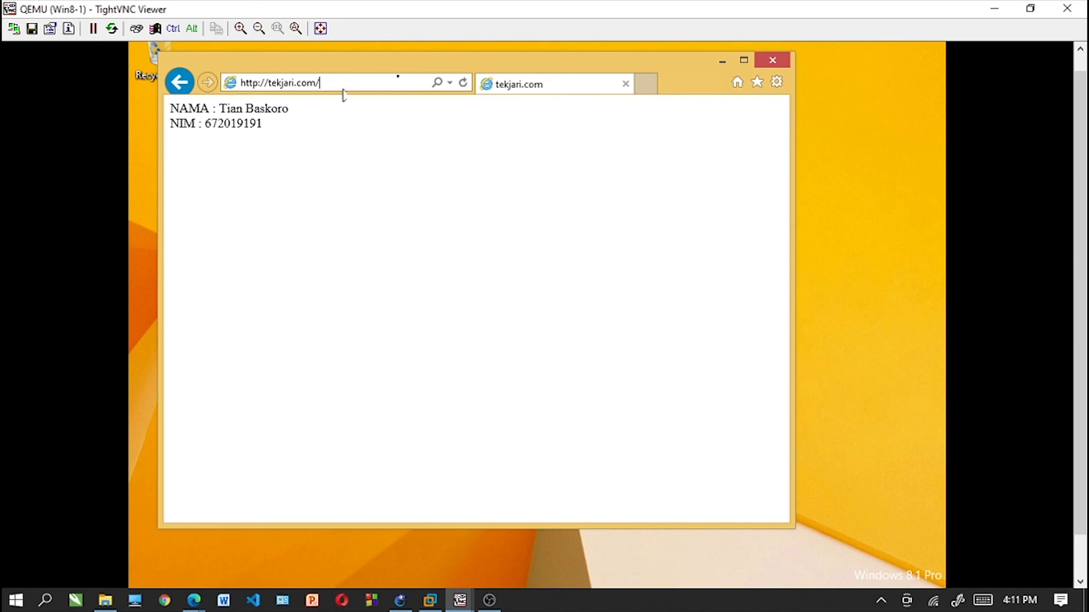
text(in)
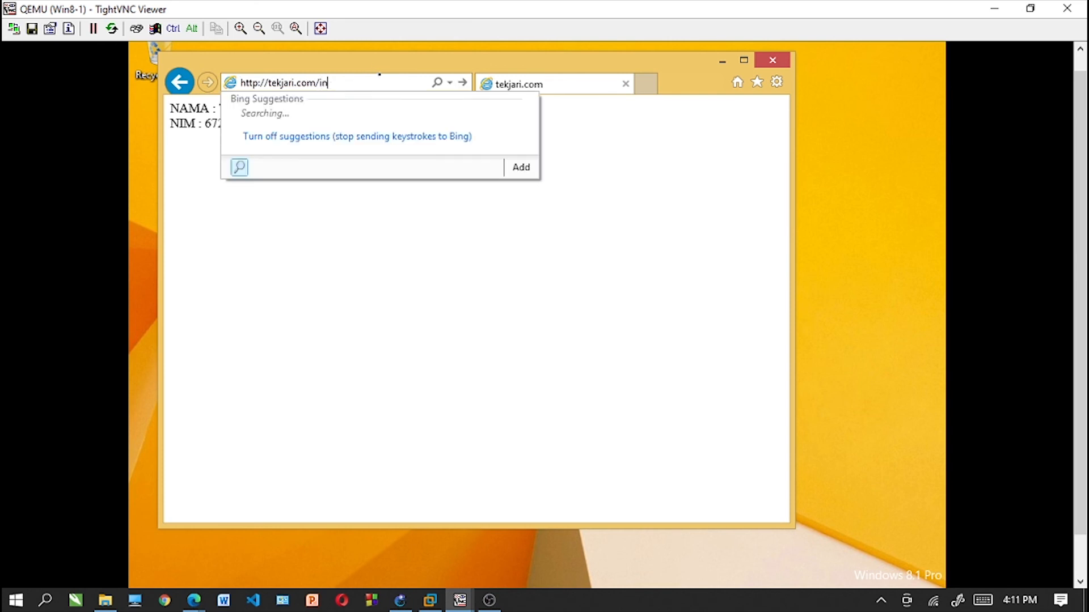
text(fo.php)
key(Return)
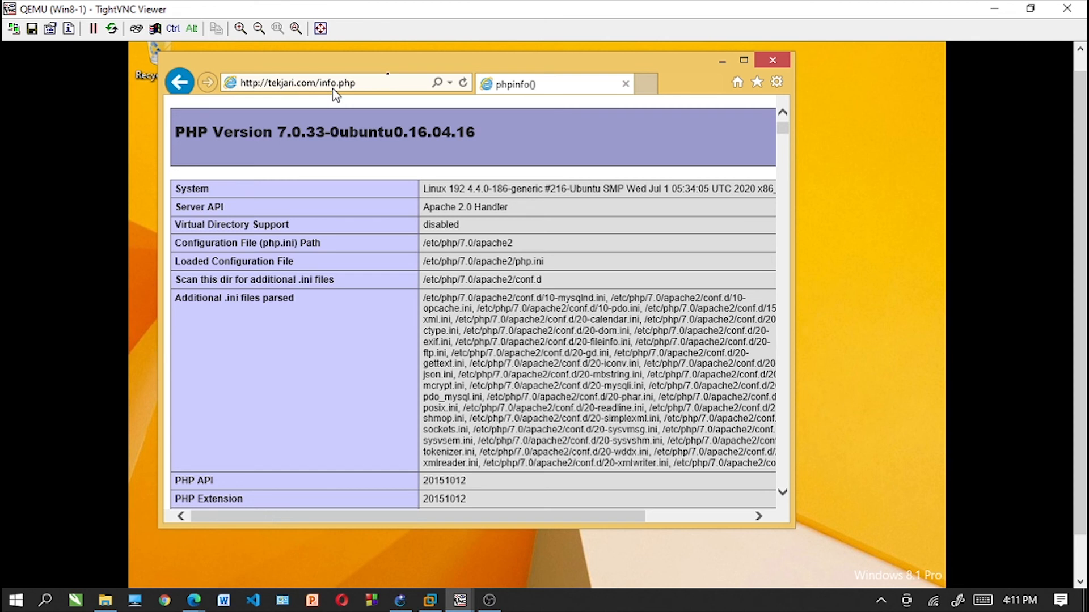
- Load the phpMyAdmin login page through the domain name at tekjari.com/phpmyadmin
click(369, 83)
click(369, 83)
key(BackSpace)
key(BackSpace)
key(BackSpace)
key(BackSpace)
text(p)
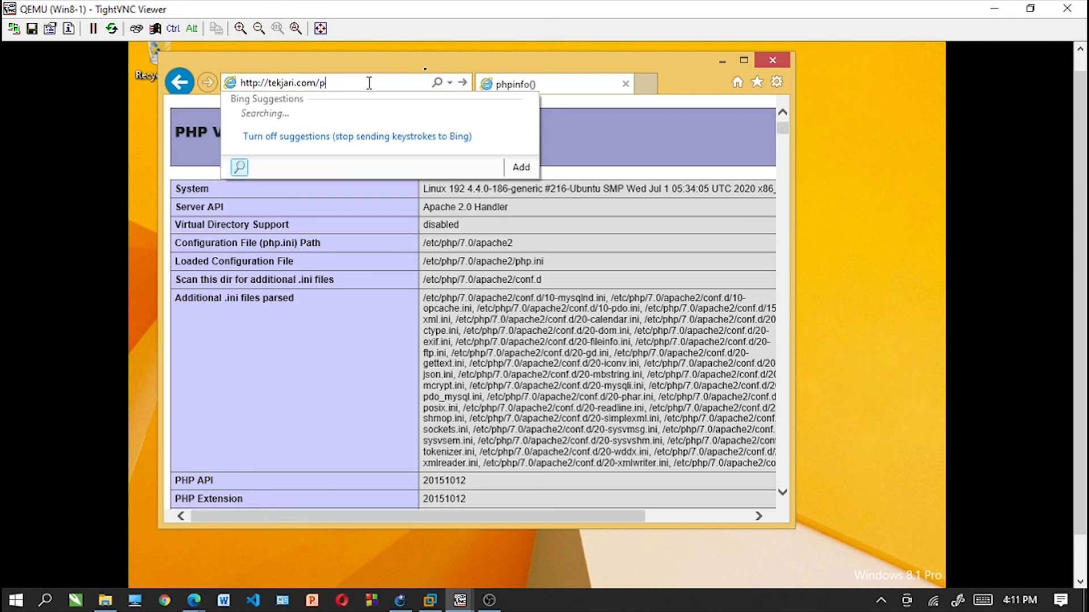
text(hpmyadmin)
key(Return)
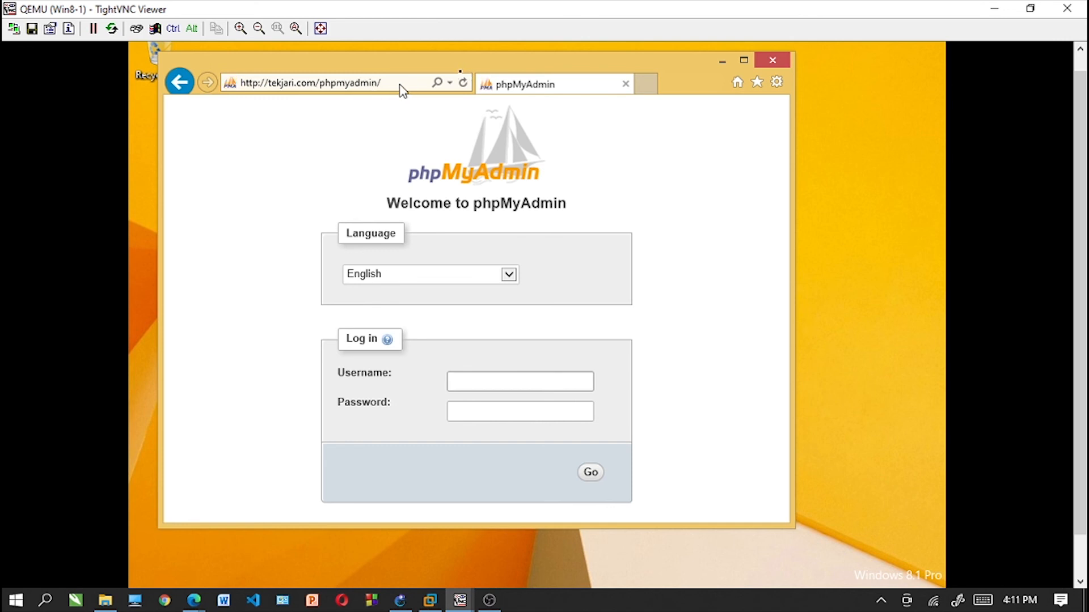
click(399, 85)
key(BackSpace)
key(BackSpace)
key(BackSpace)
key(BackSpace)
key(BackSpace)
key(BackSpace)
key(BackSpace)
key(BackSpace)
key(BackSpace)
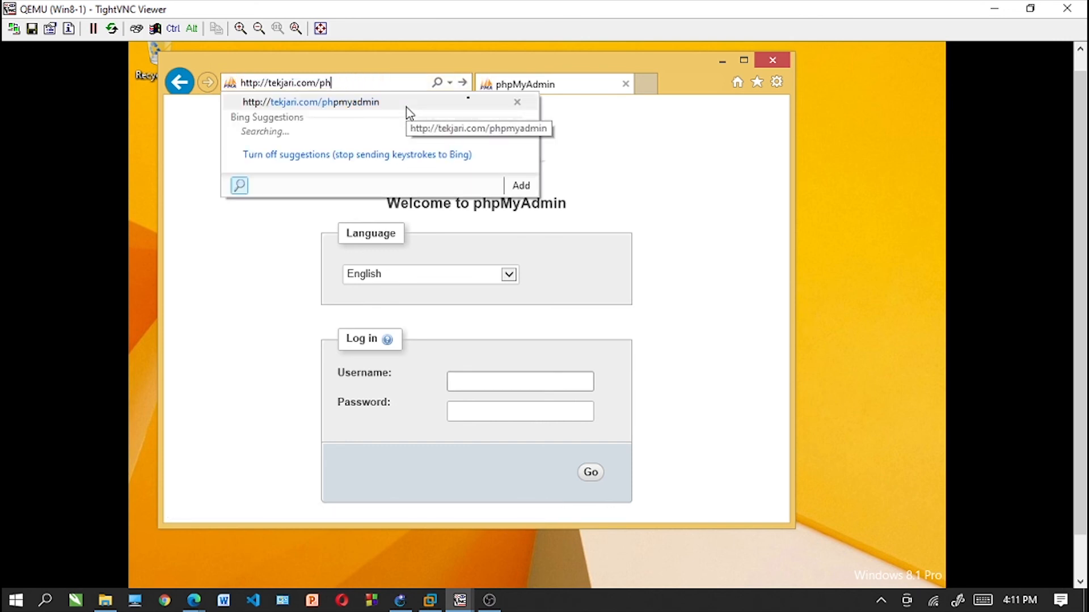
key(BackSpace)
key(BackSpace)
key(BackSpace)
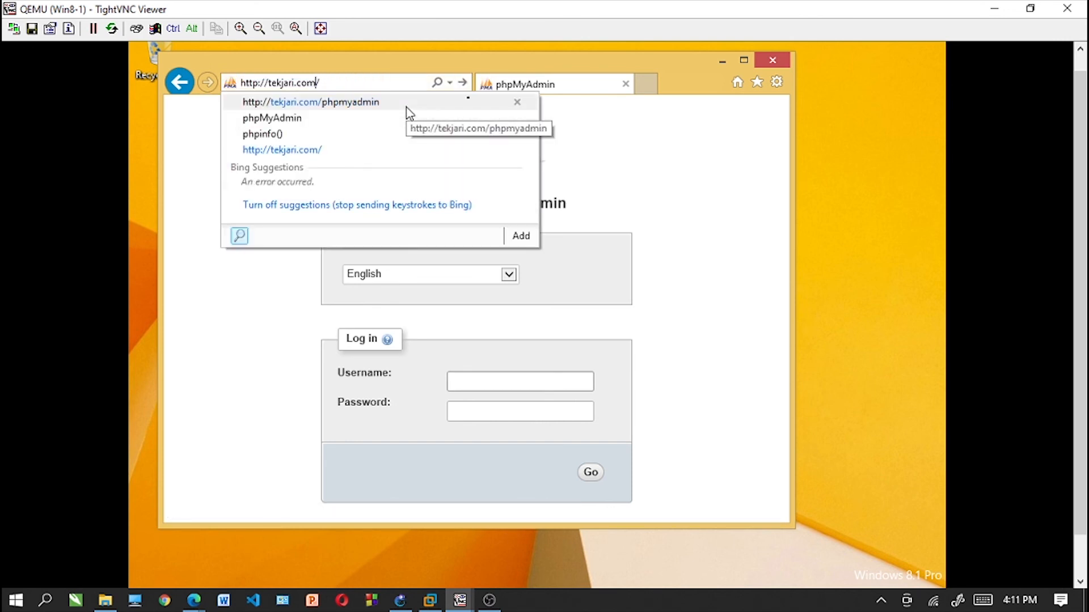
text(s)
key(Return)
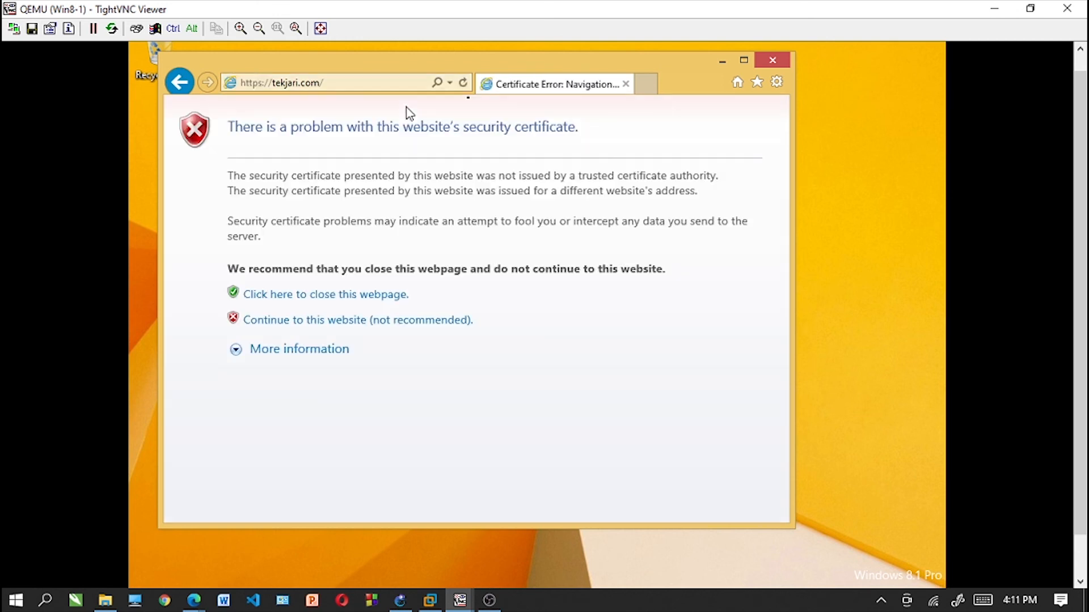
click(372, 326)
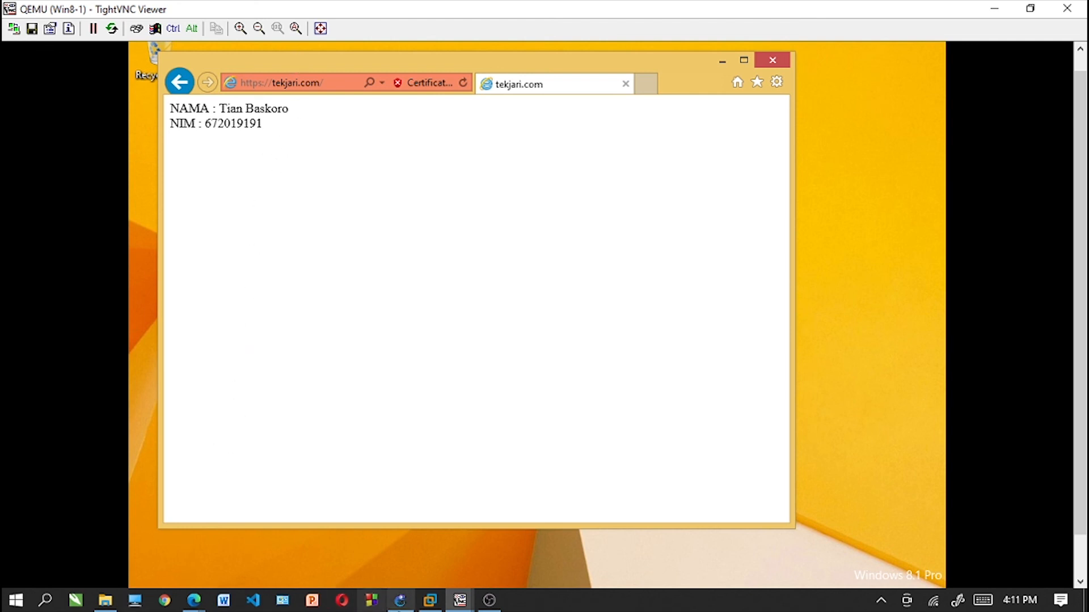
- Open the FTP site at ftp://tekjari.com/ and log on with the account's user name and password
click(296, 84)
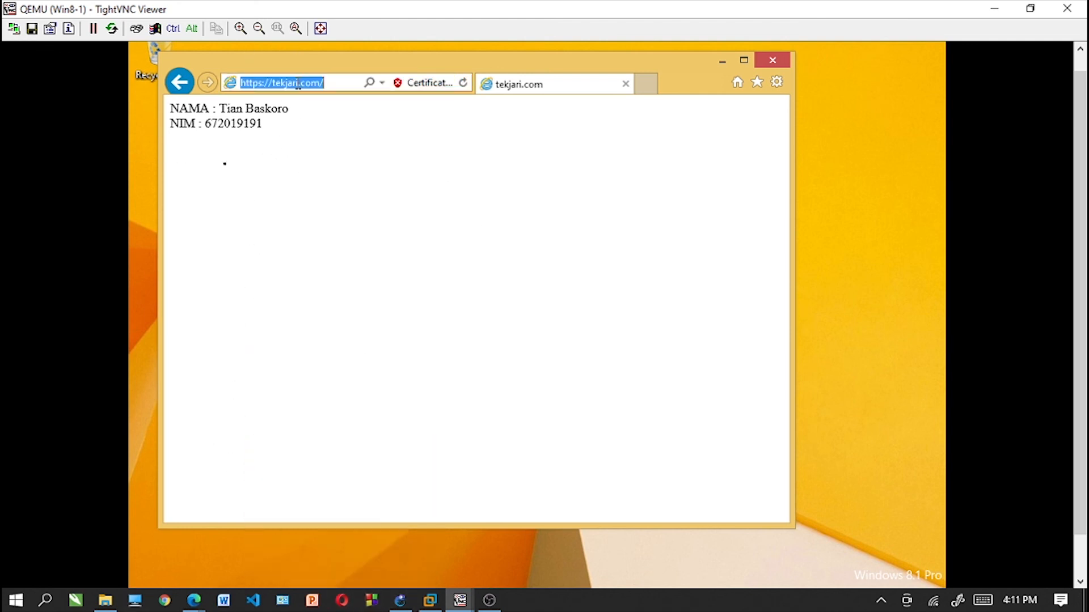
click(298, 83)
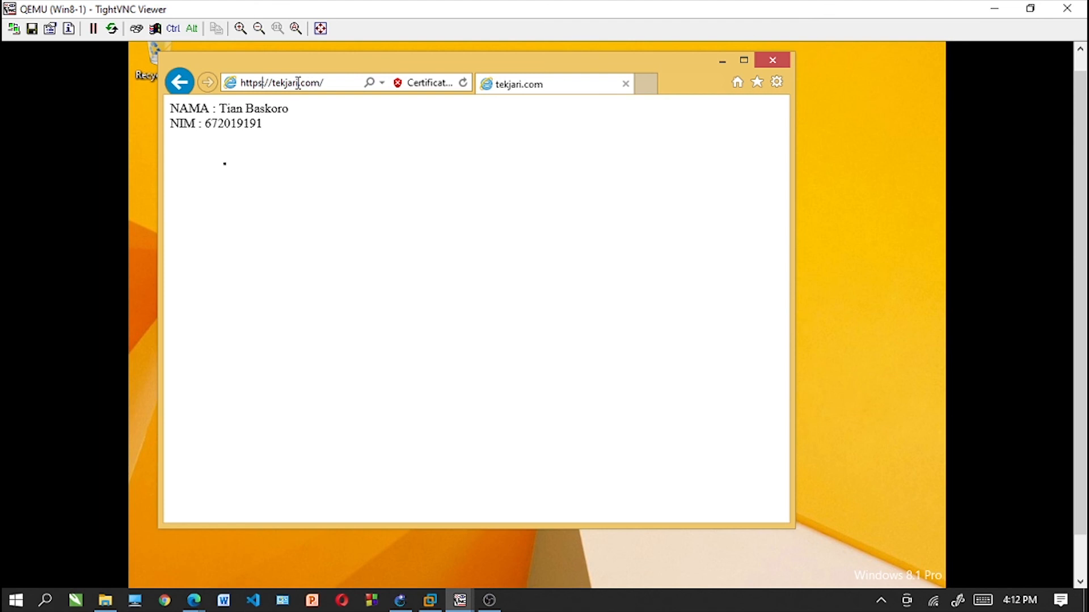
key(BackSpace)
key(BackSpace)
key(BackSpace)
key(BackSpace)
key(BackSpace)
text(ftp)
key(Return)
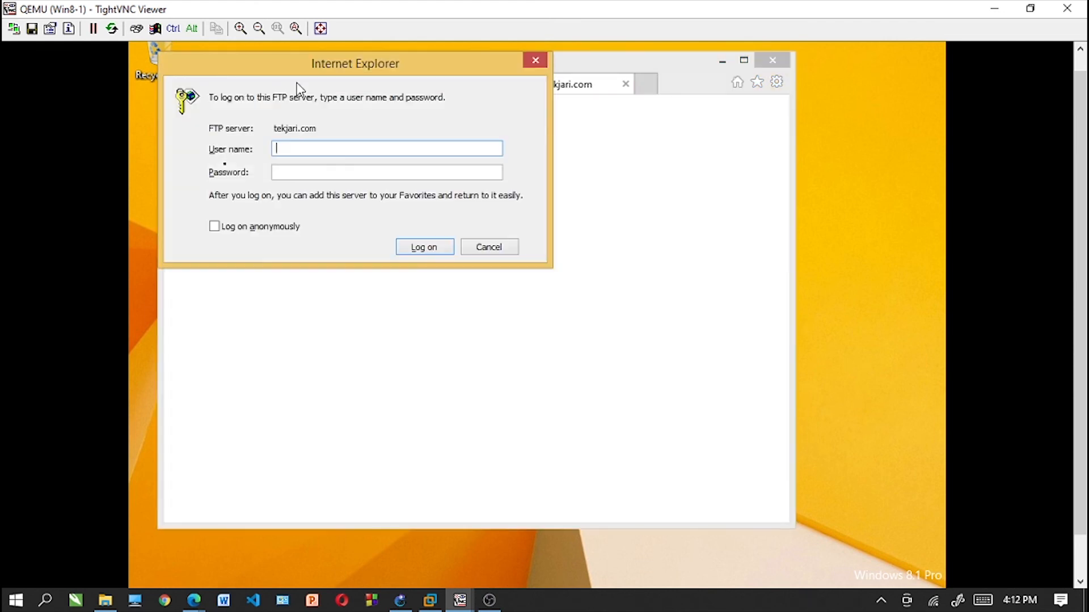
click(342, 177)
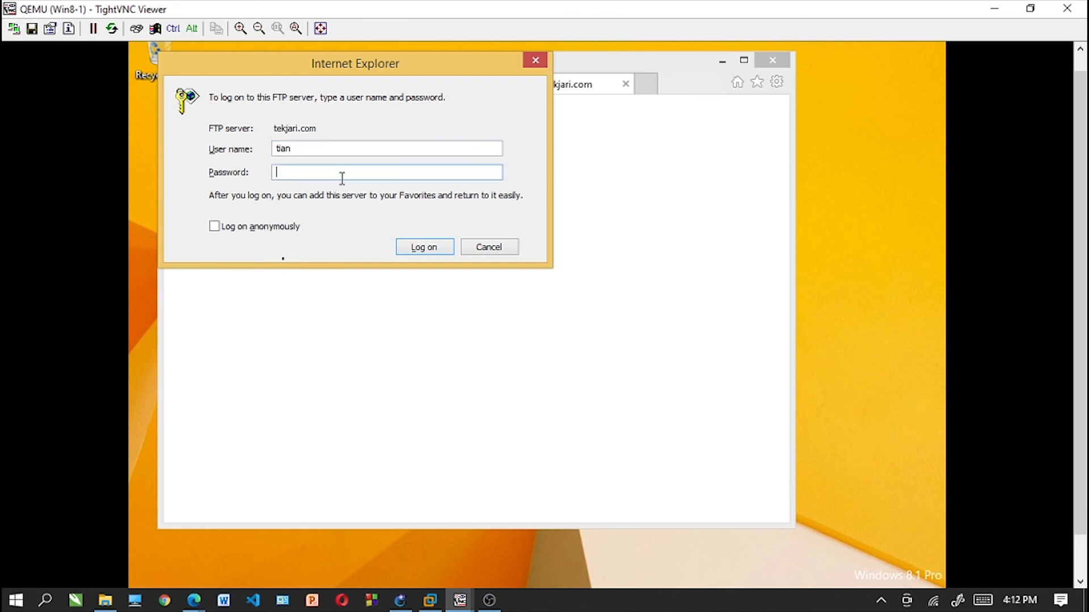
click(426, 250)
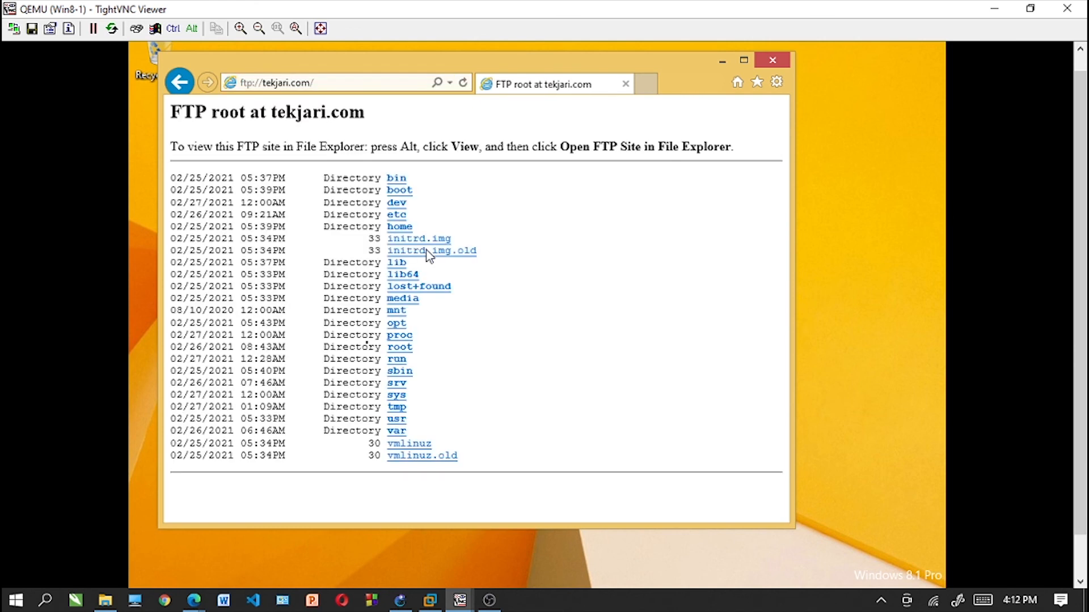
- Open the FTP root by its IP address at ftp://192.168.91.2/
drag(1079, 306, 1075, 178)
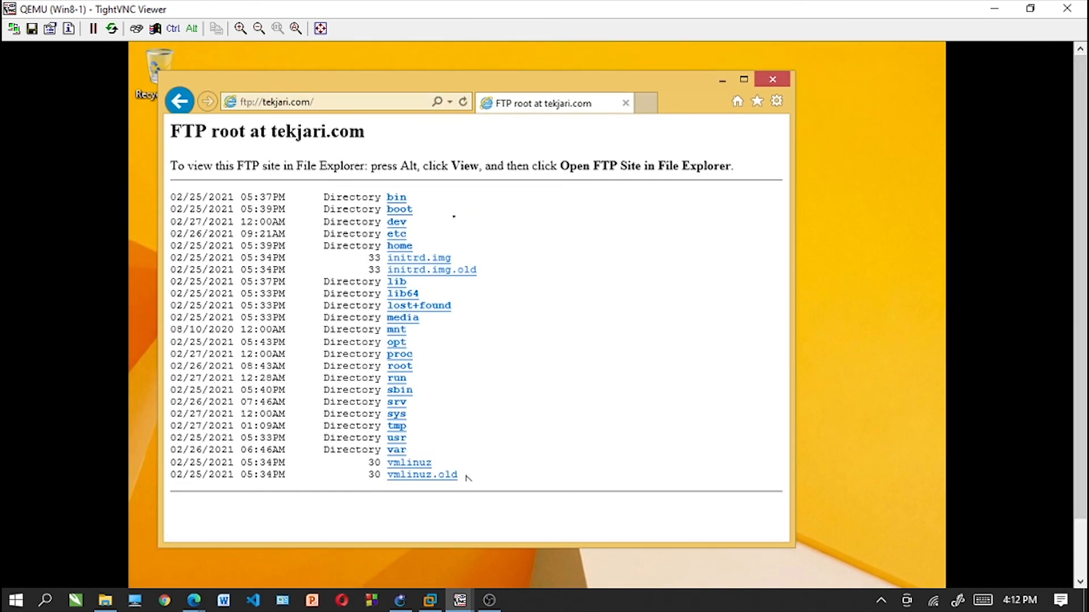
click(325, 104)
click(326, 105)
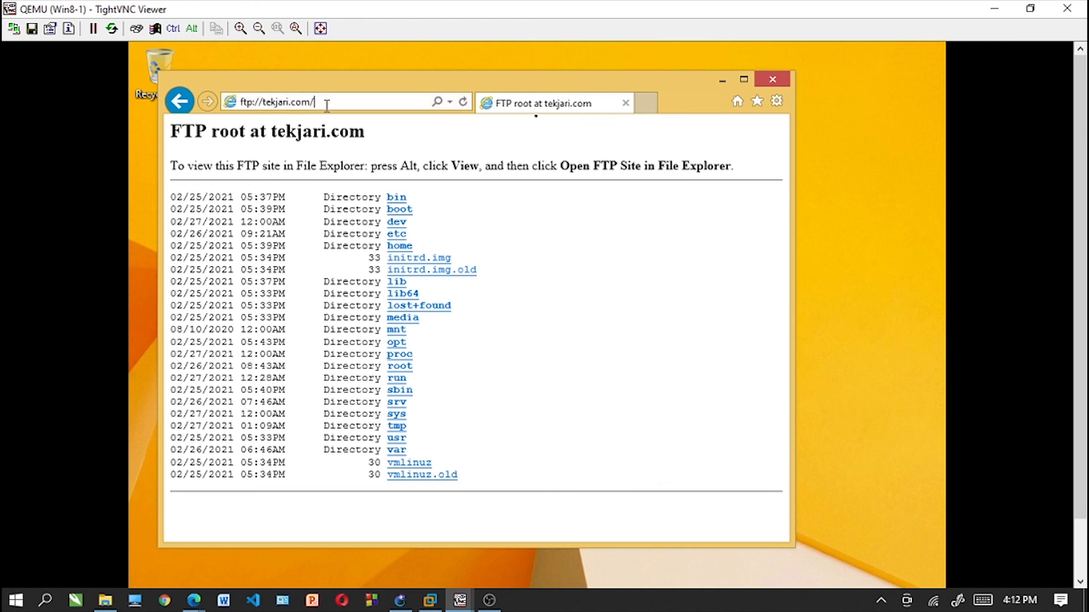
key(BackSpace)
key(BackSpace)
key(BackSpace)
key(BackSpace)
key(BackSpace)
key(BackSpace)
key(BackSpace)
key(BackSpace)
key(BackSpace)
key(BackSpace)
text(192.1)
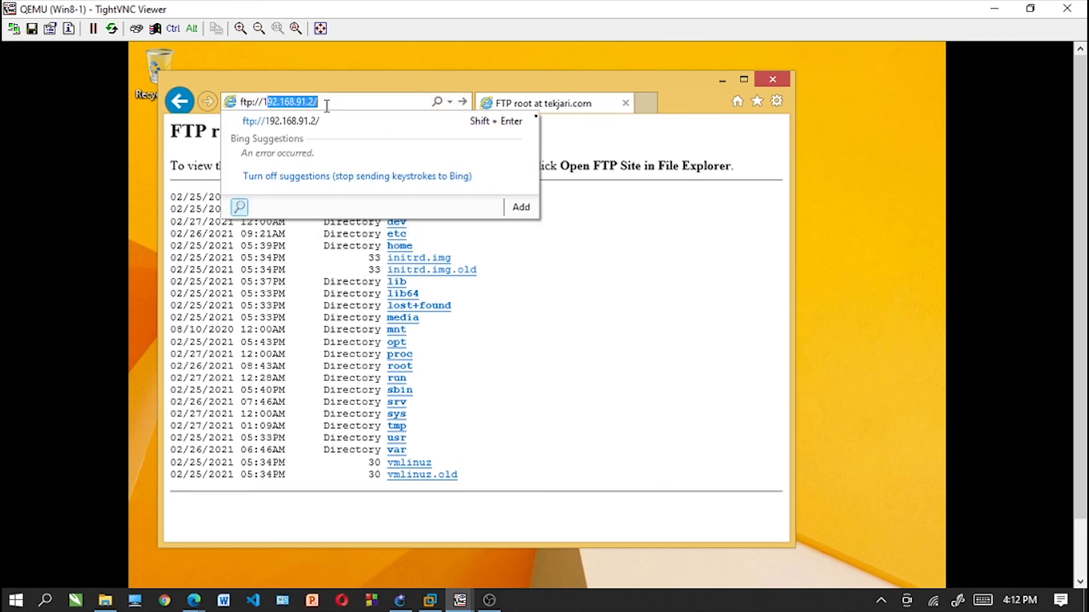
text(68.91.2)
key(Return)
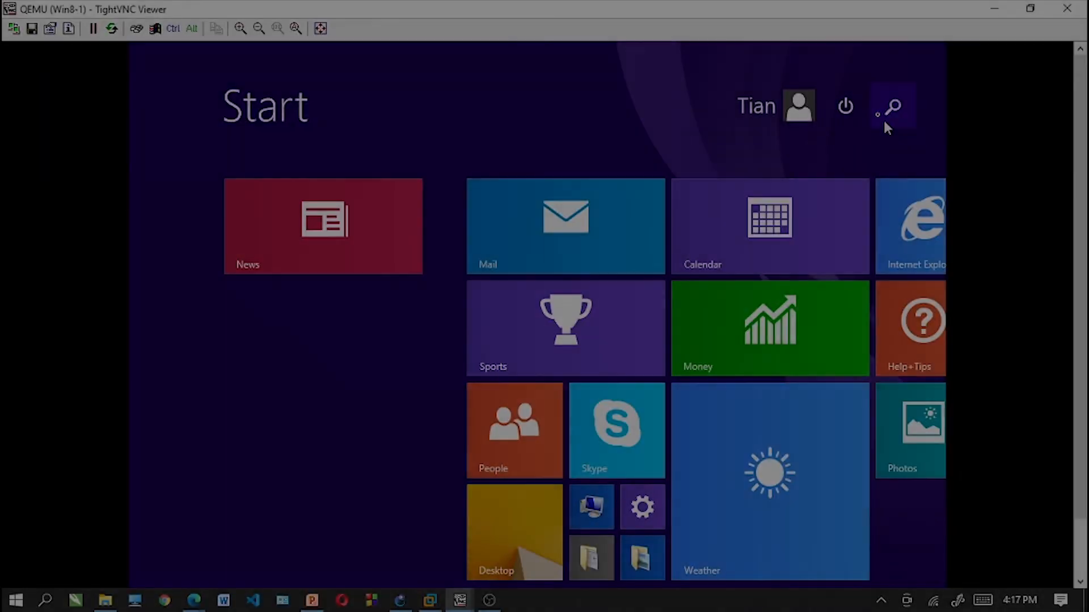
- Find the Run dialog through Windows search and use it to open the network path \\192.168.91.2\
click(883, 118)
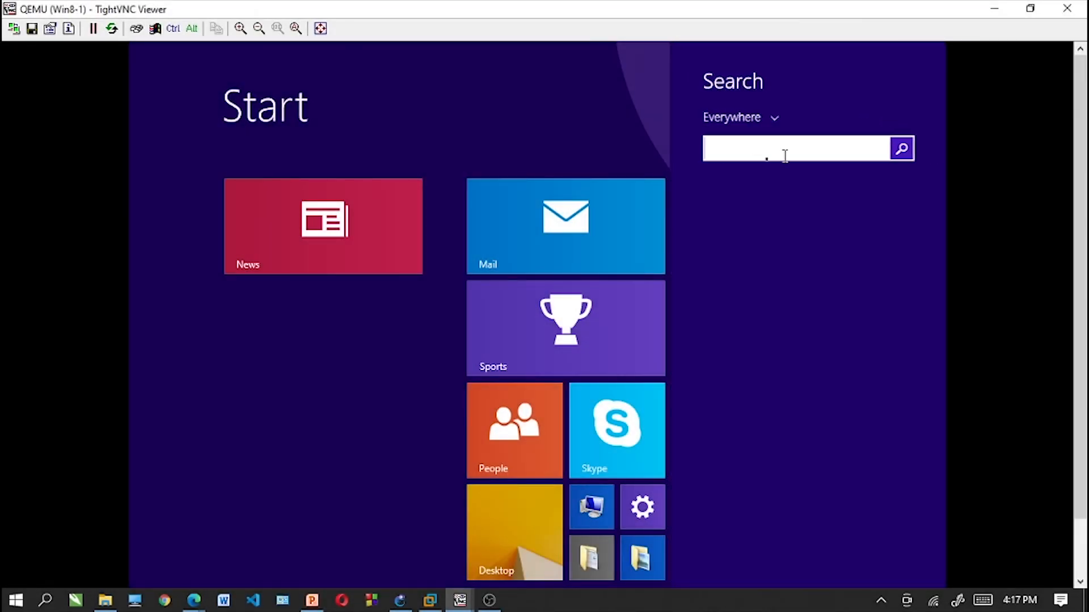
text(run)
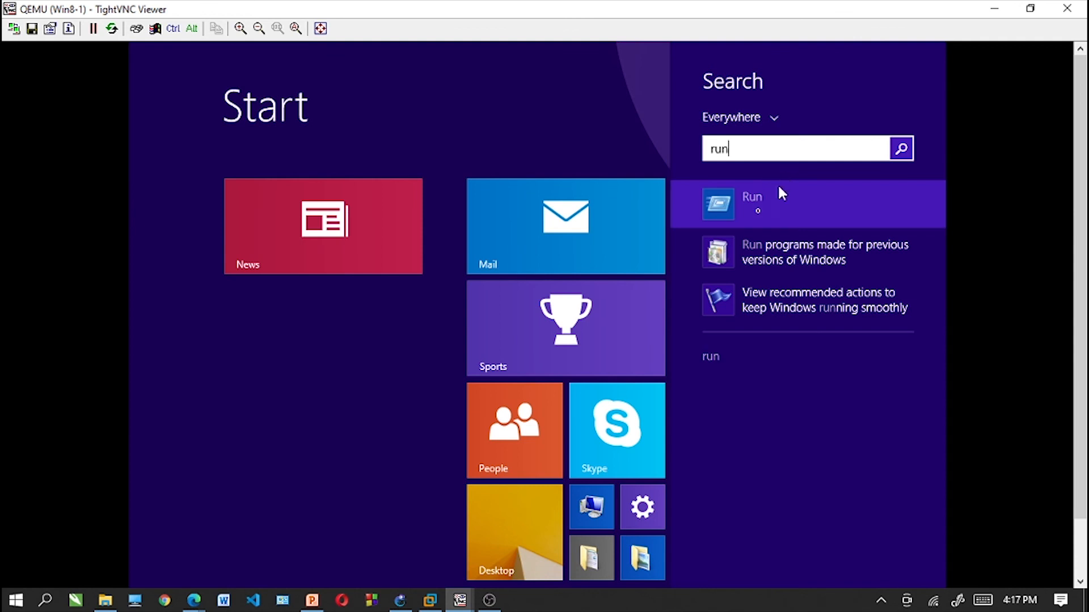
click(777, 188)
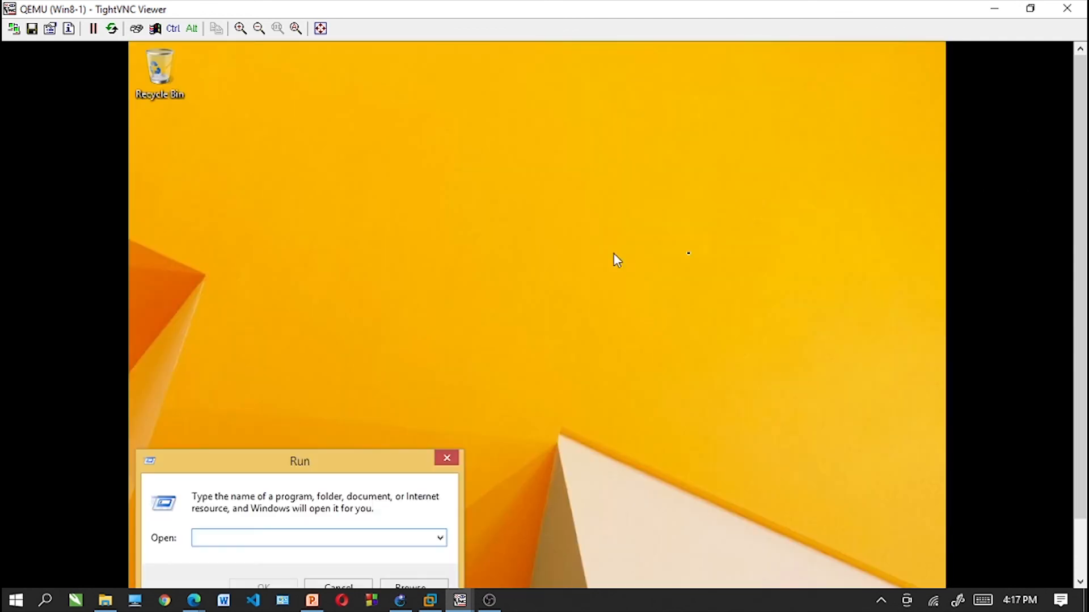
text(\\192.168.91.2\)
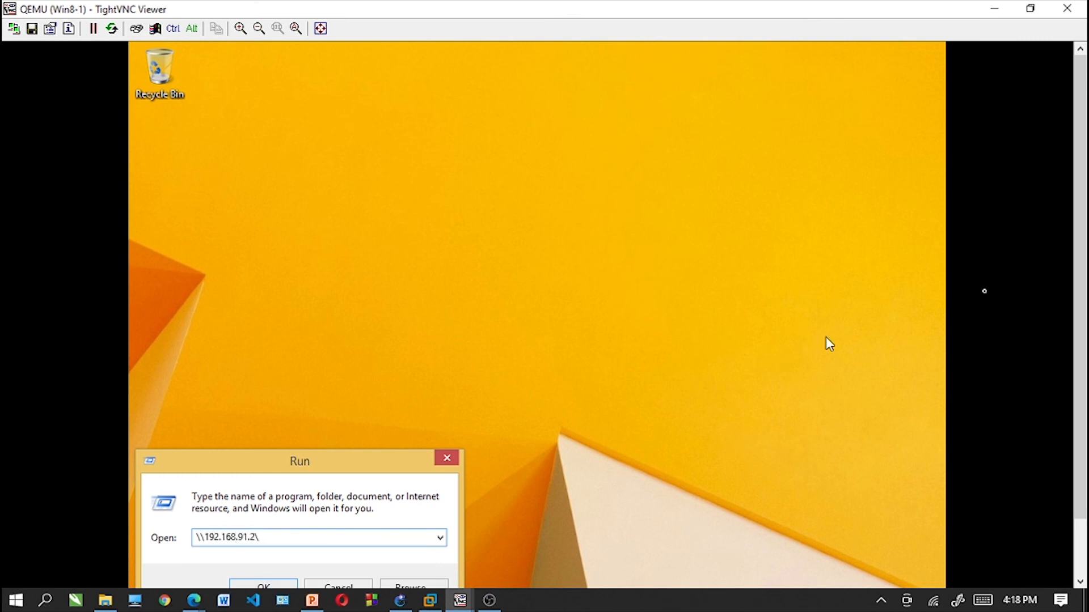
drag(1080, 244, 1080, 301)
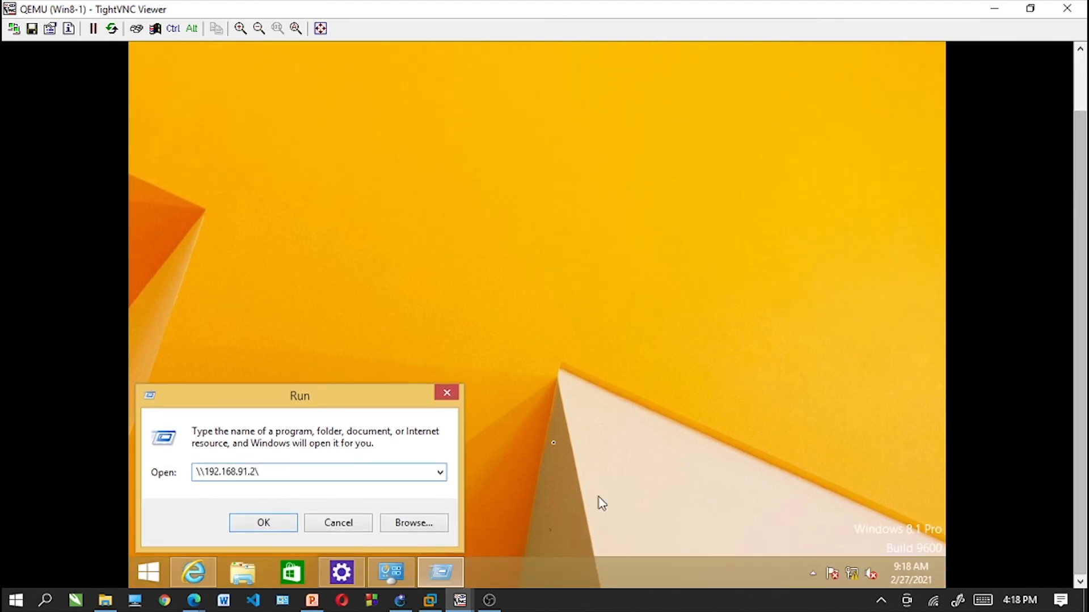
click(264, 523)
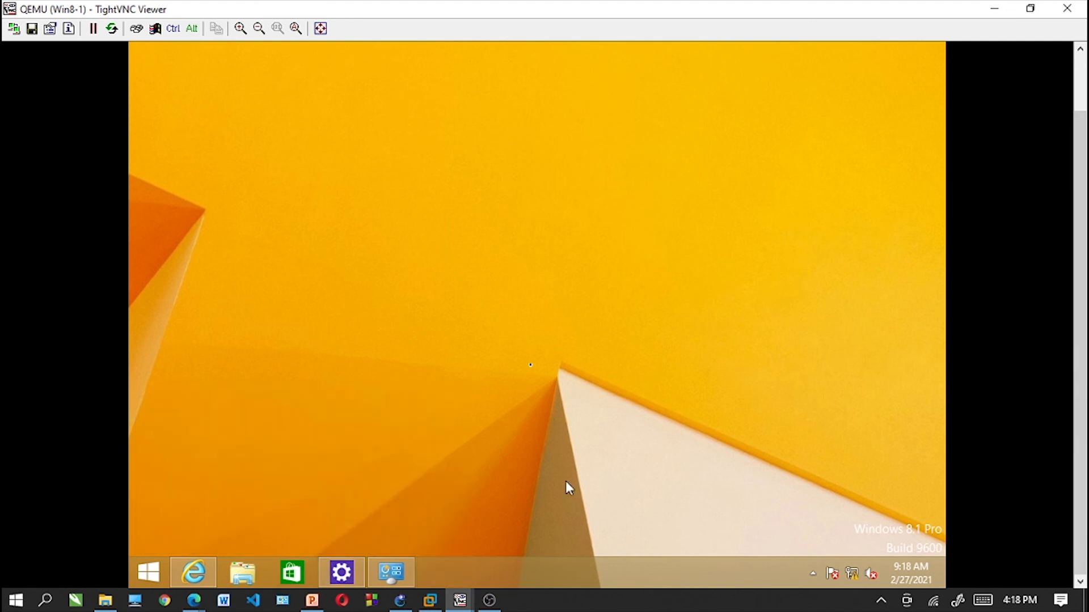
- Log on to 192.168.91.2 with the Samba account's user name and password, and open the sambashare folder
mouse_move(1082, 268)
mouse_down()
mouse_move(1085, 213)
mouse_move(1085, 428)
mouse_up()
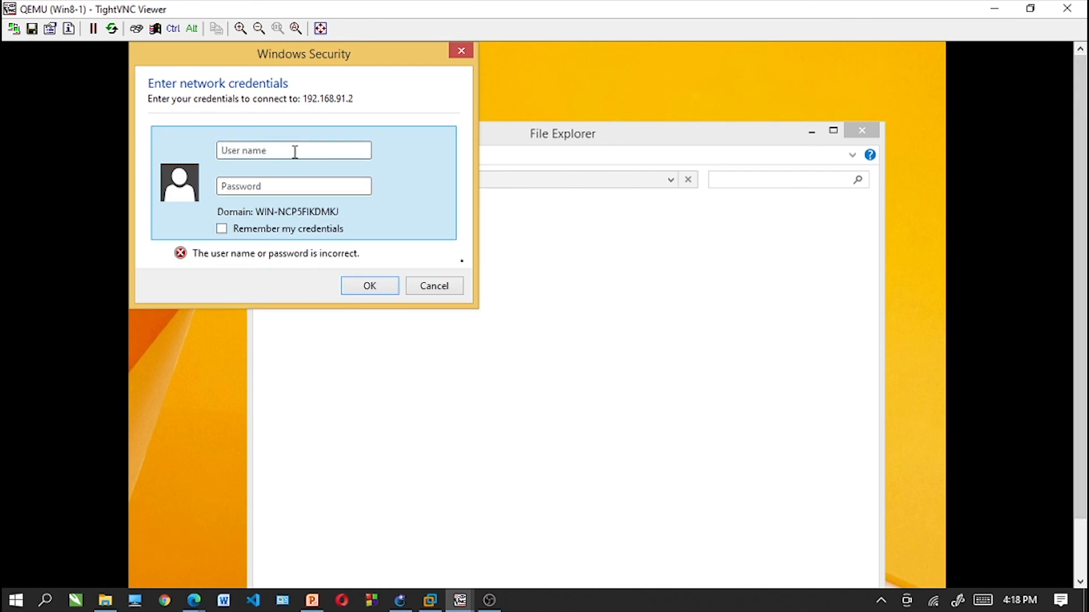
click(295, 152)
text(••)
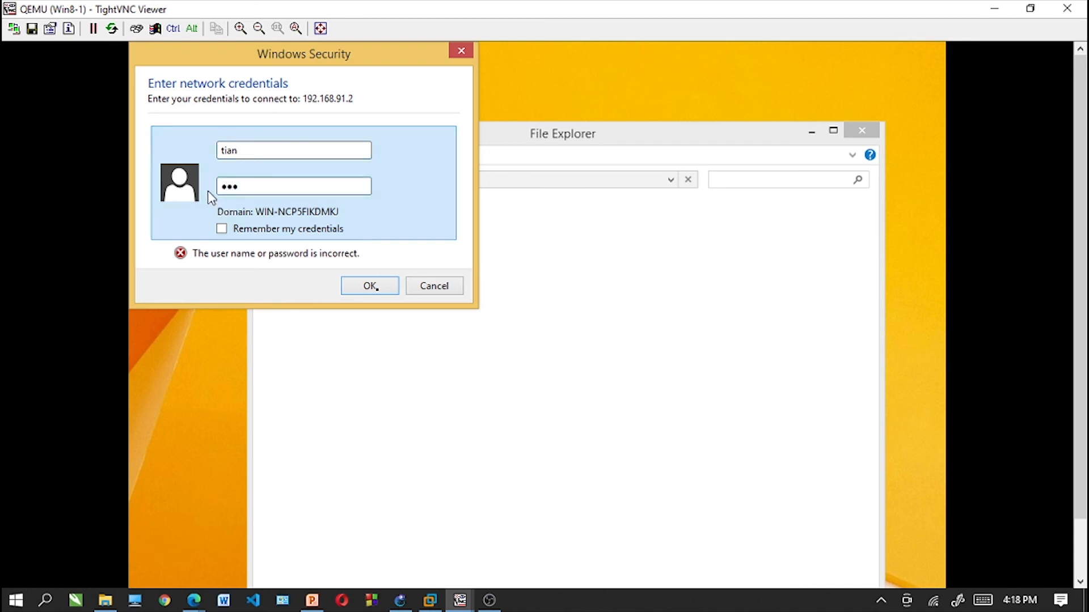
click(371, 287)
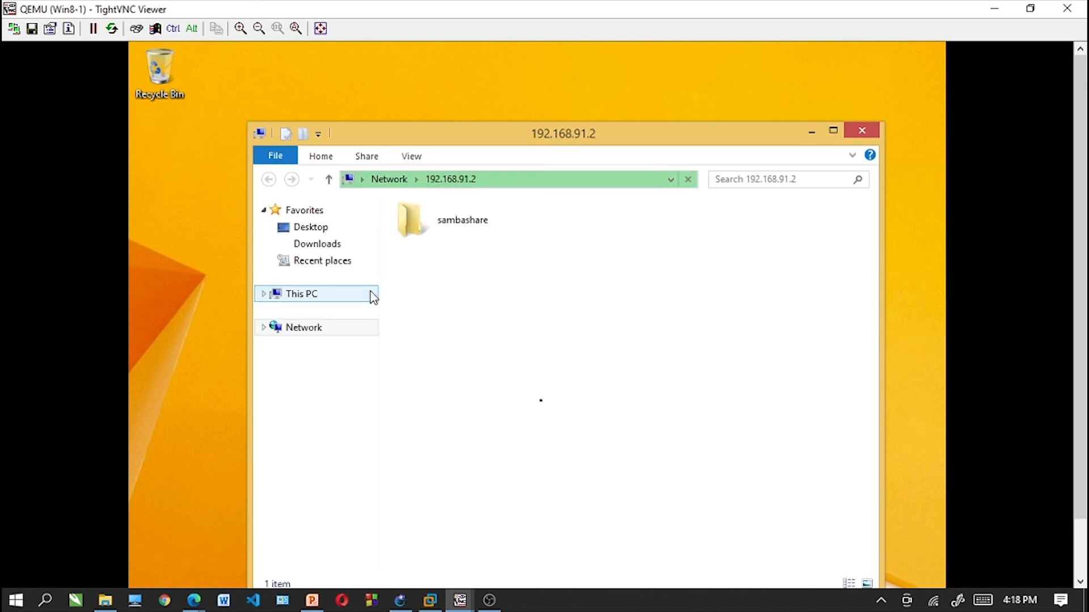
double_click(462, 217)
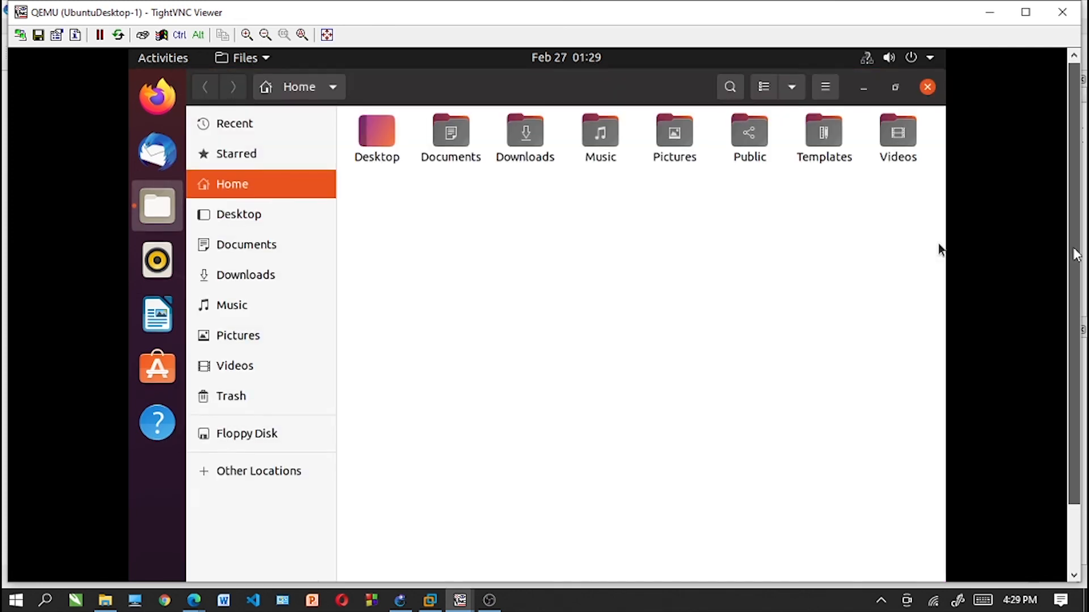
- Switch to the UbuntuDesktop-1 client and connect its file manager to the server address smb://192.168.91.2/
drag(1075, 253, 1074, 319)
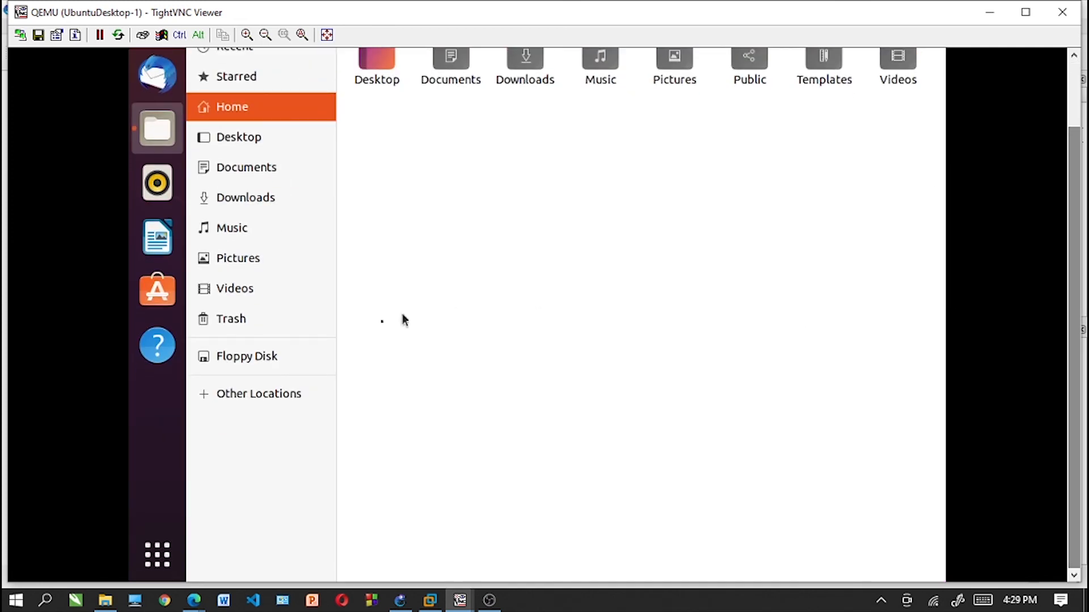
click(274, 401)
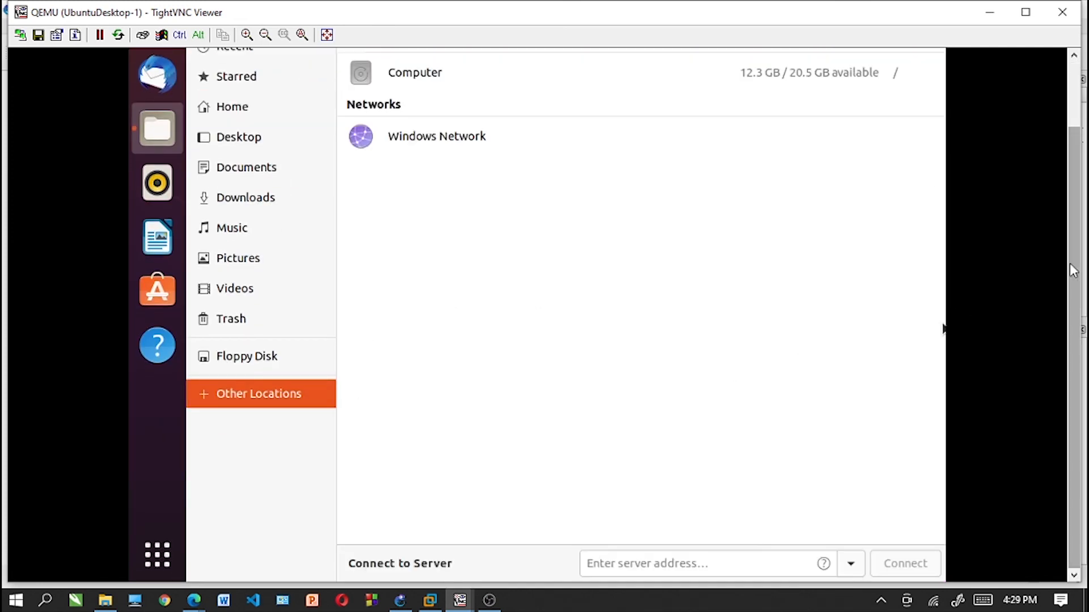
click(661, 565)
text(sm)
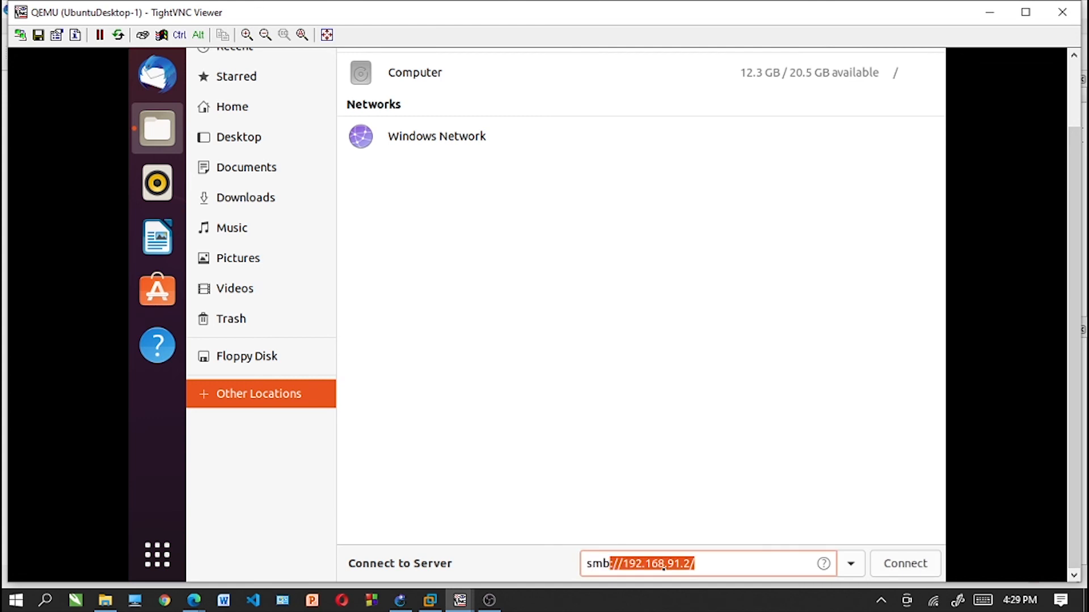
text(b:)
key(End)
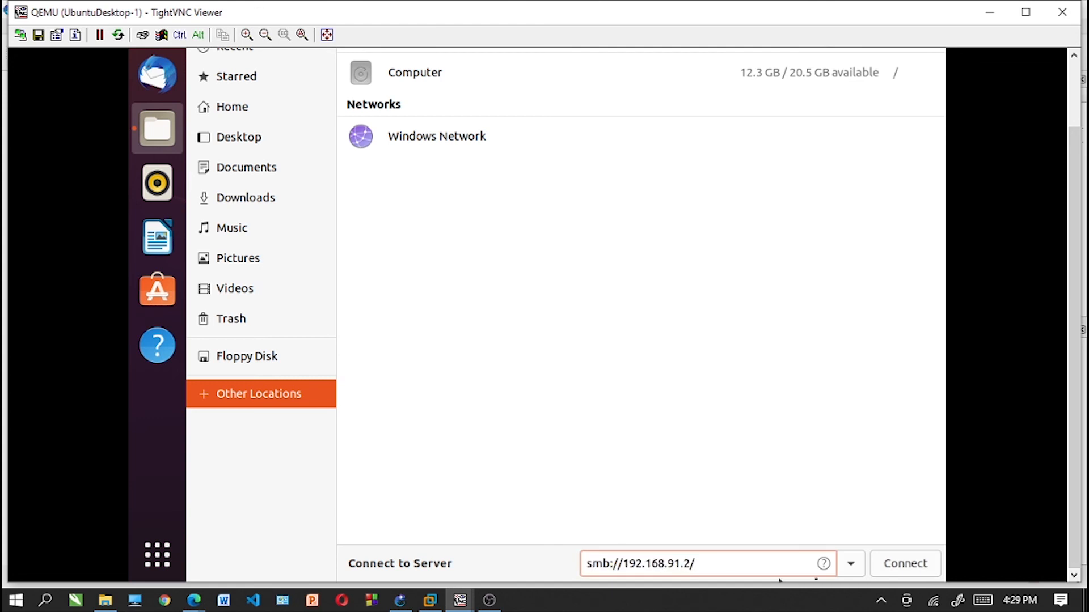
click(918, 564)
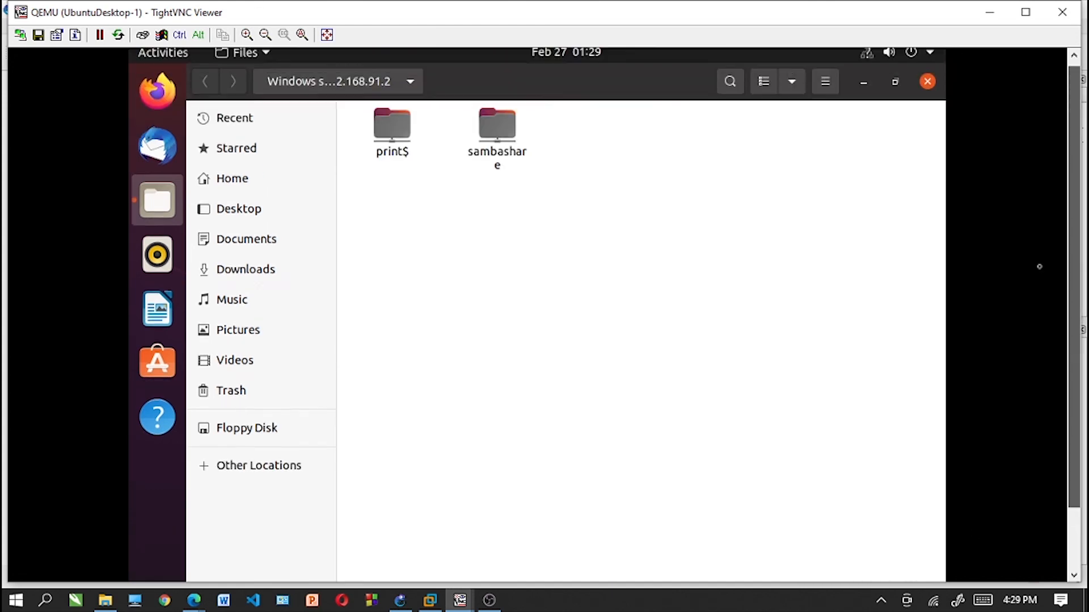
- Open the sambashare share as Registered User in domain WORKGROUP, entering the Samba account's password
click(497, 131)
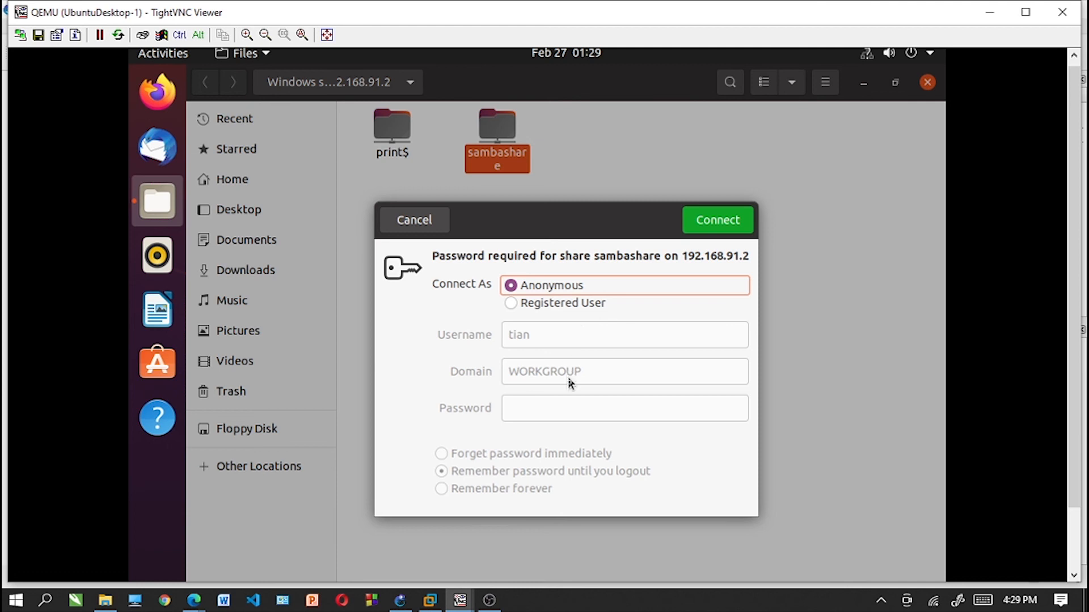
click(513, 304)
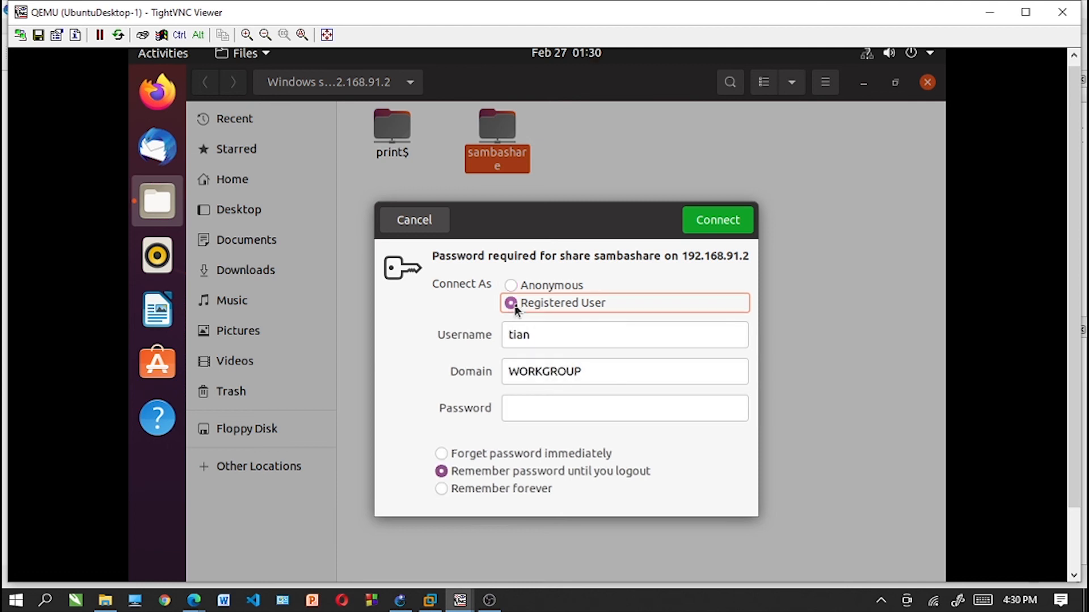
click(549, 410)
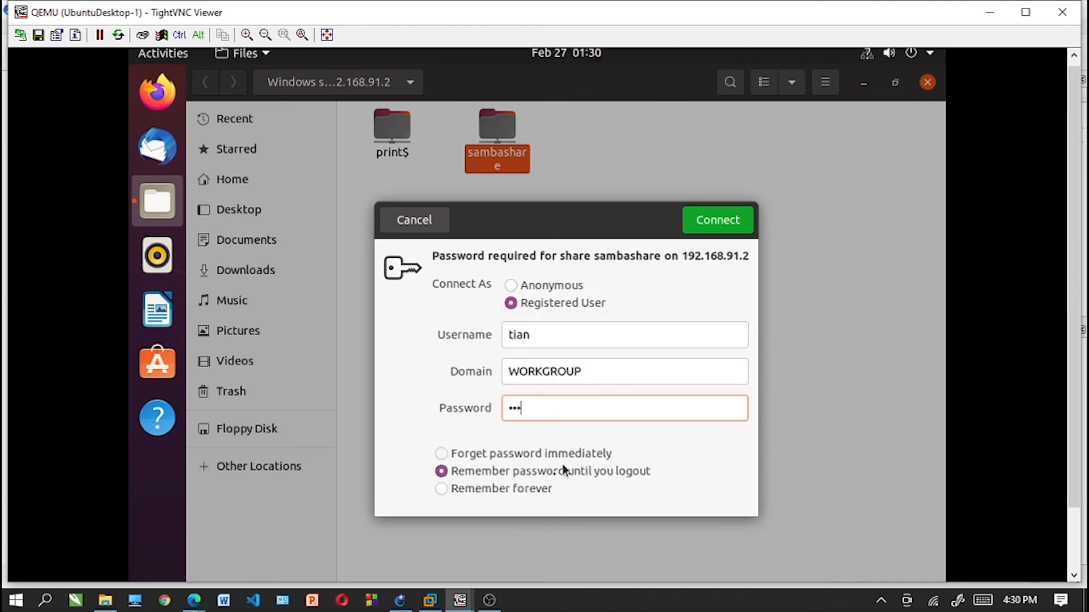
click(723, 222)
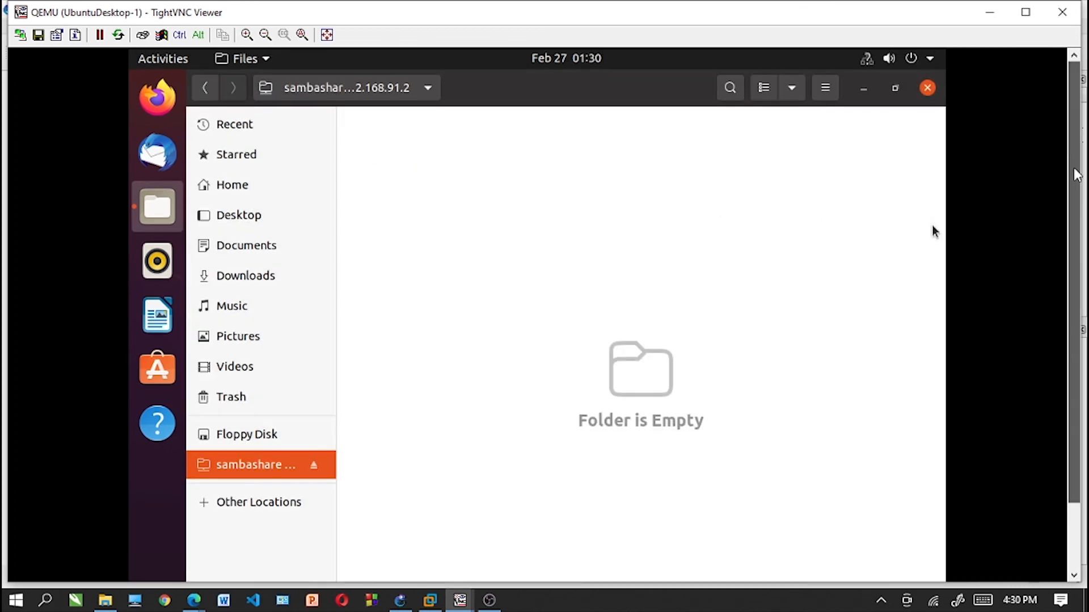
drag(1074, 169, 1070, 235)
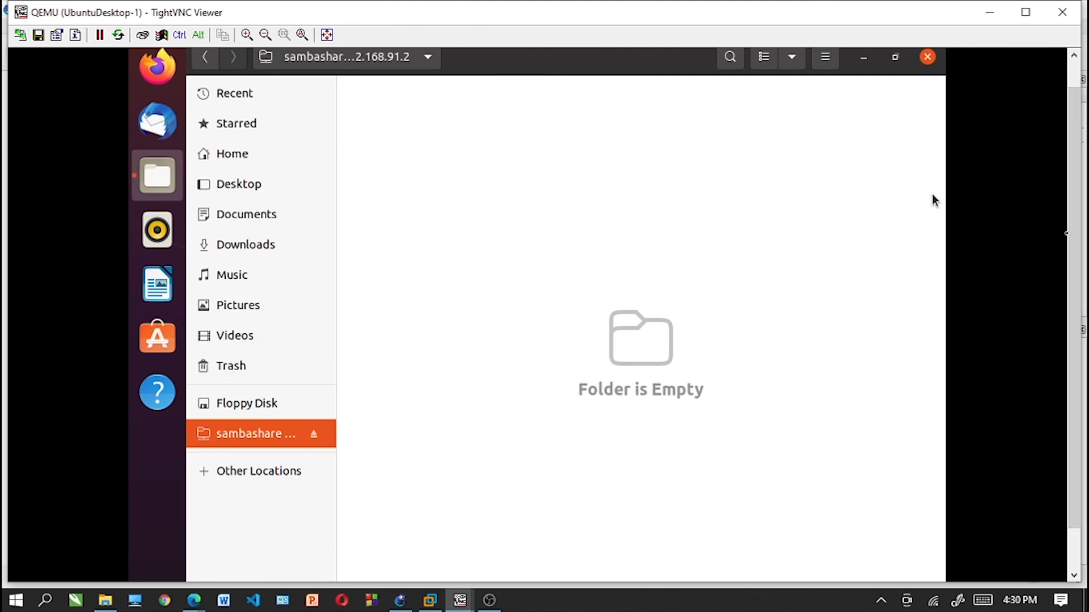